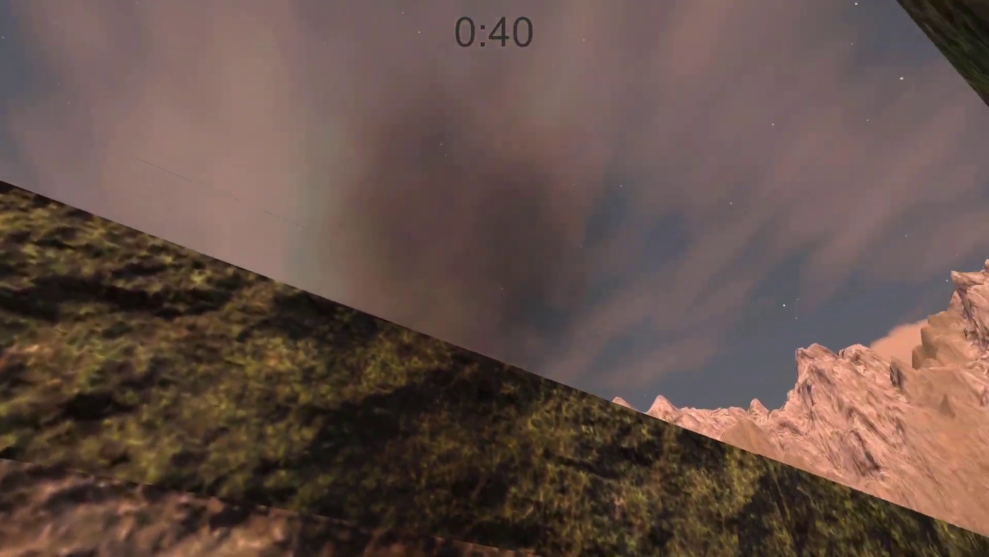
key(w)
key(Right)
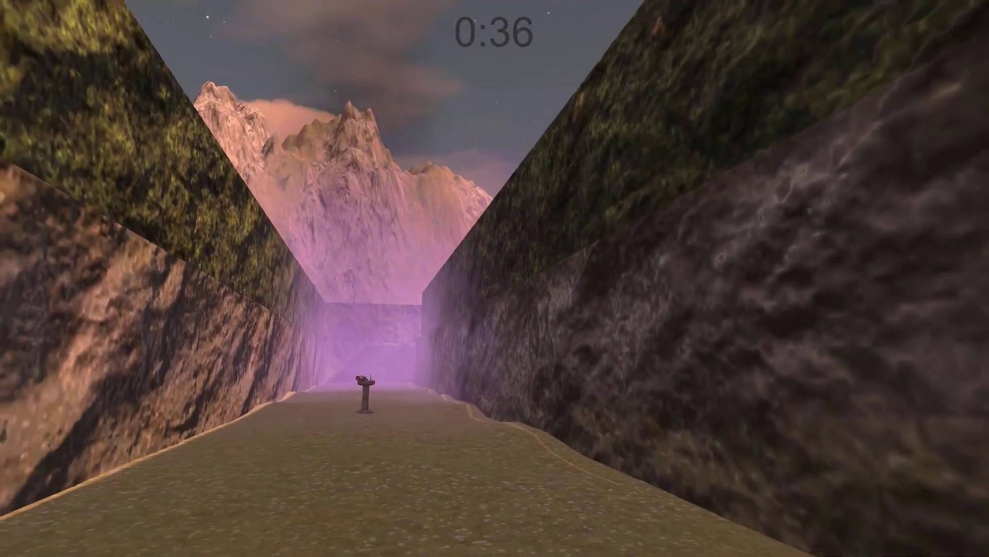
key(d)
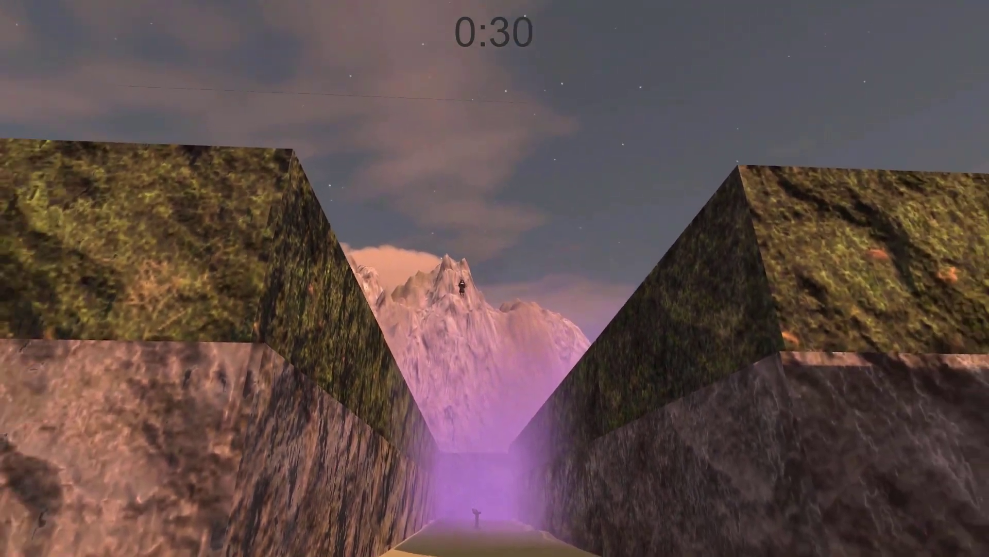
key(w)
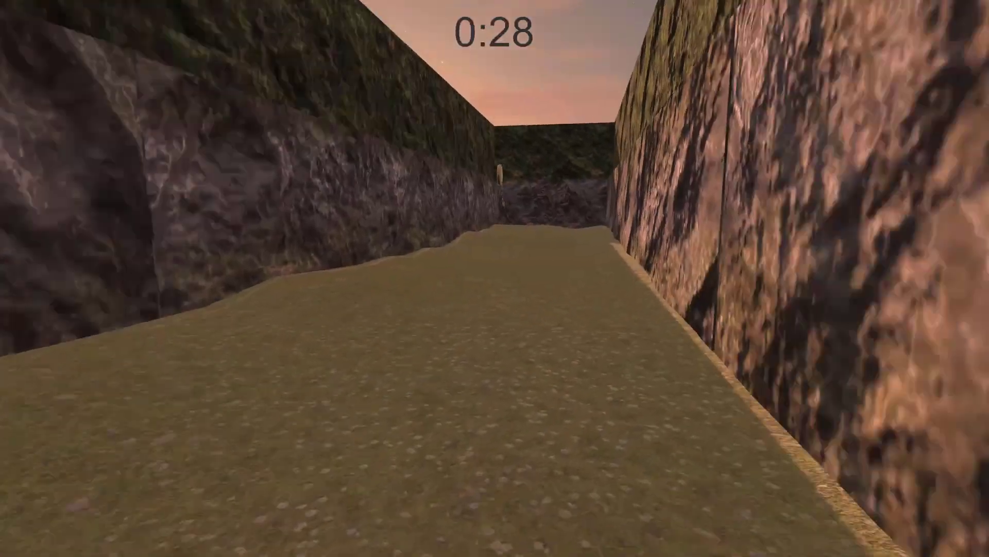
key(w)
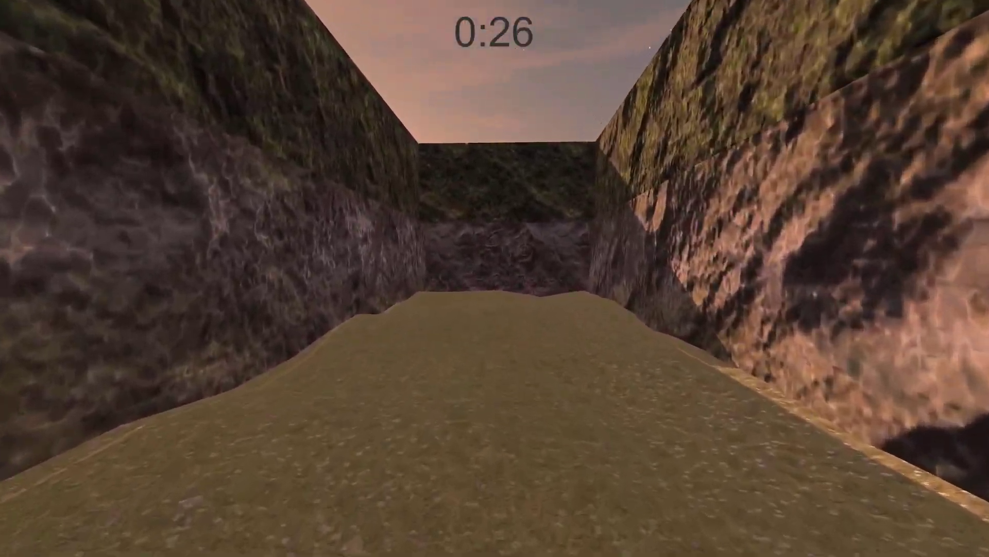
key(w)
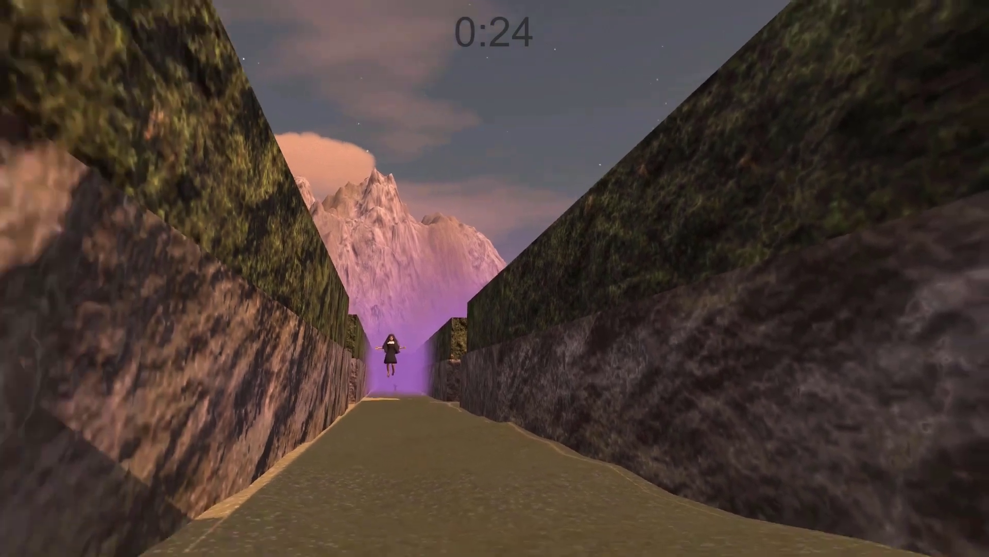
key(w)
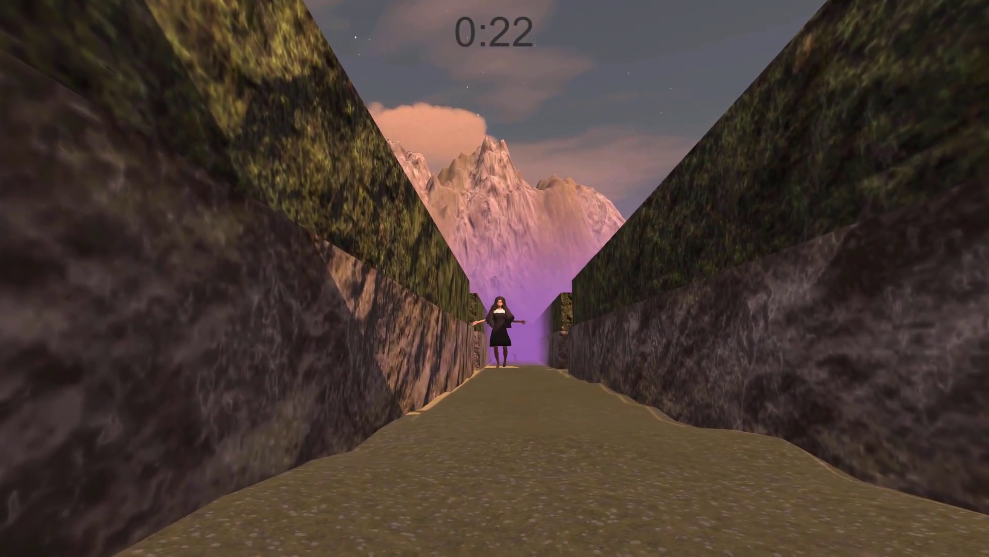
key(w)
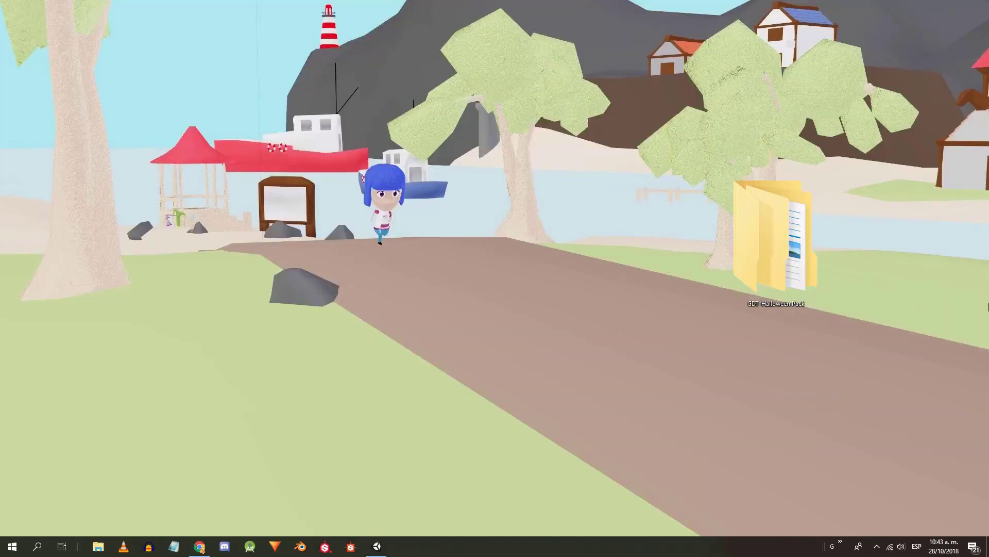
- Import the GDT-Halloween Pack folder from the desktop into the Unity project's Assets and open its 3D Models folder
key(alt+Tab)
drag(757, 234, 521, 494)
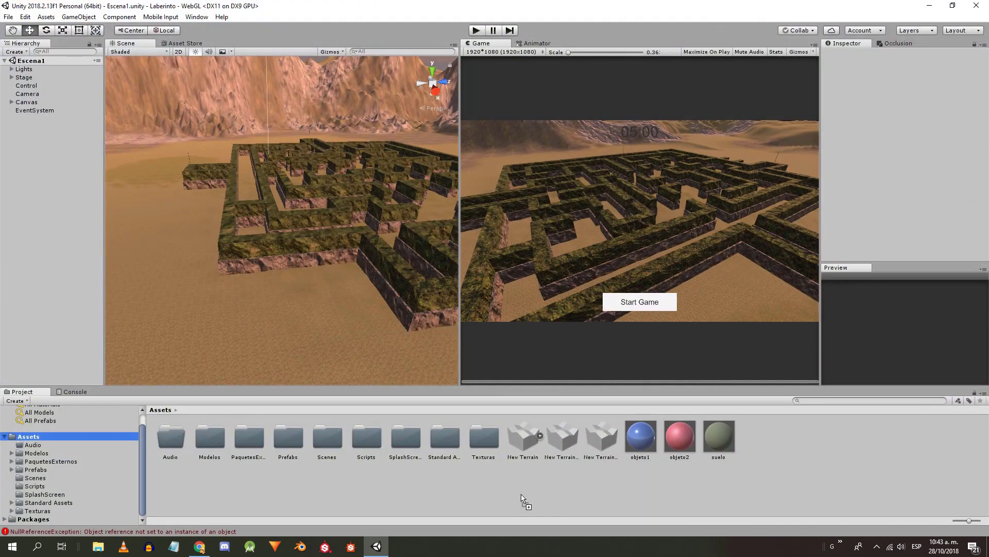
double_click(211, 440)
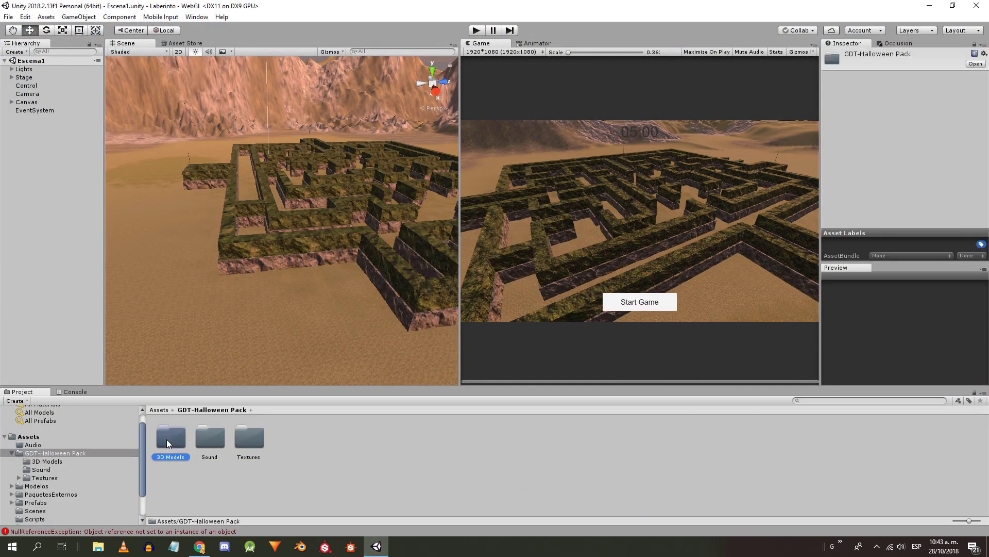
double_click(170, 437)
- Extract all the materials of the Lucy, Portrait and Urn models into a new folder named materials inside 3D Models
click(188, 435)
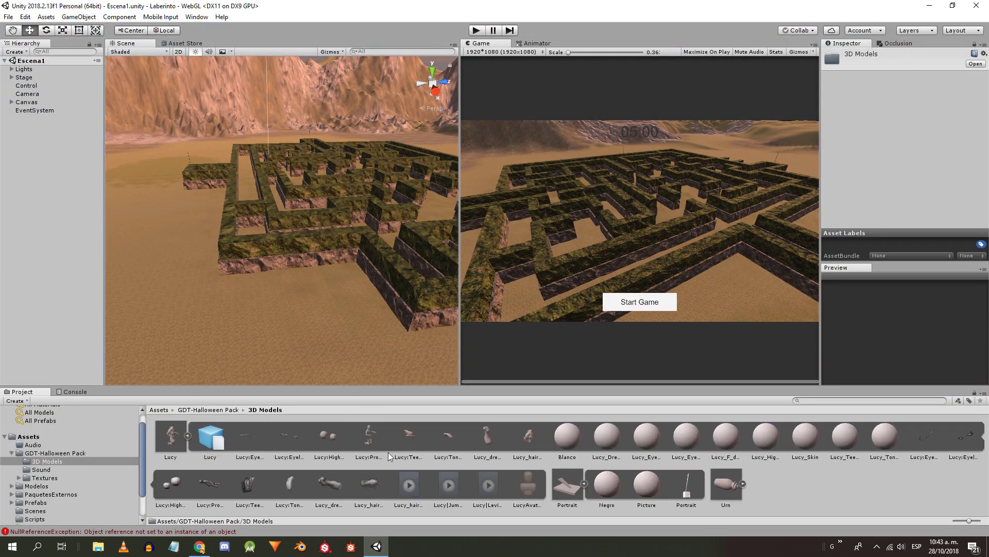
click(573, 443)
click(748, 483)
click(745, 483)
click(570, 434)
shift+click(872, 437)
ctrl+click(604, 483)
ctrl+click(643, 484)
ctrl+click(835, 483)
right_click(836, 486)
click(871, 435)
key(ctrl+shift+n)
text(materials)
key(Return)
key(Return)
click(395, 285)
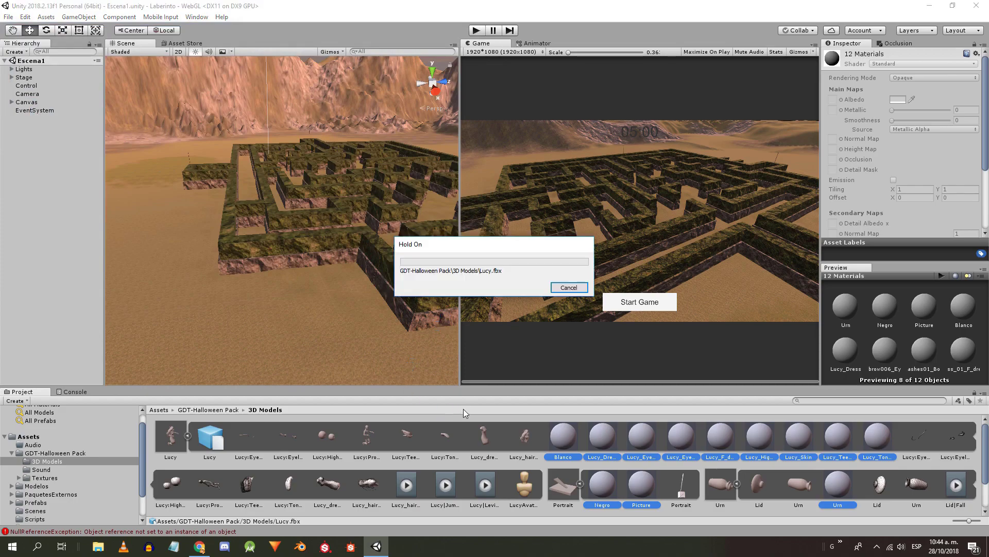
- Collapse the expanded contents of the Lucy, Portrait and Urn models in the 3D Models folder
click(226, 436)
click(266, 436)
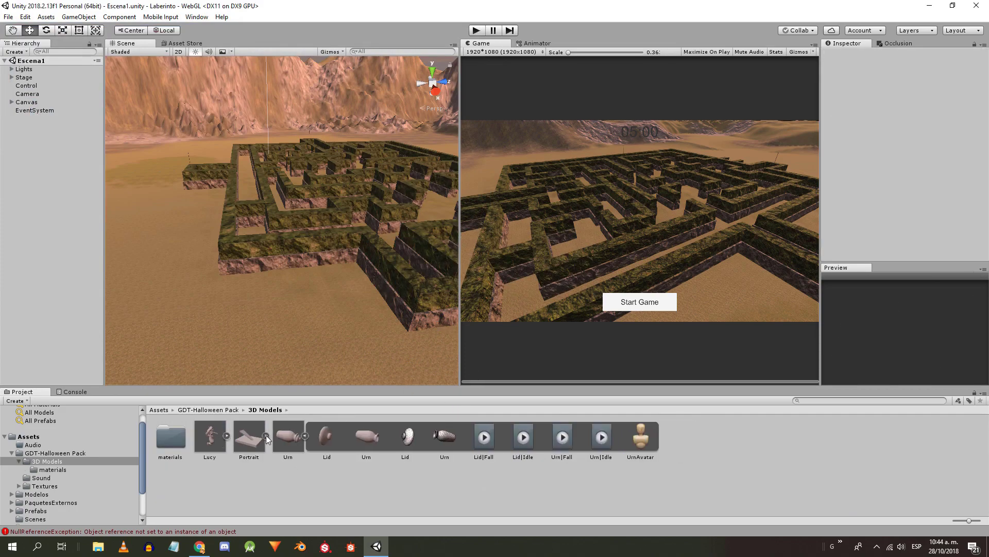
click(306, 436)
click(296, 437)
- Rename the extracted Blanco material to White and the Negro material to Black in the materials folder
double_click(178, 435)
click(314, 468)
click(174, 459)
text(White)
key(Return)
click(487, 442)
key(F2)
text(Black)
key(Return)
- Place the Lucy, Portrait and Urn models side by side on open ground in the scene
click(39, 460)
right_drag(253, 251, 50, 208)
drag(210, 437, 239, 303)
drag(288, 437, 258, 307)
key(f)
scroll(258, 304, down, 5)
right_drag(258, 299, 220, 276)
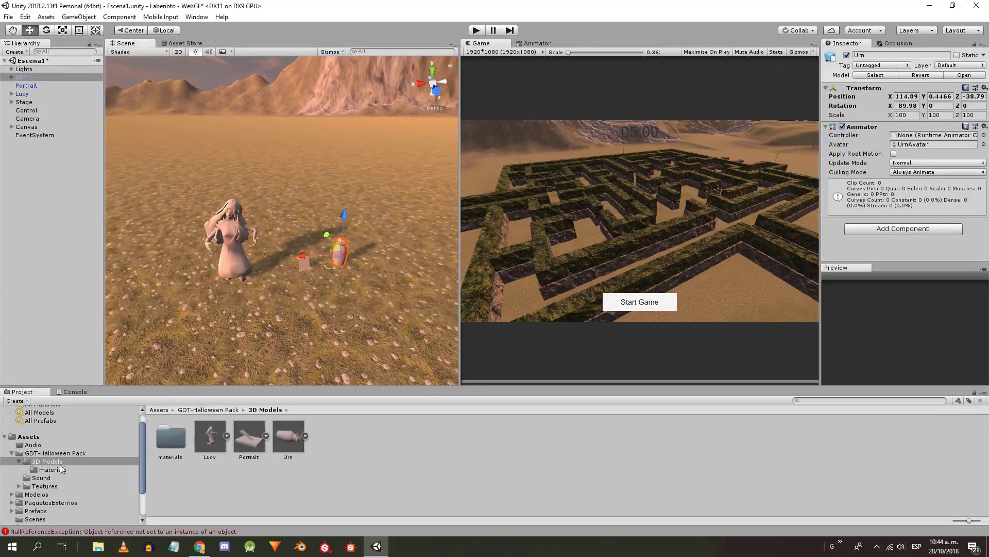
- Place the PedestalEspada prefab from the Prefabs/Objetos folder on the ground beside the urn
click(44, 509)
double_click(207, 442)
drag(172, 438, 380, 253)
- Rename the Lucy object in the scene to NormalLucy
click(24, 102)
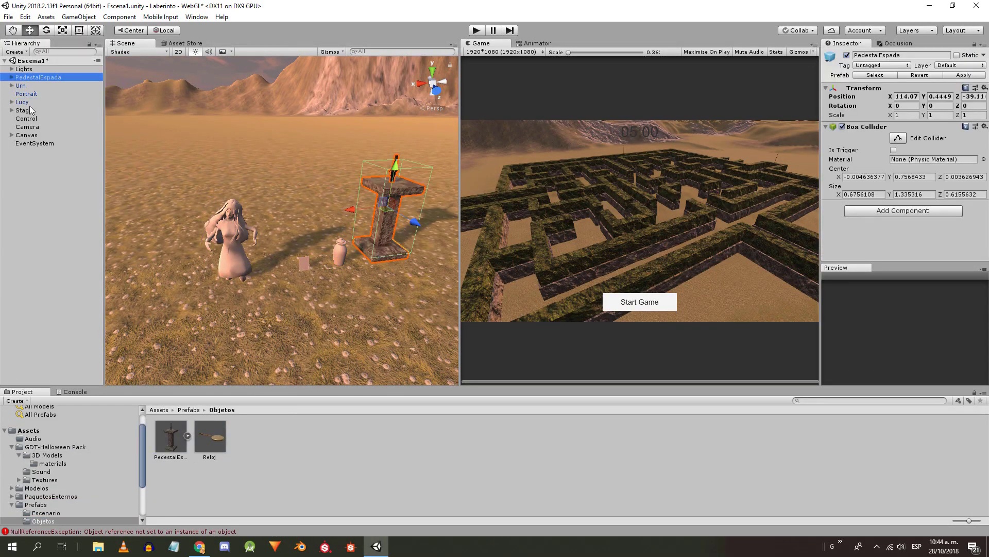
key(F2)
key(Home)
text(Normal)
key(Return)
- Duplicate NormalLucy, move the copy beside the original and name it EvilLucy
key(ctrl+d)
ctrl+drag(195, 245, 122, 247)
key(Down)
key(Left)
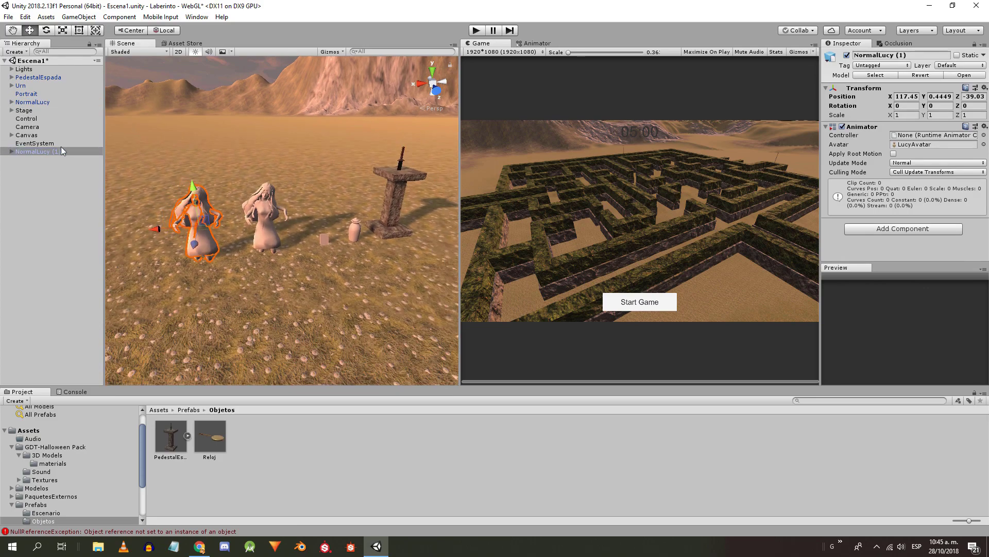
key(F2)
text(EvilLucy)
key(Return)
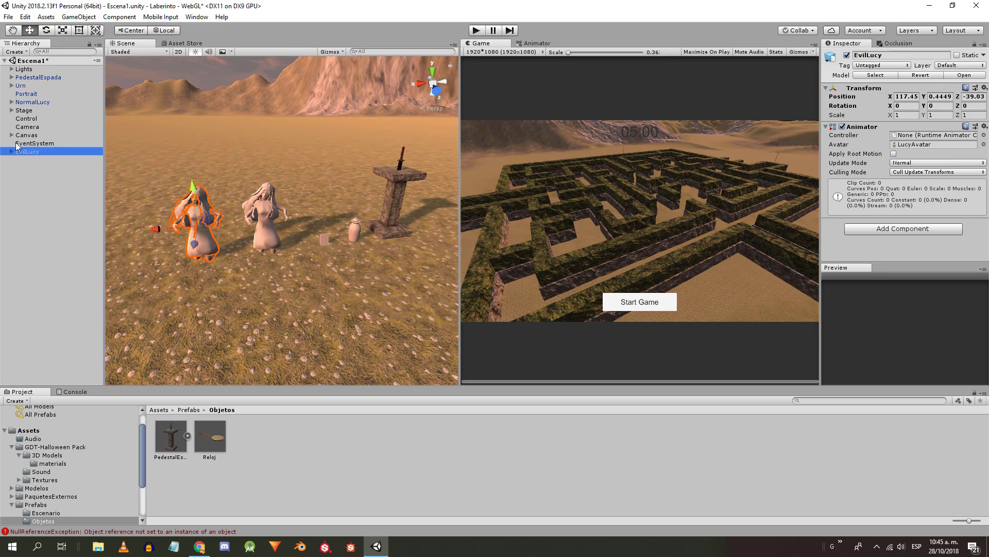
- Create an empty object named Halloween in the scene hierarchy
click(34, 174)
right_click(35, 174)
click(1, 212)
click(34, 151)
drag(26, 77, 31, 173)
drag(29, 77, 34, 178)
click(35, 200)
right_click(34, 200)
click(77, 287)
text(Halloween)
key(Return)
- Parent NormalLucy, Portrait, Urn, PedestalEspada and EvilLucy to the Halloween object
drag(39, 152, 47, 161)
drag(31, 143, 37, 144)
drag(34, 127, 38, 135)
drag(32, 118, 36, 126)
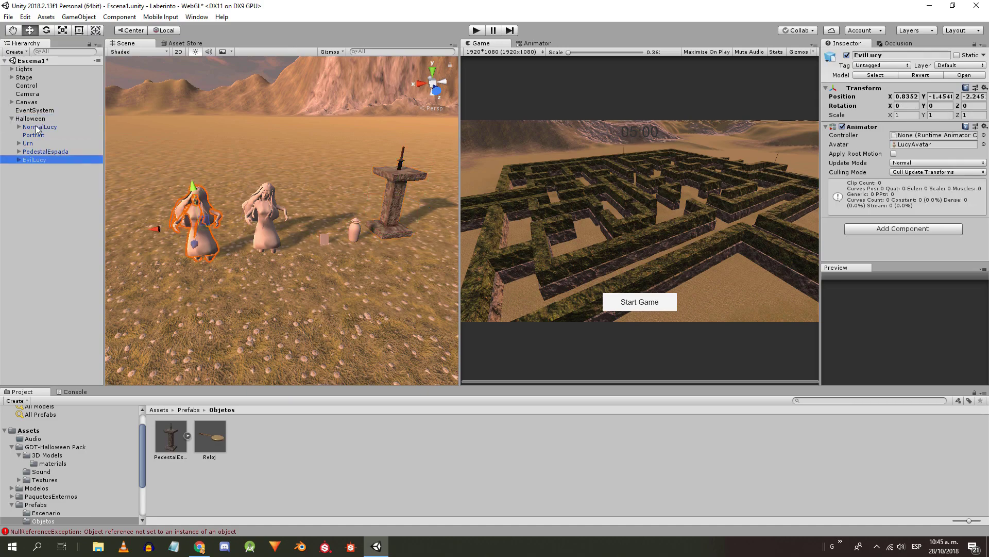
- Raise NormalLucy and EvilLucy together, bringing NormalLucy to a Y position of about -0.67
ctrl+click(39, 127)
drag(227, 186, 222, 123)
click(39, 127)
- Set the albedo colour of the Lucy_Dress material to black (000000)
scroll(294, 183, up, 5)
middle_drag(295, 183, 355, 280)
scroll(361, 279, up, 2)
right_drag(364, 276, 340, 260)
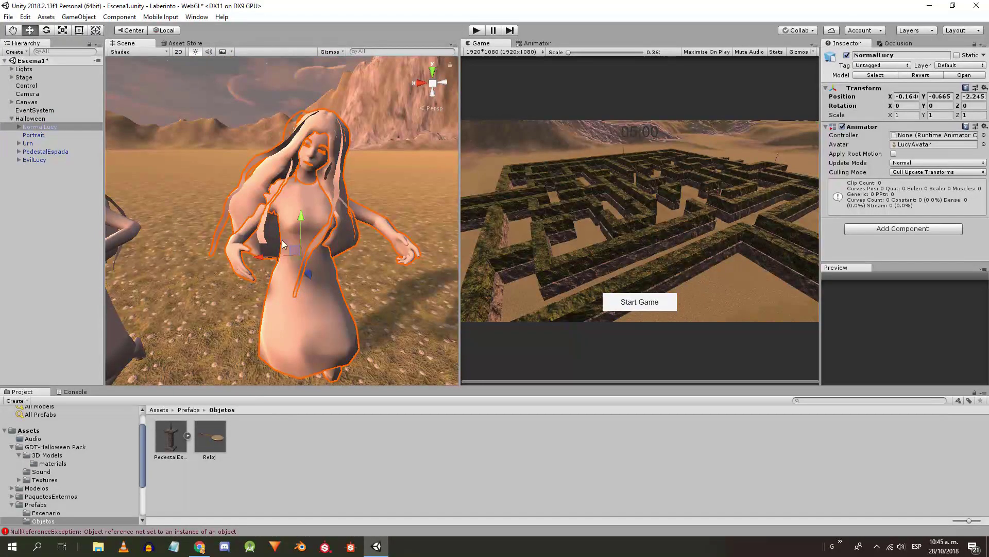
click(49, 463)
click(214, 440)
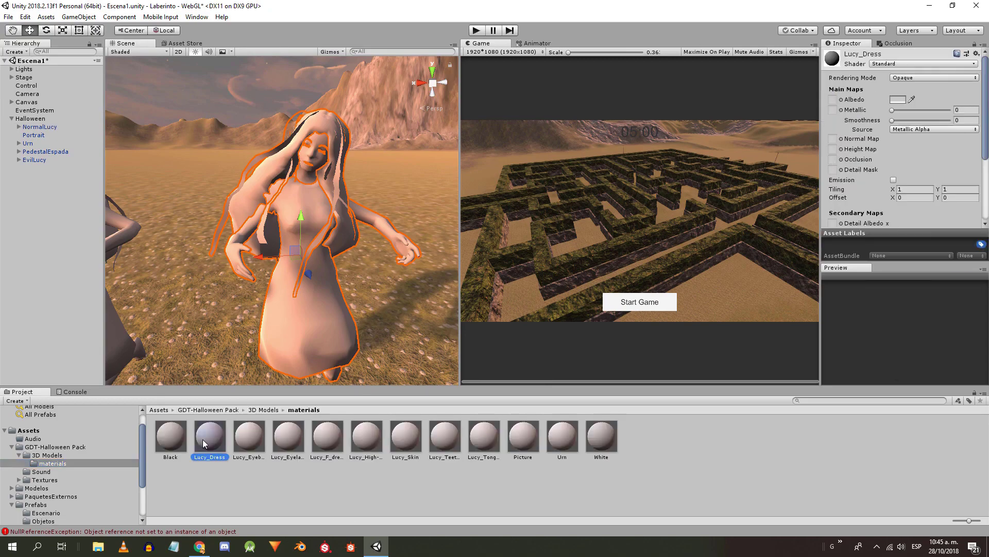
click(898, 100)
drag(38, 102, 41, 123)
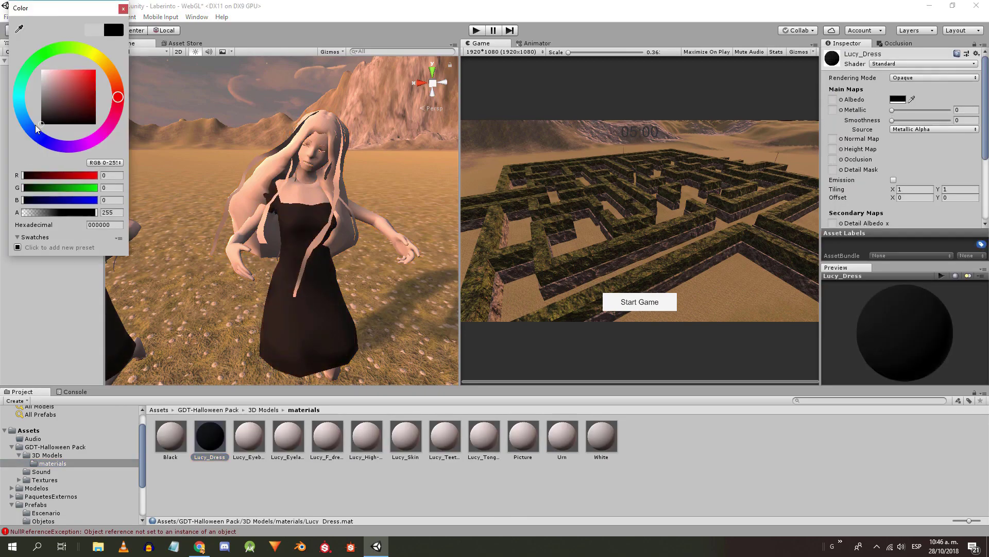
- Set the Black material's albedo colour to black and the White material's to white
click(170, 436)
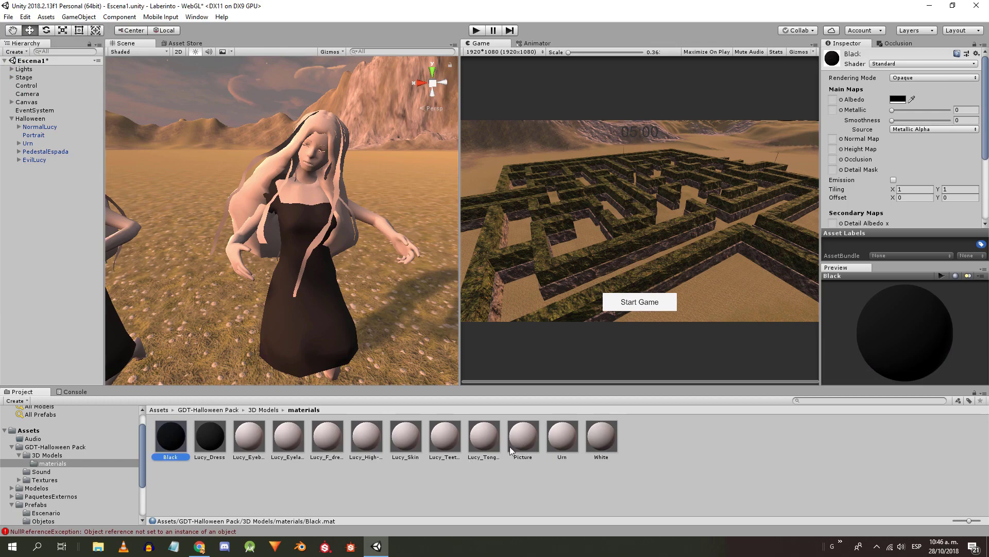
click(601, 437)
click(899, 99)
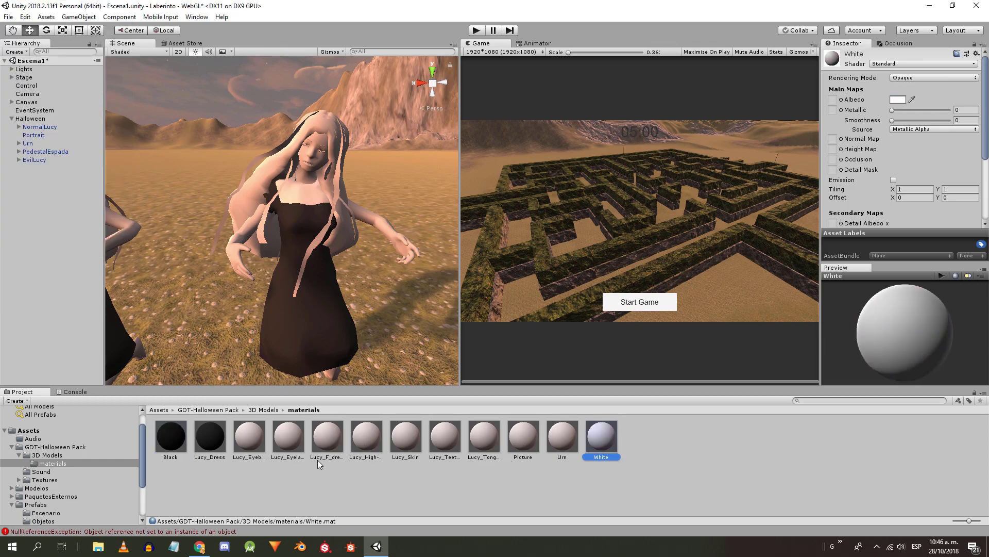
- Assign the eyebrow texture from the NormalLucy textures folder as the albedo map of the Lucy_Eyebrow006 material
click(249, 438)
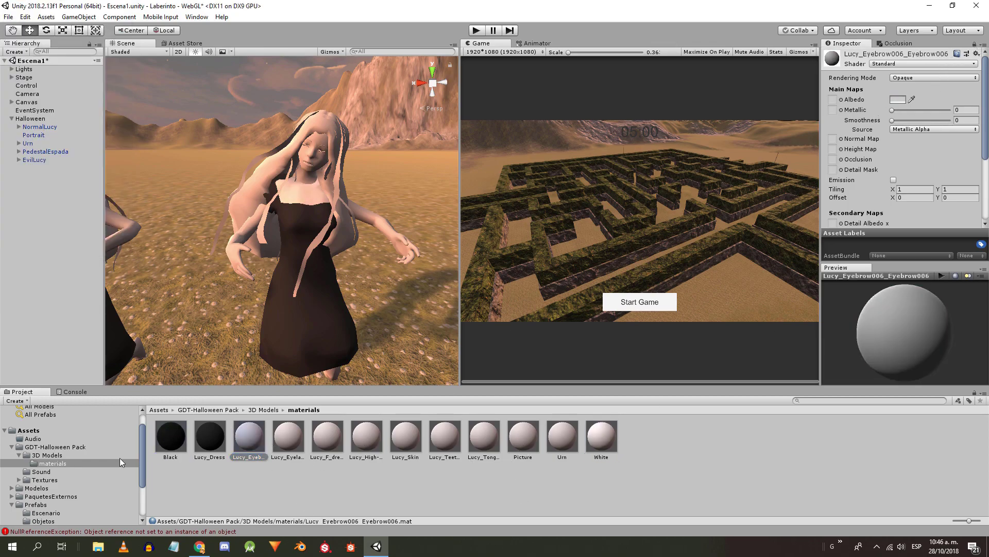
click(50, 478)
double_click(212, 437)
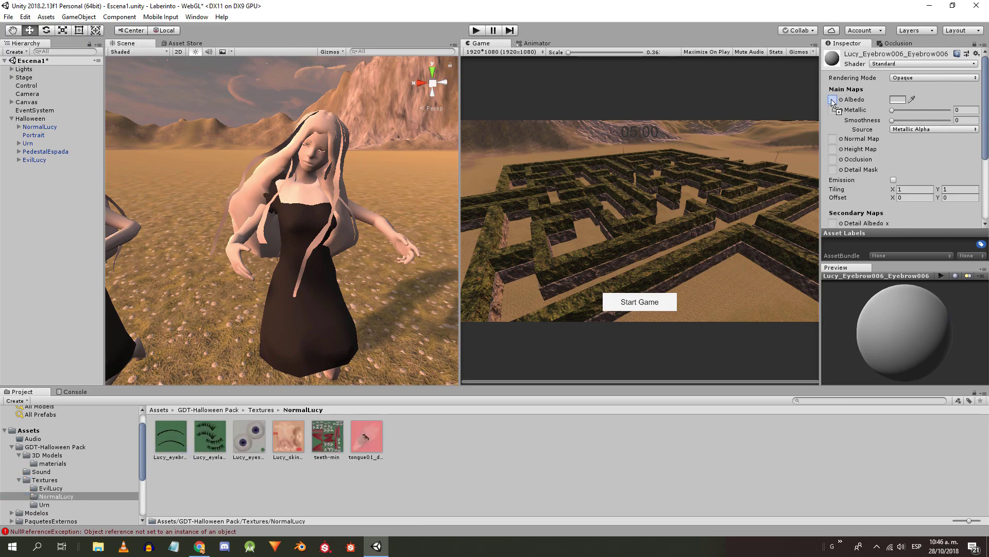
drag(833, 102, 833, 100)
- Assign the NormalLucy eyelash texture as the albedo map of the Lucy_Eyelashes01_Bodymaterial material
click(52, 464)
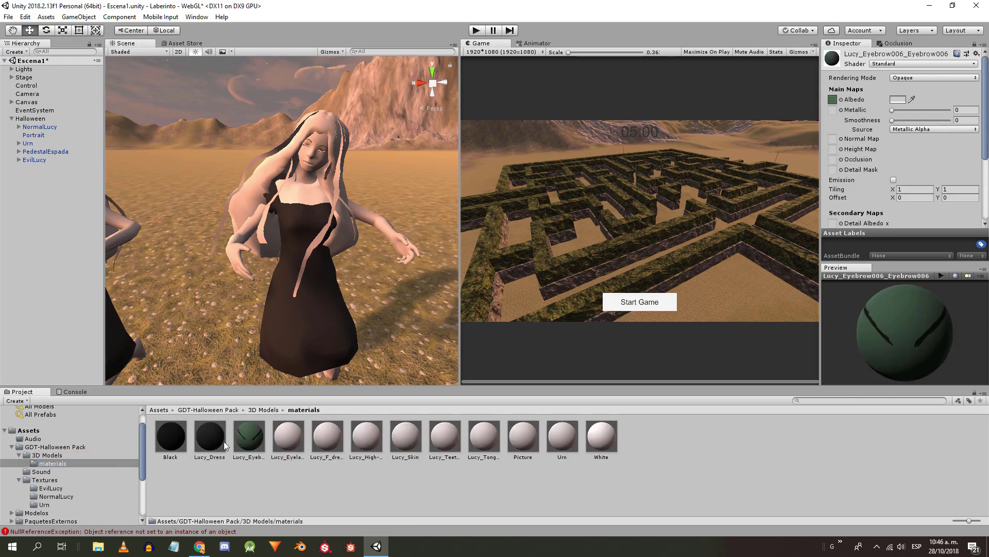
click(975, 44)
click(56, 496)
drag(208, 435, 834, 100)
- Set the albedo colour of the Lucy_F_dress_01 material, used on the hair, to near-black
alt+drag(392, 135, 329, 135)
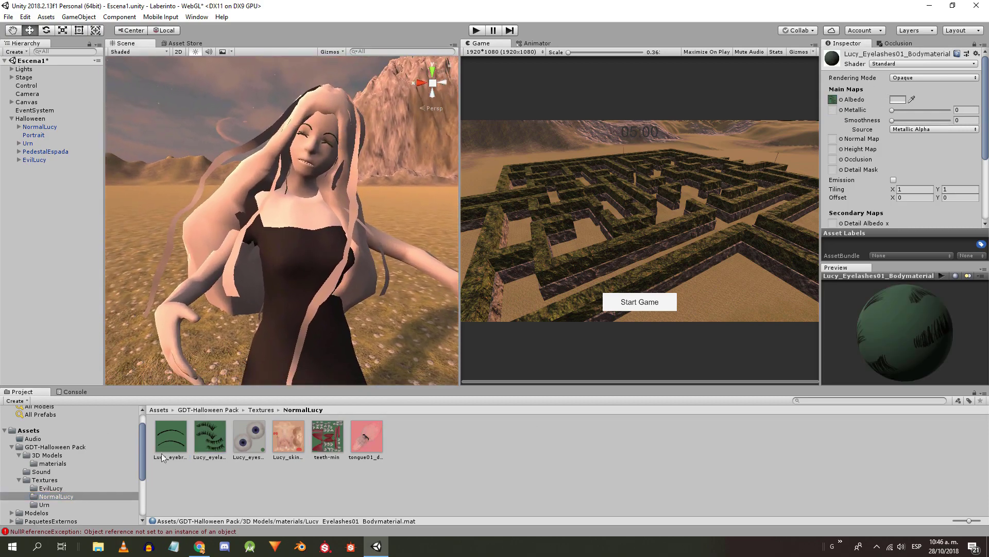
click(53, 463)
click(328, 435)
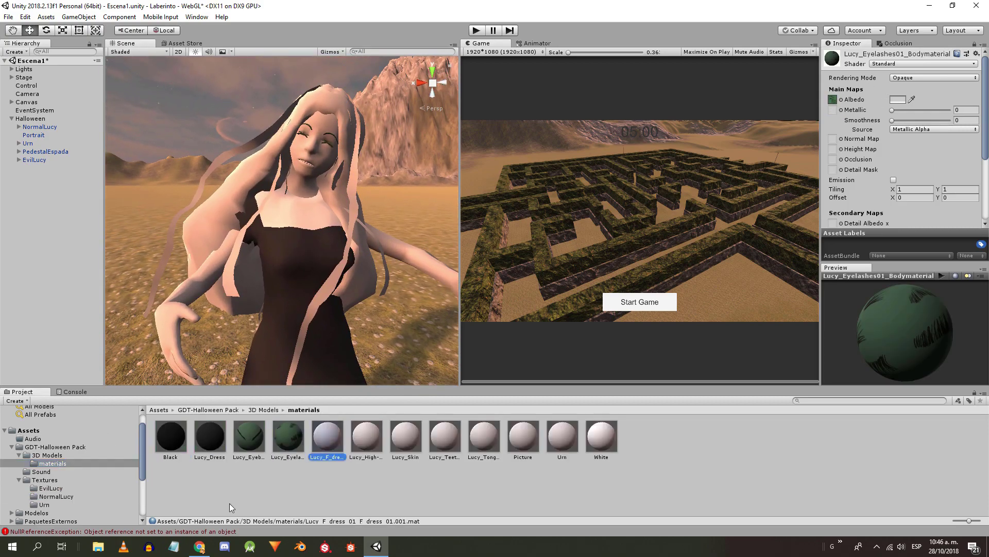
click(974, 44)
click(897, 99)
drag(72, 77, 32, 122)
- Rename the Lucy_F_dress_01 material to Lucy_Hair
click(344, 458)
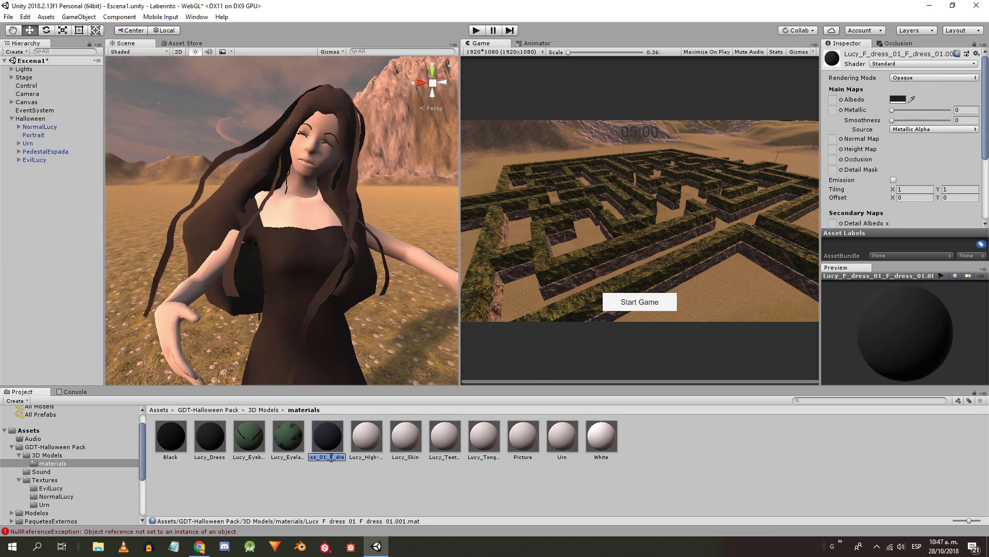
text(Lucy_Hair)
key(Return)
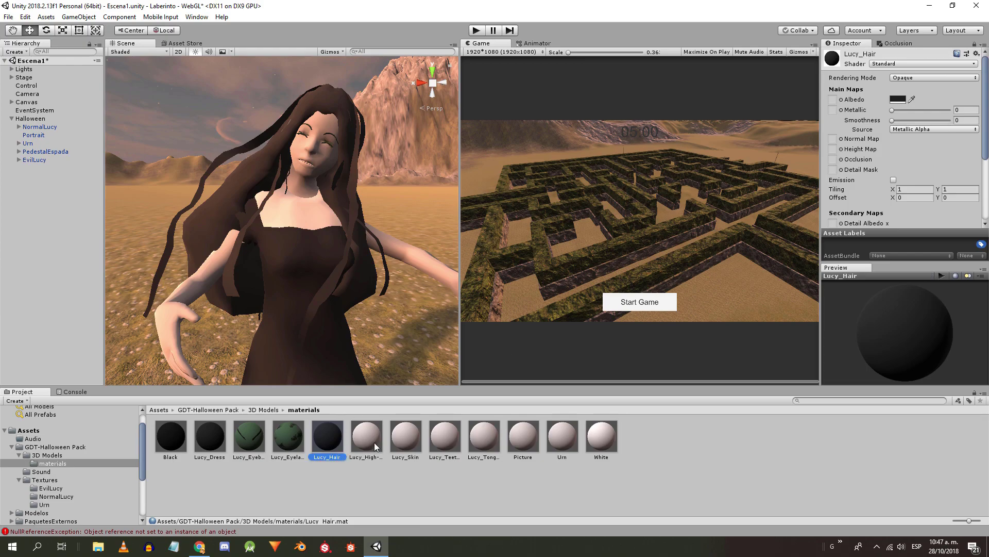
- Give the Lucy_High-poly_Eye_deepblue material the NormalLucy eyes texture as its albedo map and a white albedo colour
click(77, 495)
drag(249, 436, 832, 99)
click(898, 99)
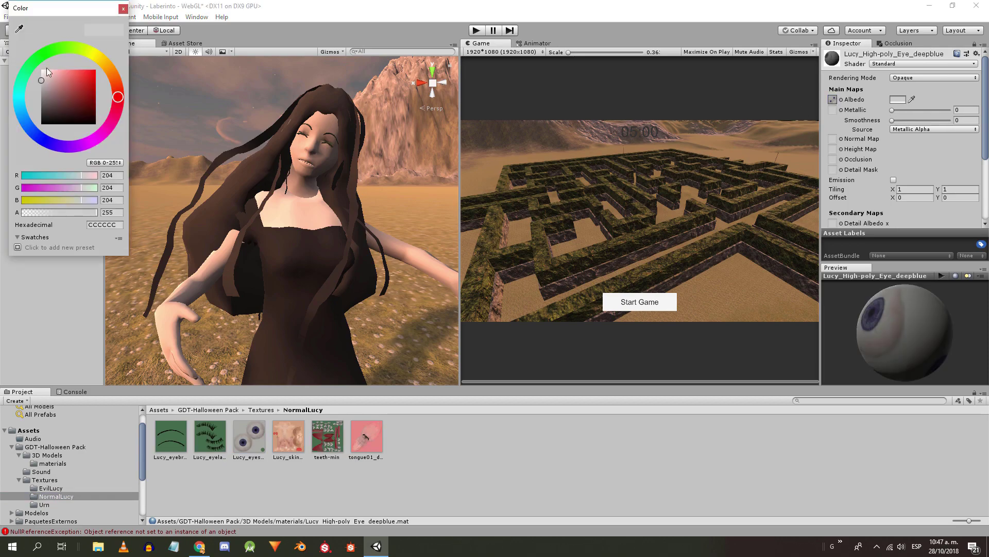
drag(57, 77, 1, 2)
click(72, 470)
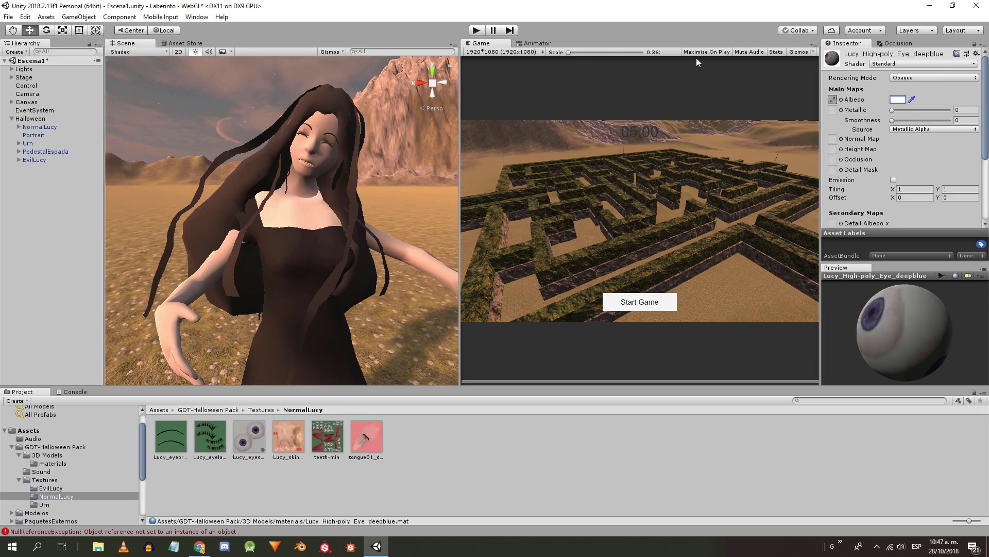
- Add a second Project window showing the materials folder, select Lucy_Skin in it and dock the window beside Game and Animator
click(53, 463)
click(406, 435)
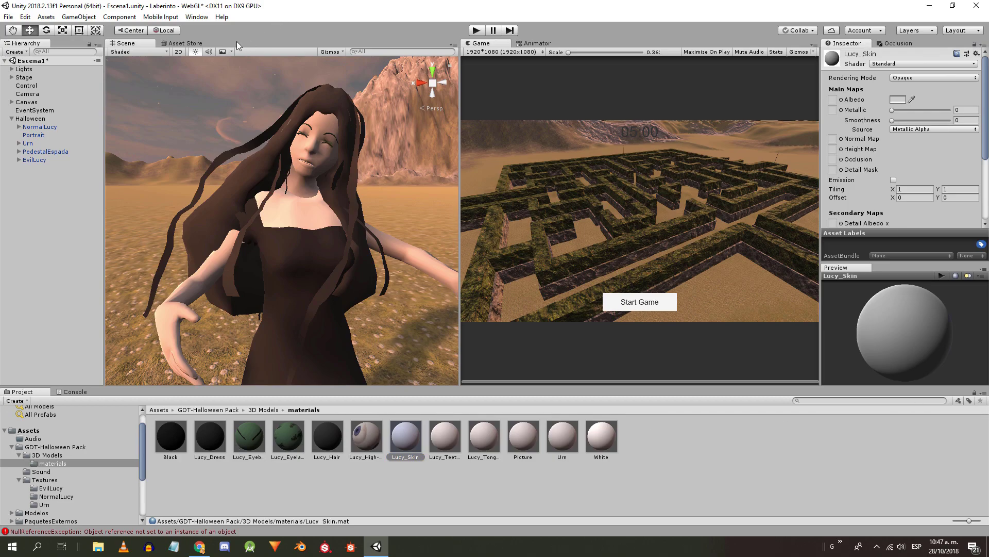
click(454, 45)
mouse_move(490, 82)
click(546, 130)
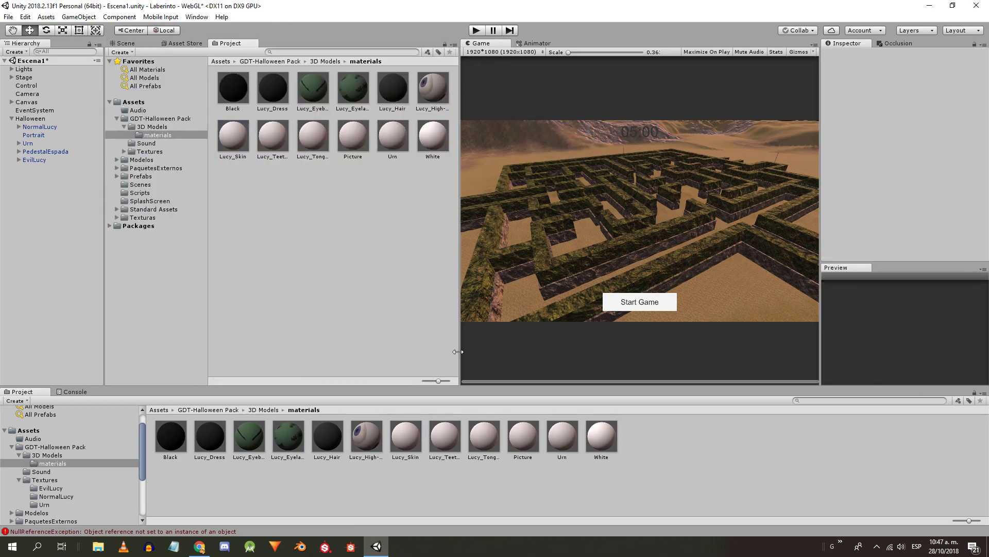
click(232, 139)
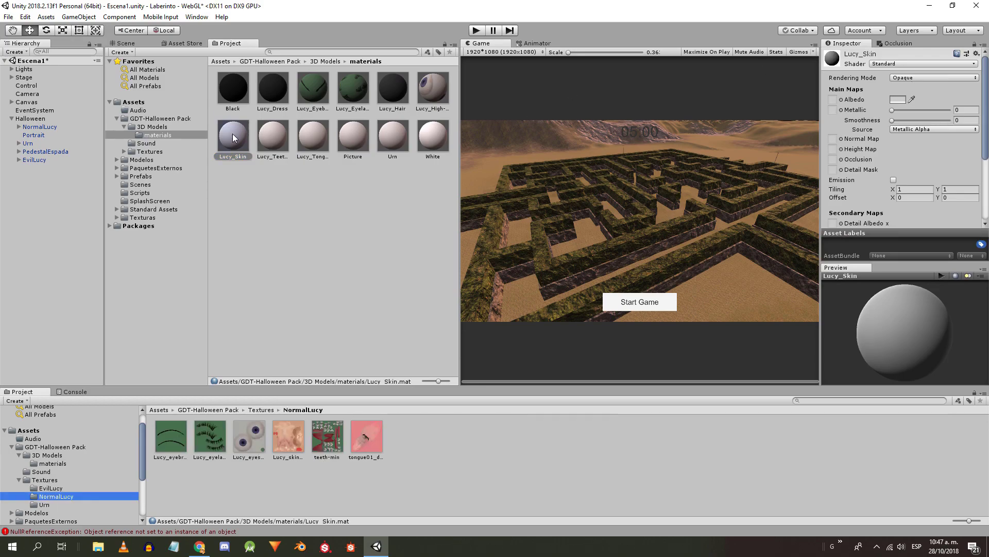
drag(229, 43, 576, 45)
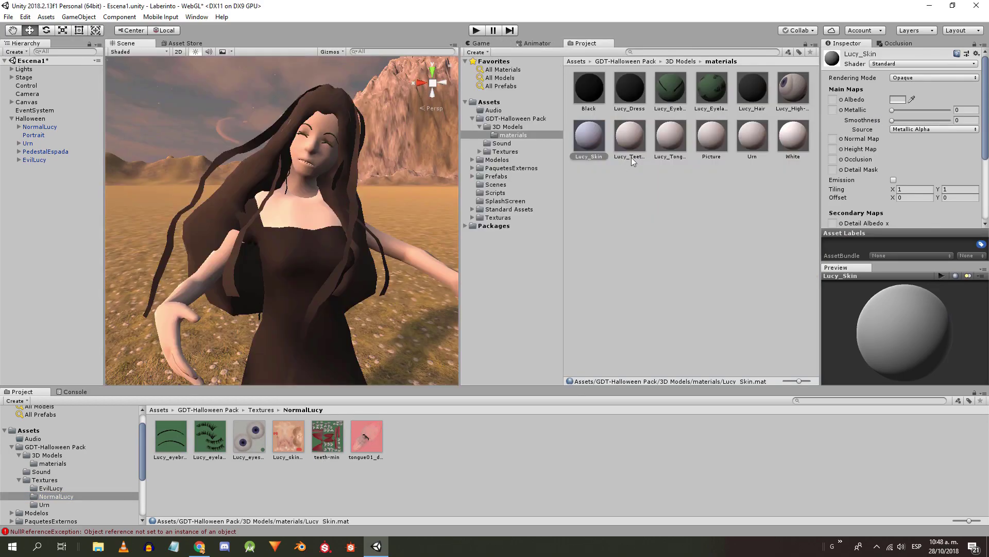
- Give Lucy_Skin the NormalLucy skin texture and the teeth material the teeth-min texture as albedo maps, both with a white albedo colour
drag(859, 72, 833, 99)
click(898, 100)
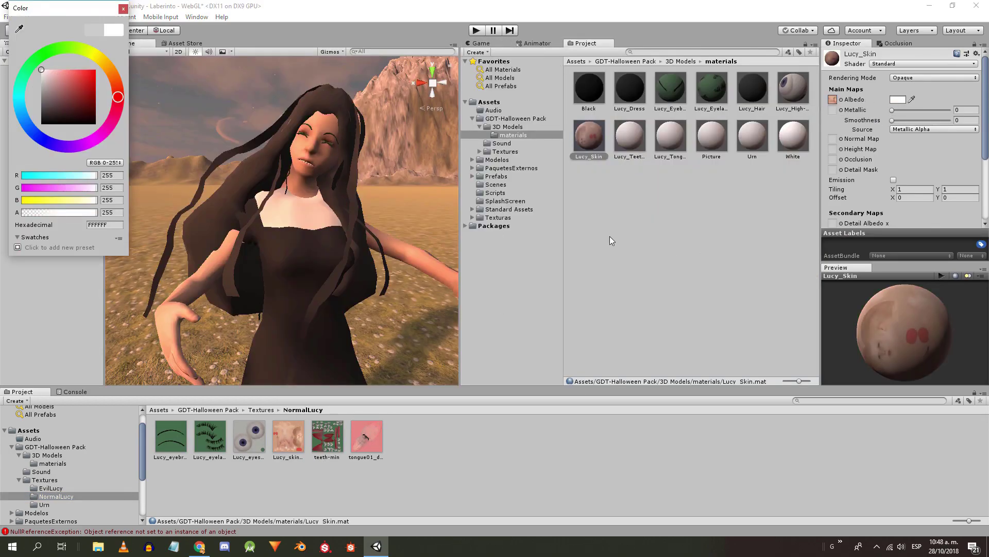
click(629, 140)
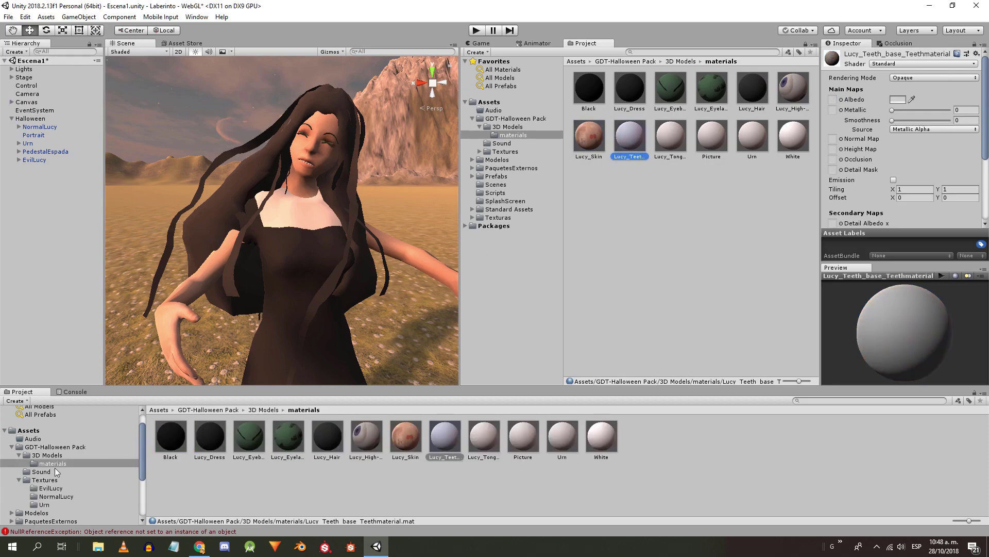
click(41, 482)
double_click(210, 438)
drag(321, 439, 833, 99)
click(898, 100)
- Give the Lucy tongue material the NormalLucy tongue01 texture as its albedo map and a white albedo colour
click(635, 136)
click(670, 135)
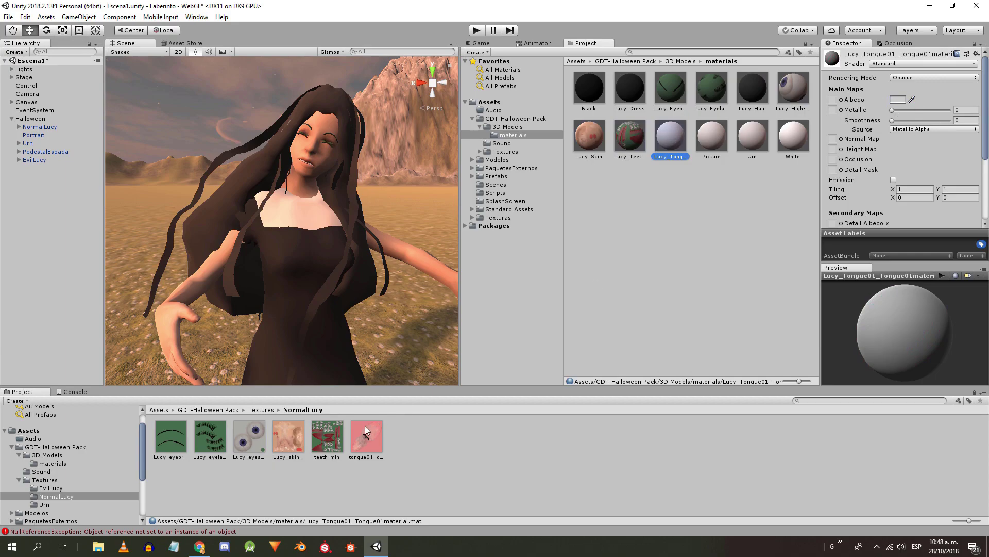
drag(366, 430, 833, 100)
click(897, 100)
click(714, 135)
click(691, 197)
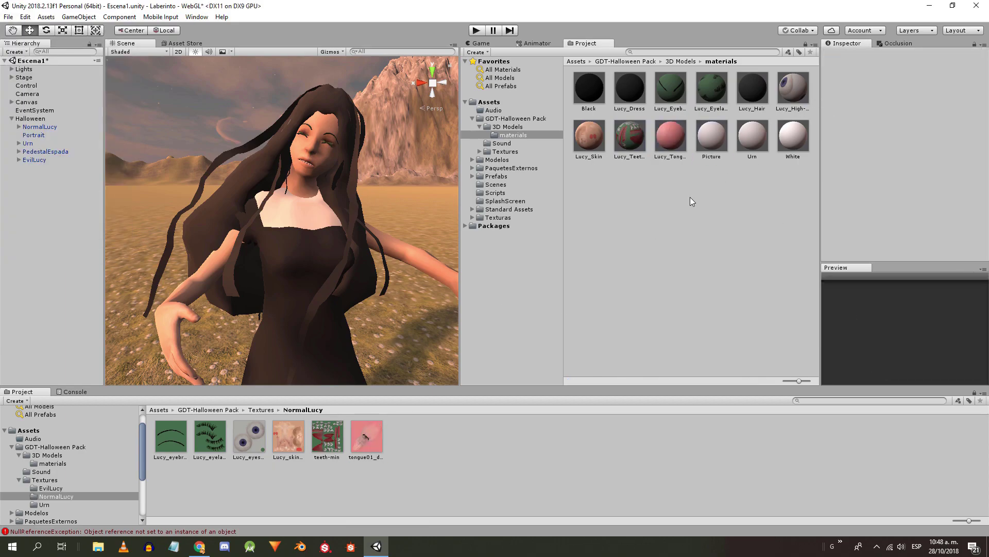
- Give the Picture material Lucy's portrait image from the Textures folder as its albedo map and a white albedo colour
right_drag(247, 222, 325, 292)
middle_drag(325, 291, 232, 180)
scroll(298, 258, up, 3)
right_drag(268, 207, 226, 217)
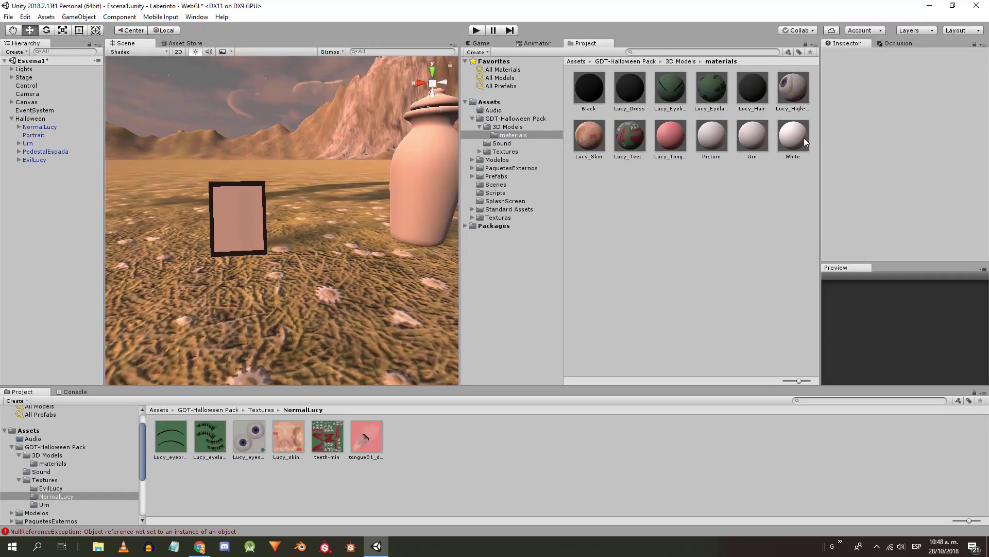
click(711, 135)
click(55, 481)
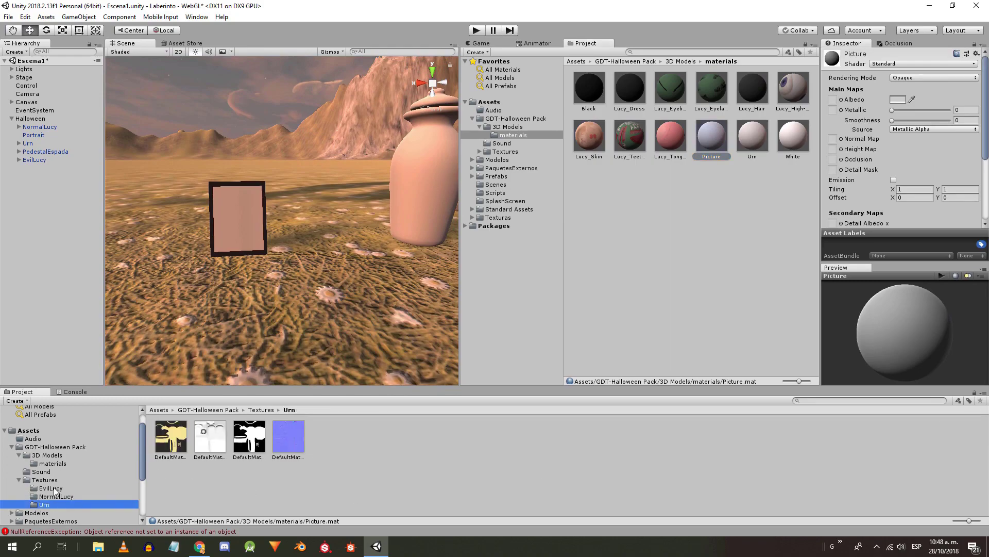
drag(329, 436, 832, 99)
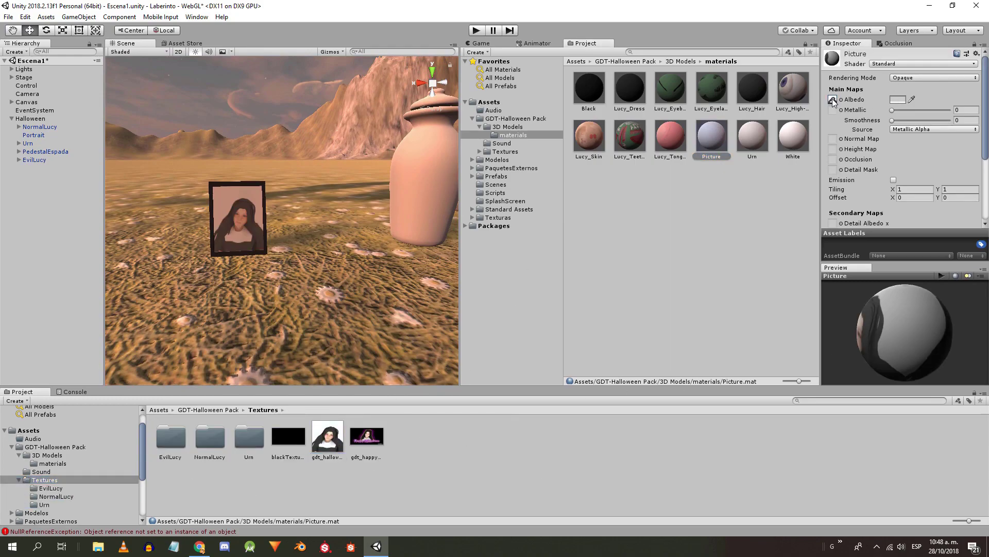
click(898, 99)
click(376, 152)
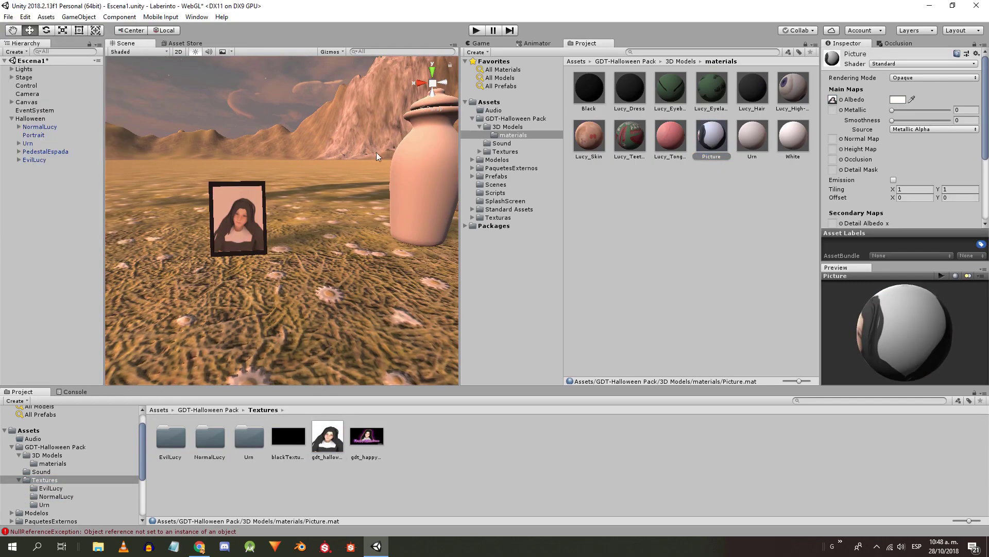
- Give the Urn material the colour texture from the Urn textures folder as its albedo map and set its albedo colour to FFFFFF
click(749, 144)
scroll(915, 152, down, 3)
scroll(915, 152, up, 3)
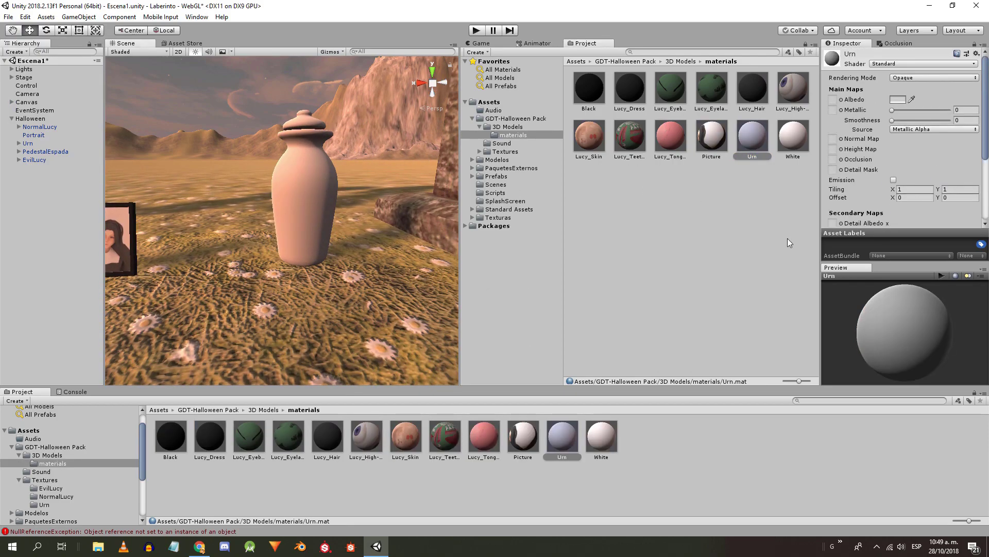
click(44, 505)
drag(170, 436, 833, 100)
click(898, 100)
drag(52, 84, 37, 64)
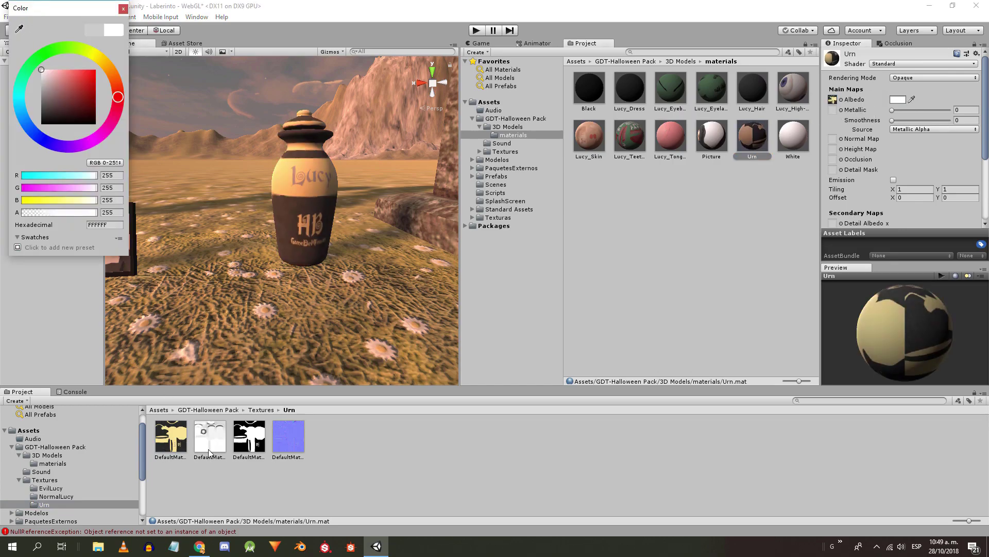
- Assign the remaining Urn textures to the Urn material's occlusion, metallic and normal map slots and raise its smoothness
drag(205, 459, 360, 355)
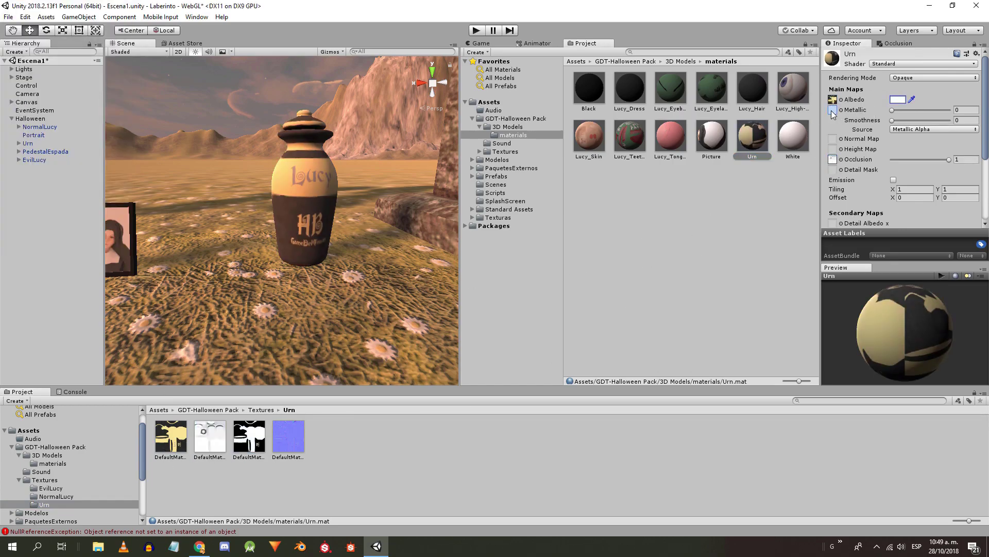
drag(833, 114, 833, 110)
drag(892, 120, 921, 128)
drag(826, 140, 833, 139)
- Delete the Espada sword from PedestalHalloween and remove the pedestal's Box Collider
right_drag(340, 204, 314, 212)
key(s)
click(386, 125)
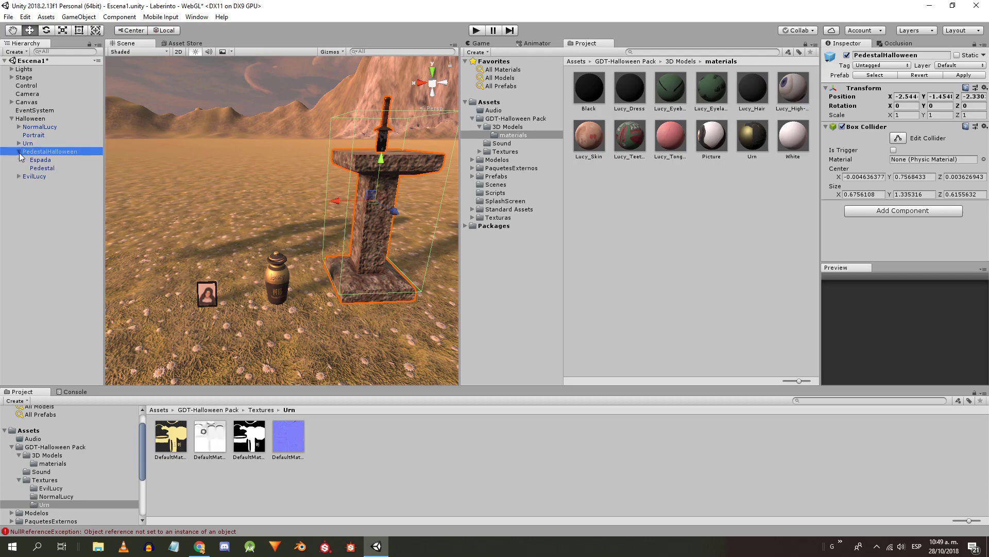
click(40, 160)
key(Delete)
click(523, 293)
alt+drag(255, 184, 159, 165)
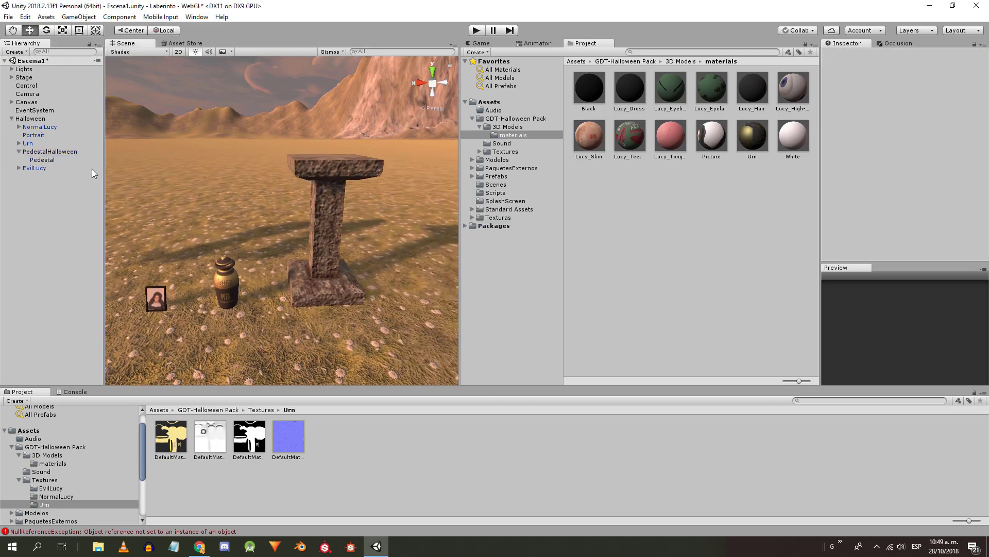
click(50, 151)
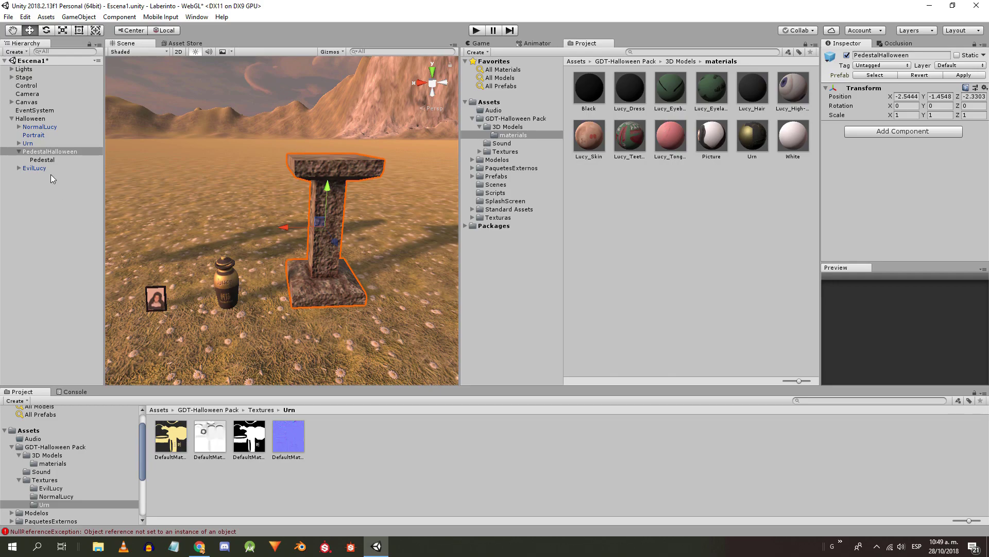
- Move the Portrait and Urn objects together from the ground up to the top of the pedestal
click(36, 145)
ctrl+click(40, 137)
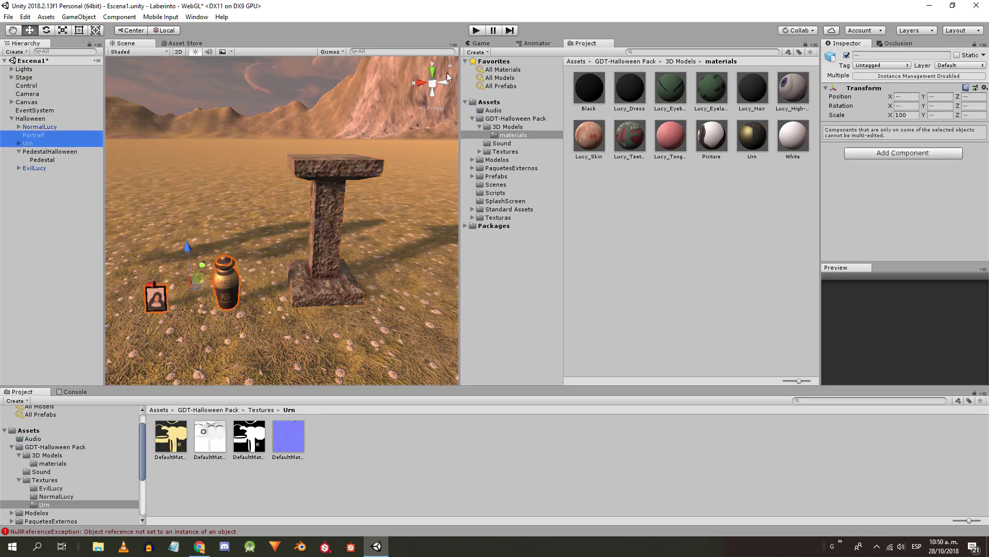
click(421, 83)
click(433, 83)
scroll(224, 258, down, 15)
scroll(278, 257, up, 4)
click(423, 83)
middle_drag(356, 268, 269, 297)
scroll(269, 298, down, 5)
drag(407, 315, 412, 121)
drag(448, 170, 289, 172)
drag(246, 133, 246, 131)
- Move the portrait alone in front of the urn on the pedestal top and rotate it
click(432, 72)
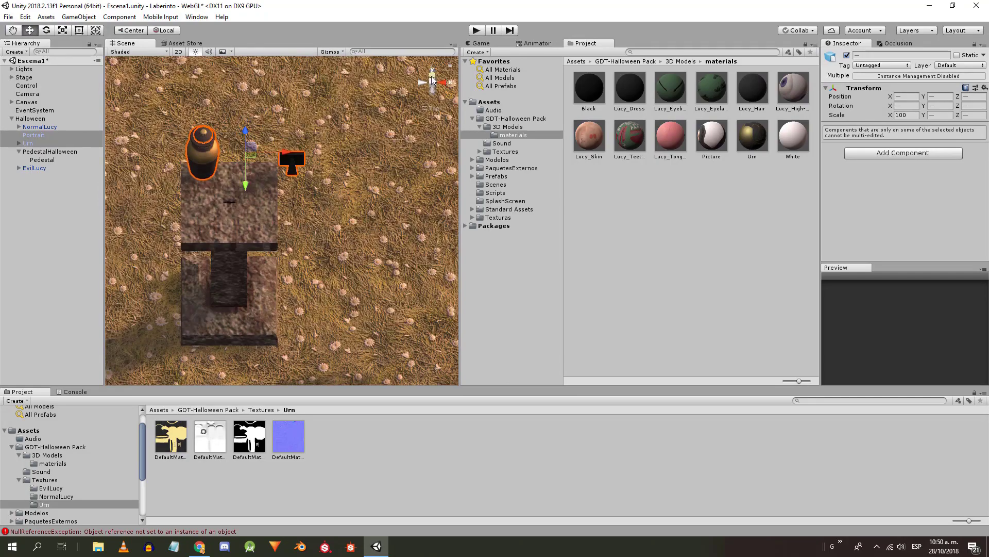
alt+drag(425, 96, 277, 107)
right_drag(278, 106, 263, 110)
key(w)
alt+drag(263, 114, 311, 205)
key(e)
key(ctrl+z)
click(37, 136)
key(w)
drag(218, 279, 266, 250)
key(e)
drag(292, 216, 330, 244)
- Lower the portrait onto the pedestal's slab and set its Y and Z rotation to 0
click(66, 142)
alt+drag(345, 196, 170, 131)
click(42, 136)
key(w)
drag(261, 113, 262, 123)
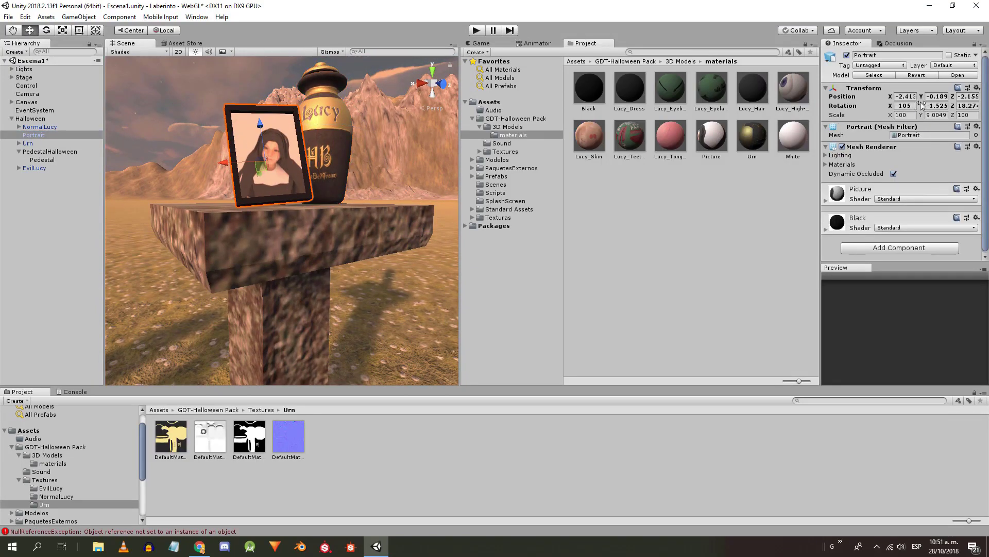
click(965, 106)
text(0)
alt+drag(319, 164, 304, 198)
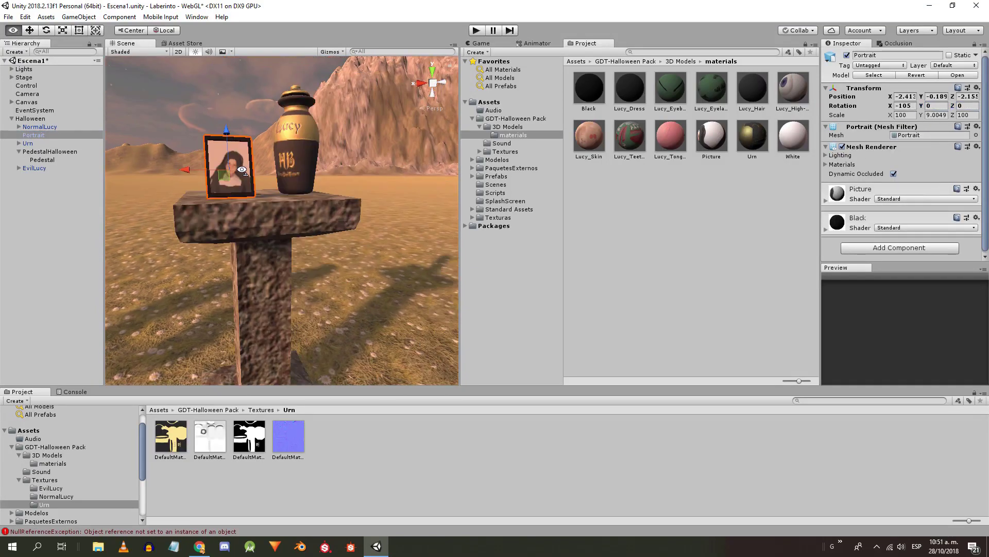
- Lower the portrait slightly so it rests on the slab and set its X rotation to -110
scroll(296, 170, up, 4)
drag(283, 78, 284, 84)
middle_drag(304, 85, 338, 163)
key(e)
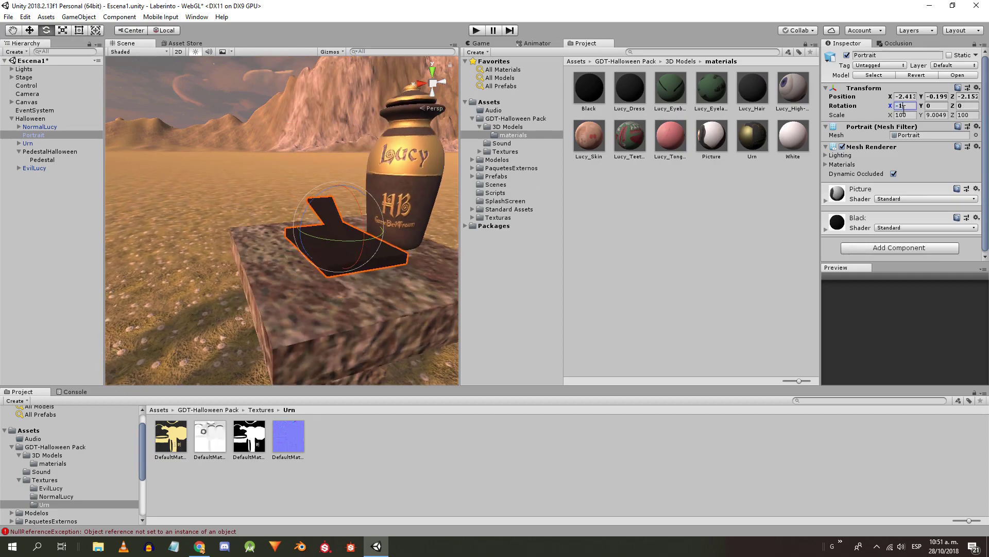
text(10)
middle_drag(206, 143, 140, 42)
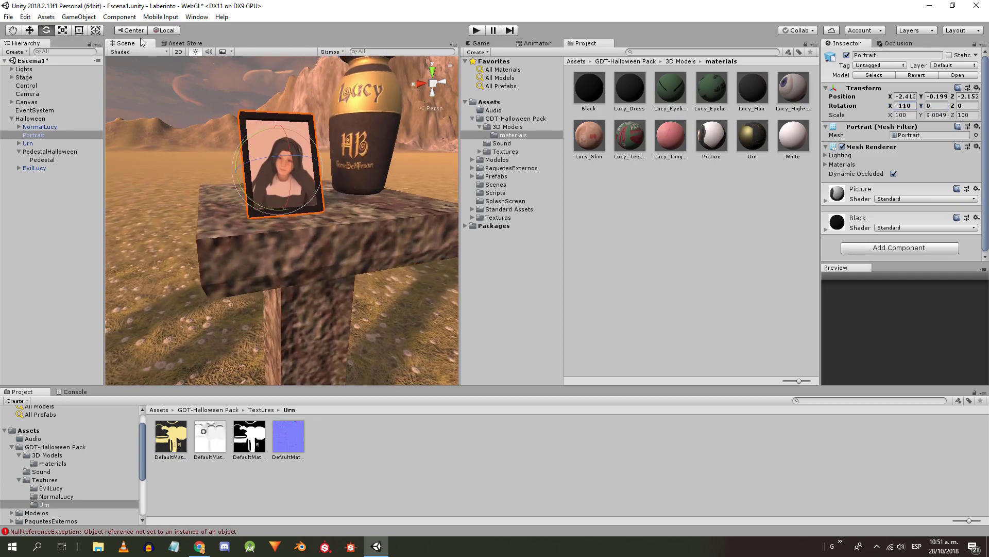
- Switch the transform handles to global orientation and turn the portrait slightly beside the urn
click(163, 31)
drag(308, 172, 290, 174)
middle_drag(337, 211, 314, 245)
click(40, 143)
right_drag(329, 170, 316, 210)
middle_drag(316, 210, 379, 177)
scroll(378, 177, down, 3)
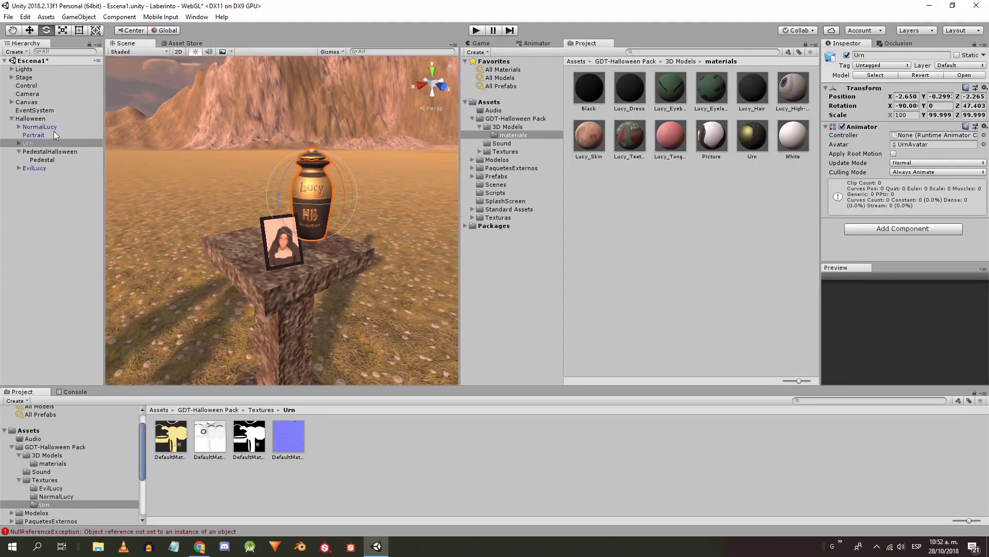
- Make Portrait and Urn children of PedestalHalloween and order it below EvilLucy in the Halloween group
click(24, 119)
click(35, 136)
shift+click(36, 144)
drag(35, 143, 49, 150)
click(49, 135)
double_click(41, 127)
right_drag(243, 129, 196, 121)
scroll(195, 113, up, 3)
middle_drag(177, 82, 252, 105)
click(35, 135)
click(34, 157)
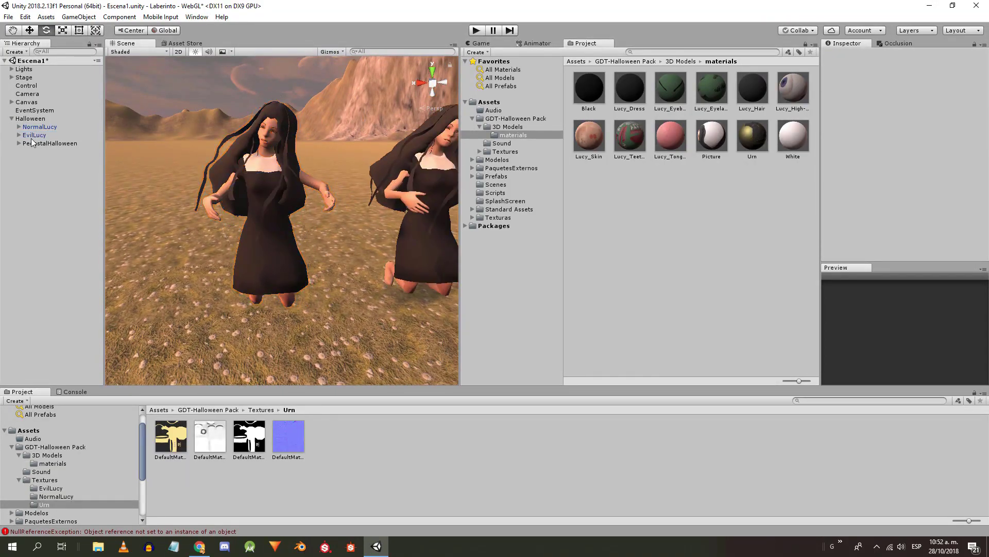
- Create a new material named EvilLucy in the pack's materials folder
click(51, 495)
click(52, 463)
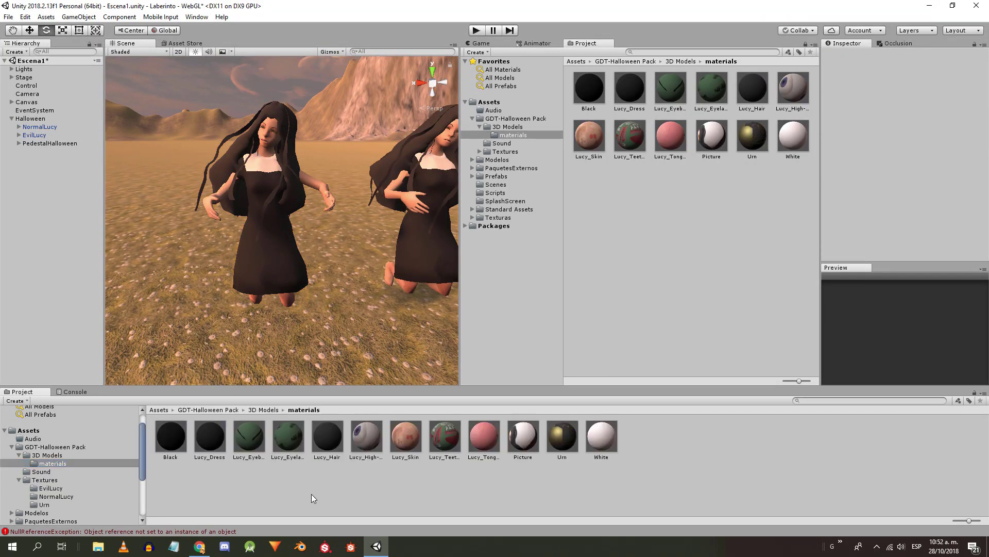
right_click(375, 462)
mouse_move(459, 245)
click(574, 322)
text(EvilLucy)
key(Return)
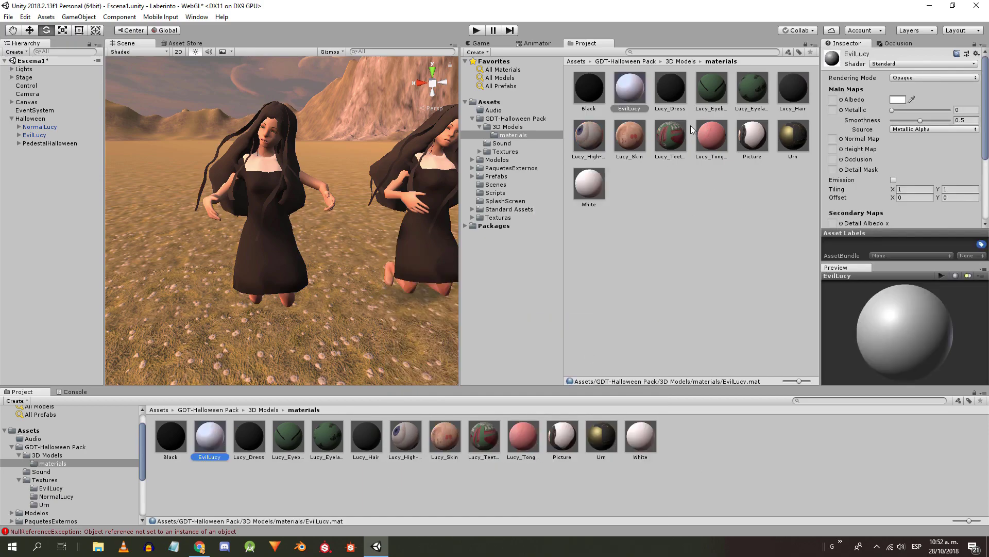
- Give the EvilLucy material the LucyEvil colour texture as its albedo map and apply it to the skin of the EvilLucy model
click(64, 490)
drag(171, 435, 832, 100)
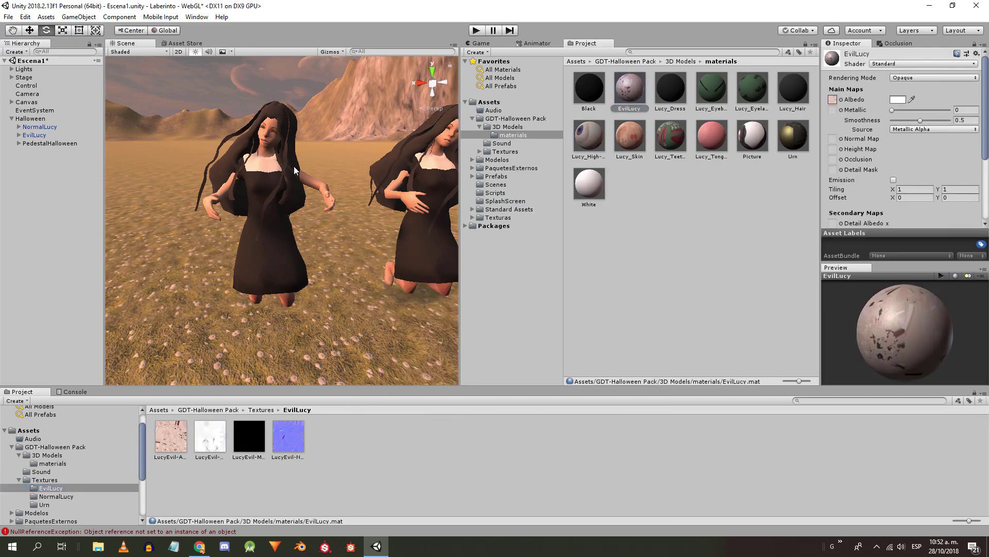
drag(625, 91, 346, 126)
right_drag(273, 187, 342, 197)
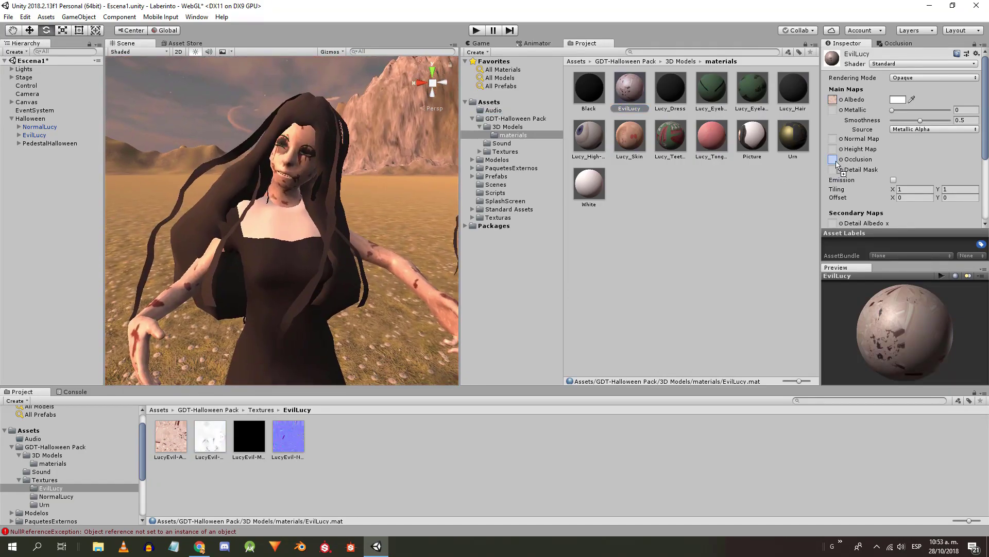
- Assign the LucyEvil occlusion, metallic and normal textures to the EvilLucy material and lower its smoothness to 0.081
drag(335, 399, 832, 110)
drag(920, 120, 917, 121)
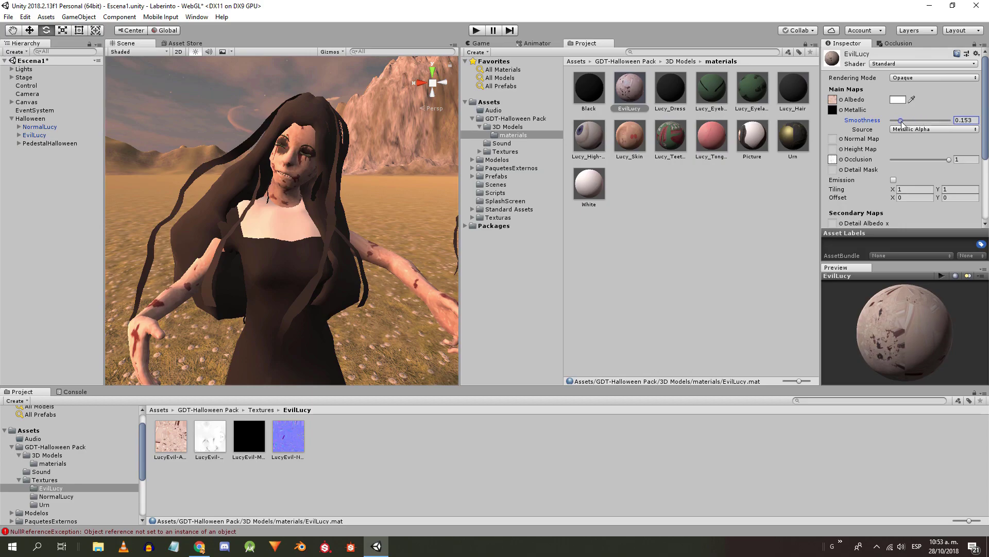
drag(289, 441, 833, 140)
click(962, 160)
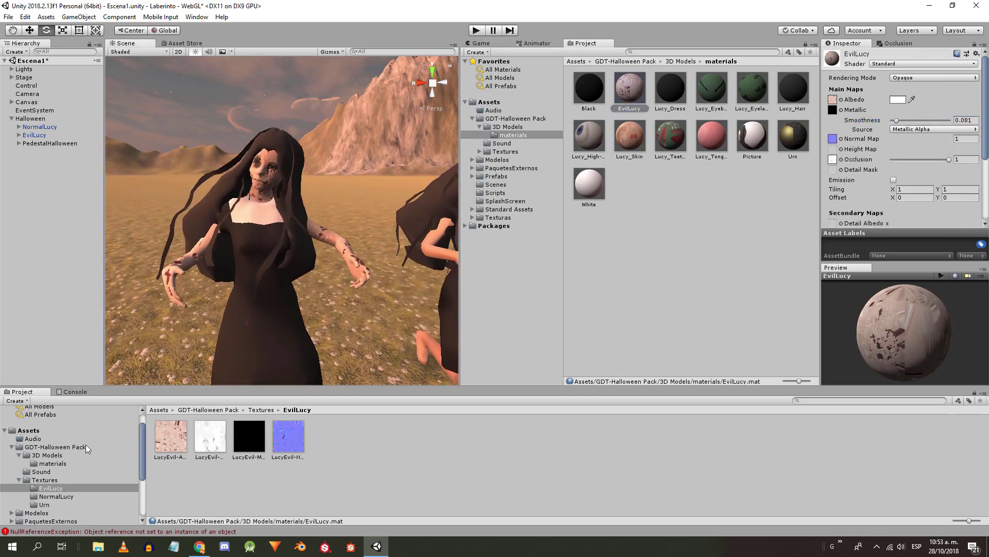
- Create an Animator Controller named NormalLucy in the GDT-Halloween Pack folder
click(36, 481)
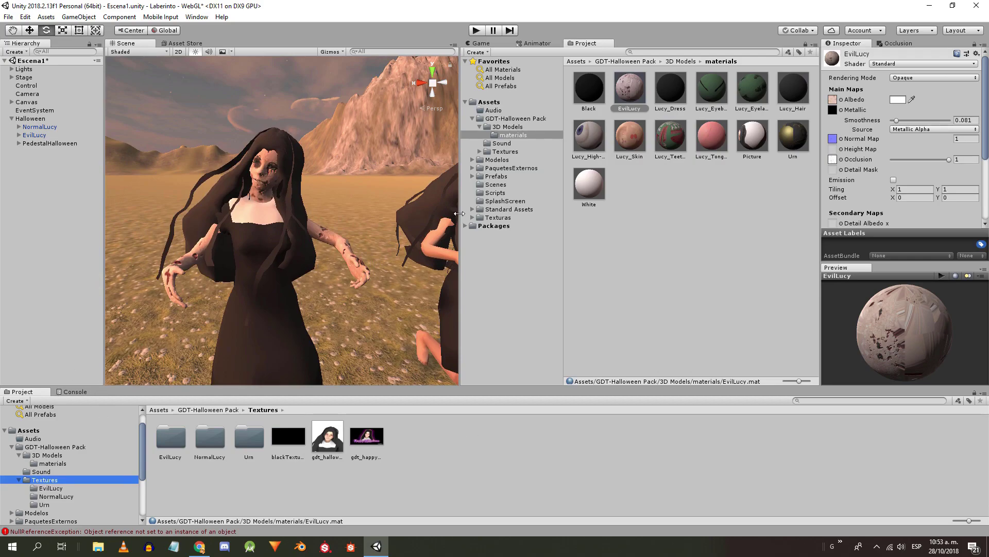
click(49, 446)
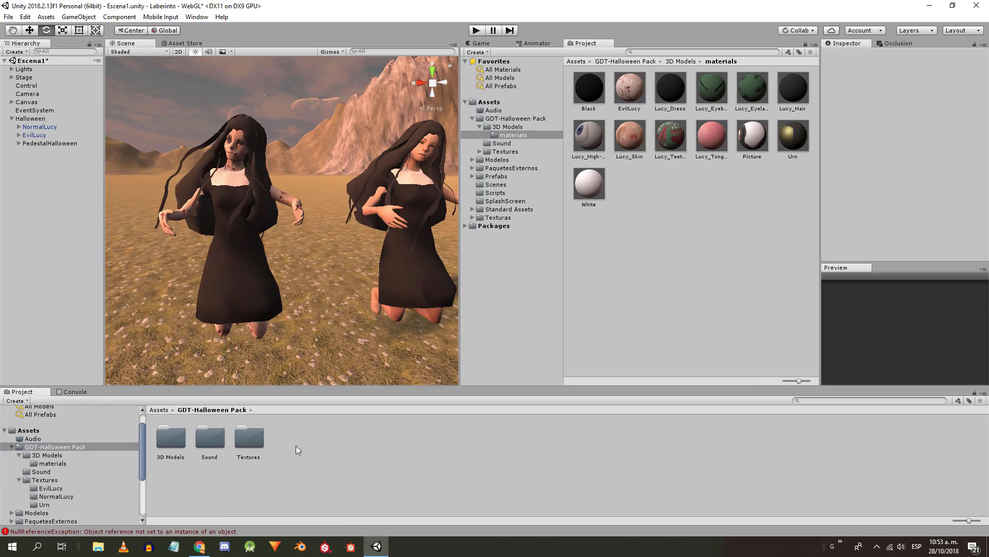
right_click(297, 455)
mouse_move(370, 212)
click(489, 418)
text(NormalLucy)
key(Return)
- Create a second Animator Controller named EvilLucy in the GDT-Halloween Pack folder
right_click(348, 436)
mouse_move(371, 193)
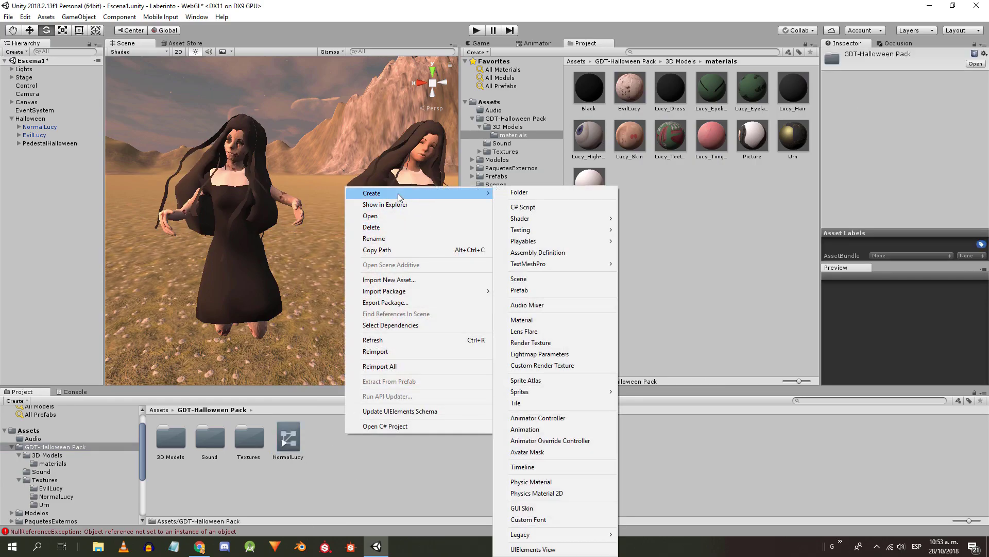
click(538, 418)
text(EvilLucy)
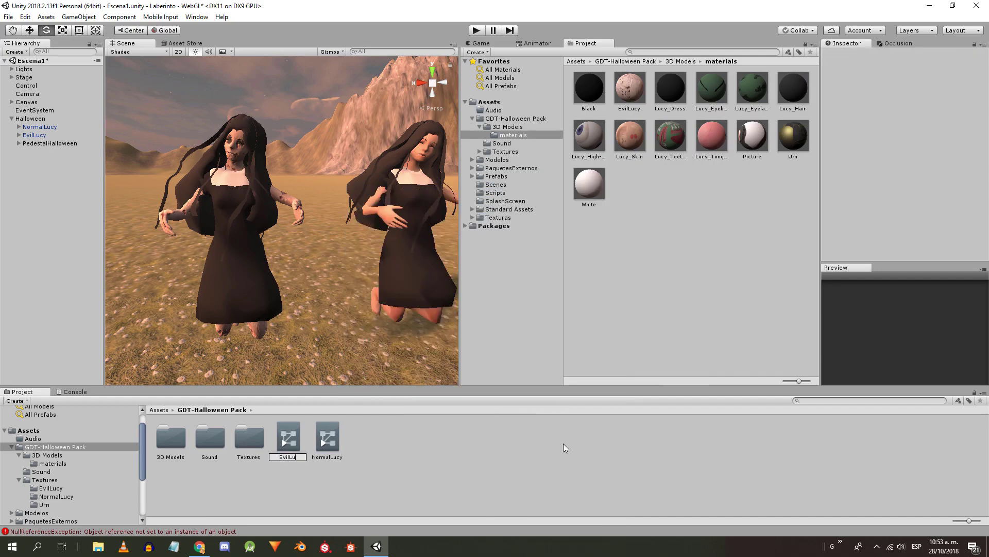
key(Return)
- Preview the Levitating and JumpScare clips in the animation import settings of the Lucy model
double_click(171, 437)
click(212, 436)
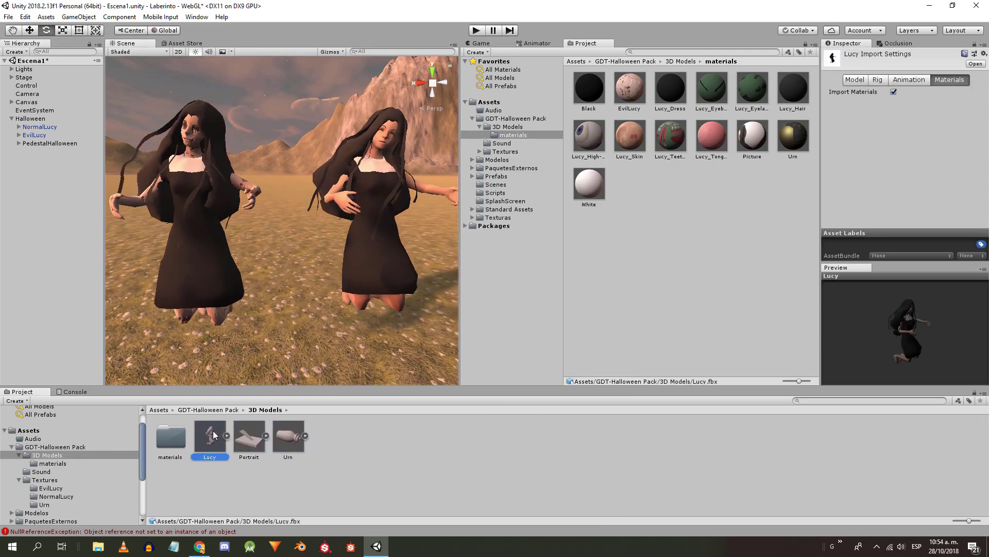
click(909, 80)
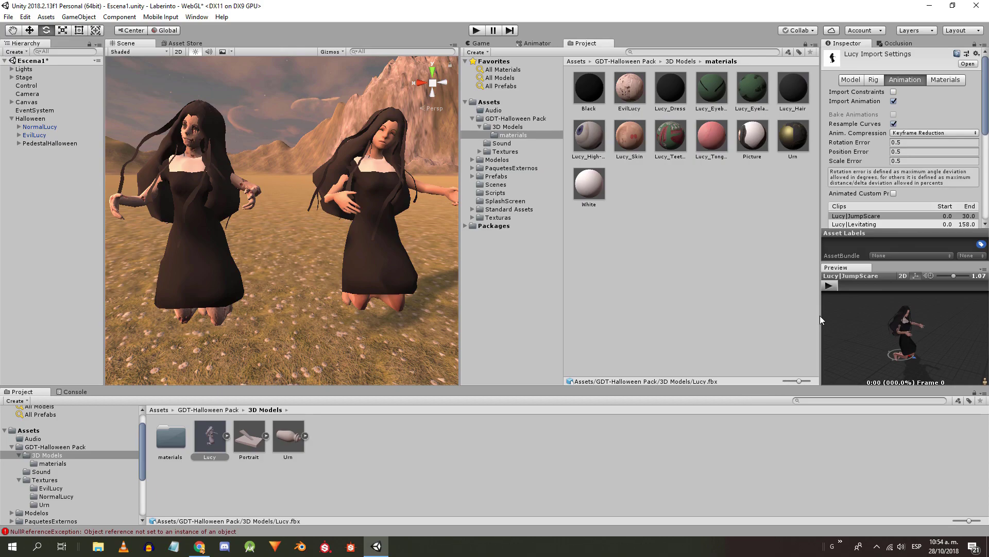
click(877, 224)
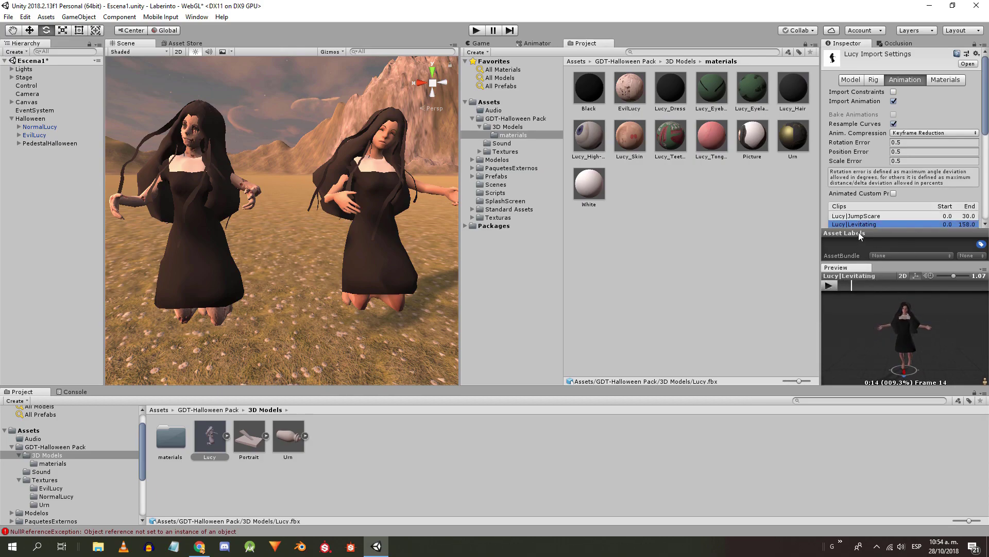
drag(842, 270, 634, 44)
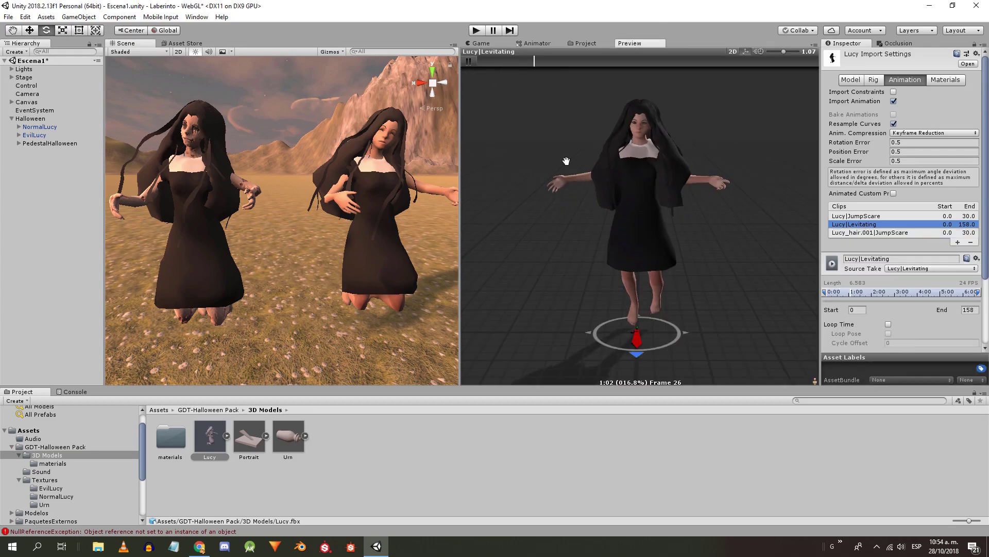
click(868, 216)
click(468, 62)
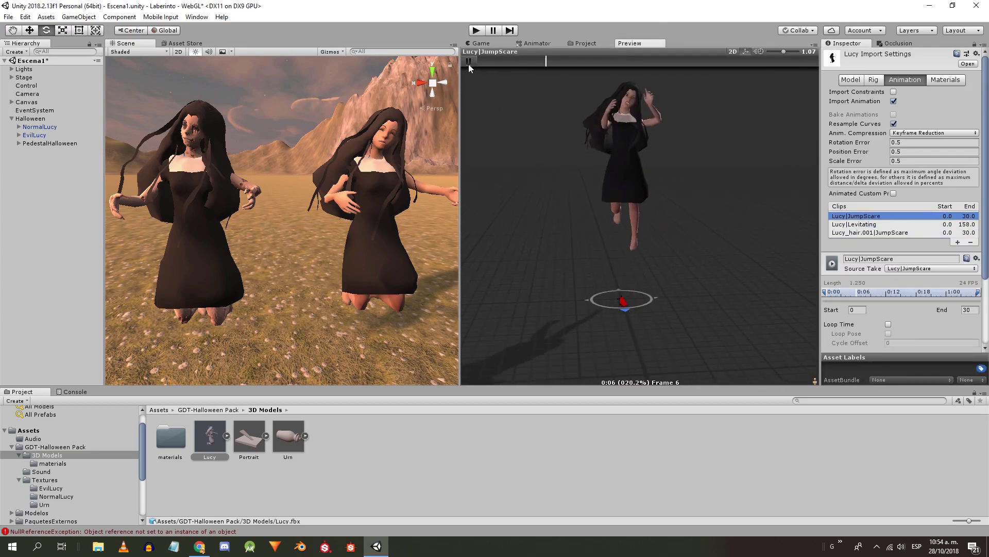
- Enable Loop Time for the Lucy|Levitating clip and apply the import settings
click(876, 225)
click(889, 325)
scroll(872, 335, down, 5)
click(968, 340)
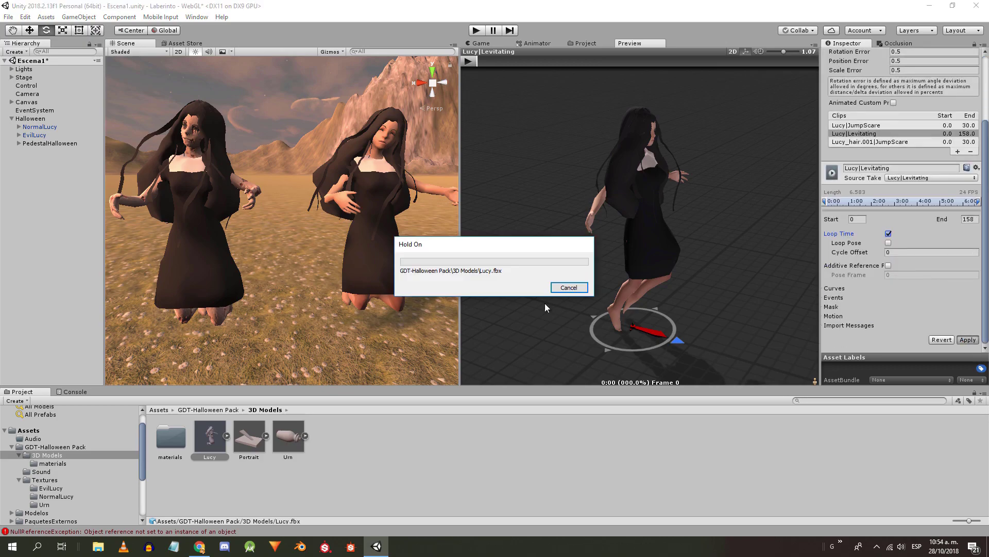
- Open the NormalLucy controller in the Animator and add the Lucy|Levitating clip as its default state
click(538, 43)
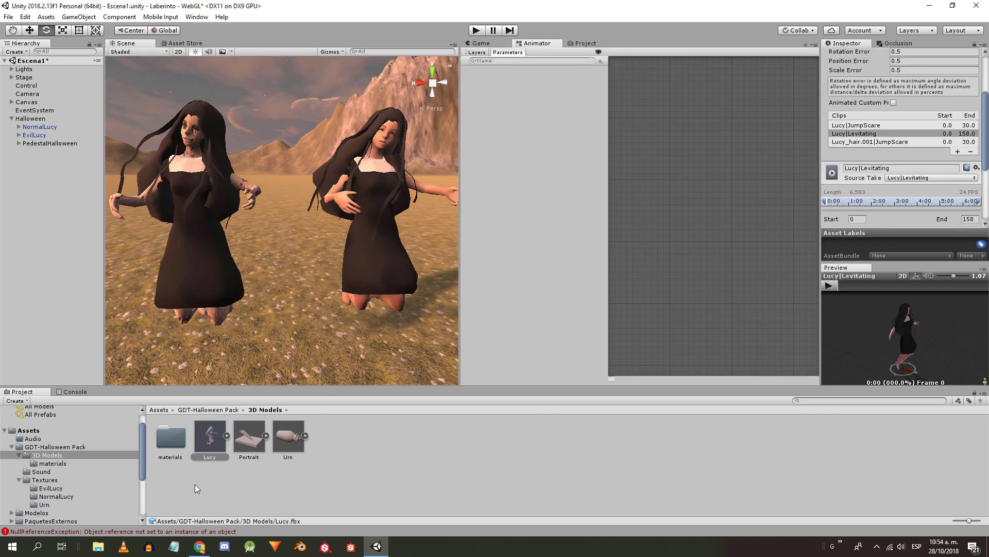
click(208, 409)
click(327, 438)
scroll(670, 244, up, 5)
middle_drag(670, 244, 794, 250)
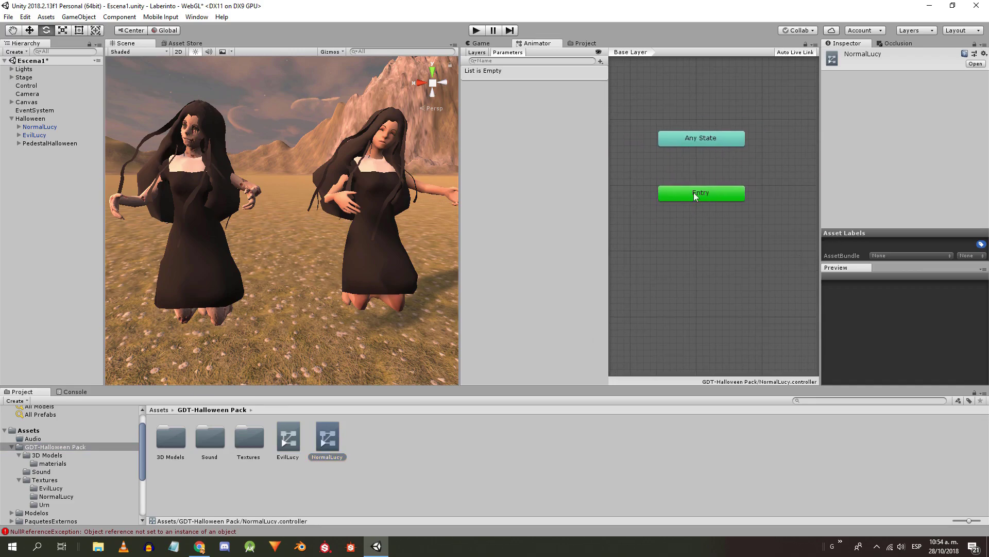
middle_drag(694, 193, 705, 202)
double_click(172, 438)
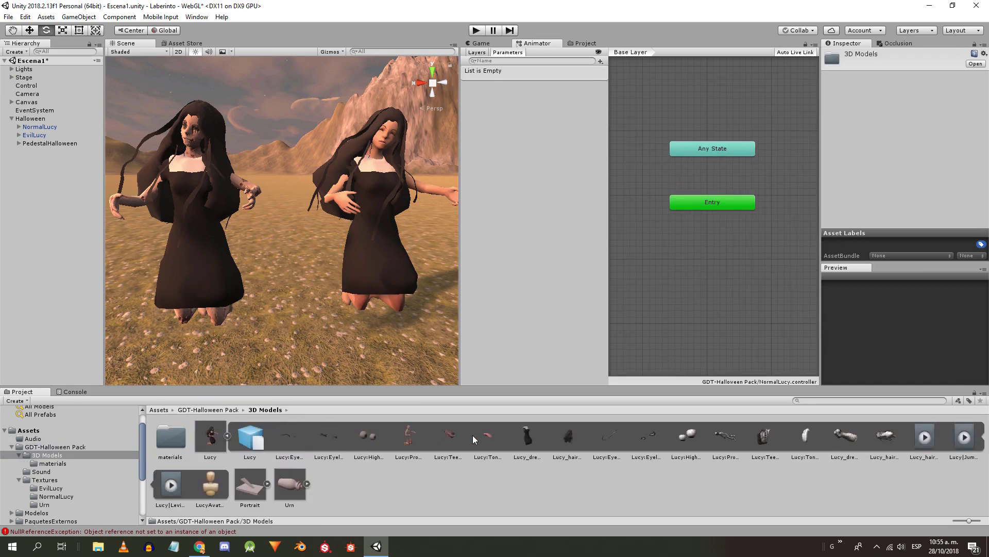
drag(606, 282, 654, 279)
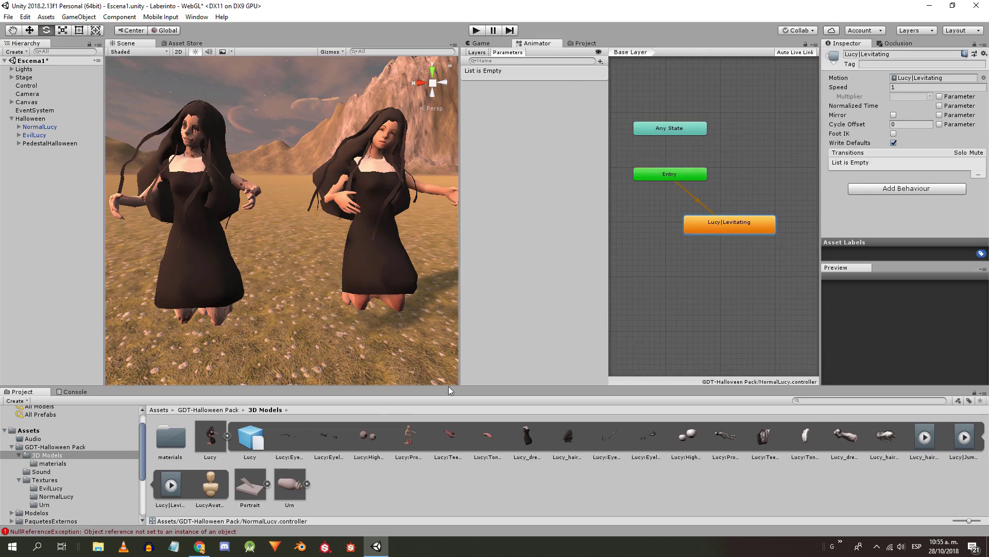
- Add the Lucy|JumpScare clip as the default state of the EvilLucy controller
click(55, 447)
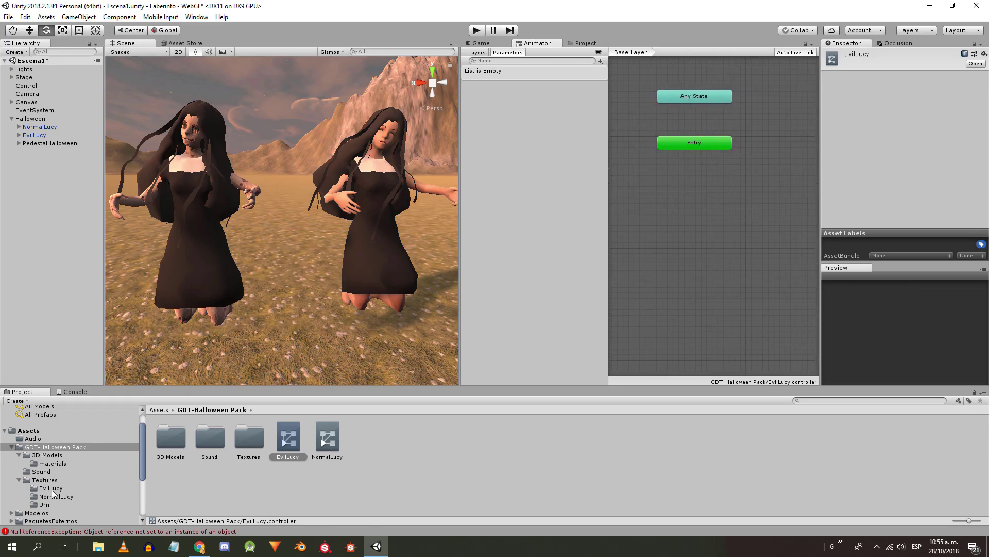
click(47, 456)
drag(964, 437, 691, 185)
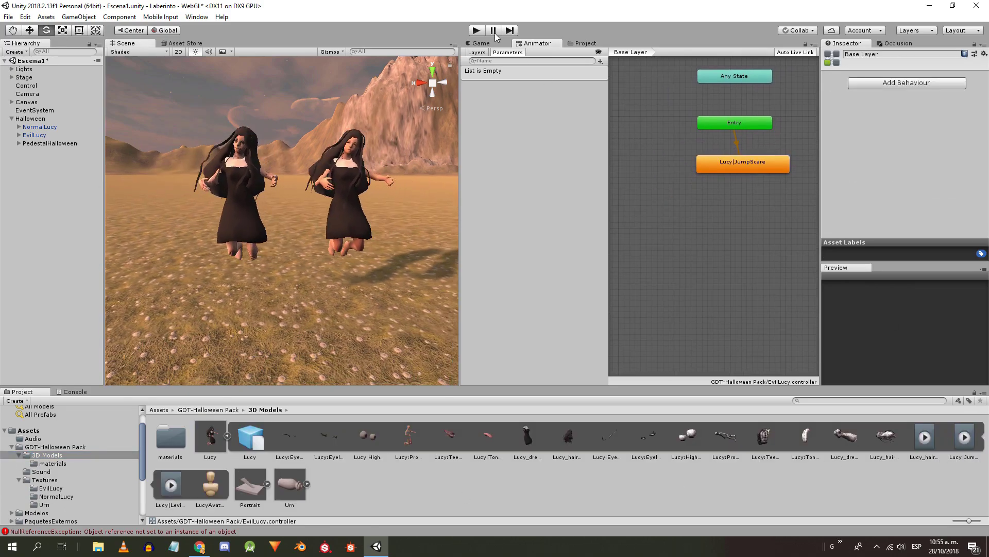
- Test-run the scene briefly, and assign the NormalLucy and EvilLucy controllers to the Animators of the matching models
click(477, 30)
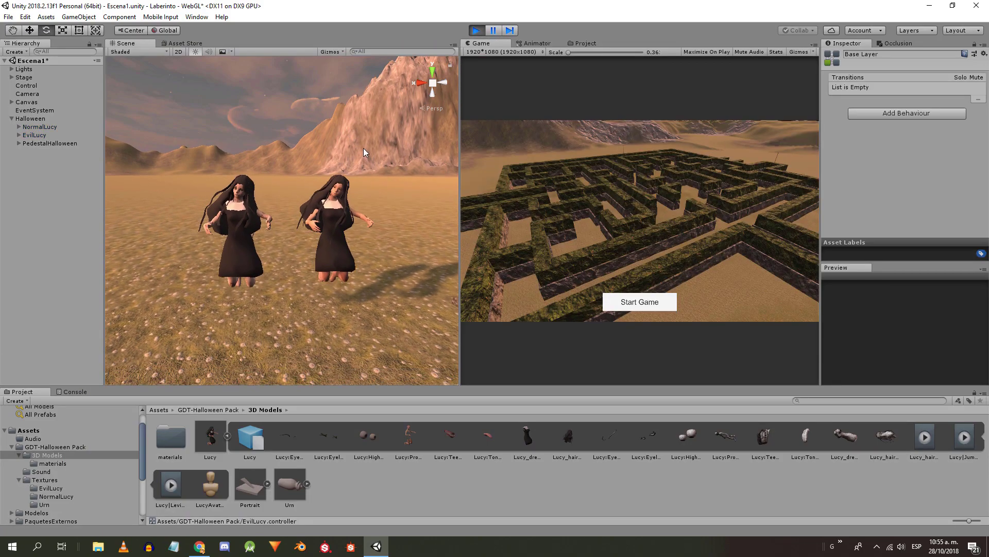
click(476, 29)
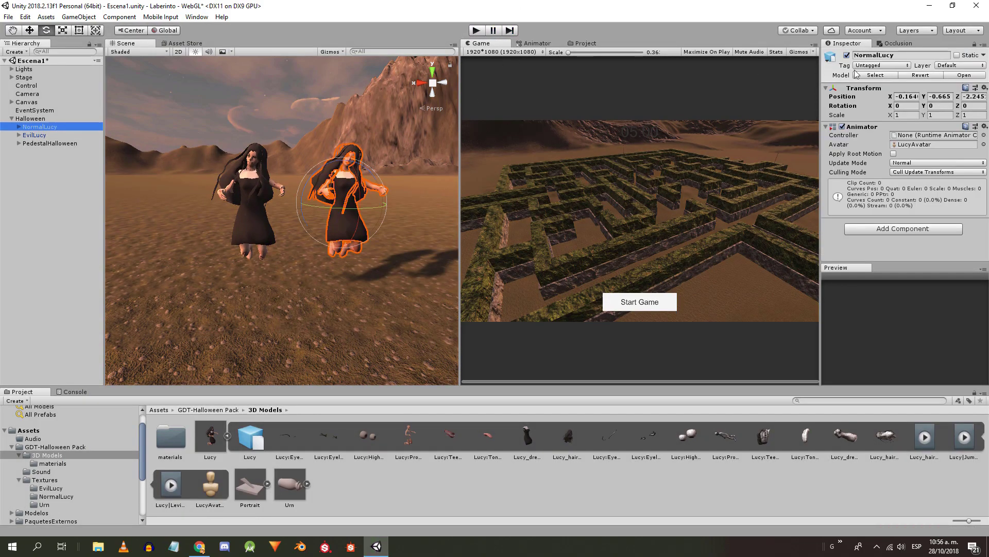
click(86, 446)
drag(329, 436, 907, 138)
click(32, 135)
drag(288, 440, 845, 136)
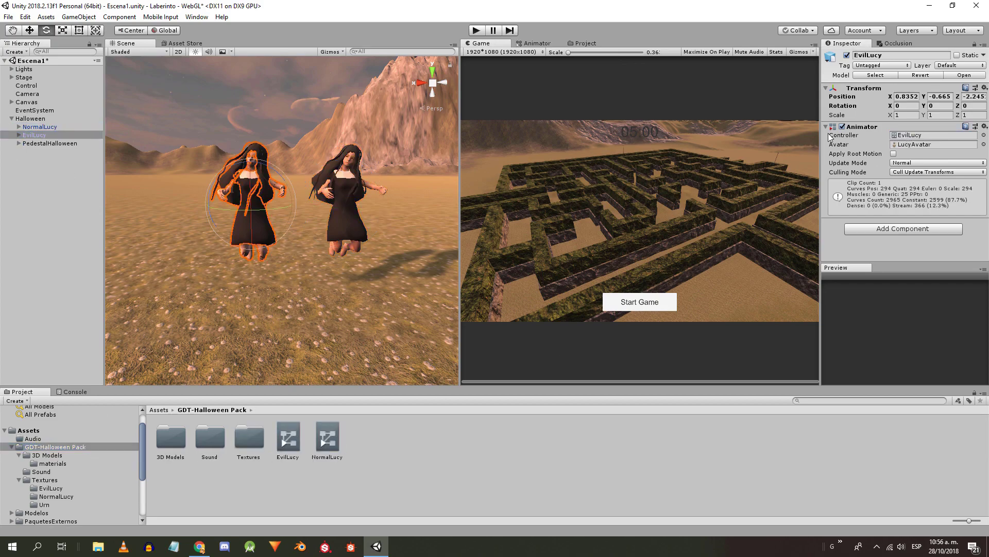
- Run the scene to watch the animations of both Lucy models, and stop it
click(476, 30)
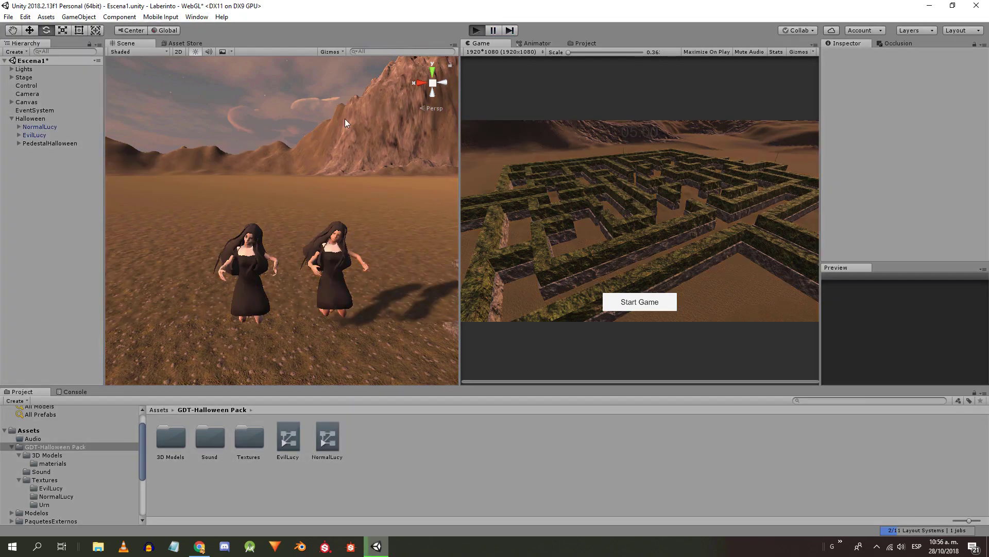
scroll(367, 160, up, 5)
middle_drag(365, 181, 335, 157)
scroll(336, 158, down, 5)
key(ctrl+p)
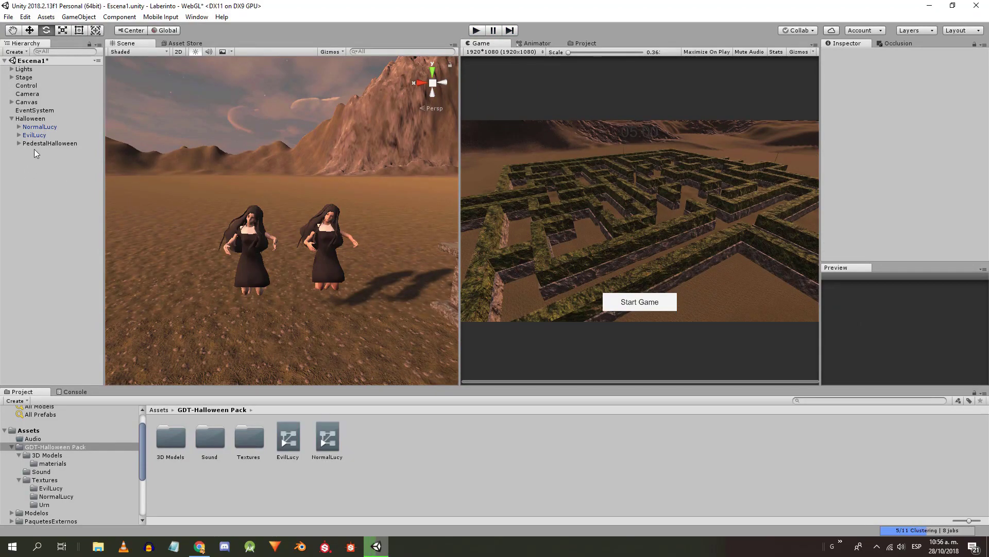
- Create an empty object named LucySpawnPoint at the root of the scene hierarchy
click(36, 118)
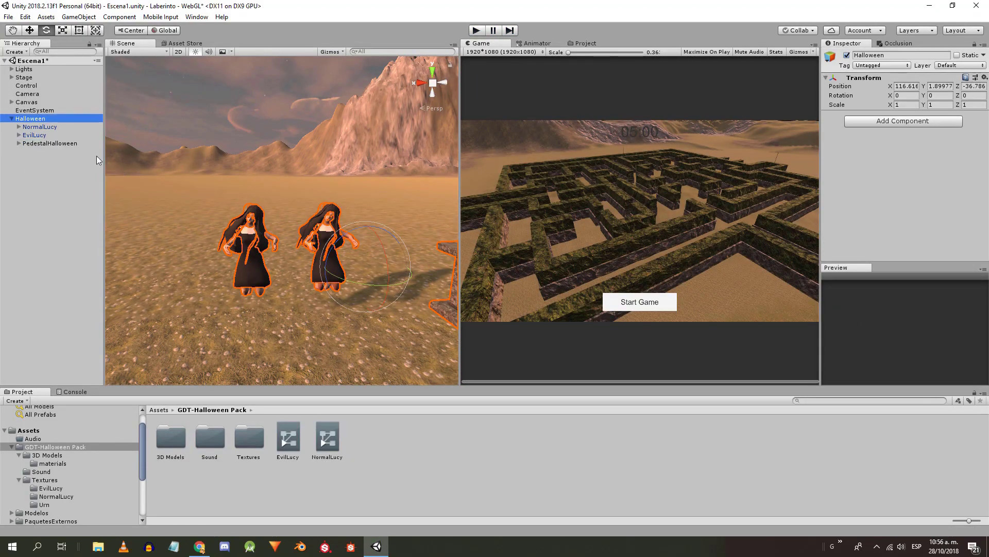
right_click(30, 172)
click(39, 242)
text(LucySpawnPoint)
key(Return)
- Locate LucySpawnPoint by the mountain peaks from the side view and move it upward
right_drag(201, 192, 412, 216)
scroll(338, 177, down, 5)
right_drag(338, 175, 334, 153)
click(432, 71)
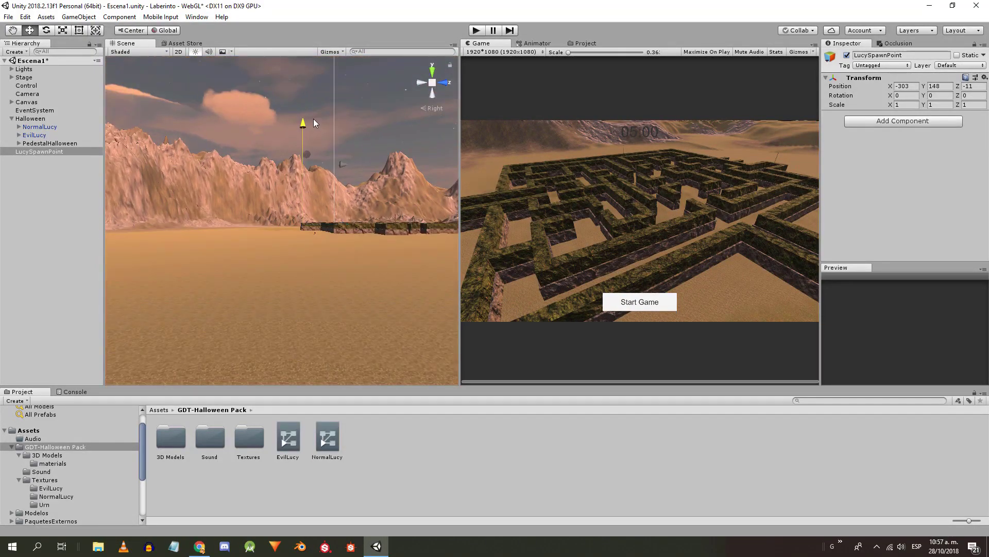
key(f)
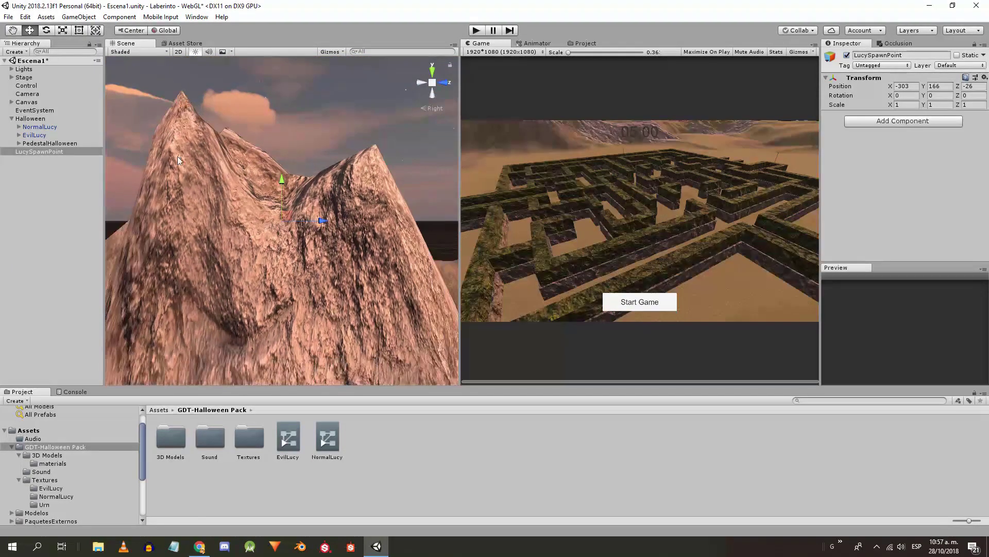
right_drag(289, 219, 313, 261)
middle_drag(278, 273, 330, 243)
right_drag(330, 243, 299, 173)
drag(278, 155, 277, 90)
- Find the Halloween pedestal in the scene, select its urn and frame it in view
right_drag(269, 176, 348, 173)
scroll(348, 173, down, 10)
middle_drag(351, 311, 258, 168)
right_drag(257, 168, 47, 184)
scroll(365, 185, up, 5)
click(323, 204)
key(f)
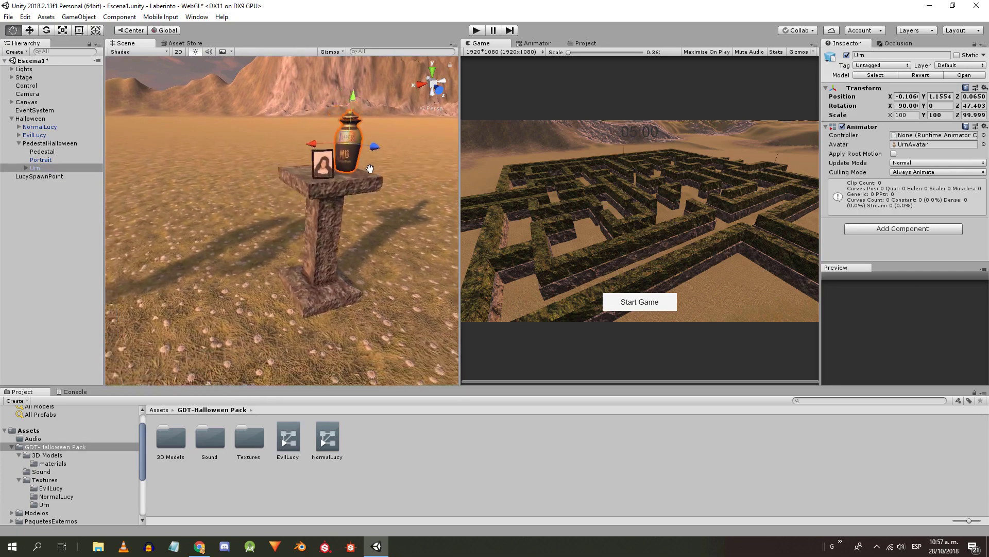
- Create an Animator Controller named Urn in the GDT-Halloween Pack folder
click(54, 448)
right_click(407, 459)
mouse_move(468, 219)
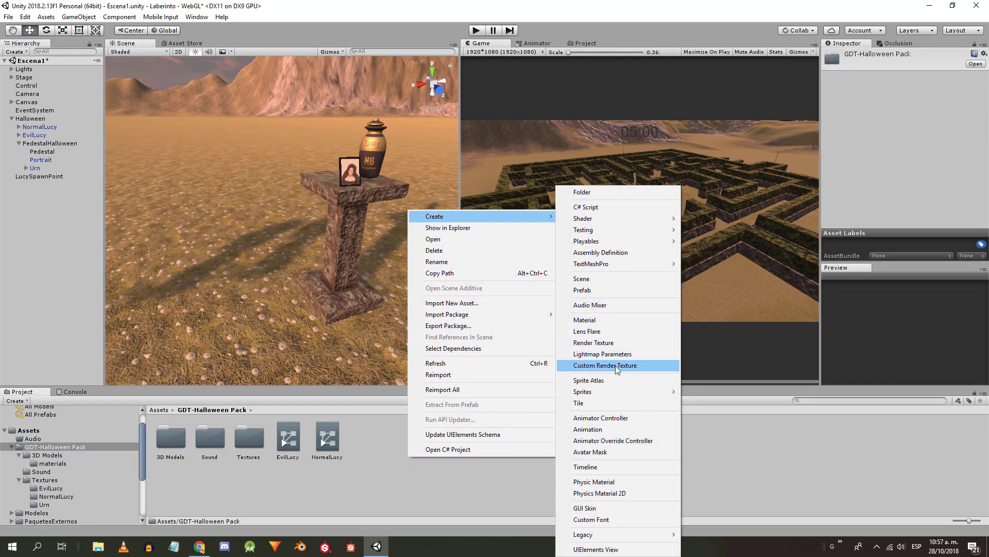
click(605, 418)
text(Urn)
key(Return)
middle_drag(304, 236, 248, 223)
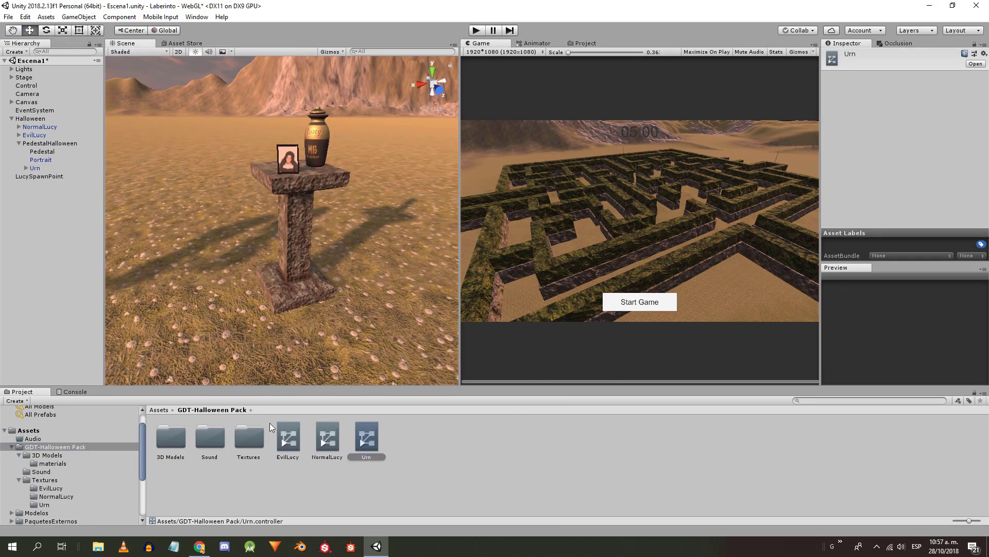
- Add the urn model's Lid|Idle clip as default state and its Lid|Fall clip as second state in the Urn controller
click(534, 42)
double_click(168, 441)
click(227, 436)
click(305, 436)
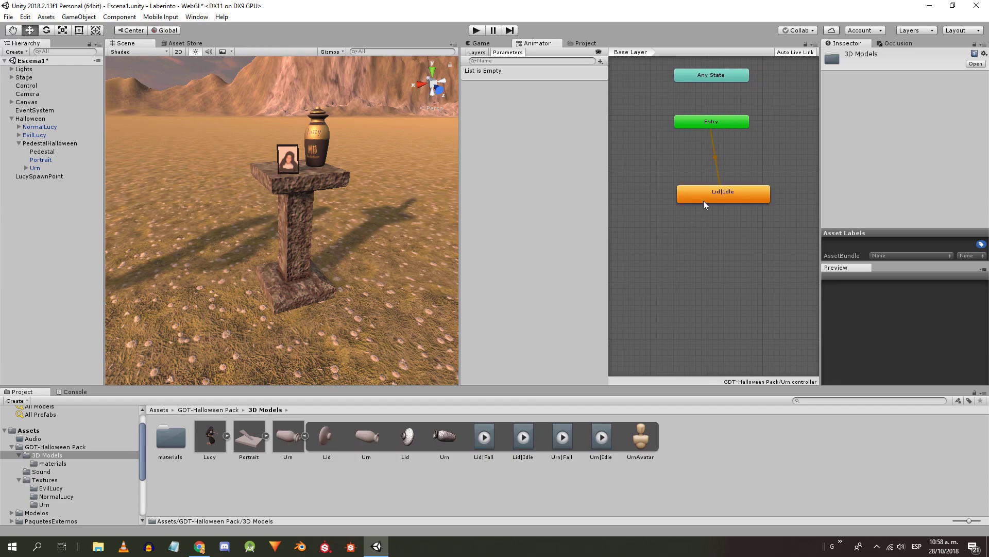
drag(700, 211, 680, 197)
drag(729, 235, 676, 221)
- Make a transition from Lid|Idle to Lid|Fall and add a Bool parameter named fall
right_click(702, 166)
click(712, 173)
click(713, 215)
click(600, 61)
click(622, 100)
text(fall)
key(Return)
- Give the Lid|Idle to Lid|Fall transition the condition fall = true and disable its exit time
click(703, 195)
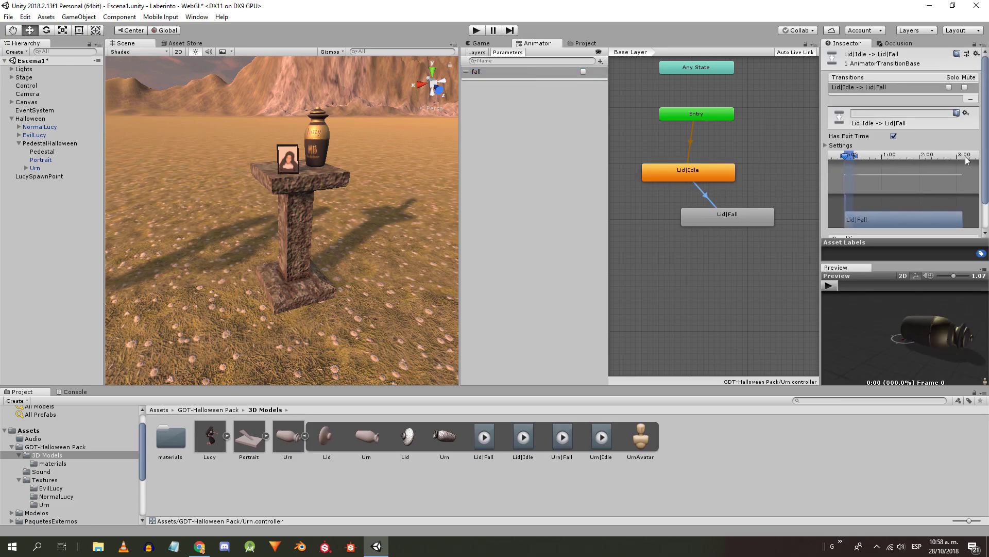
drag(986, 188, 987, 219)
click(894, 103)
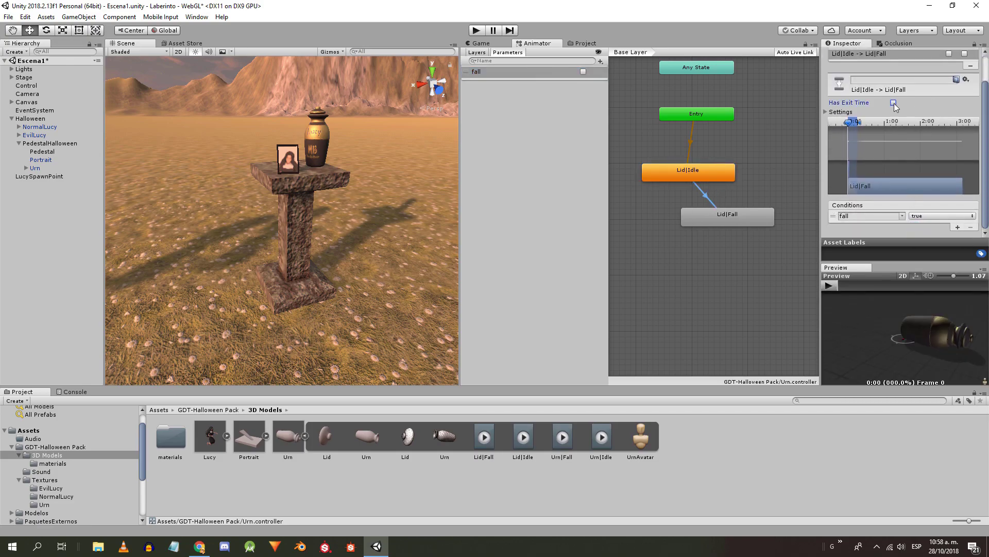
scroll(956, 101, up, 3)
scroll(751, 235, down, 1)
click(751, 235)
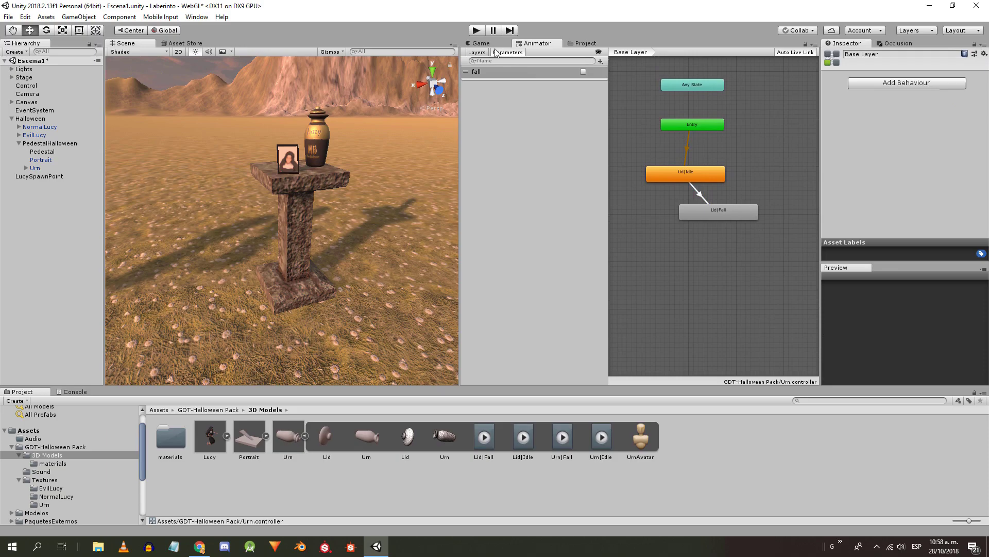
- Start and stop a test run, and assign the Urn controller to the Animator of the urn on the pedestal
click(477, 30)
click(477, 30)
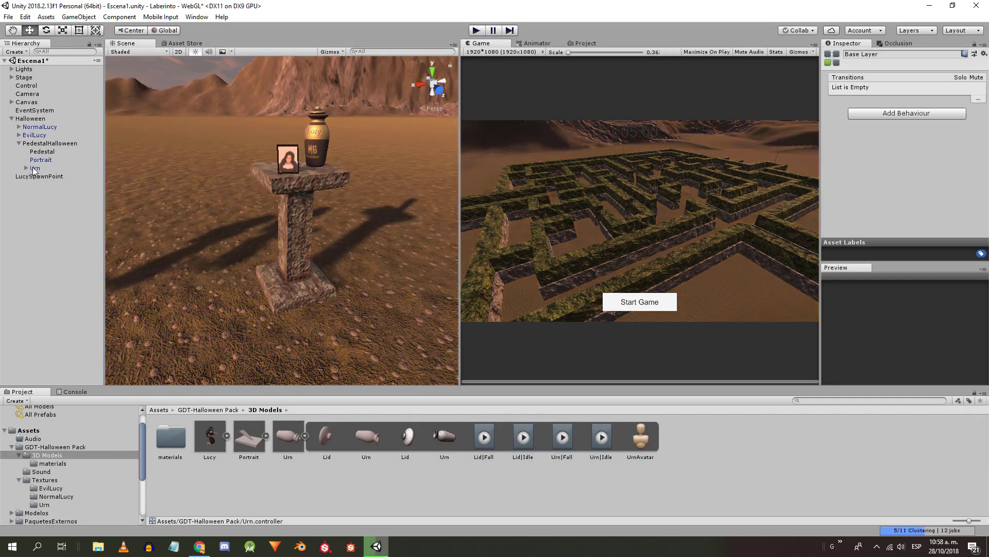
click(318, 144)
click(55, 447)
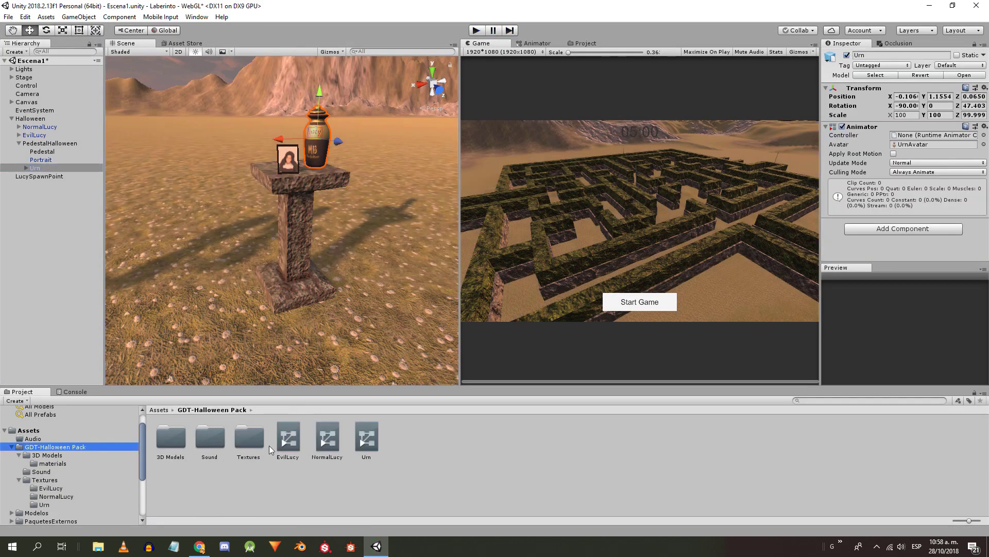
drag(366, 437, 836, 179)
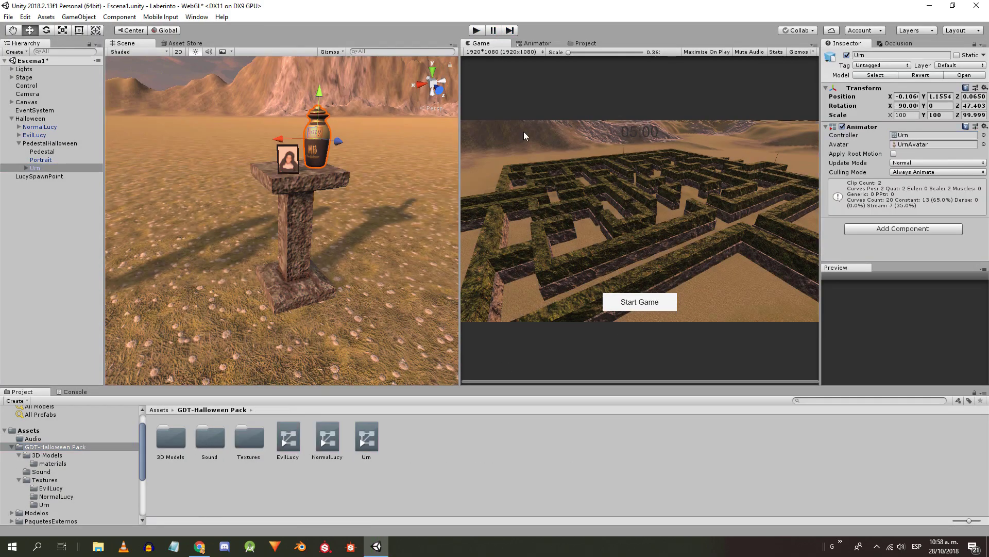
- Run the scene, enable the fall parameter to watch the urn's animation, and stop the run
click(476, 30)
click(527, 42)
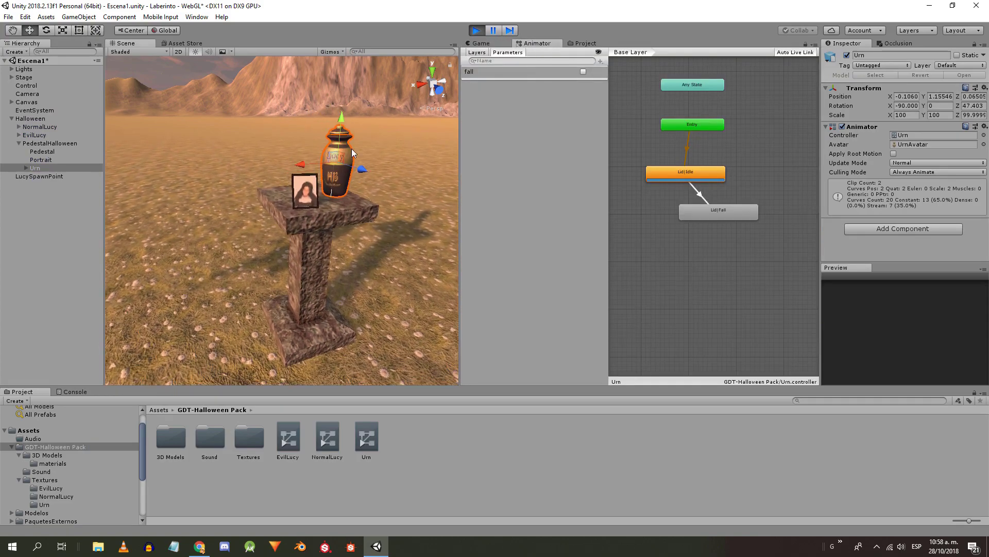
scroll(352, 149, up, 3)
click(584, 71)
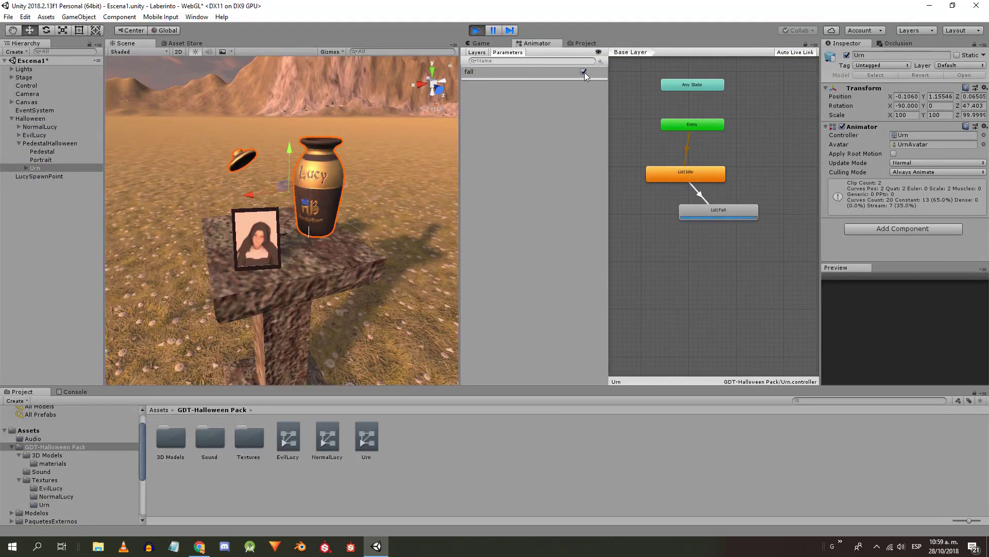
click(477, 30)
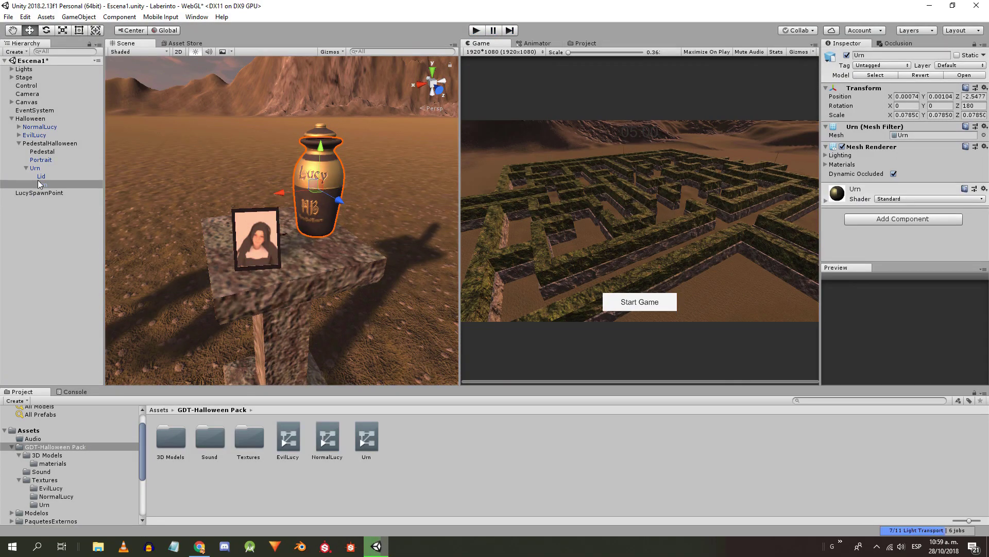
- Inspect the lid and body objects that make up the urn on the pedestal
click(39, 169)
click(47, 176)
click(50, 185)
scroll(219, 179, down, 3)
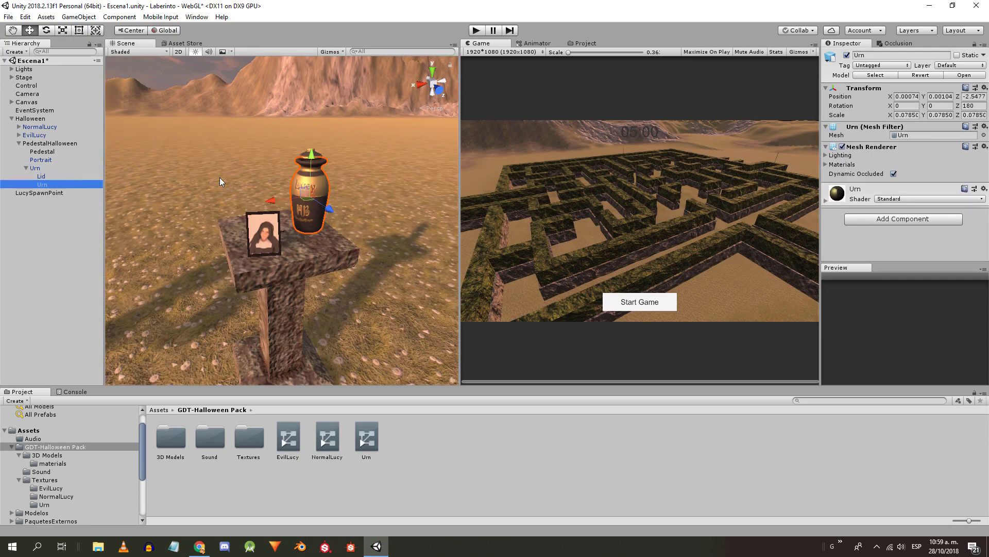
scroll(219, 182, up, 3)
- Replace the Lid|Fall state in the Urn controller with the Urn|Fall clip from the urn model
click(170, 437)
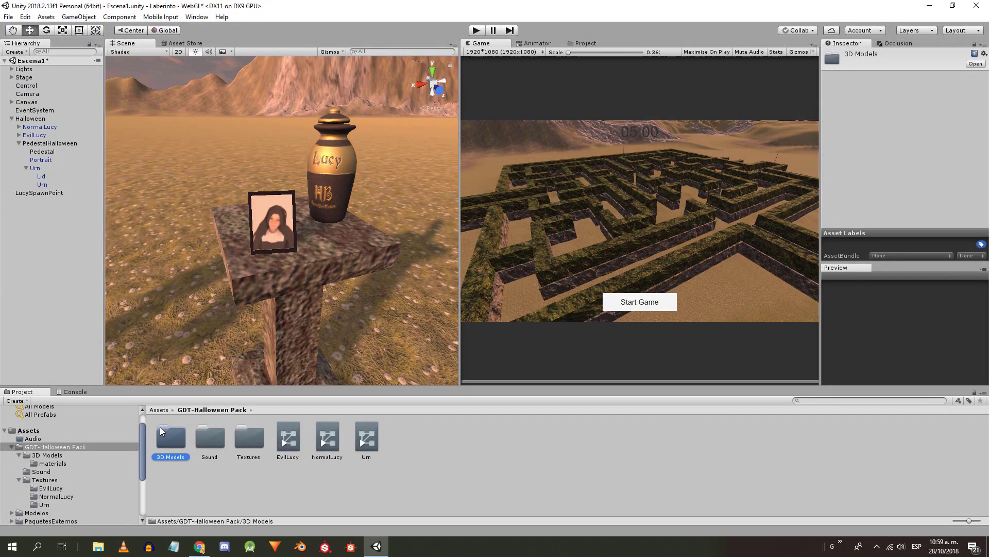
double_click(161, 432)
click(529, 439)
click(484, 438)
click(534, 45)
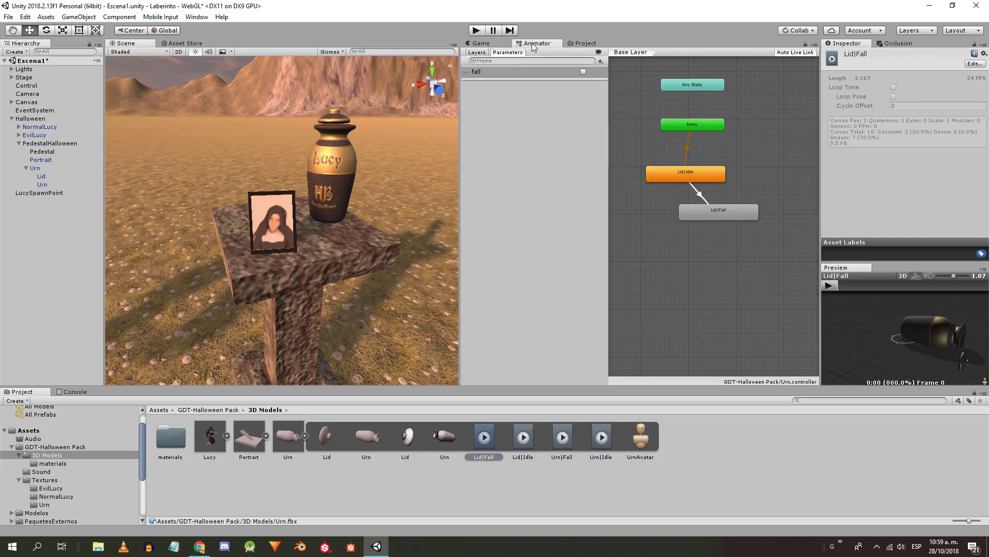
click(717, 213)
scroll(708, 247, up, 2)
key(Delete)
drag(562, 437, 712, 186)
- Make a transition from Lid|Idle to Urn|Fall without exit time and with the condition fall = true
right_click(727, 138)
click(746, 145)
click(709, 185)
click(699, 163)
click(893, 135)
scroll(900, 150, down, 3)
click(957, 230)
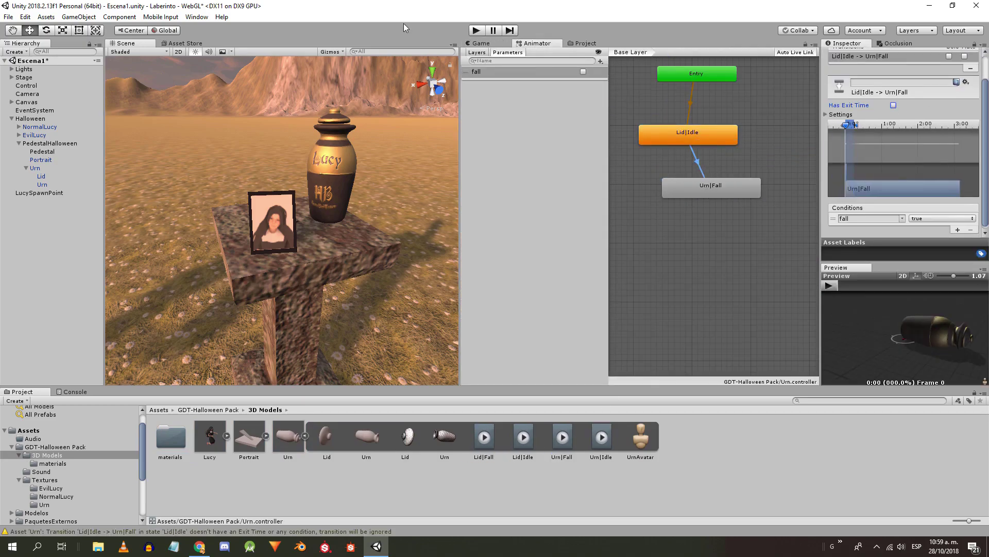
- Run the scene, enable the fall parameter to watch the urn tip over, and stop the run
click(476, 30)
click(539, 44)
click(583, 72)
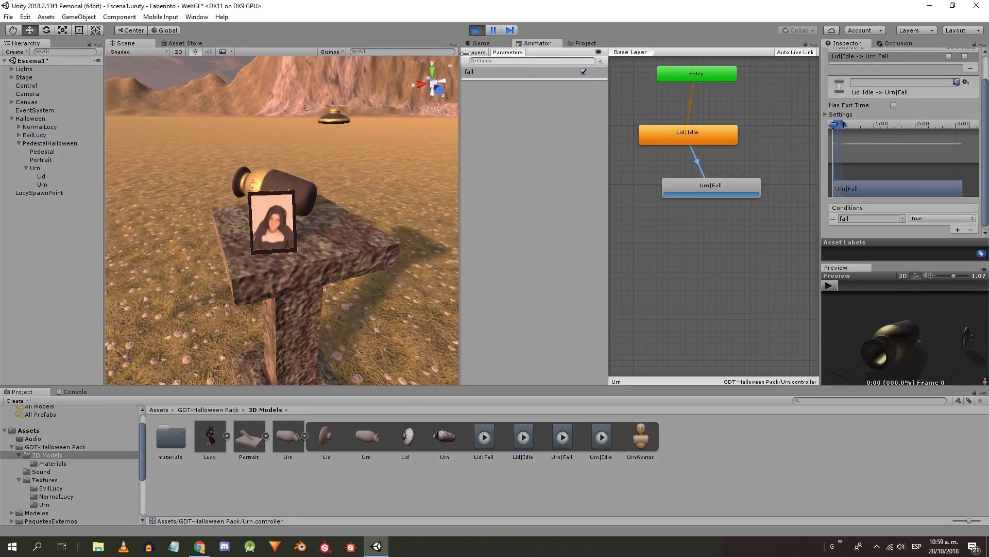
click(477, 30)
scroll(286, 159, down, 3)
scroll(286, 160, down, 2)
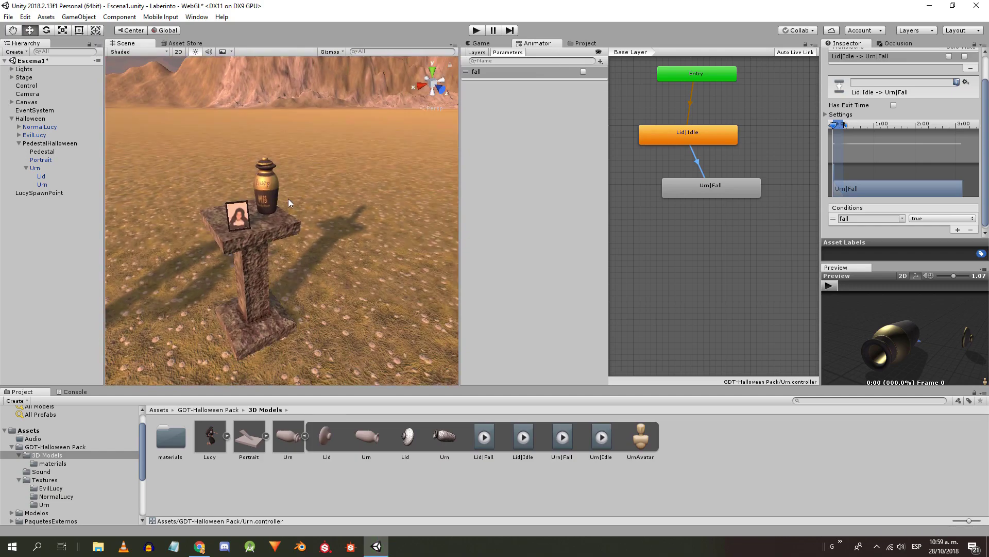
- Save the scene and add a new tag named Halloween to the project's tag list
key(ctrl+s)
click(24, 187)
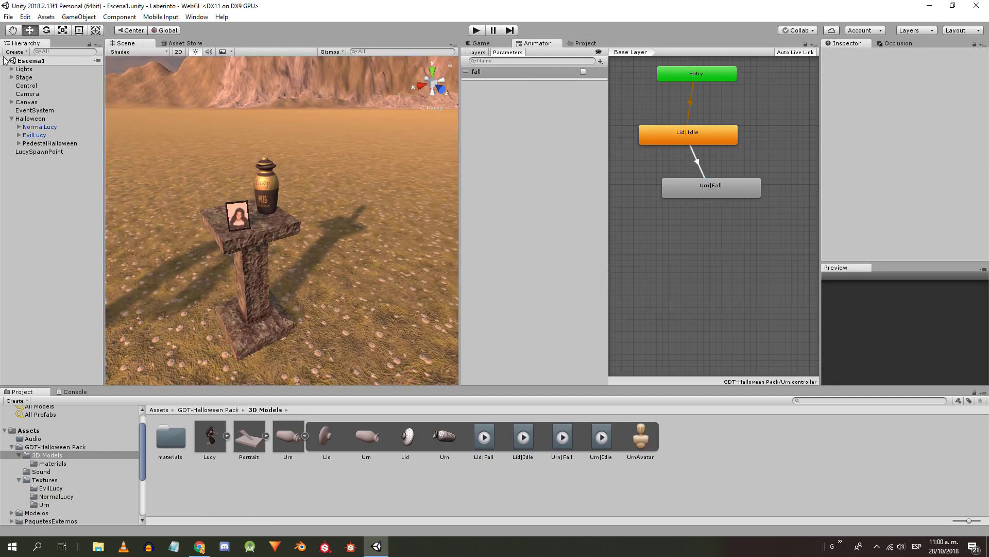
click(45, 152)
click(882, 65)
click(899, 194)
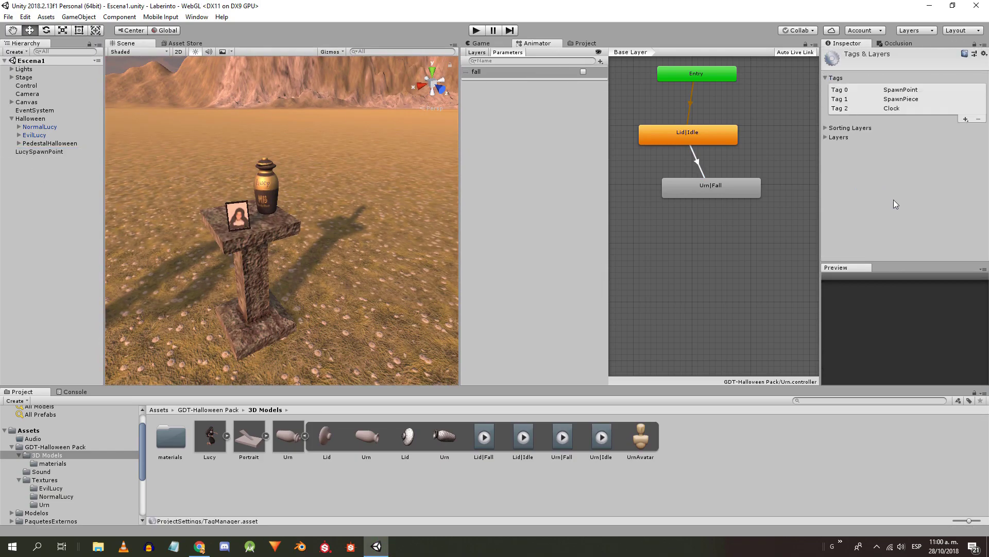
click(966, 119)
text(Halloween)
key(Return)
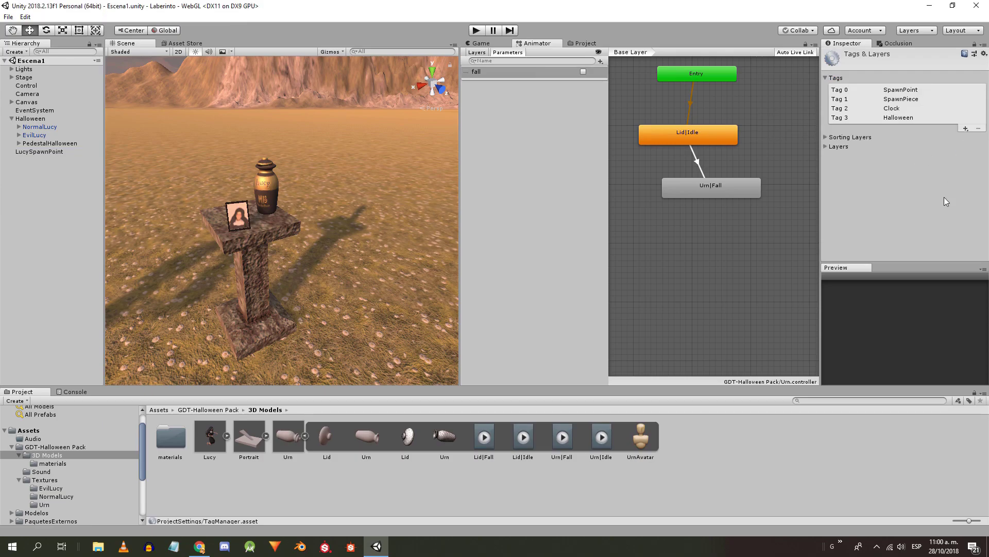
- Add three more tags named EvilLucy, Light and LucyOrigin
click(966, 129)
text(EvilLu)
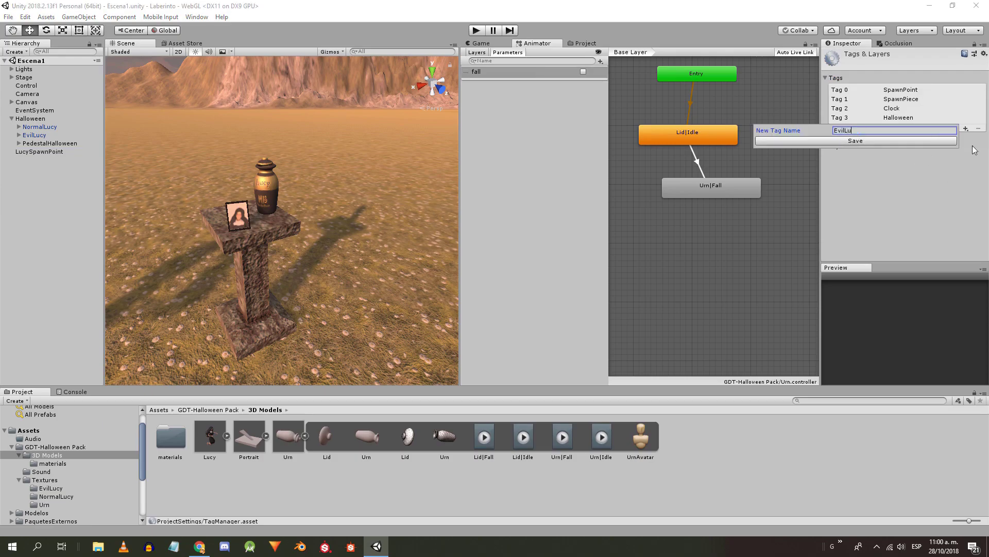
text(cy)
key(Return)
click(966, 138)
text(Light)
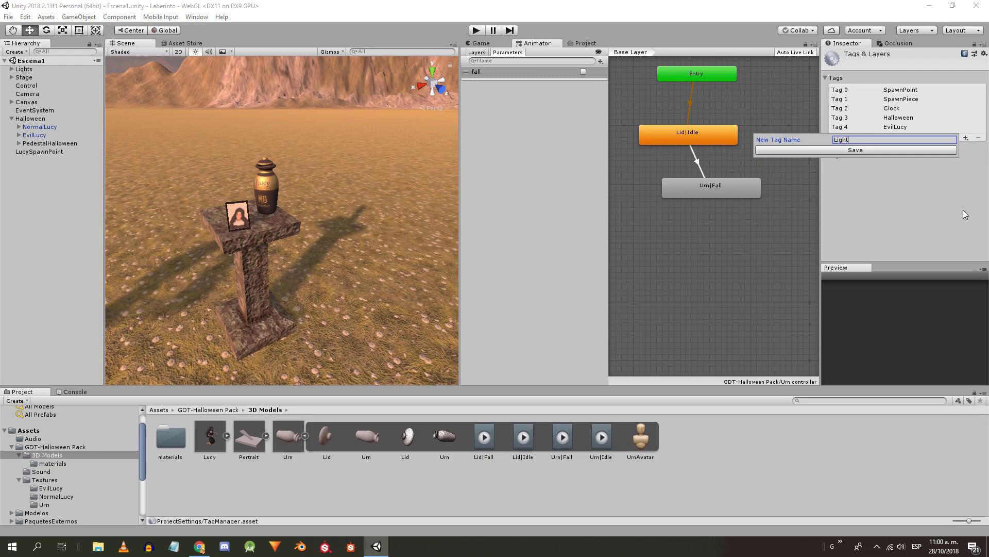
key(Return)
click(966, 148)
text(LucyOri)
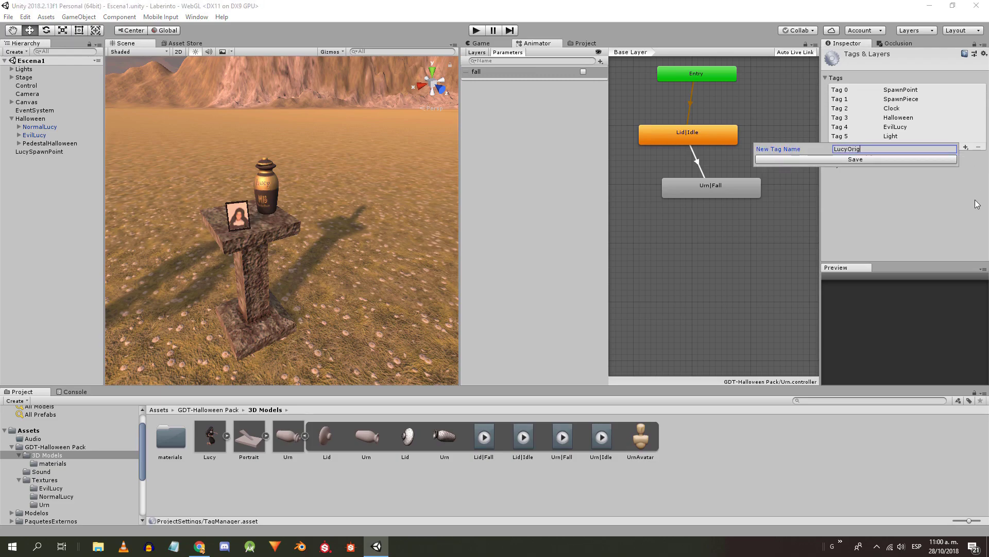
text(gin)
key(Return)
- Assign the Halloween tag to the Halloween parent object
alt+drag(382, 219, 418, 207)
scroll(418, 208, down, 4)
click(34, 118)
click(870, 66)
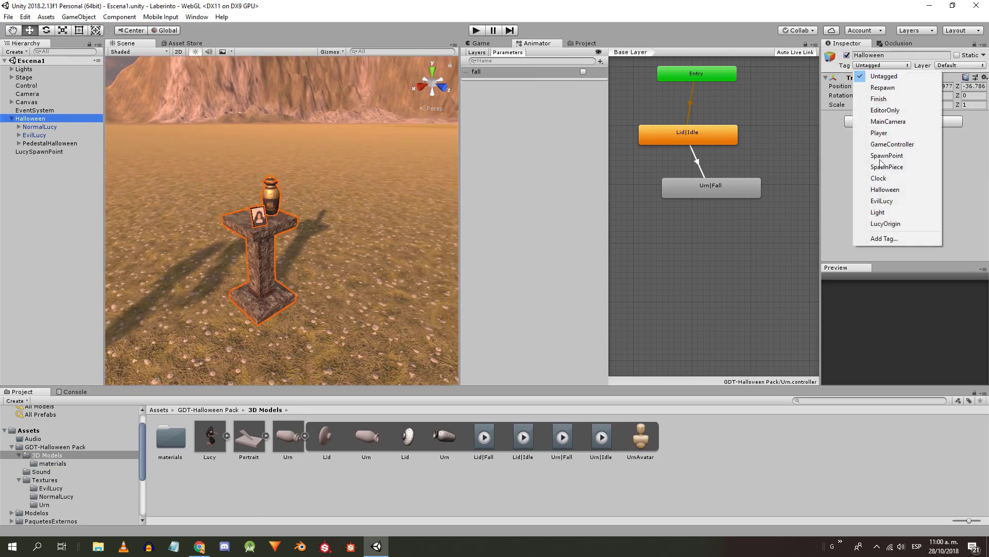
click(886, 190)
scroll(297, 159, down, 4)
middle_drag(305, 219, 406, 207)
alt+drag(406, 207, 273, 201)
- Assign the EvilLucy tag to the EvilLucy object and the LucyOrigin tag to LucySpawnPoint
click(70, 134)
click(876, 65)
click(894, 202)
right_drag(159, 209, 412, 170)
double_click(77, 152)
click(882, 66)
click(887, 226)
- Assign the Light tag to both directional lights in the Lights group
click(11, 68)
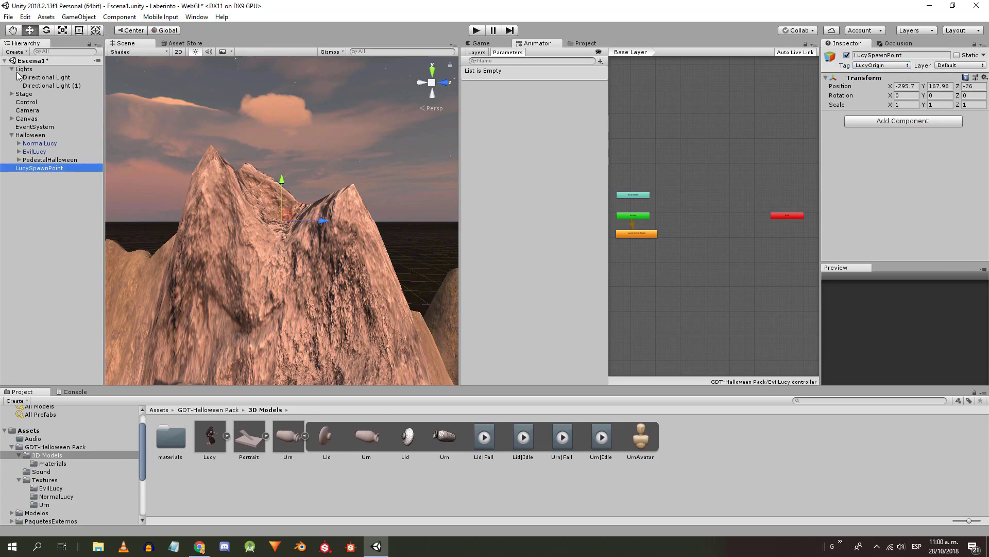
double_click(47, 77)
ctrl+click(52, 86)
click(862, 66)
- Rename the first directional light as MainLight
click(51, 77)
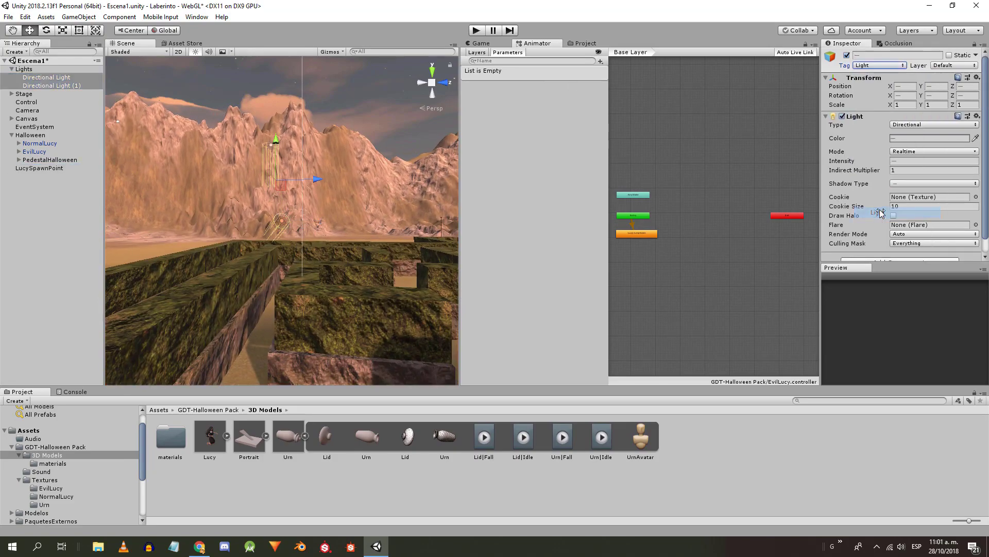
text(MainLight)
key(Return)
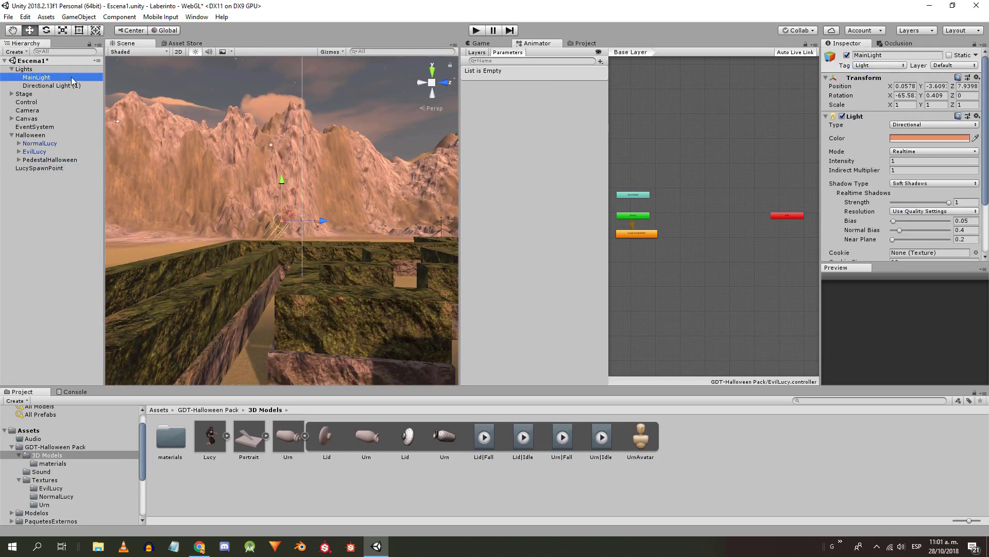
click(56, 85)
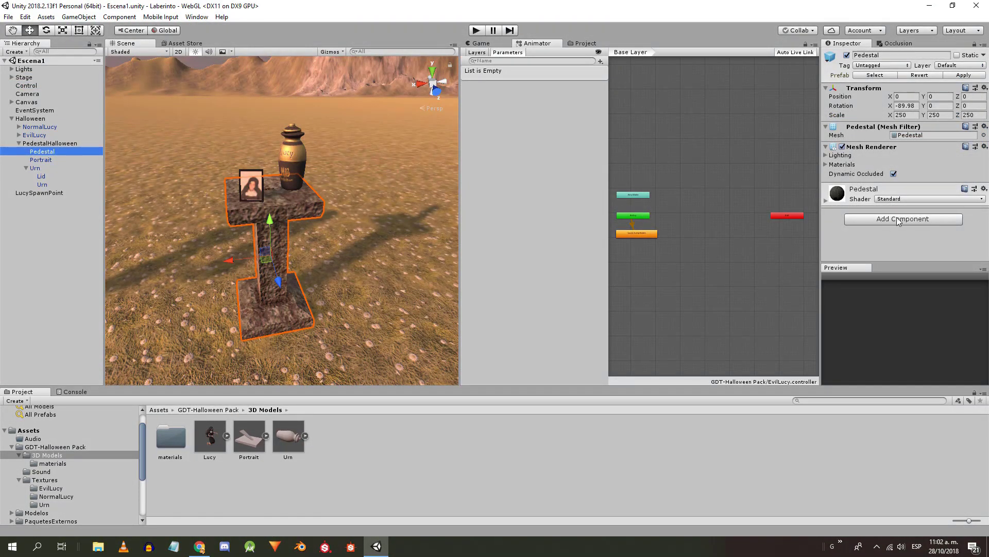
- Add a collider component to the Pedestal object
click(897, 220)
click(890, 224)
scroll(893, 222, down, 2)
click(893, 165)
right_drag(231, 196, 520, 154)
key(w)
key(s)
- Add a collider component to the Portrait on the pedestal
click(35, 162)
key(a)
click(905, 245)
click(884, 285)
click(894, 192)
key(d)
right_drag(382, 150, 302, 147)
- Add a Mesh Collider to the lid and body of the urn
click(234, 144)
key(s)
middle_drag(301, 146, 303, 134)
scroll(308, 130, up, 3)
click(863, 219)
click(864, 260)
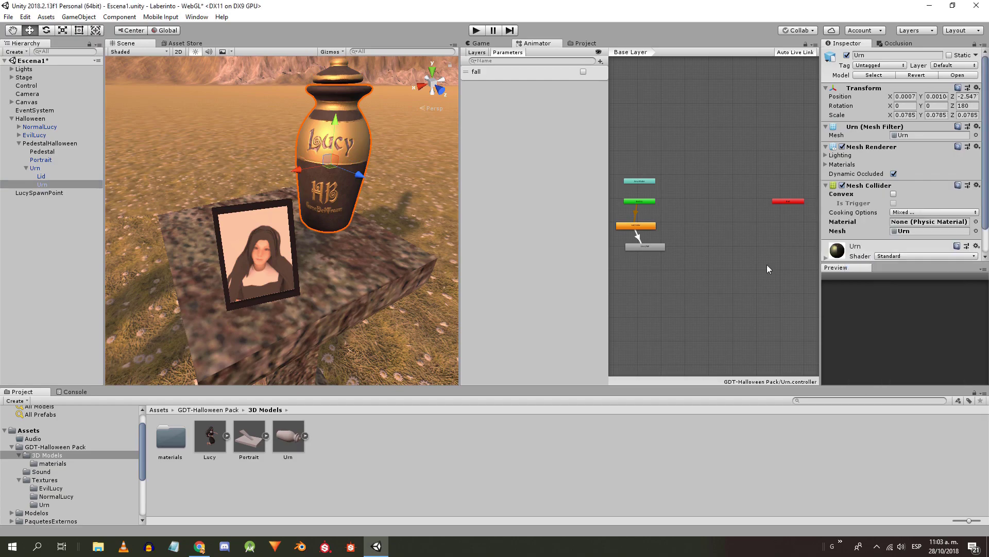
- Make the urn body's Mesh Collider convex, with cooking options set to Everything and a skin width of 1e-20
click(894, 194)
middle_drag(453, 165, 406, 212)
click(842, 147)
click(842, 147)
click(894, 213)
click(899, 227)
click(917, 212)
text(0)
scroll(295, 174, up, 5)
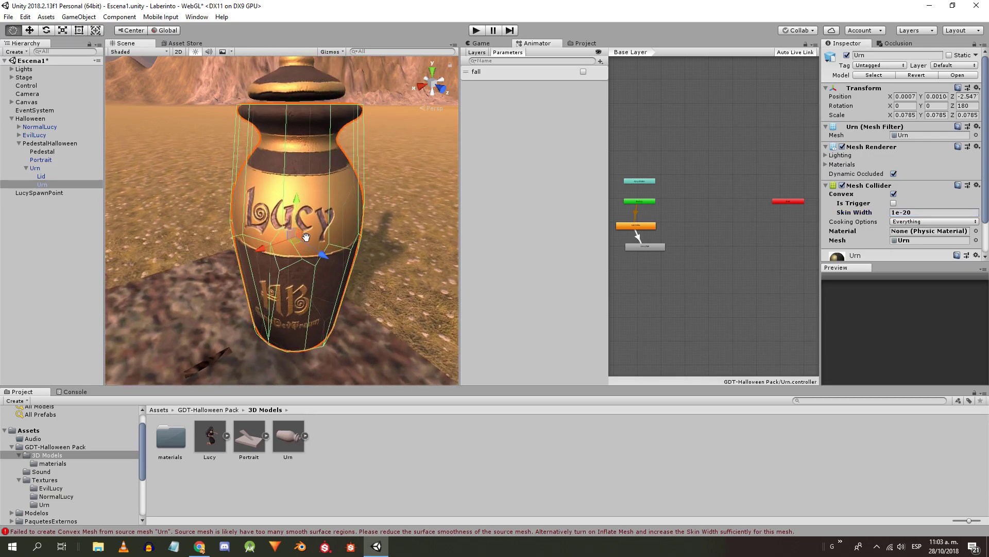
- Make the lid's Mesh Collider convex, with cooking options set to Everything and a skin width of 1e-20
click(41, 176)
click(893, 194)
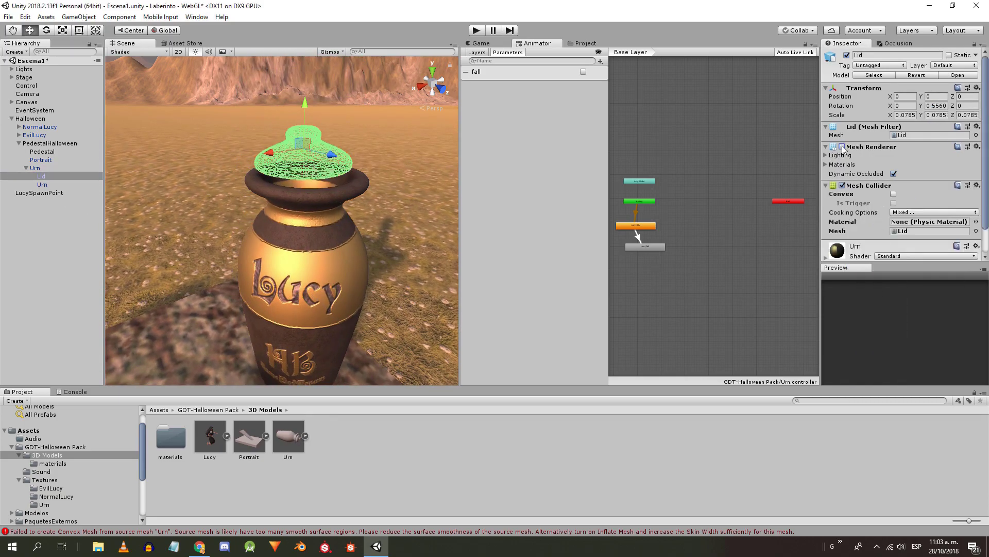
click(922, 212)
click(917, 247)
click(905, 212)
text(0)
middle_drag(221, 167, 235, 159)
scroll(310, 206, down, 5)
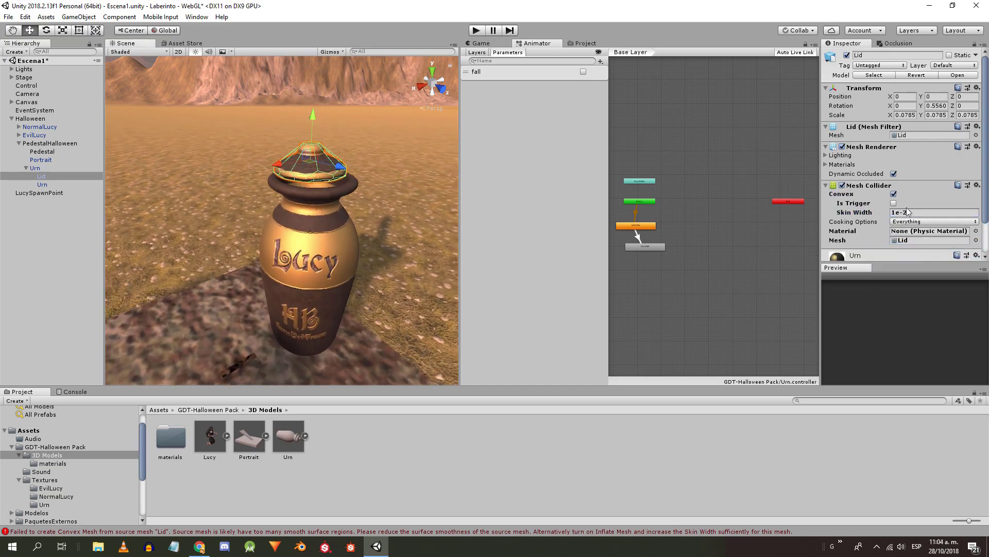
- Add a Rigidbody component to the urn's lid and to the urn body
scroll(894, 222, down, 3)
click(892, 246)
text(rigi)
key(Return)
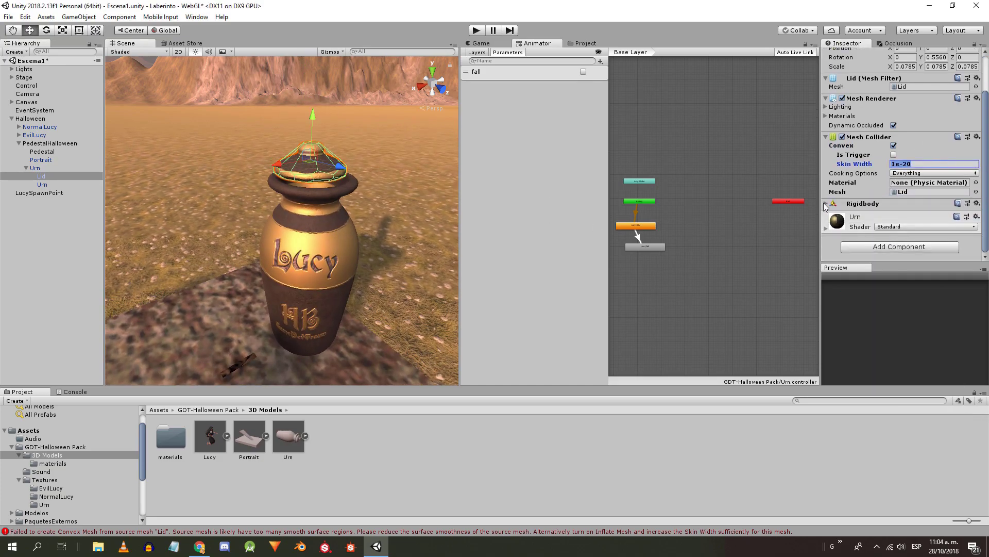
scroll(952, 204, down, 3)
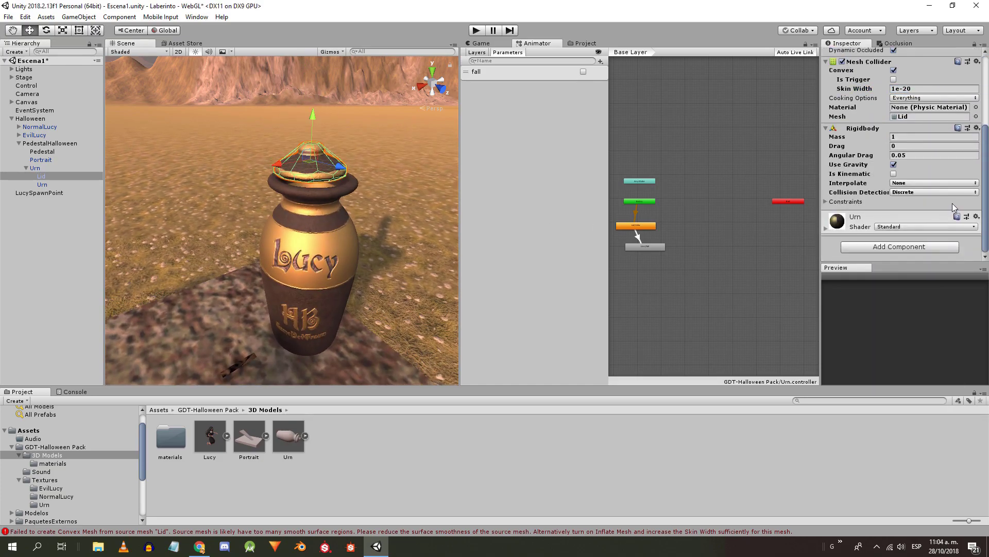
click(47, 184)
click(897, 247)
key(Return)
scroll(897, 239, down, 2)
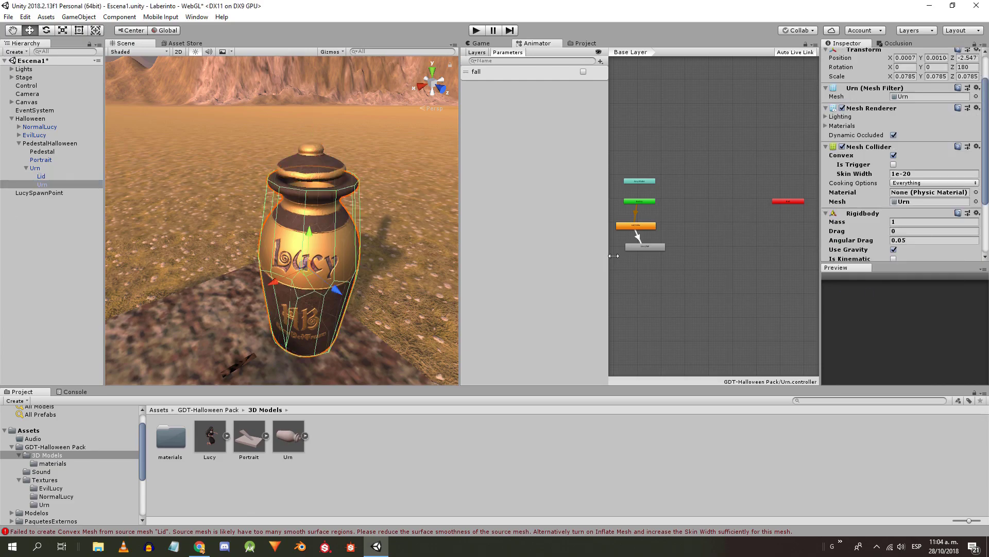
- Run the scene to watch how the lid and urn behave with physics, and stop the run
middle_drag(310, 221, 329, 179)
scroll(329, 178, down, 4)
click(477, 30)
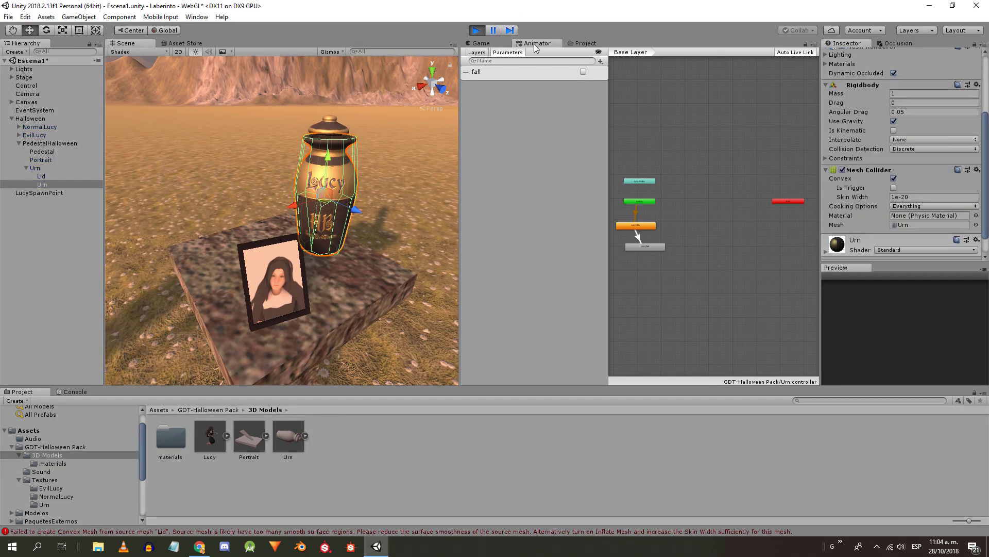
right_drag(328, 141, 278, 170)
middle_drag(381, 114, 332, 203)
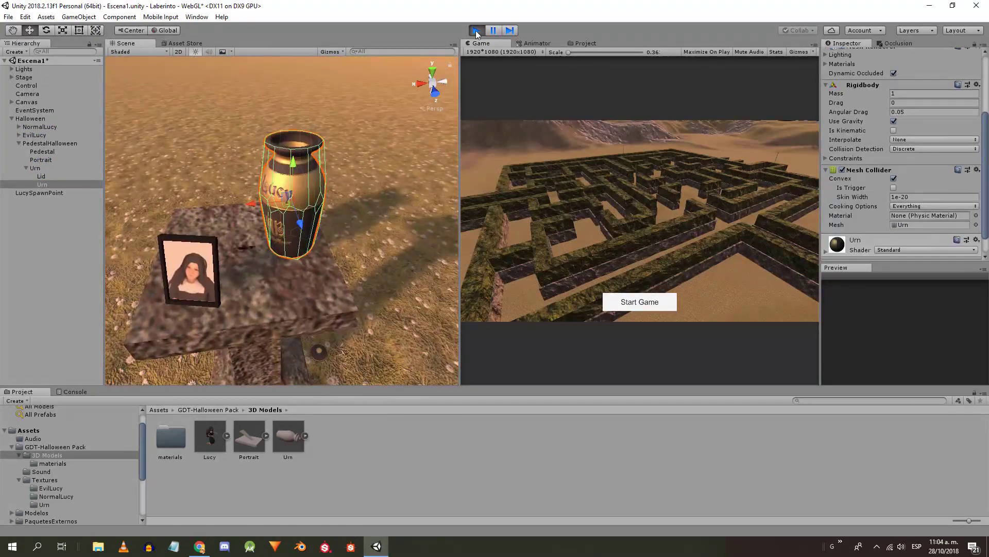
key(ctrl+p)
- Set the drag of the lid's Rigidbody to 2
click(41, 175)
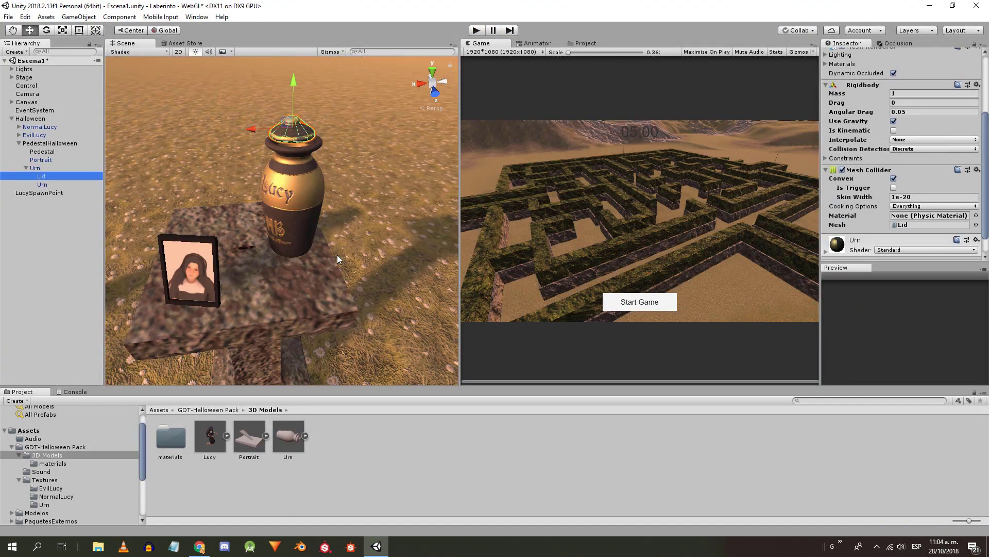
click(905, 95)
click(911, 103)
text(2)
- Freeze the position and rotation of the urn body's Rigidbody on the X, Y and Z axes
click(39, 184)
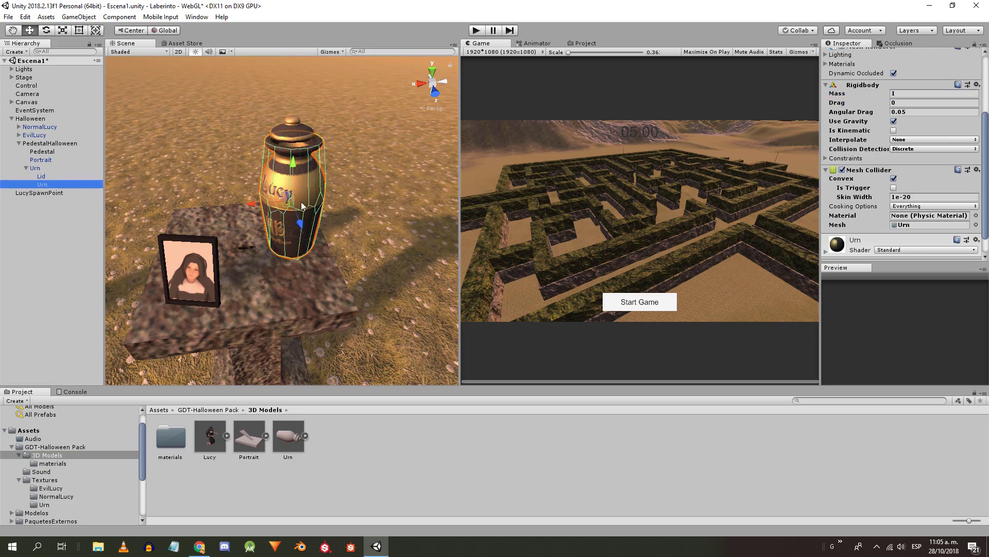
click(826, 158)
click(893, 168)
click(909, 168)
click(925, 167)
click(924, 177)
click(910, 177)
click(893, 177)
- Run the scene and enable the urn's fall parameter to test the constrained body
click(477, 30)
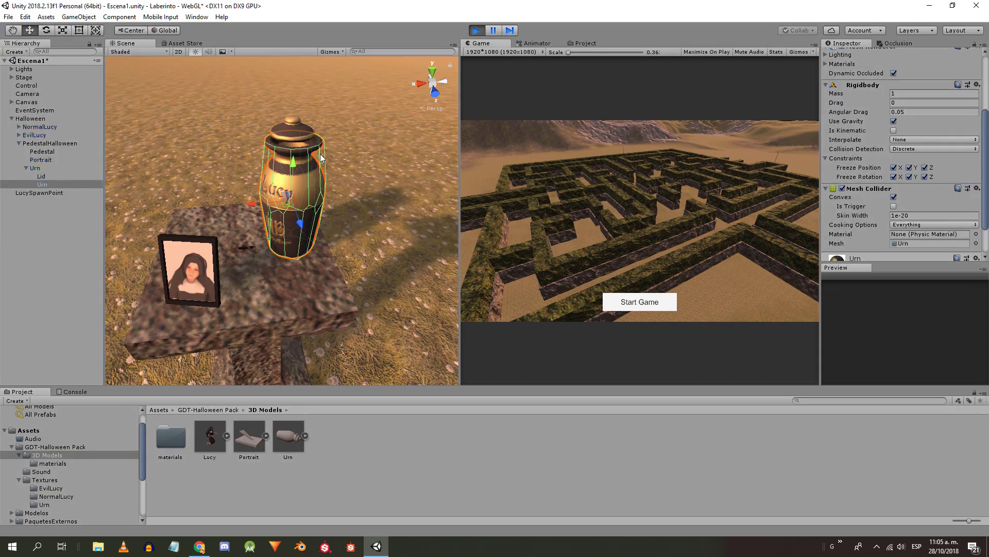
click(35, 168)
click(536, 43)
click(583, 71)
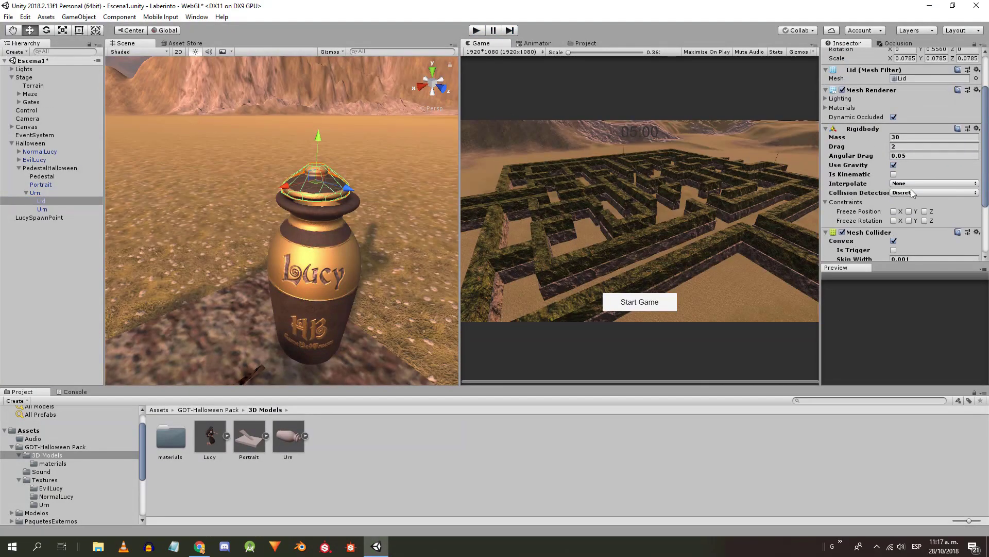
- Test the urn's physics in another run with the body selected, switching fall on and off, and stop the run
click(58, 208)
click(476, 31)
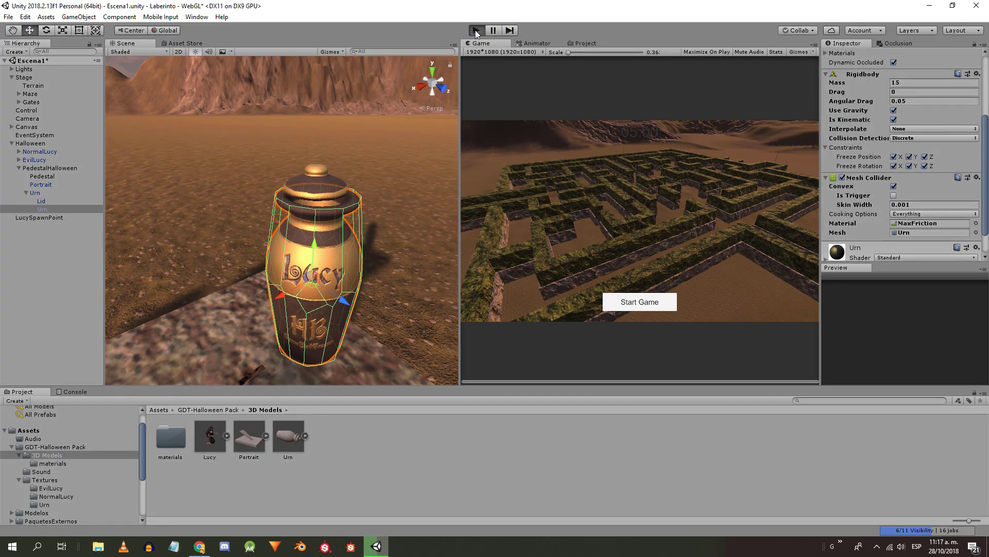
click(536, 43)
click(584, 72)
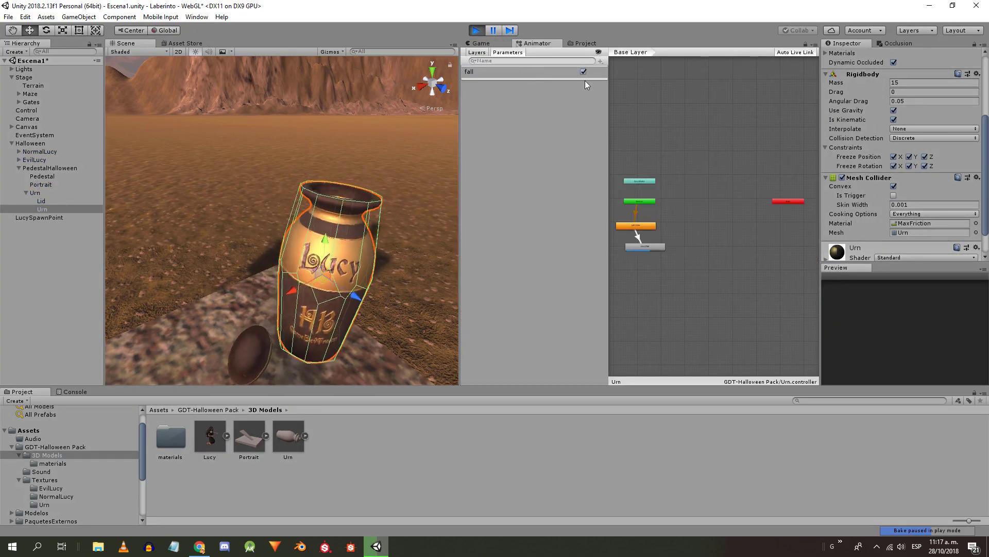
click(584, 72)
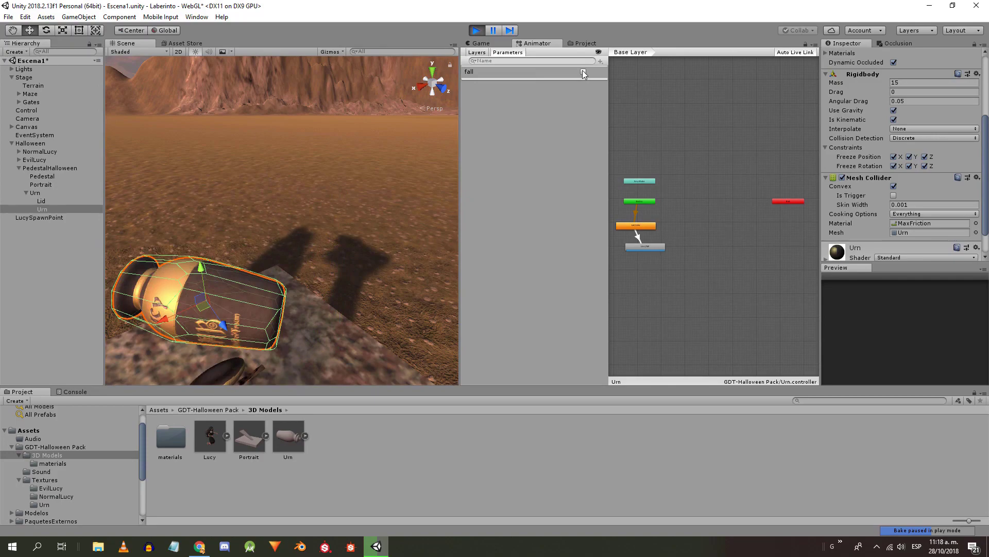
click(476, 30)
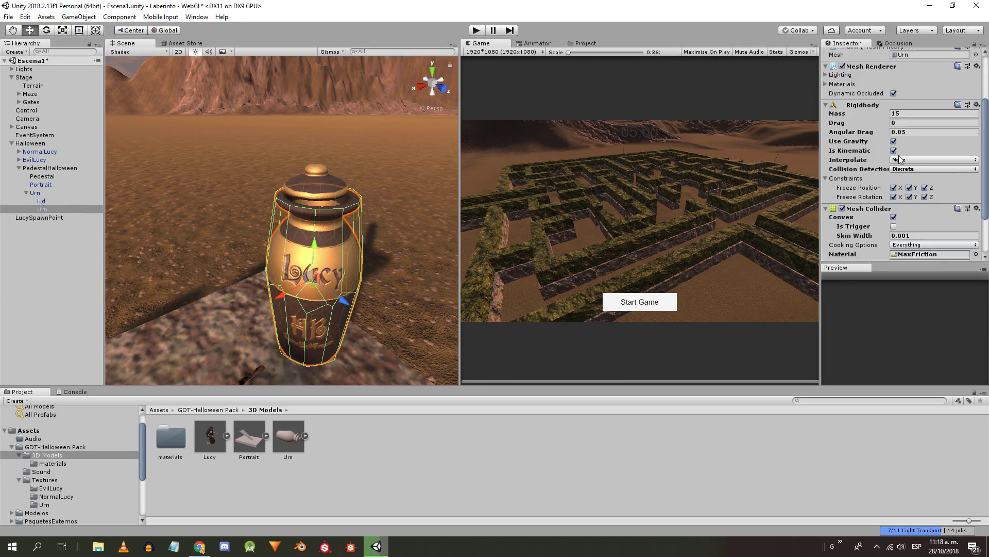
- Turn off Use Gravity on the urn body's Rigidbody and start a new test run
click(827, 137)
click(894, 173)
click(476, 31)
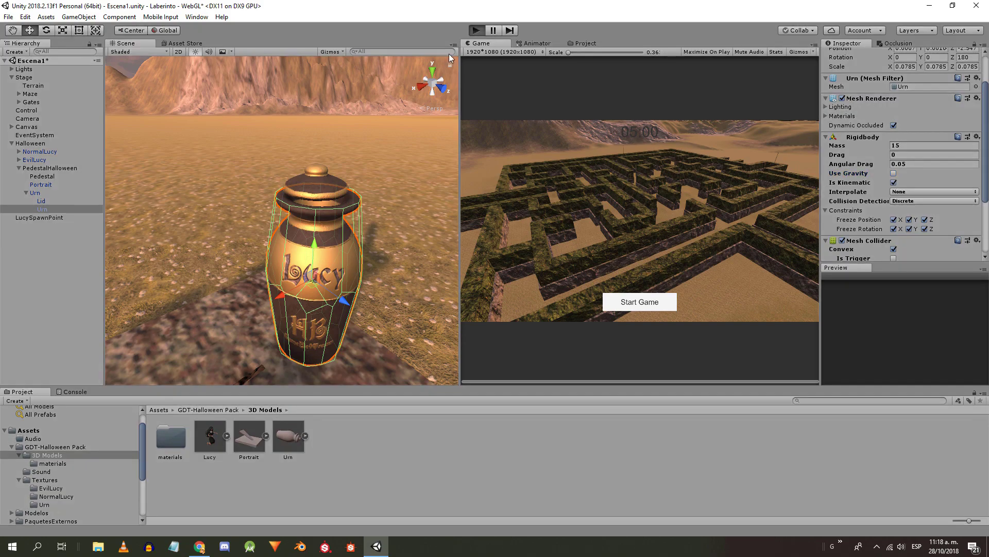
- Test the fall parameter in the running scene with the lid and urn body selected in turn, and stop the run
click(36, 209)
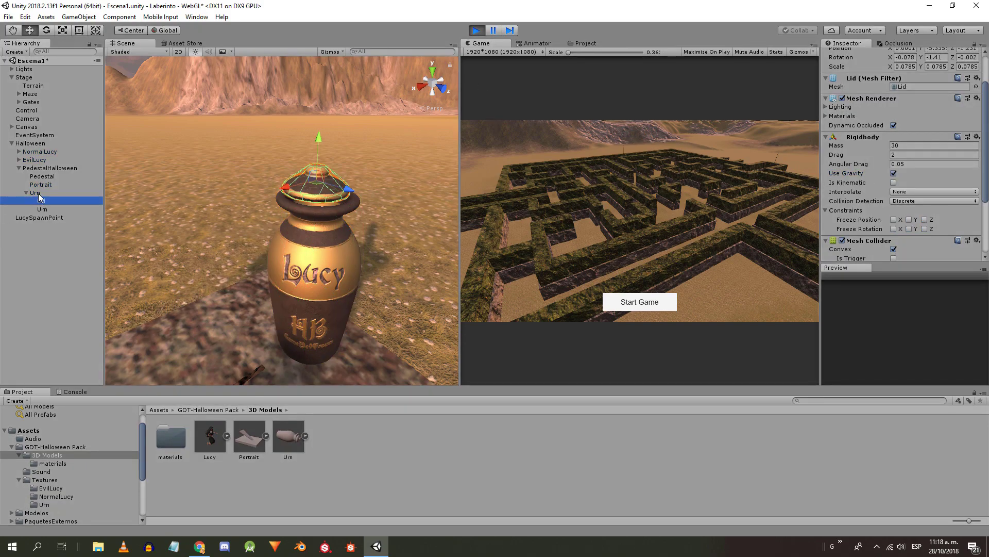
click(536, 43)
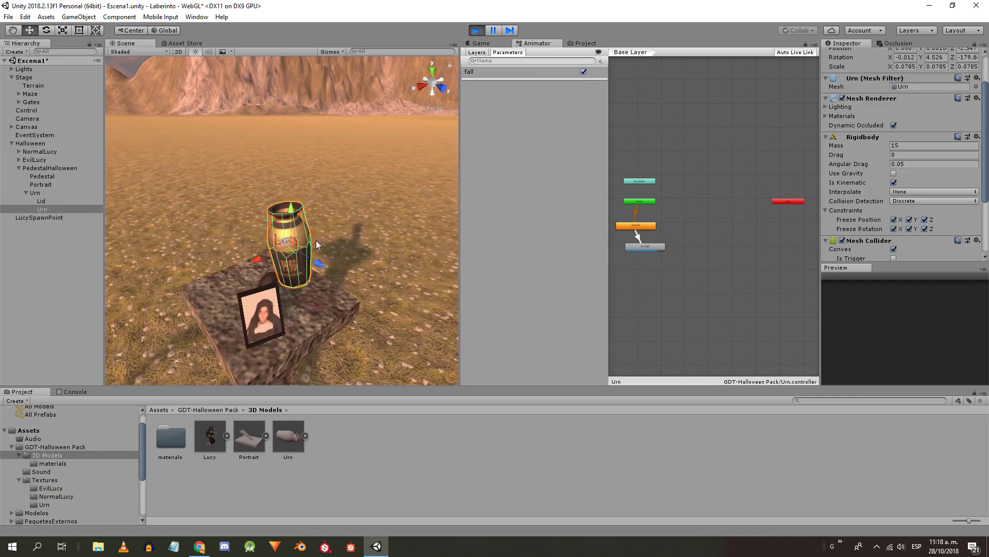
click(482, 31)
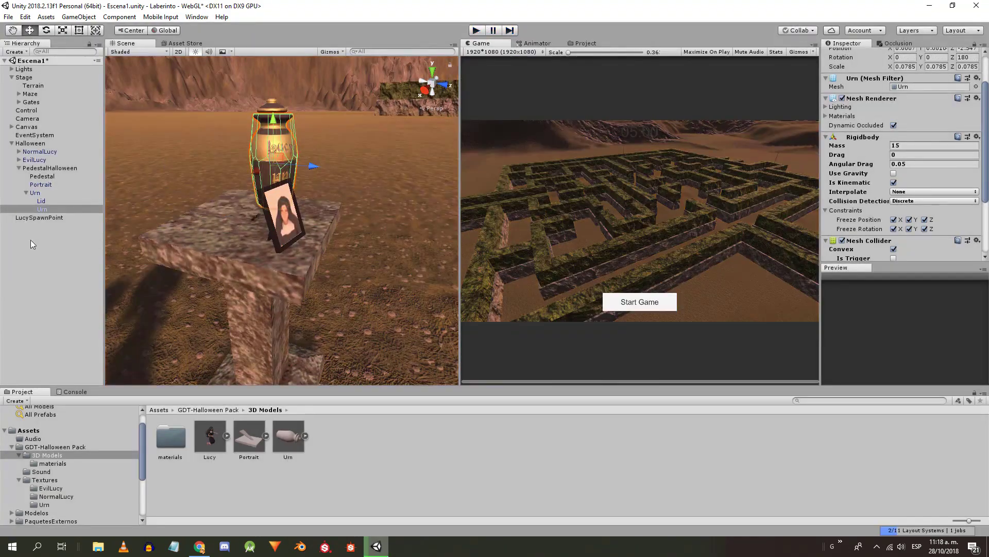
- Save PedestalHalloween, EvilLucy and NormalLucy from the scene as prefabs in the GDT-Halloween Pack folder
click(50, 168)
click(51, 447)
drag(54, 169, 435, 459)
double_click(36, 160)
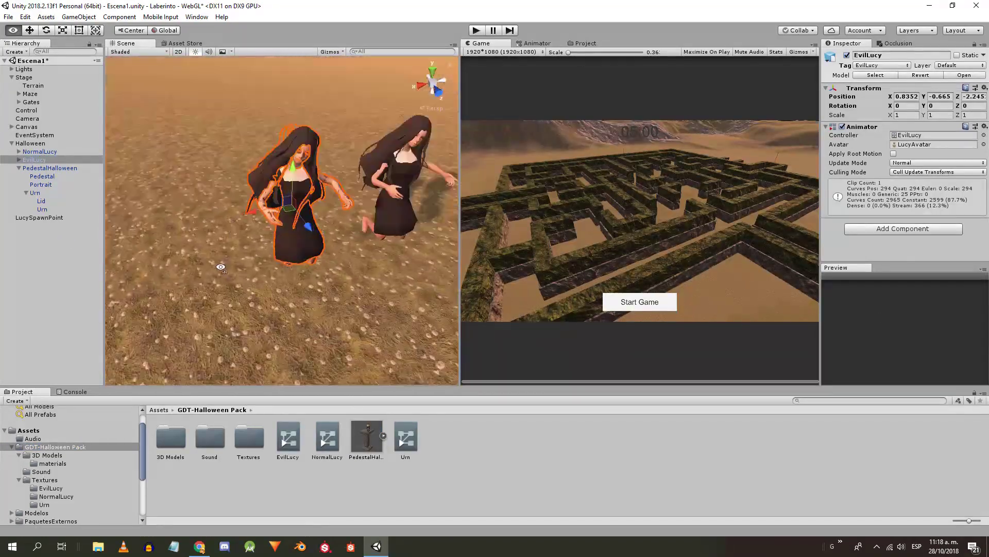
drag(36, 160, 439, 439)
click(65, 152)
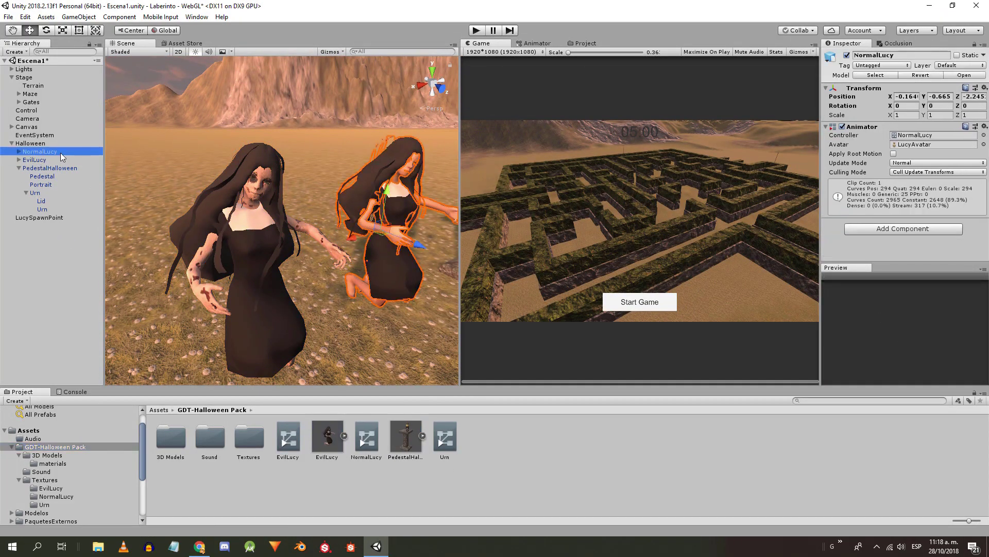
drag(41, 152, 463, 450)
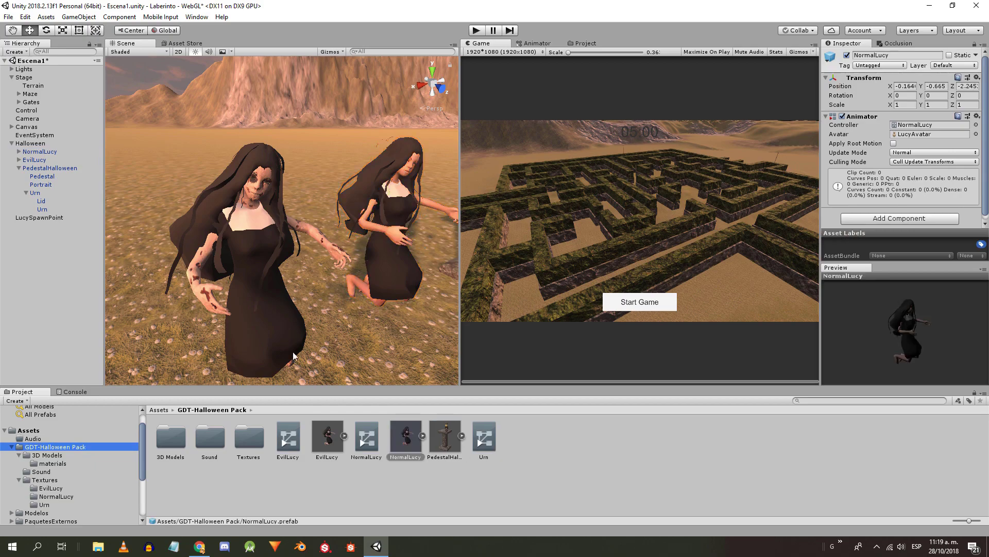
- Collapse Urn and PedestalHalloween in the scene hierarchy and clear the selection
click(26, 193)
click(19, 168)
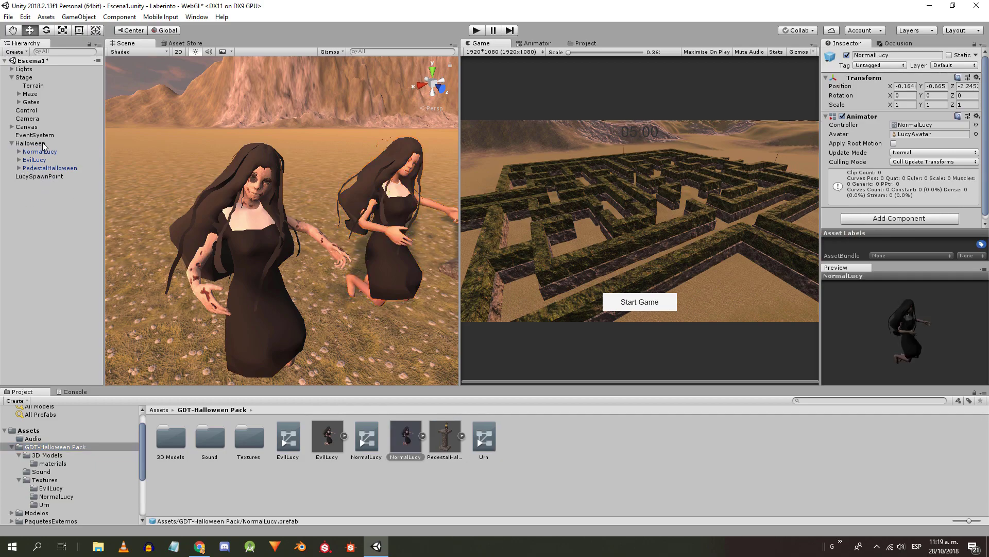
click(41, 144)
click(503, 497)
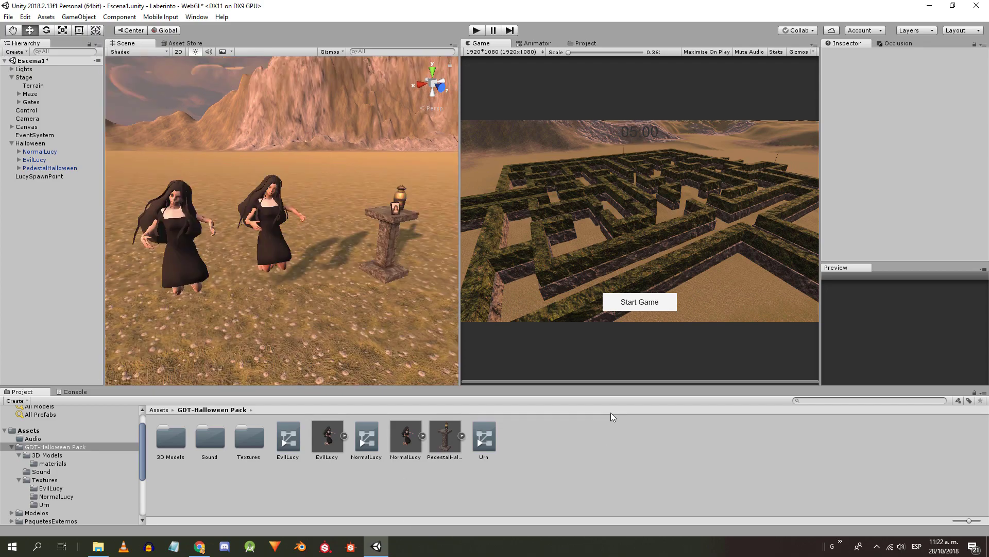
- Create two C# scripts named HalloweenController and Lucy in the GDT-Halloween Pack folder
right_click(549, 442)
mouse_move(566, 198)
click(788, 207)
text(Hallow)
key(Return)
click(592, 451)
right_click(592, 452)
mouse_move(629, 216)
click(763, 205)
text(Lucy)
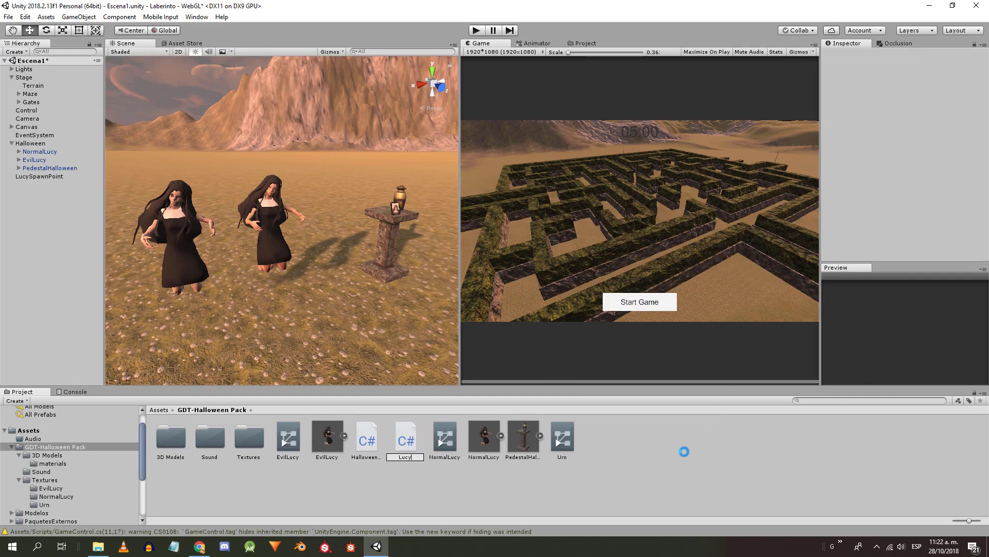
key(Return)
- Open the HalloweenController script in MonoDevelop, delete the default comments and add blank lines above Start for the fields
double_click(375, 435)
drag(196, 130, 311, 129)
key(BackSpace)
drag(198, 170, 326, 170)
key(BackSpace)
key(BackSpace)
click(200, 137)
key(Return)
key(Return)
key(Return)
click(266, 131)
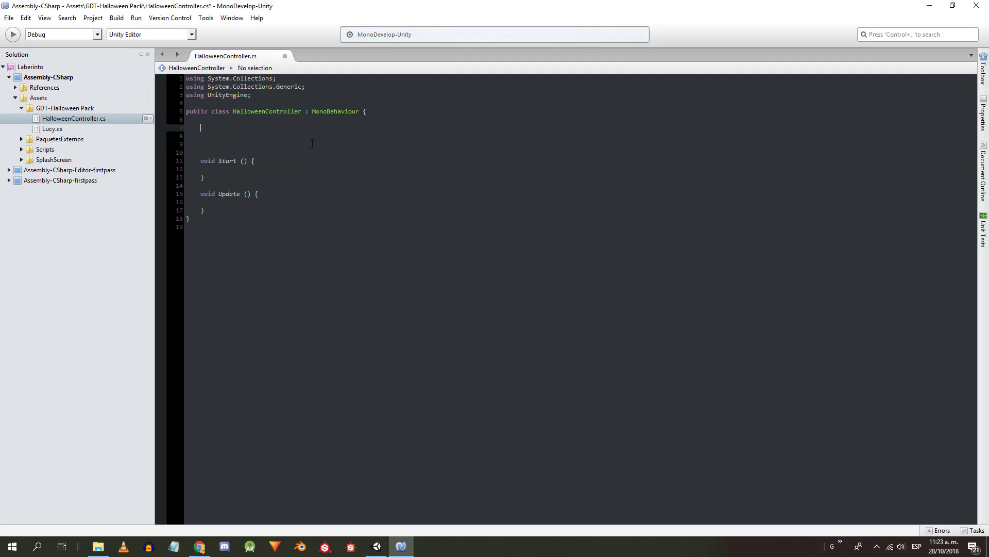
- Declare the serialized private GameObject fields LucyPrefab and urn at the start of the HalloweenController class
text([SerializeField)
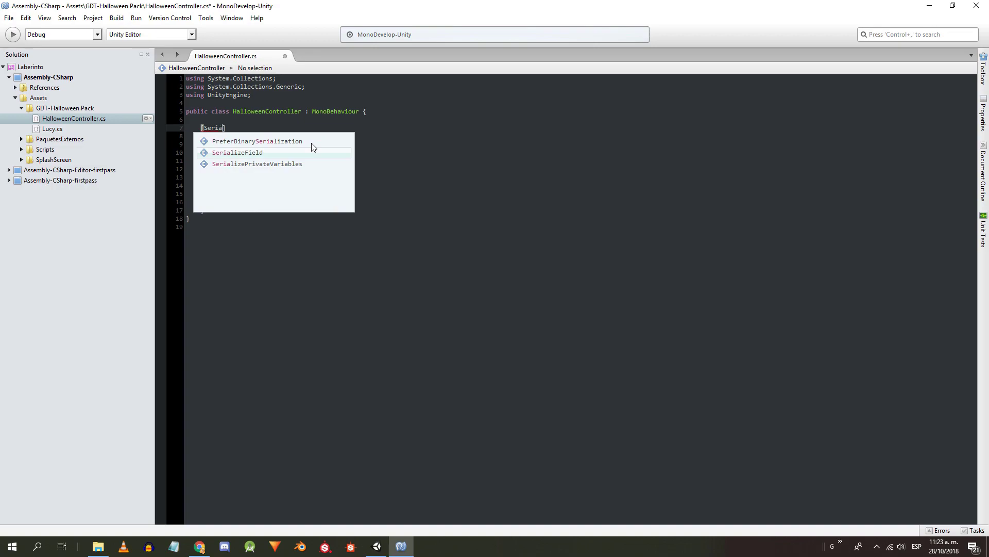
key(Return)
text(private Game)
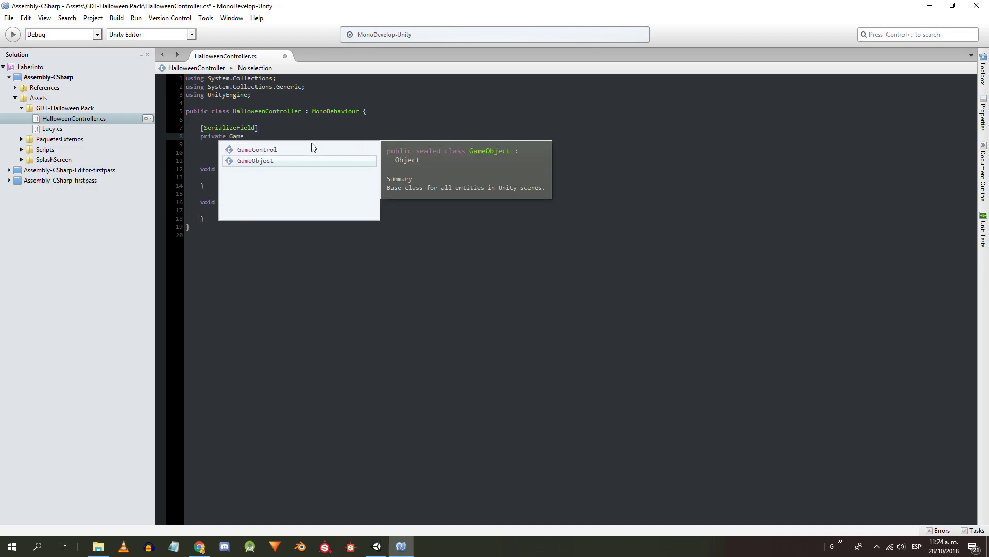
text(Object LucyPrefab;)
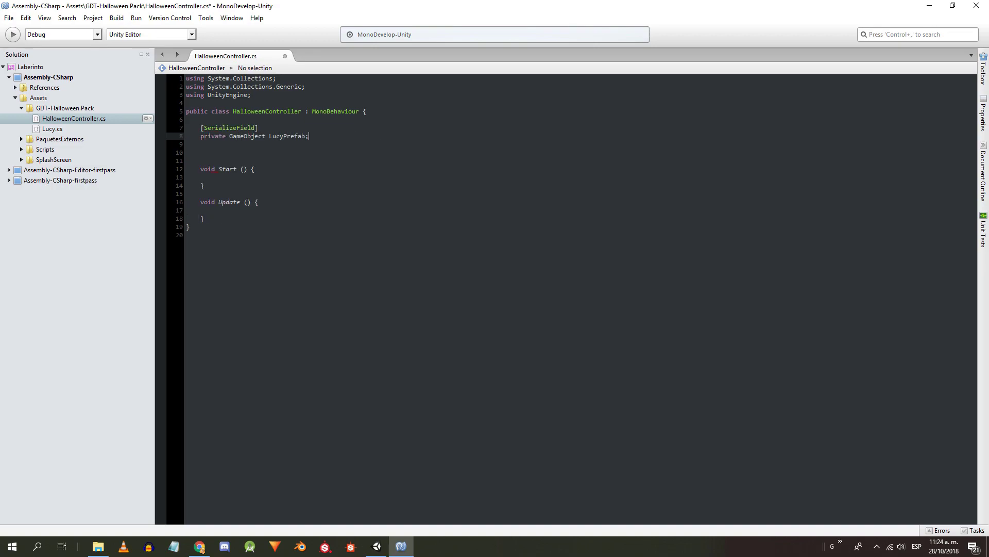
key(Return)
text([SerializeField)
key(Return)
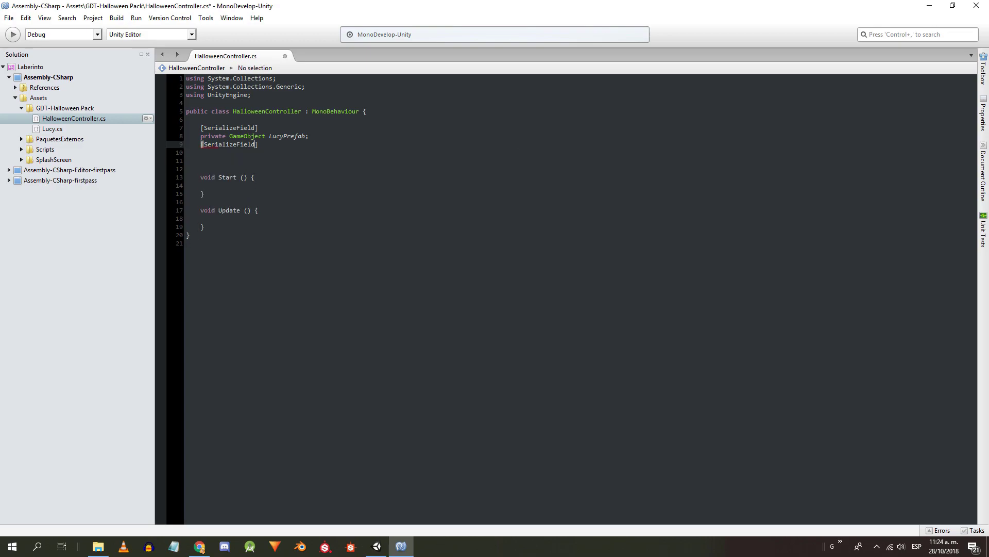
text(private GameObject urn;)
- Add the serialized private GameObject fields LucySpawnPosition and lid below urn
key(Return)
text([SerializeField)
key(Return)
text(private)
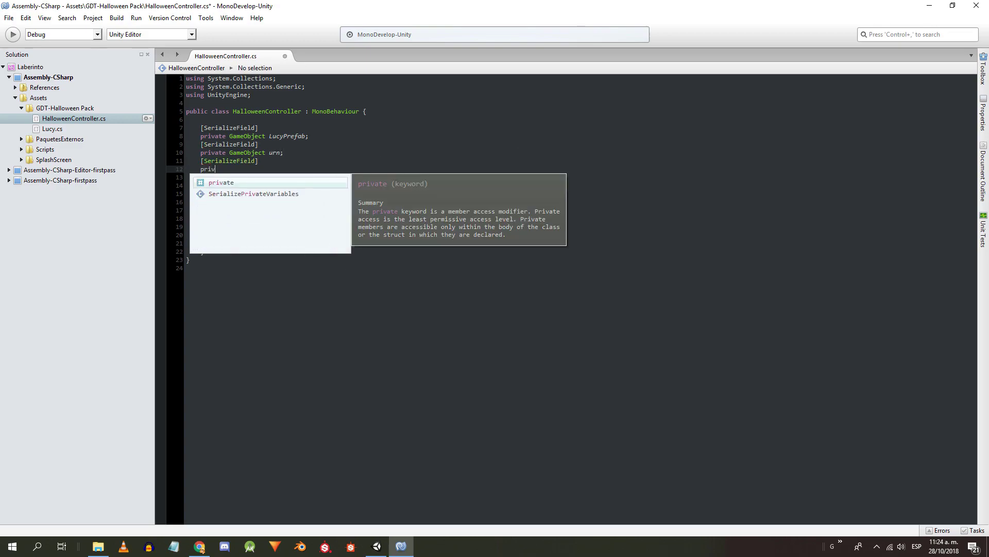
text( GameObject LucySpawn)
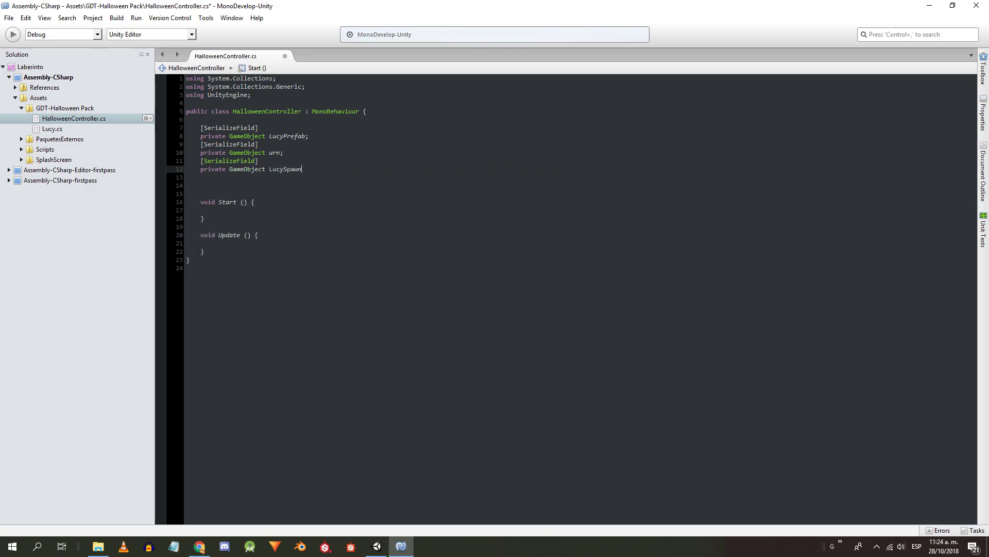
text(Position;)
key(Return)
text([SerializeField)
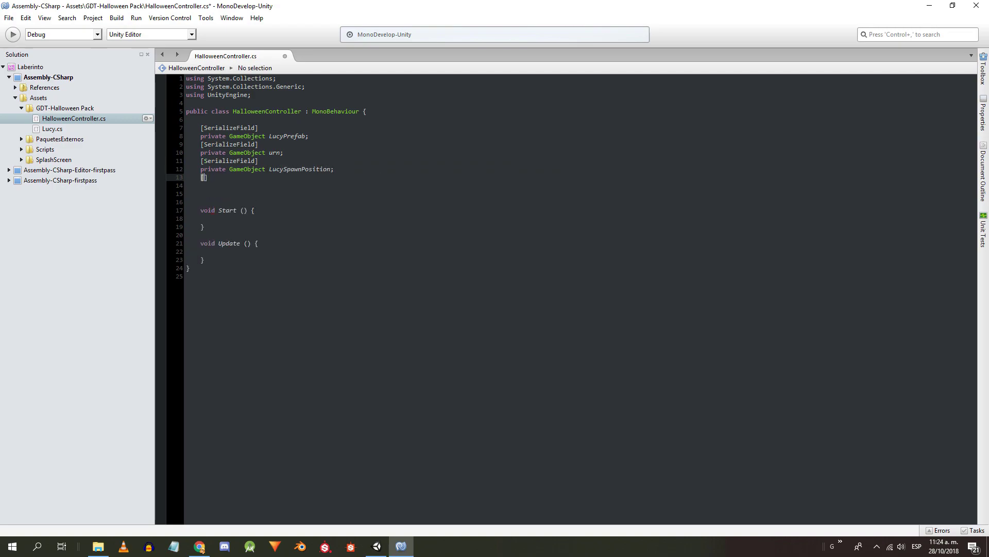
key(Return)
text(private)
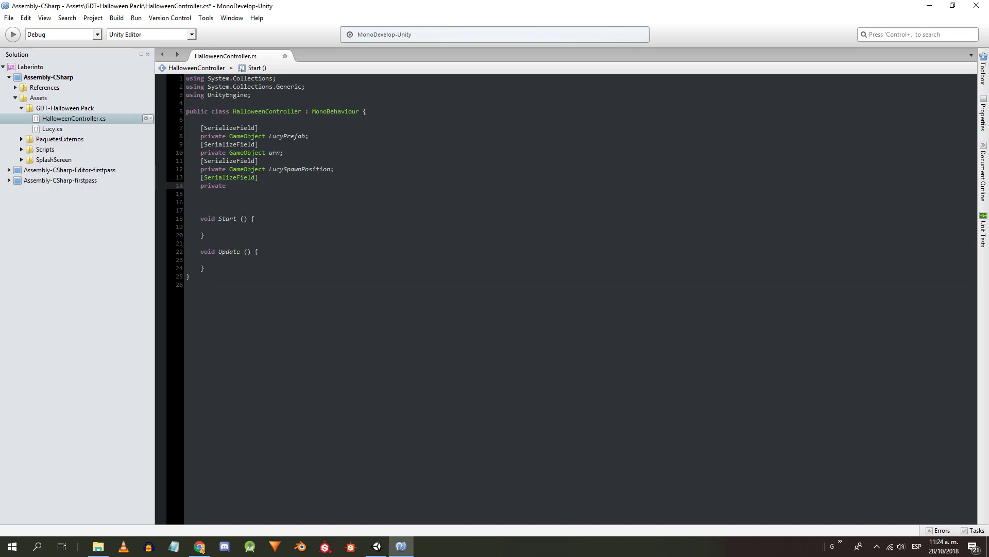
text( GameObject lid;)
- Add the serialized private GameObject fields smokePrefab and smokeOrigin below lid
key(Return)
text([Seri)
key(Return)
key(Return)
text(private GameObject )
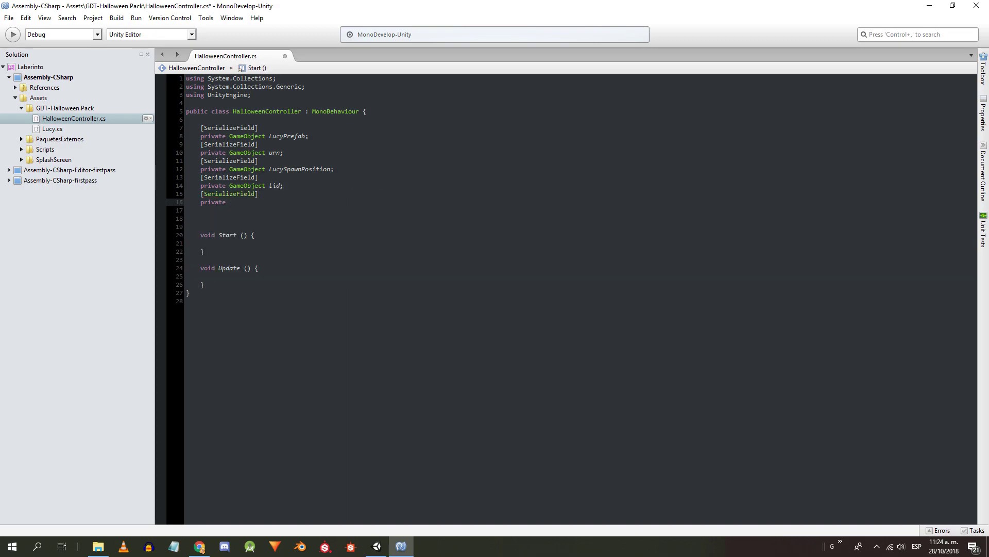
text(smokePrefab;)
key(Return)
text([Seri)
key(Return)
key(Return)
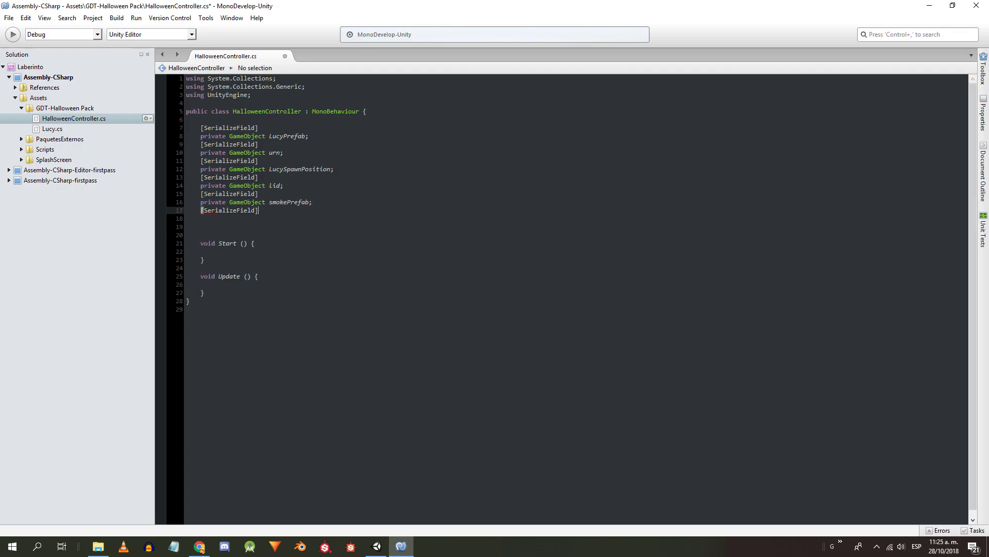
text(private GameObject smokeOrigin)
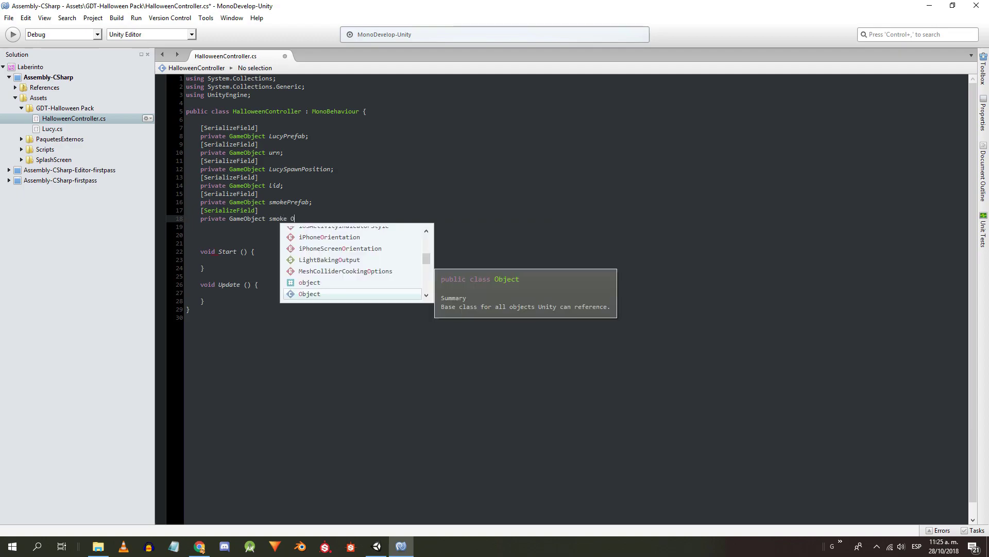
text(;)
- Add a serialized private GameObject field fog and a serialized private Material field pictureMaterial
key(Return)
text([Seri)
key(Return)
key(Return)
text(private GameObject fog;)
key(Return)
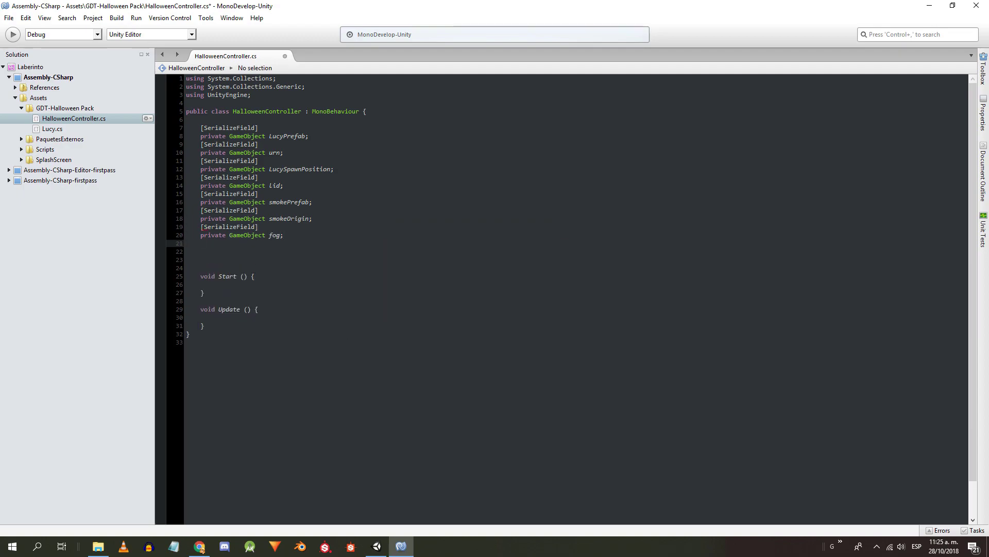
text([Seri)
key(Return)
key(Return)
text(private)
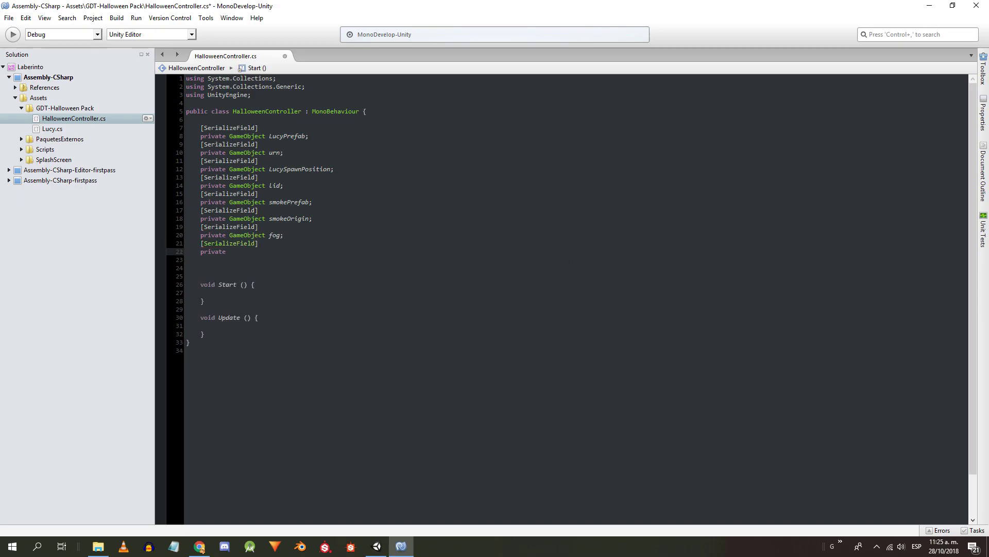
text( Material pictureMaterial;)
- Add a serialized private Color field emissionColorFinal below pictureMaterial
key(Return)
text([])
key(Left)
text(SerializeField)
key(Return)
key(Right)
key(Return)
text(private Coloc)
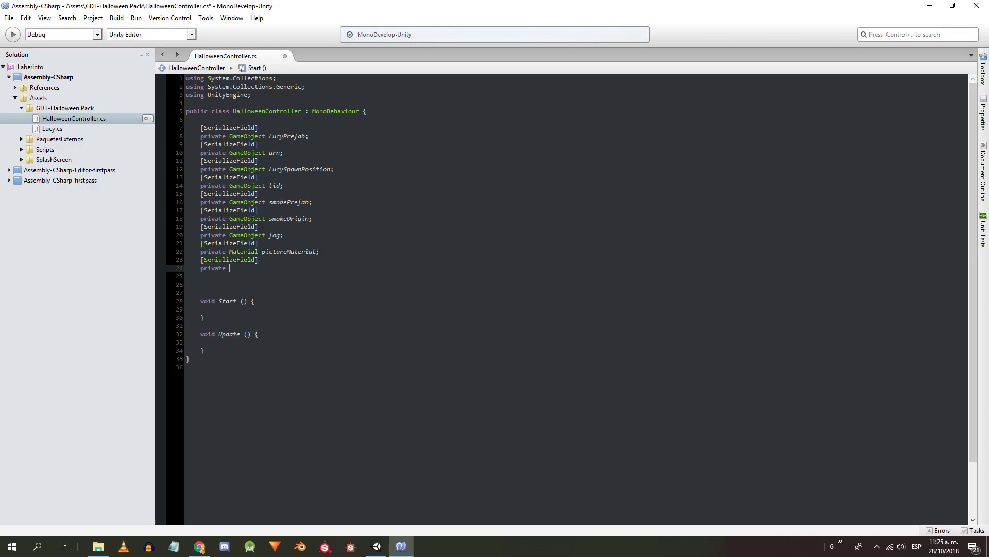
key(BackSpace)
text(r emissionColorFinal;)
- Add a serialized private float field materialChangeVelocity below emissionColorFinal
key(Return)
text([Se)
key(Return)
text(])
key(Return)
text(private float ma)
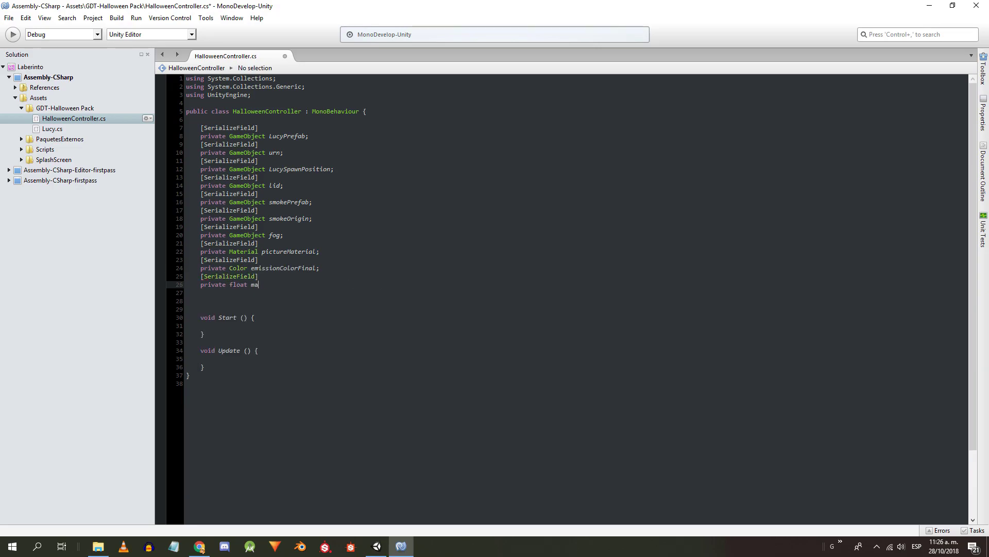
text(terialChangeVelocity;)
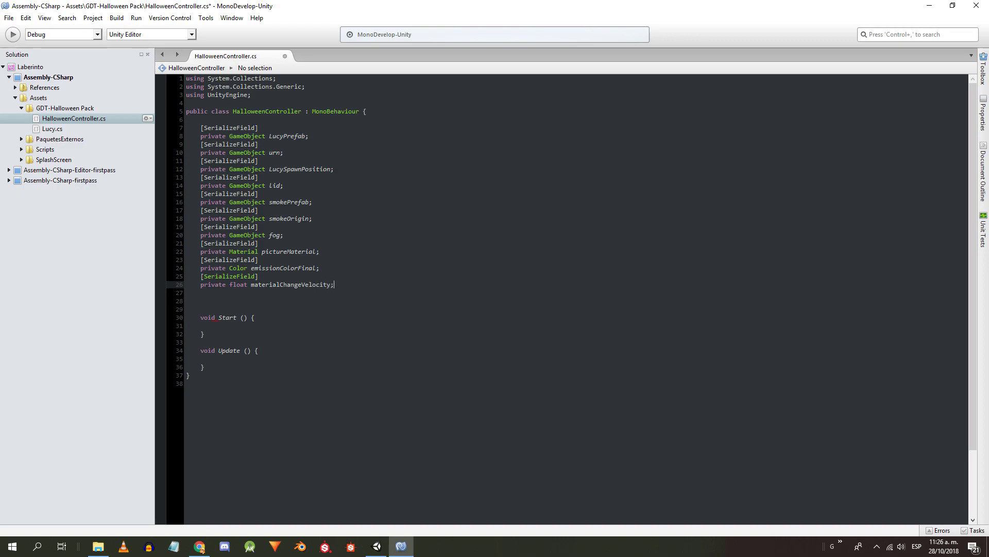
- Declare the non-serialized private GameObject variables LucyInstance and smoke, separated from the serialized fields by a blank line
key(Return)
key(Return)
text(private GameObject)
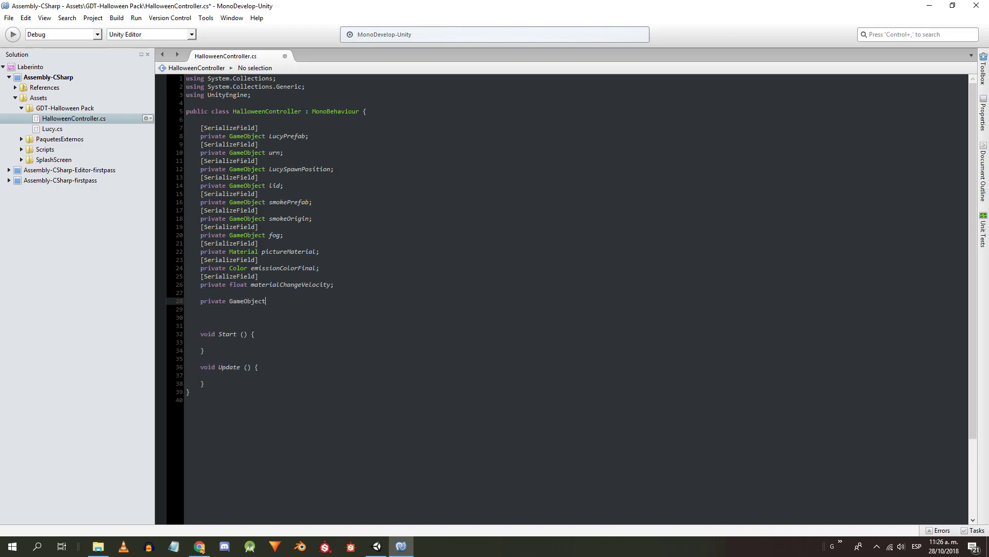
text( LucyInstance;)
key(Return)
text(pr)
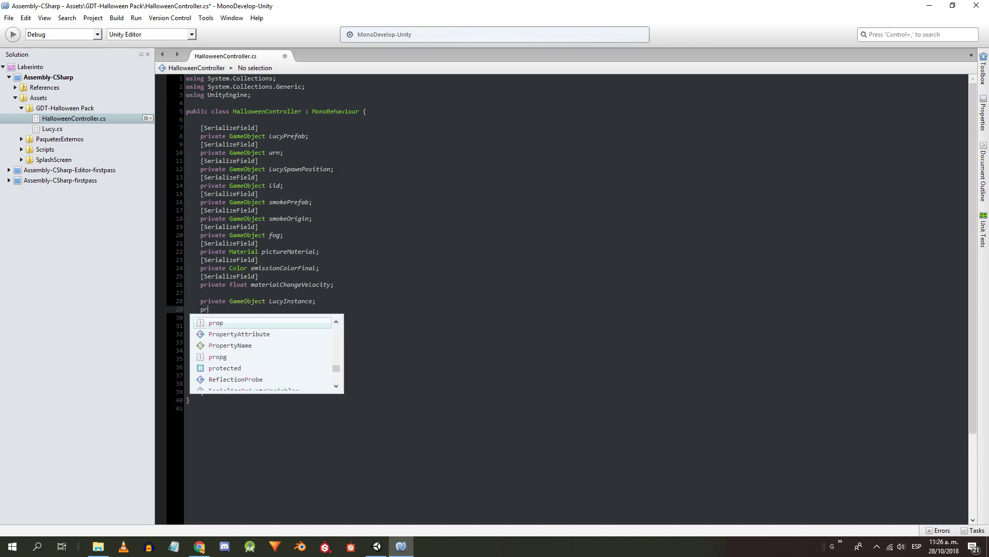
text(ivate GameObject smoke;)
key(Return)
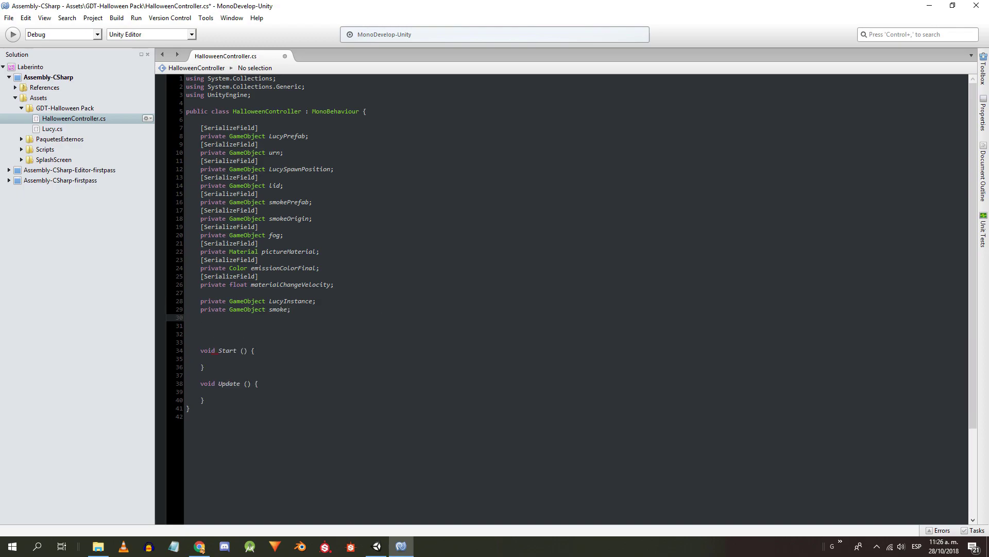
- Insert a serialized private Color field emissionColorStart between emissionColorFinal and materialChangeVelocity
text(publi)
key(Up)
key(Up)
key(Up)
key(Up)
key(Up)
key(Return)
key(Up)
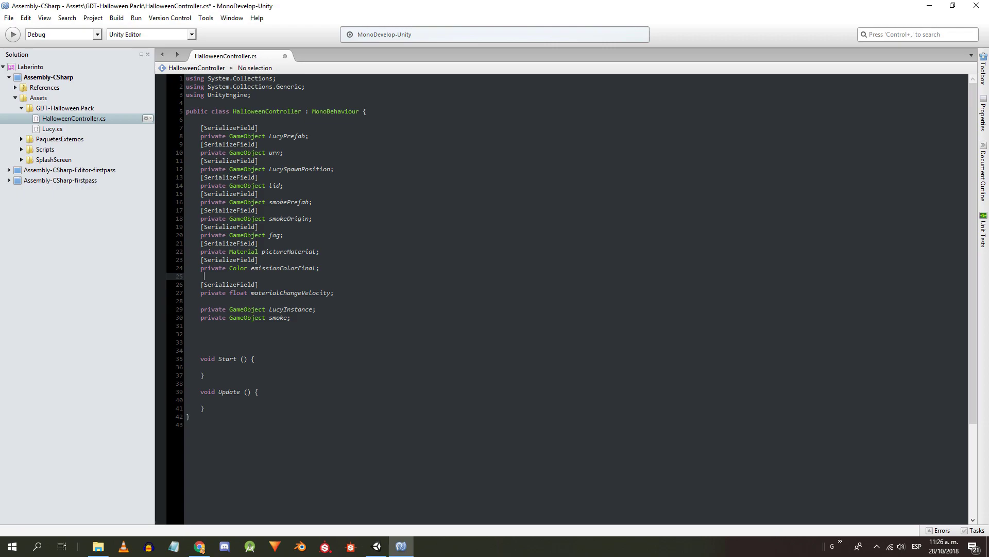
text([SerializeField])
key(Return)
text(p)
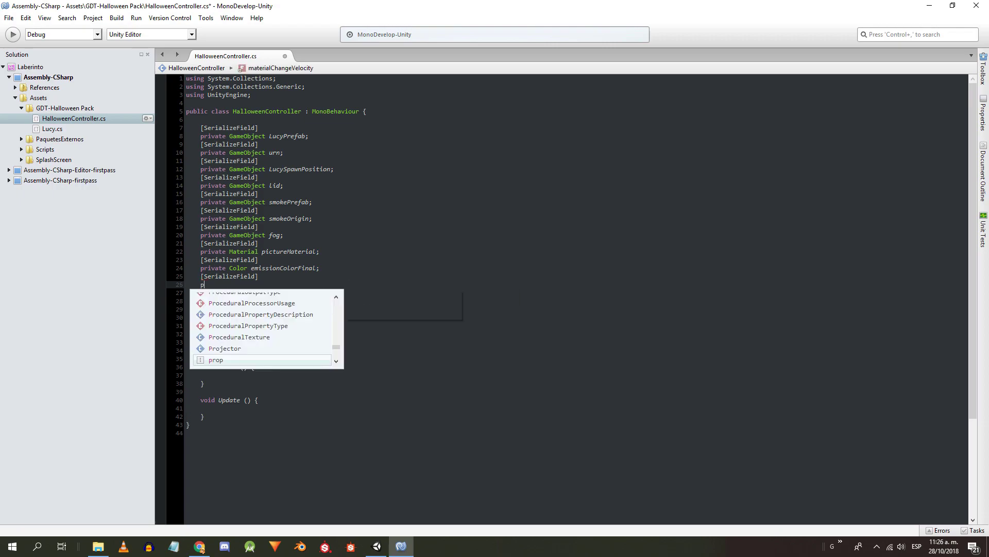
text(rivate Color emissionColorStart;)
- Declare a private float lerpValue initialized to 0 below the smoke variable
key(Down)
key(Down)
key(Down)
key(Down)
key(Down)
key(Down)
text(p)
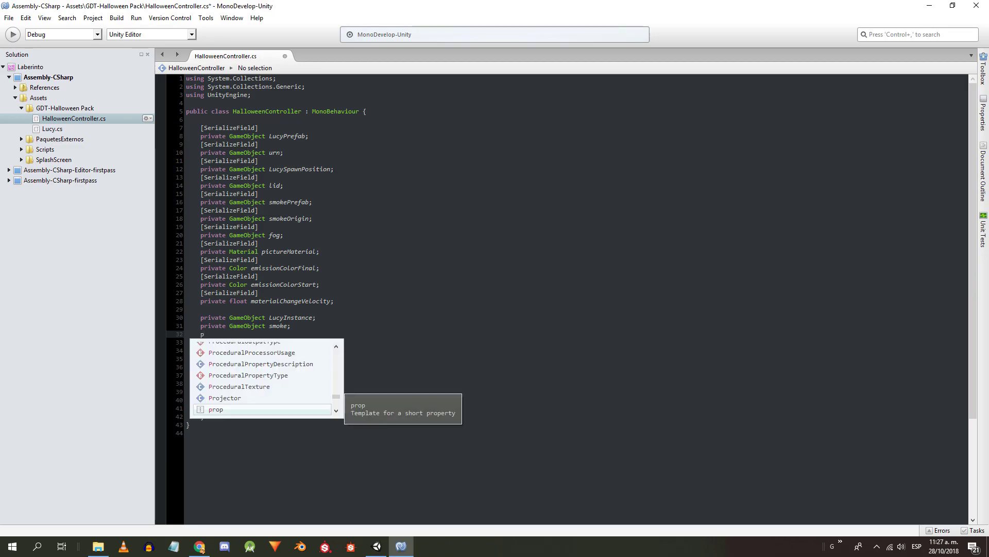
text(rivate float ler)
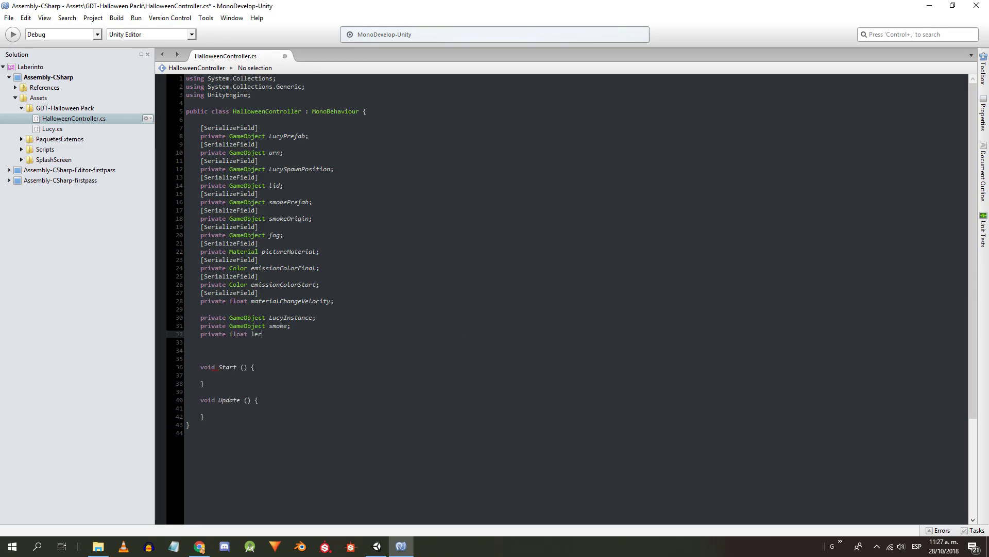
text(pValue=0;)
- Declare the private bool variables exposePicture and halloweenHasStarted below lerpValue and save the script
key(Return)
text(pr)
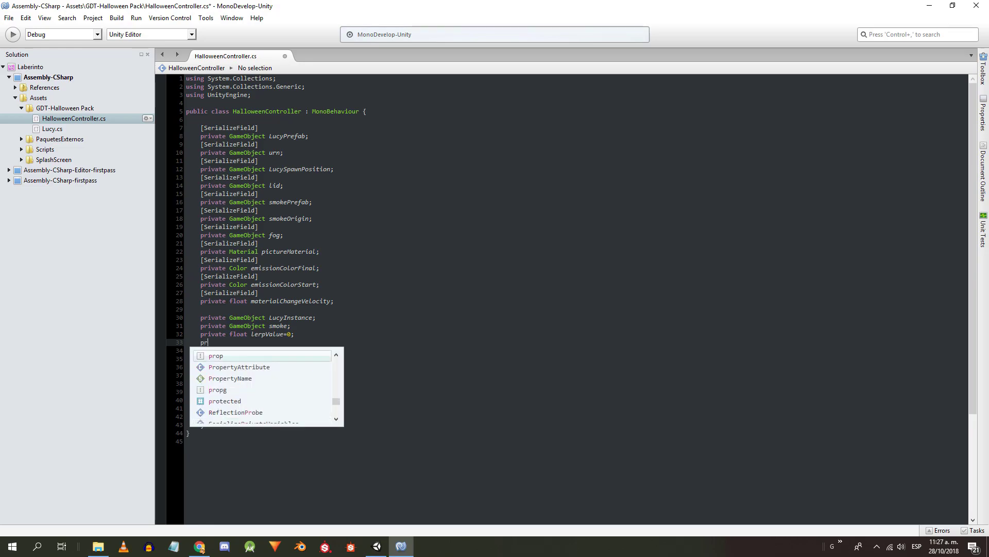
text(ivate bool exposePicture;)
key(Return)
text(private boo)
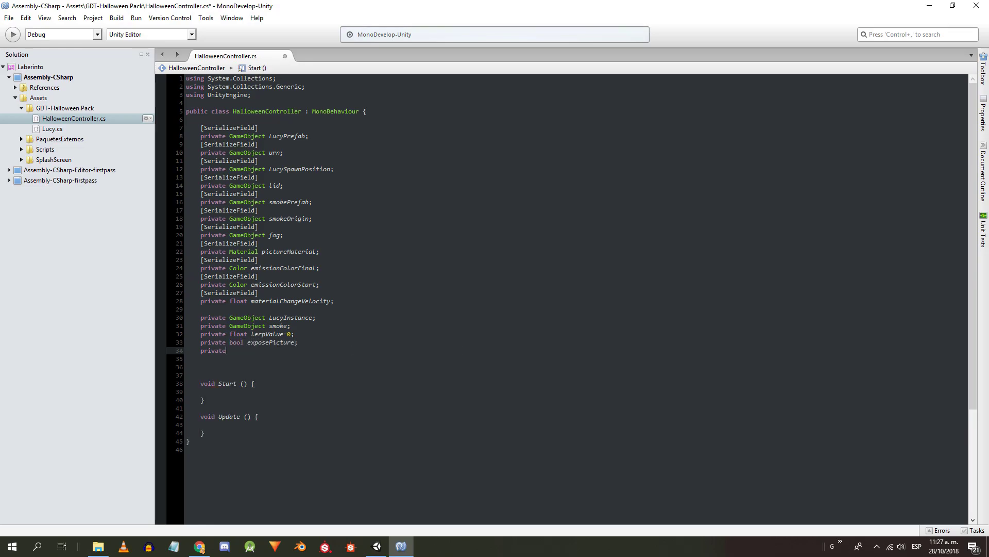
text(l halloweenHasStarted;)
key(ctrl+s)
- Insert a serialized private Animator field urnAnimator below materialChangeVelocity
key(Up)
key(Up)
key(Up)
key(Up)
key(Up)
key(Up)
key(End)
key(Return)
text([SerializeField])
key(Return)
text(private)
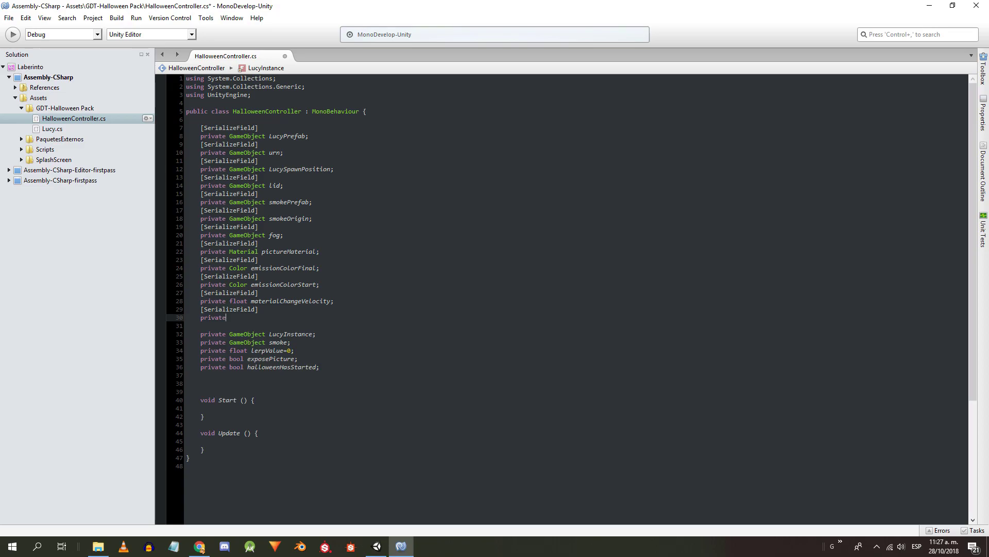
text( Animator)
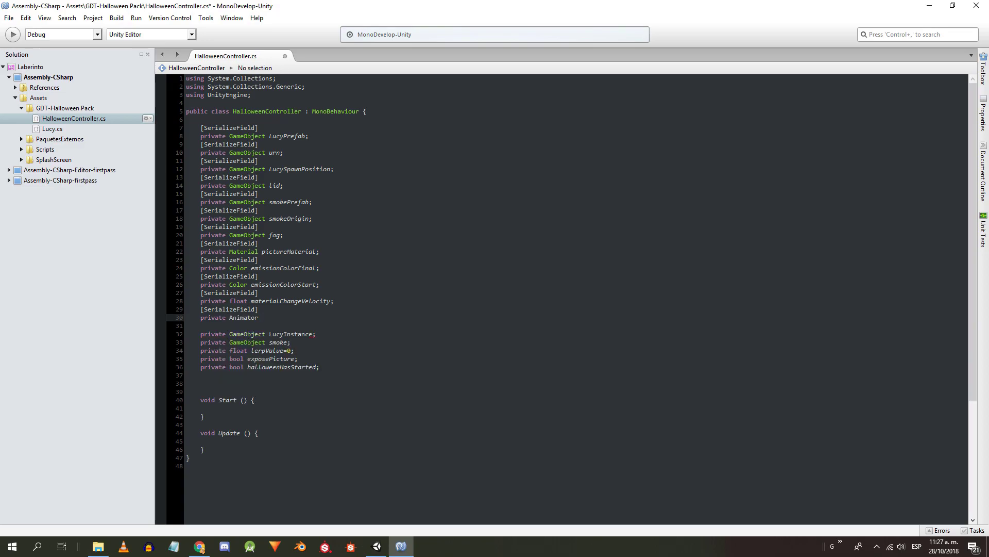
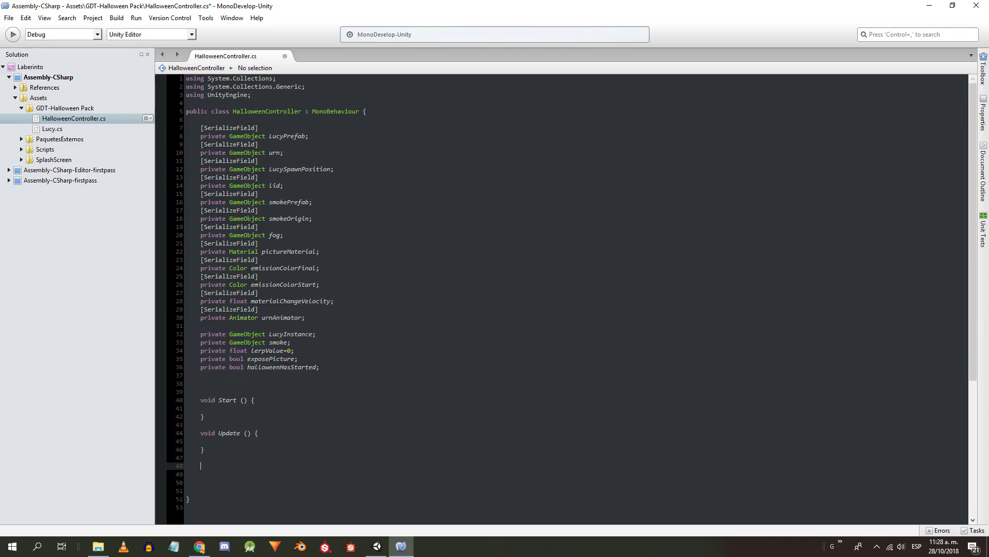
- Add an empty FixedUpdate method below Update in the HalloweenController class
text(void FixedUpdate(){)
key(Return)
key(Return)
text(})
key(Return)
key(Return)
scroll(477, 432, down, 4)
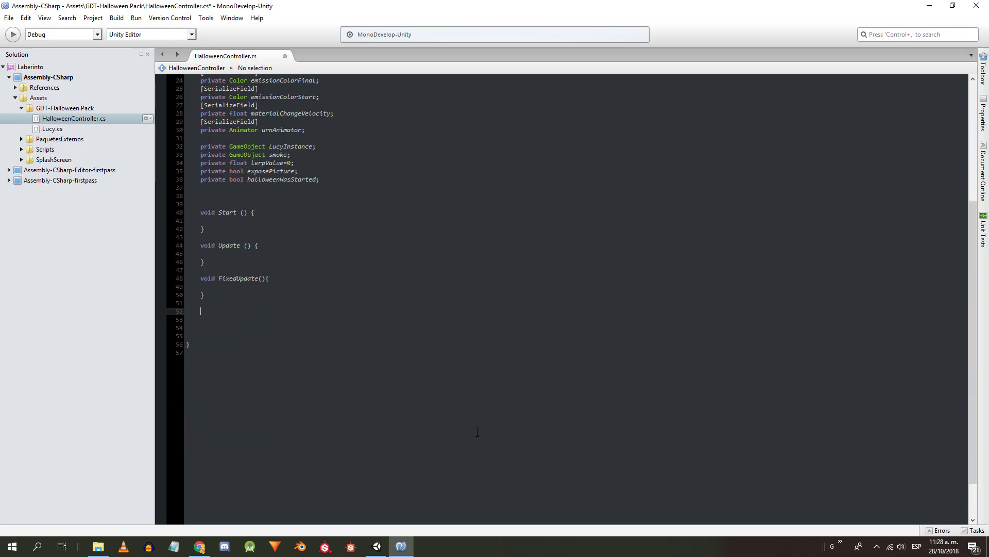
- Add an empty public void method prepareHalloween below FixedUpdate
text(public void prepareHalloween(){)
key(Return)
key(Down)
key(End)
key(Return)
key(Return)
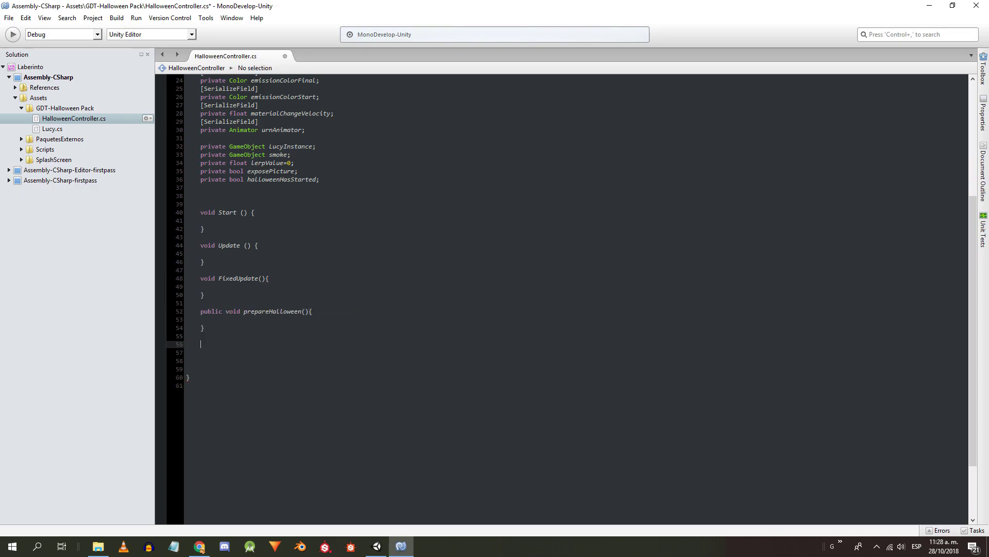
- Add an empty private void method startHalloween below prepareHalloween
text(private void startHalloween(){)
key(Return)
key(Down)
key(End)
key(Return)
key(Return)
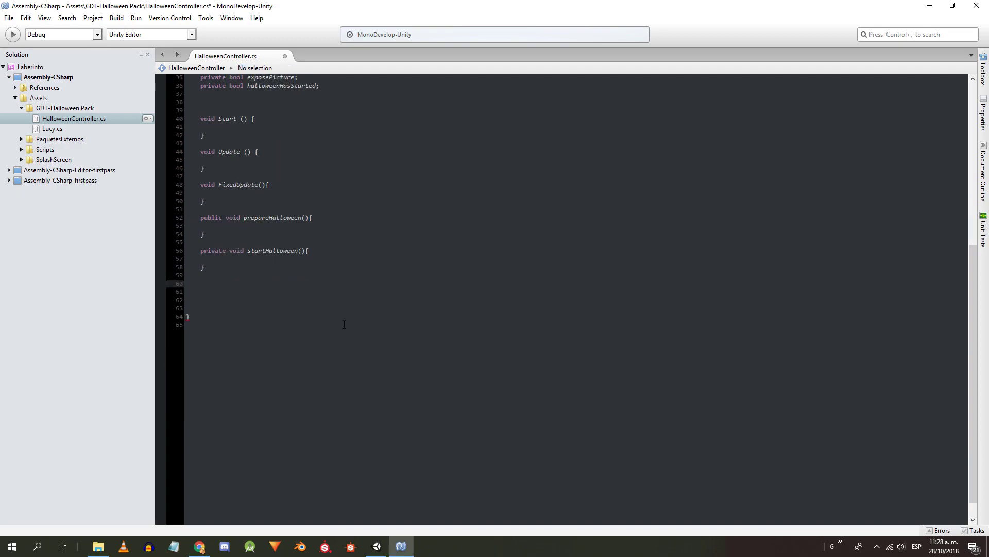
- Add an empty public void method urnHasFallen below startHalloween
text(public vo)
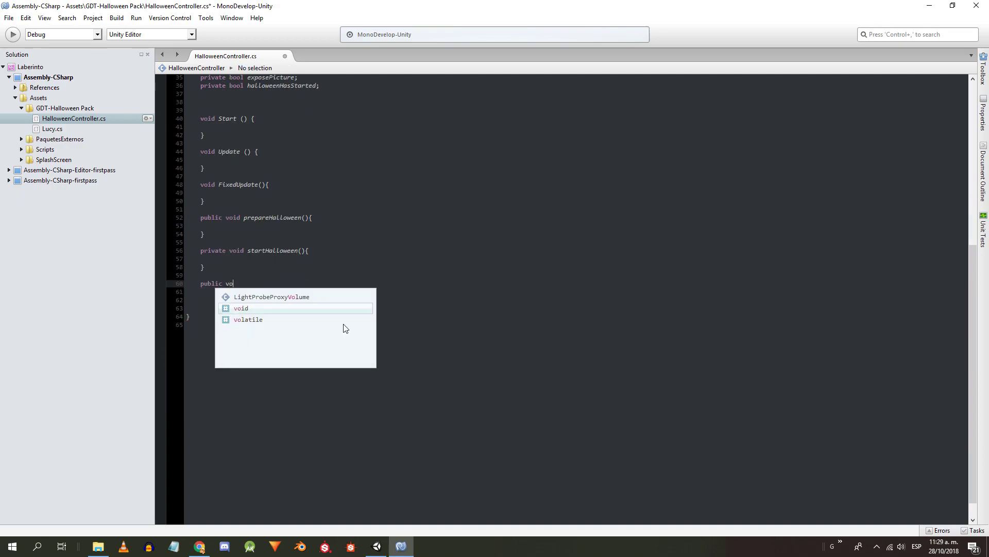
text(id urnHasFallen(){)
key(Return)
key(Down)
key(End)
key(Return)
key(Return)
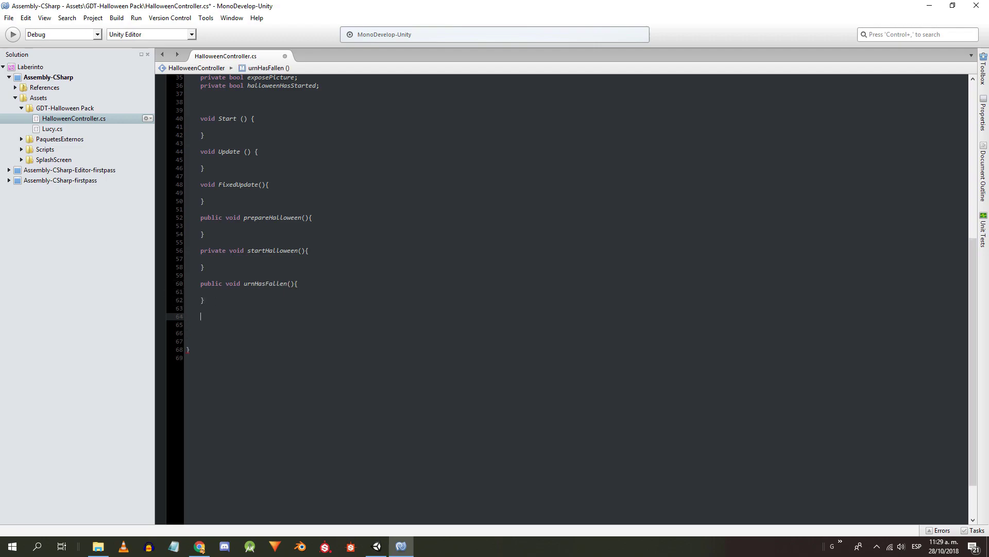
- Add an empty private void method vanishPicture below urnHasFallen
text(private void vanishPicture(){)
key(Return)
key(Down)
key(End)
key(Return)
key(Return)
- Add an empty public void method endHalloween below vanishPicture
text(pub)
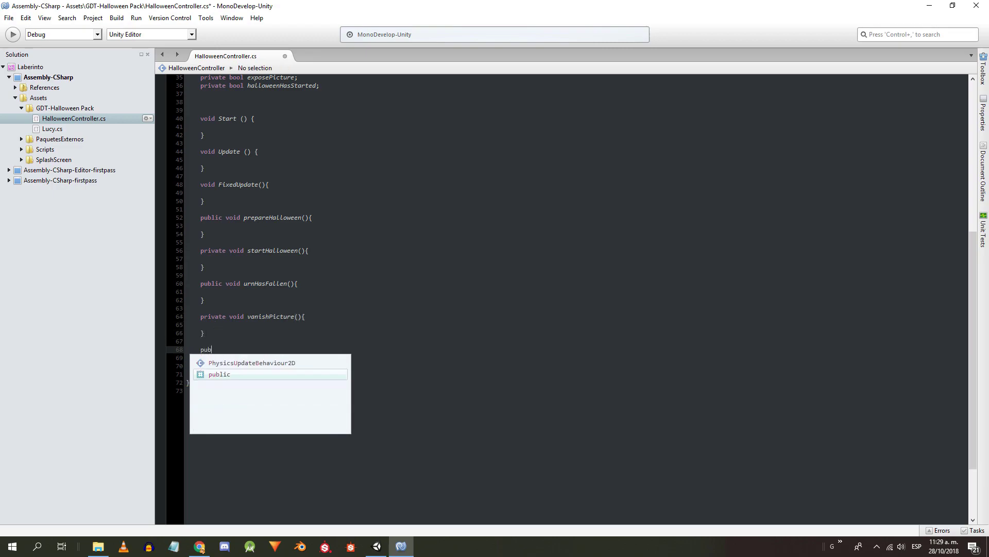
text(lic void endHalloween(){)
key(Return)
key(Down)
key(End)
key(Return)
key(Return)
- Add an empty private void method Lucy below endHalloween
text(private void Lucy(){)
key(Return)
key(Down)
key(End)
key(Return)
key(Return)
- Add an empty OnTriggerEnter method with a Collider parameter col below Lucy and save the script
text(void)
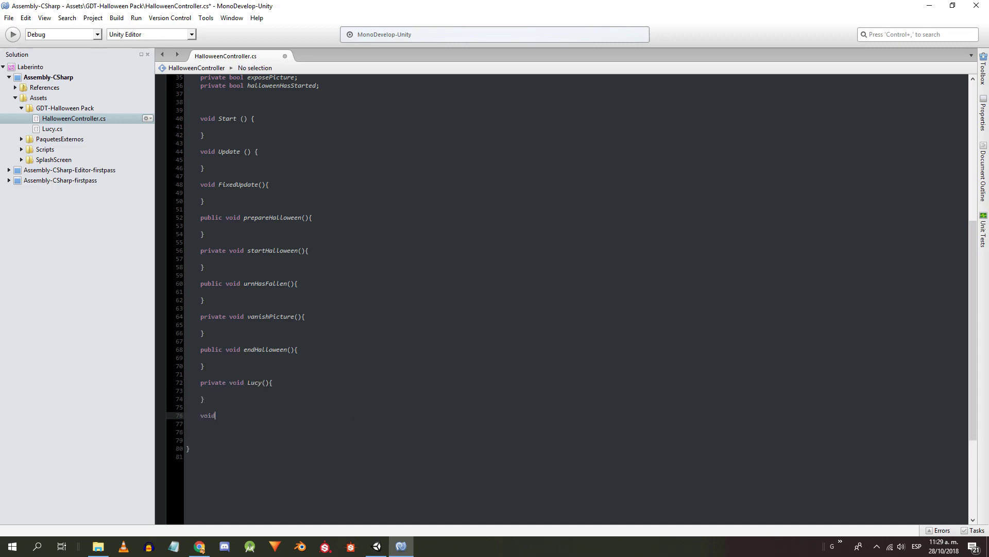
text( OnTriggerEnter(Collider col){)
key(Return)
key(Down)
key(ctrl+s)
scroll(333, 278, up, 11)
scroll(397, 230, down, 9)
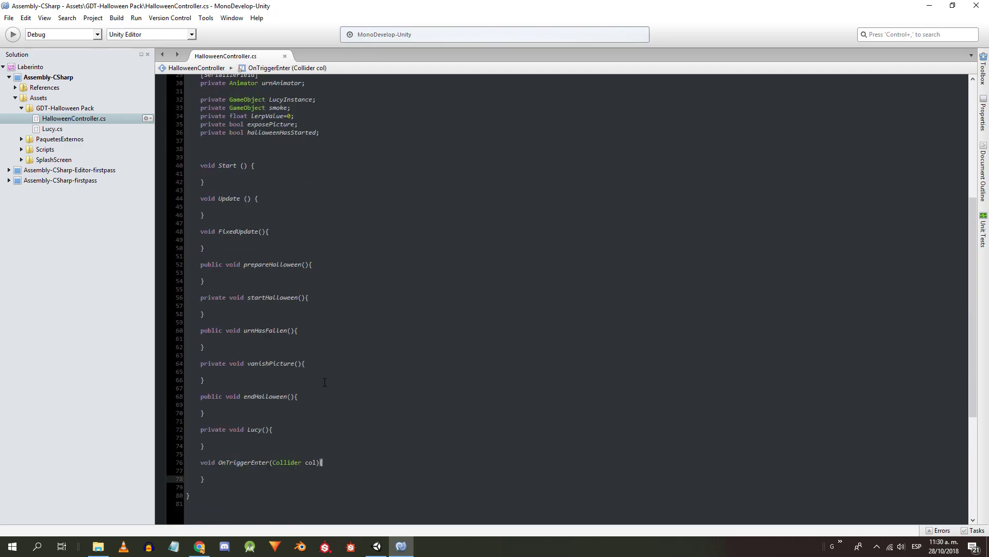
- Open GameControl.cs from the Scripts folder and add the comment "//Video 11 Halloween Special" below the piecesWithClocks variable
click(21, 149)
double_click(64, 169)
scroll(567, 299, down, 8)
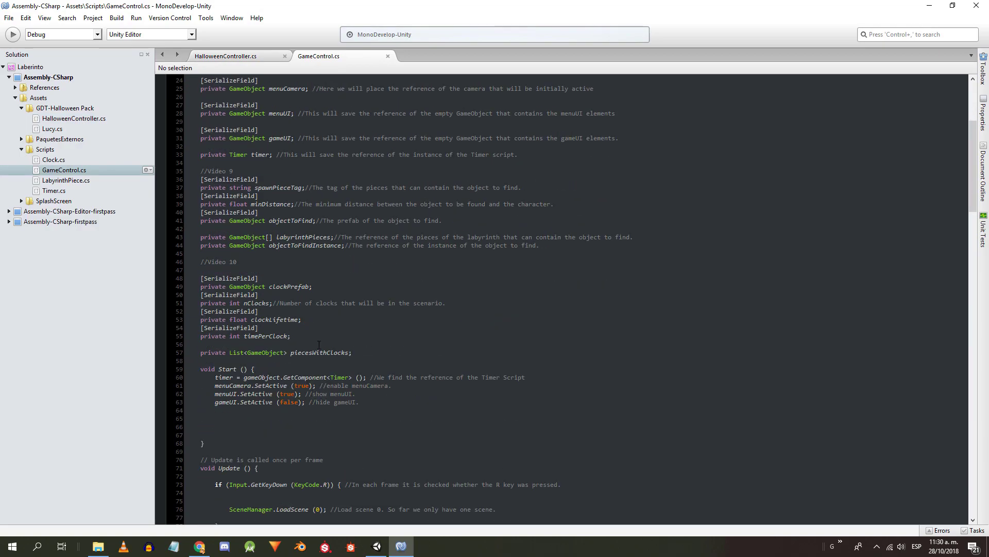
key(Return)
key(Return)
key(Return)
click(241, 367)
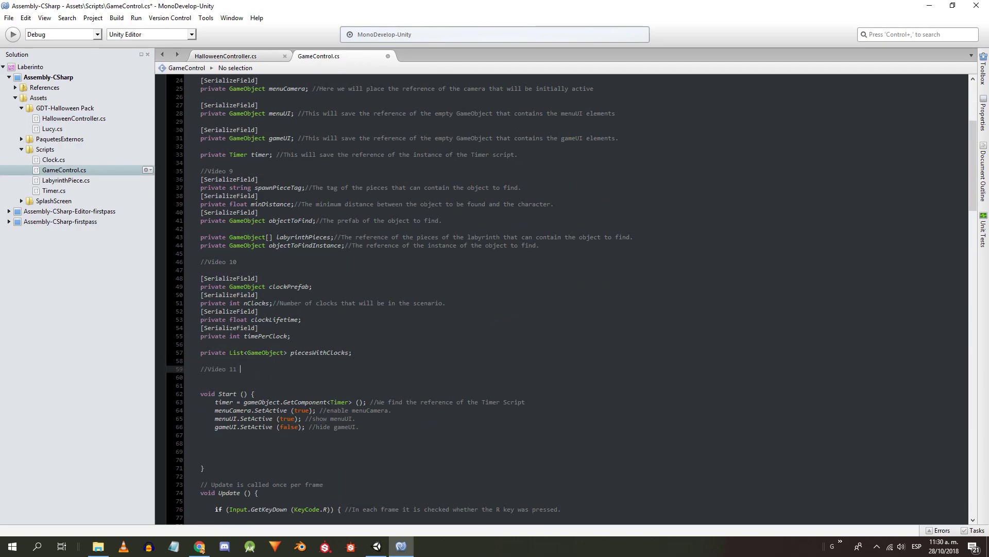
text(l)
key(Return)
key(Return)
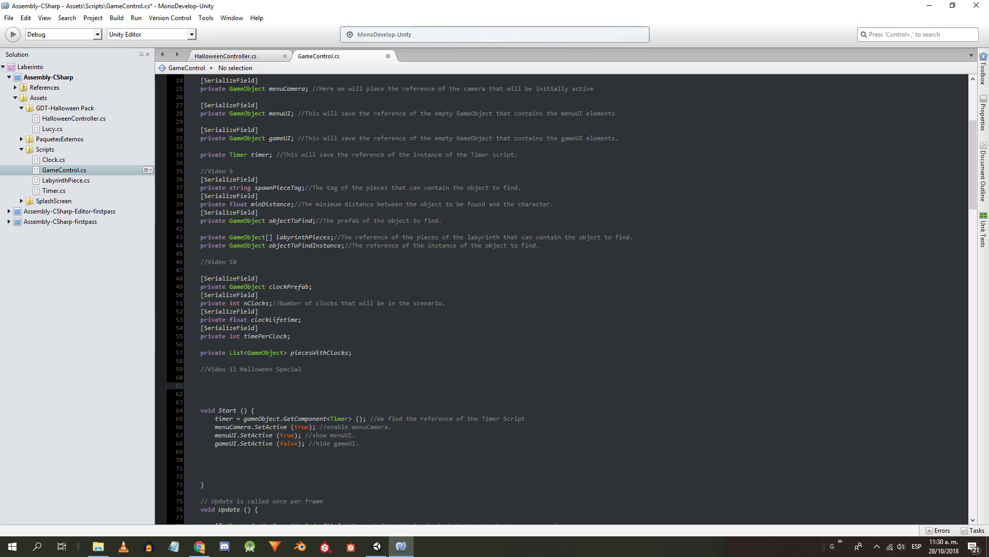
- Declare a serialized private Texture field blackTexture under the Halloween Special comment
text([])
key(Left)
text(SerializeField)
key(Right)
key(Return)
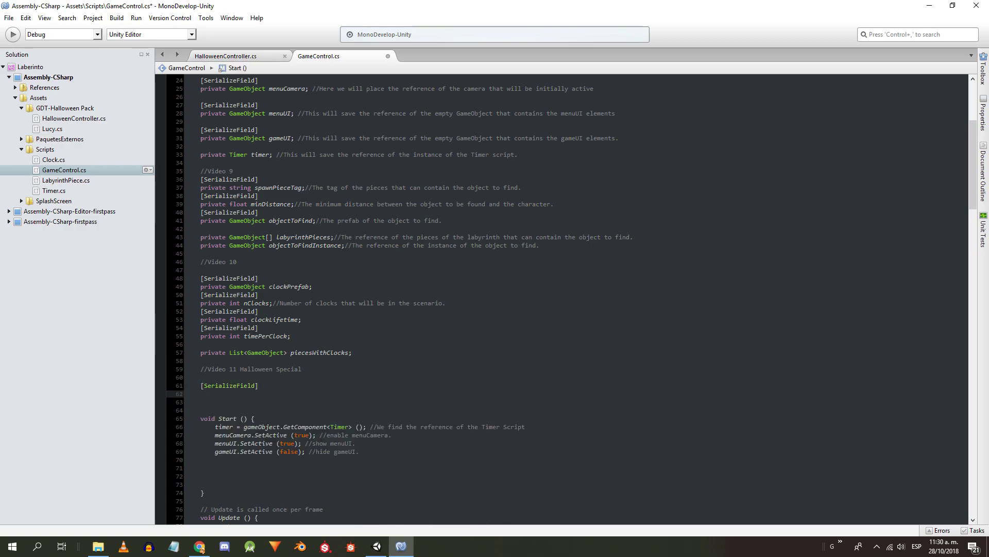
text(private Texture blackTexture;)
key(Return)
- Declare a serialized private Texture field endTexture below blackTexture
text([)
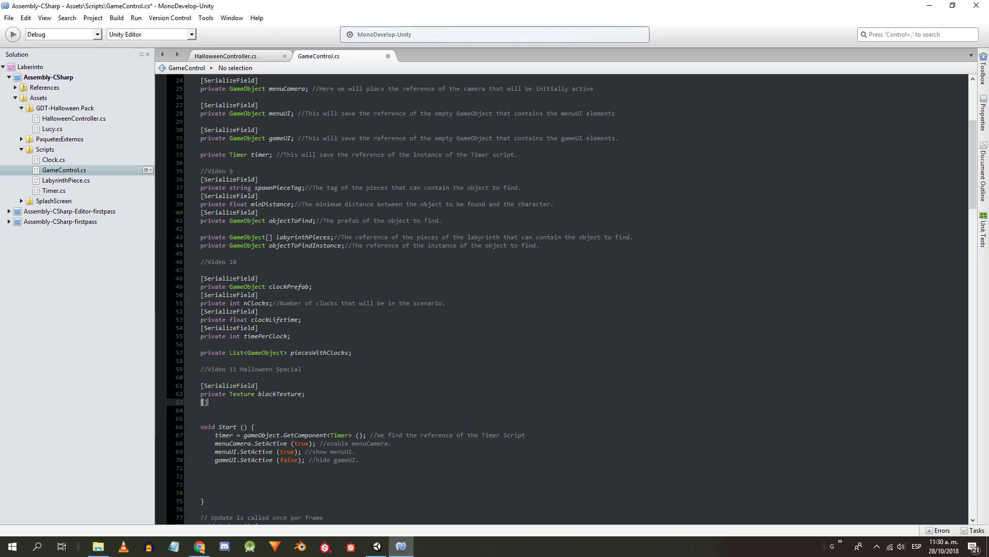
text(SerializeField])
key(Return)
text(private Texture endTexture;)
key(Return)
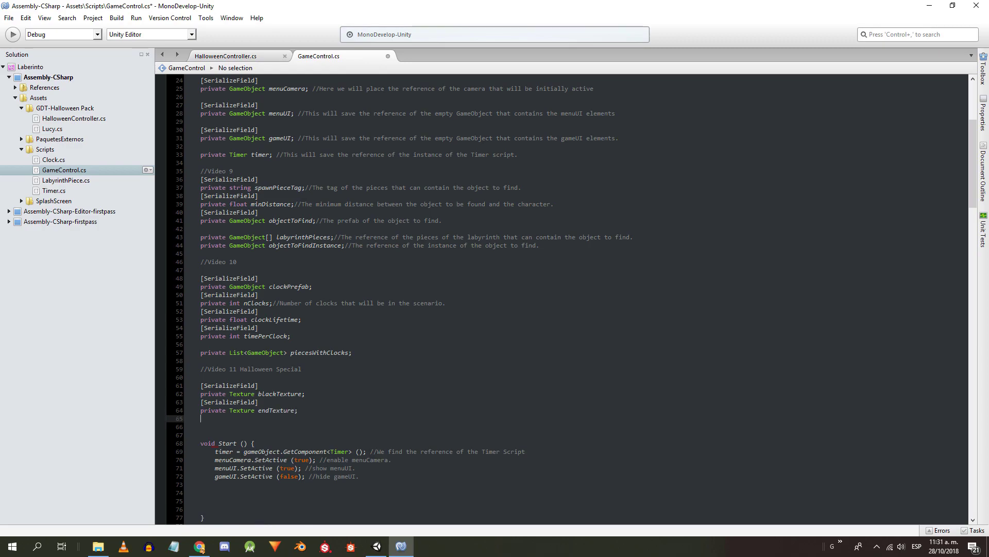
- Declare a serialized private GameObject field halloweenPedestalPrefab below endTexture
text([SerializeField])
key(Return)
text(private)
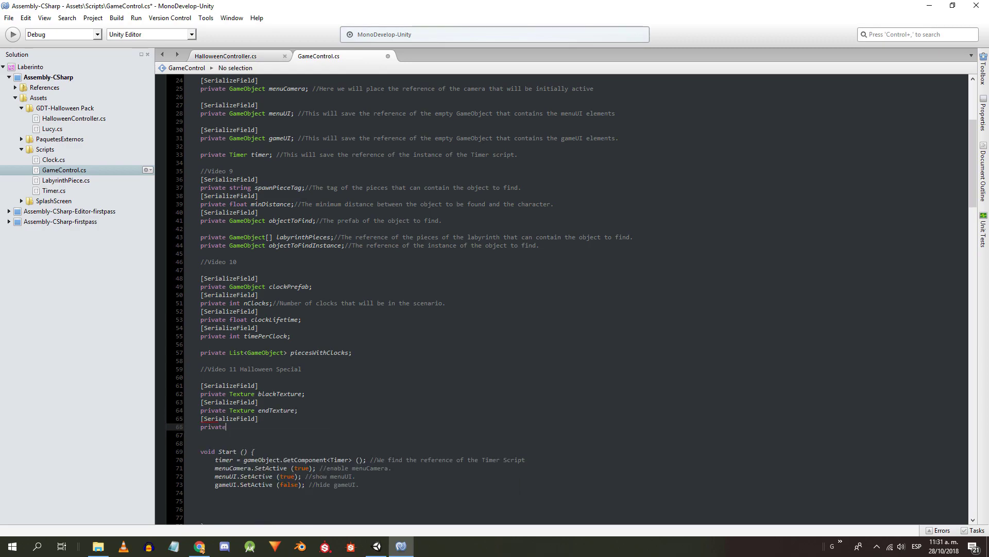
text( GameObject halloweenPedestalPref)
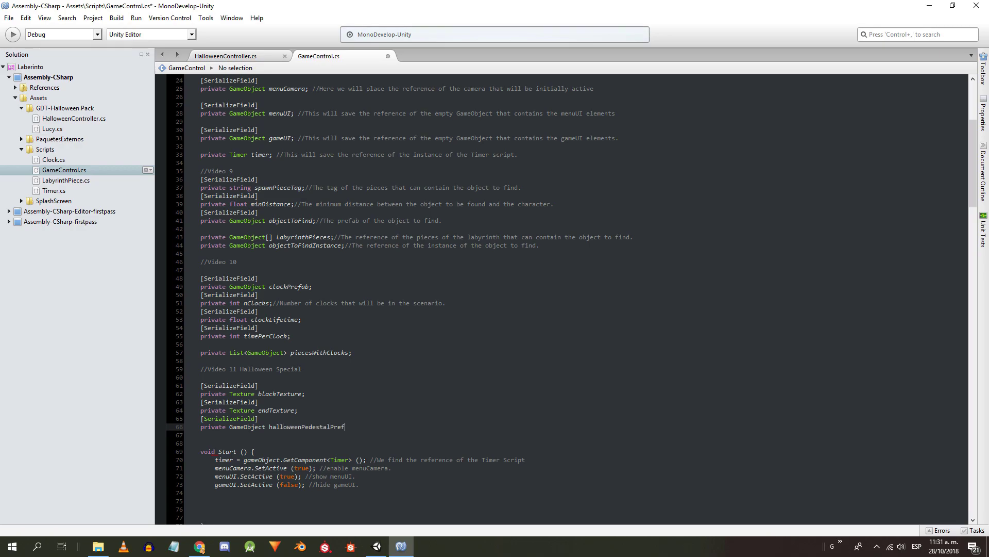
text(ab;)
key(Return)
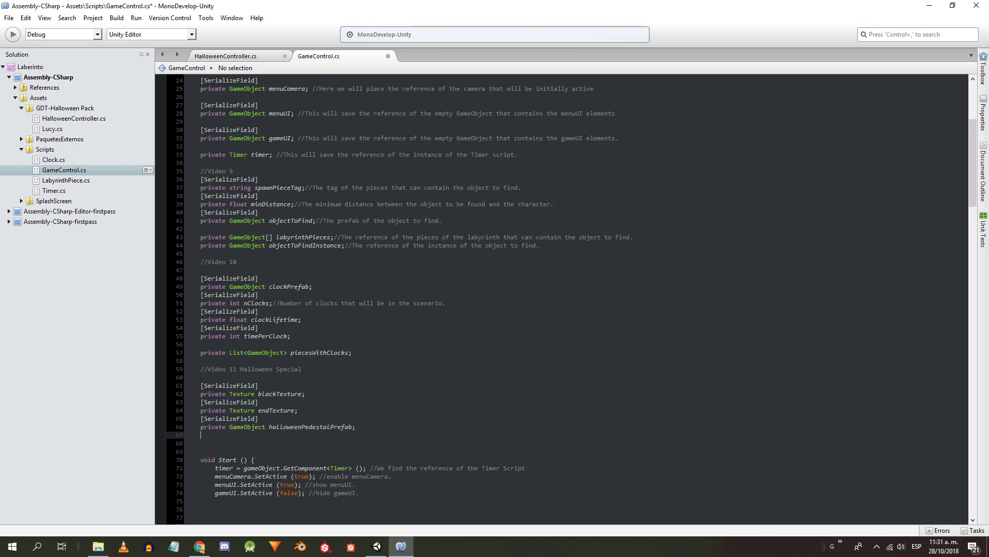
- Declare the serialized private GameObject fields mainLight and secondaryLight below halloweenPedestalPrefab
text([SerializeField])
key(Return)
text(private GameObject)
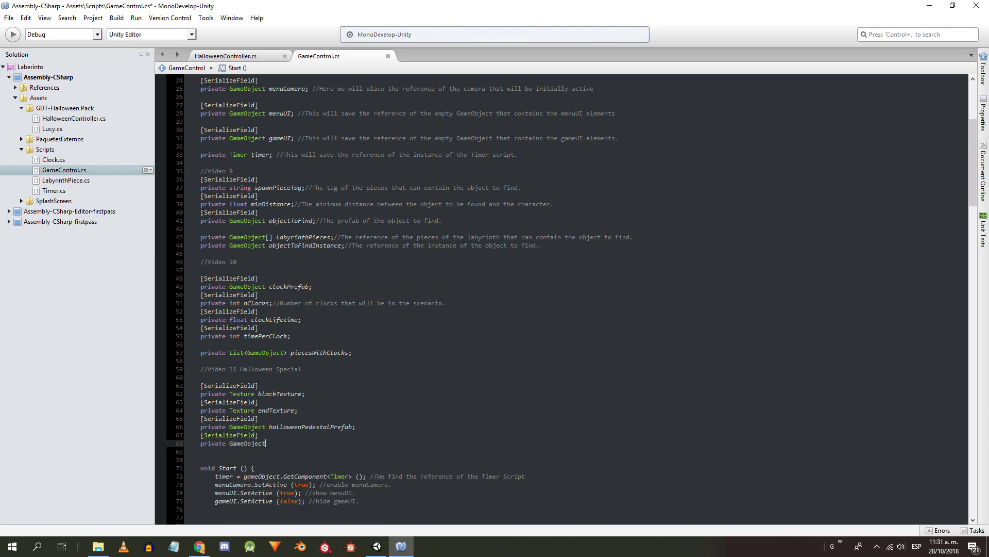
text( mainLight;)
key(Return)
text([SerializeField])
key(Return)
text(private GameObject secondaryLight;)
key(Return)
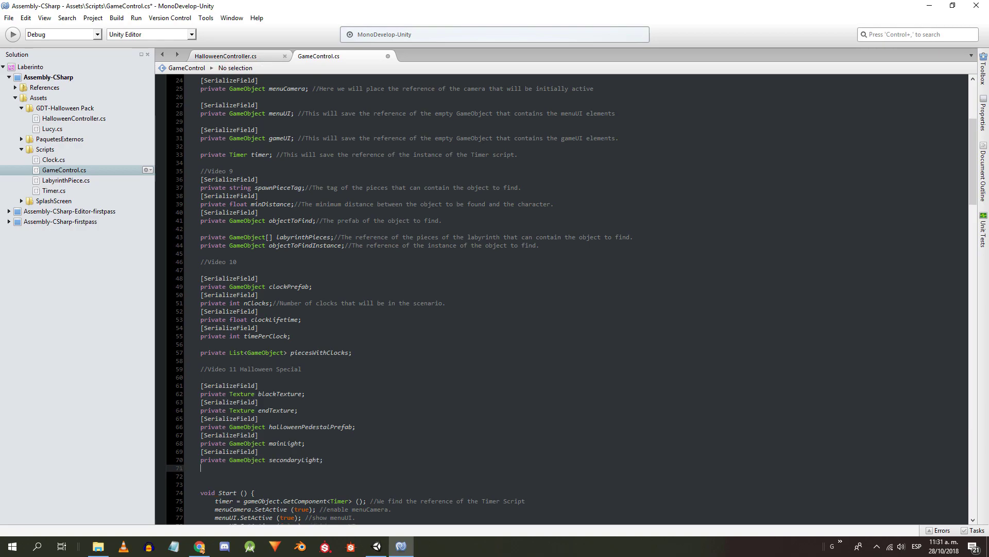
- Declare a serialized private float field mainLightIntensity below secondaryLight
text([SerializeField])
key(Return)
text(private flo)
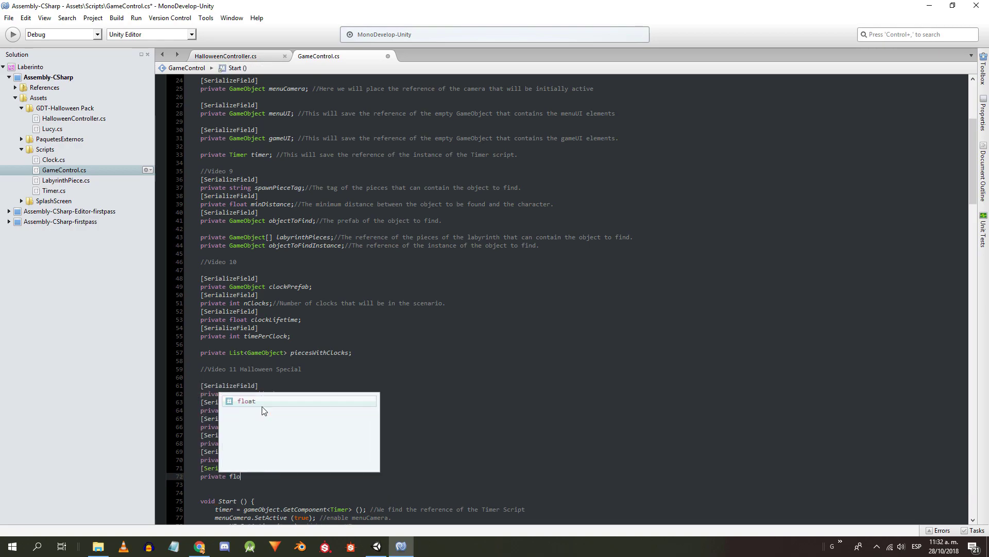
text(at mainLightIntensity;)
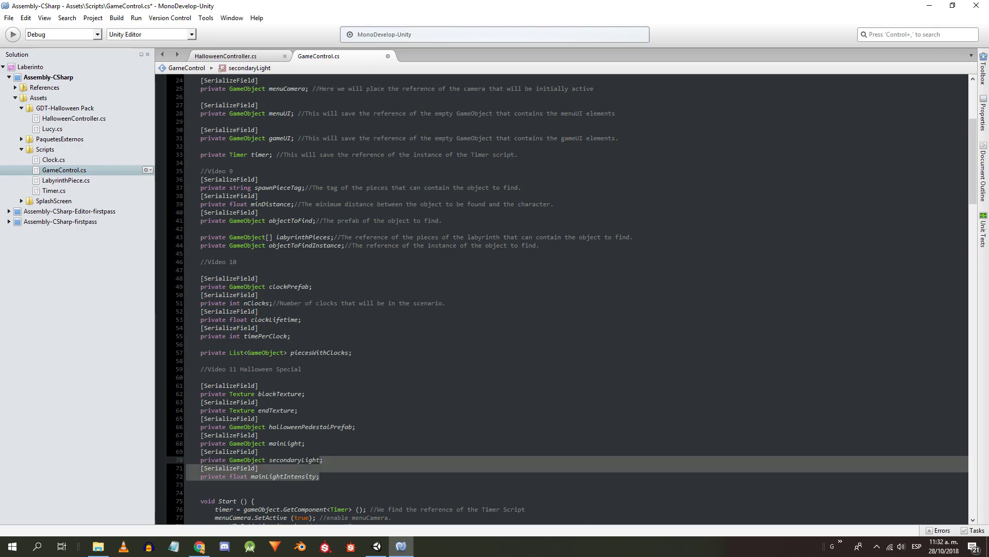
- Duplicate the serialized mainLightIntensity declaration below itself and rename the copy secondaryLightIntensity
key(Down)
text([SerializeField] 	private float mainLightIntensity;)
key(Left)
key(Left)
key(Left)
key(Left)
key(Left)
key(Left)
key(Left)
key(Left)
key(Left)
key(Left)
key(Left)
key(Left)
key(Left)
key(Left)
key(Left)
key(shift+Left)
key(shift+Left)
key(shift+Left)
key(shift+Left)
text(secondary)
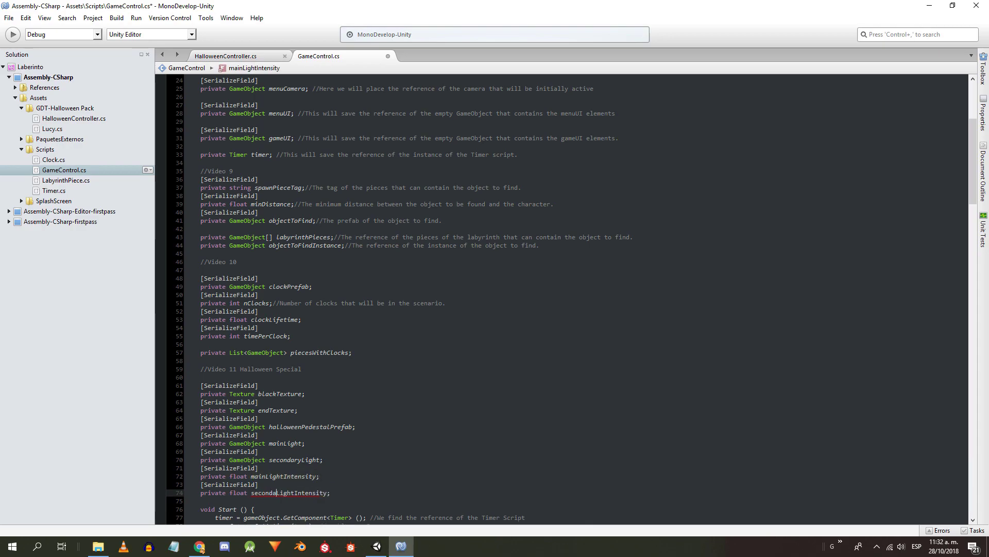
- Declare the non-serialized private GameObject variables halloweenPedestalInstance and objectToFindLabPiece, separated from the serialized fields by a blank line
scroll(567, 299, down, 6)
key(Return)
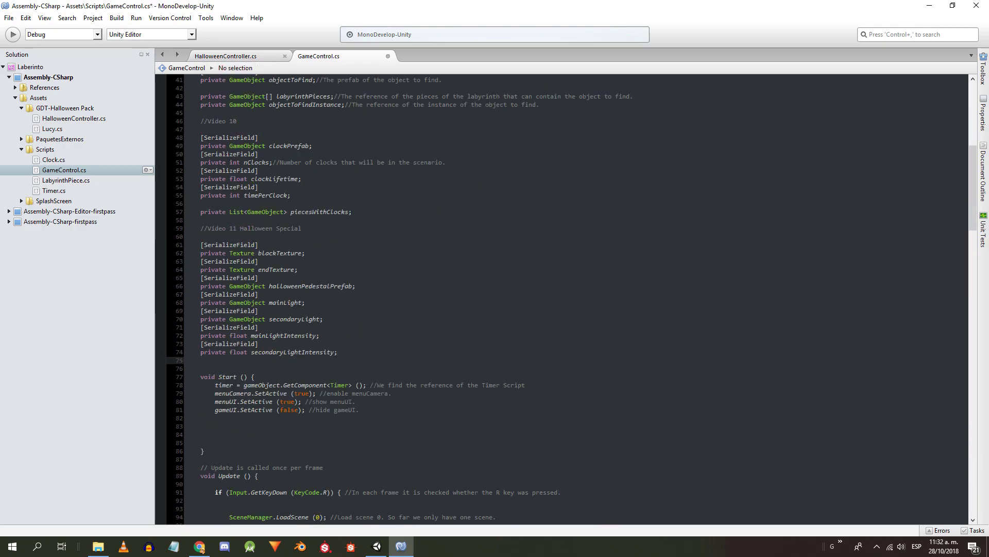
key(Return)
text(private GameObject)
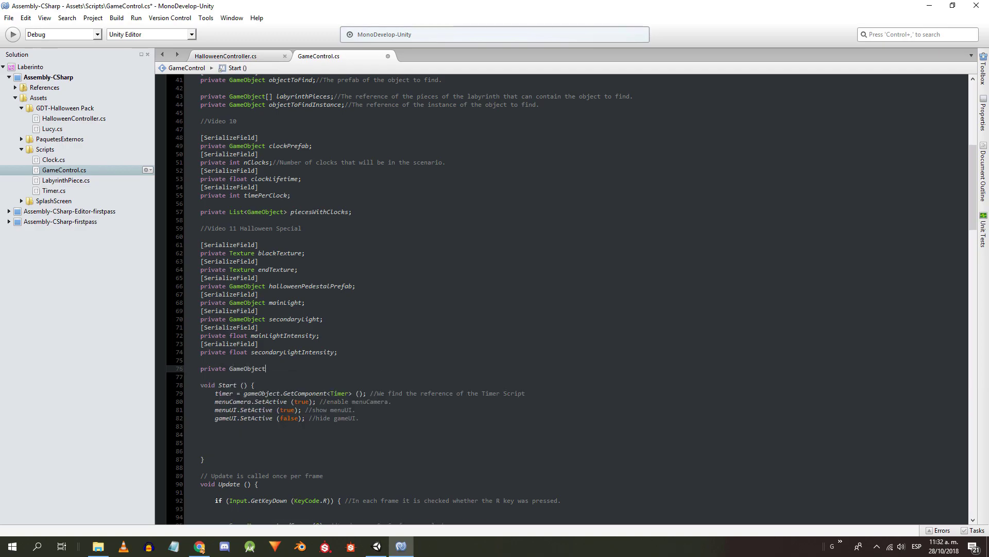
text( halloweenPedestalInstance;)
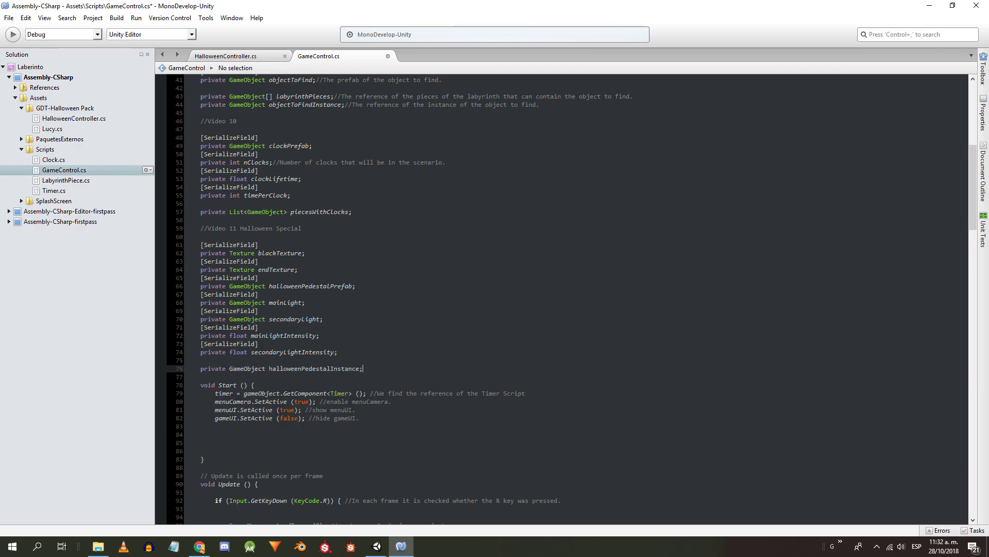
key(Return)
text(private GameObject objectT)
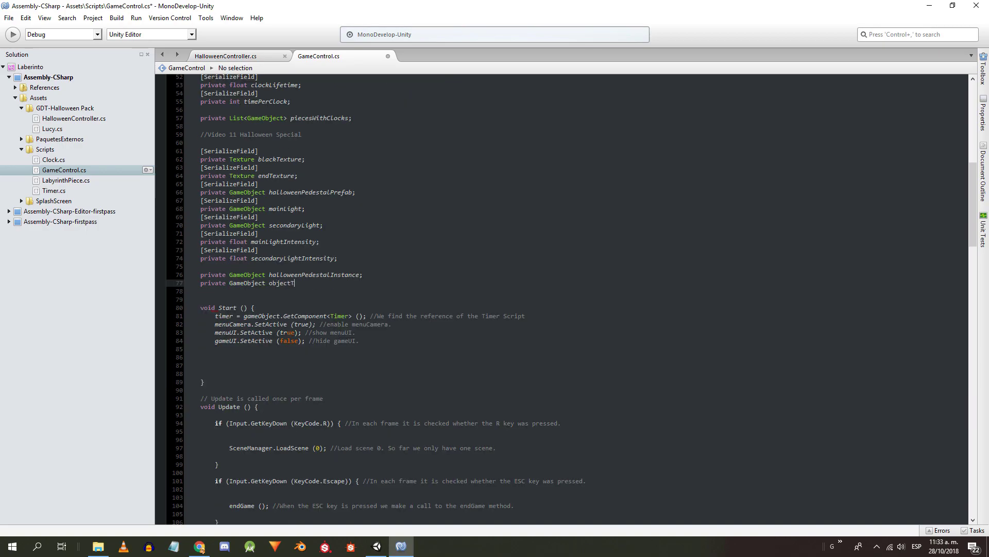
text(oFindLabPiece;)
key(Return)
- Declare a private HalloweenController variable halloweenController below objectToFindLabPiece
text(private Ha)
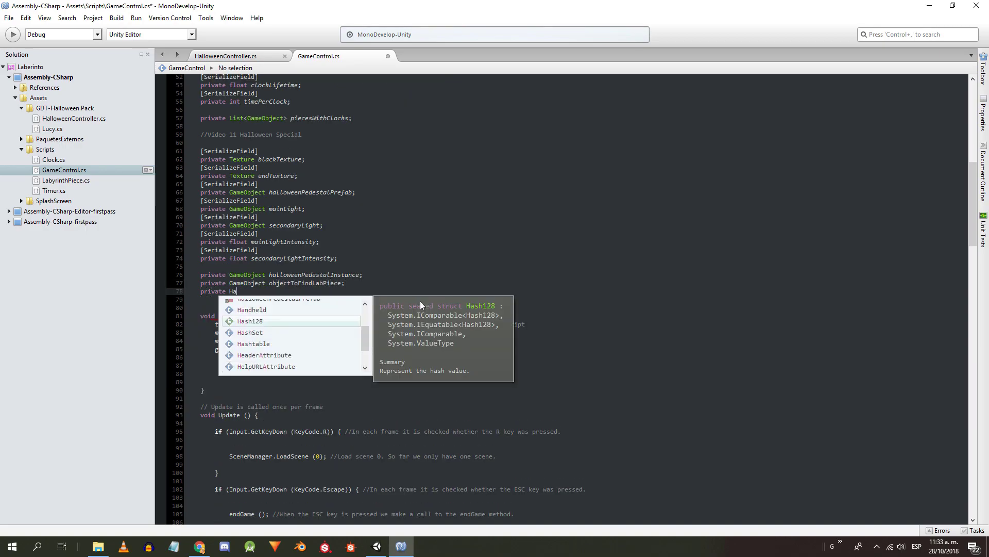
text(lloweenController halloweenController;)
key(Return)
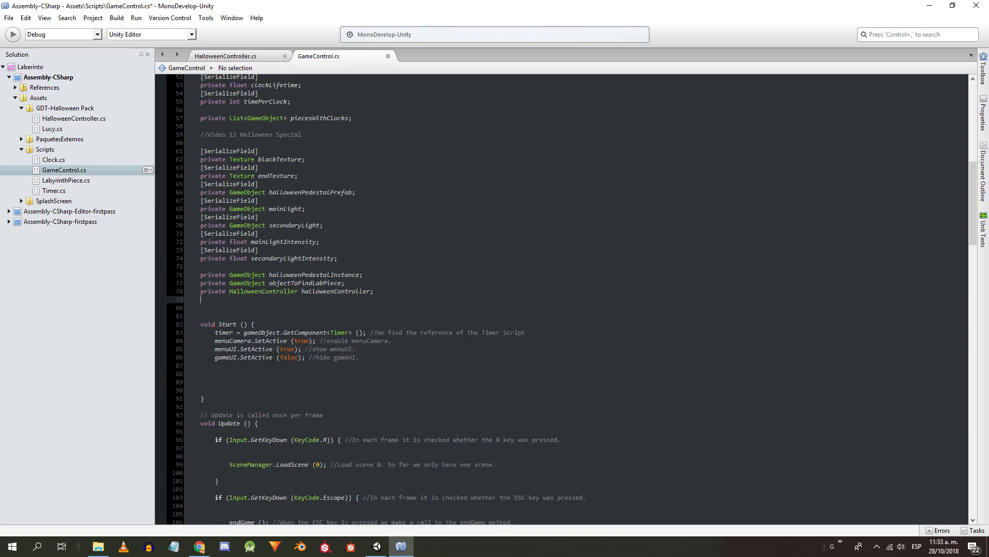
- Declare the private bool variables fadeCamera and endScreen below halloweenController and save the script
text(private bool)
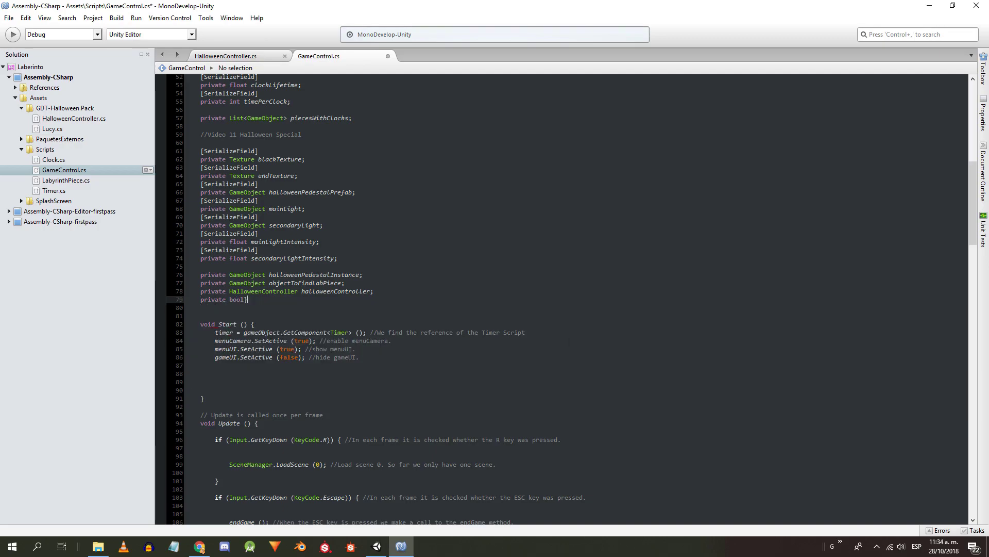
text( fadeCamera;)
key(Return)
text(priv)
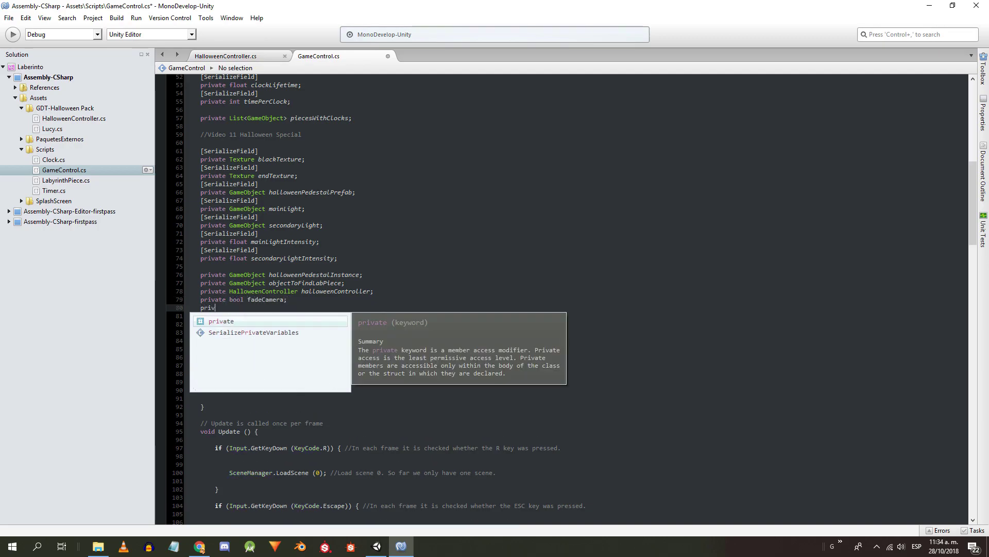
text(ate bool endScreen;)
key(ctrl+s)
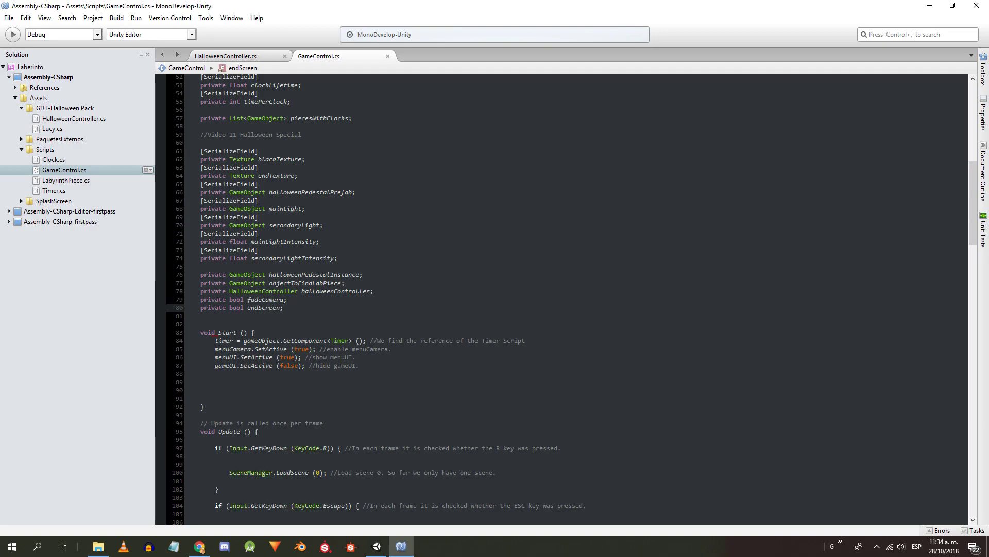
- In placeObjectToFind, assign piece to objectToFindLabPiece at the start of the minimum-distance if block and save the script
scroll(429, 348, down, 4)
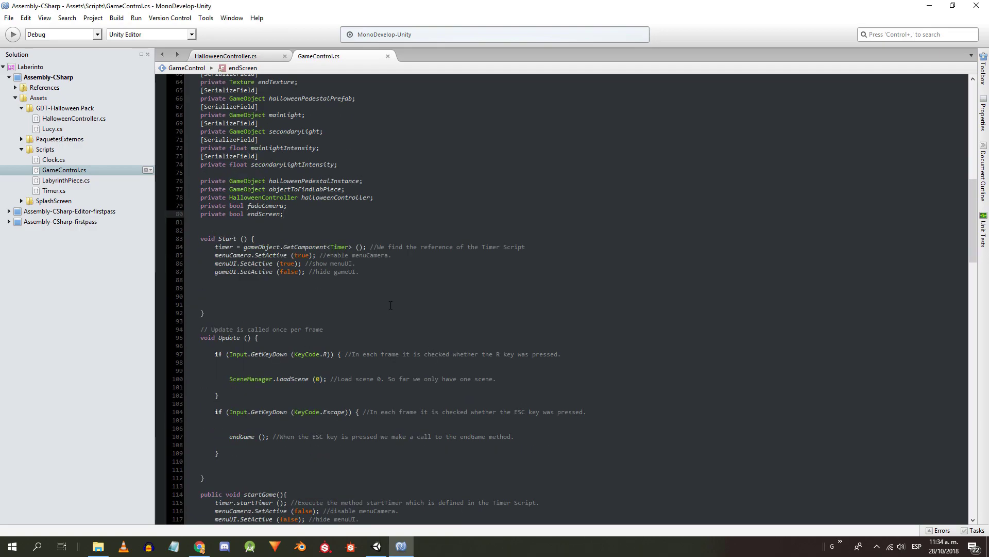
click(309, 290)
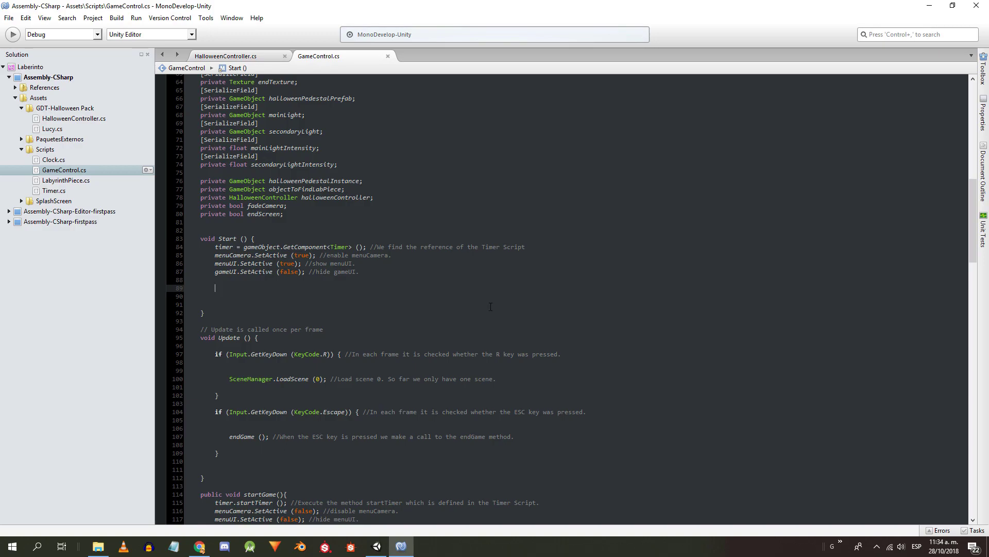
scroll(346, 311, down, 20)
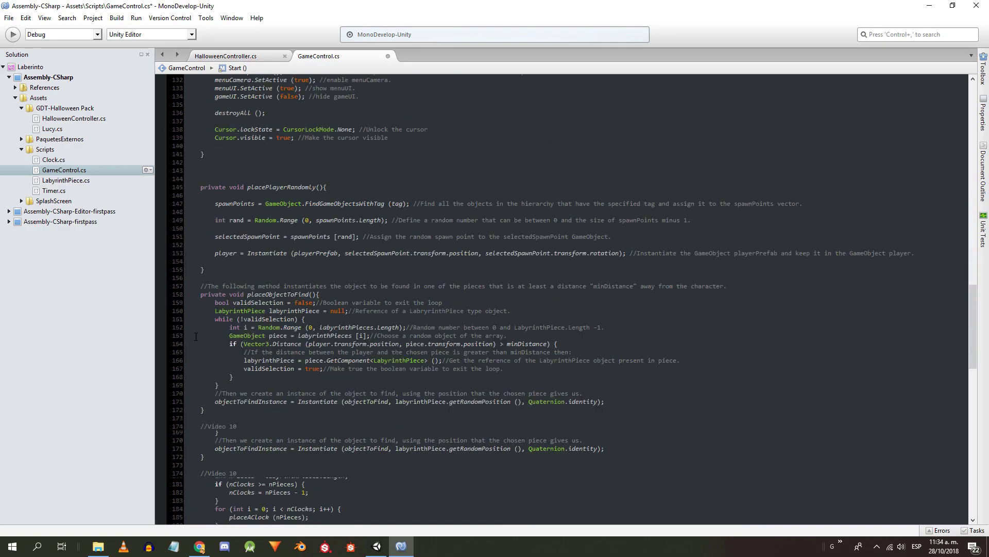
scroll(599, 320, up, 1)
double_click(280, 155)
scroll(322, 279, up, 1)
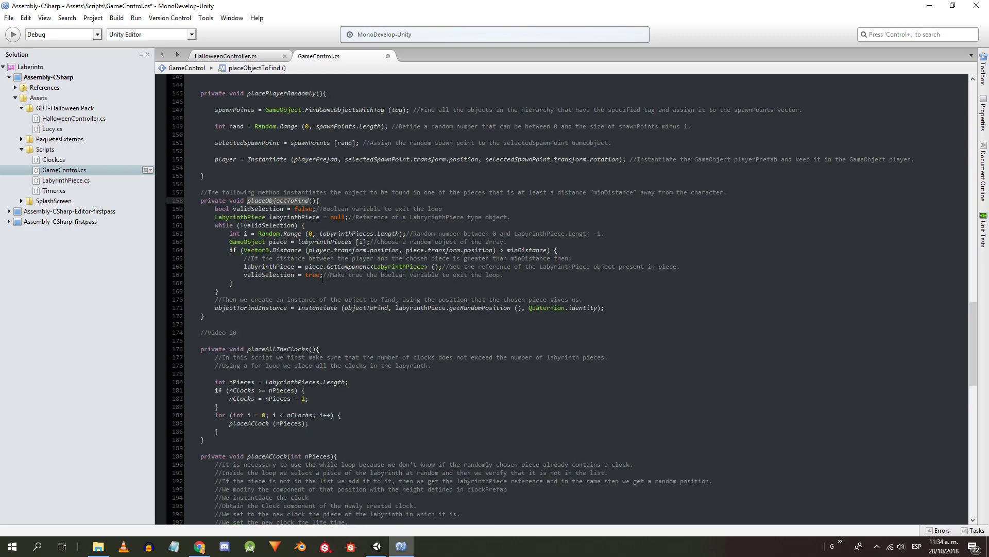
click(601, 257)
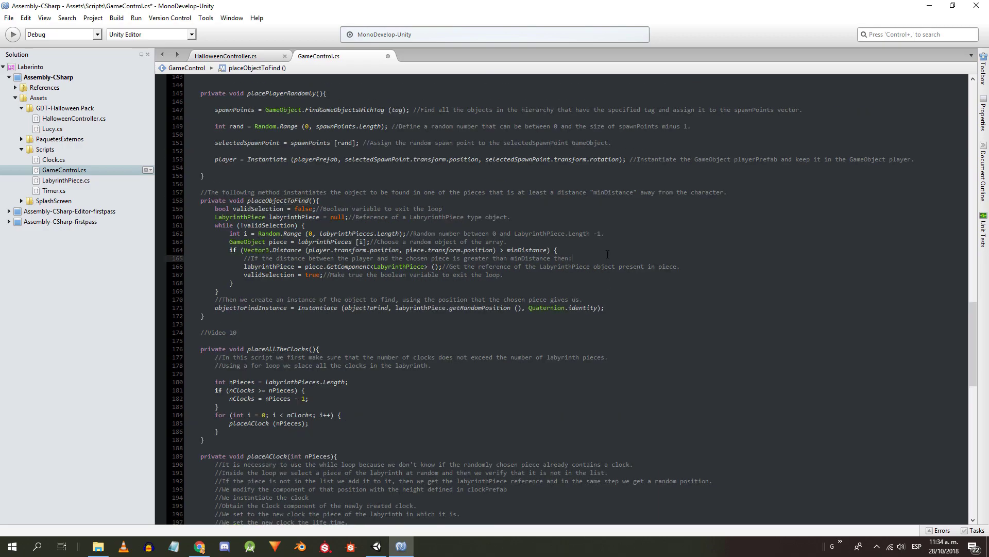
key(Return)
text(objectT)
key(Return)
text(=piece;)
key(ctrl+s)
- Add an empty private void method placeHalloweenObject() after destroyAll at the end of the GameControl class
scroll(591, 297, down, 13)
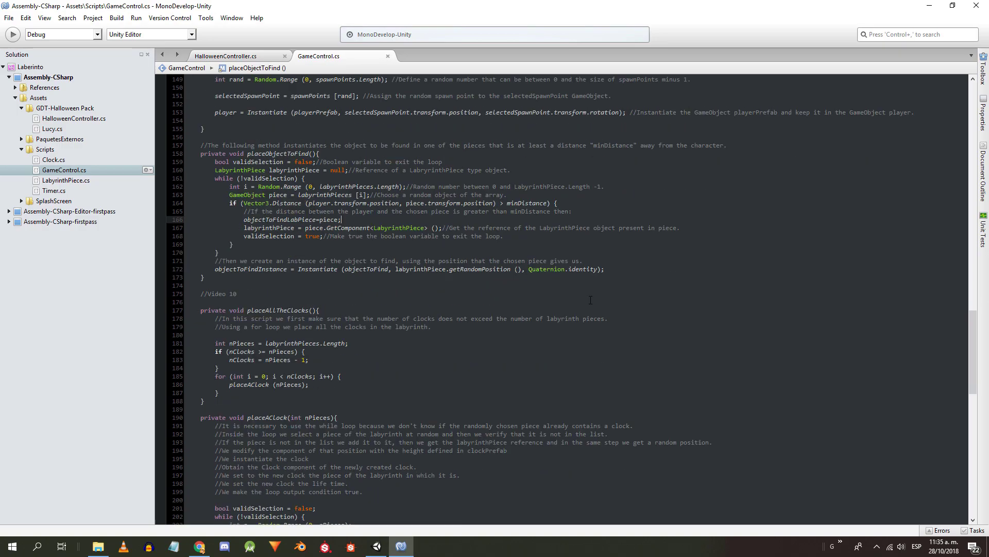
click(289, 363)
key(Return)
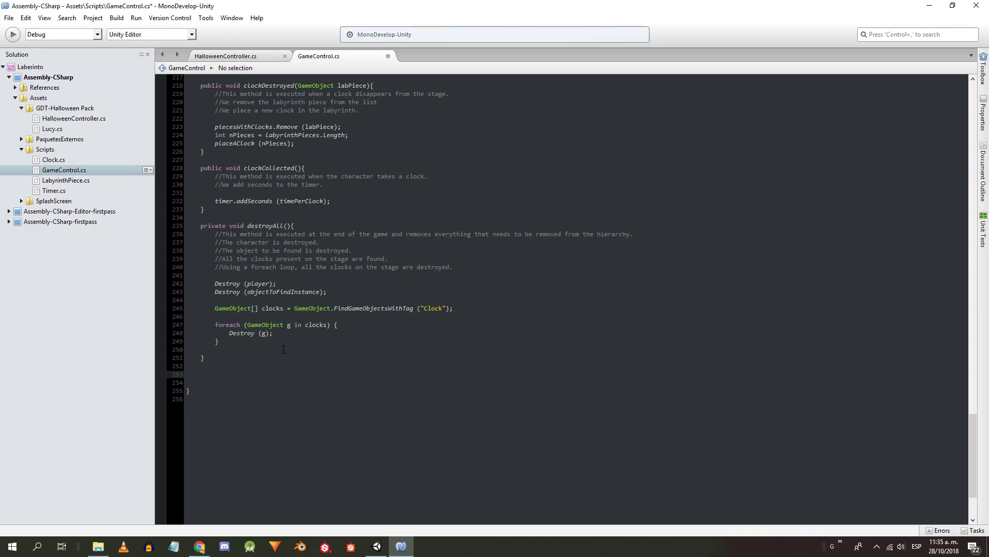
text(private void placeHalloweenObject(){)
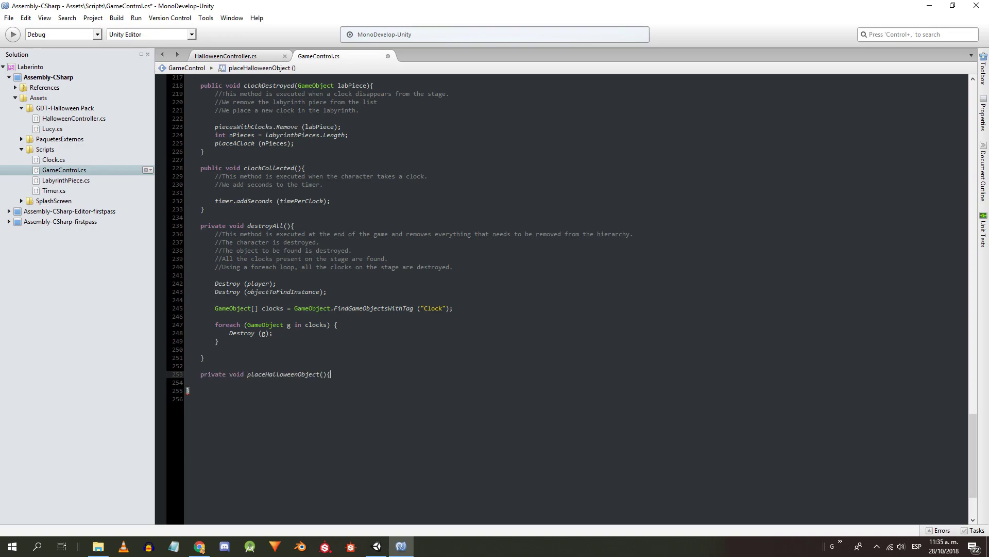
key(Return)
key(Return)
text(})
key(Return)
key(Return)
- Add an empty public void method dimLights() below placeHalloweenObject
text(pu)
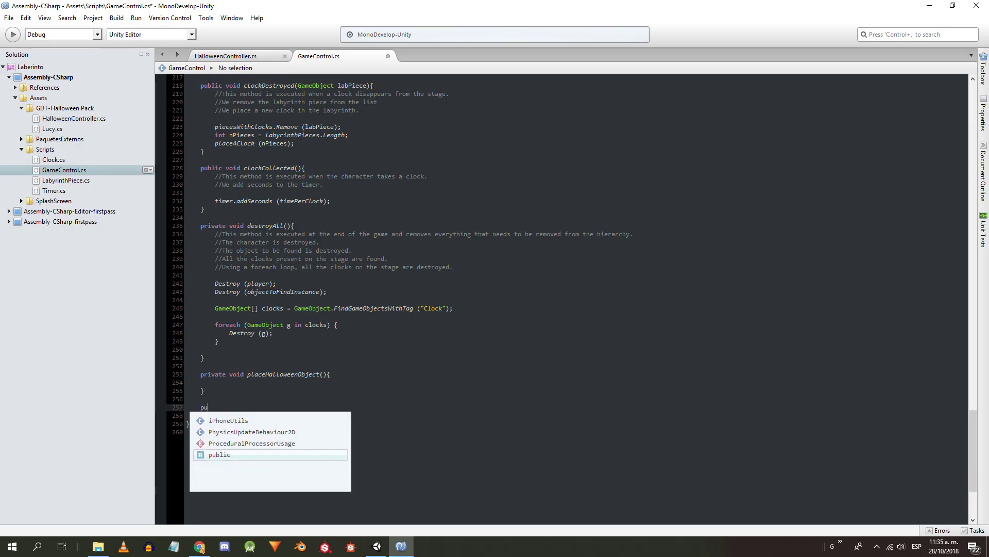
text(blic void dimLights(){)
key(Return)
key(Return)
text(})
key(Return)
key(Return)
- Add an empty public void method jumpScareEnds() below dimLights
text(public vo)
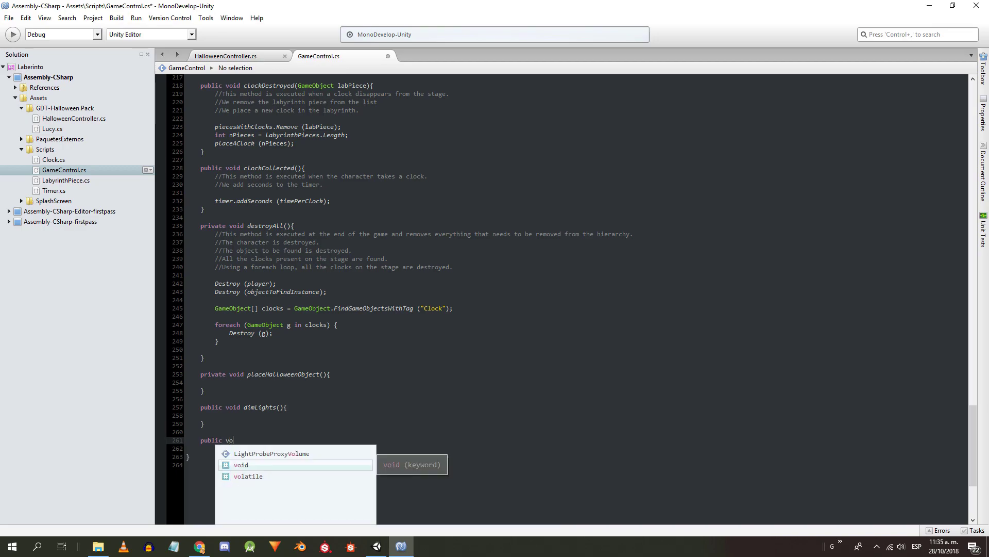
text(id jumpScare(){)
key(Return)
key(Return)
text(})
key(Up)
key(Left)
key(Left)
key(Left)
key(Left)
text(Ends)
key(Down)
key(Down)
key(Down)
key(Return)
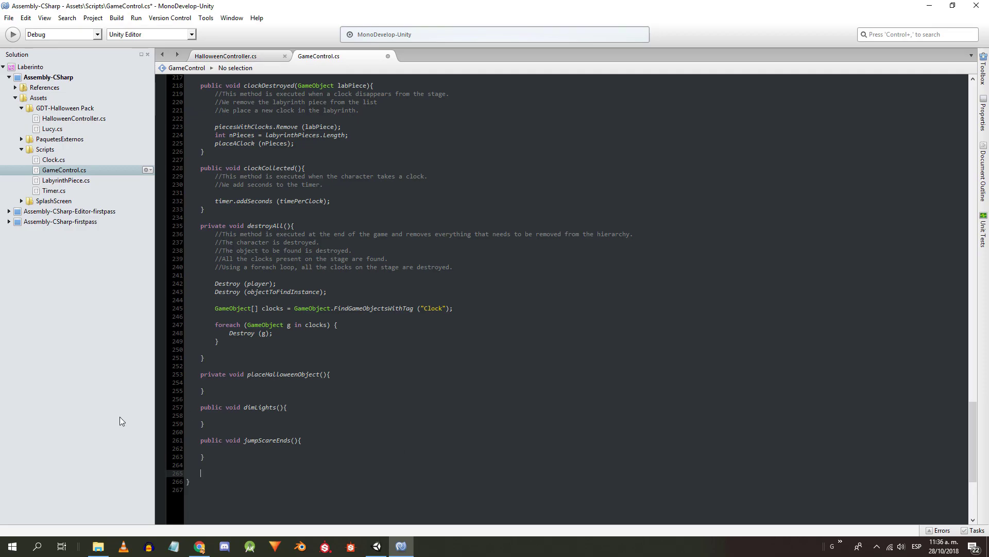
- Add an empty private void method showEndPicture() below jumpScareEnds, with spare blank lines after it
text(private void showEndPicture(){)
key(Return)
key(Return)
text(})
key(Return)
key(Return)
key(Return)
key(Return)
key(Return)
key(Return)
key(Return)
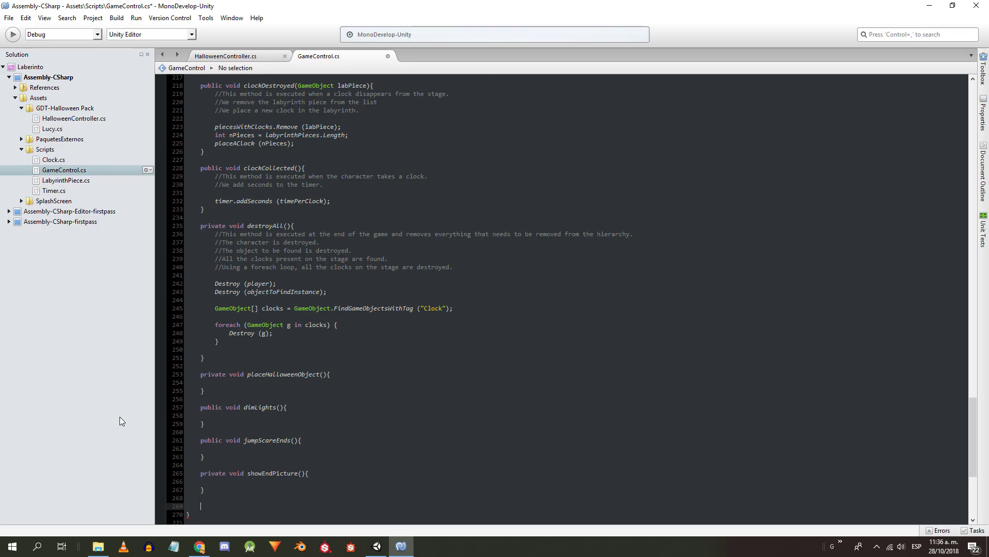
- Add an empty void OnGUI() method below showEndPicture and save the script
key(Up)
key(Up)
key(Up)
key(Up)
key(Up)
scroll(388, 321, down, 7)
text(void OnGUI(){)
key(Return)
key(Return)
key(ctrl+s)
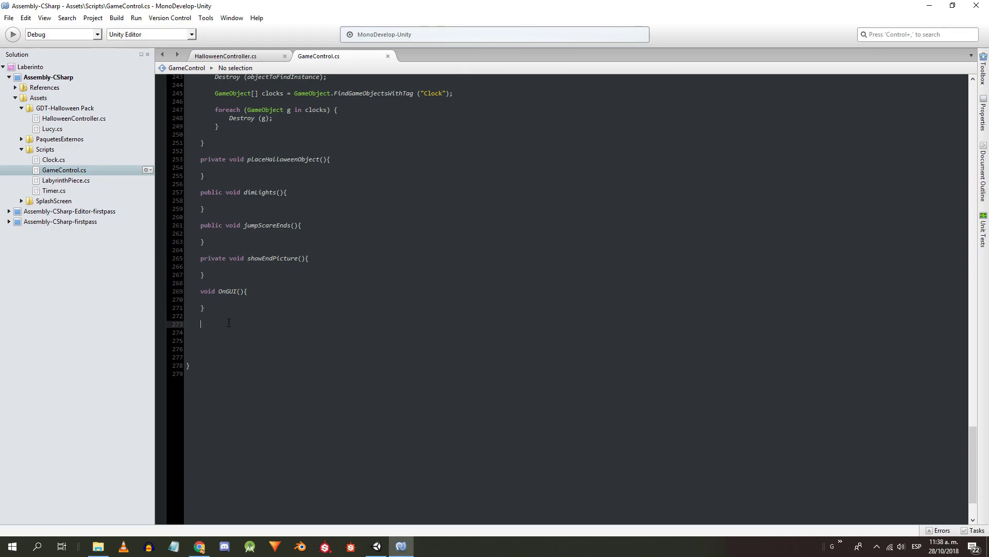
- Open Lucy.cs and declare the serialized private float fields minHeight and velocity at the start of the class
double_click(52, 128)
click(358, 118)
key(Return)
key(Return)
click(245, 127)
text([SerializeField])
key(Return)
text(private float minHeight)
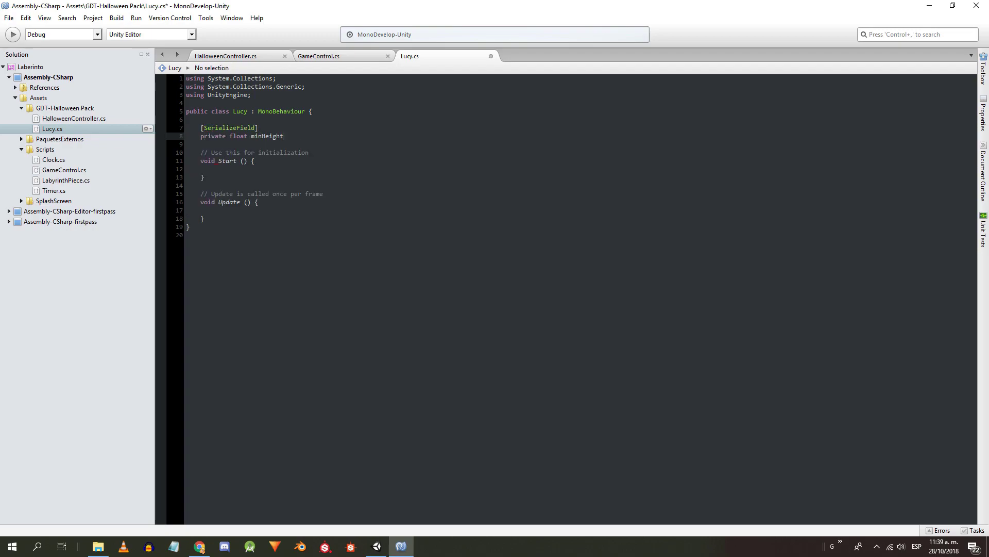
text(;)
key(Return)
text([SerializeField])
key(Return)
text(private float velocity;)
- Declare the serialized private GameObject fields evilLucy and origin below velocity
key(Return)
text([SerializeField])
key(Return)
text(private GameObject)
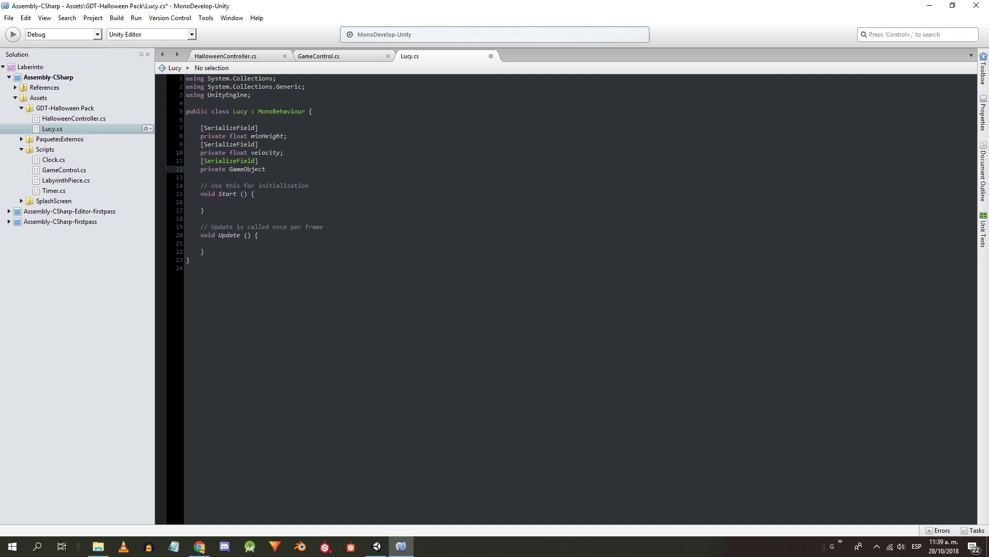
text( evilLucy;)
key(Return)
text([SerializeField])
key(Return)
text(private GameObject origin;)
- Declare the non-serialized private GameObject variables player and target after a blank line and save the script
key(Return)
key(Return)
text(private GameObject player;)
key(Return)
text(private GameObject target;)
key(ctrl+s)
- Rename Lucy's Update method to FixedUpdate and remove the comment above it
click(267, 286)
click(219, 276)
text(Fixed)
click(307, 268)
key(BackSpace)
- Add an empty void OnTriggerEnter(Collider col) method below FixedUpdate
click(265, 286)
key(Return)
key(Return)
key(Return)
key(Return)
key(Return)
key(Return)
click(219, 294)
key(Return)
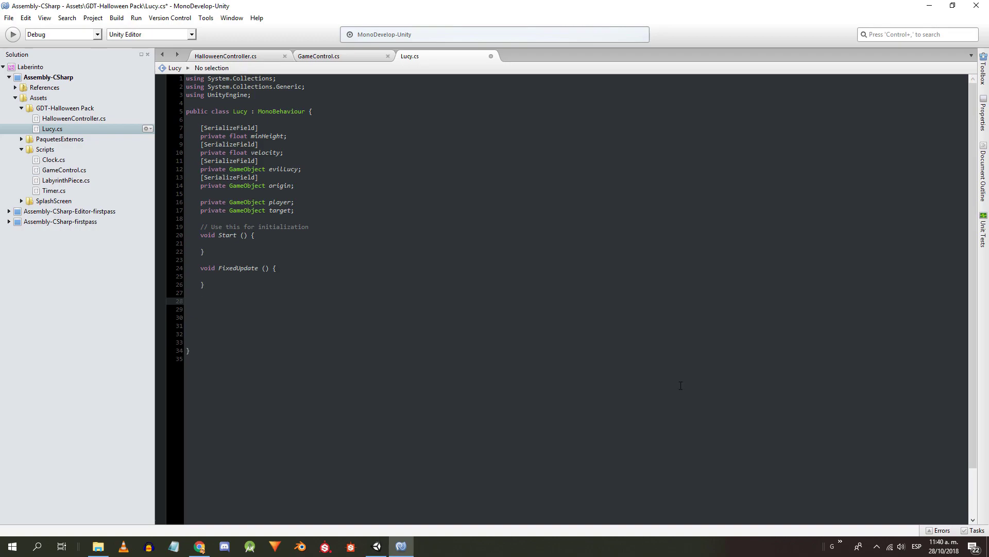
text(Collider col){)
key(Return)
key(Down)
key(Return)
- Add an empty private void method LucyHasReturned() below OnTriggerEnter, remove the surplus blank lines and save the script
text(private void Lucy)
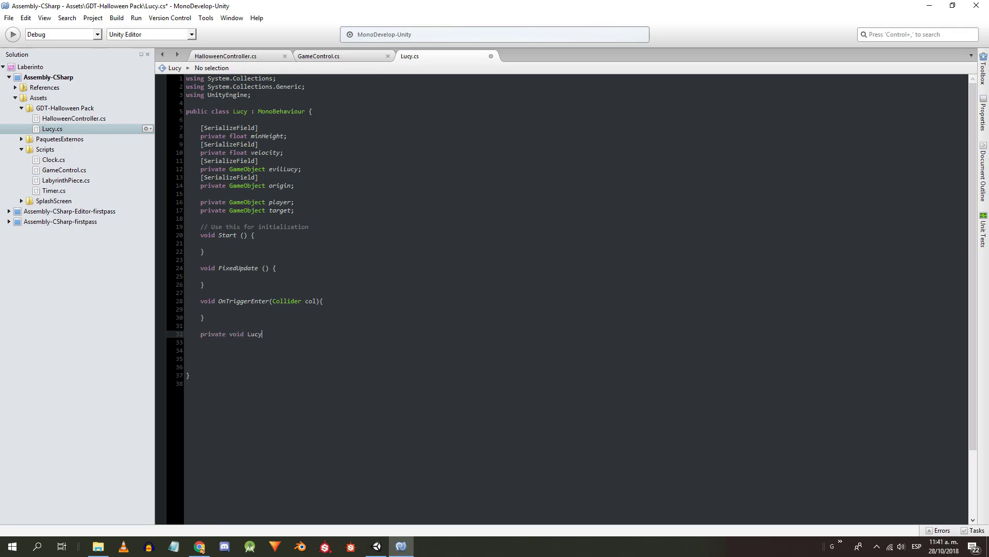
text(HasReturned(){)
key(Return)
key(Return)
text(})
key(Down)
key(Down)
key(Down)
key(BackSpace)
key(BackSpace)
key(BackSpace)
key(ctrl+s)
- Switch to Unity, frame the PedestalHalloween object in the scene and expand its children
key(alt+Tab)
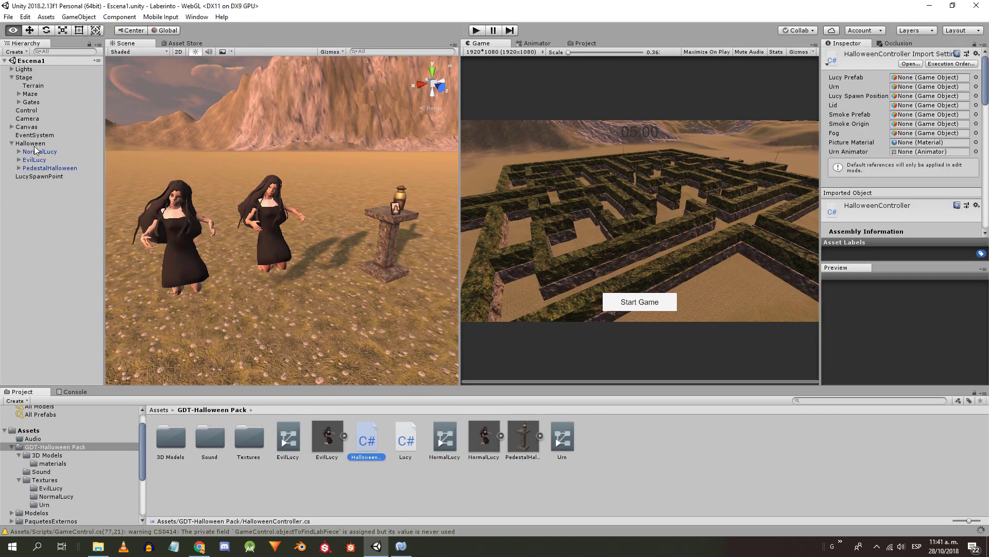
double_click(59, 166)
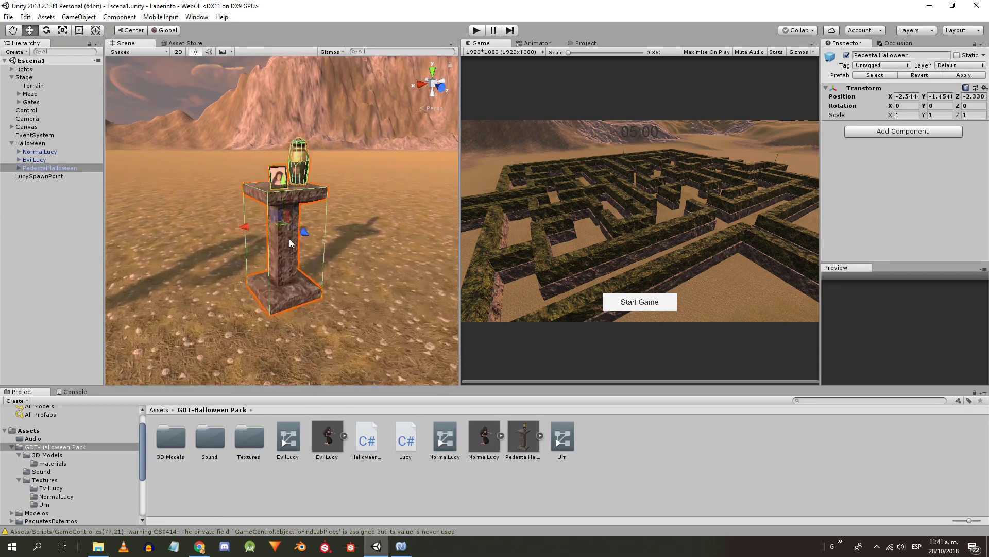
key(Right)
- Add the DustStormMobile prefab from Standard Assets/ParticleSystems/Prefabs to the scene as a child of PedestalHalloween
scroll(87, 486, down, 1)
click(86, 489)
scroll(67, 492, down, 2)
click(45, 503)
double_click(280, 438)
double_click(198, 442)
click(249, 437)
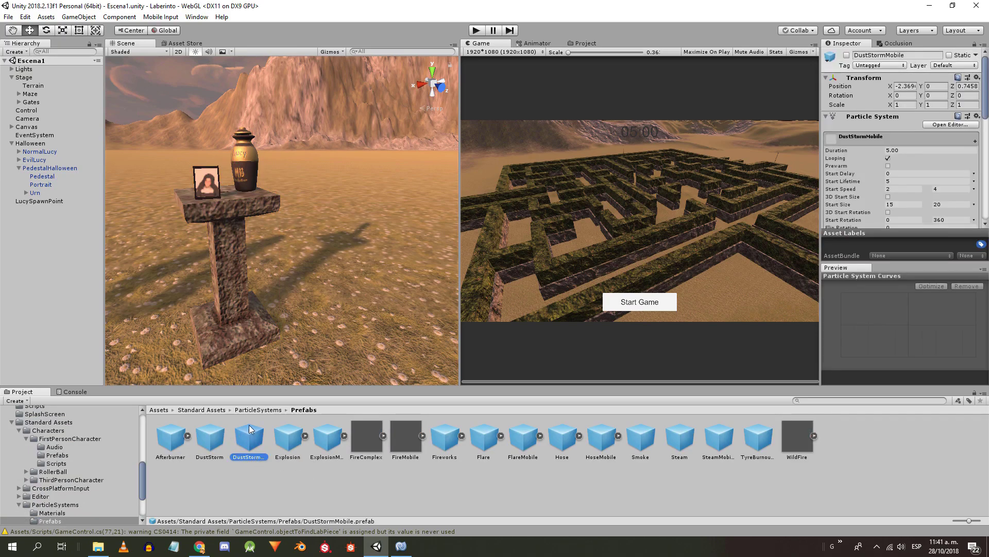
drag(151, 312, 52, 172)
- Set DustStormMobile's particle duration to 10, start lifetime to 30 and the first start size value to 80
mouse_move(260, 186)
right_down()
mouse_move(277, 180)
mouse_move(271, 201)
right_up()
scroll(271, 201, down, 8)
double_click(62, 177)
double_click(889, 161)
text(10)
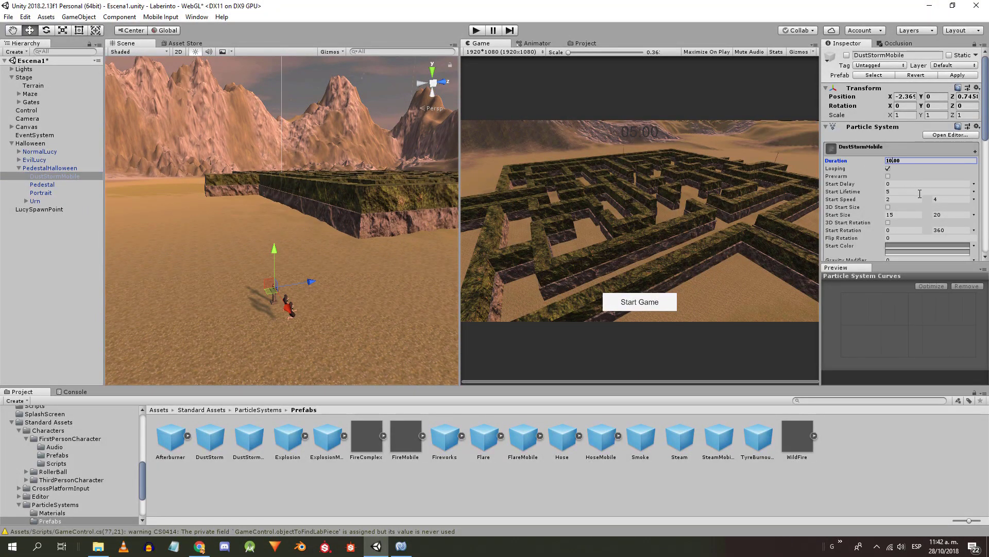
double_click(914, 191)
text(30)
key(Tab)
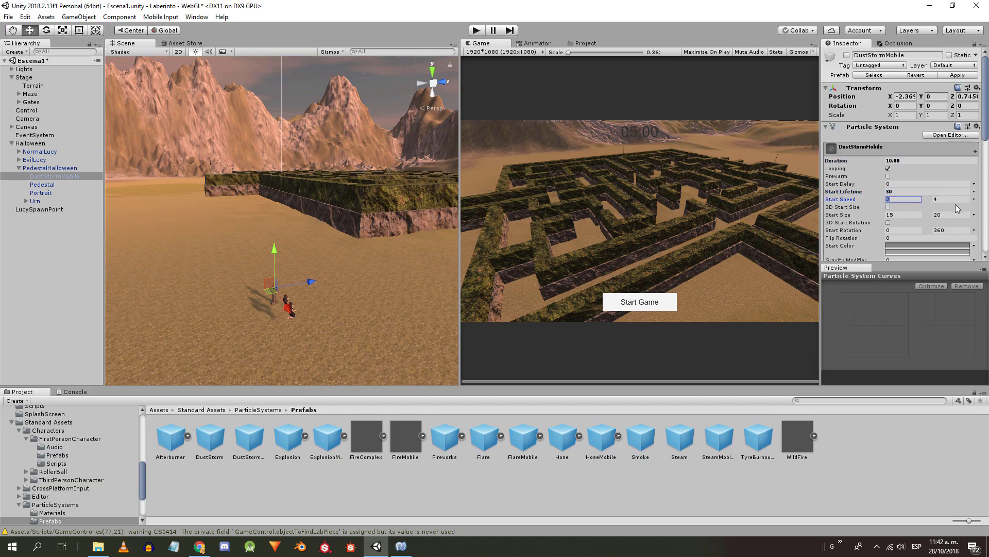
key(Tab)
text(80)
- Set the two start colours of DustStormMobile's particles to a dark purple and a light purple
scroll(947, 217, down, 2)
click(927, 215)
click(59, 146)
drag(59, 146, 64, 146)
drag(82, 112, 83, 105)
click(898, 222)
mouse_move(59, 87)
mouse_down()
mouse_move(88, 82)
mouse_move(61, 81)
mouse_up()
scroll(289, 224, down, 1)
click(299, 221)
scroll(913, 200, down, 3)
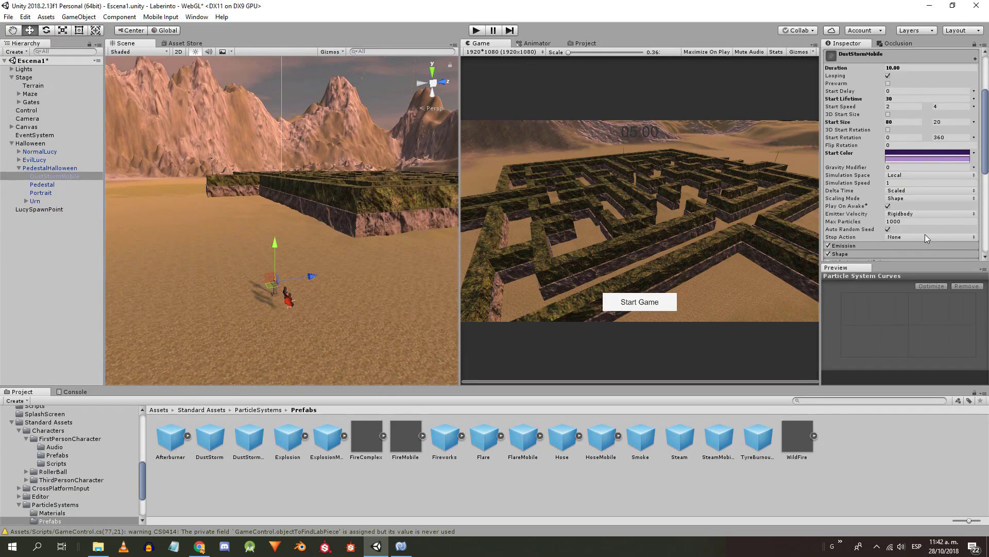
scroll(858, 181, up, 5)
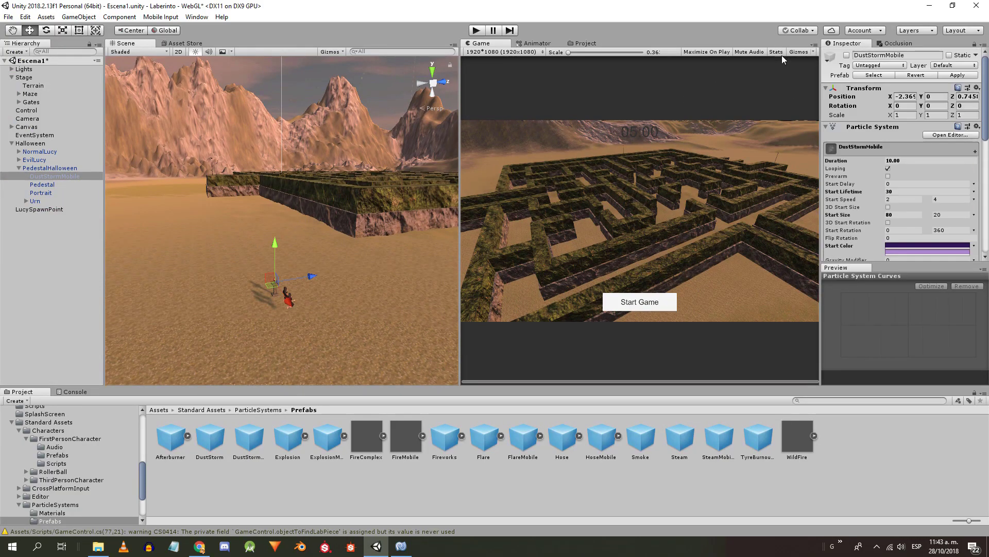
- Activate DustStormMobile and move PedestalHalloween into the maze within the camera's view, to about X -95.5 and Z 76.7
click(847, 56)
middle_drag(285, 174, 292, 187)
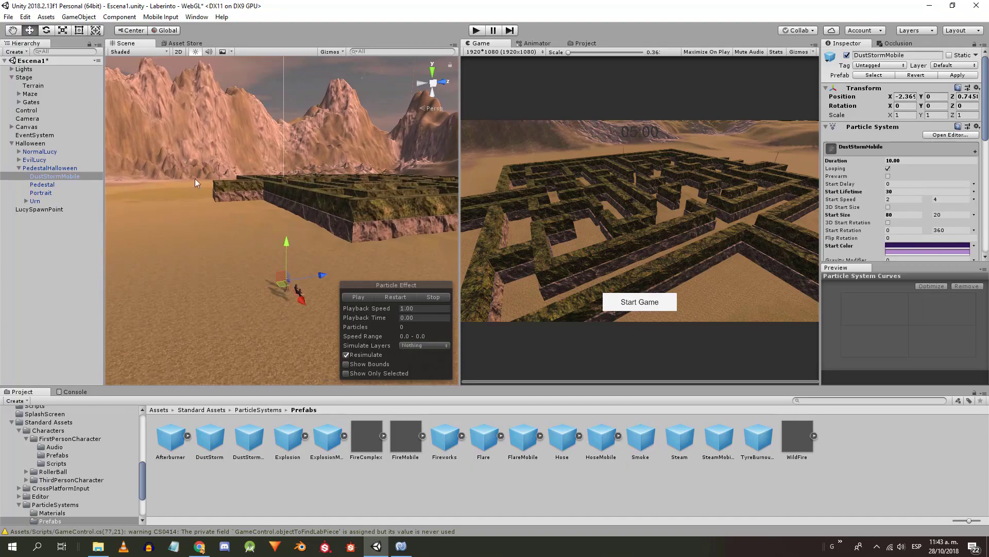
click(51, 169)
middle_drag(116, 288, 134, 316)
middle_drag(397, 243, 343, 268)
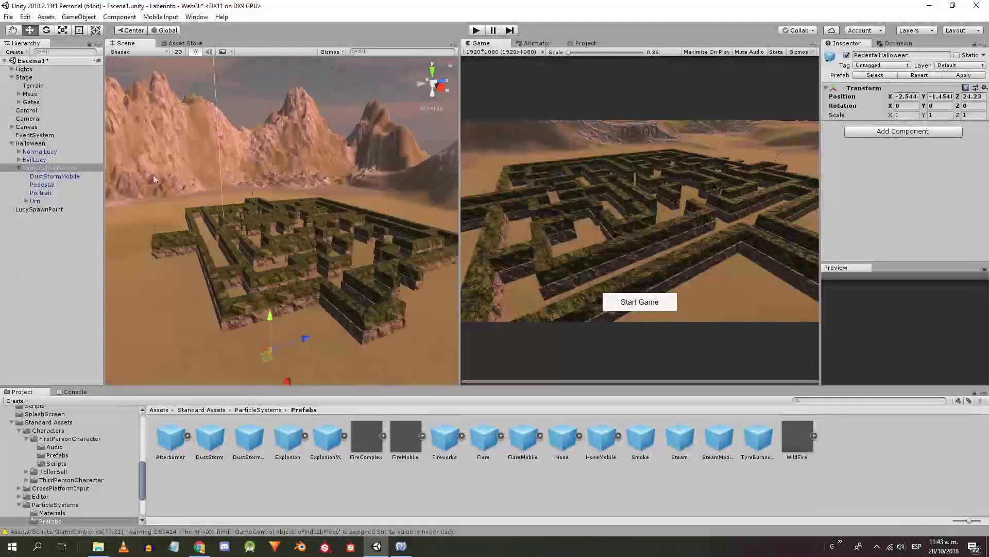
click(26, 119)
right_drag(227, 232, 302, 252)
double_click(27, 119)
right_drag(237, 201, 293, 186)
click(42, 168)
drag(404, 234, 334, 217)
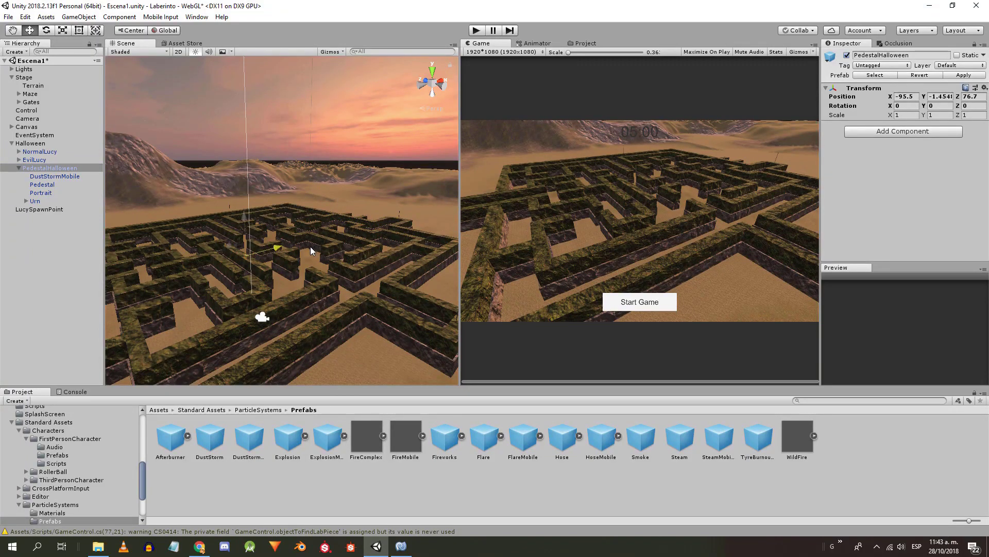
- Enable the DustStormMobile object and run the game to preview its fog over the maze
click(51, 176)
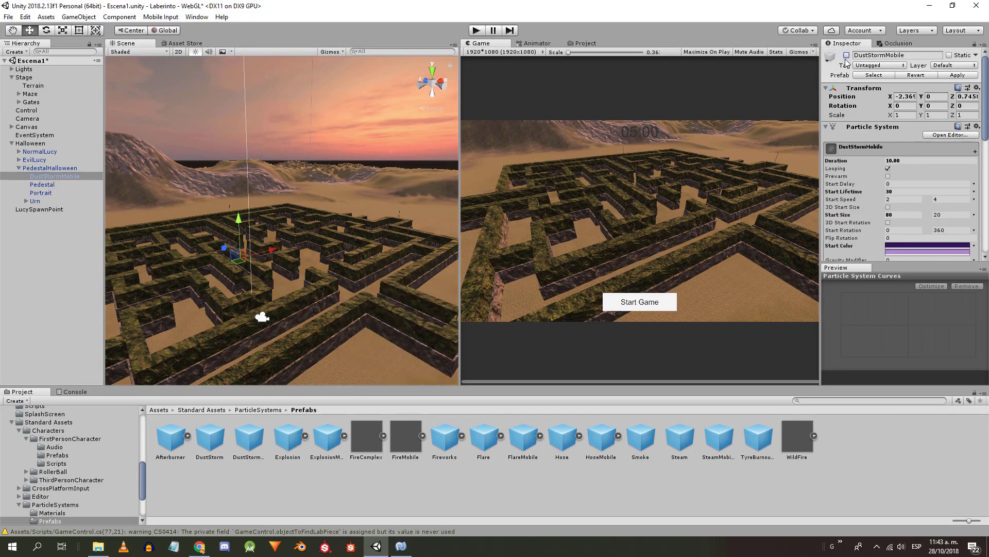
click(369, 296)
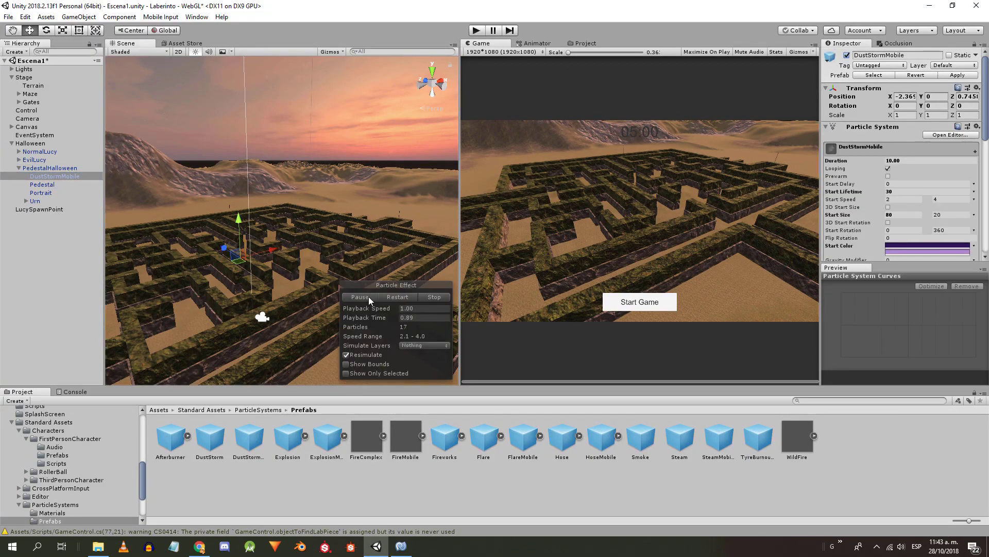
click(477, 31)
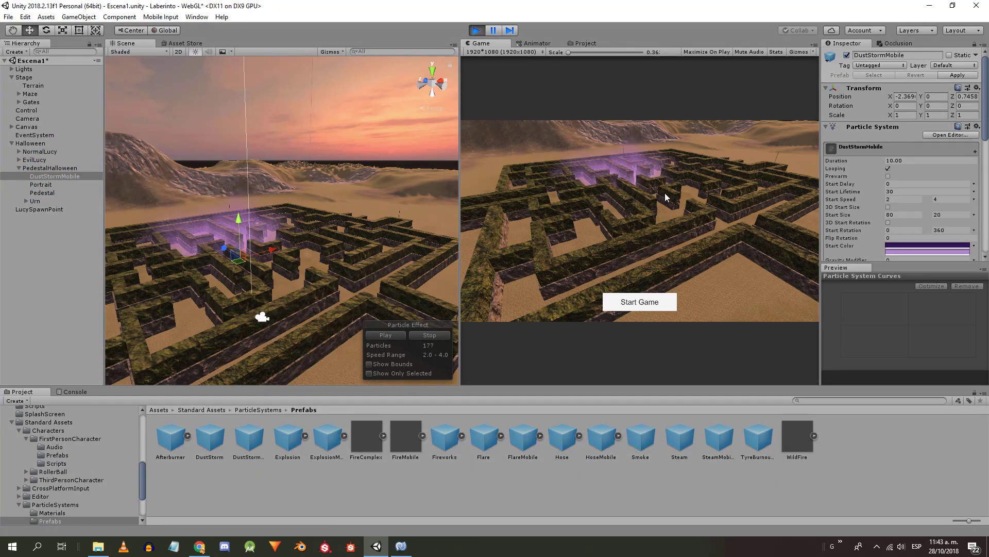
click(478, 31)
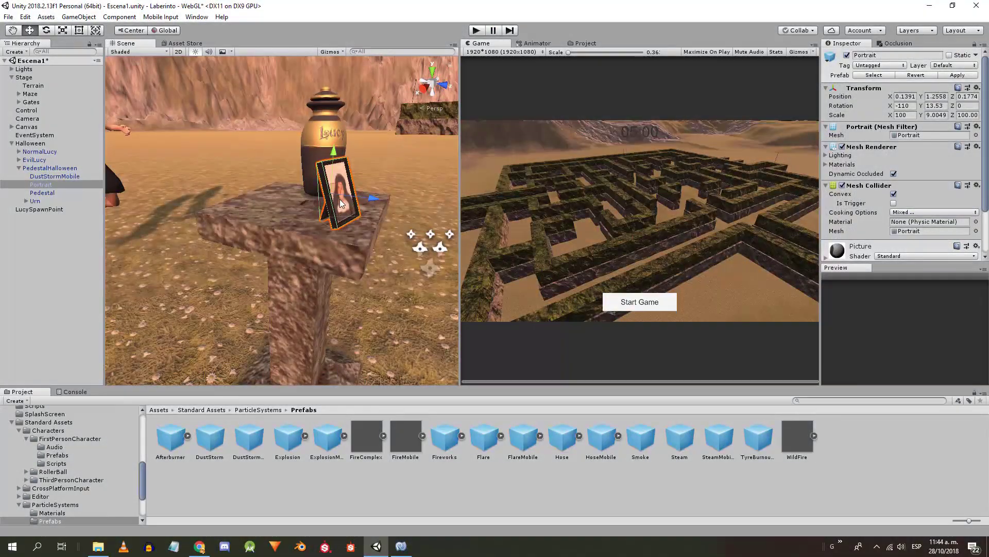
- Create an empty child object named SmokeOrigin under PedestalHalloween and frame it in the scene
click(50, 168)
right_click(49, 169)
click(77, 239)
text(S)
key(Return)
double_click(52, 209)
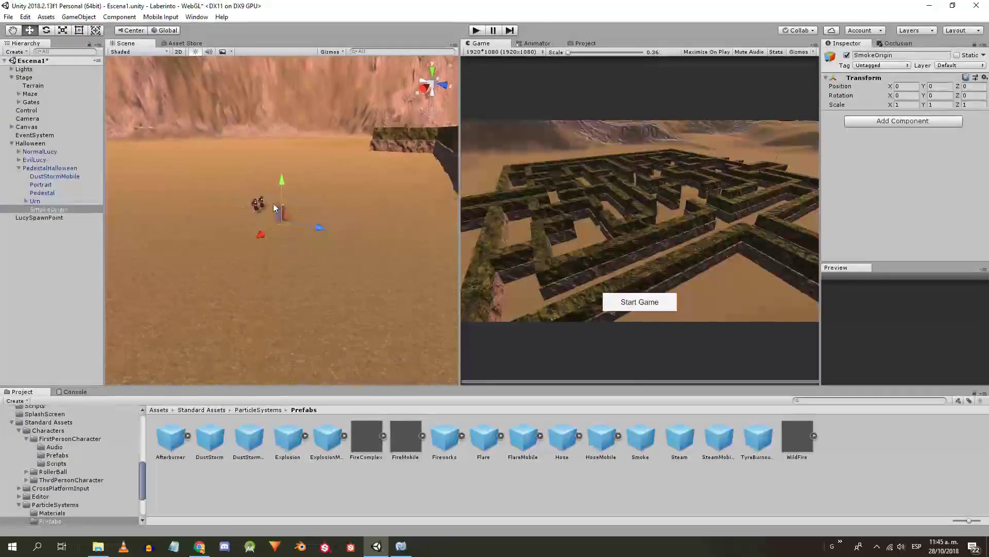
- Move SmokeOrigin onto the pedestal top beside the urn, at about X 0.23, Y 1.25, Z -0.21
scroll(273, 203, up, 10)
scroll(312, 176, down, 5)
middle_drag(311, 176, 333, 386)
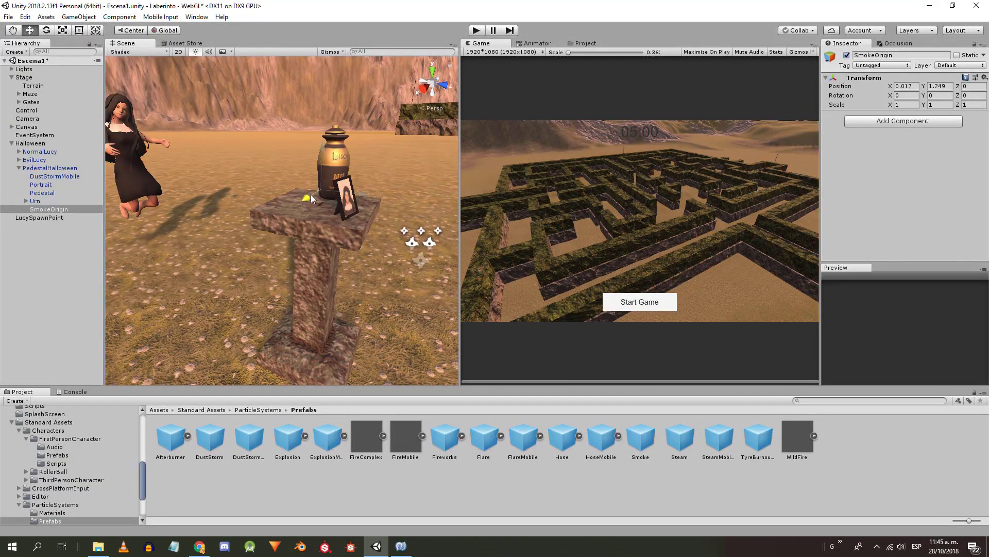
drag(319, 211, 306, 210)
scroll(306, 209, up, 5)
right_drag(306, 209, 368, 206)
drag(375, 161, 296, 170)
right_drag(294, 201, 281, 227)
drag(279, 202, 265, 336)
right_drag(265, 336, 281, 201)
drag(224, 184, 291, 153)
- Add the Smoke prefab as a child of SmokeOrigin and set its start lifetime range to 4 and 8
drag(640, 437, 50, 217)
alt+drag(304, 257, 206, 189)
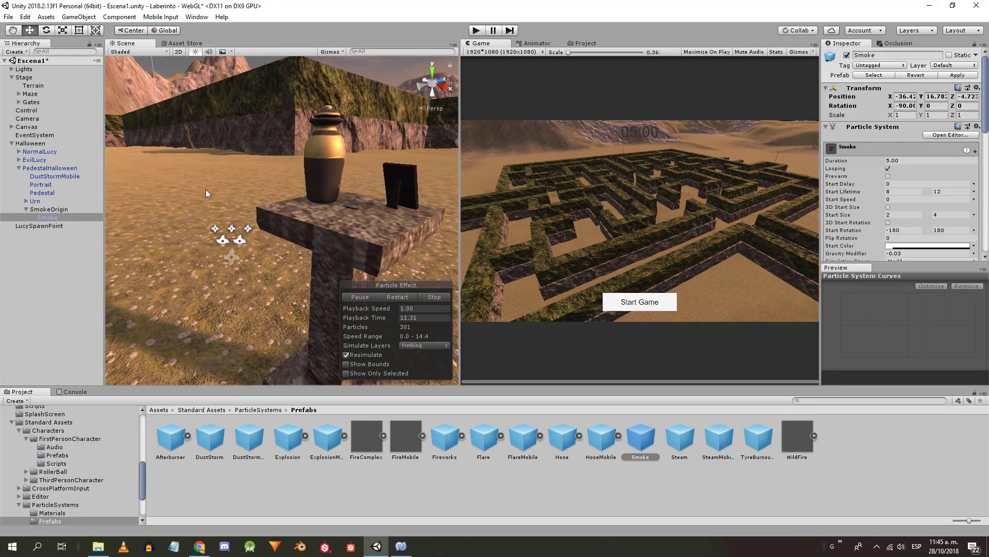
text(4)
click(949, 192)
- Run the game to check the smoke at the pedestal, and stop play mode
key(ctrl+p)
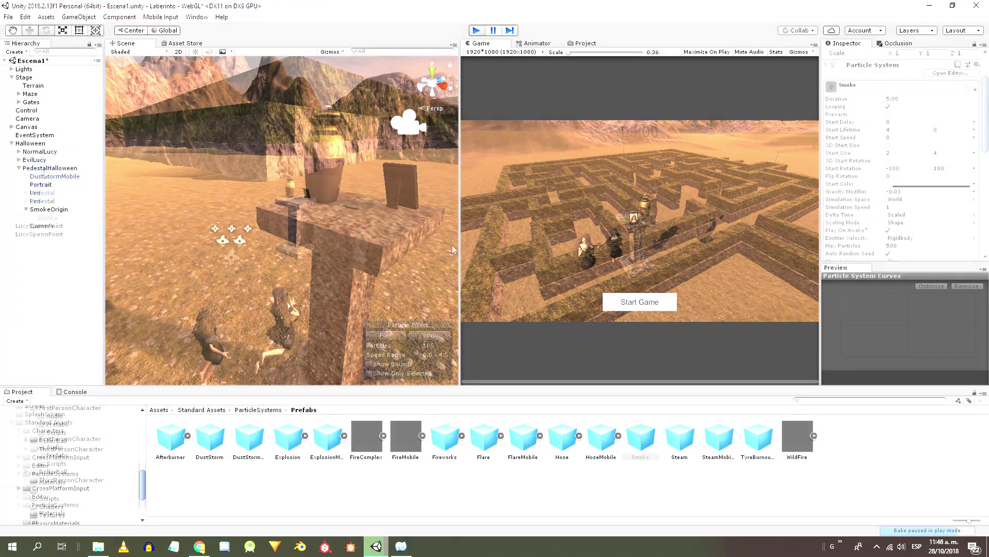
key(f)
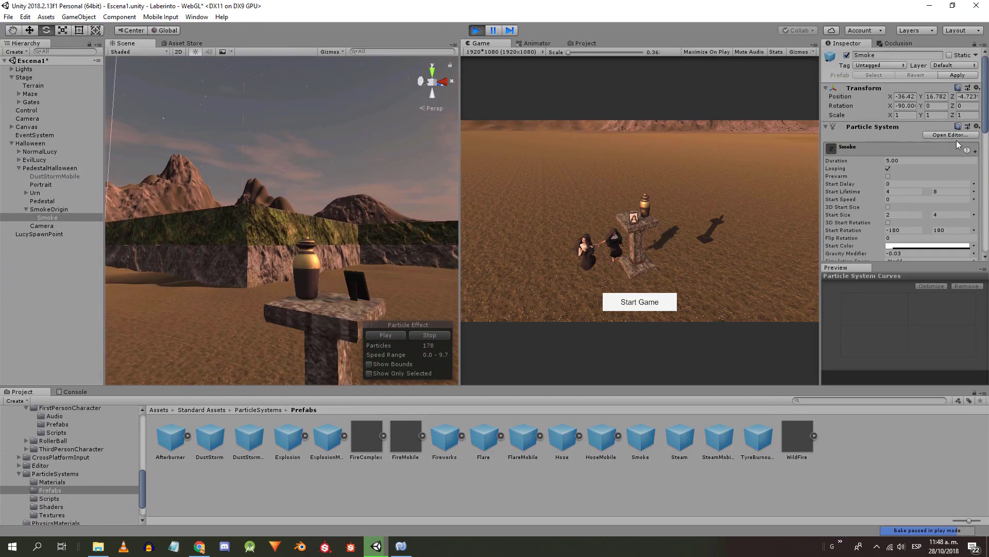
click(477, 31)
- Set Smoke's position to 0, 0, 0 and play its particle effect in the scene
click(931, 100)
text(0)
click(964, 99)
text(0)
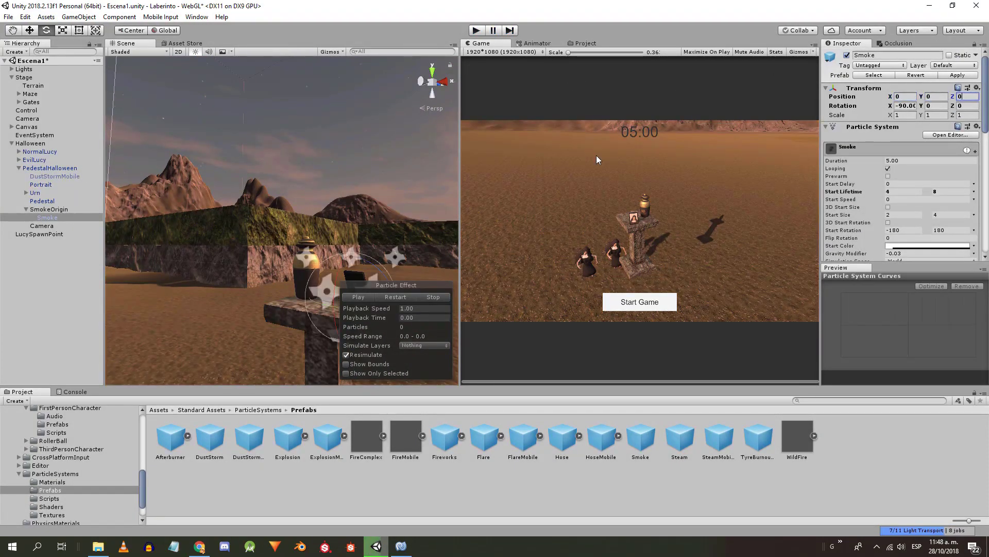
scroll(412, 279, down, 4)
click(359, 297)
right_drag(232, 269, 371, 232)
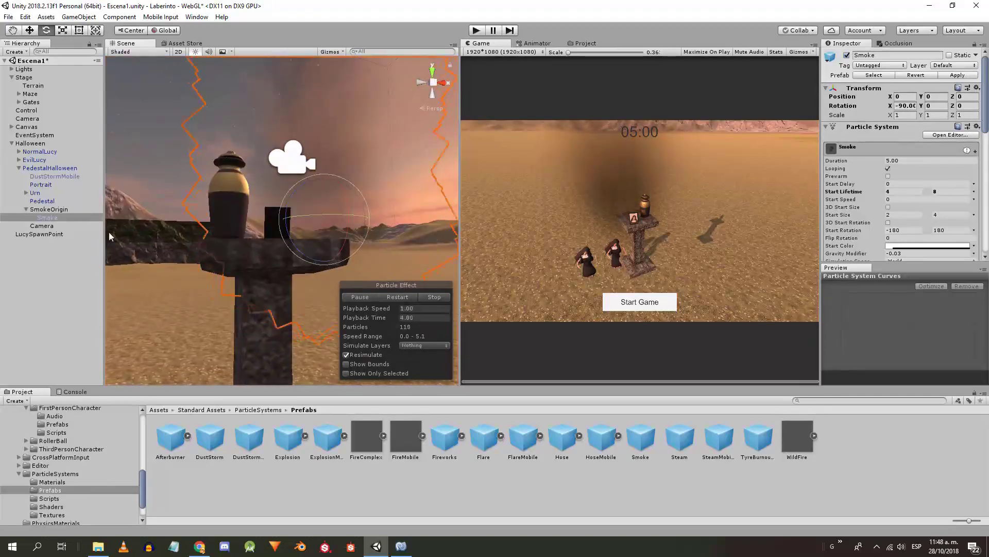
- Delete the Camera nested under PedestalHalloween and toggle the component of the main Camera
click(42, 226)
key(Delete)
middle_drag(300, 122, 376, 244)
click(27, 118)
click(842, 116)
right_drag(297, 176, 301, 196)
scroll(273, 203, down, 3)
- Move Smoke up and sideways from its origin, to about X 0.49 and Y 0.74
click(47, 218)
key(w)
drag(327, 251, 356, 249)
drag(322, 206, 323, 167)
right_drag(322, 168, 278, 264)
alt+drag(279, 264, 426, 138)
- Show the Animator graph and run the game to inspect the smoke above the pedestal
click(536, 43)
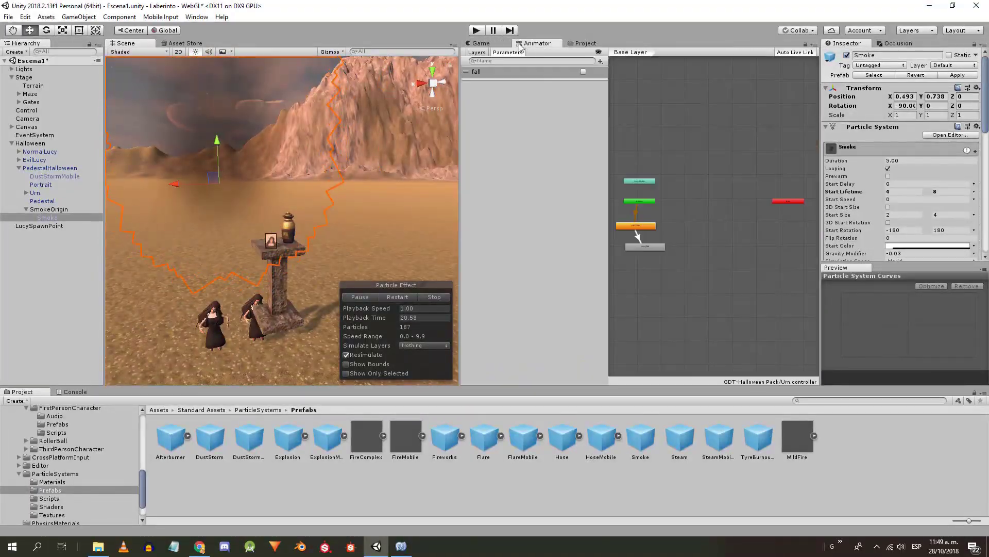
click(478, 31)
right_drag(230, 182, 466, 58)
key(w)
key(ctrl+p)
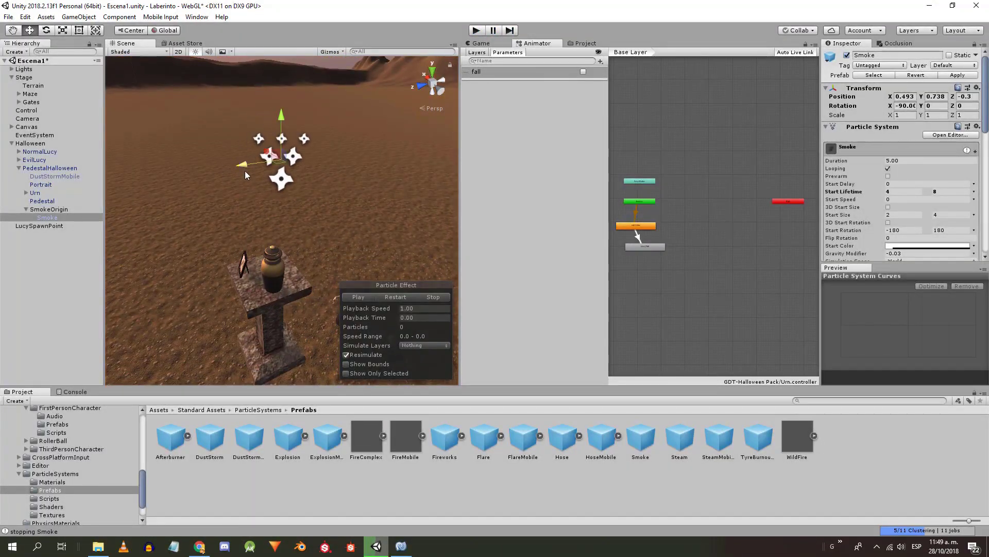
- Realign Smoke above the pedestal, placing it at about X 0.31, Y 0.74, Z -0.36
click(435, 83)
click(435, 81)
middle_drag(237, 131, 333, 187)
scroll(332, 187, up, 8)
drag(381, 163, 364, 163)
drag(331, 119, 331, 124)
alt+drag(381, 264, 276, 216)
- Rename the DustStormMobile object as Fog
click(63, 176)
key(F2)
text(Fog)
key(Return)
- Save the Smoke object from the scene as a prefab in the GDT-Halloween Pack folder
middle_drag(162, 225, 35, 213)
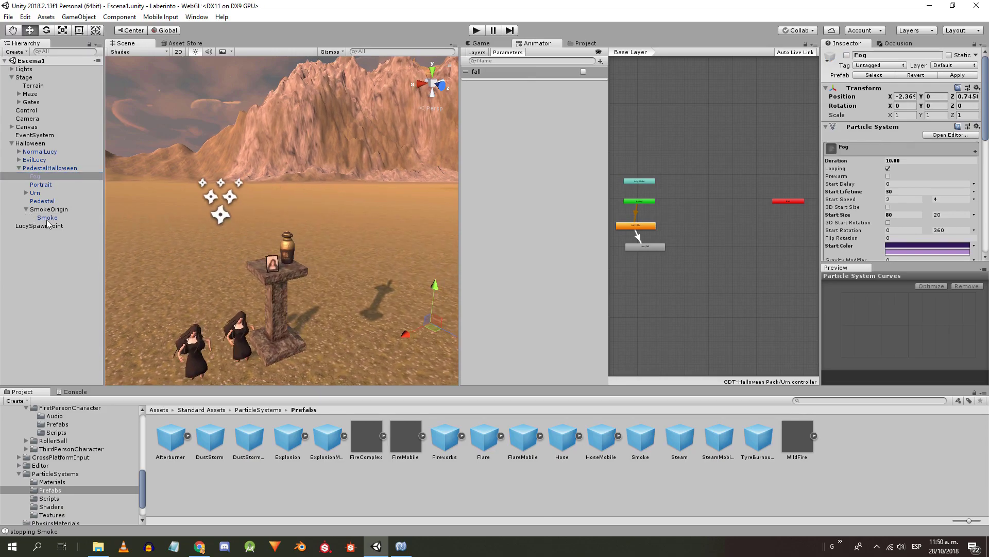
click(51, 474)
scroll(57, 458, up, 5)
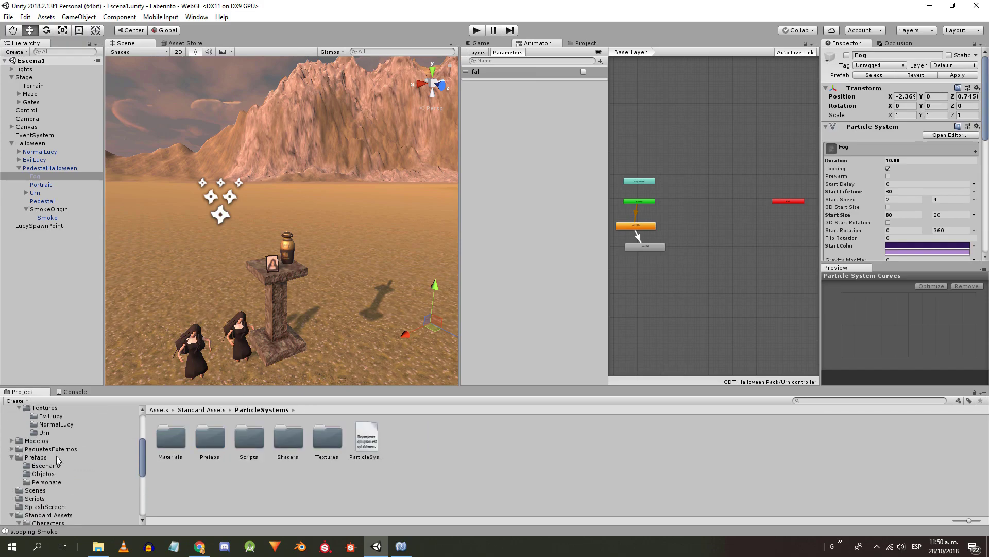
click(39, 409)
scroll(41, 427, up, 2)
click(52, 410)
click(47, 218)
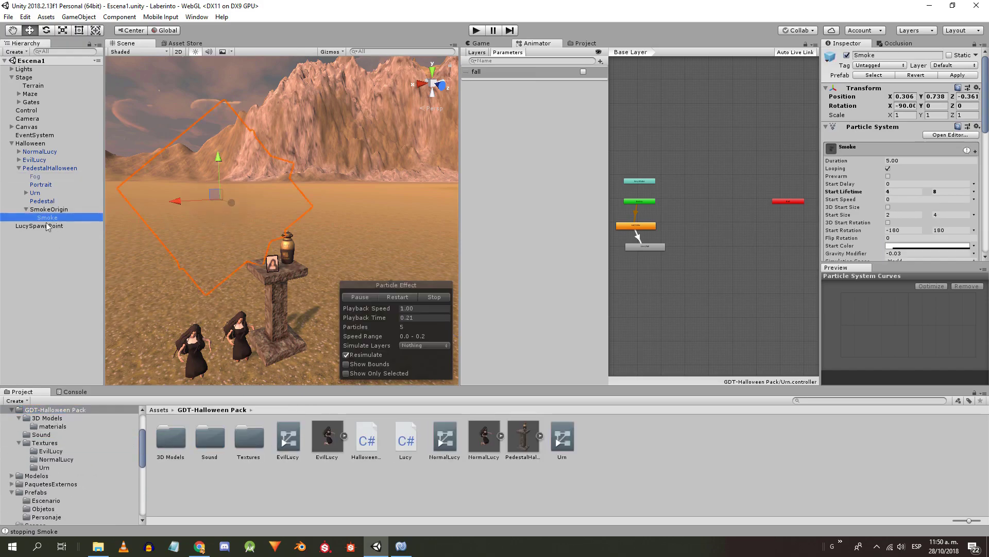
drag(49, 223, 512, 473)
- Delete the Smoke object under SmokeOrigin and save the scene
click(50, 218)
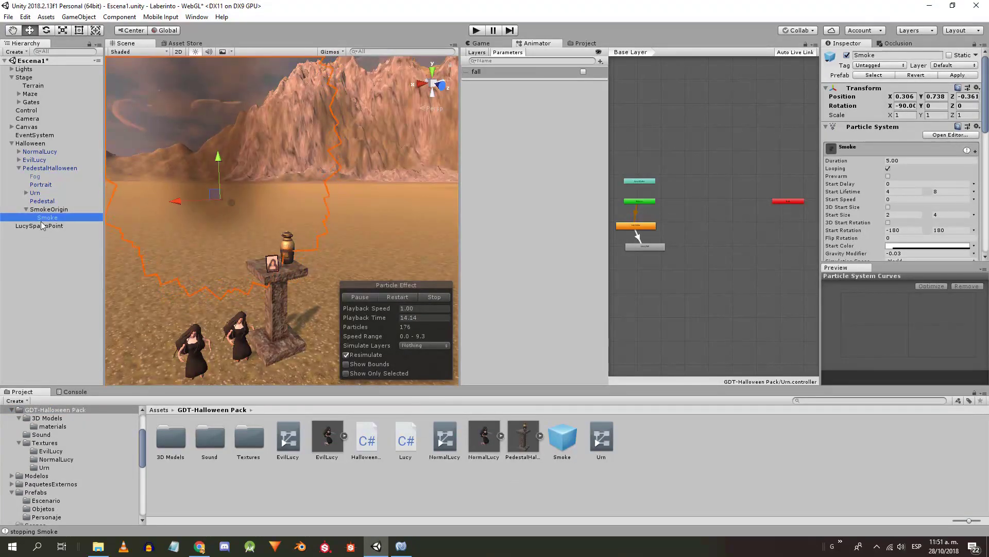
key(Delete)
click(50, 210)
key(ctrl+s)
middle_drag(304, 232, 282, 213)
scroll(282, 212, up, 4)
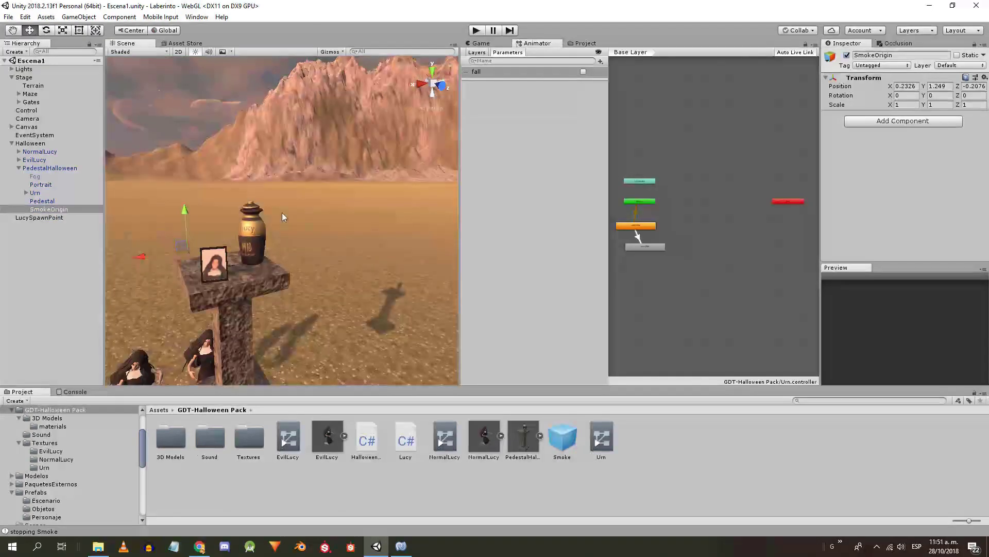
middle_drag(170, 205, 278, 238)
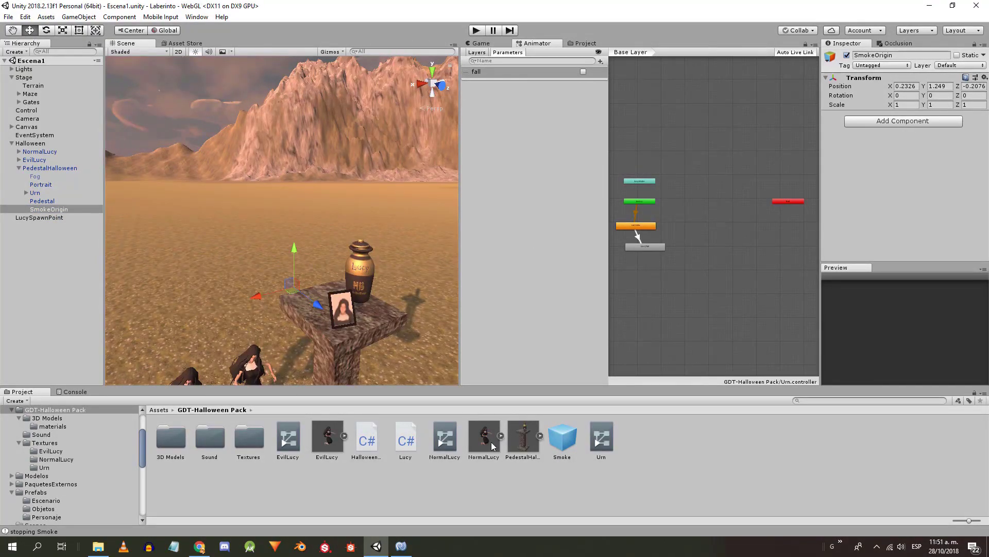
- Attach the HalloweenController script to PedestalHalloween and assign NormalLucy as its Lucy Prefab
click(50, 168)
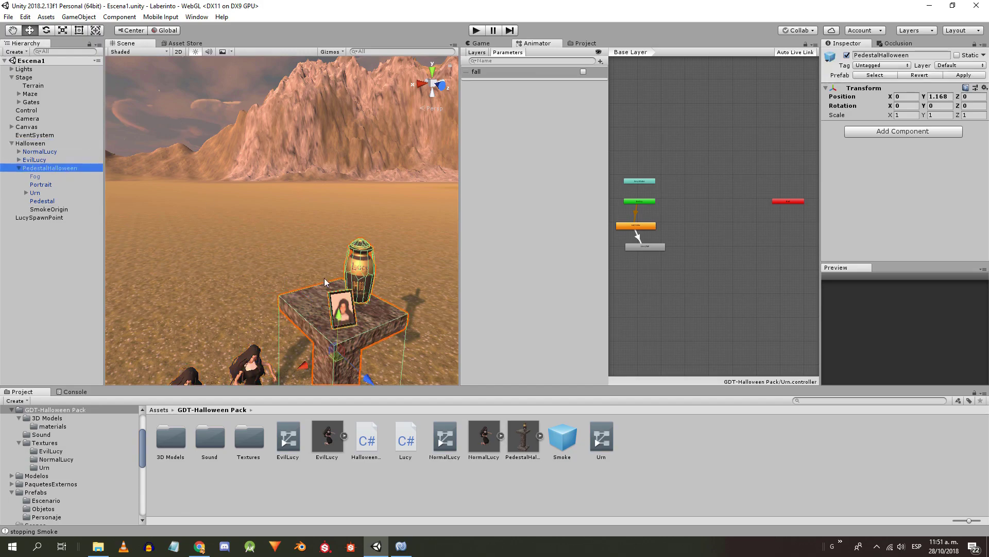
drag(366, 439, 901, 180)
scroll(902, 180, down, 1)
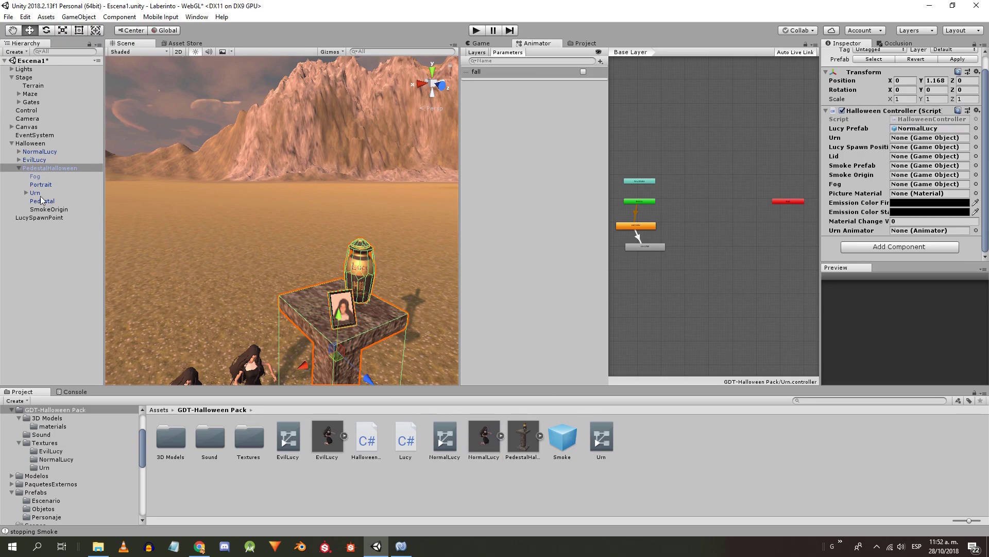
drag(33, 193, 40, 197)
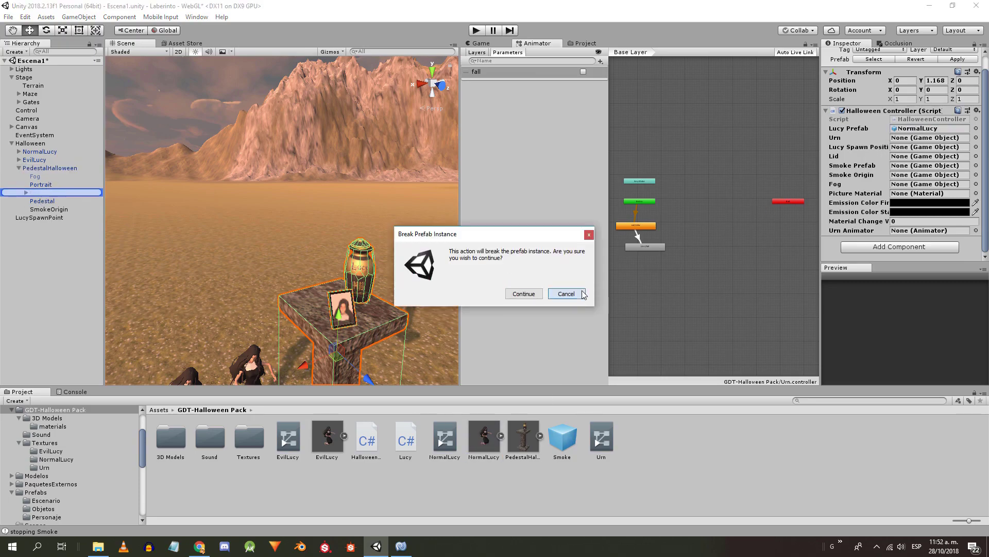
click(581, 292)
scroll(283, 188, up, 3)
key(f)
- Assign Urn, LucySpawnPoint, Lid, the Smoke prefab and SmokeOrigin to the Halloween Controller's matching fields and apply the changes to the prefab
click(49, 168)
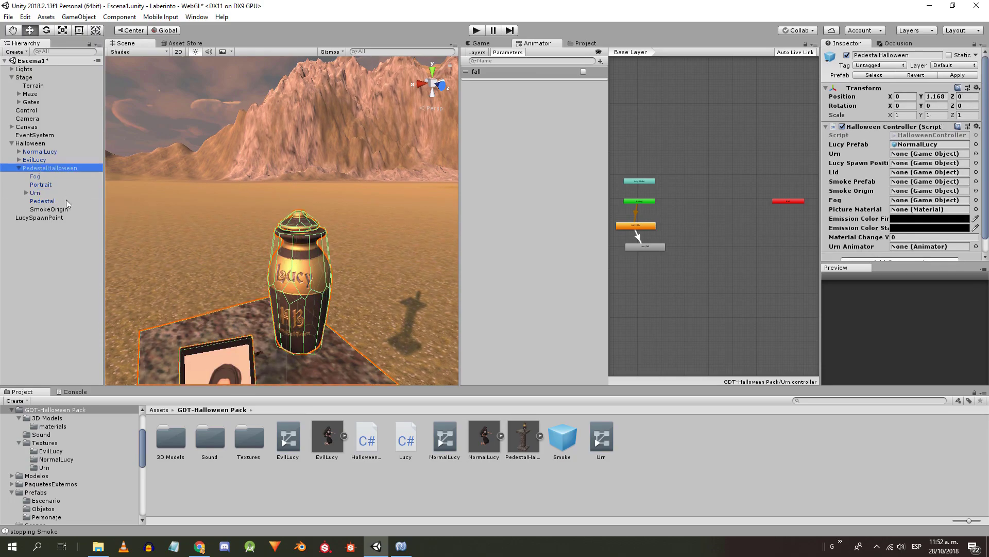
drag(39, 217, 898, 166)
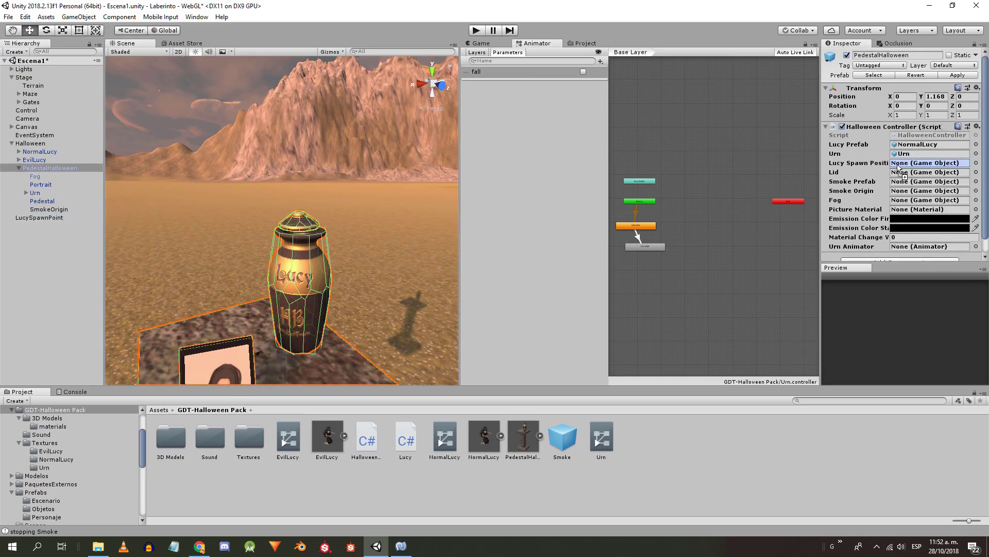
click(26, 193)
drag(41, 200, 908, 175)
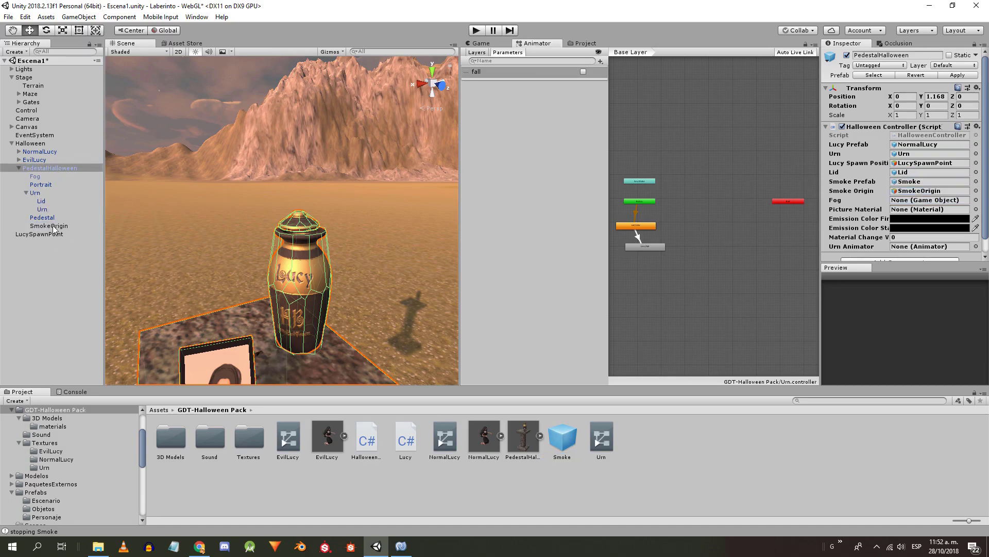
click(958, 75)
- Assign the Fog object and the Picture material from 3D Models/materials to the Halloween Controller's Fog and Picture Material fields
drag(35, 176, 902, 203)
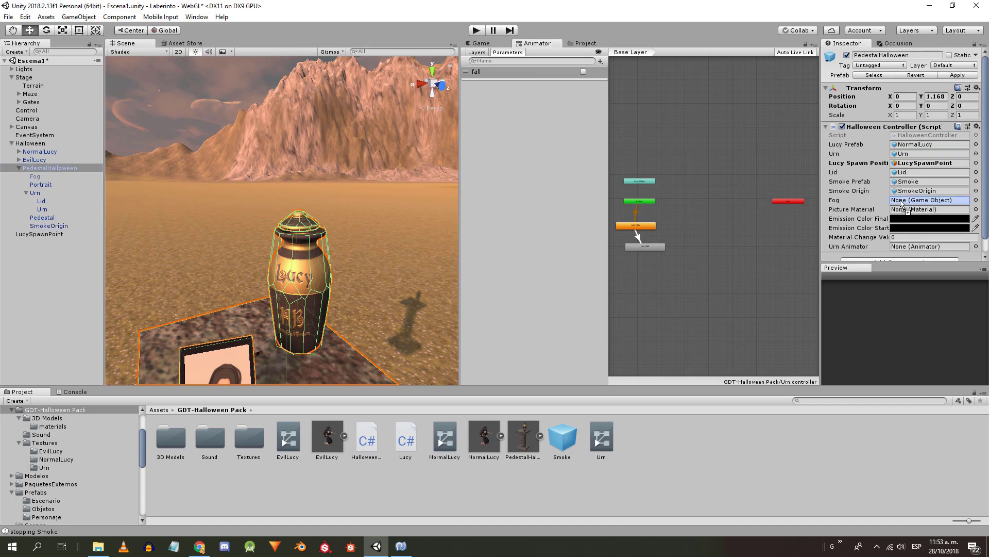
middle_drag(268, 257, 322, 191)
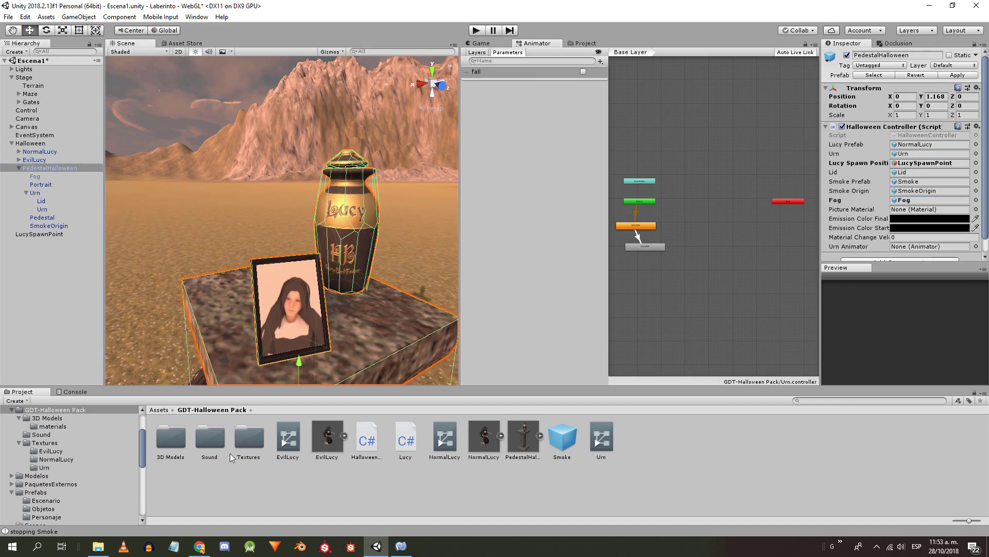
double_click(180, 444)
click(43, 142)
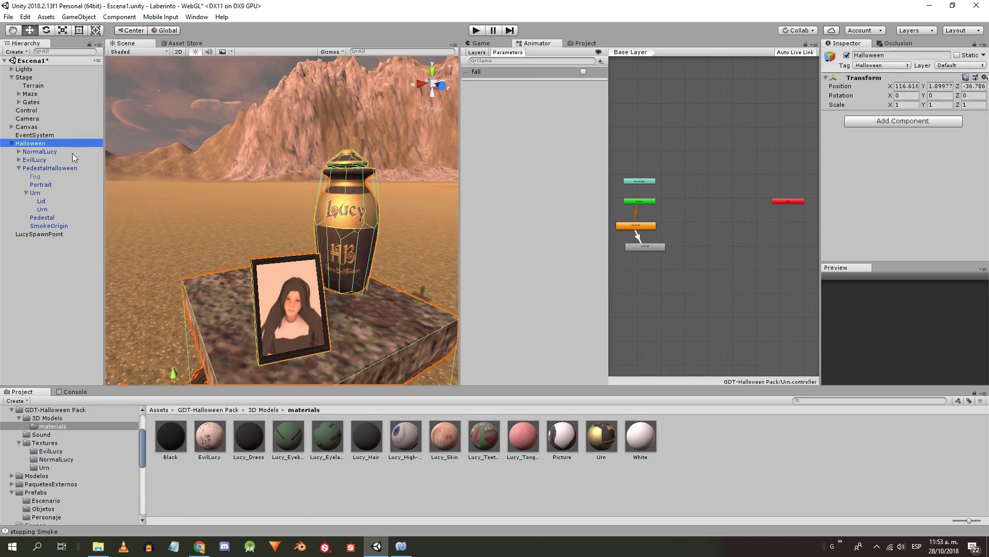
click(41, 168)
drag(562, 438, 744, 343)
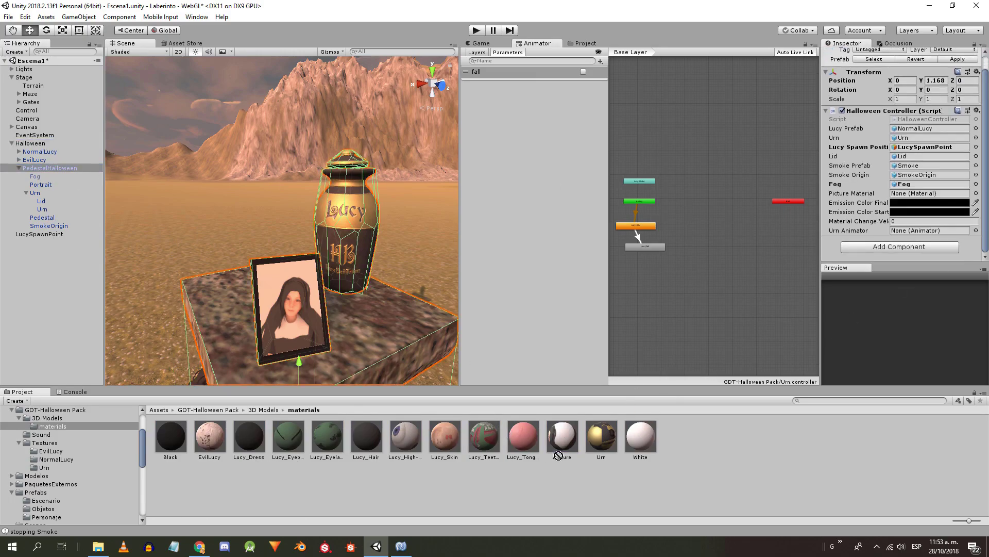
drag(562, 438, 904, 198)
- Set the Halloween Controller's Emission Color Final to white (FFFFFF) and save the scene
click(924, 203)
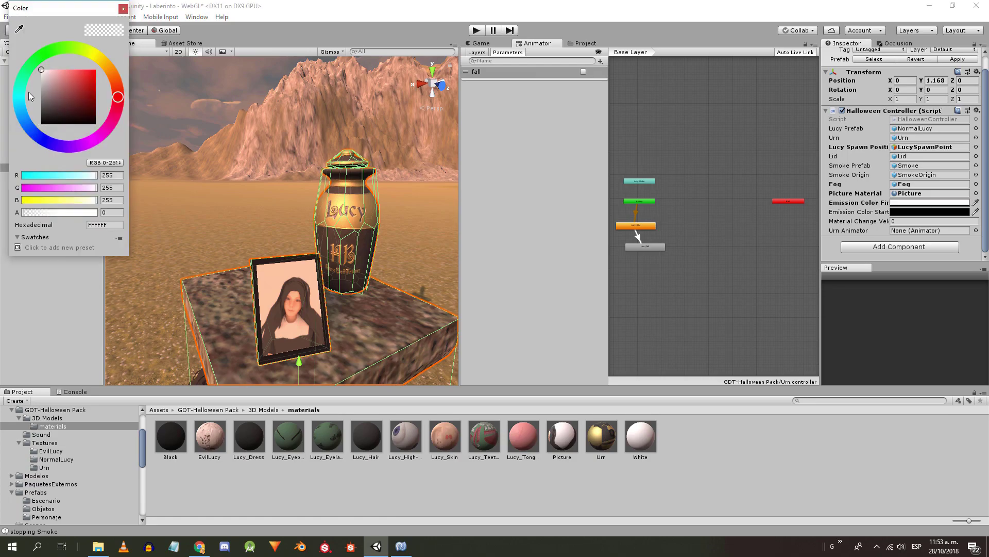
click(838, 372)
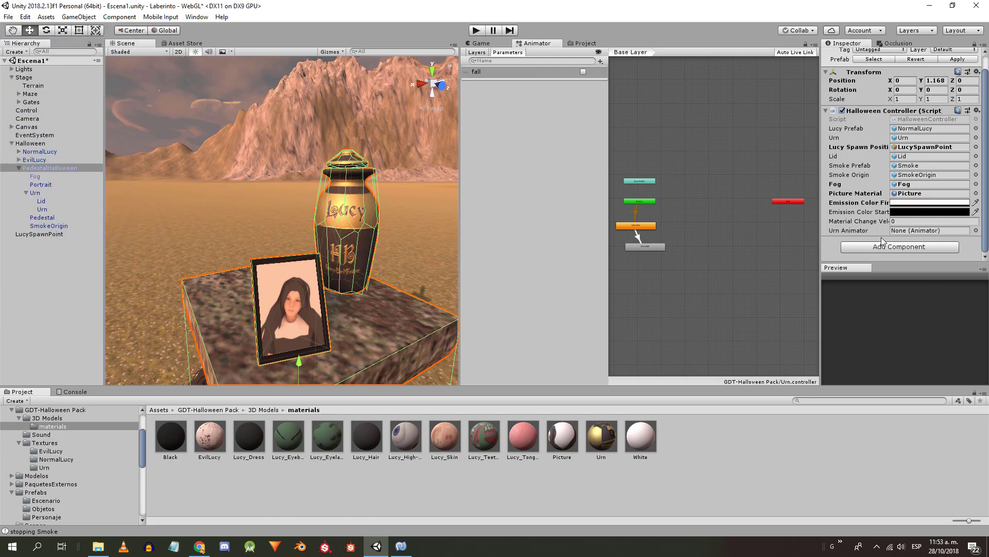
key(ctrl+s)
- Remove the [SerializeField] attribute from the urn animator variable in HalloweenController.cs, save the script and return to Unity
click(397, 540)
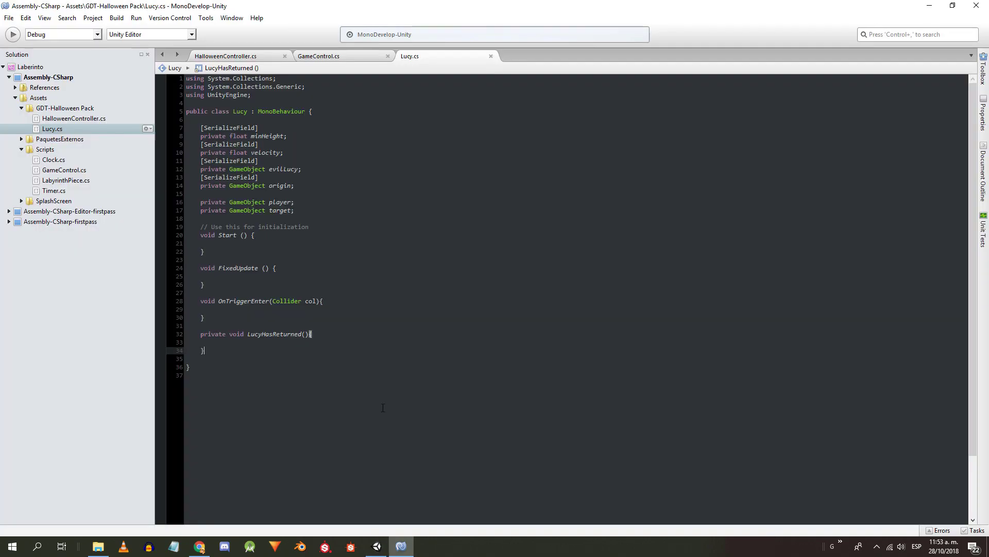
click(266, 56)
scroll(330, 222, up, 5)
drag(268, 309, 126, 307)
key(Return)
click(421, 334)
key(BackSpace)
key(ctrl+s)
key(alt+Tab)
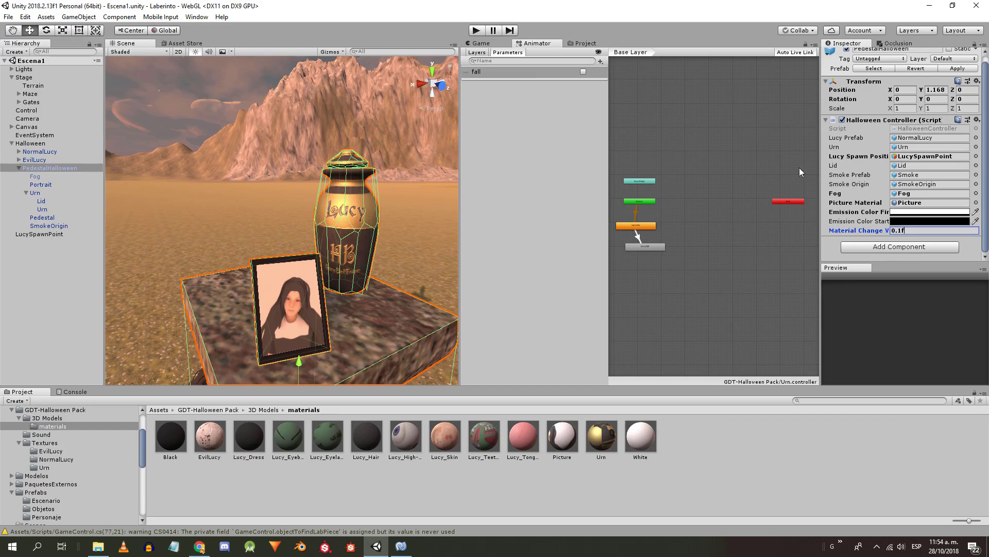
- Add a Box Collider component to PedestalHalloween
click(890, 246)
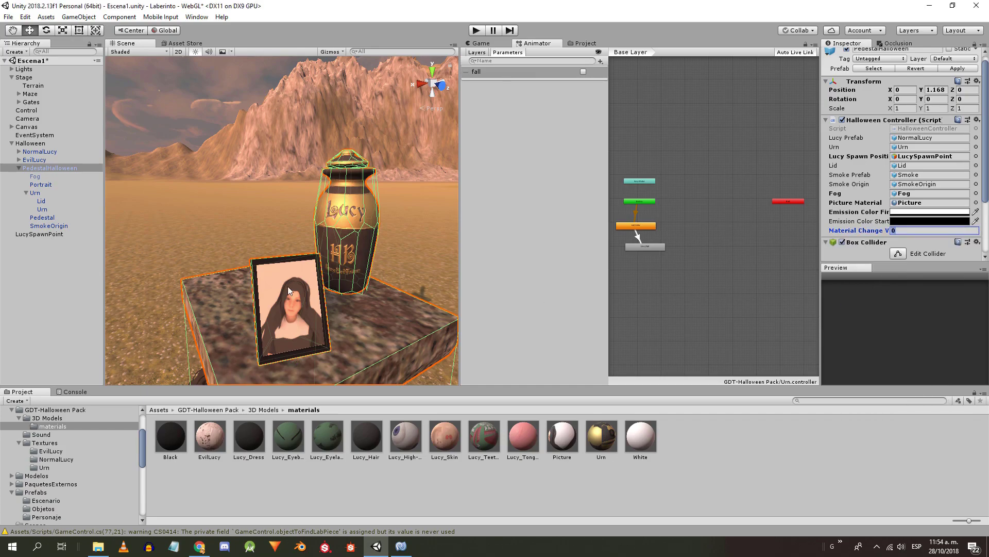
scroll(287, 286, down, 10)
middle_drag(281, 276, 255, 213)
scroll(902, 195, down, 2)
click(899, 192)
scroll(230, 262, up, 6)
middle_drag(231, 261, 284, 261)
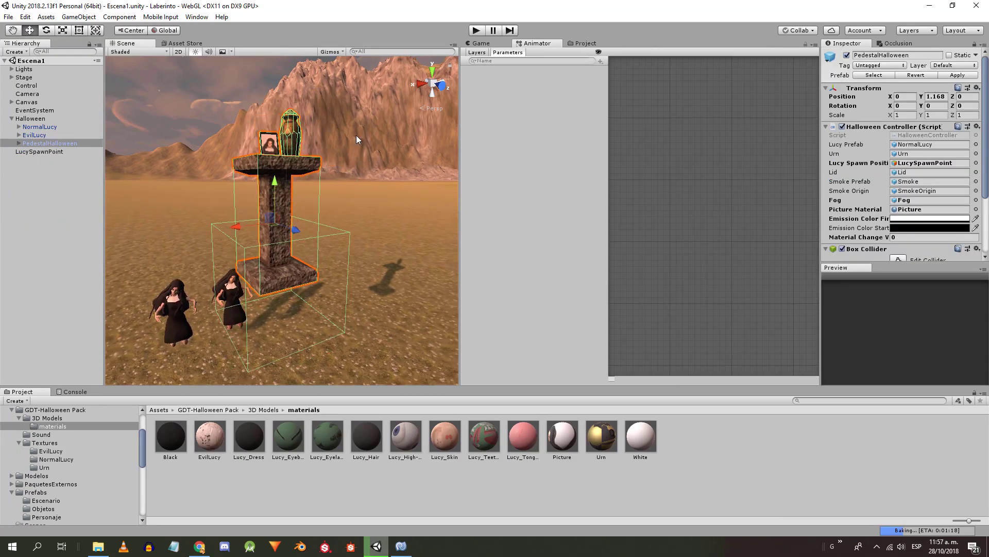
- Stretch the pedestal's Box Collider upward to enclose it, with Center Y about 1.11 and Size Y about 2.3
scroll(922, 178, down, 3)
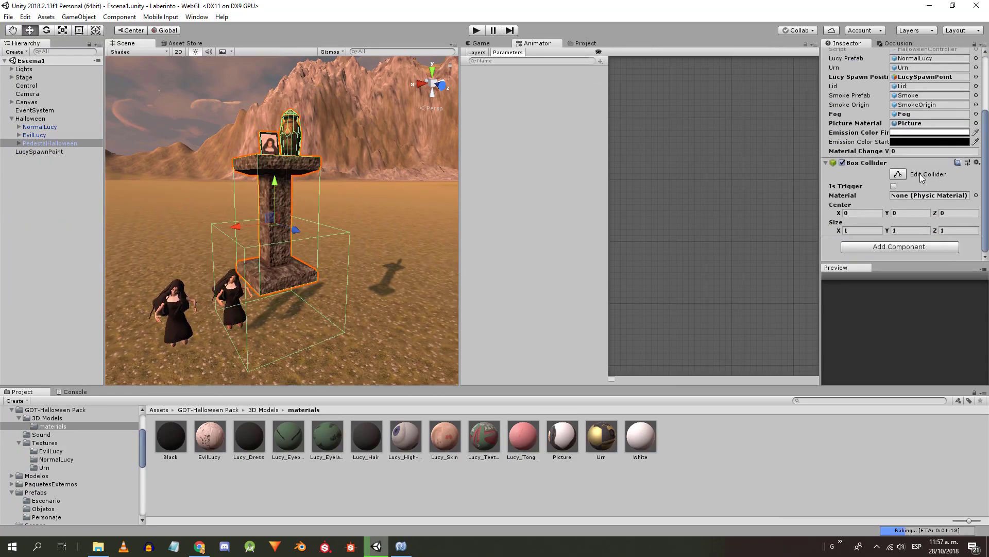
click(274, 226)
click(63, 145)
scroll(895, 197, down, 2)
click(897, 197)
drag(274, 229, 302, 104)
scroll(278, 265, down, 3)
scroll(329, 238, up, 3)
middle_drag(304, 238, 253, 46)
middle_drag(266, 98, 302, 242)
alt+drag(302, 243, 279, 145)
drag(247, 258, 252, 216)
middle_drag(252, 215, 269, 350)
alt+drag(387, 104, 319, 221)
middle_drag(291, 248, 310, 360)
alt+drag(405, 62, 437, 86)
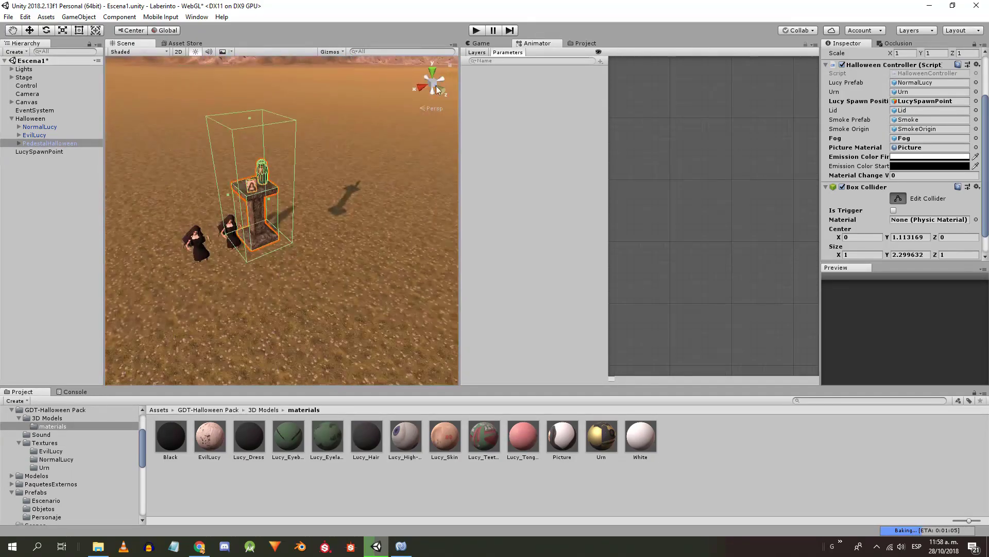
- Enlarge the Box Collider to about 5.28 × 2.08 × 5.40 and move the pedestal into a maze passage to compare sizes
click(436, 88)
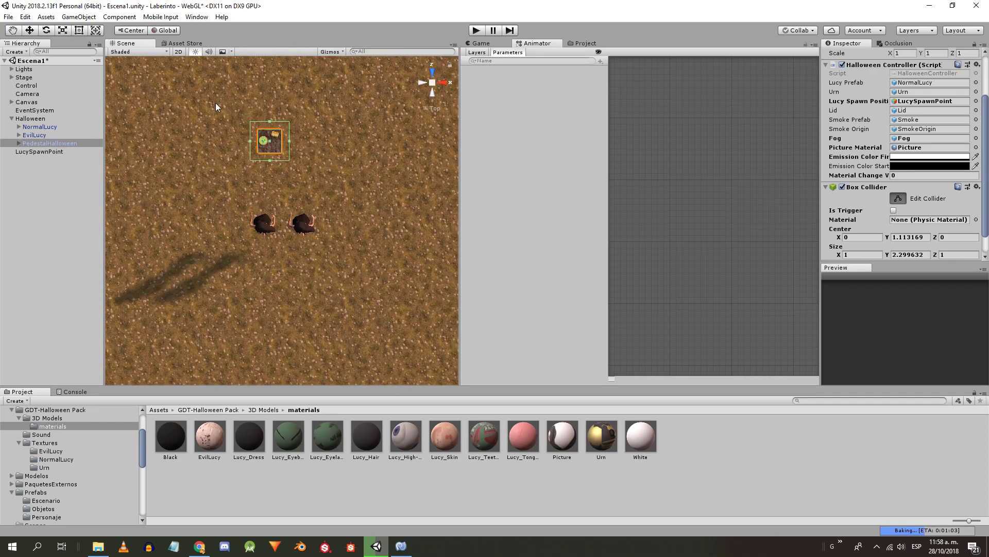
shift+drag(299, 246, 362, 299)
alt+drag(347, 221, 272, 175)
click(433, 73)
scroll(323, 137, down, 12)
middle_drag(295, 189, 400, 261)
key(w)
drag(434, 138, 231, 140)
middle_drag(247, 144, 323, 275)
scroll(409, 196, up, 12)
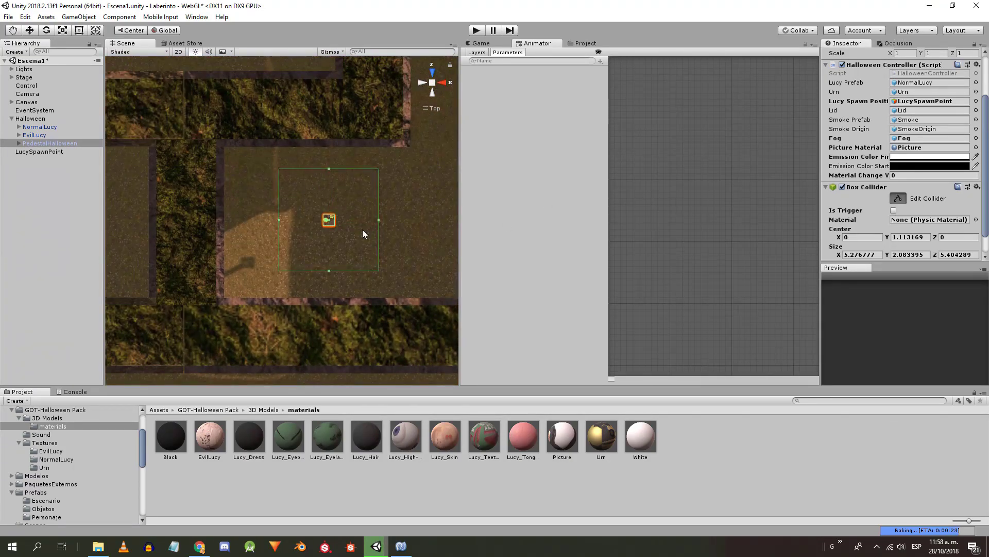
- Enlarge the Box Collider evenly around the pedestal to about 9.88 × 3.90 × 10.12 and finish editing it
alt+shift+drag(378, 221, 423, 226)
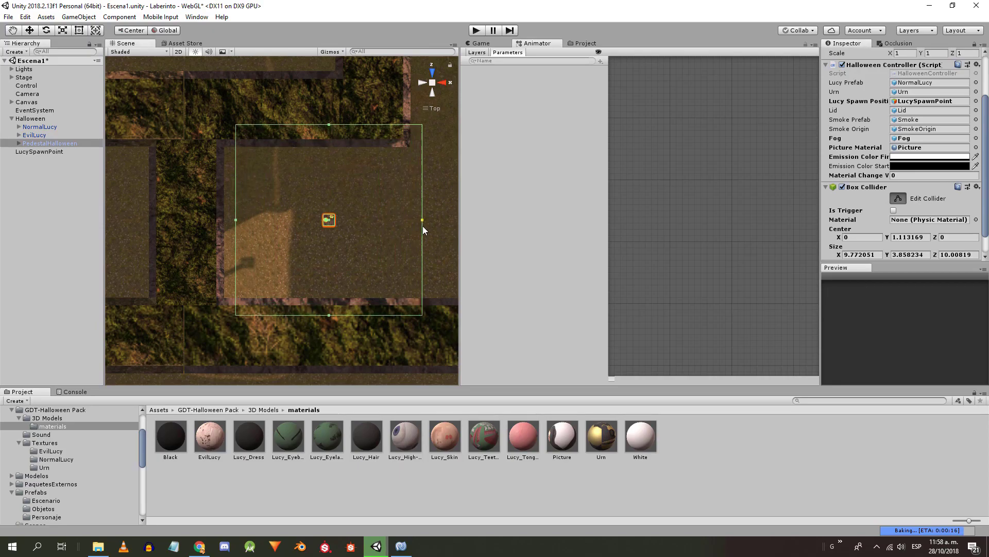
right_drag(381, 308, 90, 1)
right_drag(275, 137, 260, 206)
scroll(268, 201, down, 5)
click(899, 198)
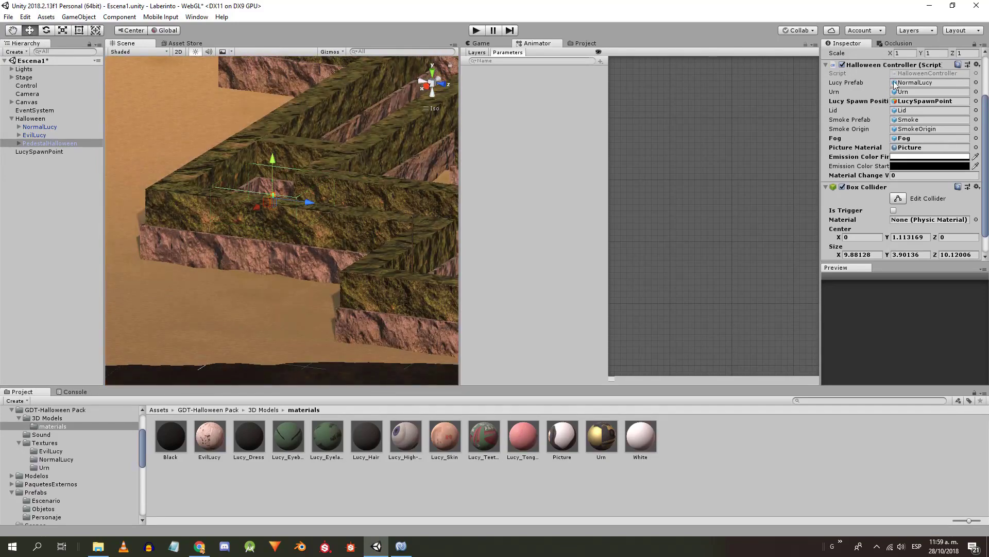
- Reset PedestalHalloween's Position to 0, 0, 0 and frame it in the scene view
scroll(899, 195, up, 3)
click(907, 96)
text(0)
click(946, 96)
text(0)
key(Tab)
text(0)
key(Return)
key(f)
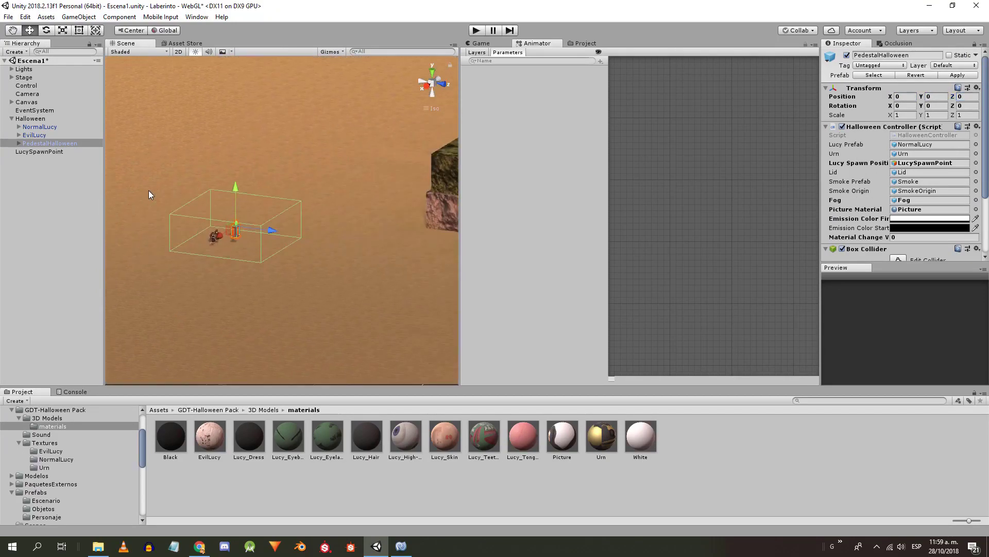
- Raise the Box Collider's lower face to the pedestal's base, with Center Y about 1.53 and Size Y about 3.06
click(427, 87)
click(433, 84)
scroll(276, 152, up, 7)
alt+drag(276, 152, 391, 248)
scroll(903, 190, down, 3)
drag(333, 310, 335, 256)
alt+drag(334, 256, 328, 207)
click(423, 83)
click(432, 83)
scroll(330, 180, down, 6)
middle_drag(302, 127, 263, 161)
click(433, 75)
key(w)
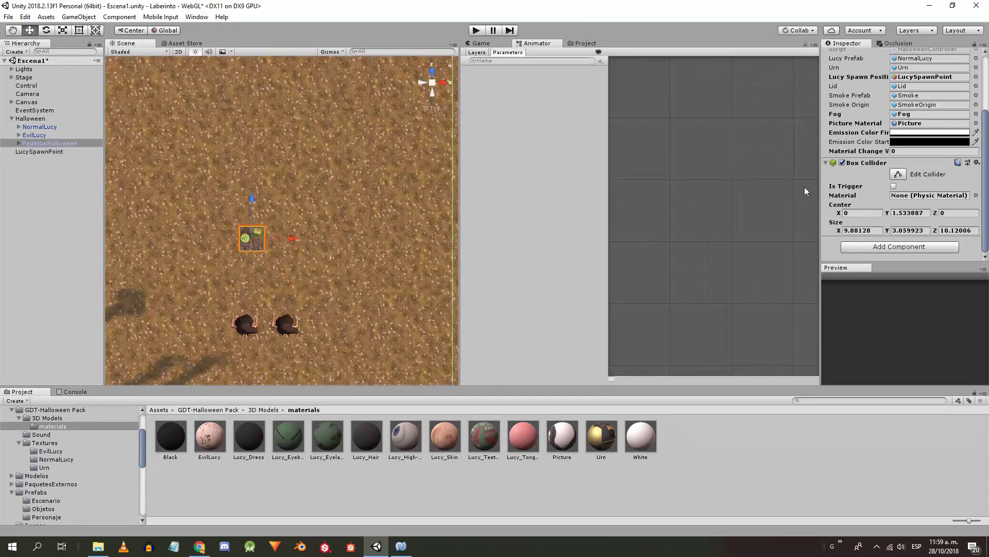
- Make the pedestal's Box Collider a trigger and save the scene
click(894, 186)
alt+drag(402, 278, 263, 178)
click(432, 72)
click(433, 83)
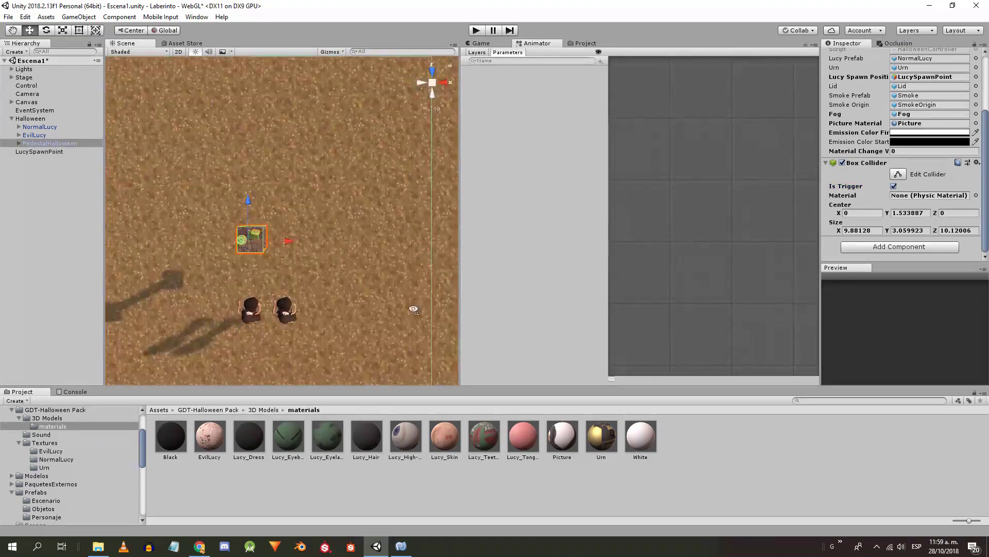
alt+drag(412, 310, 260, 164)
scroll(260, 164, up, 8)
scroll(260, 163, down, 5)
key(ctrl+s)
- Lower PedestalHalloween to a Y position of about -1.5, save the scene and select the pedestal in the hierarchy
click(368, 75)
right_drag(373, 234, 257, 230)
alt+drag(402, 232, 291, 235)
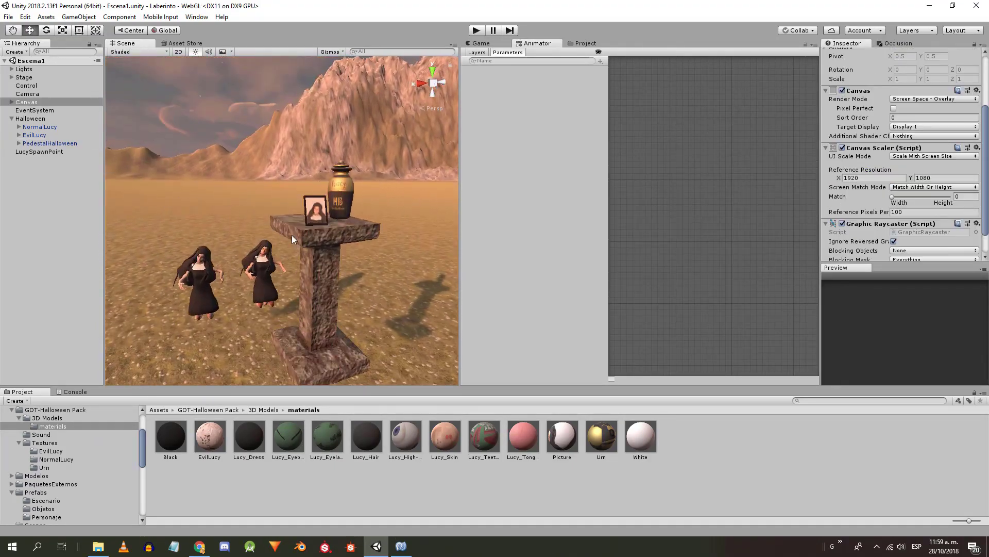
scroll(291, 235, down, 2)
click(335, 197)
middle_drag(339, 196, 413, 136)
drag(393, 81, 389, 225)
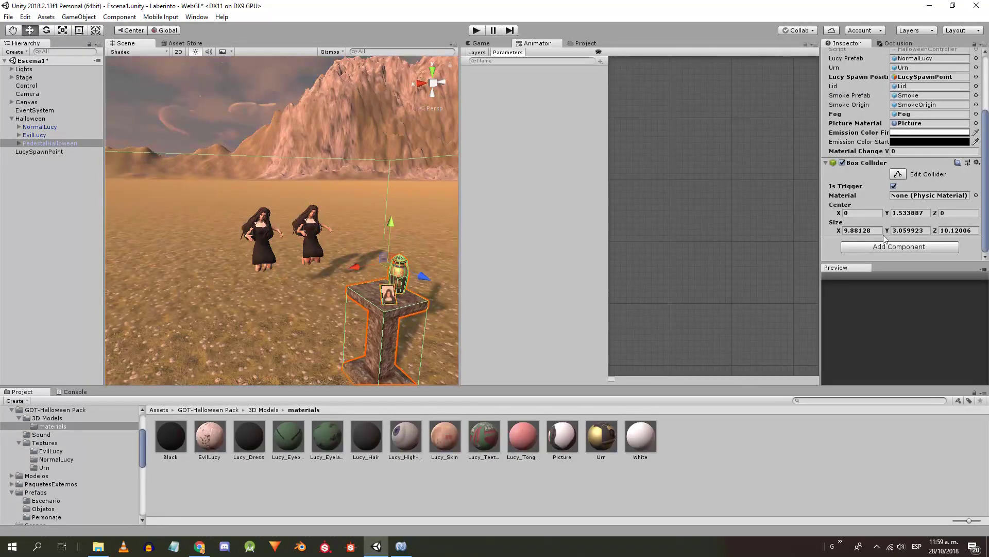
scroll(887, 234, up, 4)
scroll(344, 219, down, 4)
middle_drag(344, 220, 261, 157)
click(261, 140)
key(ctrl+s)
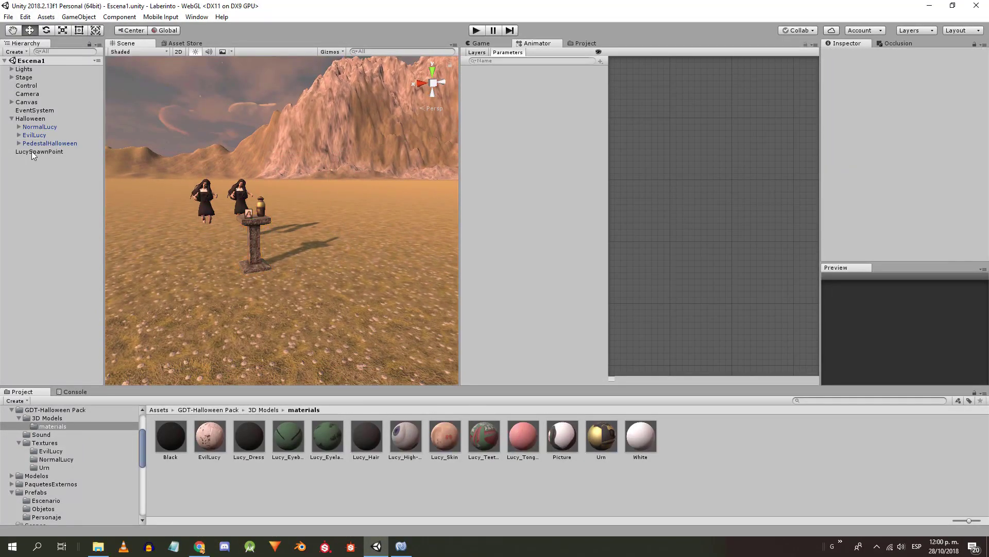
click(47, 143)
double_click(47, 143)
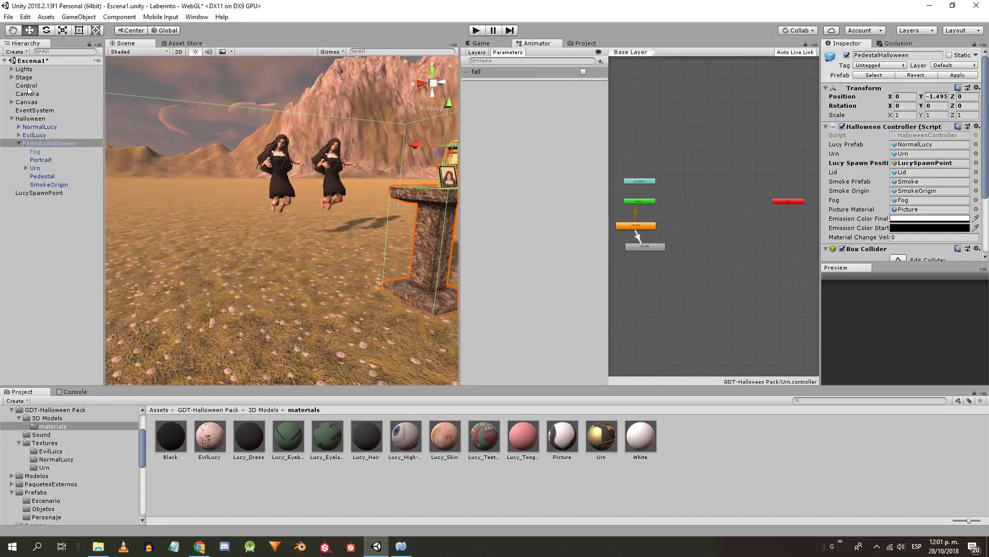
- Assign blackTexture as Black Texture and gdt_happyHalloween as End Texture in the Control object's Game Control script
click(30, 86)
scroll(952, 186, down, 4)
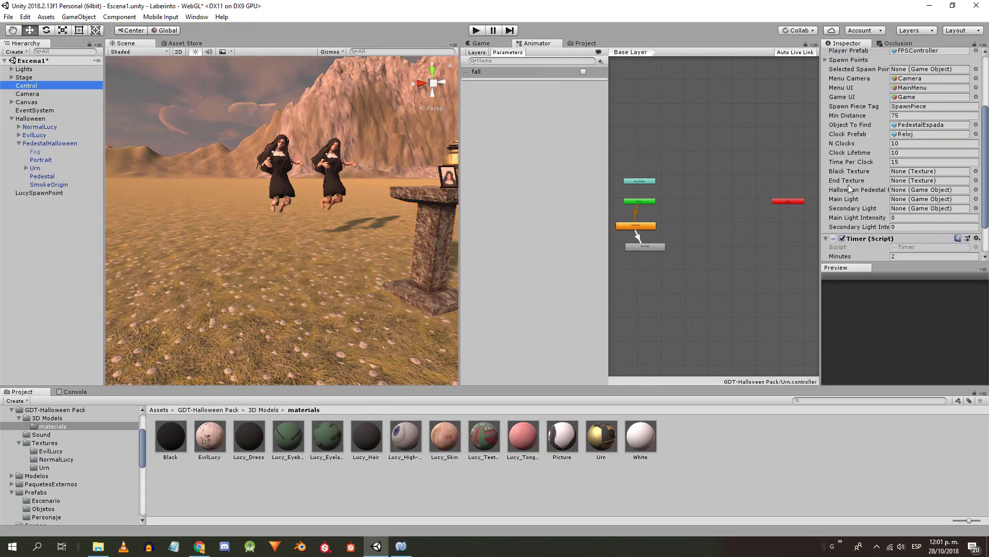
click(46, 444)
drag(282, 438, 882, 170)
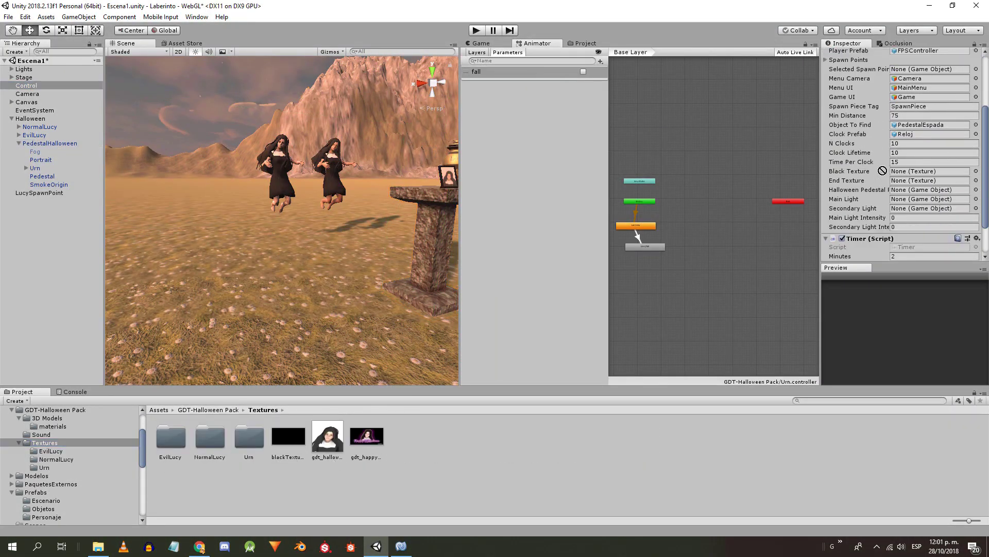
drag(359, 444, 904, 181)
- Assign PedestalHalloween, MainLight and SecondaryLight to Game Control's Halloween Pedestal, Main Light and Secondary Light fields
drag(50, 143, 917, 192)
click(12, 69)
drag(36, 77, 898, 201)
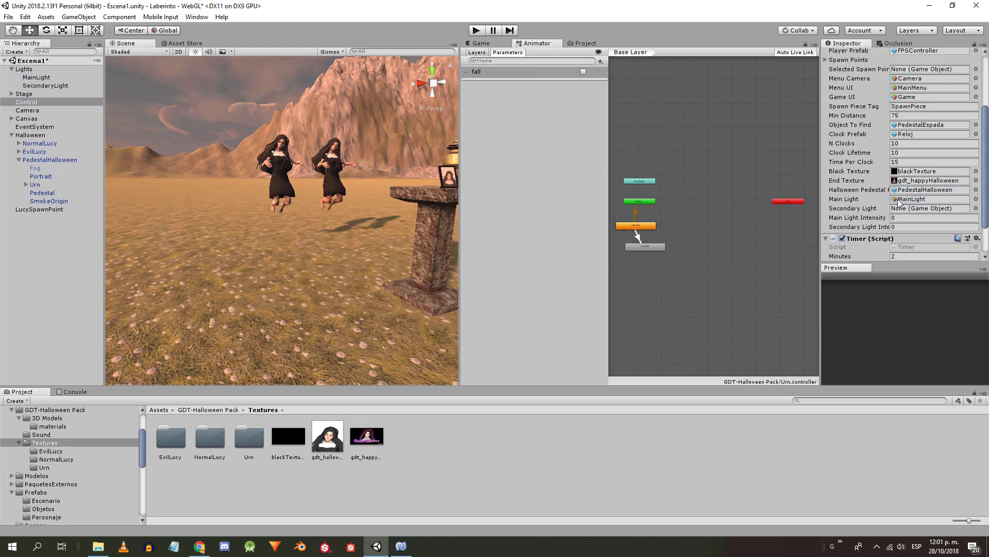
drag(72, 85, 909, 211)
- Check the intensities of MainLight and SecondaryLight and open Game Control's light intensity settings
click(917, 219)
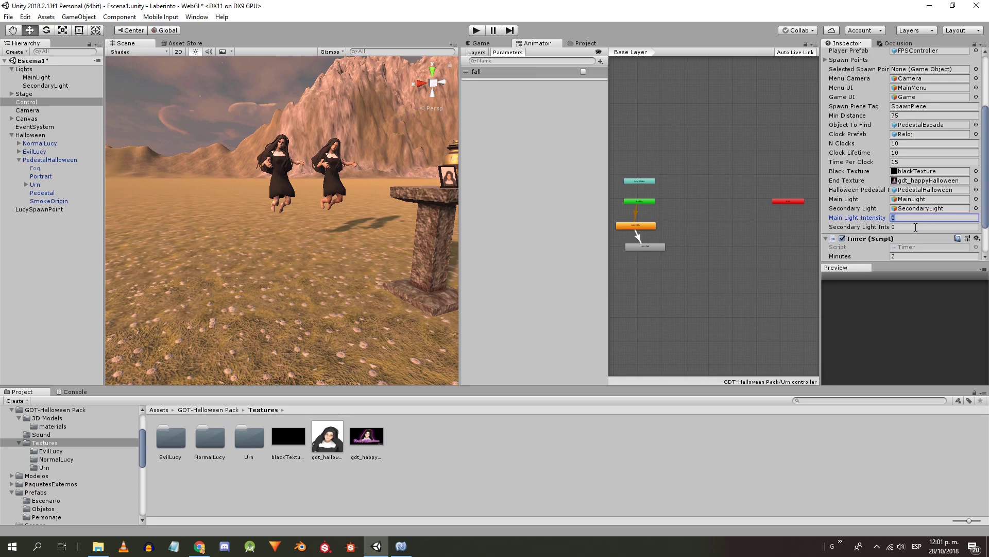
click(46, 77)
click(45, 85)
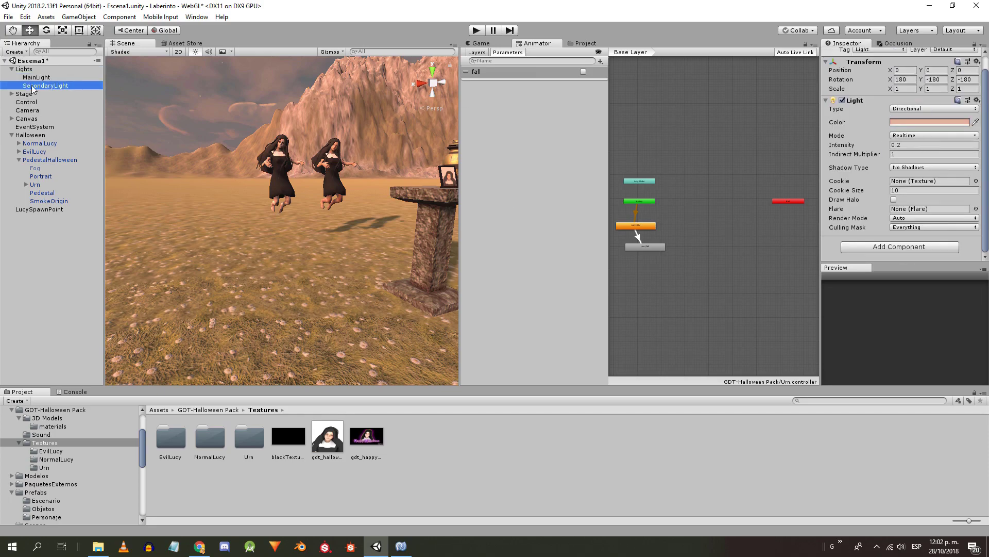
click(26, 102)
scroll(902, 180, down, 1)
click(906, 211)
scroll(929, 202, up, 2)
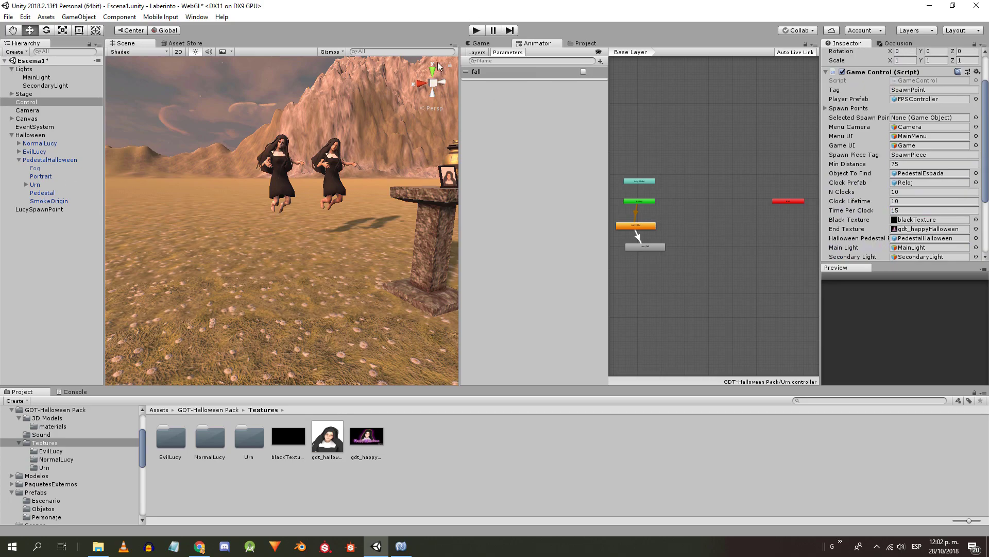
- Delete the PedestalHalloween instance from the Halloween group in the scene
right_drag(292, 197, 34, 135)
double_click(34, 135)
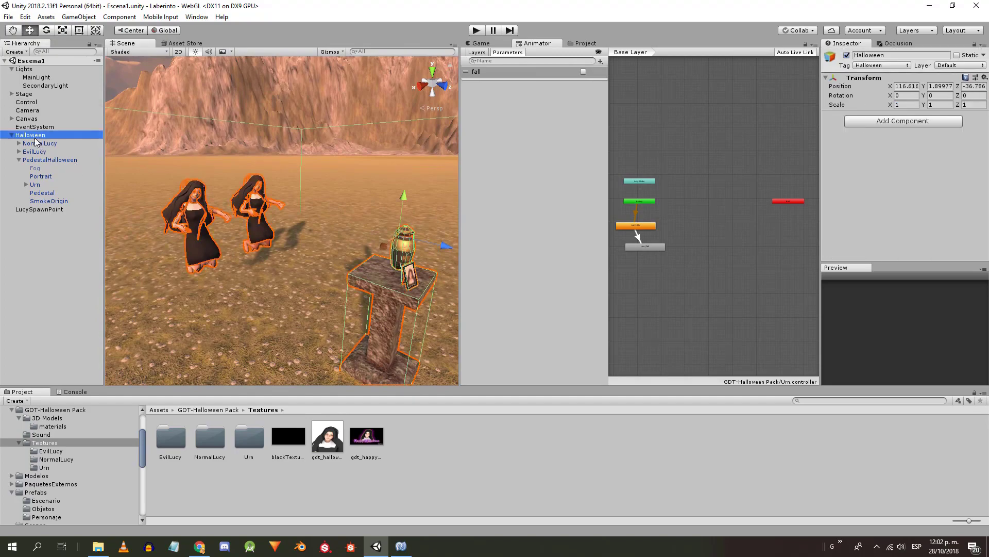
click(41, 143)
click(47, 160)
key(Delete)
- Add a Sphere Collider component to NormalLucy
click(51, 144)
right_drag(221, 180, 288, 206)
drag(157, 247, 282, 249)
click(881, 230)
text(sphe)
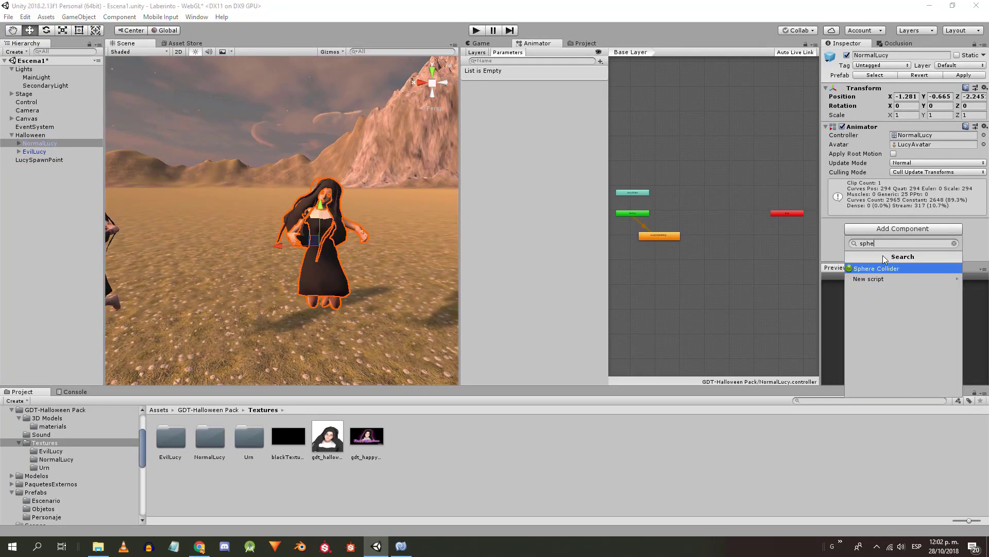
key(Return)
- Enlarge NormalLucy's Sphere Collider to a radius of about 1.3 and set its Center Y to 1
scroll(362, 202, down, 3)
middle_drag(362, 202, 332, 205)
click(899, 236)
drag(283, 242, 310, 179)
scroll(904, 206, down, 3)
click(904, 221)
text(1)
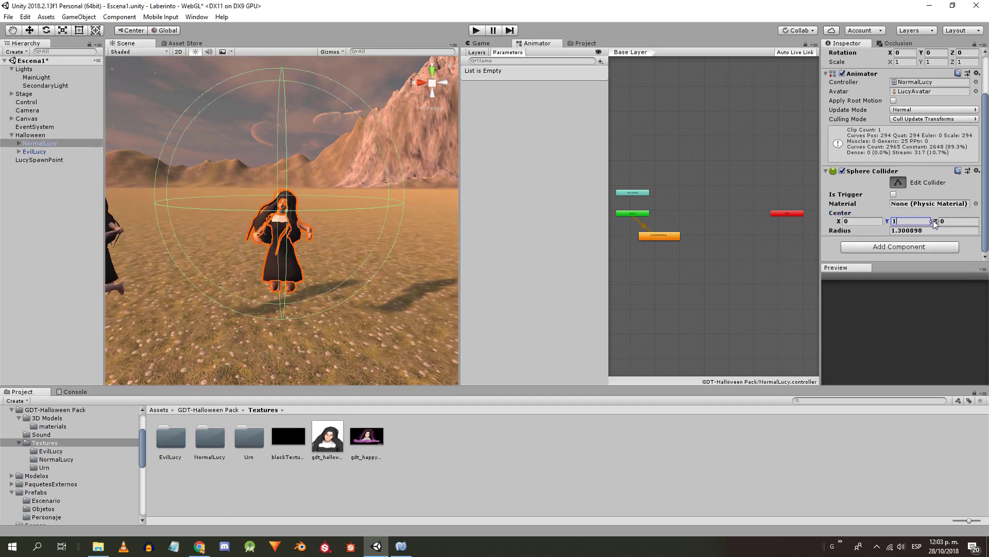
- Run the game briefly in play mode and stop it
click(482, 29)
right_drag(319, 147, 227, 147)
click(475, 32)
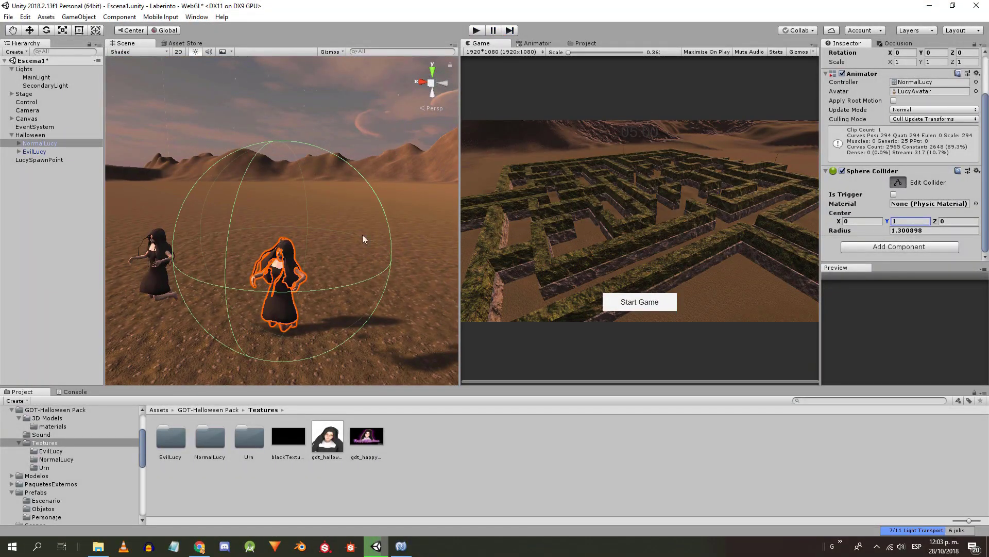
- Set NormalLucy's Sphere Collider radius to 1.5, make it a trigger and finish editing the collider
right_drag(340, 206, 333, 308)
click(433, 84)
click(898, 182)
click(901, 230)
text(1.5)
click(433, 83)
right_drag(332, 225, 237, 211)
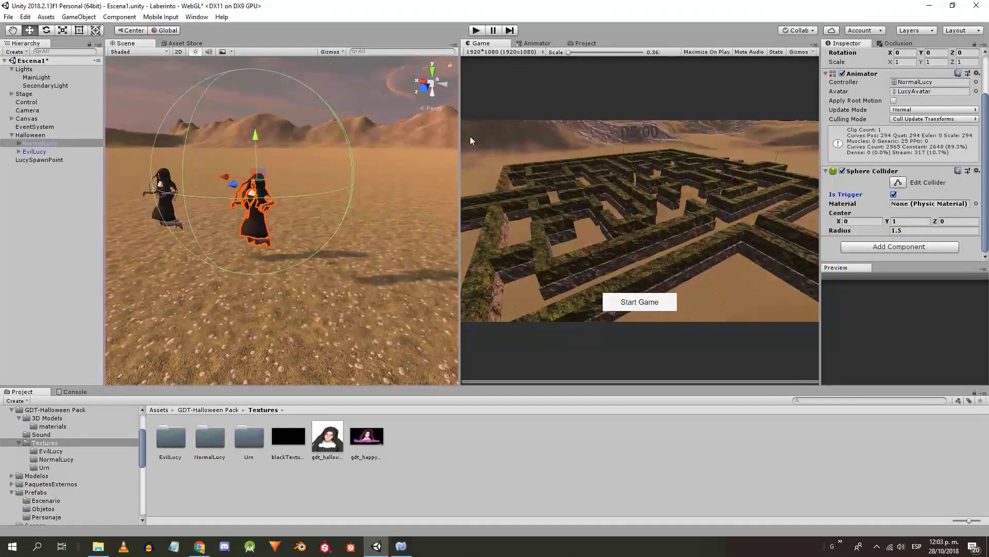
- Attach the Lucy script from the GDT-Halloween Pack folder to NormalLucy
click(38, 143)
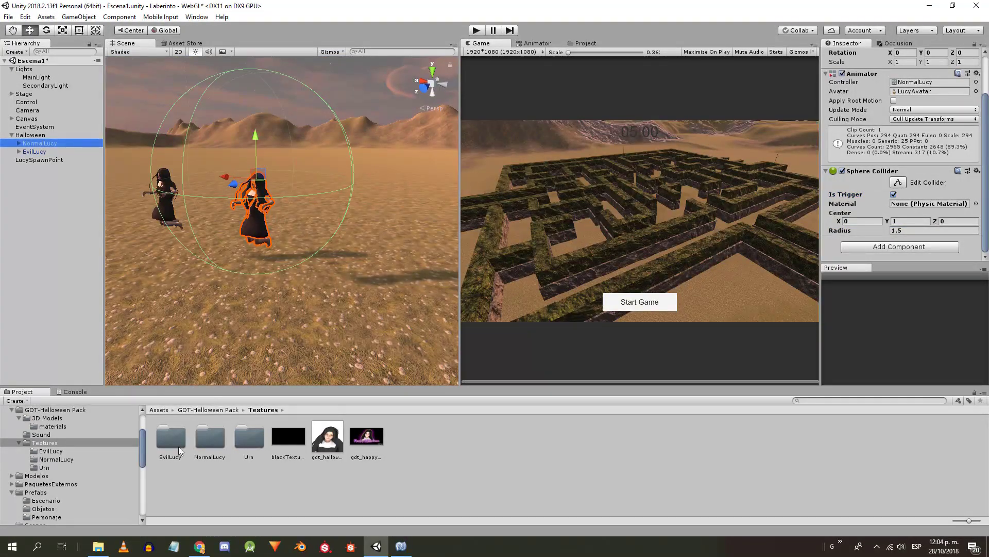
click(45, 419)
click(51, 410)
scroll(876, 139, up, 3)
drag(406, 437, 844, 245)
click(521, 295)
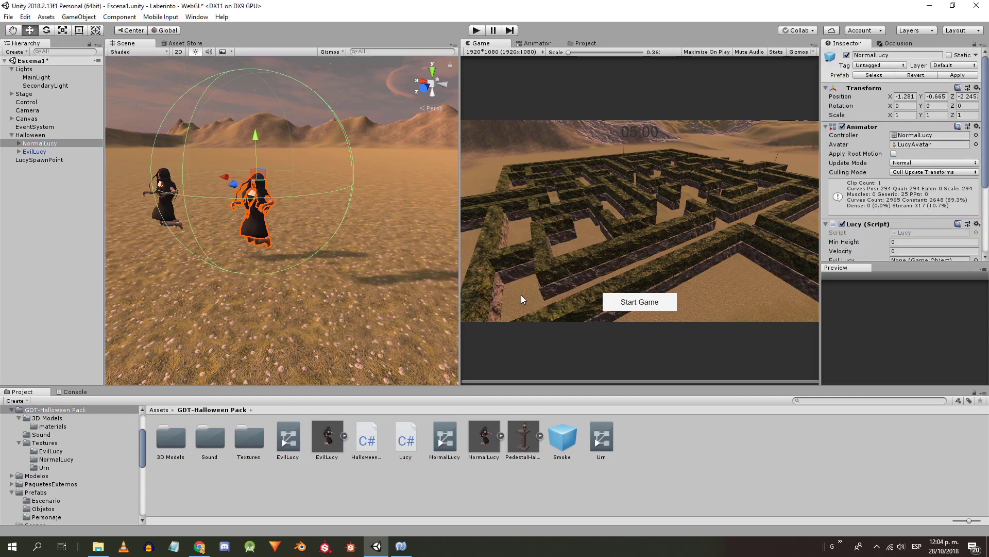
- Set the Lucy script's Min Height to 1.3 and Velocity to 0.45, and assign the EvilLucy prefab as Evil Lucy
scroll(907, 155, down, 3)
click(919, 180)
text(1.3)
key(Tab)
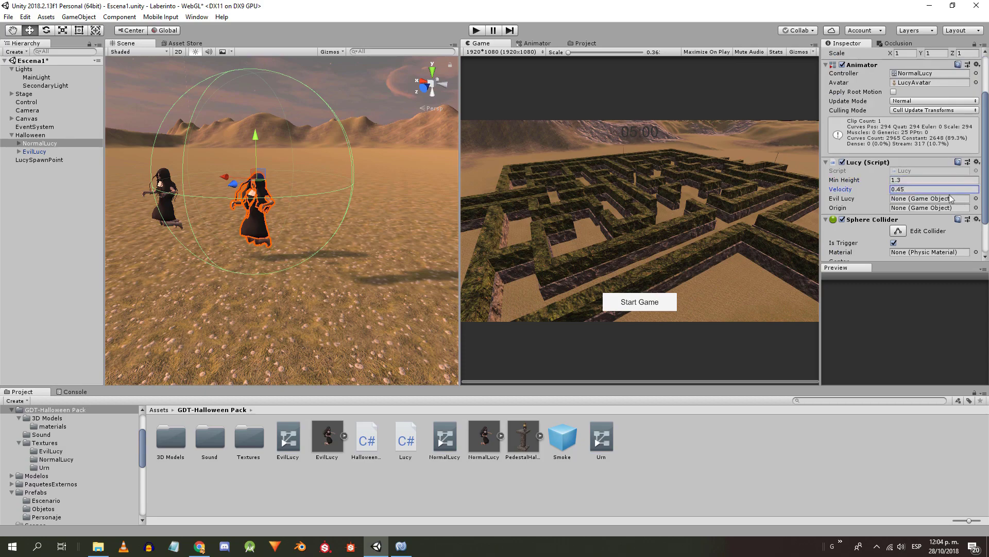
drag(332, 444, 899, 200)
- Remove the [SerializeField] attribute from origin in Lucy.cs, close up the blank lines around it and return to Unity
click(402, 546)
click(411, 56)
drag(202, 178, 259, 178)
key(Return)
click(325, 199)
key(BackSpace)
key(Up)
key(BackSpace)
key(alt+Tab)
right_drag(325, 200, 283, 237)
scroll(281, 217, up, 3)
scroll(890, 179, down, 3)
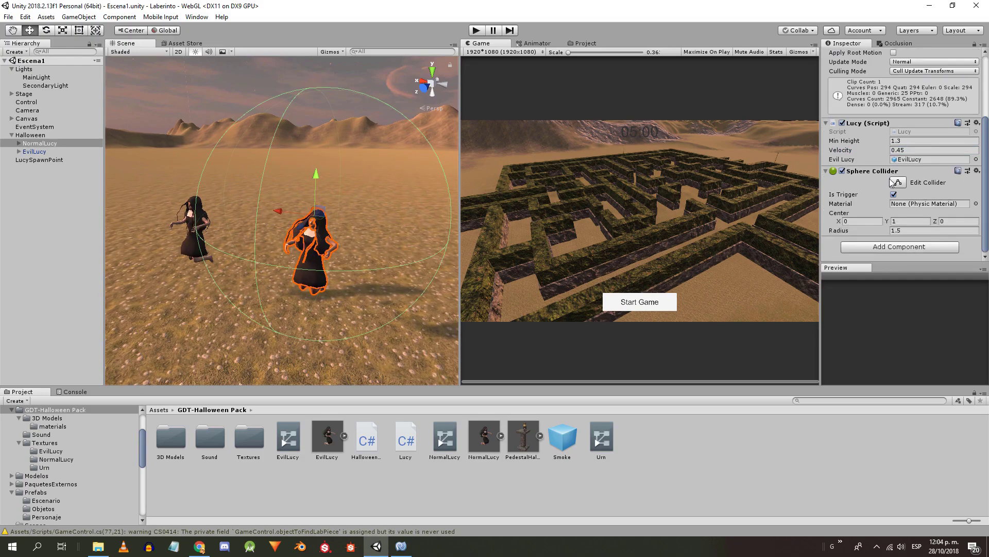
- Add an Audio Source component to NormalLucy
click(895, 248)
text(audio)
click(892, 369)
scroll(915, 235, down, 2)
scroll(912, 232, down, 3)
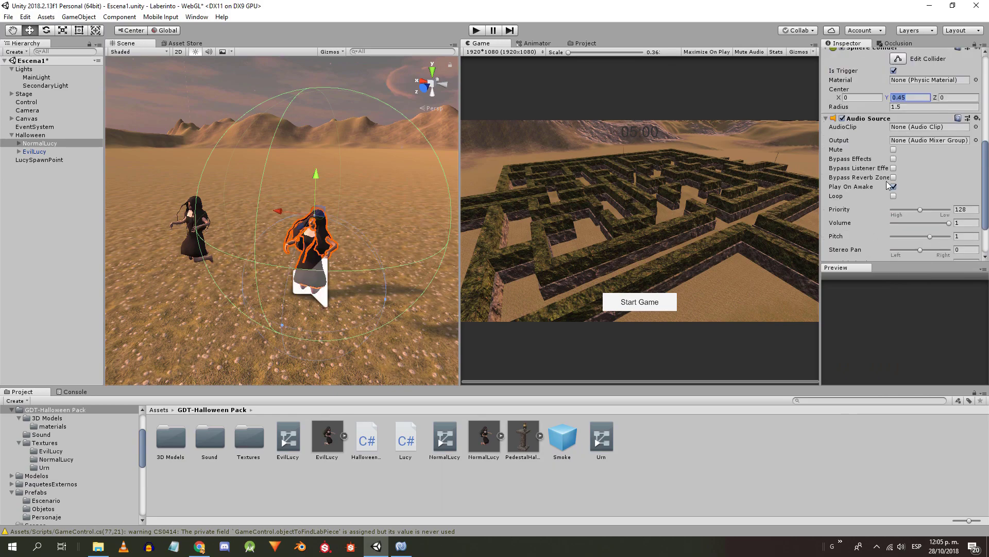
- Assign the Apocalypse clip from the Sound folder to NormalLucy's Audio Source and enable Loop
double_click(211, 457)
click(171, 437)
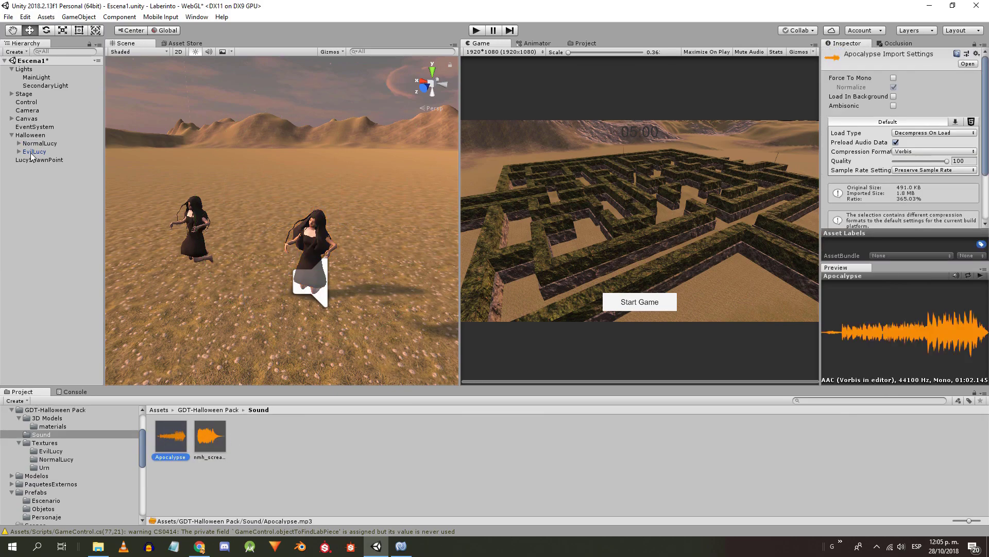
click(40, 143)
drag(170, 435, 925, 105)
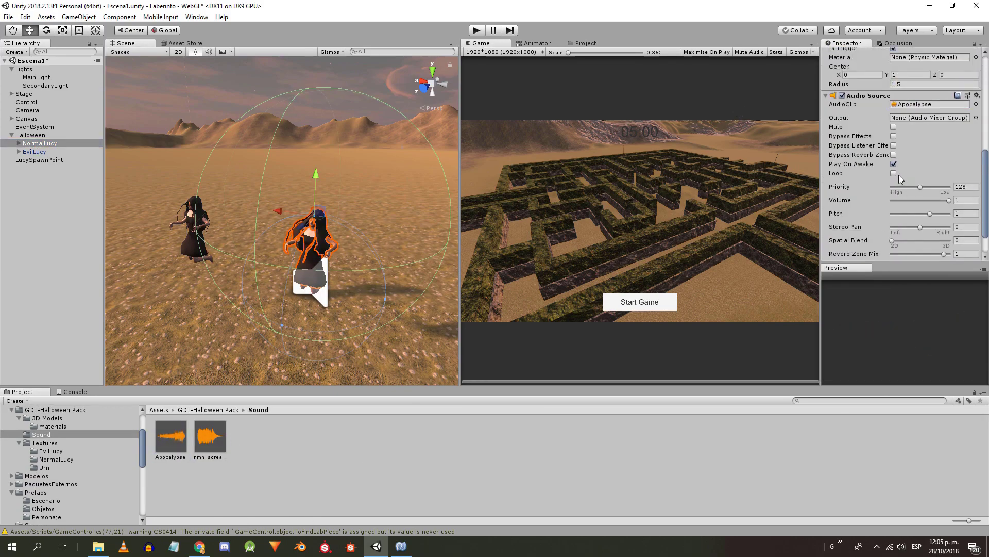
drag(985, 194, 987, 215)
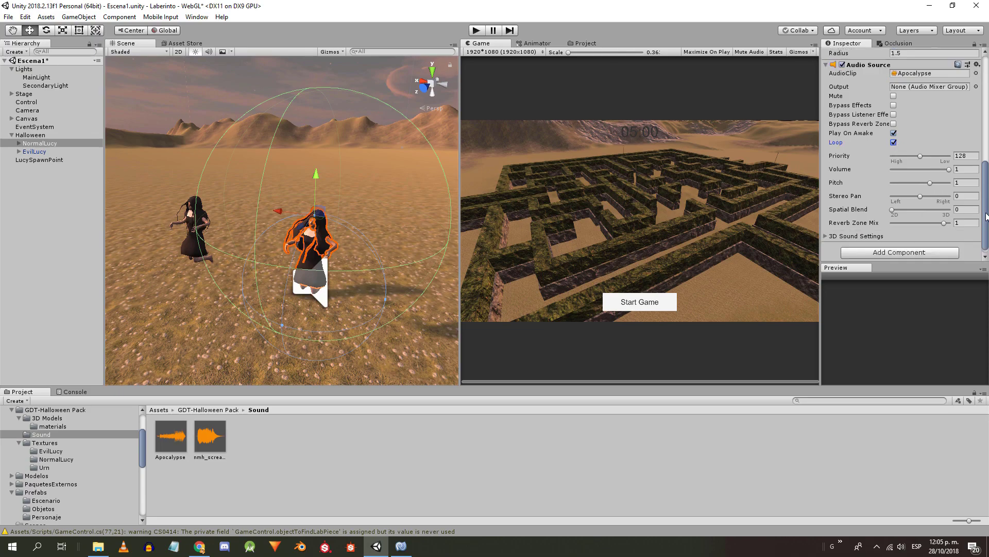
- Set the Audio Source's Spatial Blend to 1 and Reverb Zone Mix to 0.5, and expand its 3D Sound Settings
scroll(938, 197, down, 1)
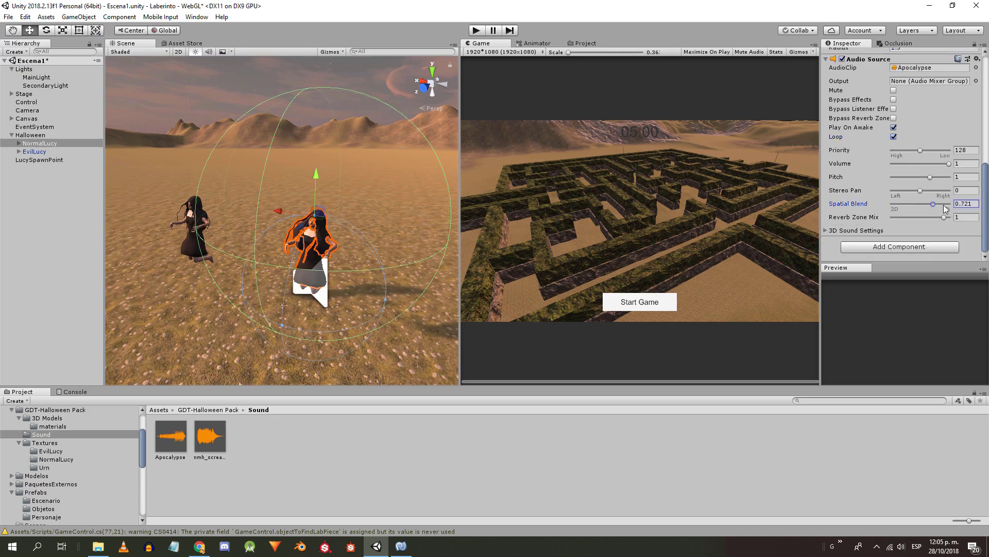
text(0.5)
click(850, 229)
drag(986, 150, 988, 199)
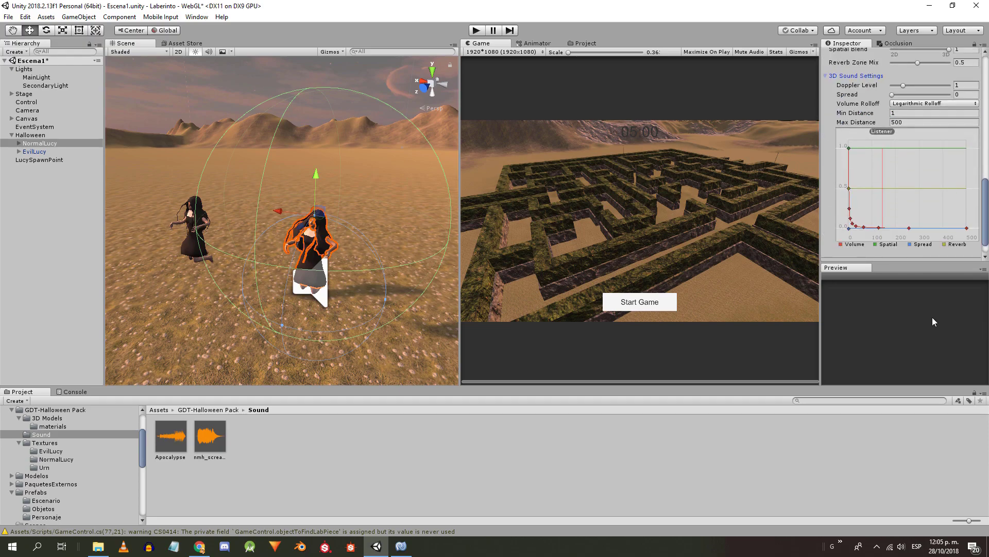
- Set the Doppler Level to 0, choose Custom Rolloff for the volume and set the Max Distance to 30
click(965, 86)
text(0)
click(963, 93)
click(943, 103)
click(928, 132)
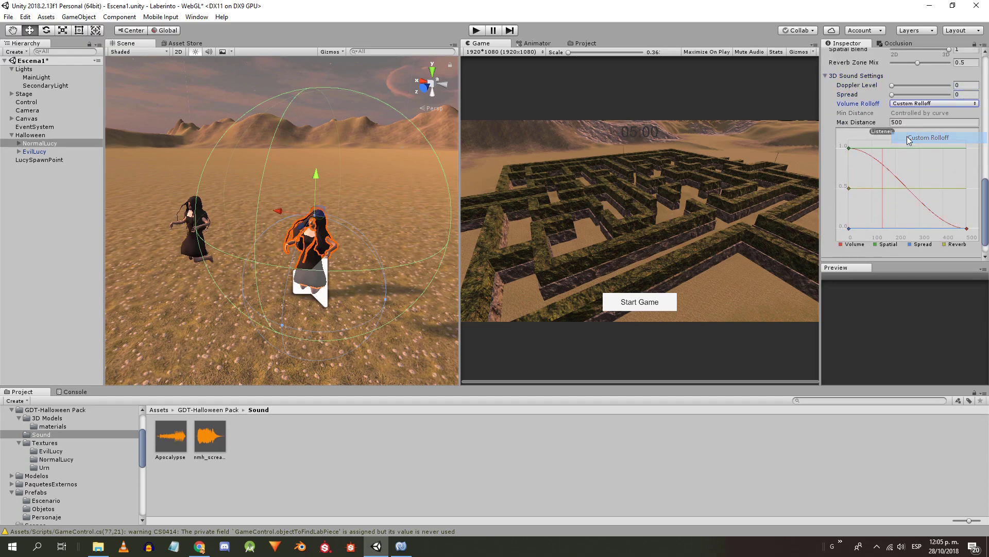
click(922, 122)
text(30)
- Reshape the 3D sound curves so the volume falls off steeply with distance and Spatial Blend is about 0.788
click(849, 148)
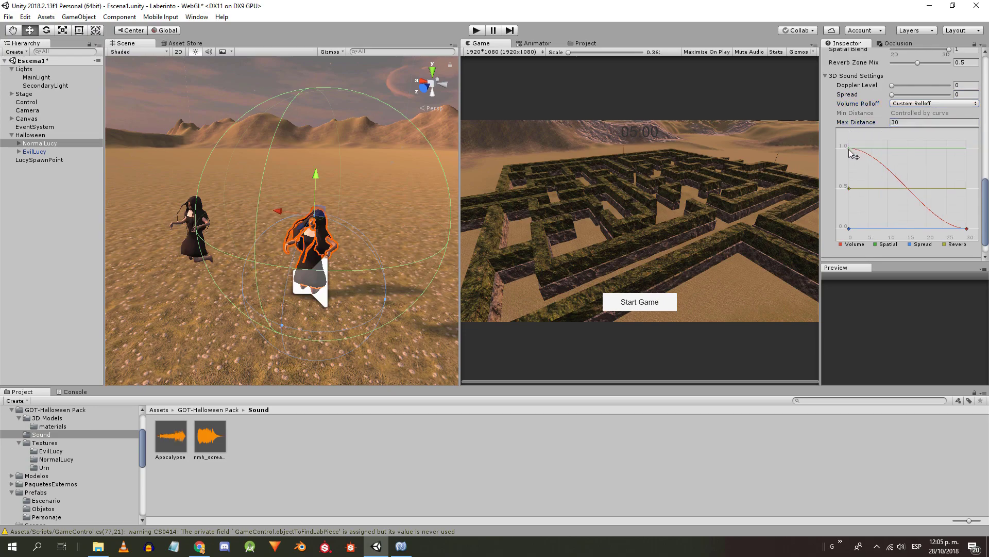
drag(850, 148, 872, 194)
click(849, 149)
scroll(883, 255, down, 1)
scroll(902, 227, up, 1)
click(33, 144)
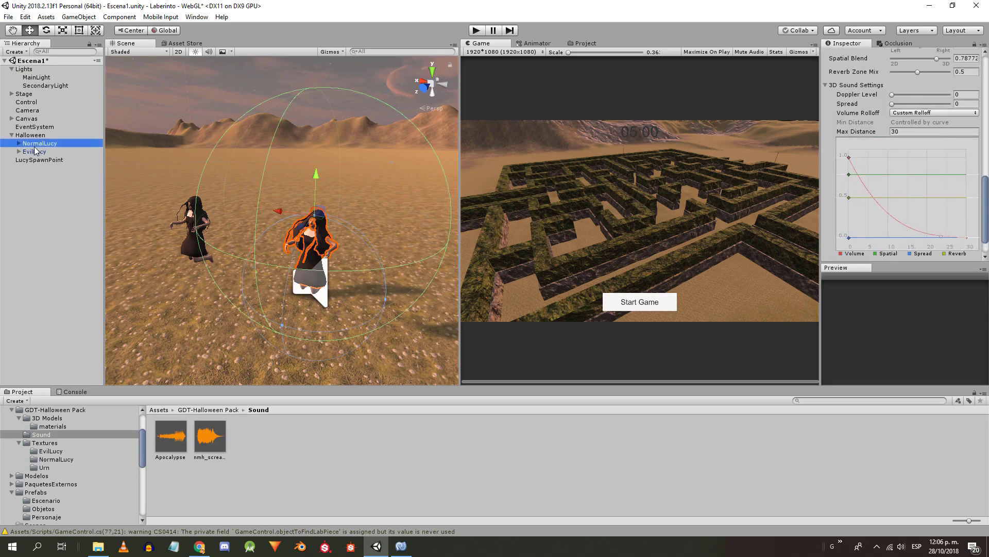
- Place the FPSController prefab from the Prefabs/Personaje folder near the two Lucy models and open the Camera object's properties
scroll(967, 78, up, 11)
scroll(968, 77, up, 1)
scroll(327, 259, down, 7)
right_drag(328, 259, 381, 235)
scroll(330, 242, up, 4)
click(45, 491)
double_click(248, 443)
drag(170, 438, 411, 237)
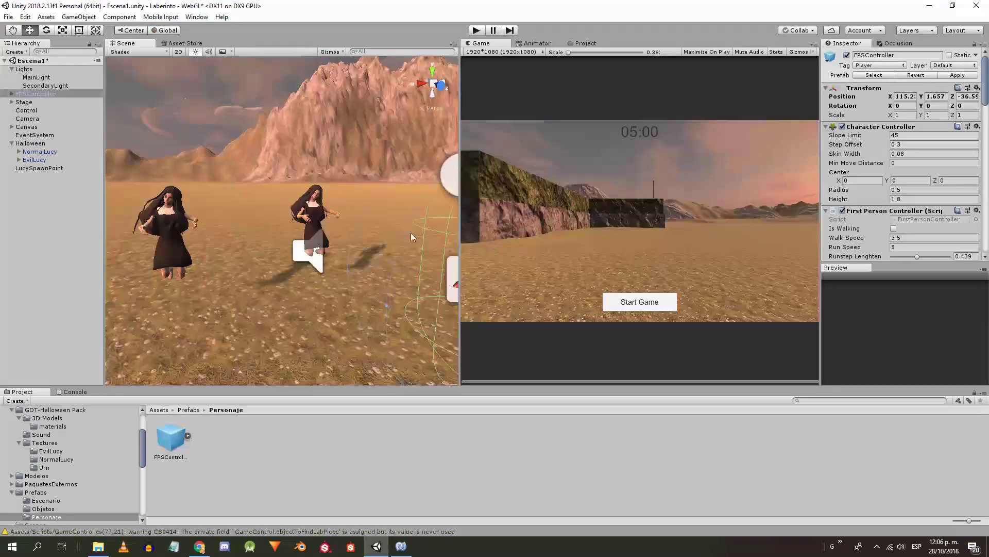
click(388, 225)
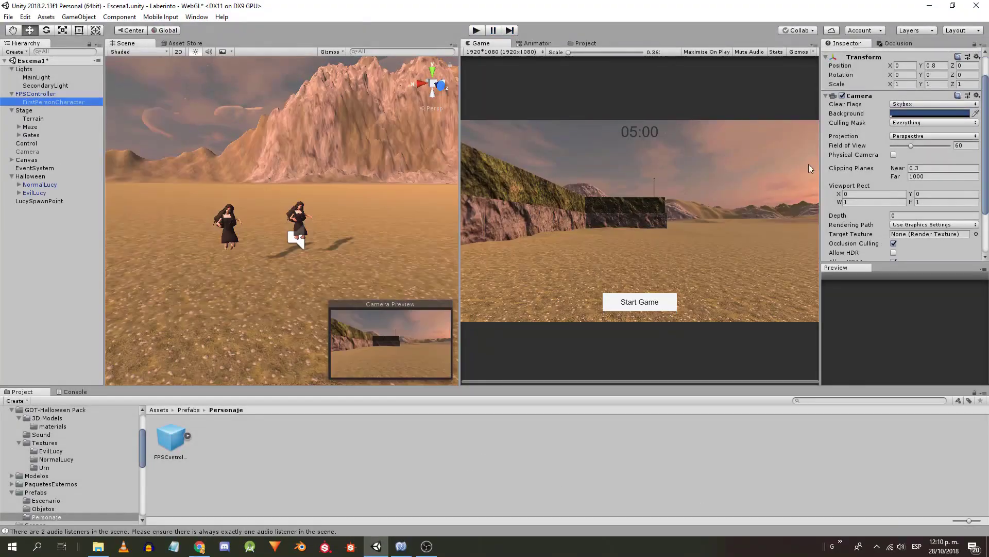
click(28, 152)
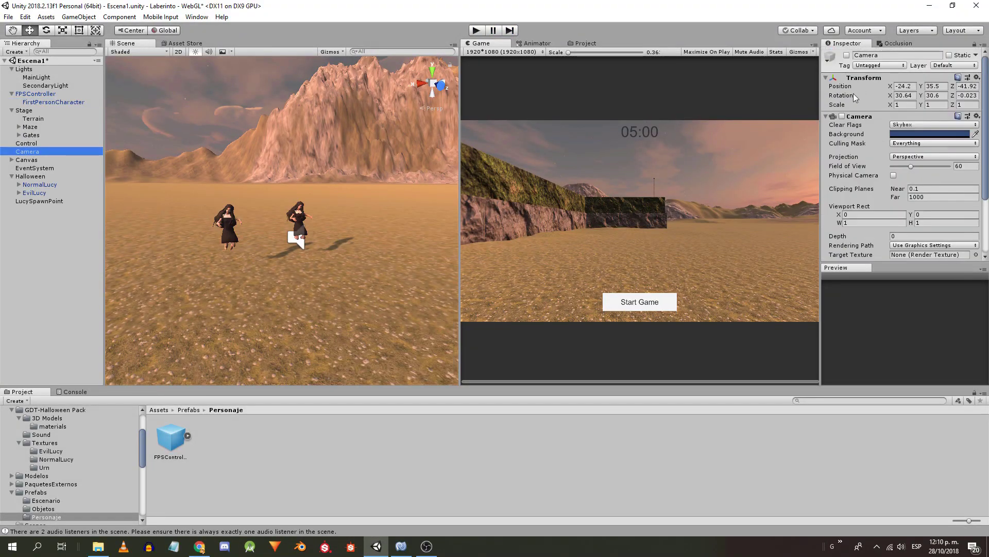
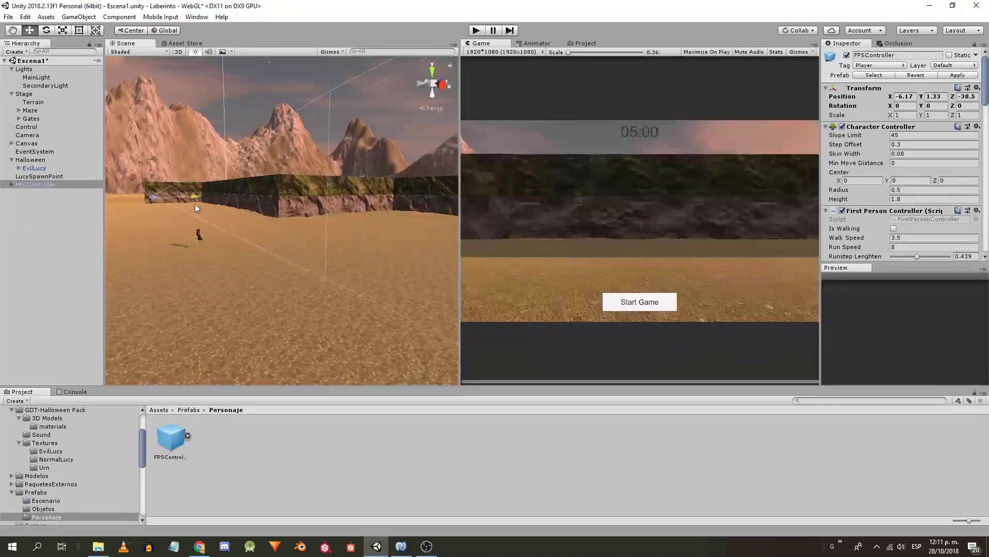
- Move FPSController to about X 119.3, Z -33 outside the maze and rotate it to about 180° around Y, facing EvilLucy
click(433, 71)
scroll(275, 186, down, 10)
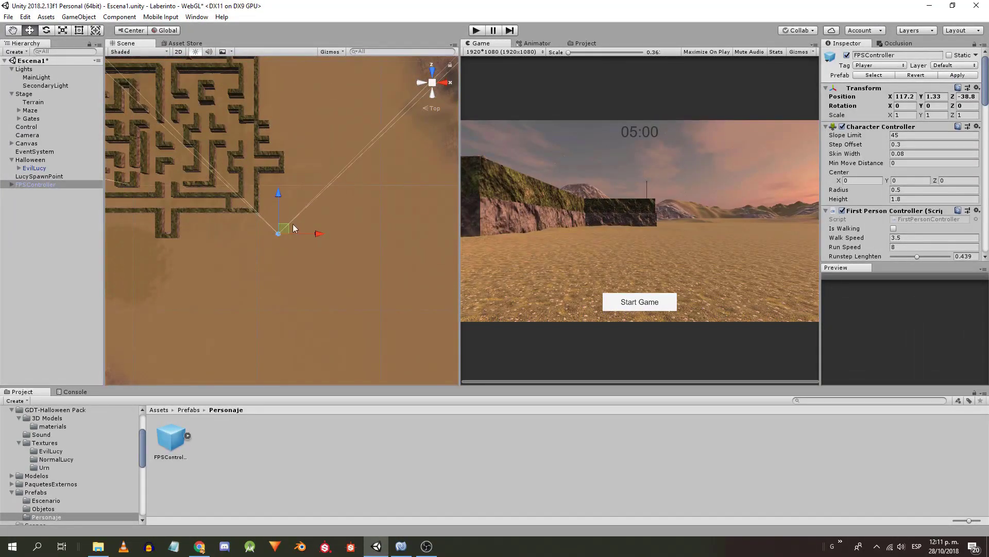
key(e)
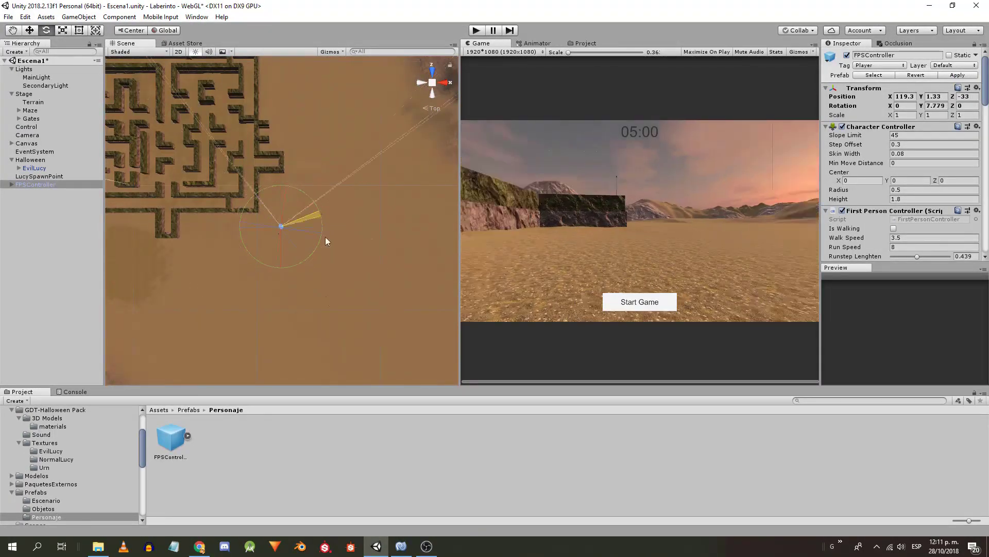
click(432, 70)
scroll(305, 219, up, 10)
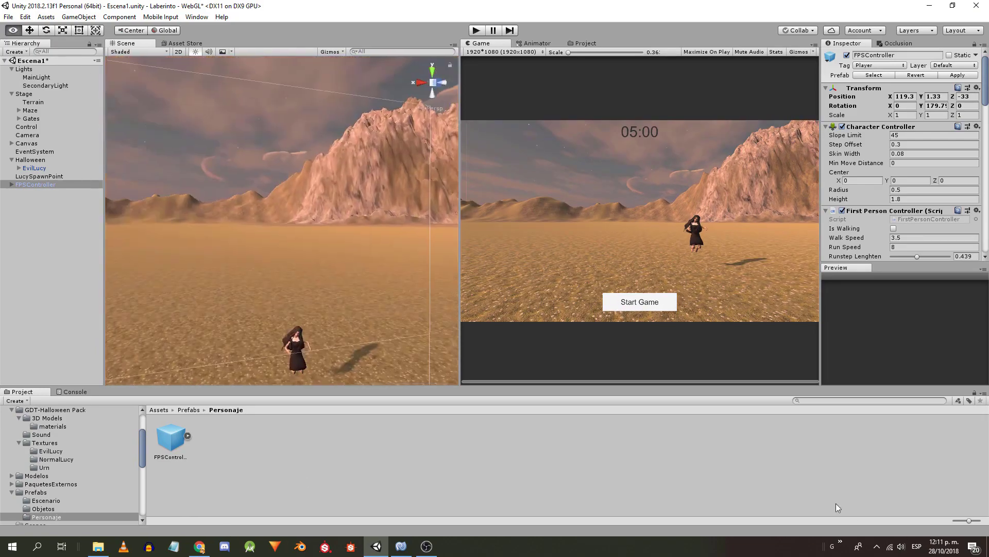
middle_drag(304, 219, 298, 327)
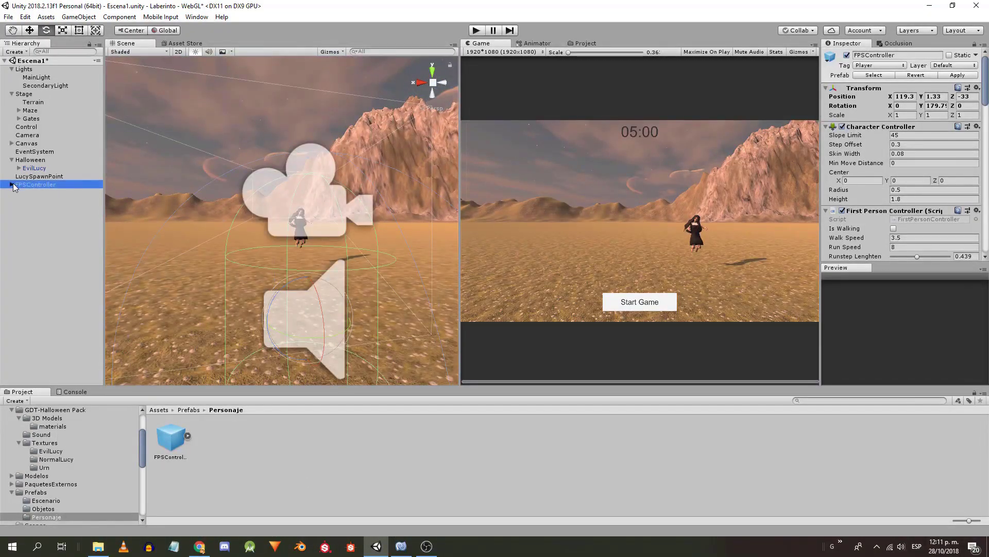
- Make EvilLucy a child of FirstPersonCharacter and set its position to 0, 0, 0
click(33, 168)
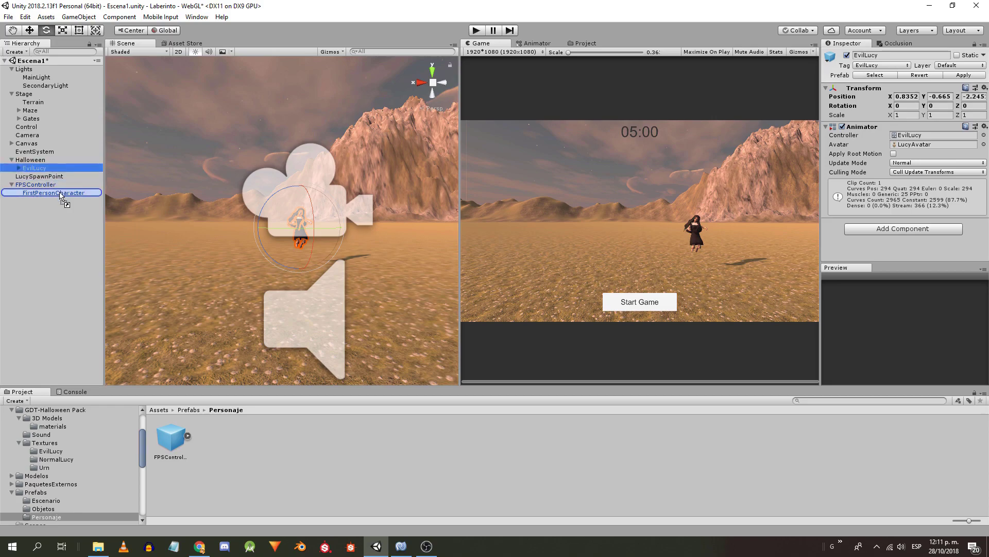
click(905, 96)
text(0)
key(Tab)
text(0)
key(Tab)
text(0)
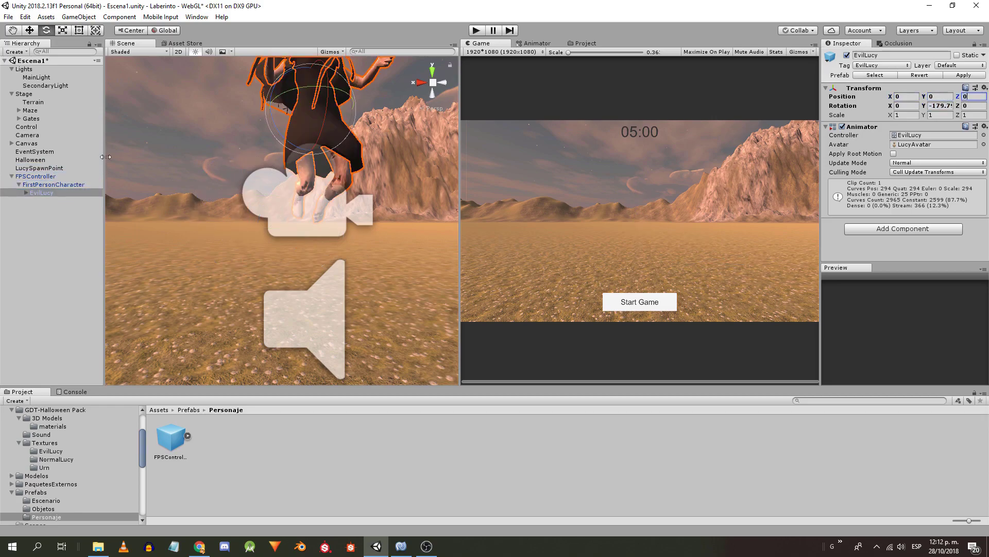
- Move EvilLucy down and in front of the first-person camera, to about Y -0.827, Z 0.606
middle_drag(281, 165, 294, 271)
alt+drag(295, 270, 307, 217)
middle_drag(308, 214, 233, 180)
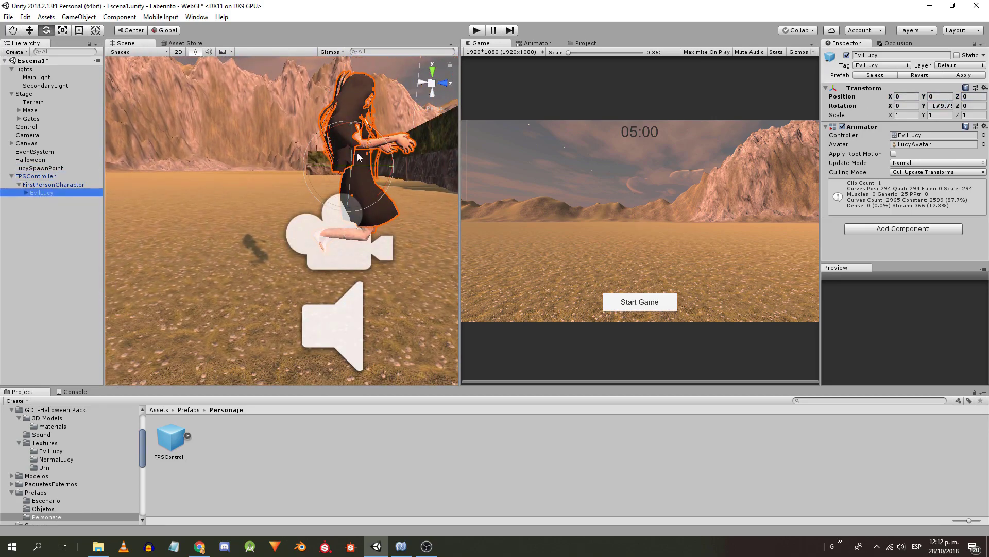
key(w)
drag(359, 157, 301, 274)
- Set the FirstPersonCharacter camera's clipping planes to Near 0.05 and Far 500
click(32, 187)
scroll(955, 163, down, 1)
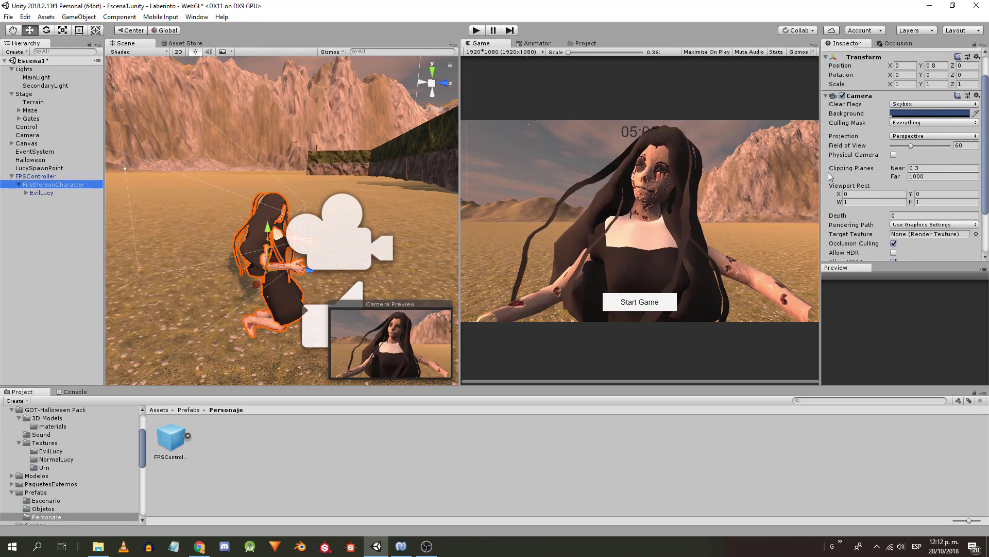
text(500)
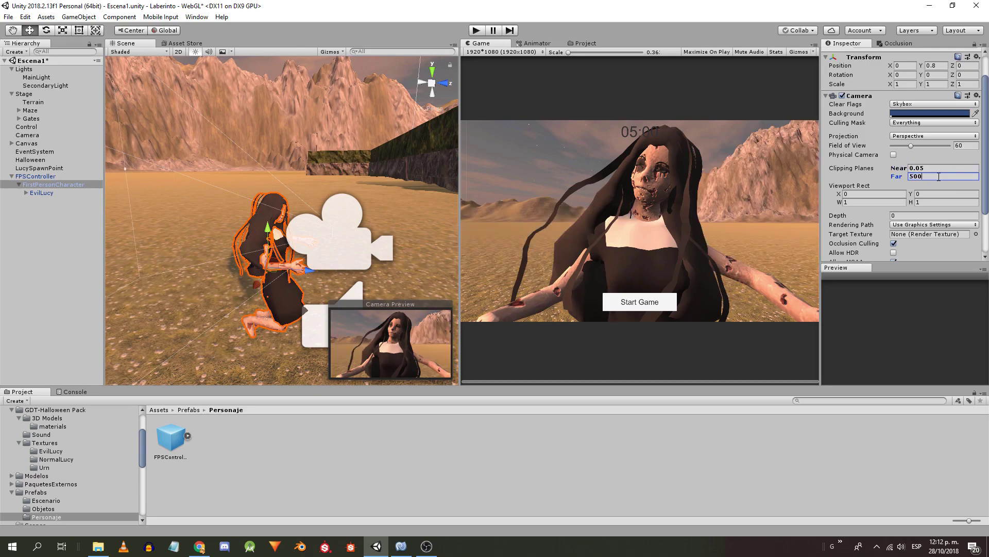
scroll(962, 124, up, 2)
- Bring EvilLucy closer to the camera so her face fills the view, at about Y -0.923, Z 0.316
click(44, 193)
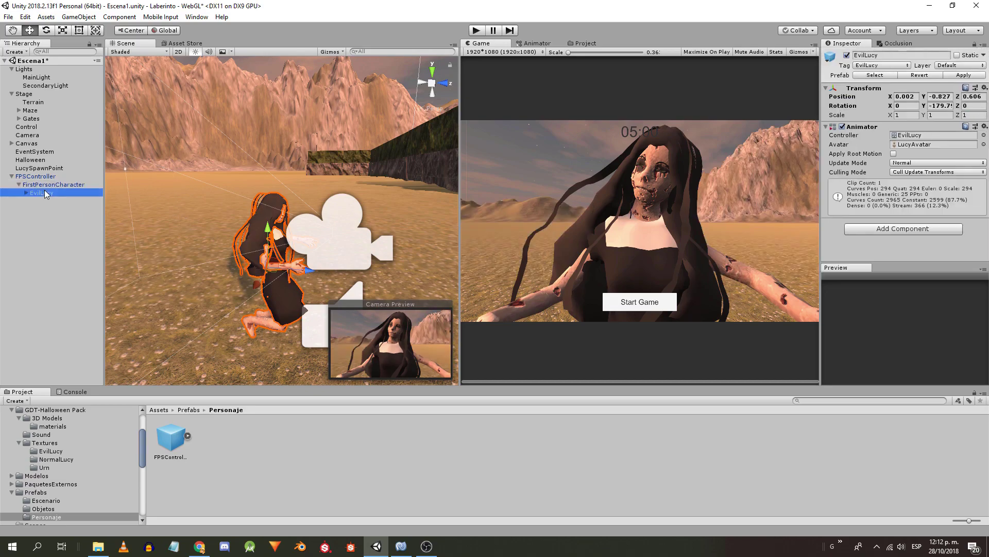
drag(309, 270, 351, 271)
drag(311, 229, 320, 246)
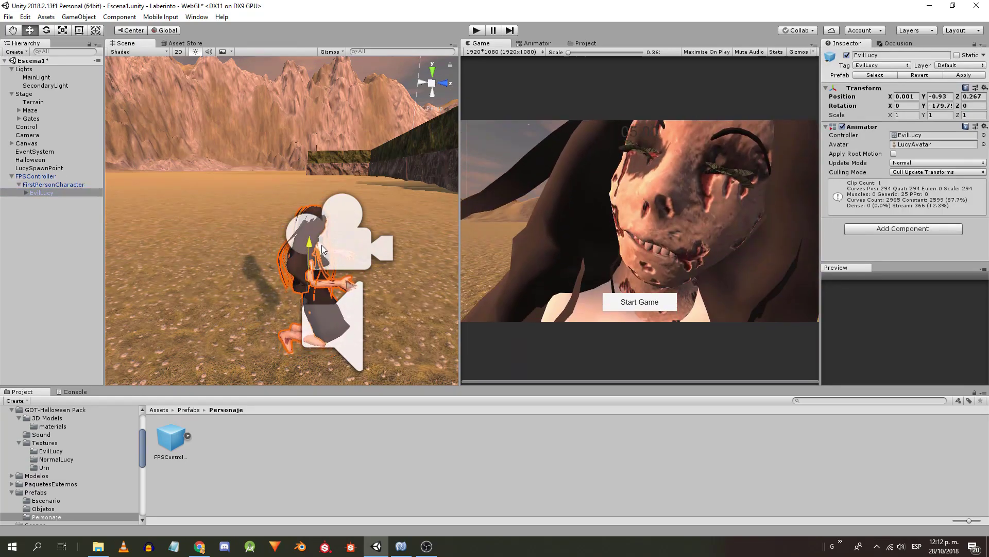
- Test EvilLucy's animation in play mode, lowering her to about Y -1.591, Z 0.77 between the two runs
click(474, 31)
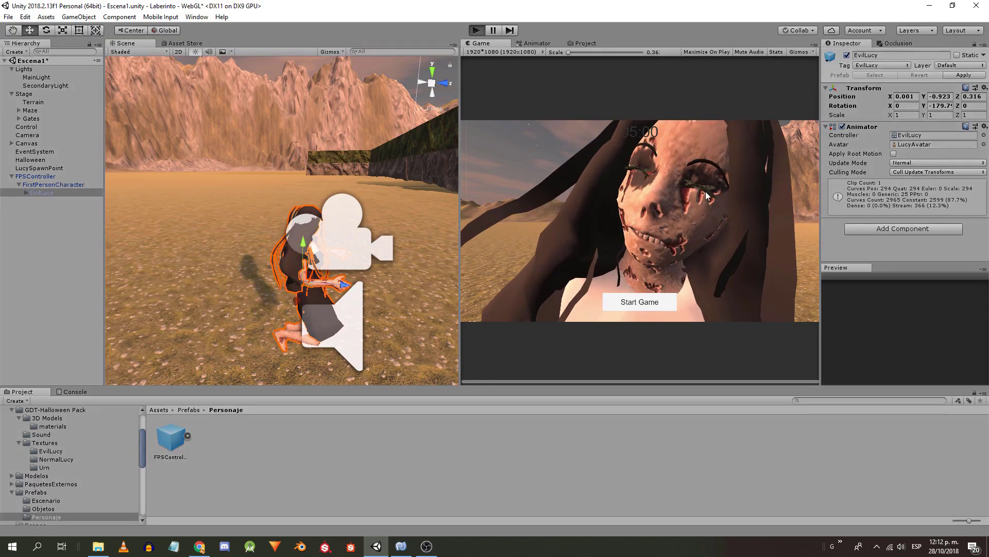
click(475, 31)
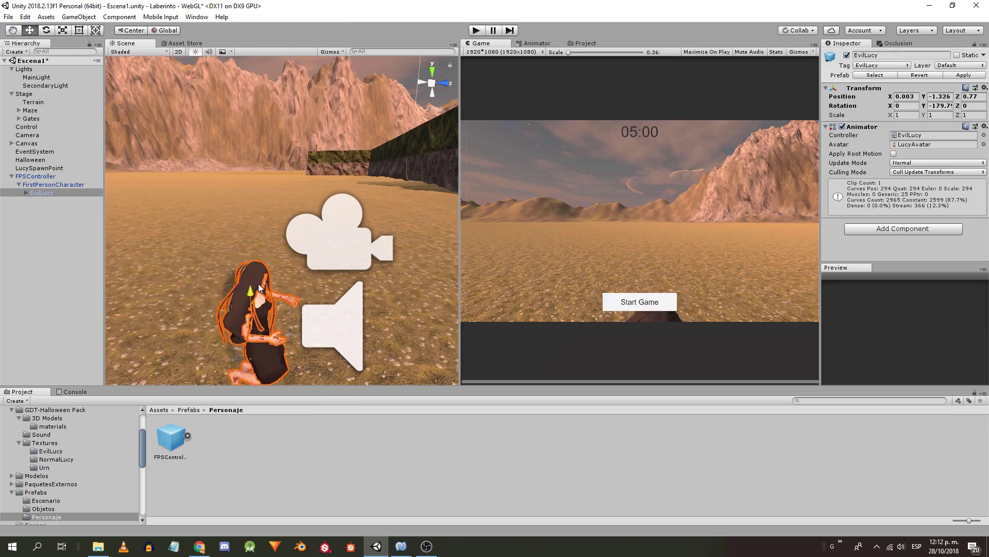
click(477, 31)
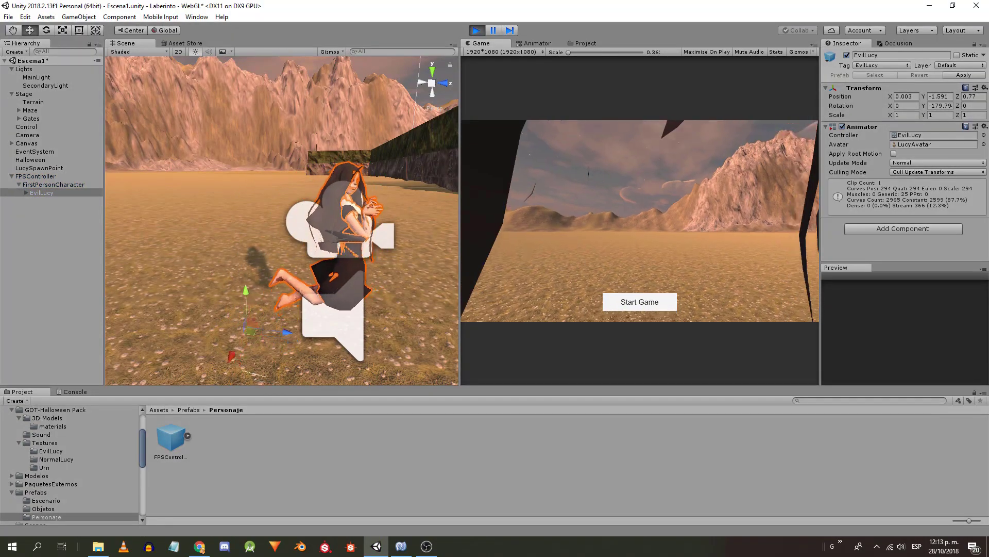
click(479, 31)
- Retest the jump scare in play mode, adjusting EvilLucy's offset from the camera to about Y -1.699, Z 1.132
click(479, 30)
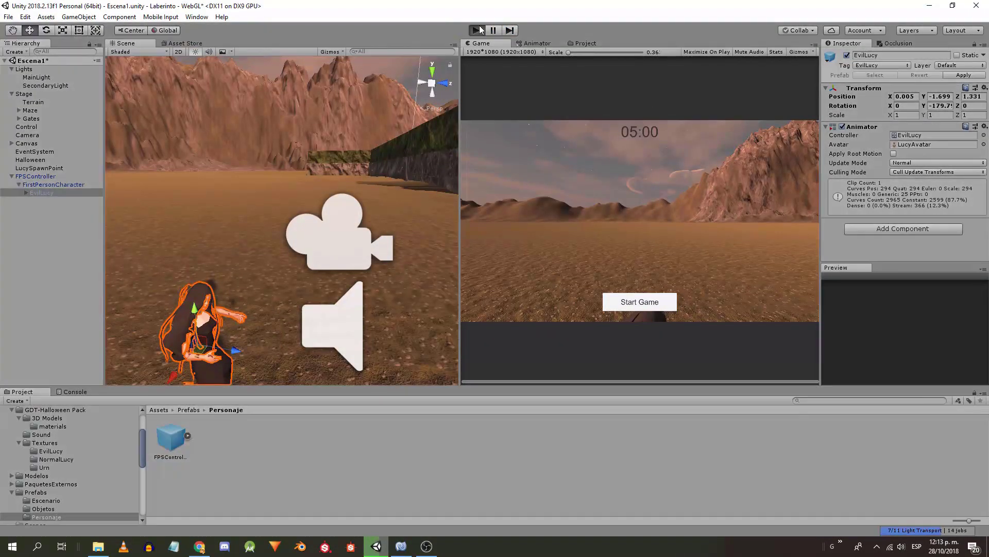
click(476, 30)
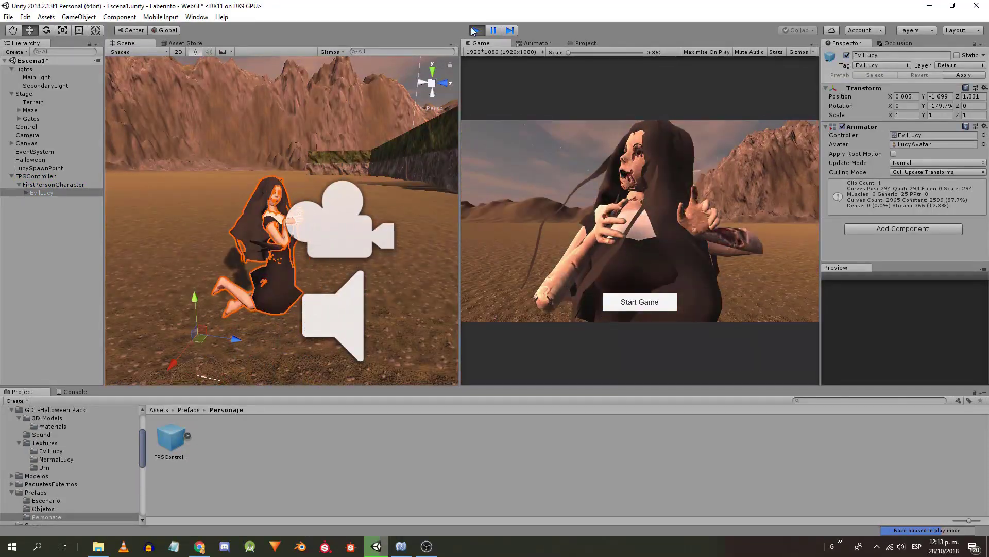
click(475, 31)
click(476, 31)
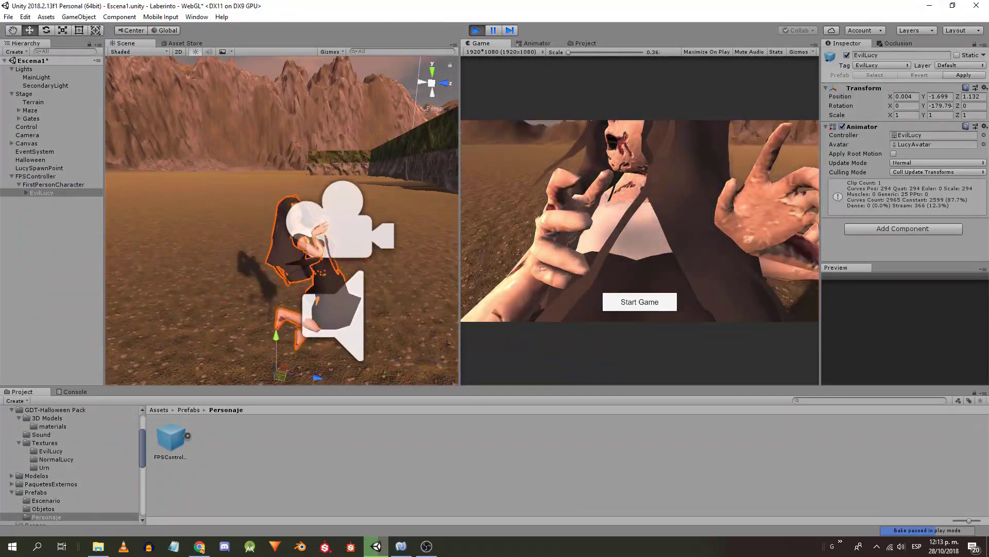
key(ctrl+p)
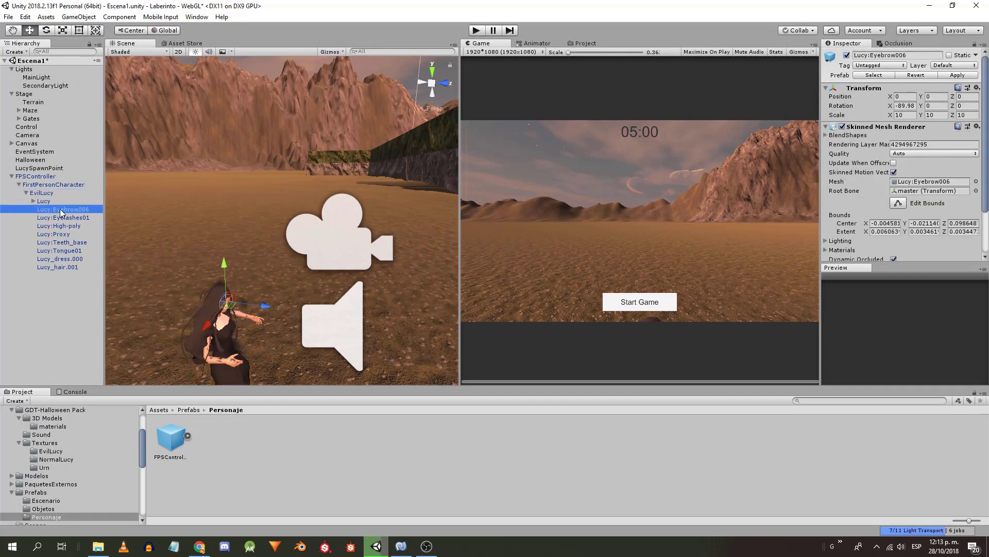
- Clear the Root Bone of all EvilLucy's mesh parts, from Lucy:Eyebrow006 to Lucy_hair.001
click(34, 201)
click(62, 209)
shift+click(55, 266)
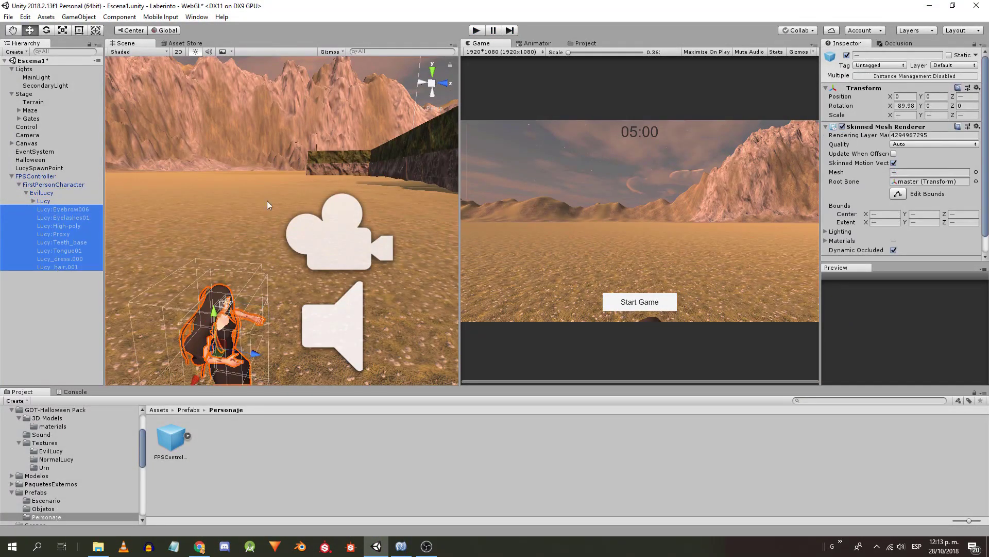
scroll(897, 178, down, 2)
click(902, 162)
key(Delete)
- Scale the Lucy:Eyebrow006 mesh up uniformly to about 284
middle_drag(110, 227, 144, 98)
click(55, 218)
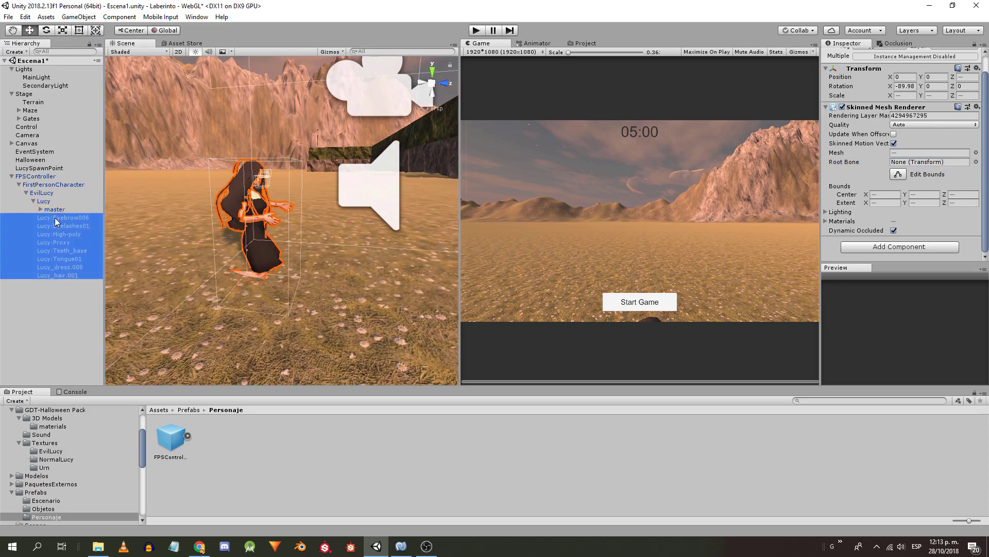
key(e)
key(r)
drag(266, 174, 662, 280)
scroll(309, 237, down, 3)
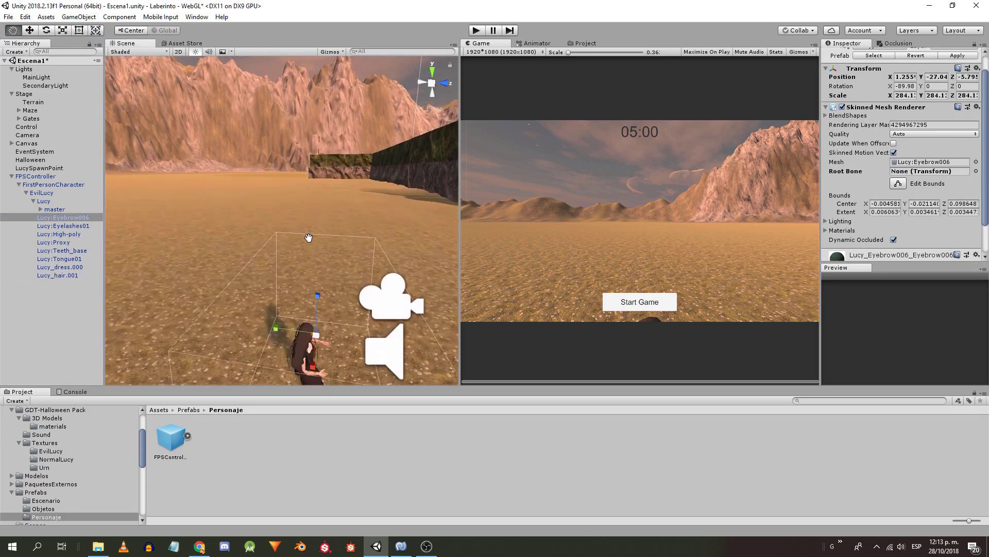
- Scale the Lucy:Eyelashes01 mesh up uniformly to about 380
middle_drag(309, 237, 242, 111)
click(72, 227)
click(250, 243)
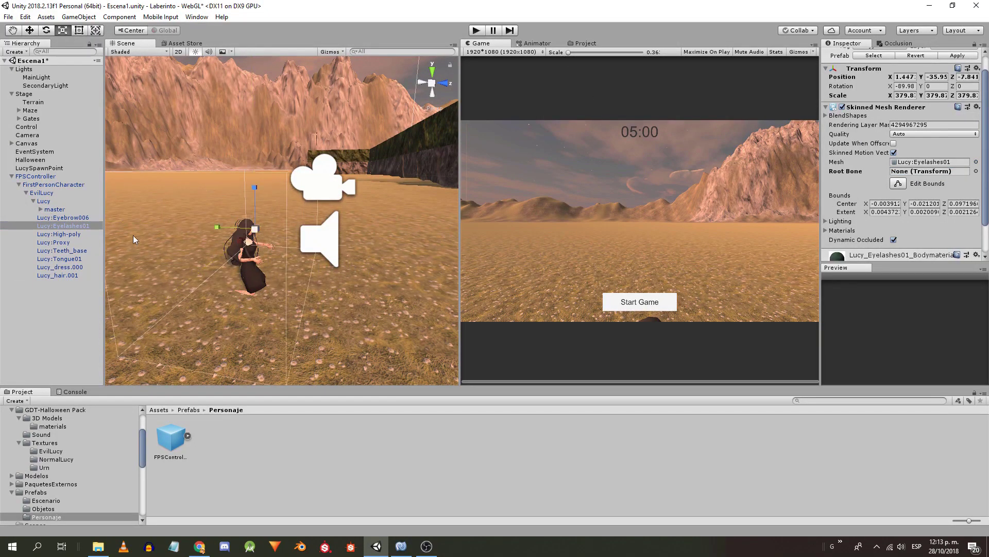
- Scale the Lucy:High-poly mesh up uniformly to about 320 and the Lucy:Proxy mesh to about 23.7
scroll(316, 165, down, 10)
key(f)
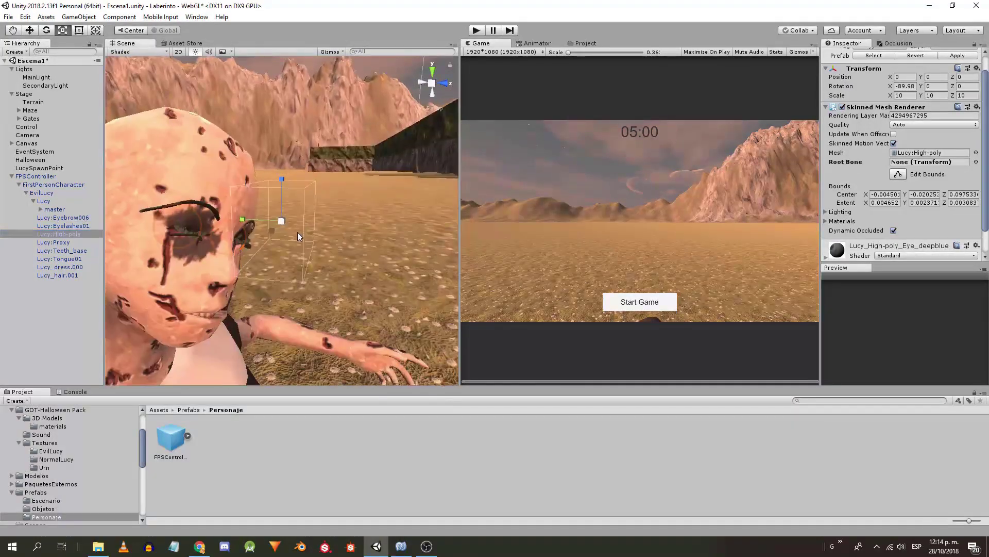
scroll(285, 225, down, 5)
click(59, 242)
drag(279, 247, 516, 279)
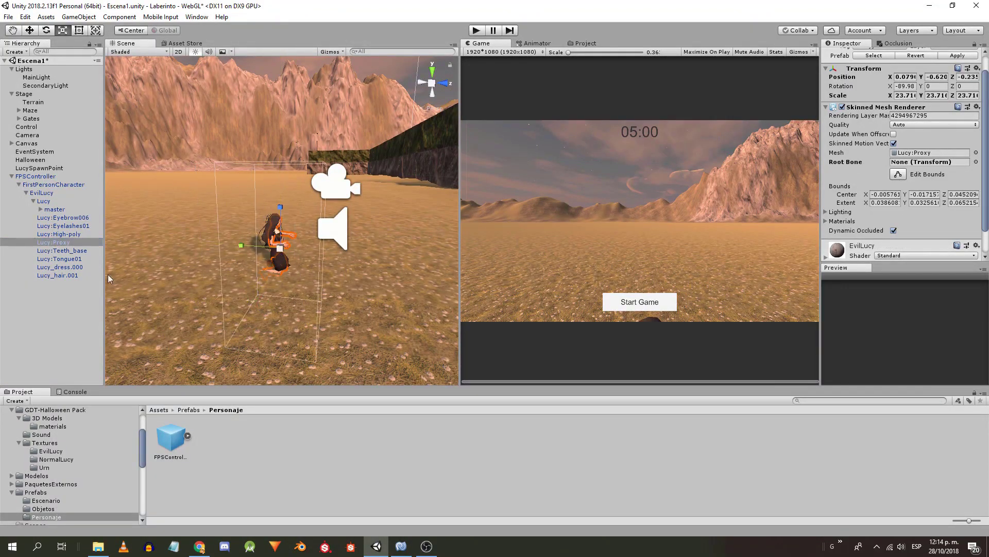
- Scale the Lucy:Teeth_base and Lucy:Tongue01 meshes up uniformly
click(64, 251)
drag(280, 225, 557, 280)
click(46, 259)
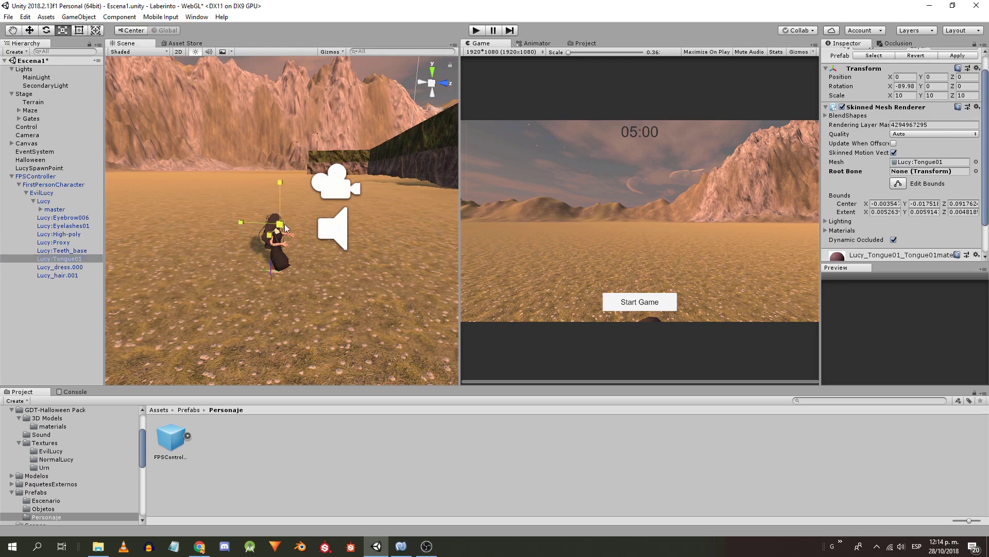
- Move EvilLucy away from the player camera to about Z 1.64 and test the jump scare in play mode
click(52, 269)
scroll(317, 241, down, 3)
key(w)
click(58, 275)
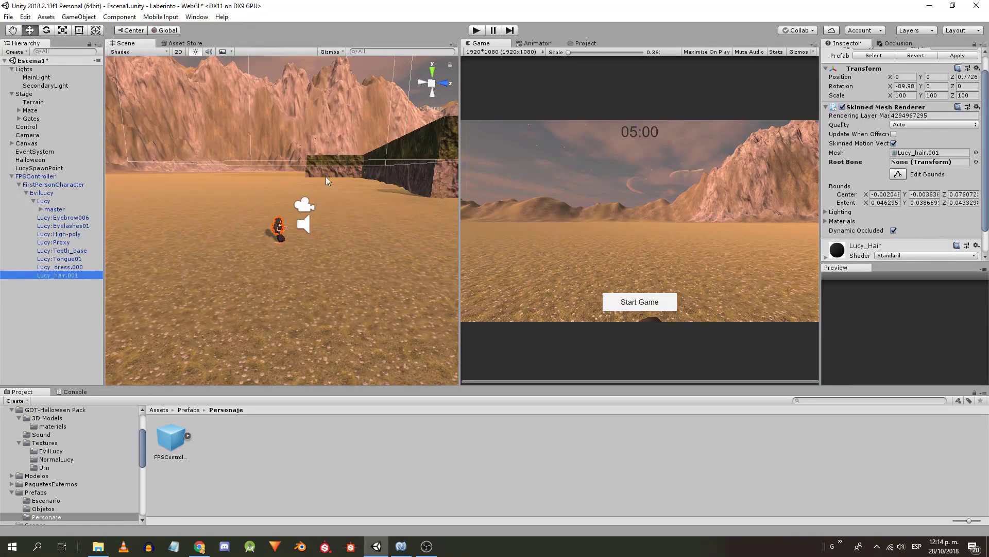
scroll(326, 176, down, 3)
drag(296, 110, 314, 141)
double_click(52, 192)
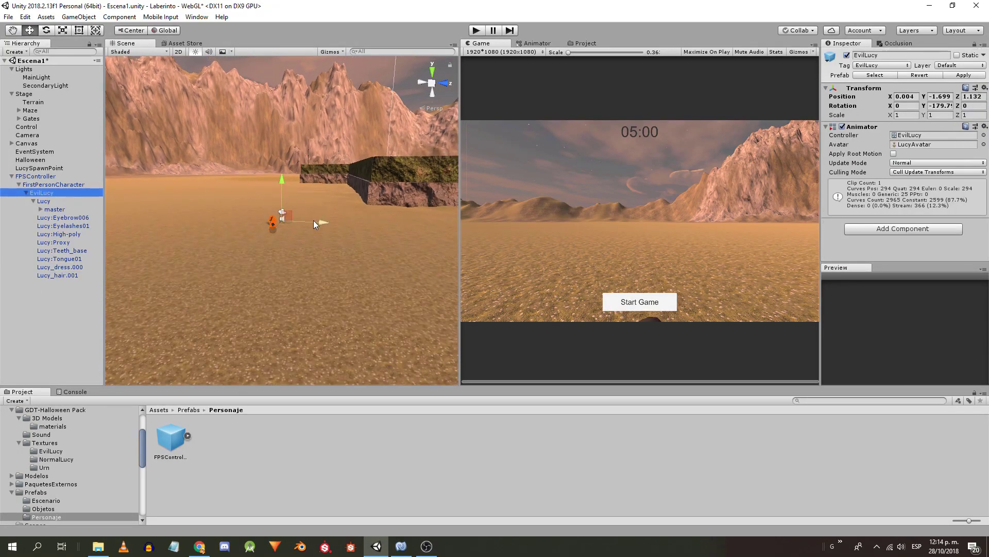
click(476, 31)
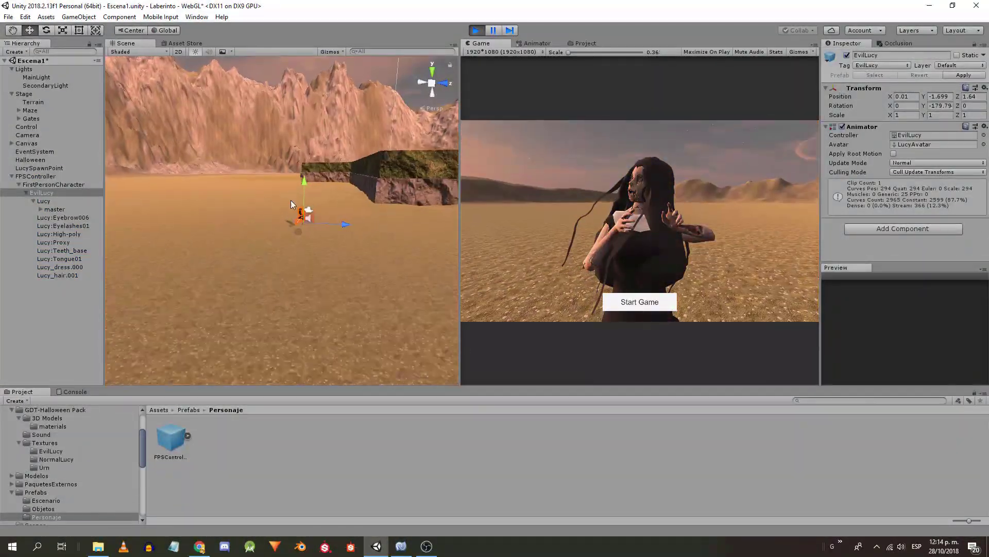
key(ctrl+p)
- Move EvilLucy closer to the player camera, to about Z 1.173, and retest the jump scare in play mode
scroll(281, 207, up, 10)
drag(324, 223, 369, 225)
click(477, 31)
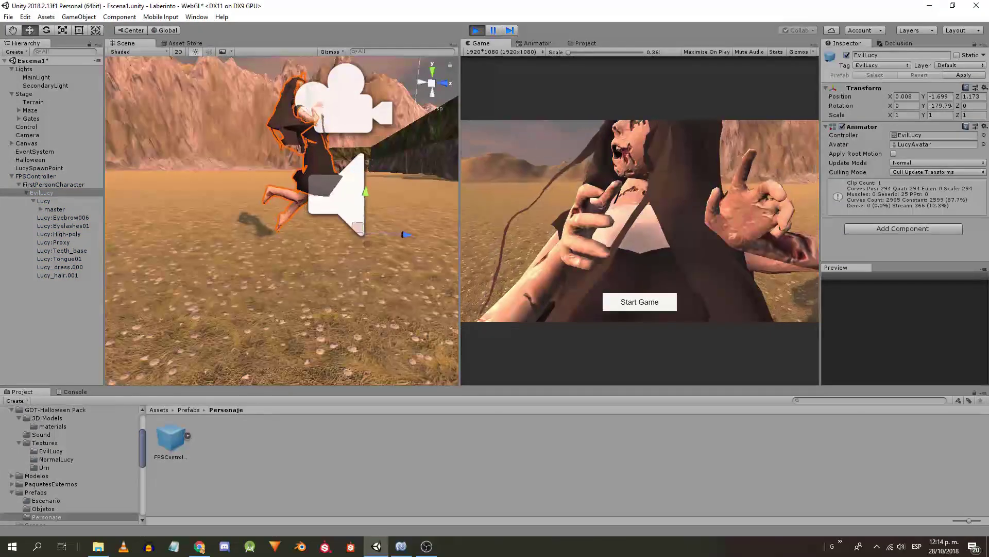
key(ctrl+p)
- Fine-tune EvilLucy's offset from the camera to about Y -1.791, Z 1.111 while retesting the jump scare in play mode
key(ctrl+p)
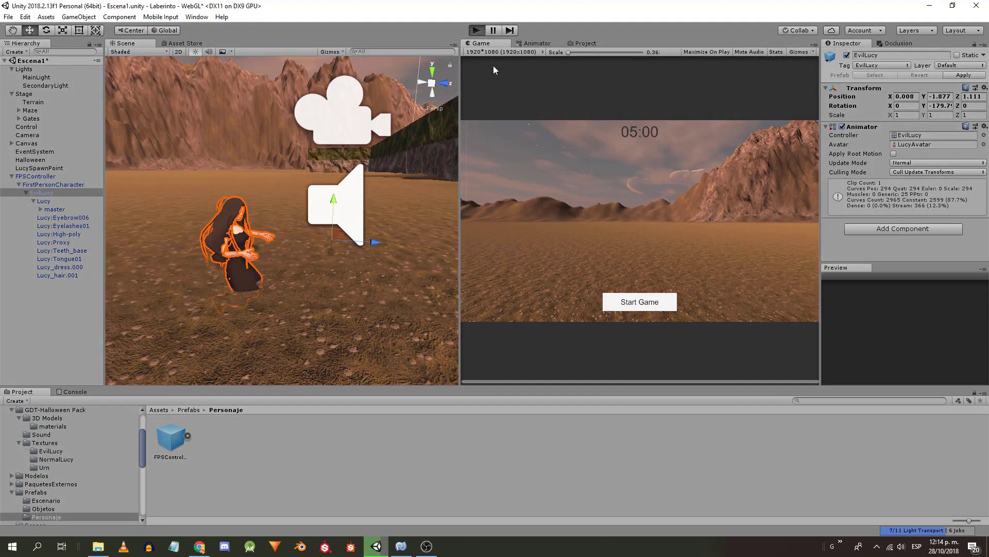
click(475, 30)
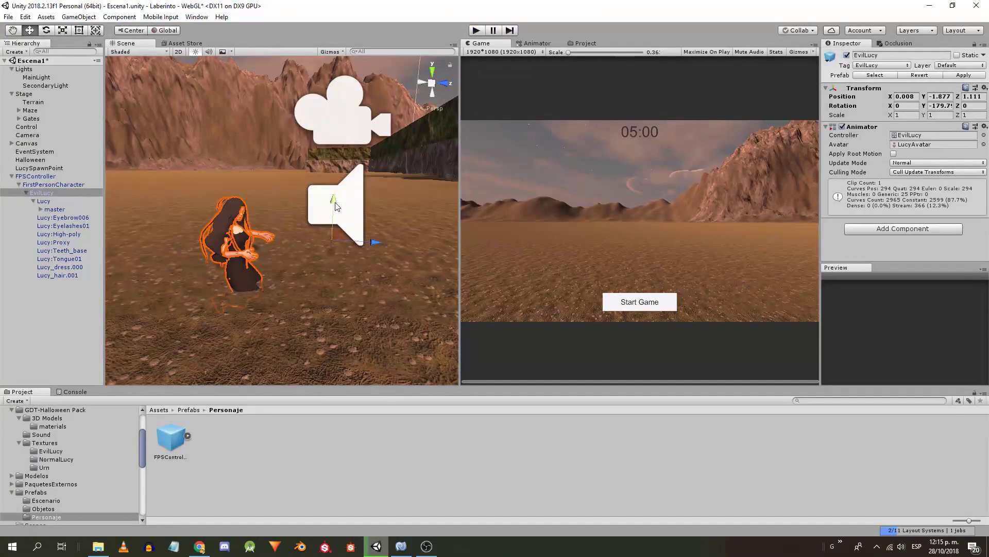
click(475, 30)
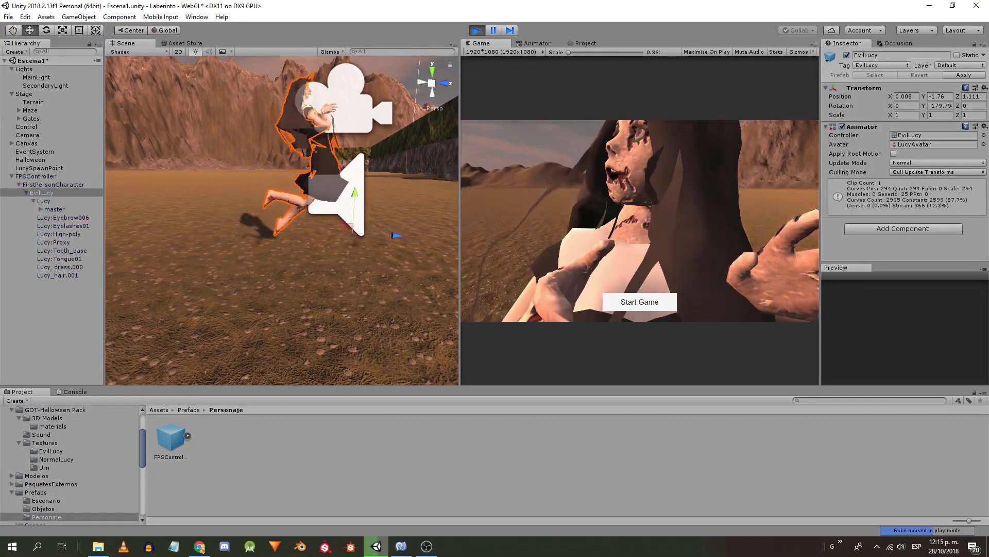
key(ctrl+p)
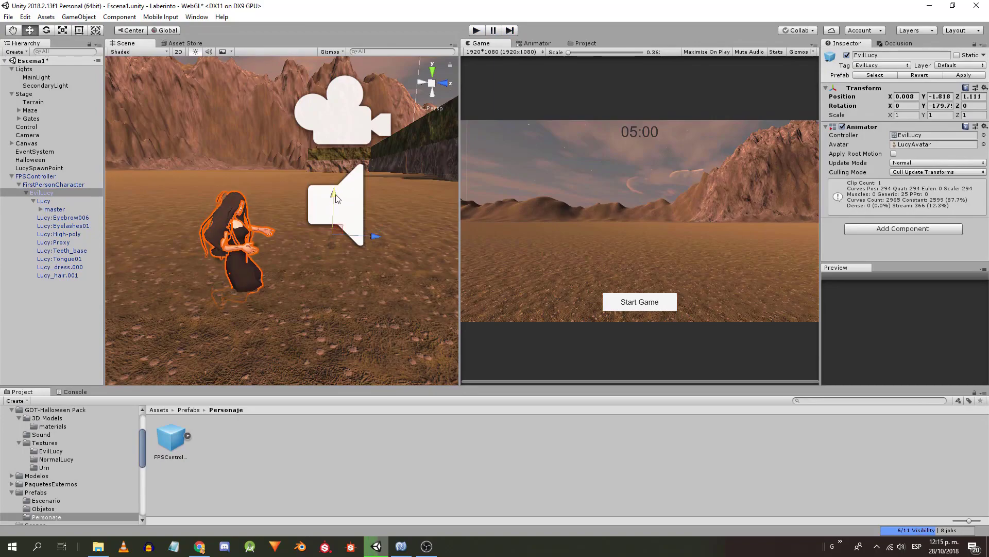
click(478, 30)
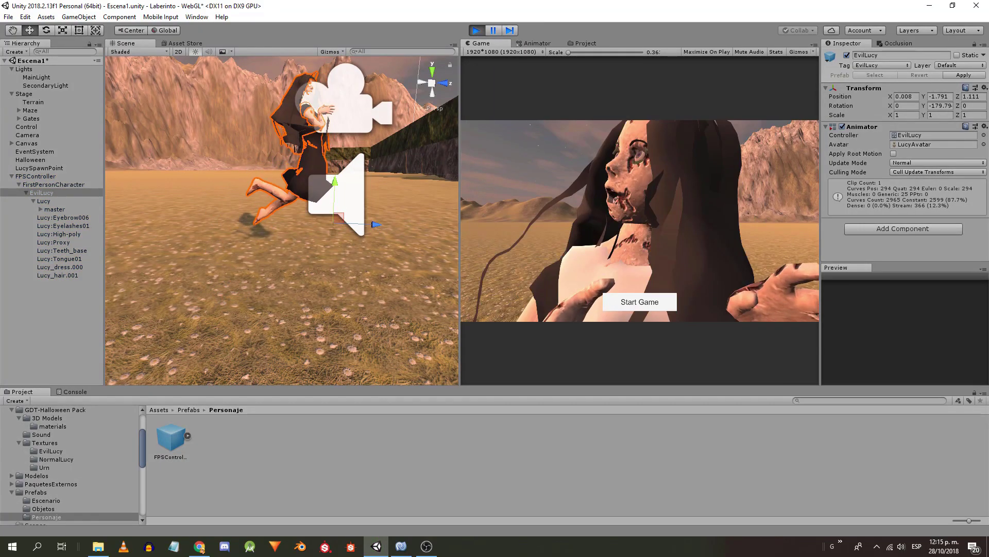
click(476, 31)
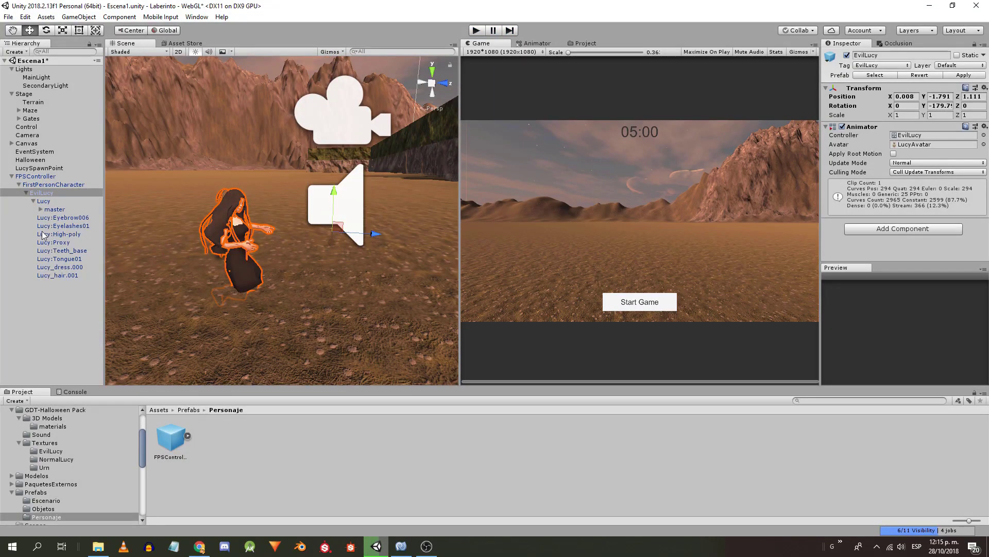
- Enable Emission on the Lucy_High-poly_Eye_deepblue material of the Lucy:High-poly mesh
click(69, 235)
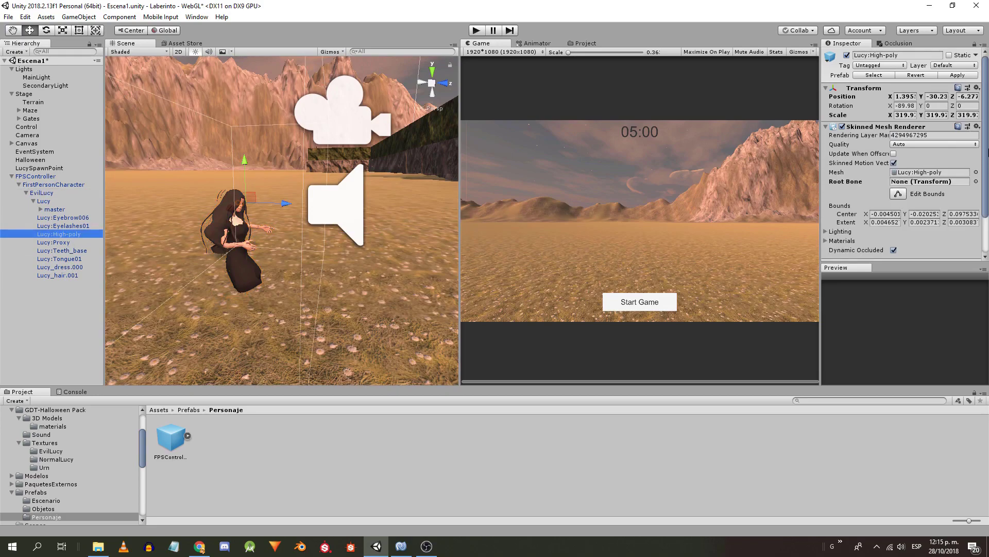
scroll(890, 207, down, 6)
key(w)
right_drag(360, 147, 243, 176)
scroll(339, 221, down, 5)
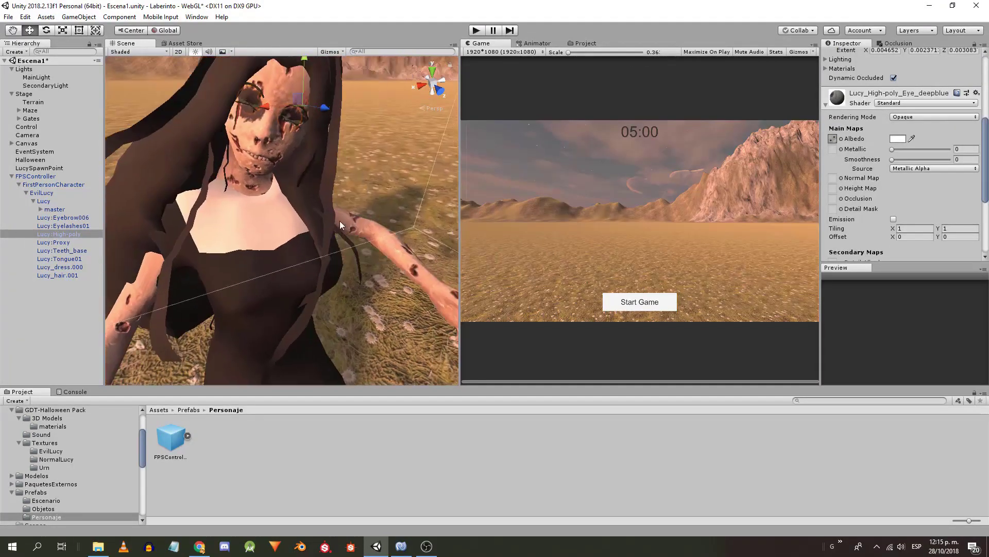
scroll(848, 168, down, 2)
click(894, 157)
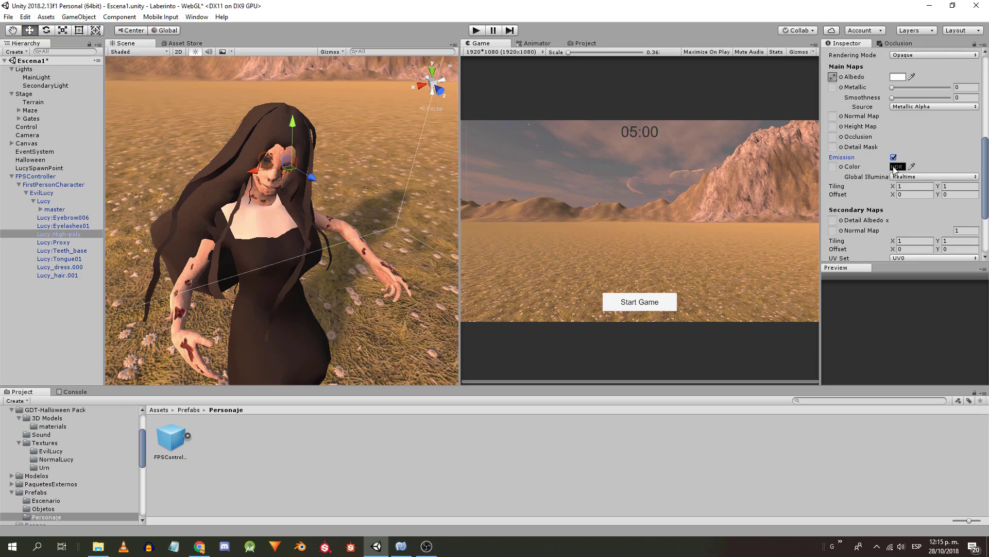
- Assign the LucyEvil-A skin texture from the EvilLucy textures folder as the eye material's emission map
click(49, 451)
drag(832, 169, 831, 169)
click(898, 167)
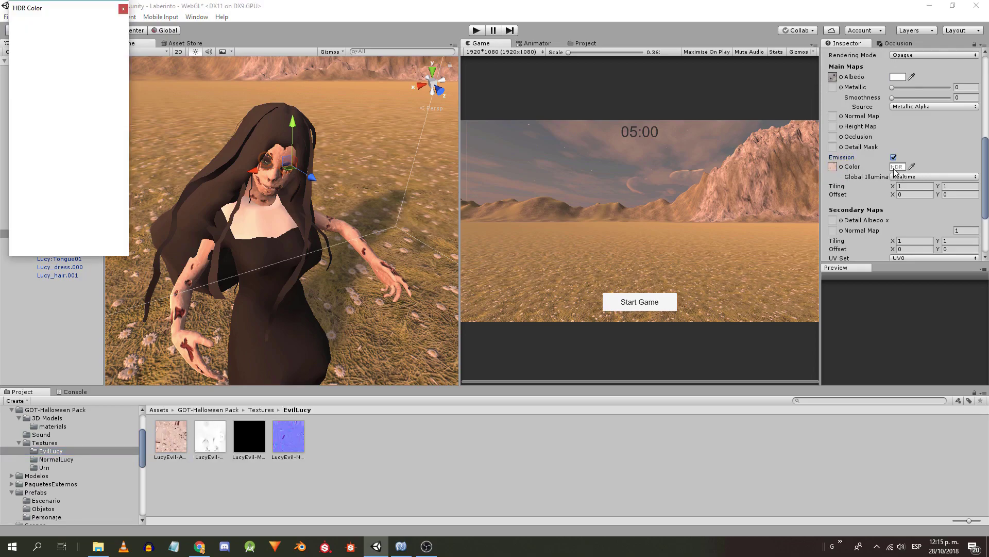
click(920, 222)
- Enable Emission on the EvilLucy material of the Lucy:Proxy mesh and assign the LucyEvil-A texture as its emission map
right_drag(338, 229, 324, 202)
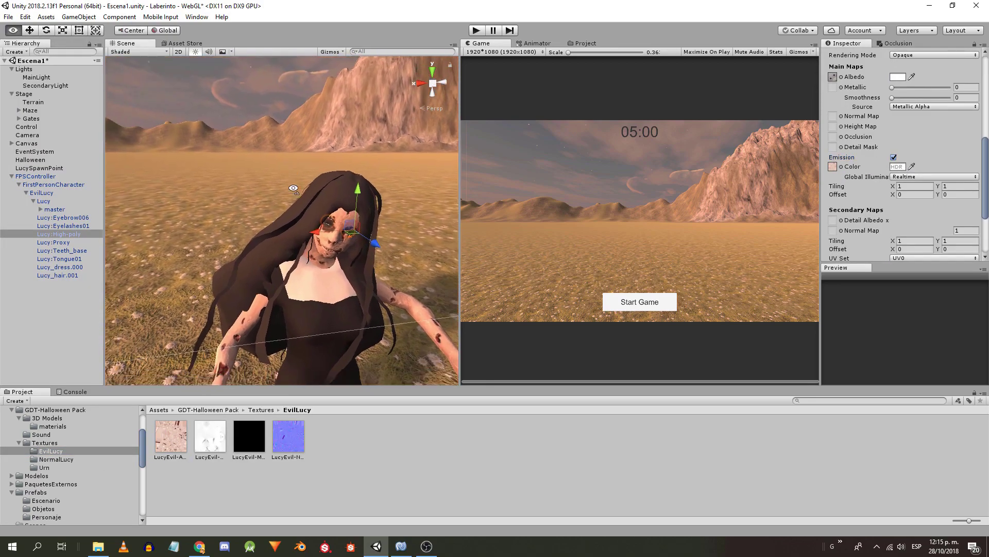
scroll(324, 202, up, 2)
click(54, 242)
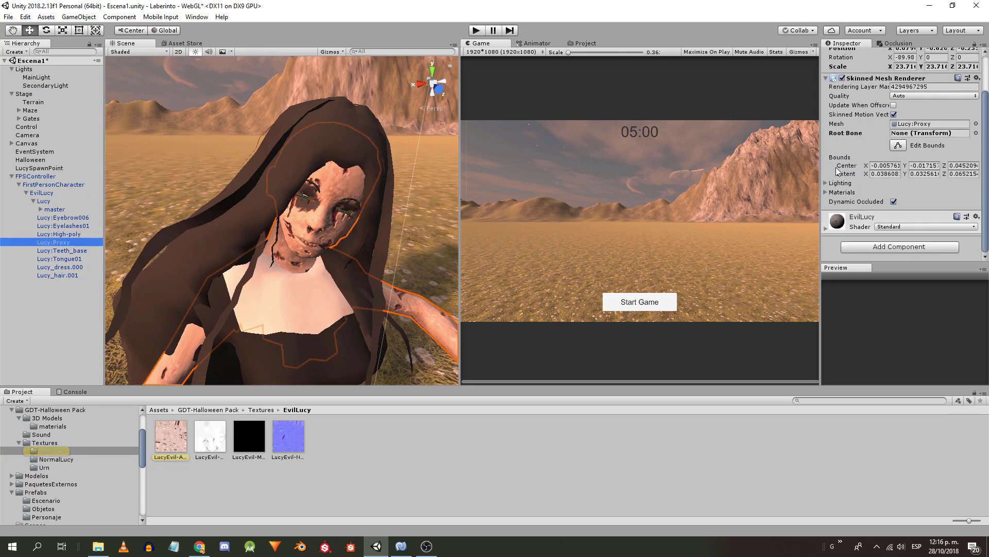
click(887, 218)
scroll(904, 181, down, 6)
click(894, 157)
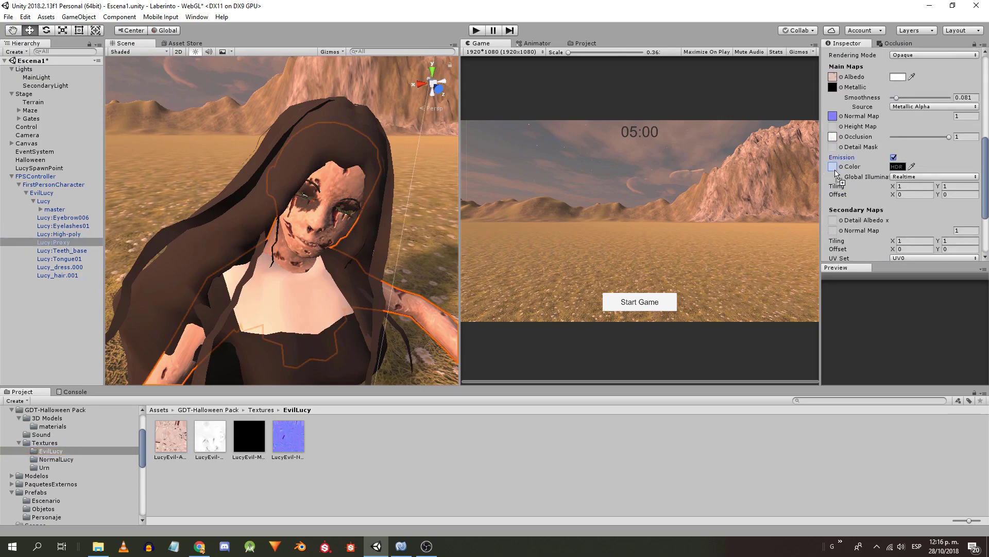
drag(836, 171, 835, 169)
- Dim the EvilLucy material's emission color to a neutral grey while checking the face in the scene
alt+drag(312, 267, 279, 220)
scroll(279, 219, down, 3)
middle_drag(279, 219, 314, 206)
click(898, 166)
drag(47, 77, 28, 100)
scroll(331, 138, up, 5)
- Assign the Lucy_eyes texture from the NormalLucy folder as the Lucy:High-poly material's emission map and dim its emission color to grey
click(45, 233)
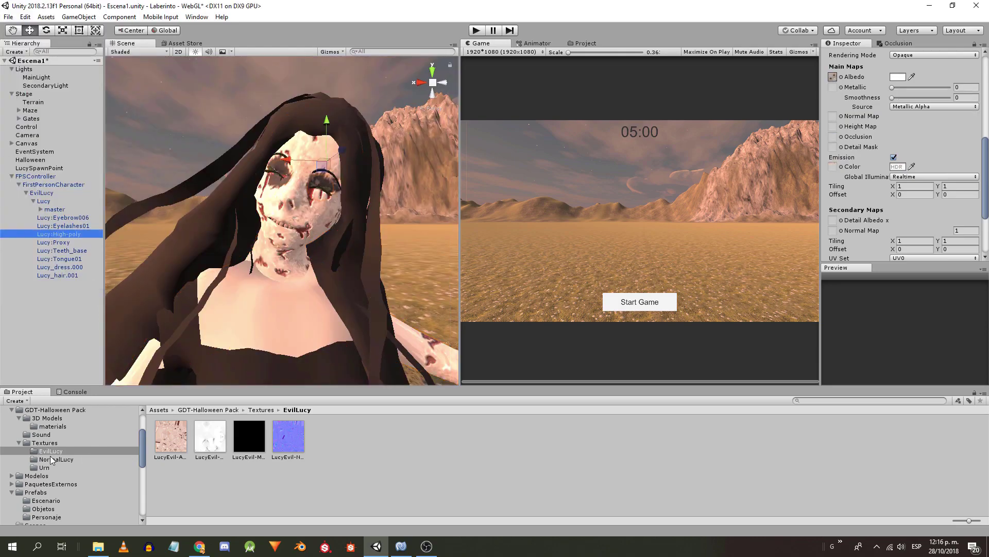
click(50, 458)
click(896, 168)
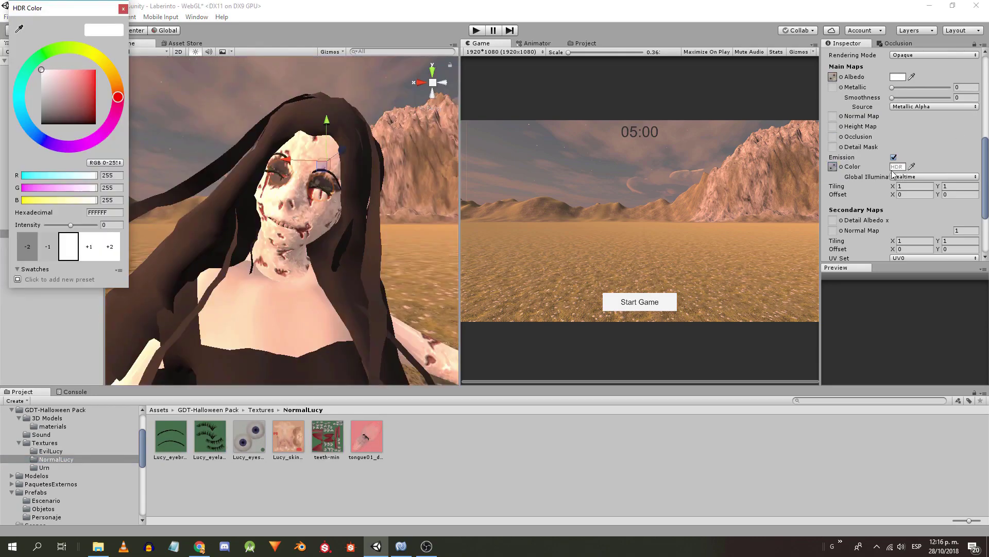
drag(46, 82, 30, 87)
click(63, 307)
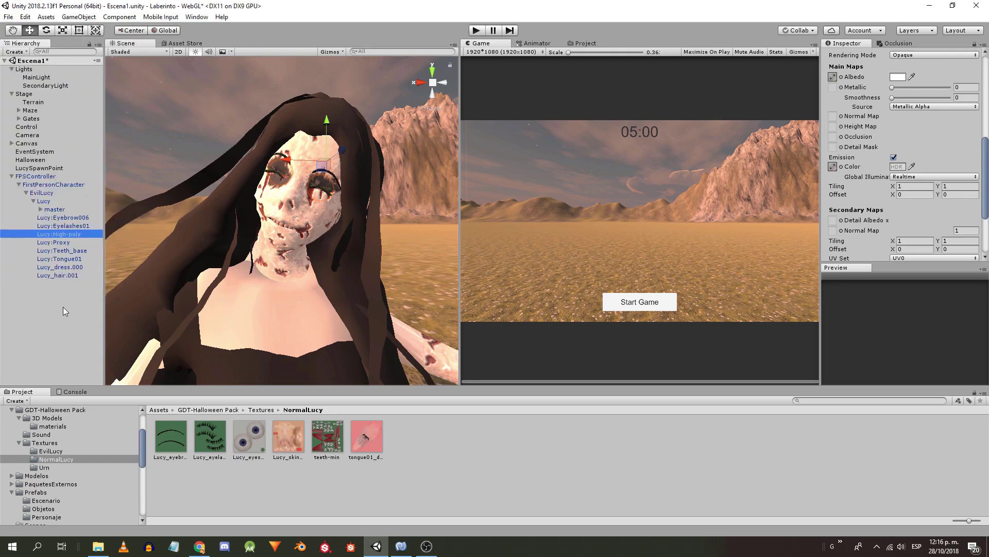
- Test EvilLucy's glowing skin and eyes in play mode
click(29, 195)
click(477, 30)
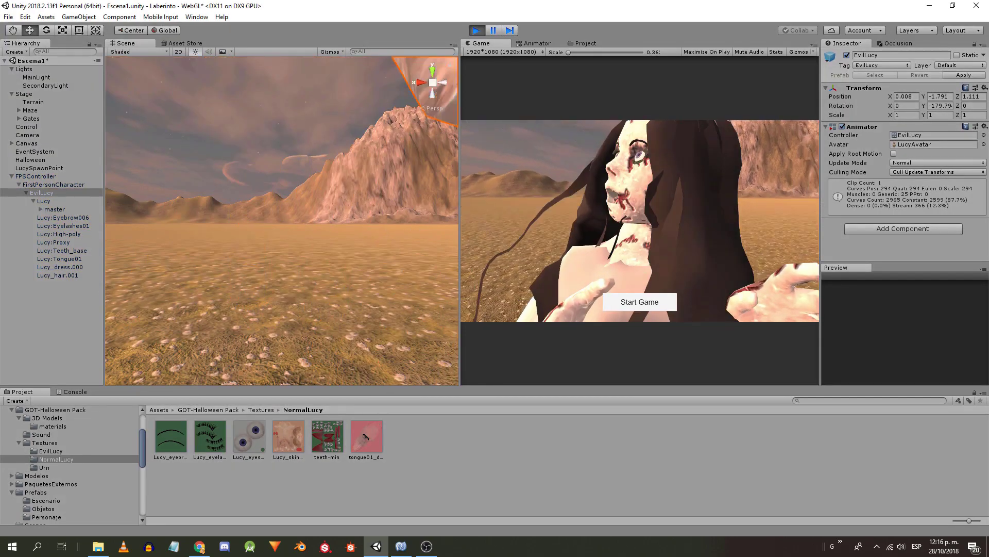
key(ctrl+p)
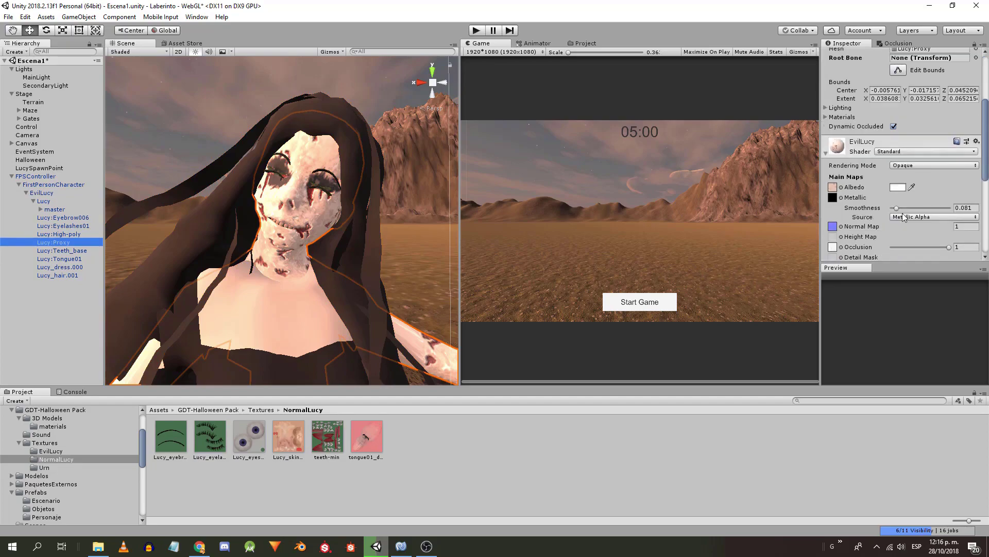
- Darken the emission color of the Lucy:Proxy mesh's EvilLucy material to about 464646
scroll(903, 214, down, 4)
click(898, 153)
drag(45, 105, 35, 110)
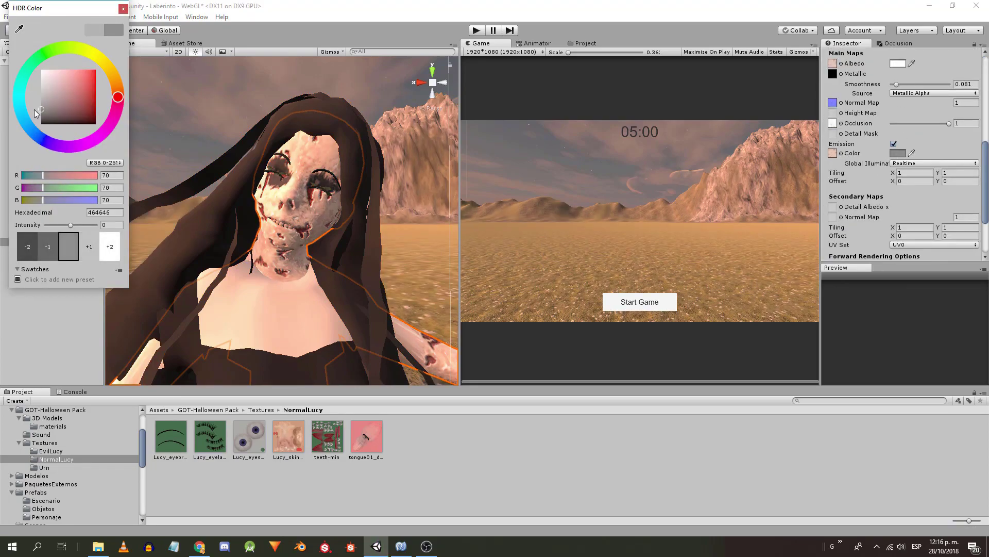
- Lower the EvilLucy material's Smoothness to its minimum while testing the jump scare in play mode
key(ctrl+p)
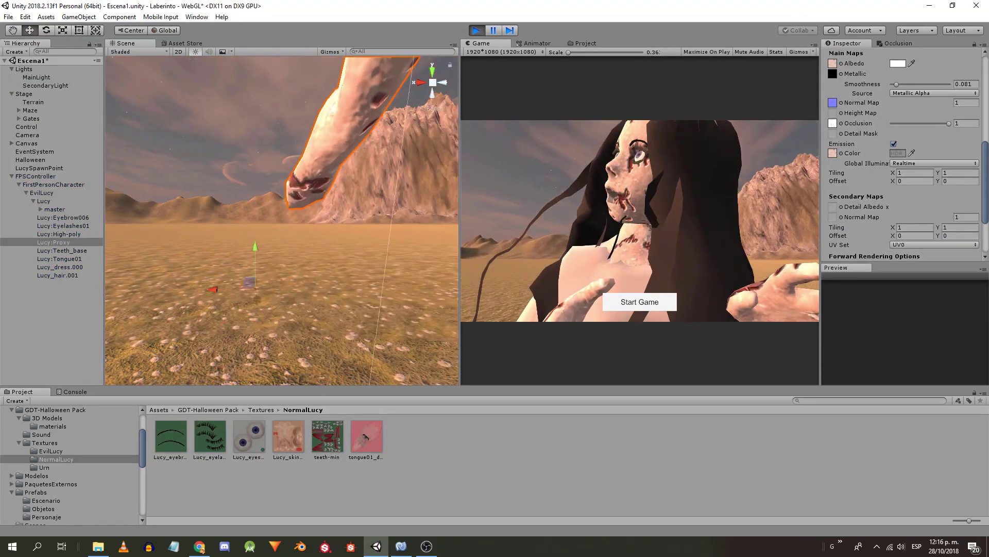
drag(896, 84, 865, 88)
key(ctrl+p)
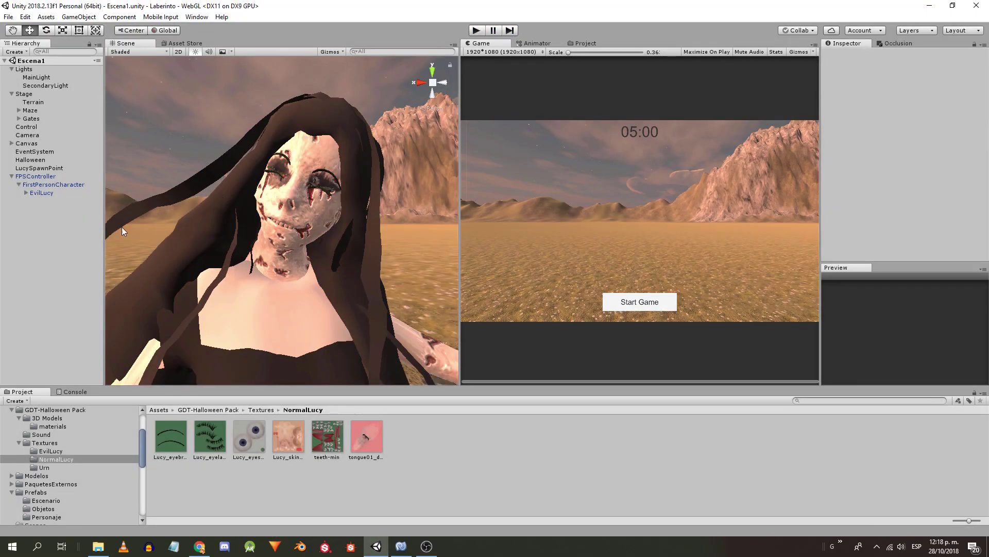
- Set the emission color of the Lucy:High-poly eye material to white and test the jump scare in play mode
click(61, 226)
scroll(900, 180, down, 5)
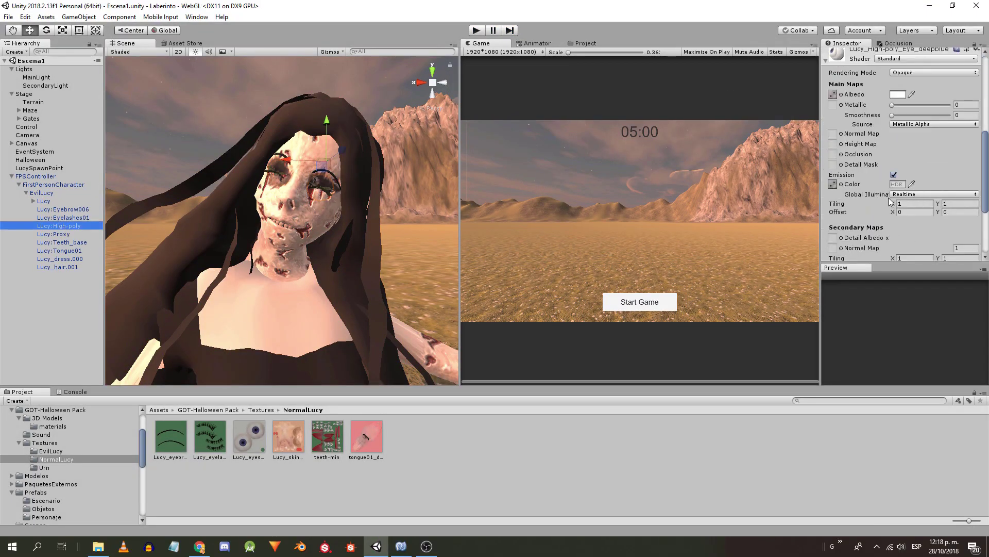
click(898, 184)
drag(67, 85, 1, 34)
click(475, 30)
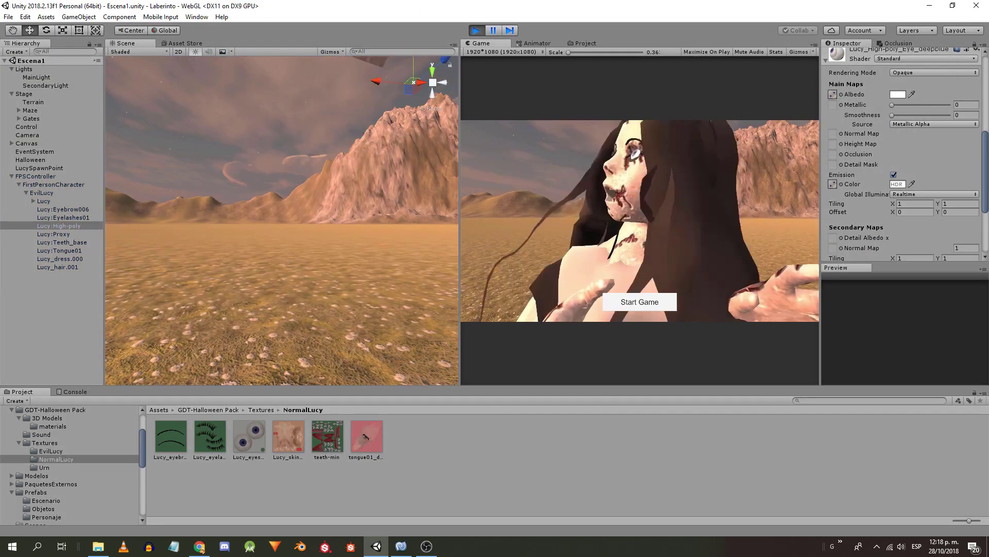
key(ctrl+p)
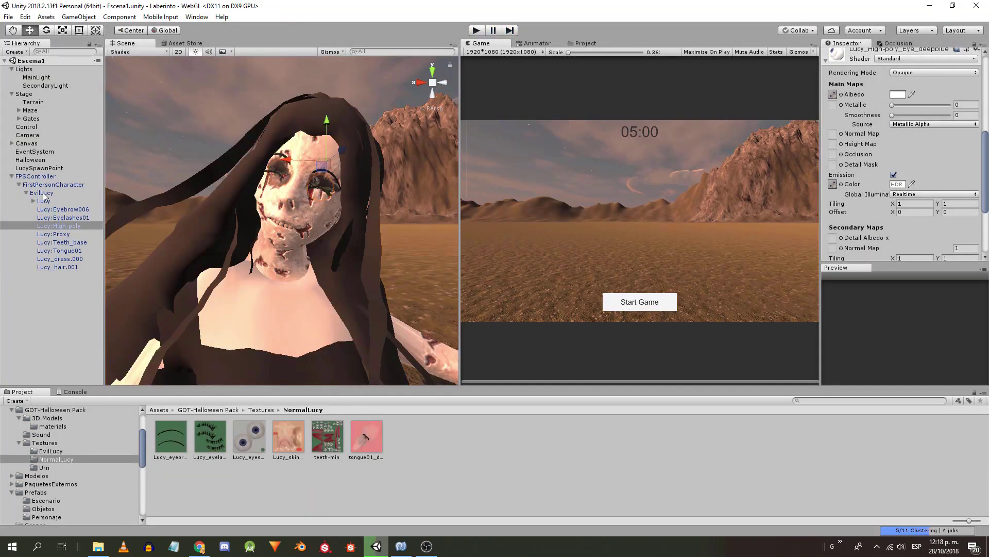
- Delete EvilLucy and the FPSController from the scene and select the Camera object
click(44, 193)
key(Delete)
click(15, 178)
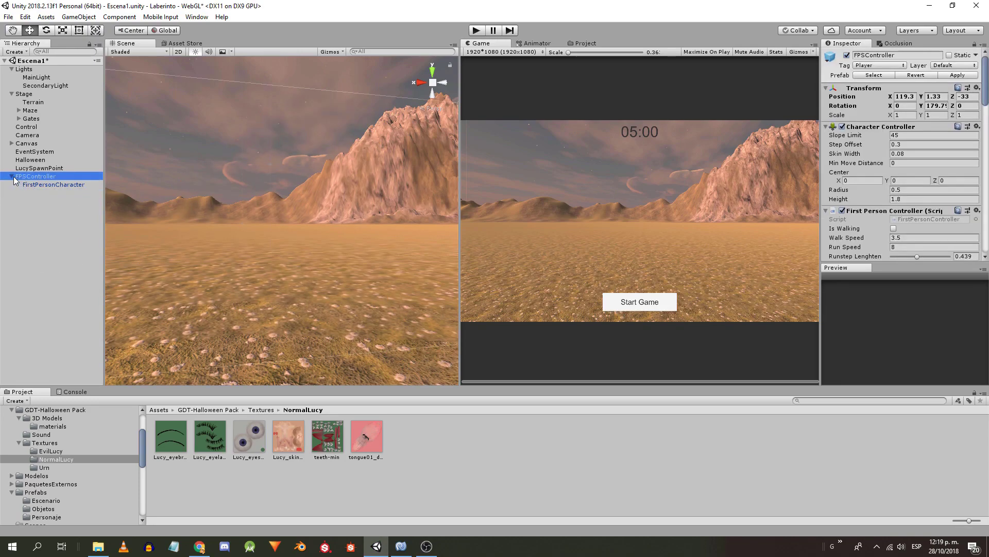
key(Delete)
click(28, 134)
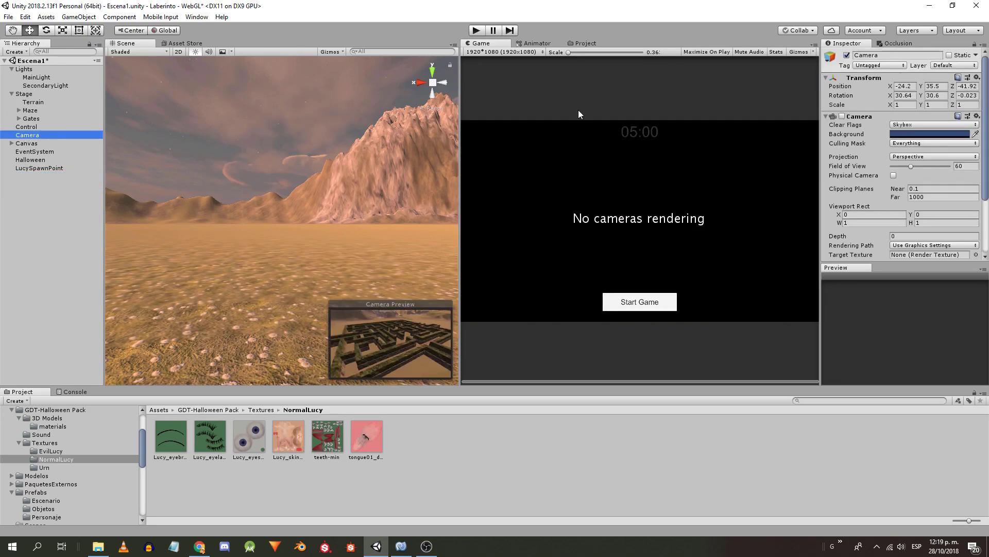
click(537, 201)
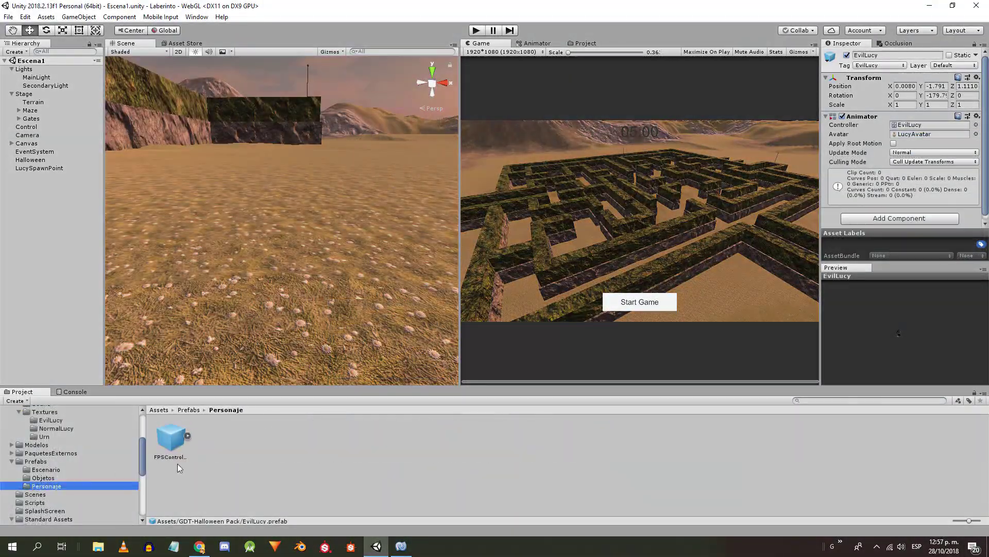
- Add the FPSController prefab to the scene and open the Halloween pack's Textures folder
drag(171, 441, 8, 97)
click(36, 462)
click(53, 412)
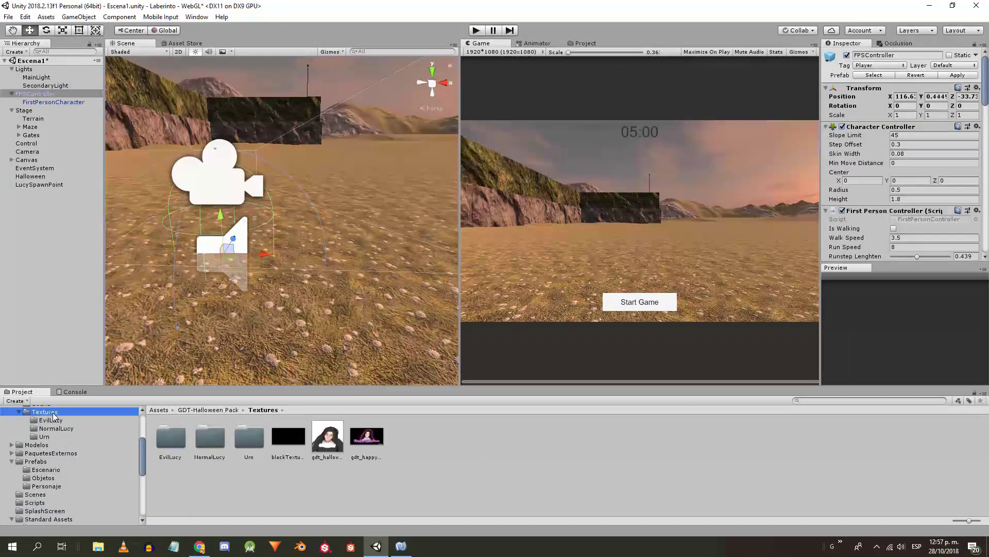
- Place the EvilLucy prefab from the GDT-Halloween Pack folder as a child of FirstPersonCharacter
scroll(51, 412, up, 1)
click(41, 410)
drag(35, 88, 62, 103)
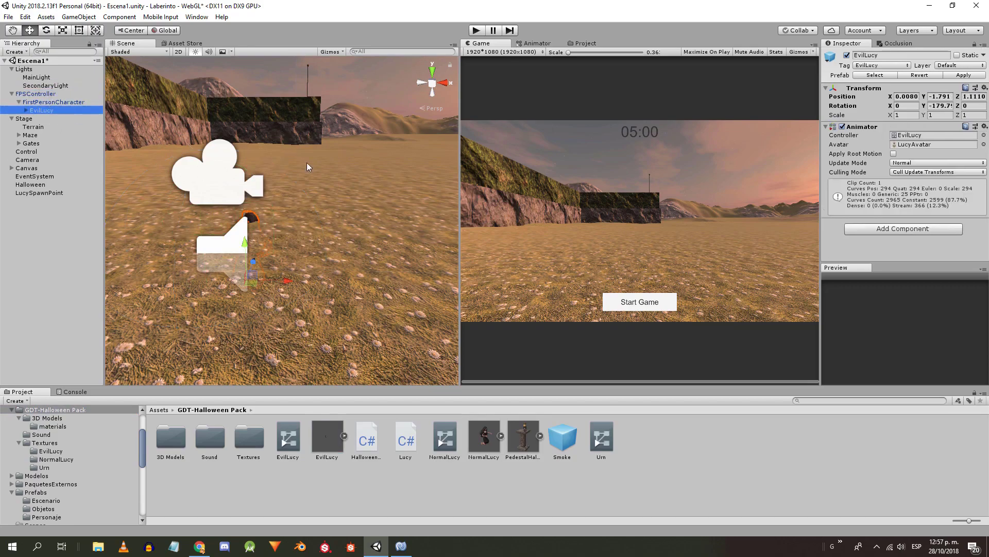
- Add an Audio Source component to EvilLucy and assign the nmh_scream1 clip from the Sound folder
click(881, 229)
click(877, 272)
double_click(222, 436)
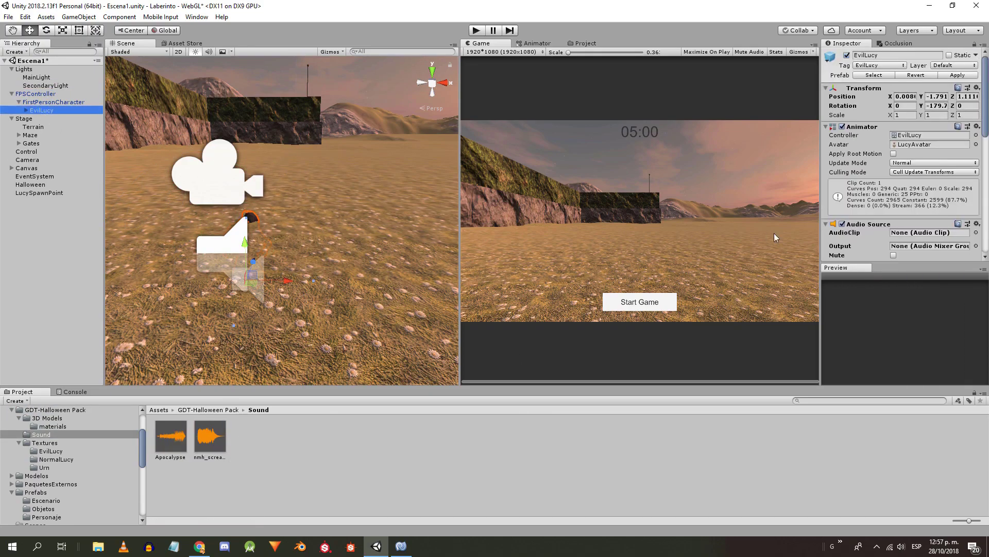
scroll(951, 136, up, 5)
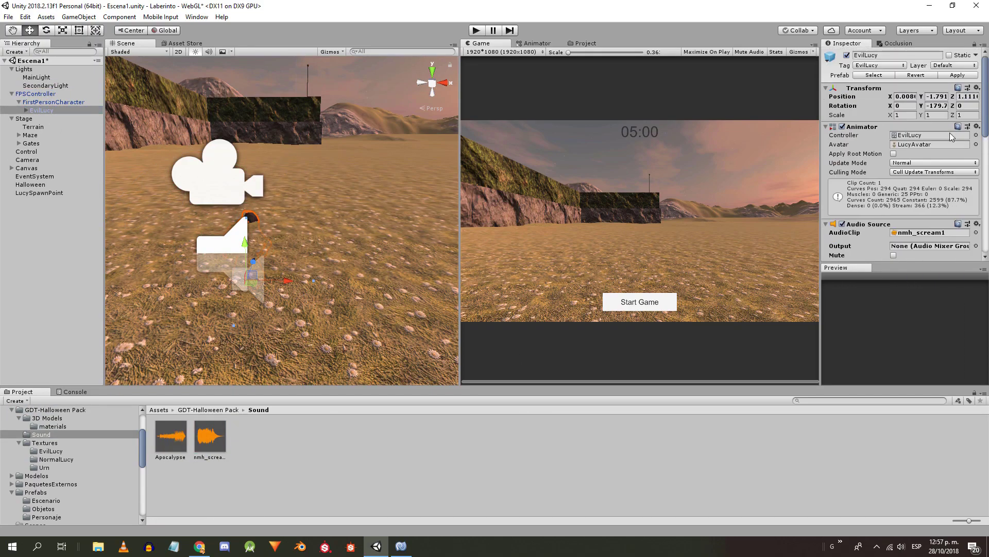
- Disable the Camera component on the Camera object and test EvilLucy's jump scare in play mode
click(477, 31)
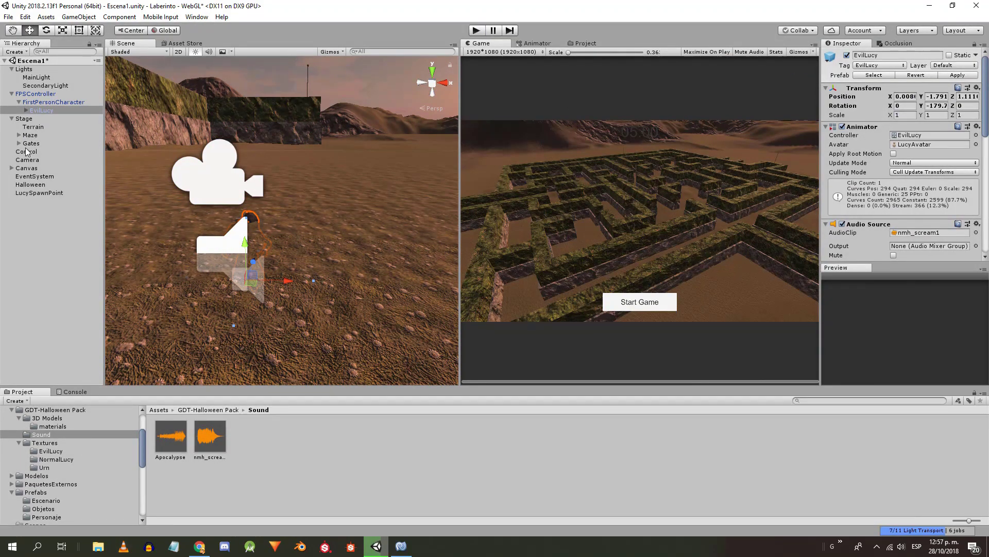
click(27, 160)
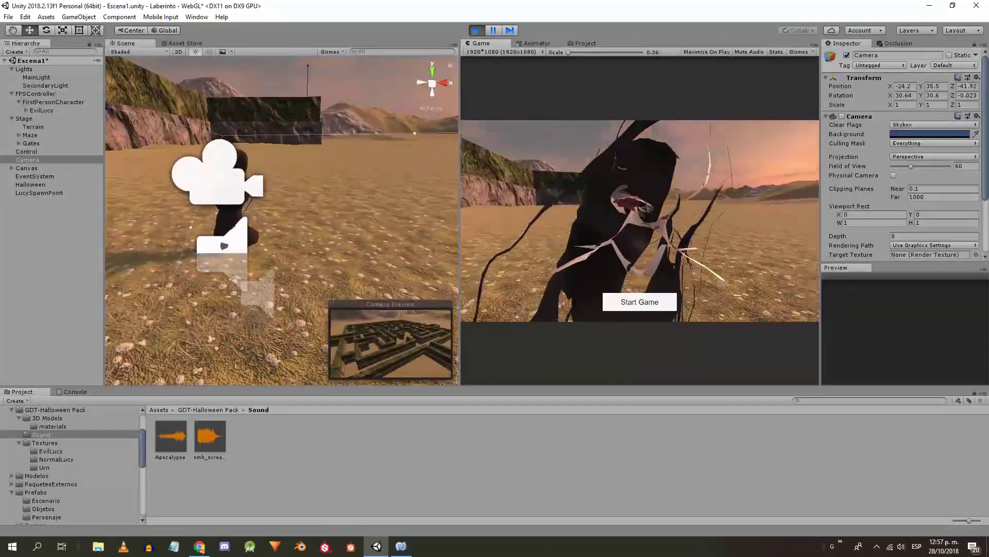
click(476, 31)
- Set the near clipping plane of FirstPersonCharacter's camera to 0.05 and test the jump scare in play mode
click(41, 110)
click(58, 103)
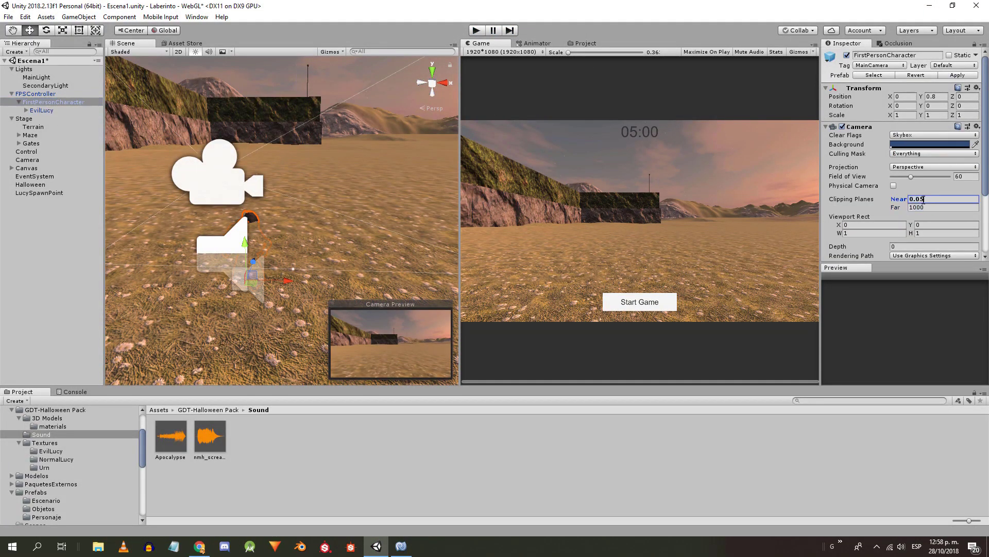
click(36, 94)
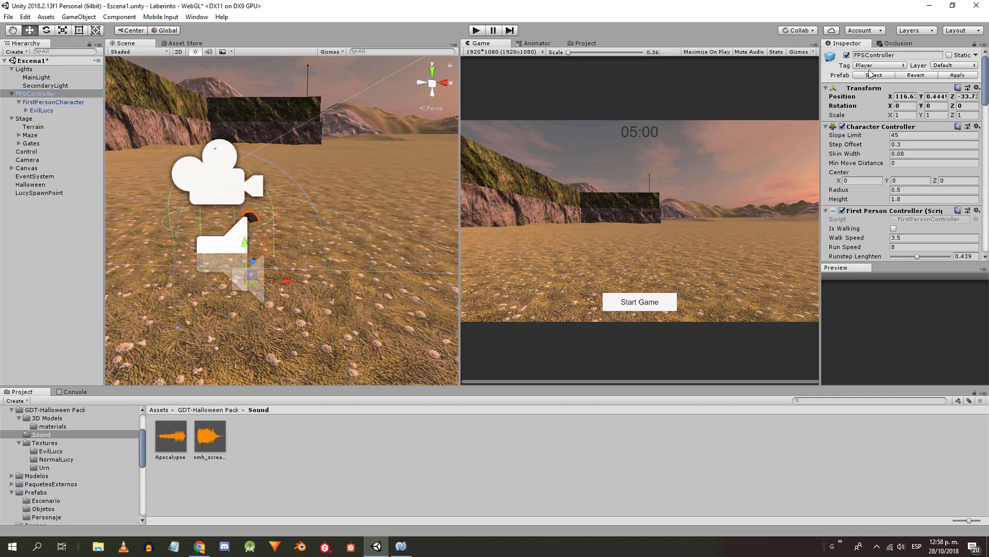
click(480, 31)
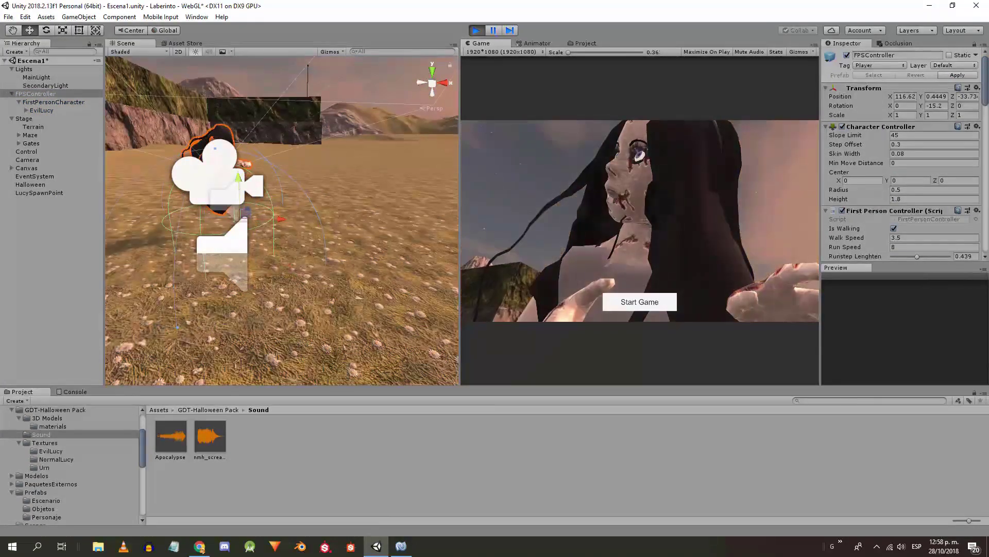
key(ctrl+p)
- Apply EvilLucy's changes to its prefab and delete EvilLucy from the scene
click(43, 110)
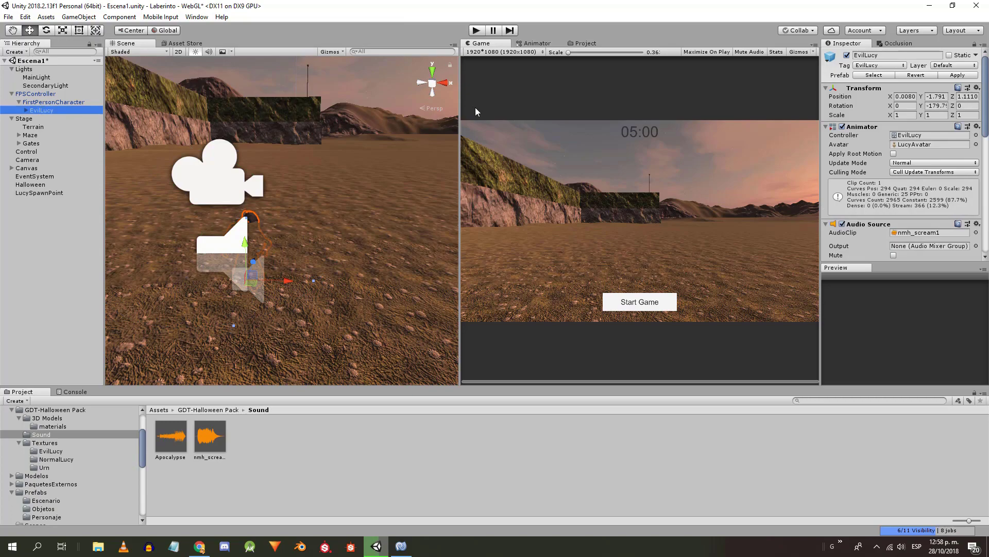
click(957, 73)
click(43, 111)
key(Delete)
click(521, 294)
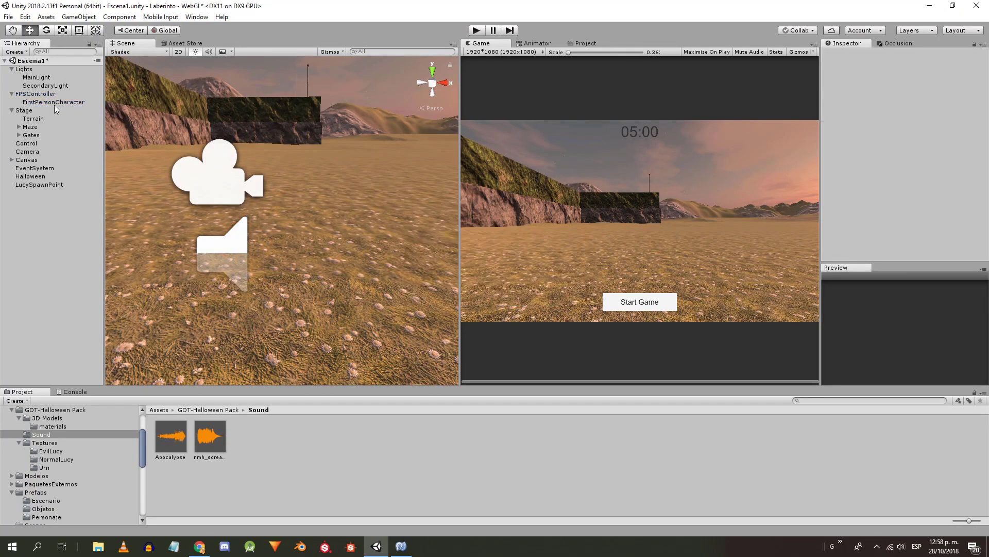
- Set the far clipping plane of FirstPersonCharacter's camera to 500
click(54, 102)
click(943, 207)
text(500)
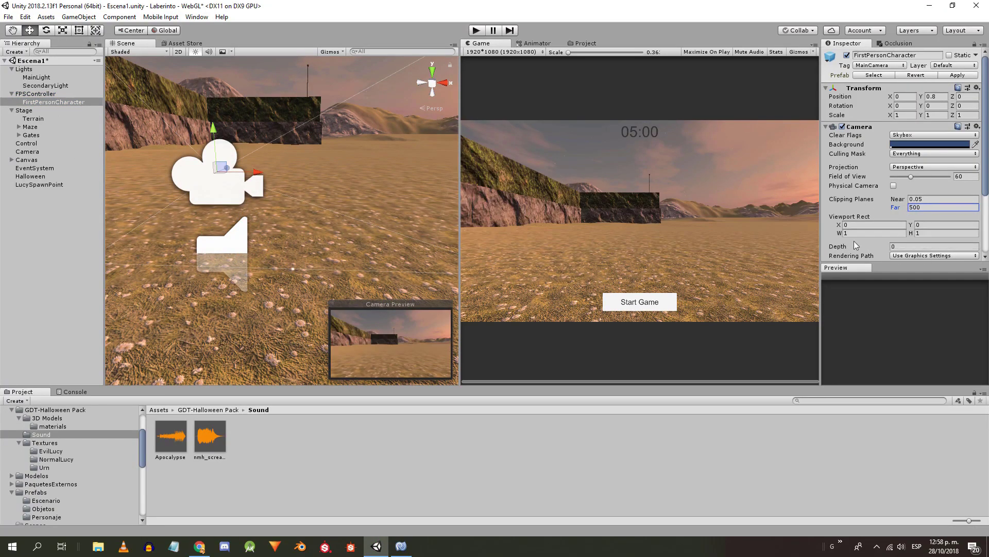
- Delete FPSController from the scene and enable the Camera component on the Camera object
click(35, 94)
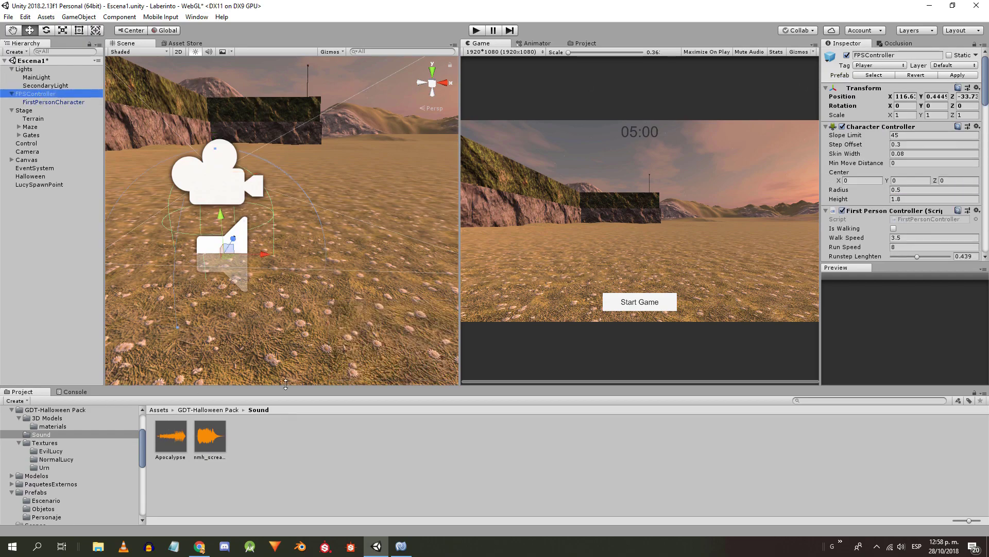
key(Delete)
click(31, 135)
click(842, 116)
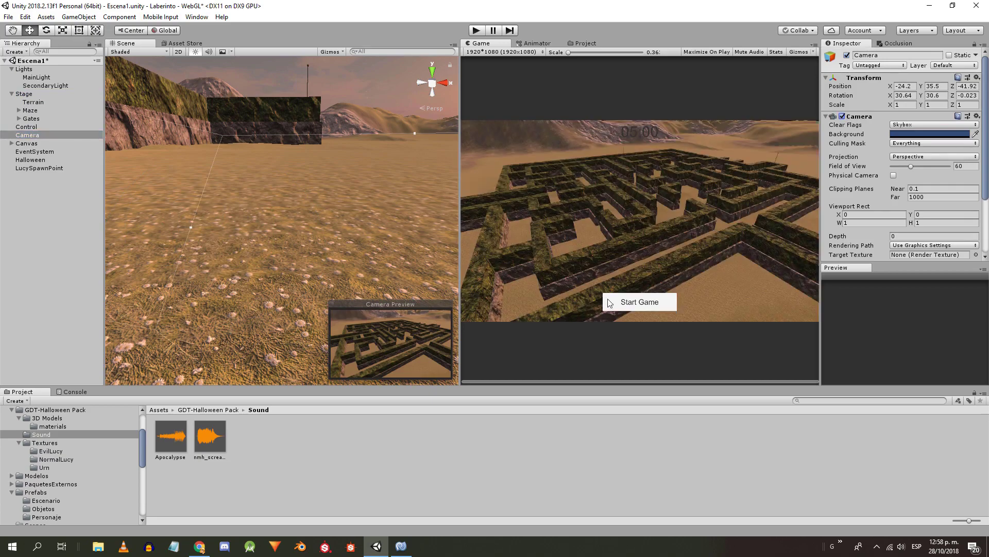
- Delete the Halloween object from the scene
click(27, 223)
middle_drag(206, 206, 403, 332)
scroll(403, 332, up, 3)
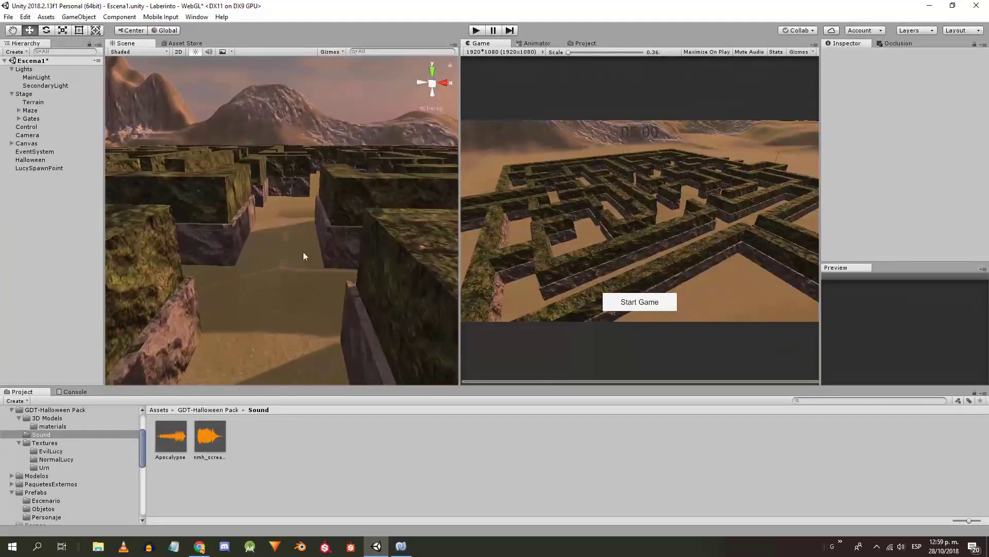
click(30, 160)
key(Delete)
- Place the PedestalHalloween prefab in the maze corridor and rotate it about 180° around the Y axis
click(54, 409)
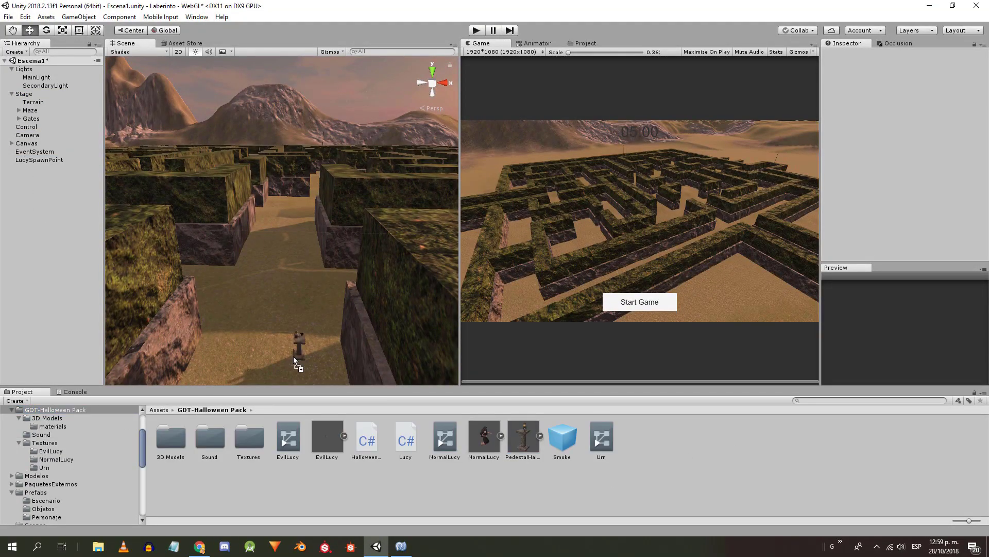
drag(293, 357, 269, 358)
key(f)
alt+drag(356, 232, 391, 314)
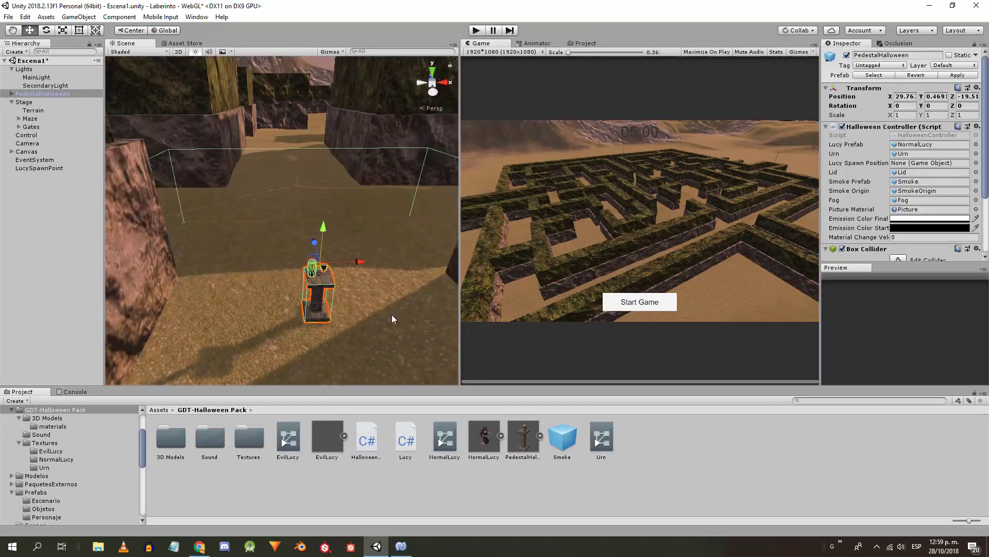
drag(342, 286, 39, 219)
scroll(351, 283, down, 4)
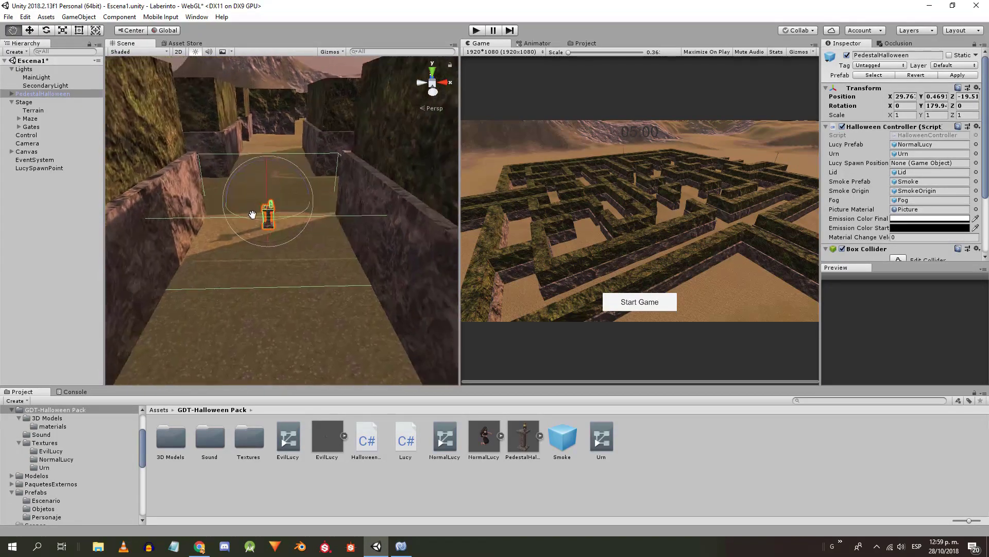
- Save the scene and test starting the game in play mode
scroll(340, 206, up, 3)
middle_drag(338, 150, 373, 142)
alt+drag(372, 142, 355, 98)
middle_drag(330, 174, 304, 200)
key(ctrl+s)
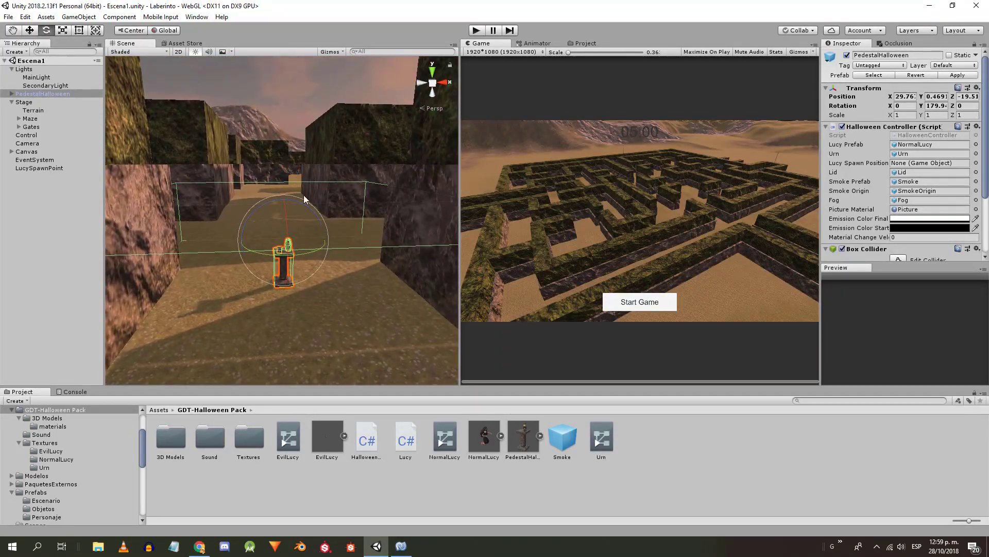
click(477, 31)
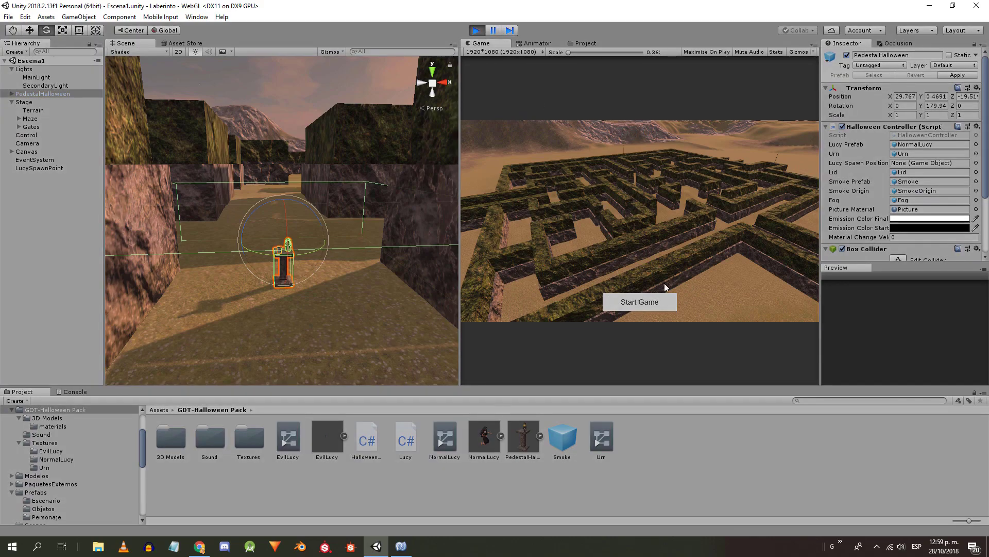
click(662, 297)
key(Escape)
click(477, 31)
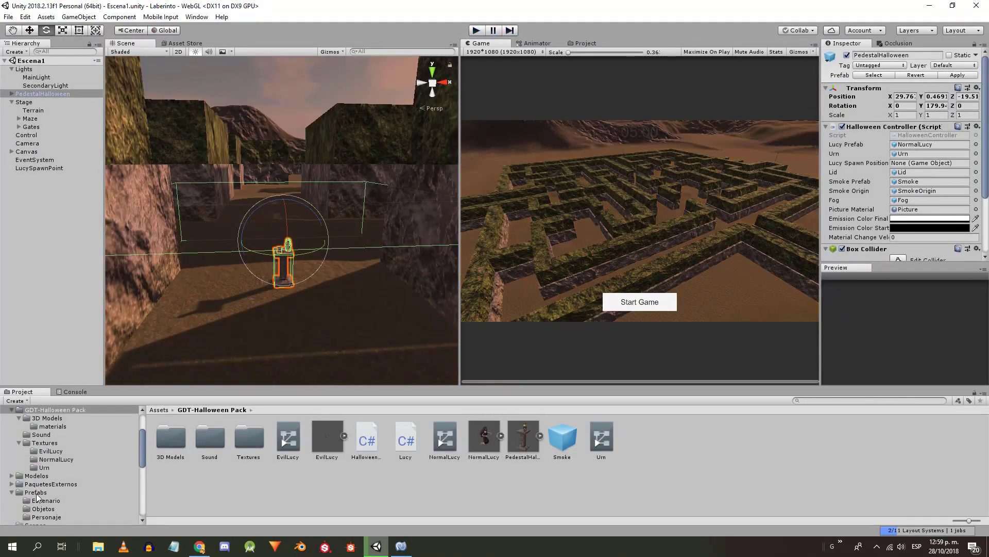
- Review the component settings of the FPSController prefab in the Personaje folder
click(46, 517)
click(172, 438)
click(188, 436)
scroll(912, 167, down, 15)
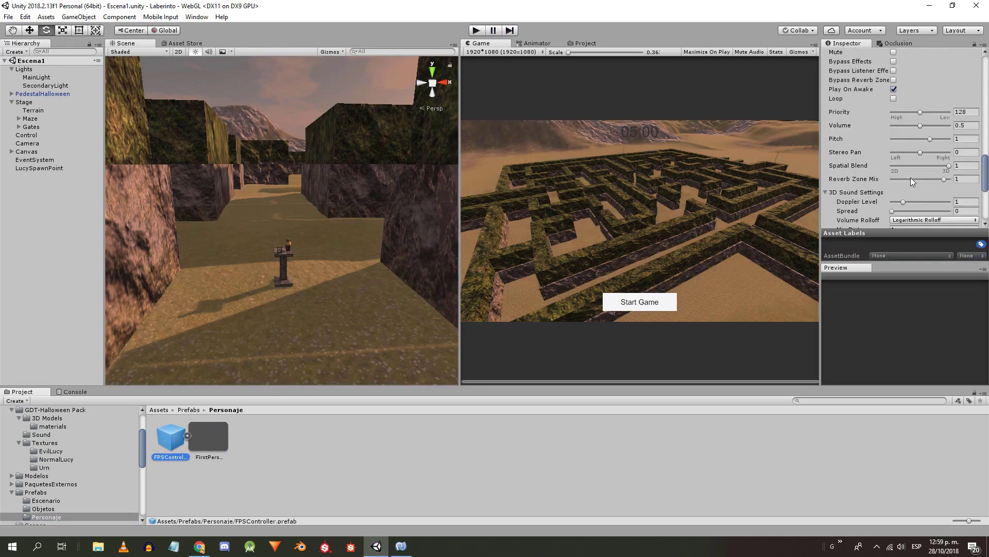
scroll(960, 125, up, 5)
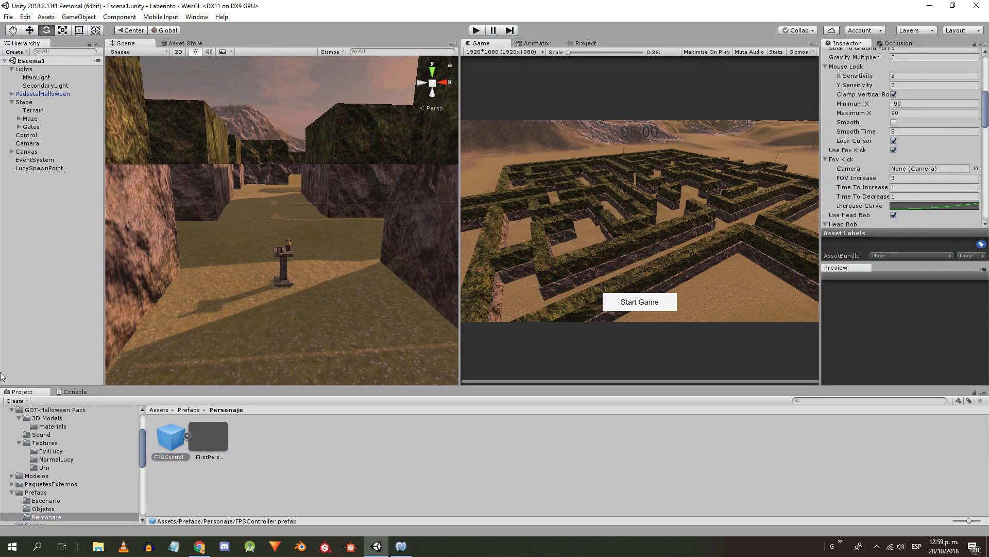
- Start the game in play mode, walk the player forward, and check HalloweenController.cs in MonoDevelop
click(476, 30)
click(646, 308)
key(w)
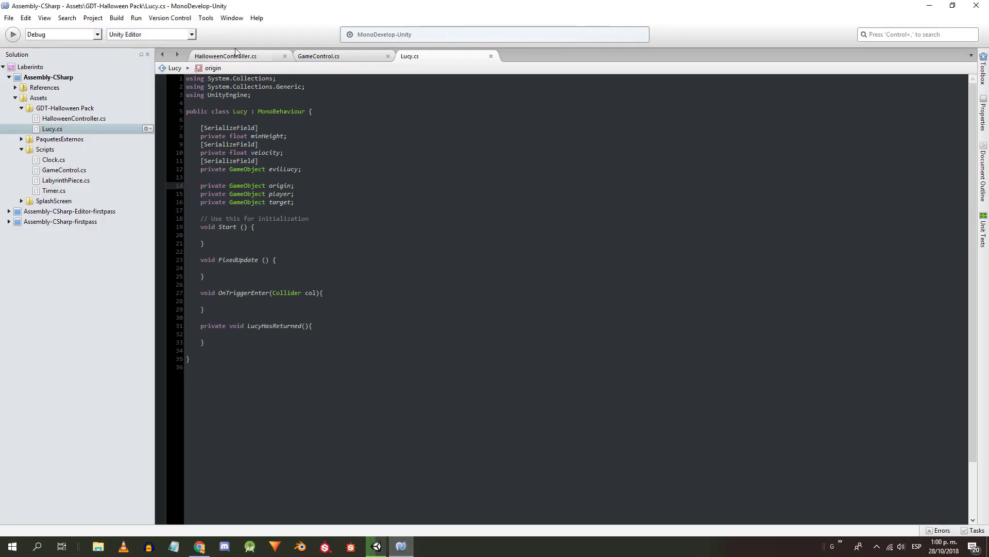
click(236, 54)
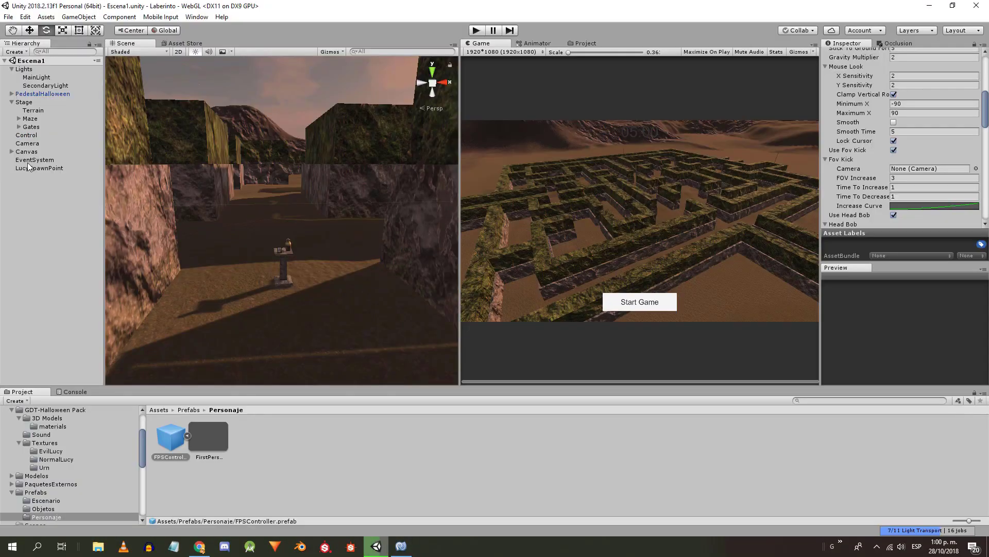
- Move PedestalHalloween to the end of the scene hierarchy, expand it, and set its tag to Halloween
drag(32, 94, 37, 173)
drag(984, 118, 985, 61)
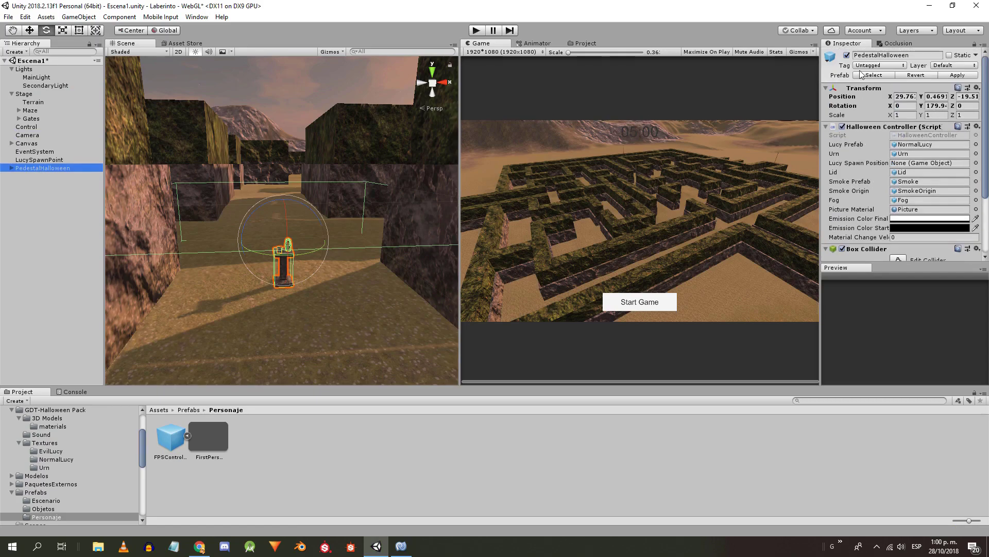
click(41, 178)
click(11, 168)
click(37, 168)
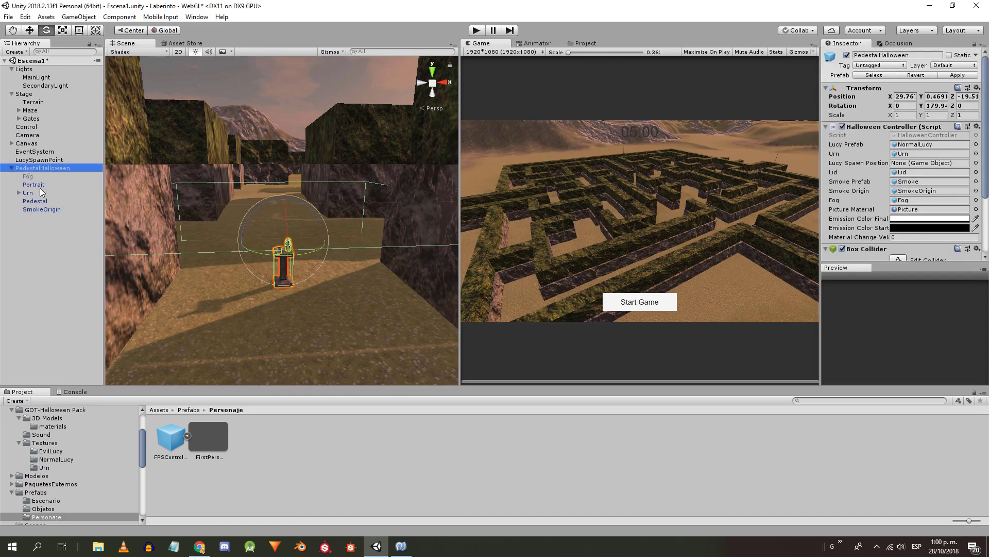
click(874, 66)
click(886, 189)
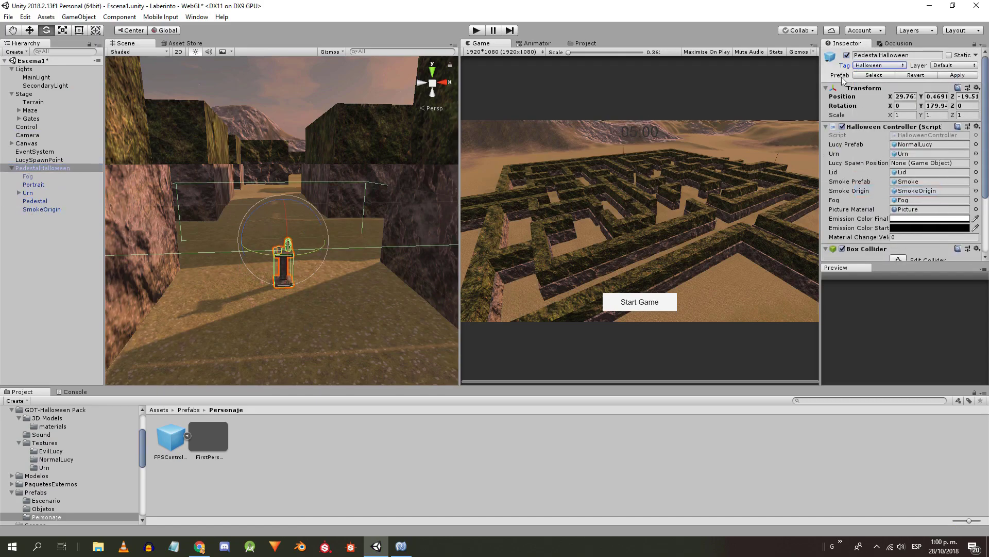
- In MonoDevelop, add a commented-out placeHalloweenObject() line after placeAllTheClocks () in the startGame method of GameControl.cs
click(405, 545)
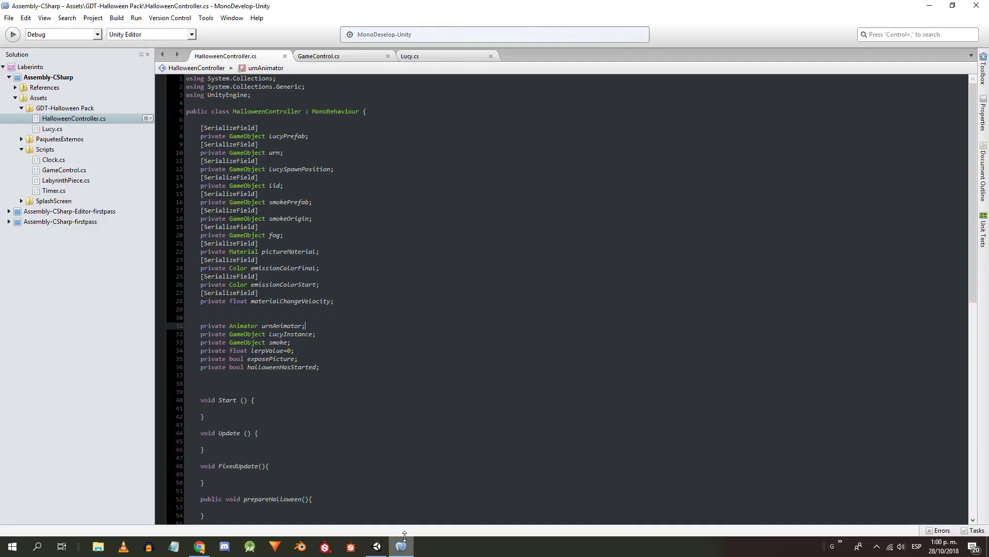
click(177, 54)
scroll(380, 253, down, 8)
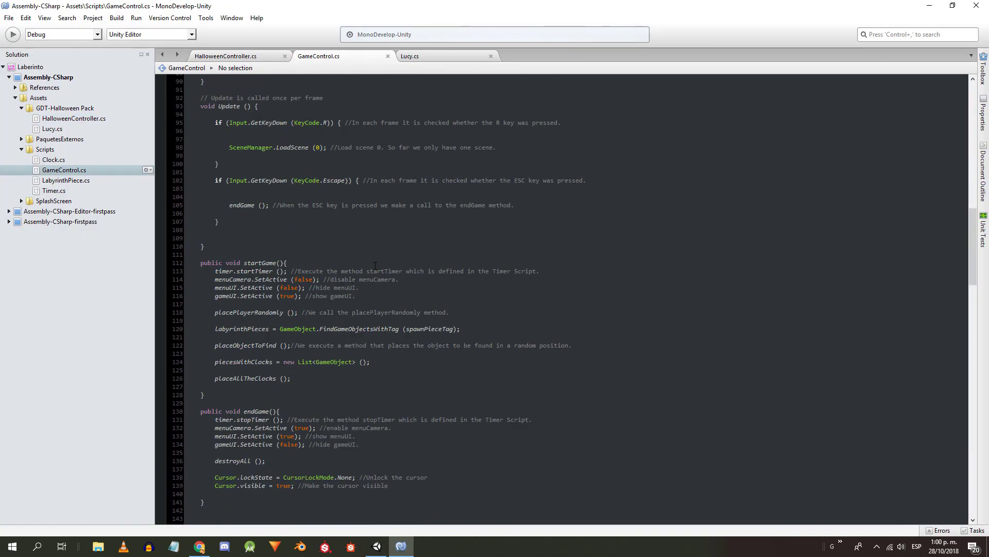
key(Return)
key(Return)
text(placeHalloweenObject()
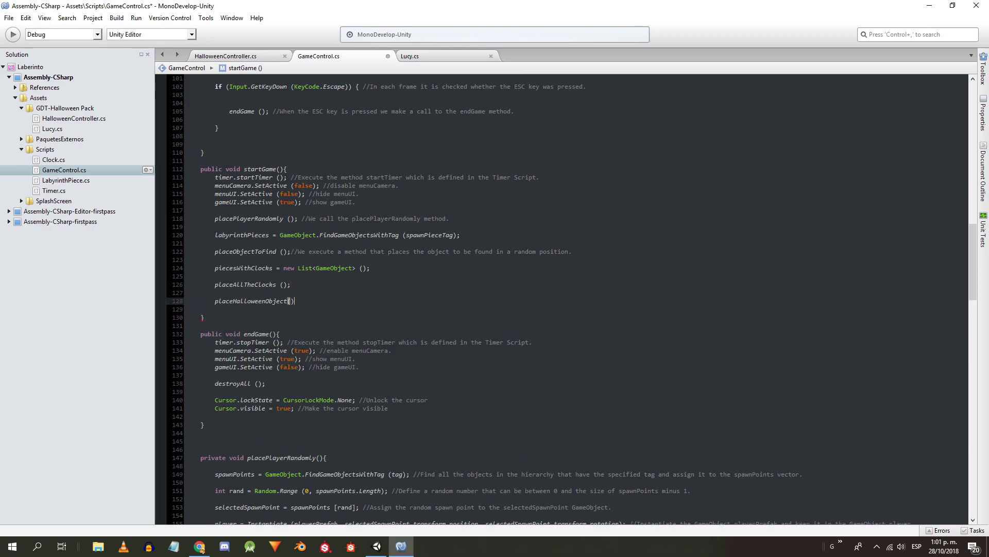
text(/)
key(End)
- In startGame, assign halloweenController = GameObject.FindGameObjectWithTag ("Halloween").GetComponent<HalloweenController> (); and save the script
key(Return)
key(Return)
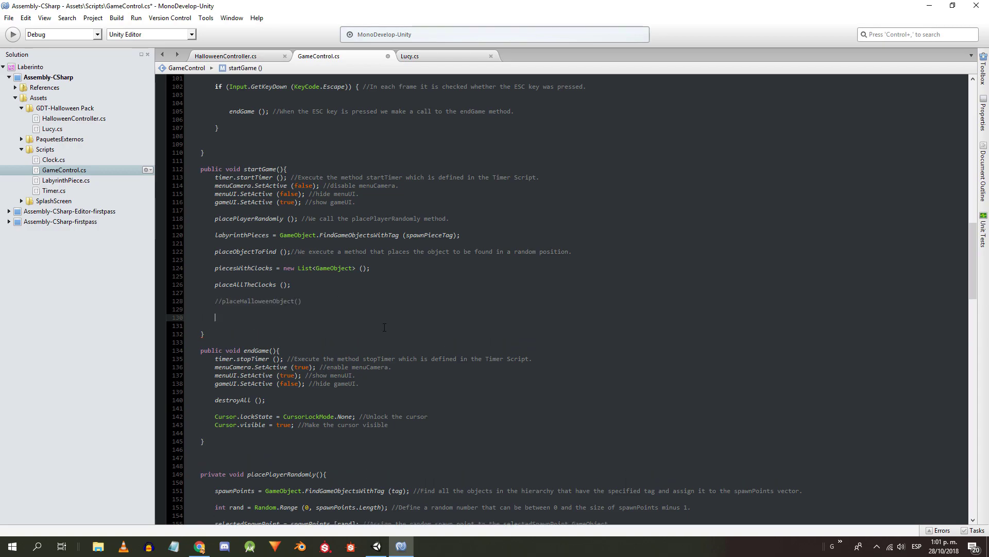
text(halloweenController = GameObject.FindGameObjectWithTag ()
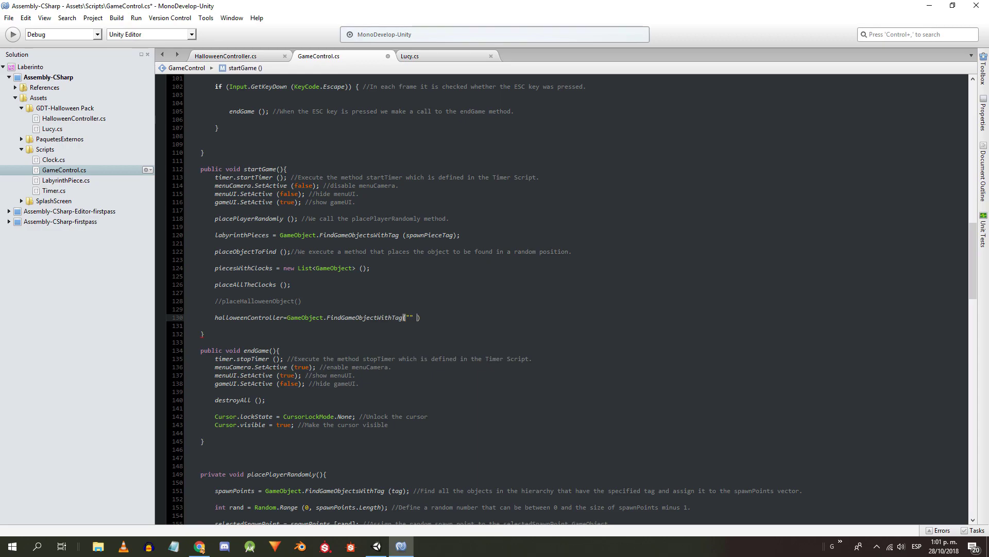
text("Halloween").GetC)
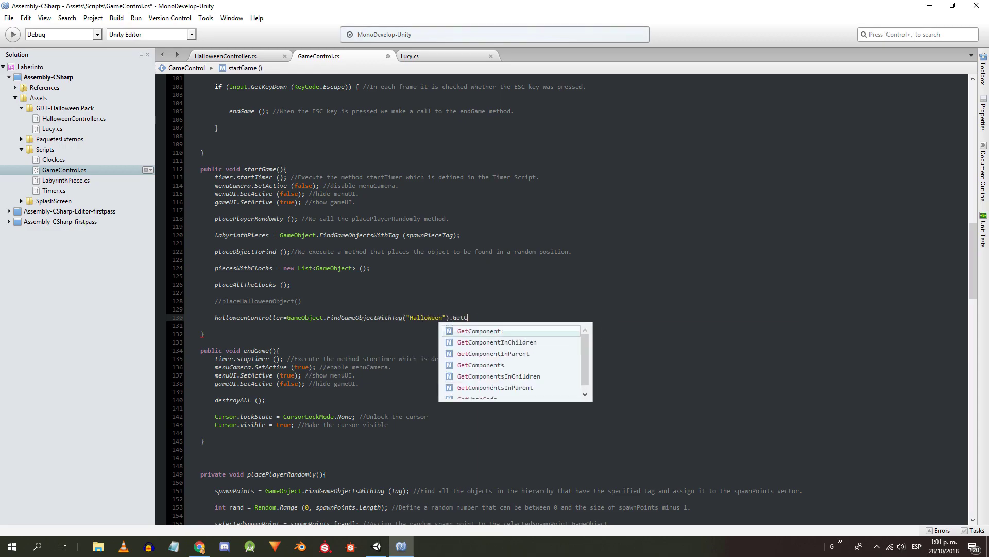
text(omponent<HalloweenController>())
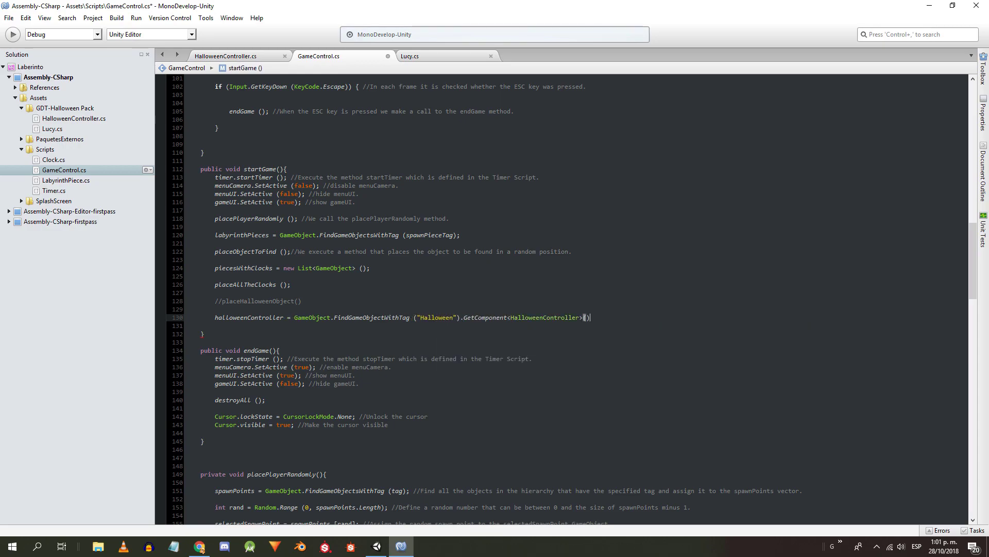
text({)
key(ctrl+s)
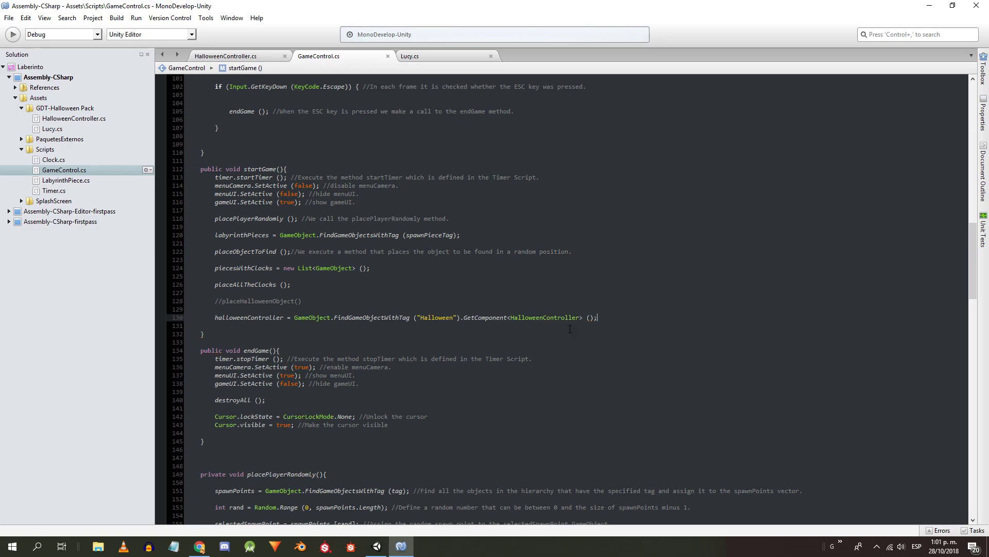
- Add the call halloweenController.prepareHalloween (); below the controller assignment, save the script, and comment the call out
key(Return)
key(Return)
text(halloweenController.prep)
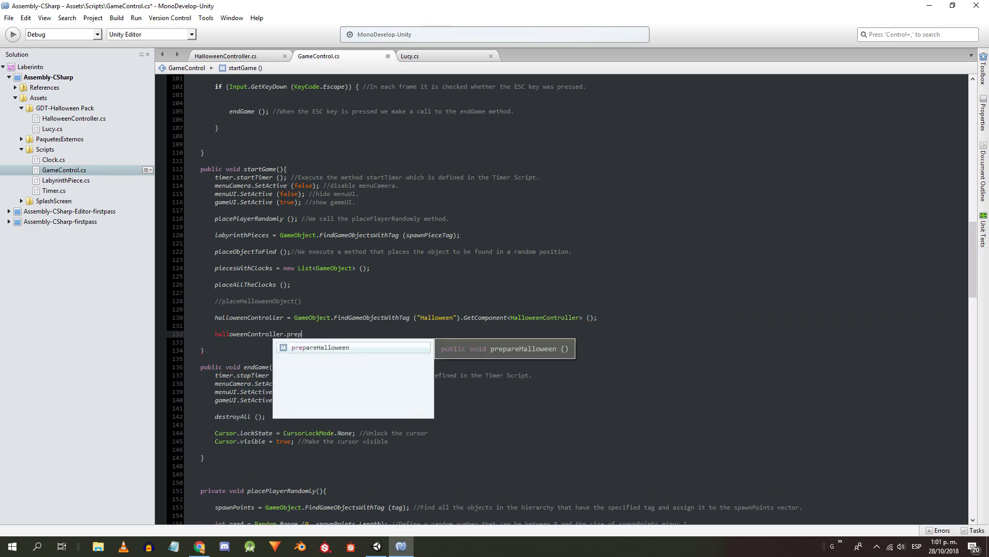
key(Return)
key(ctrl+s)
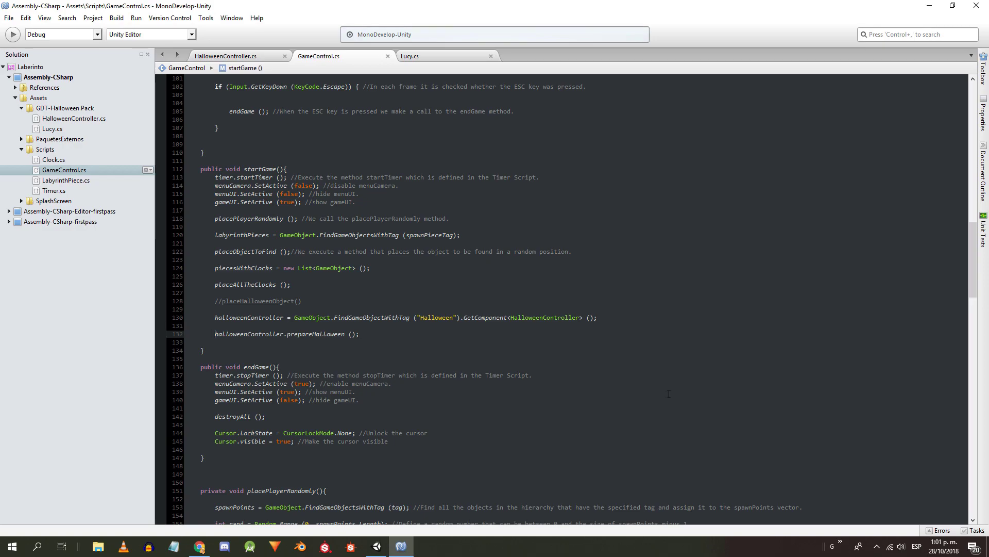
text(//)
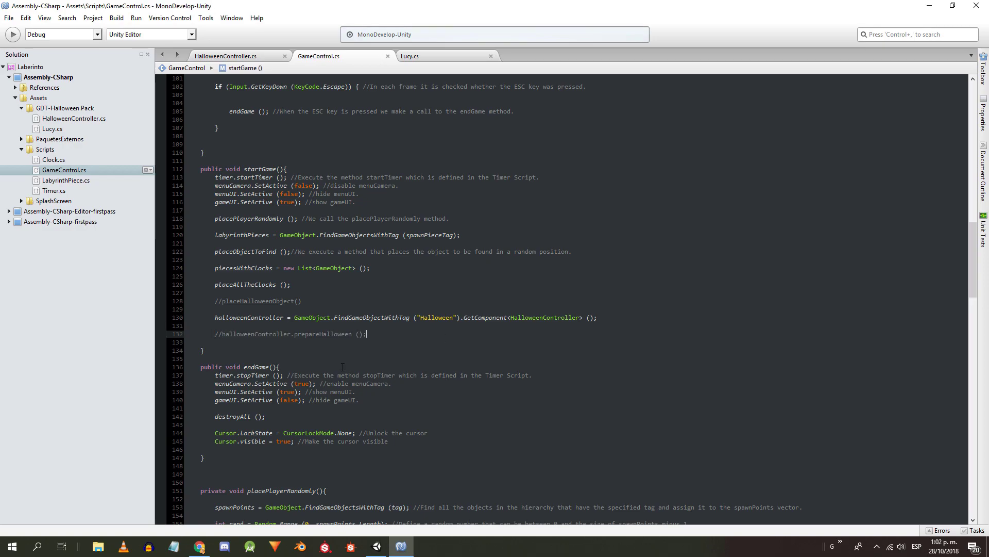
- In the Update method of HalloweenController.cs, add an if check on Input.GetKeyDown with KeyCode.H that calls startHalloween(), and save
mouse_move(973, 250)
mouse_down()
mouse_move(975, 424)
mouse_move(977, 251)
mouse_up()
click(226, 56)
scroll(341, 265, down, 10)
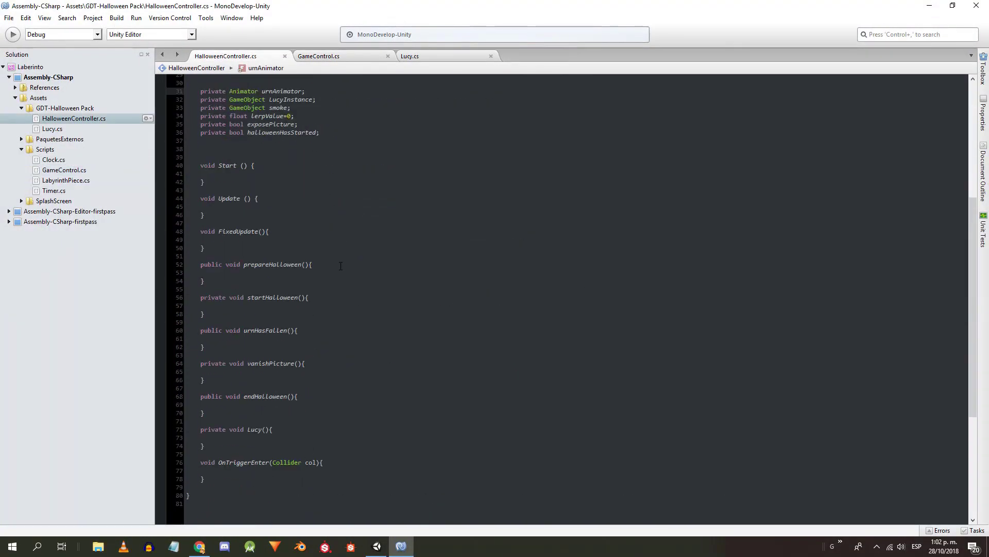
click(217, 206)
key(Return)
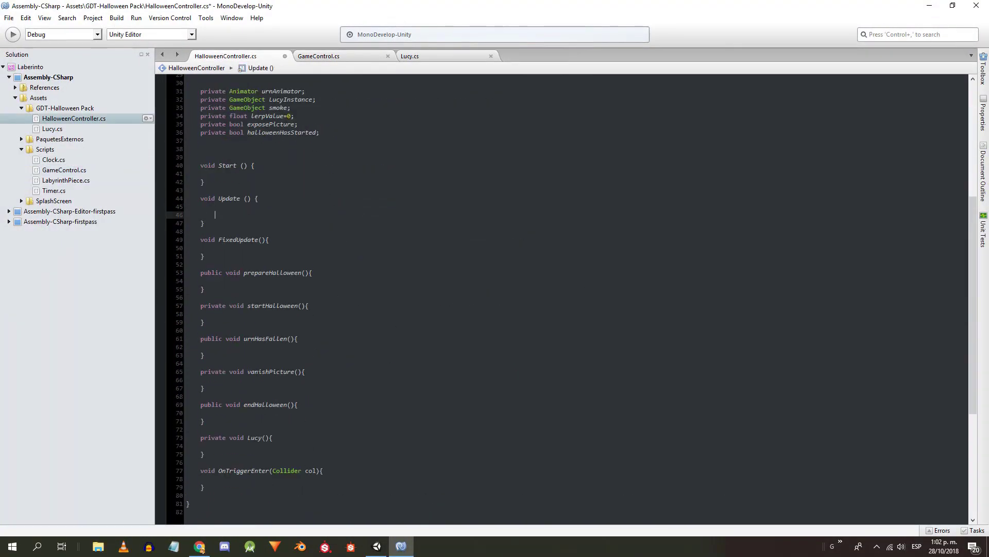
text(if(Input.GetKeyDown(Keyc)
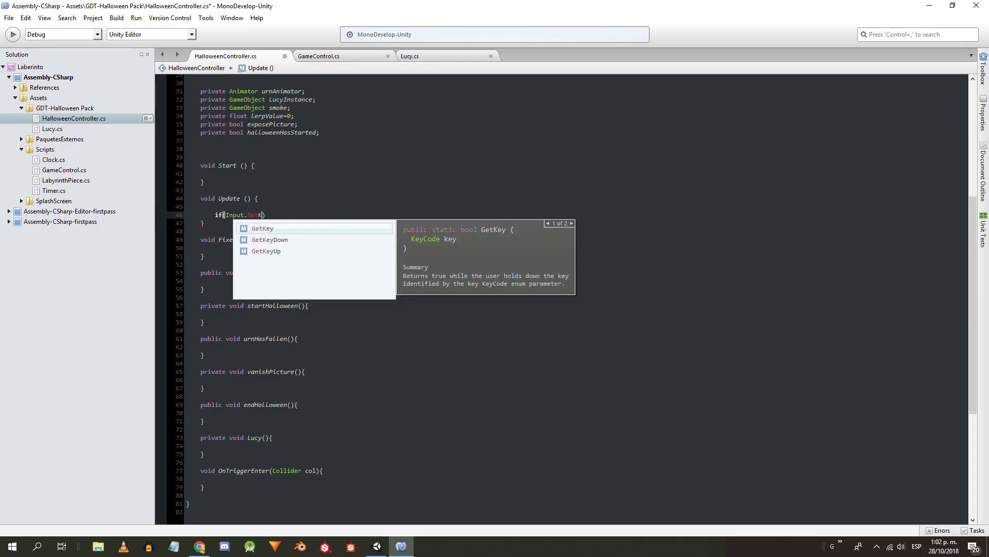
text(ode.H){)
key(Return)
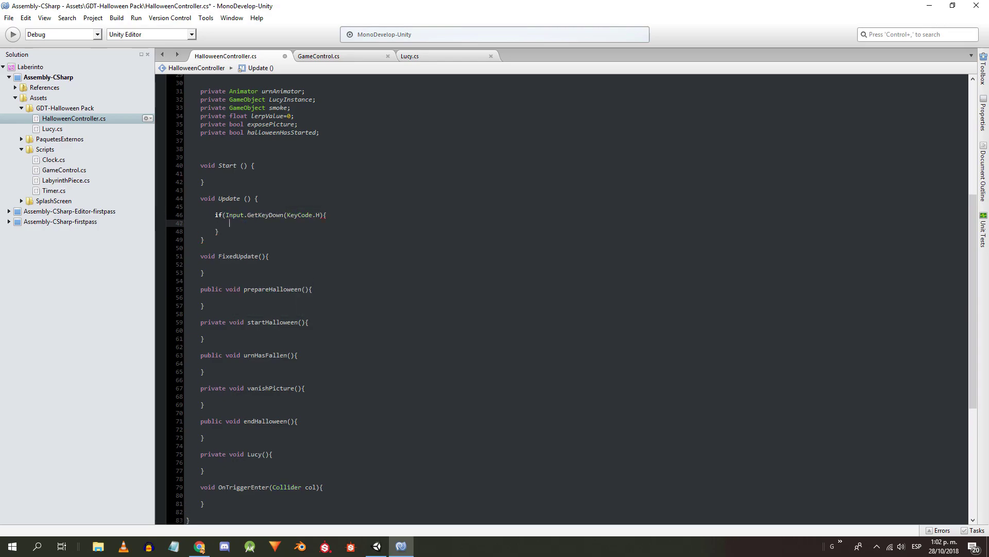
text(startHalloween();)
key(ctrl+s)
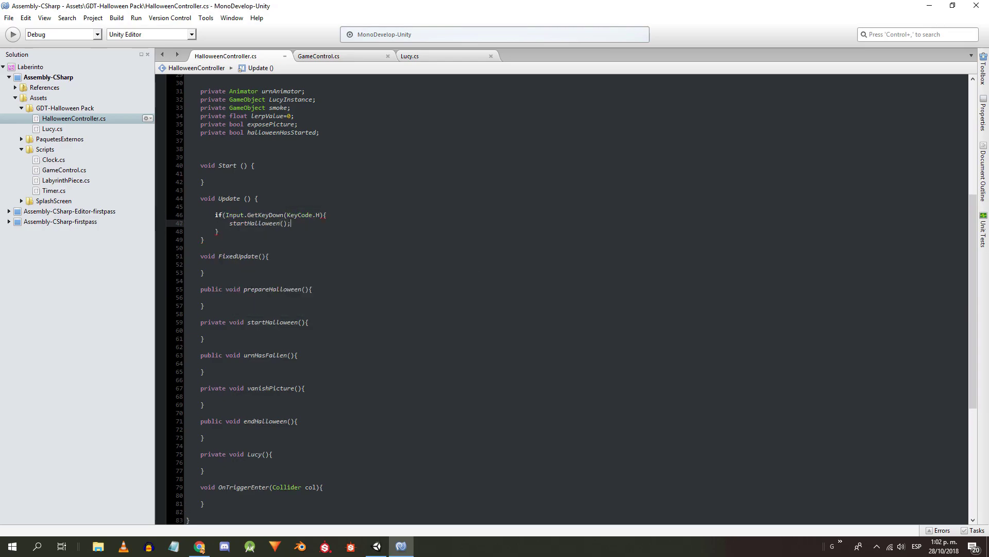
- Surround the startHalloween() call with blank lines, add the missing closing parenthesis to the if condition, and save the script
click(343, 216)
key(Return)
click(313, 231)
key(Return)
click(324, 215)
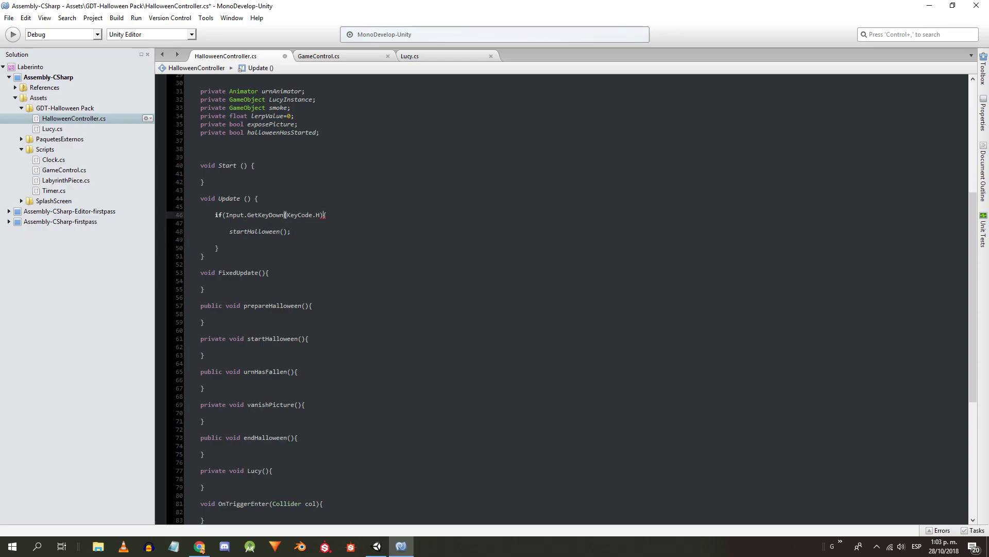
text())
key(ctrl+s)
- In the startHalloween method, add urnAnimator.SetBool ("fall", true); and save the script
scroll(228, 305, down, 2)
drag(200, 292, 228, 305)
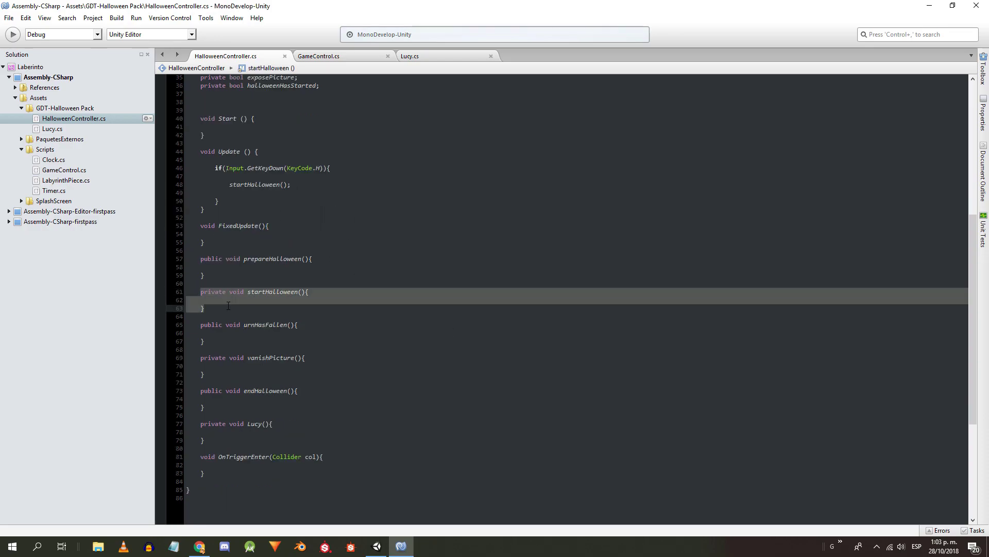
click(274, 302)
text(urnAnimator.SetBool)
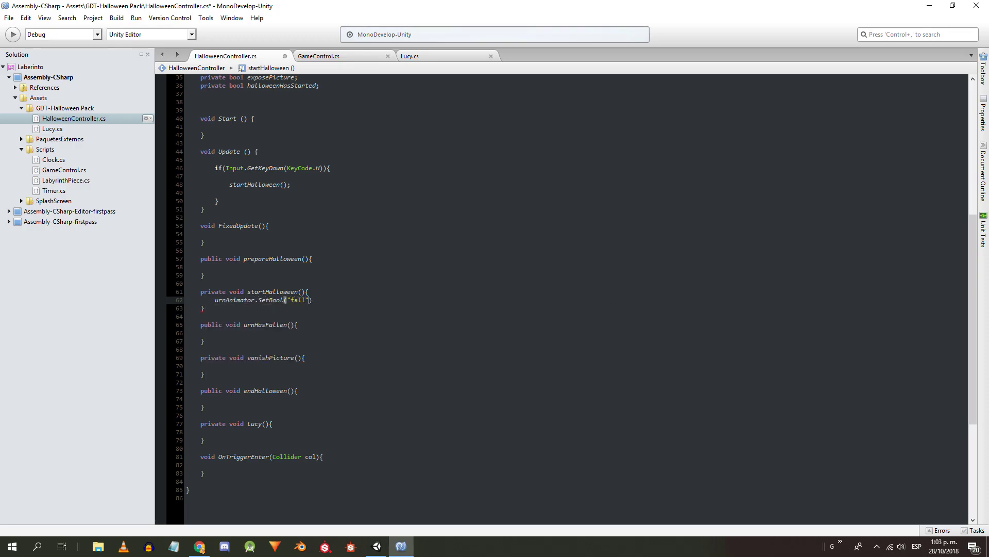
text(("fall",true))
scroll(346, 346, down, 1)
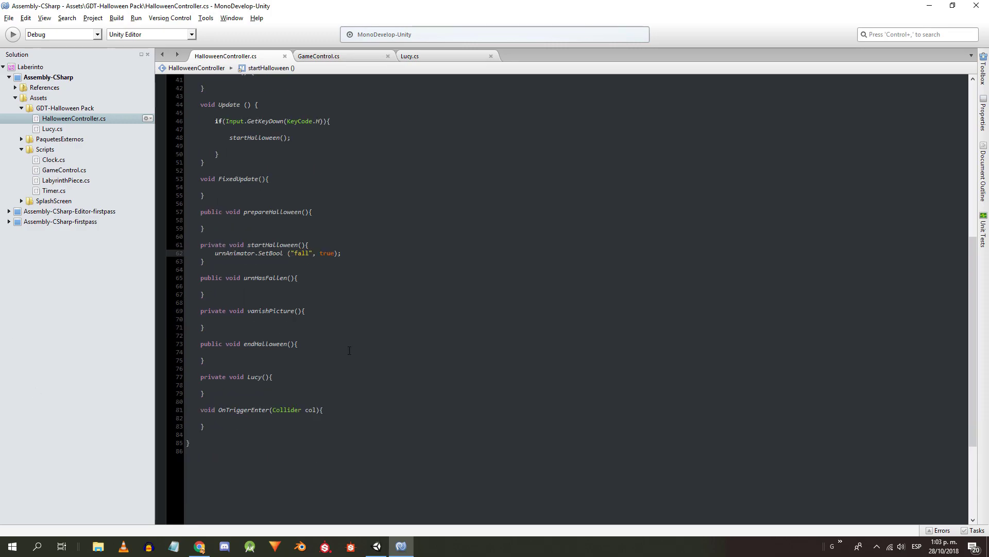
- Switch to Unity, run the scene, start the game to test the urn on the Halloween pedestal, and end the game
key(alt+Tab)
scroll(292, 261, down, 2)
right_drag(320, 208, 330, 202)
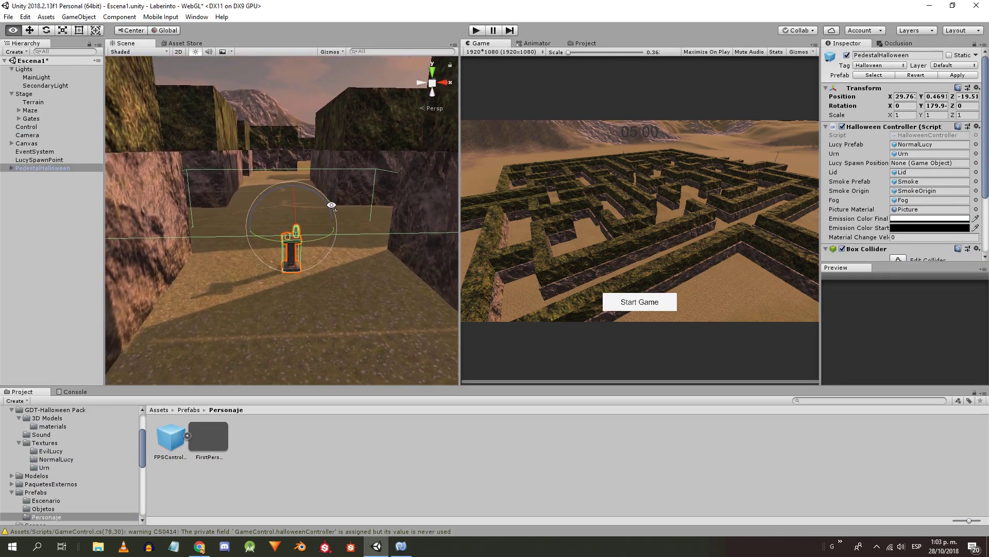
click(477, 31)
click(653, 307)
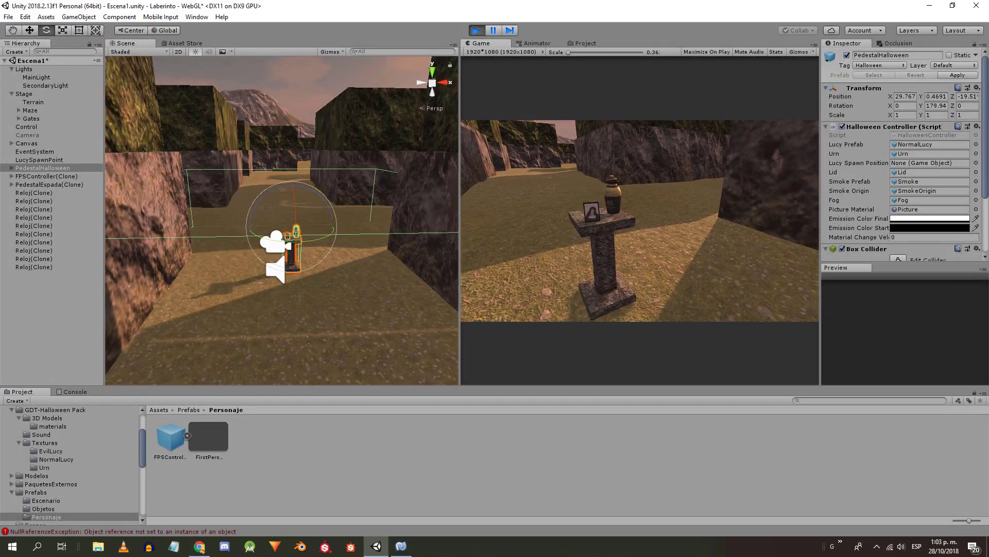
key(Escape)
- Examine the error in the Console and check it against the startHalloween code and the pedestal's Halloween Controller references
click(75, 392)
click(184, 421)
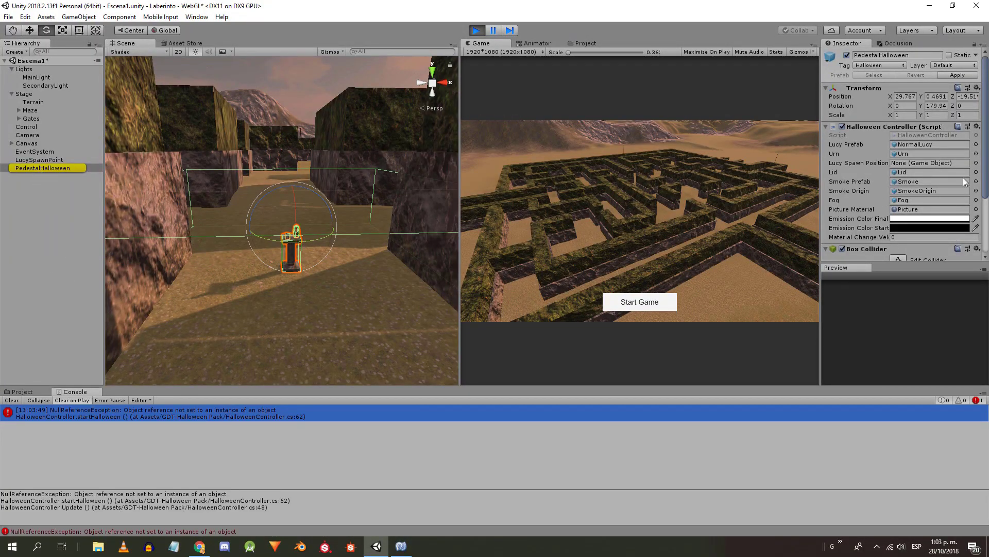
scroll(938, 206, down, 3)
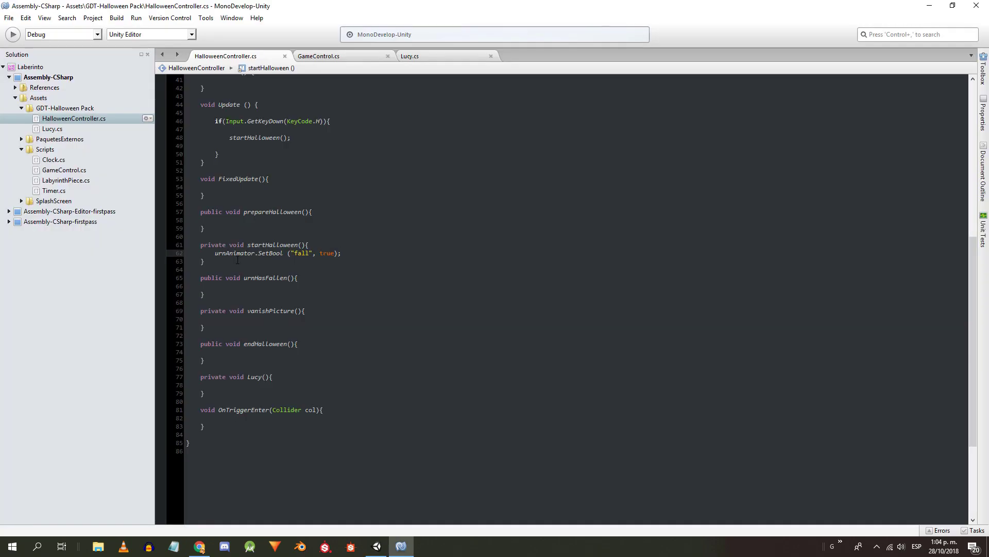
scroll(290, 259, up, 5)
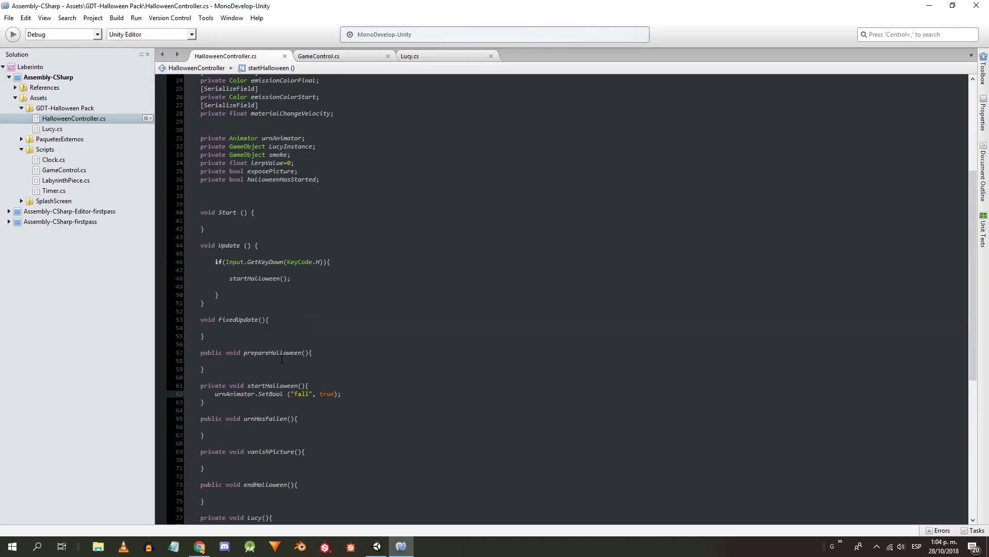
key(alt+Tab)
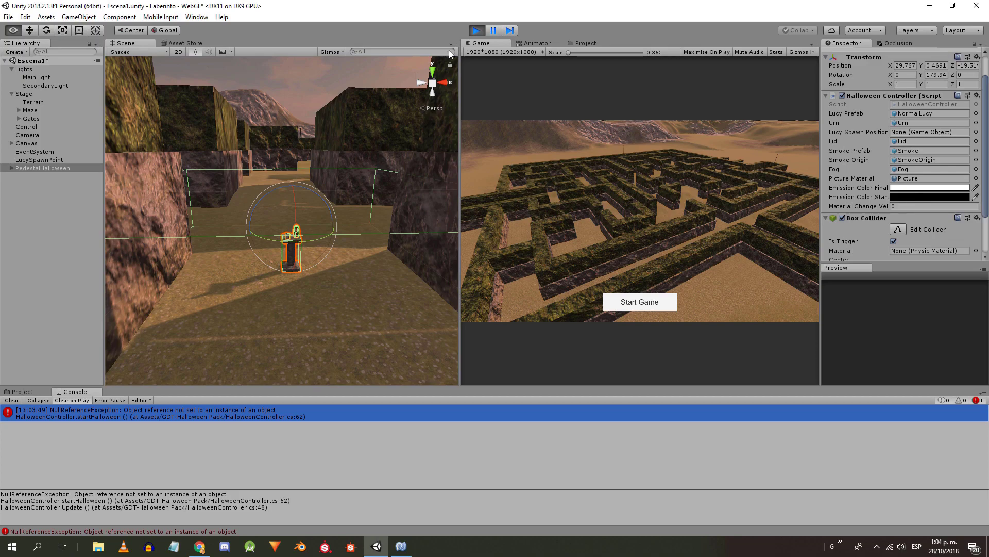
- In MonoDevelop, add urnAnimator = urn.GetComponent<Animator> (); to the prepareHalloween method, set off by blank lines, and save the script
key(alt+Tab)
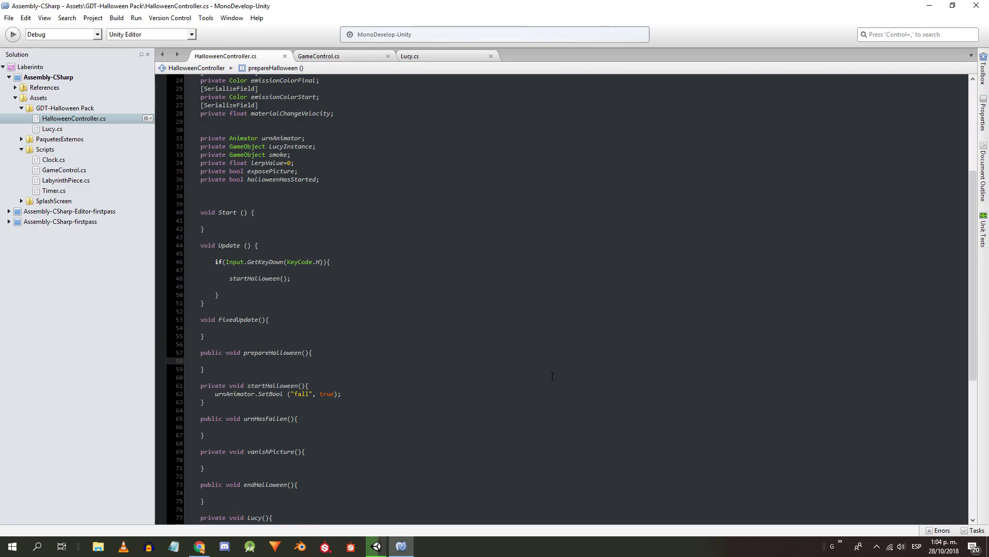
text(urnAnimator = urn.G)
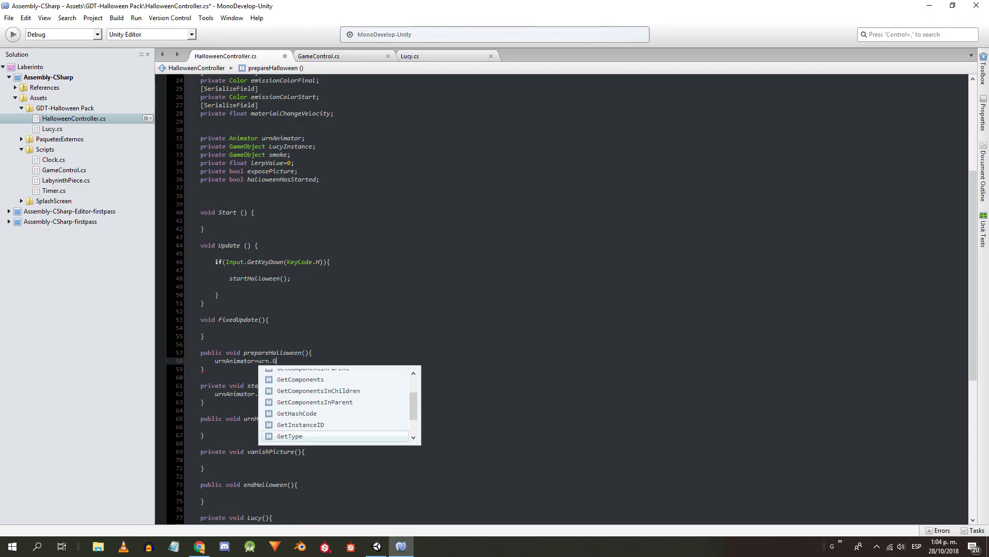
text(etComponent<Animator>().)
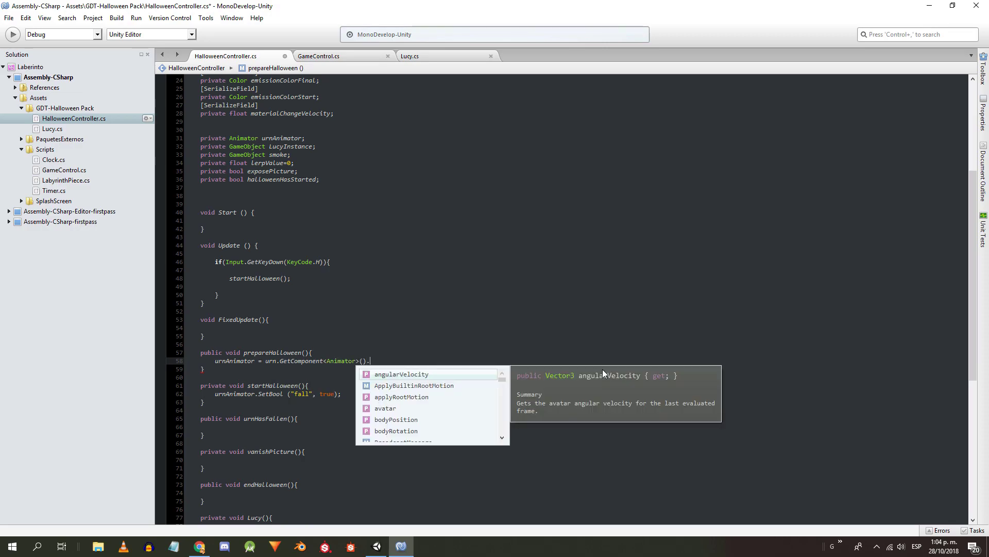
key(BackSpace)
text(;)
key(Return)
key(Return)
click(322, 345)
click(321, 355)
key(Return)
scroll(321, 355, down, 1)
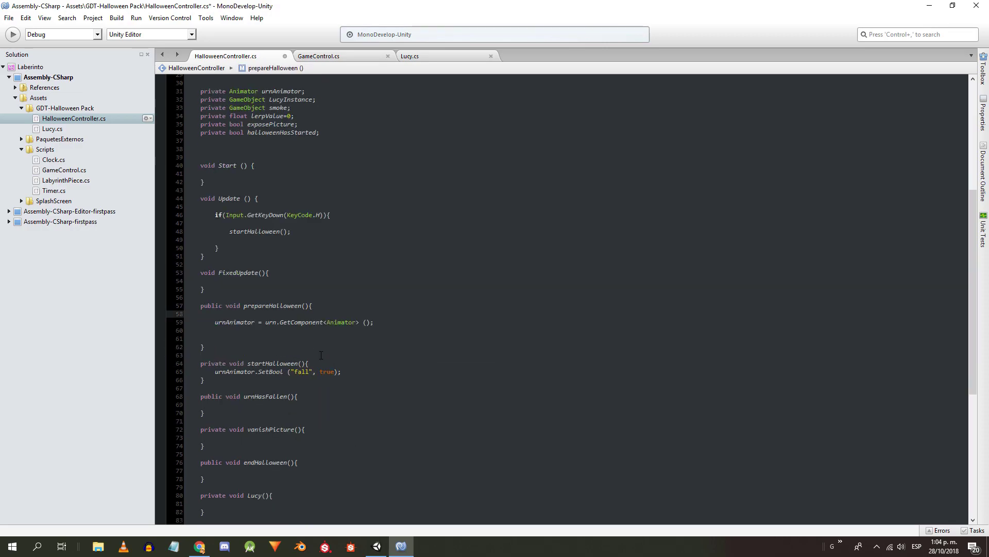
key(ctrl+s)
- In GameControl.cs, uncomment the halloweenController.prepareHalloween (); call in startGame
click(340, 57)
key(BackSpace)
key(BackSpace)
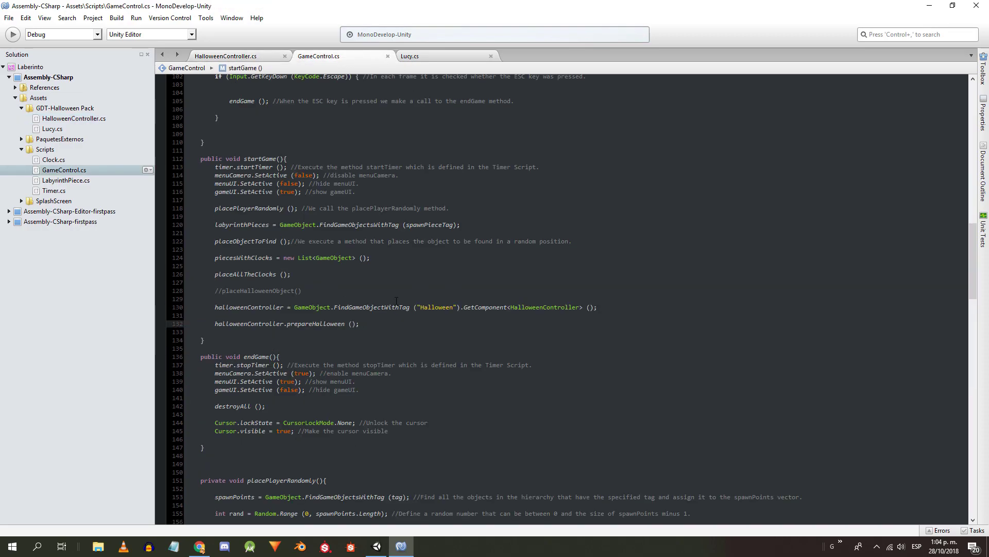
- Run the scene in Unity, start the game, walk up to the Halloween pedestal to test the urn's fall animation, and end the game
key(alt+Tab)
click(476, 31)
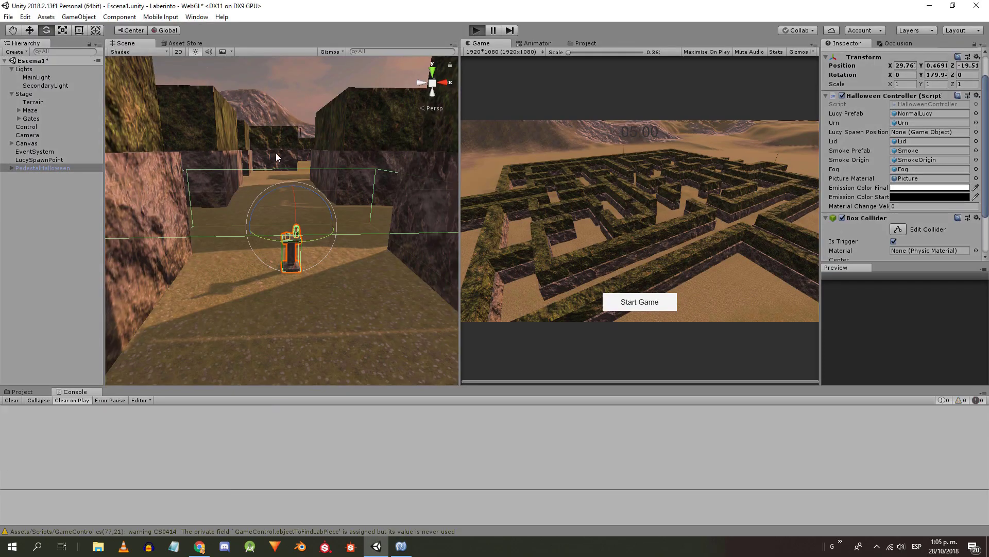
click(640, 301)
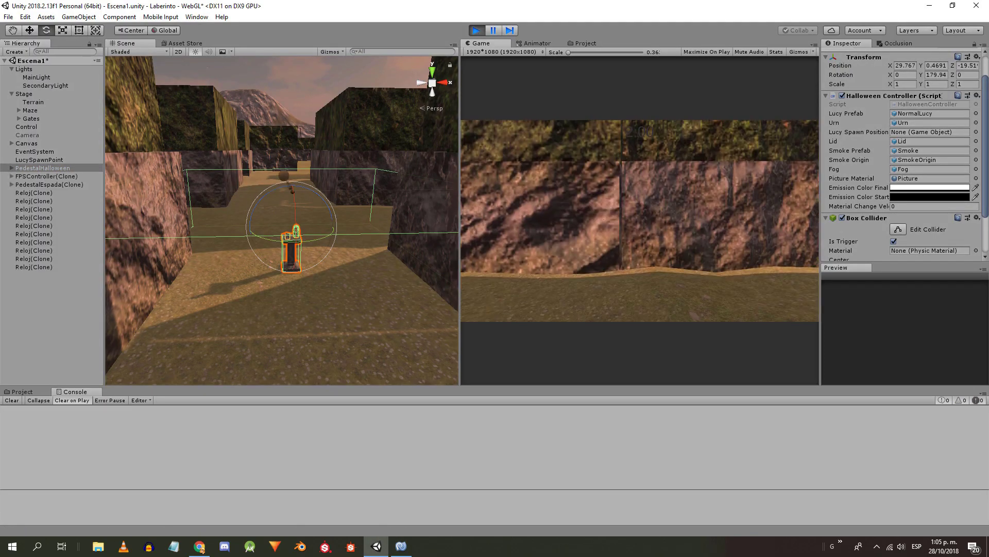
key(w)
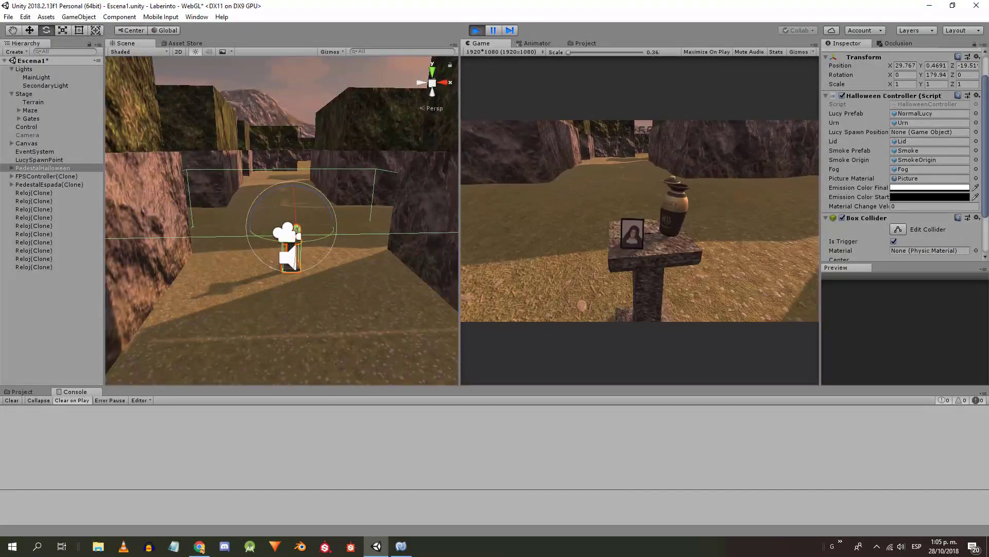
key(a)
key(s)
key(Escape)
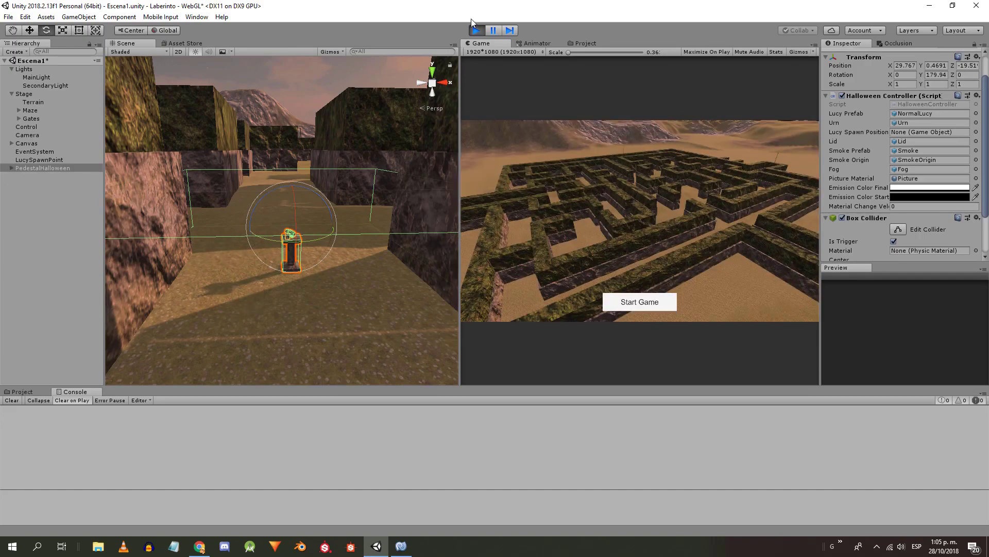
- Stop the running game and open the Urn animator controller from the GDT-Halloween Pack folder
click(475, 30)
click(21, 391)
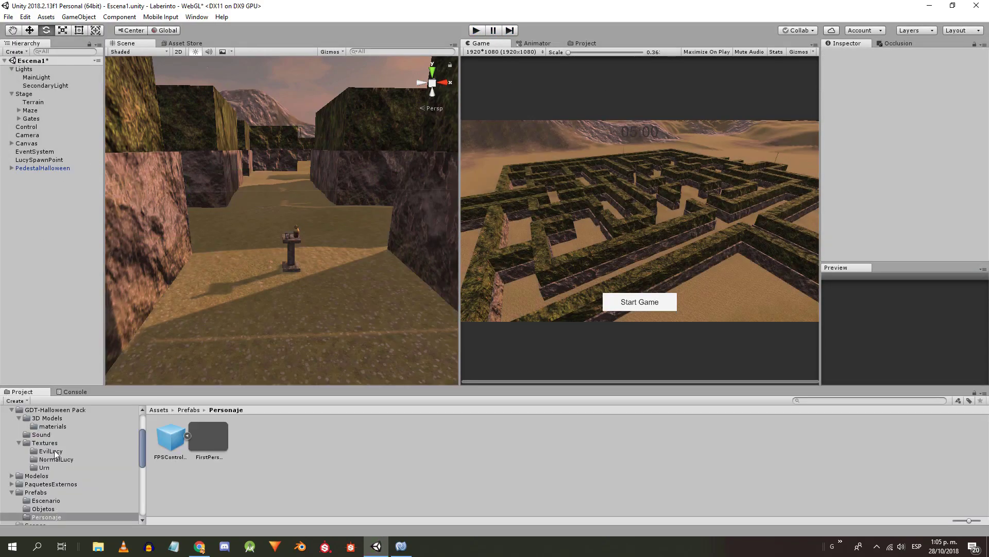
click(47, 410)
double_click(596, 451)
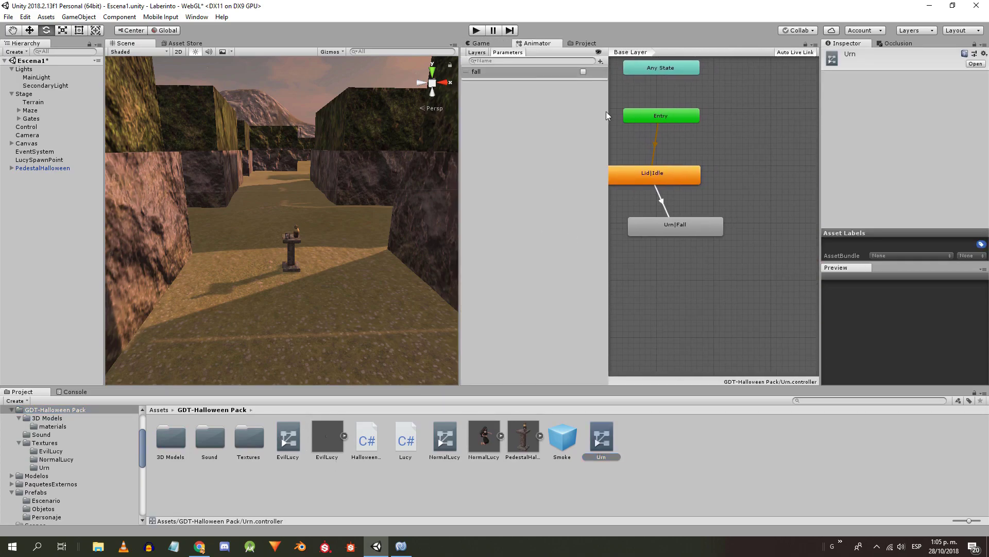
- Add a new behaviour script named UrnAnimationAction to the Urn|Fall state
click(605, 225)
click(906, 188)
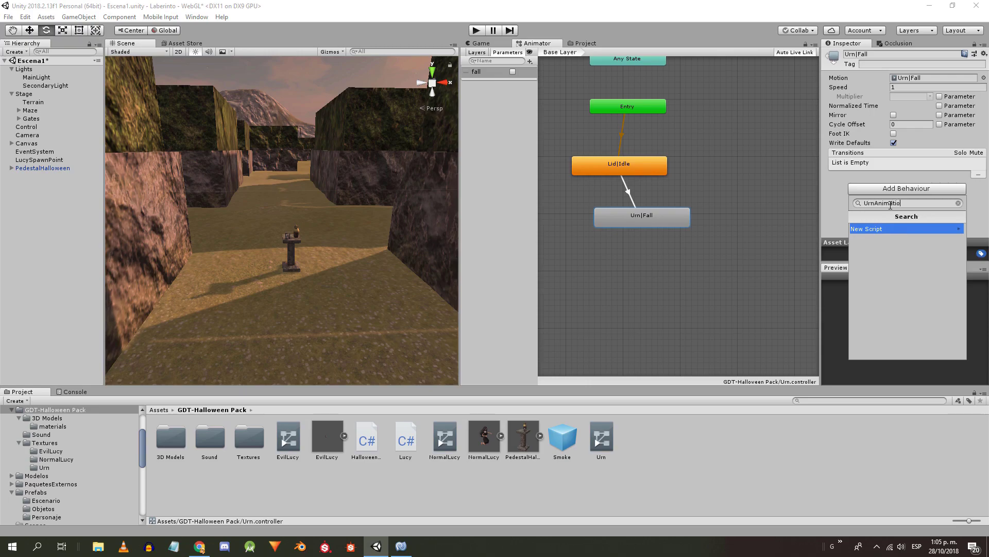
click(877, 230)
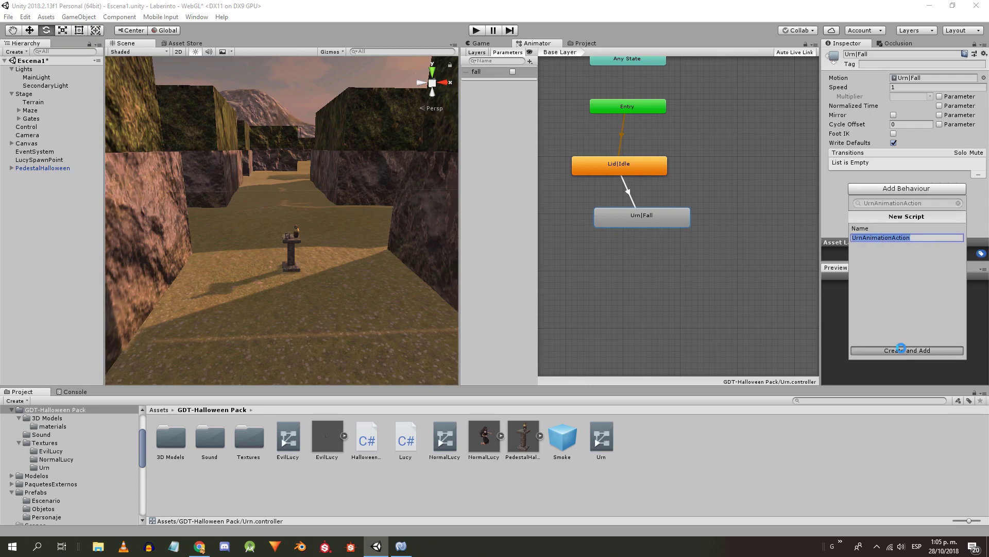
click(886, 350)
drag(608, 106, 538, 116)
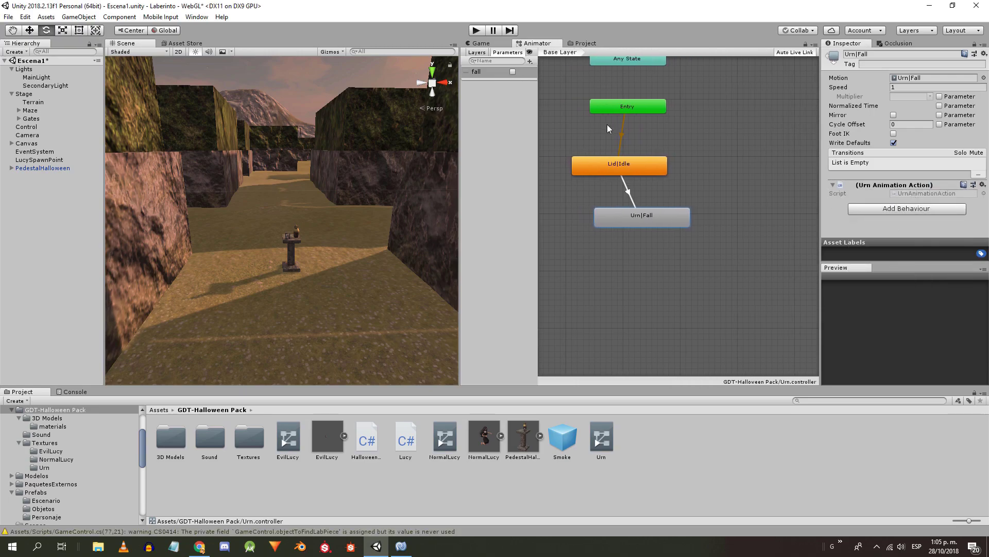
middle_drag(608, 124, 620, 103)
- Open UrnAnimationAction.cs in MonoDevelop and examine the commented OnStateExit template
click(401, 546)
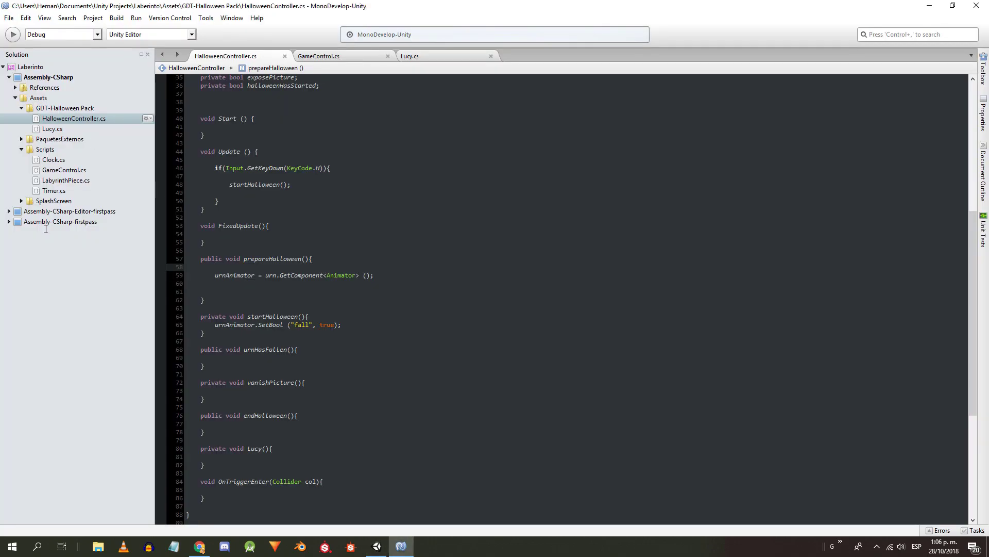
double_click(68, 149)
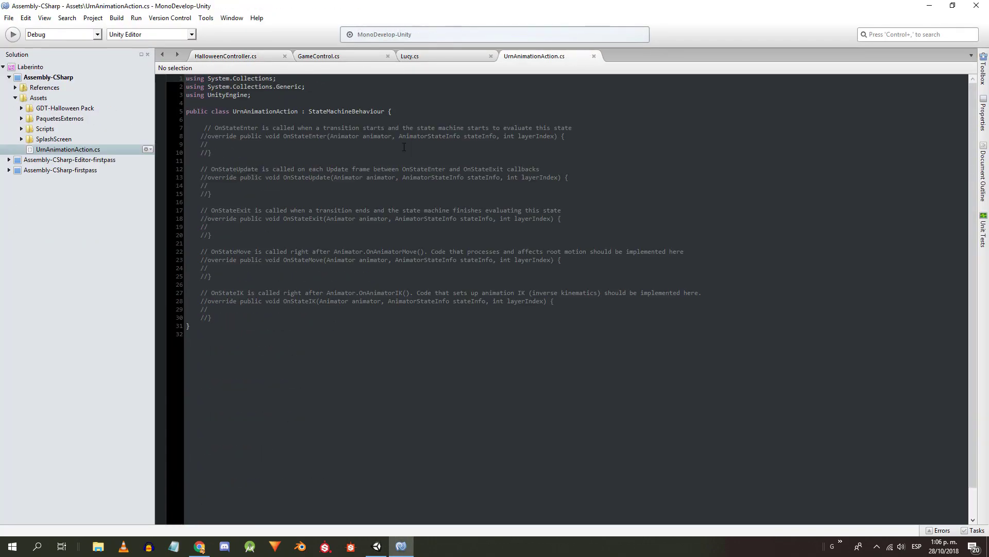
drag(201, 210, 239, 235)
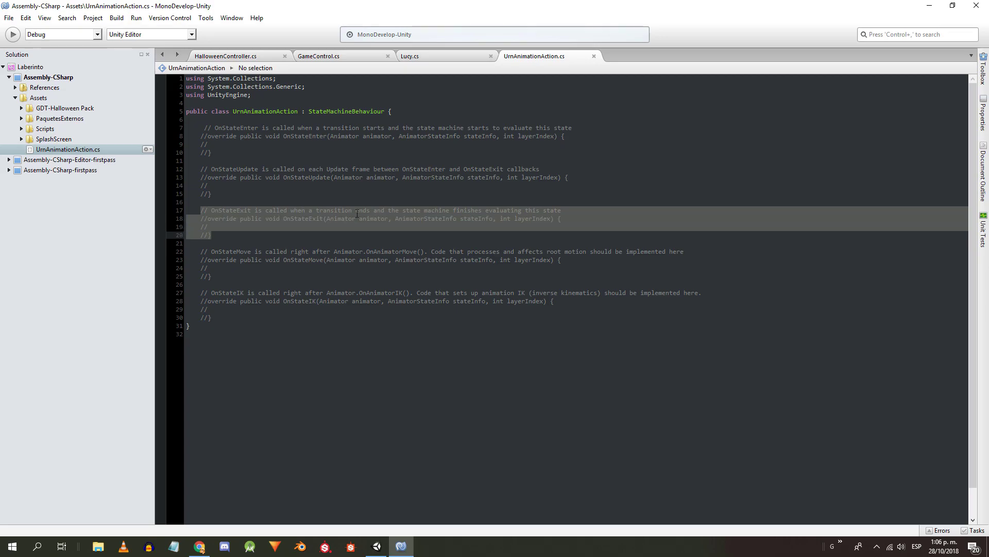
- Switch back to Unity and duplicate the Urn|Fall state in the Urn controller's graph
click(376, 546)
right_click(663, 195)
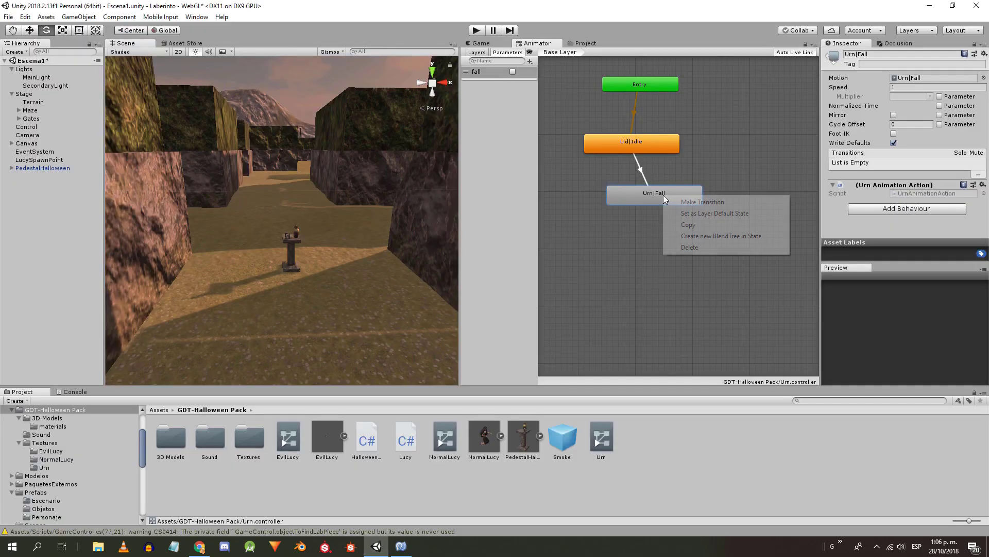
click(672, 234)
right_click(672, 233)
click(722, 265)
- Create a transition from Urn|Fall to its copy Urn|Fall 0 and place the copy beside the original state
right_click(675, 193)
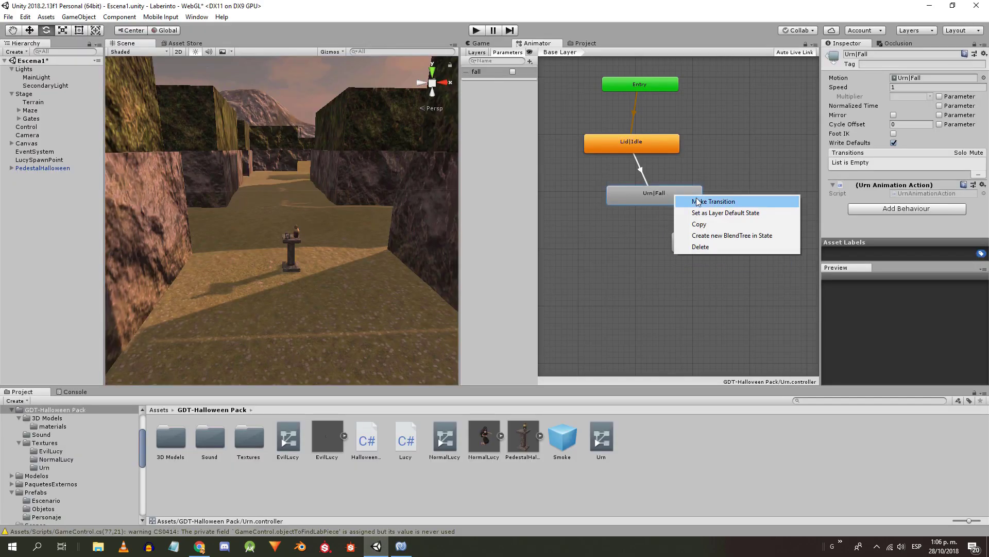
click(698, 200)
click(720, 241)
drag(731, 248, 799, 197)
click(721, 195)
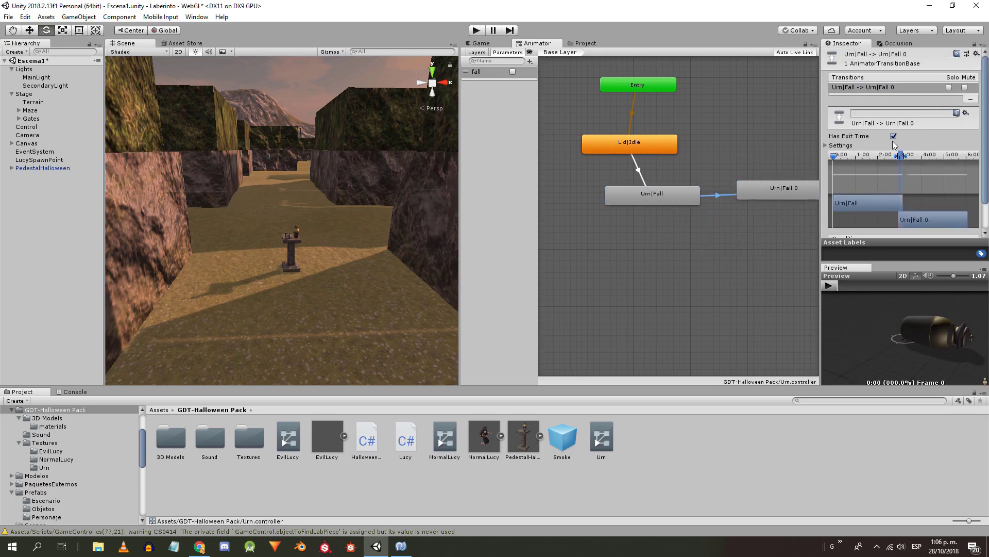
- Set the Urn|Fall 0 state's speed to 500 and turn off Has Exit Time on the transition leading to it
middle_drag(815, 174, 794, 172)
click(760, 185)
click(907, 87)
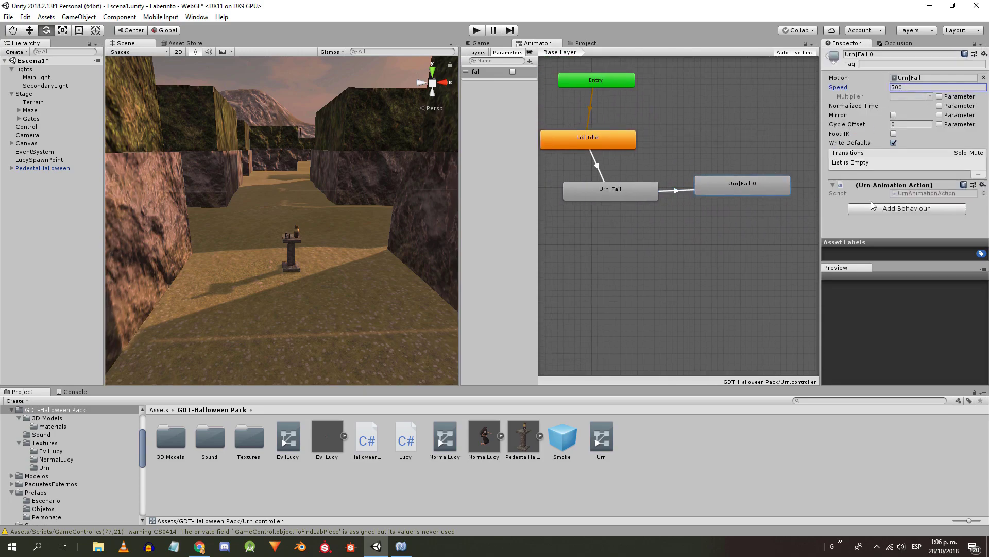
right_click(725, 181)
click(734, 150)
middle_drag(734, 150, 743, 154)
click(656, 198)
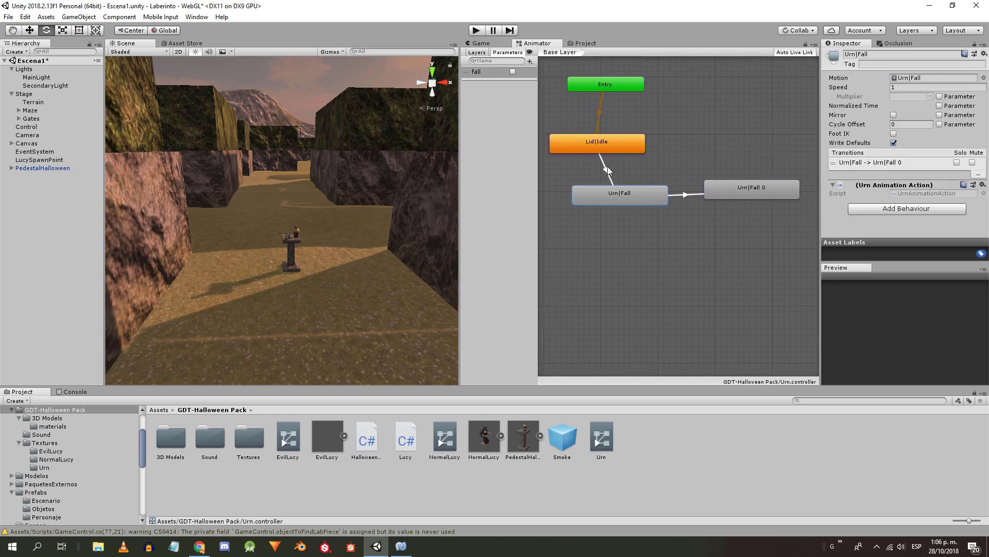
click(688, 194)
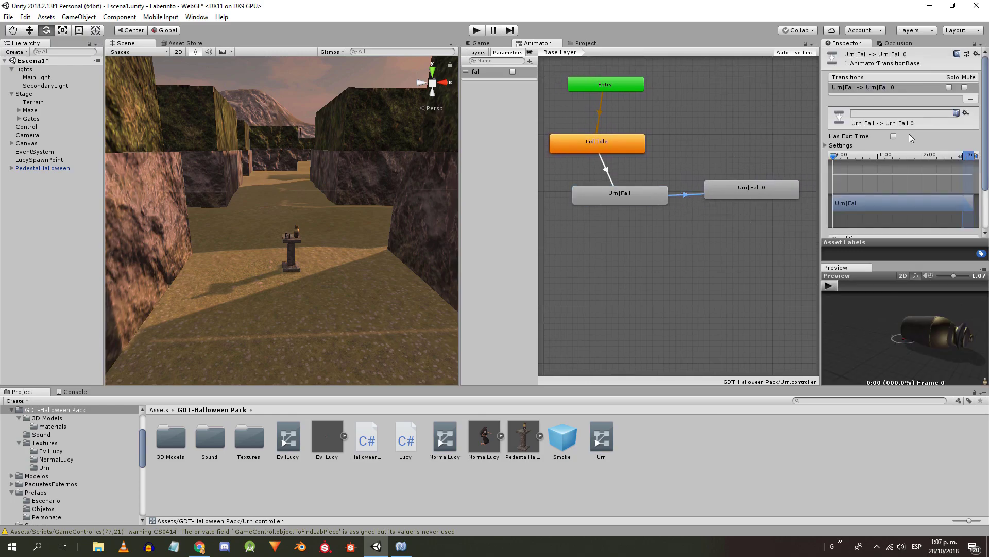
- Create a transition from Urn|Fall 0 back to Lid|Idle without exit time, on the condition that fall is false
click(718, 187)
right_click(719, 187)
click(738, 191)
click(621, 144)
click(678, 164)
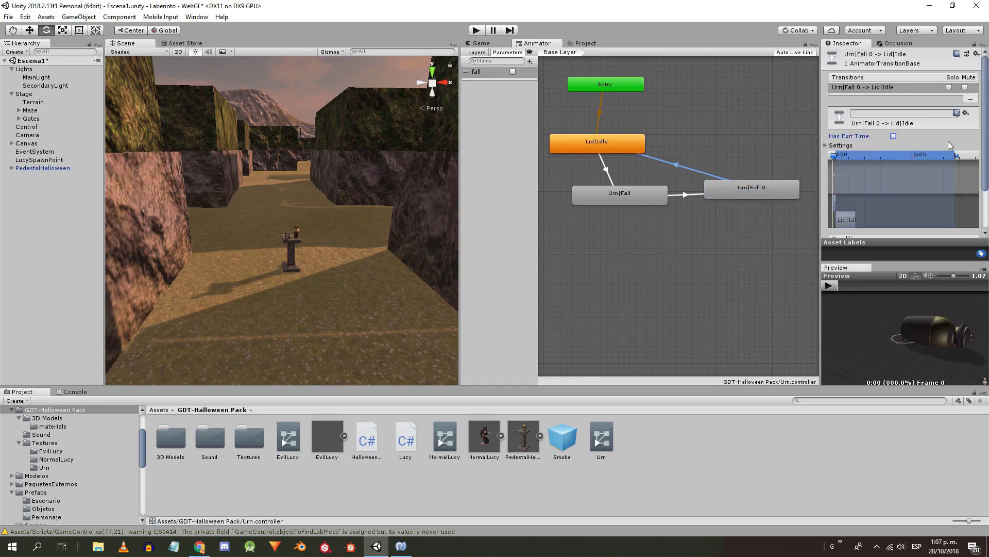
scroll(948, 141, down, 2)
click(958, 229)
click(933, 242)
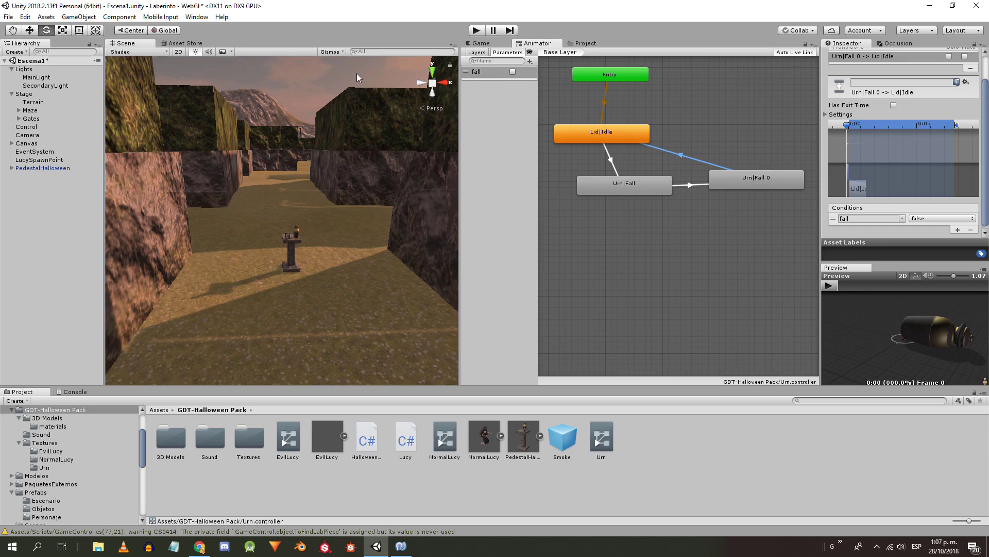
- Run the scene, toggle the fall parameter to test the urn, check the Urn|Fall to Urn|Fall 0 transition, and end the run
click(476, 30)
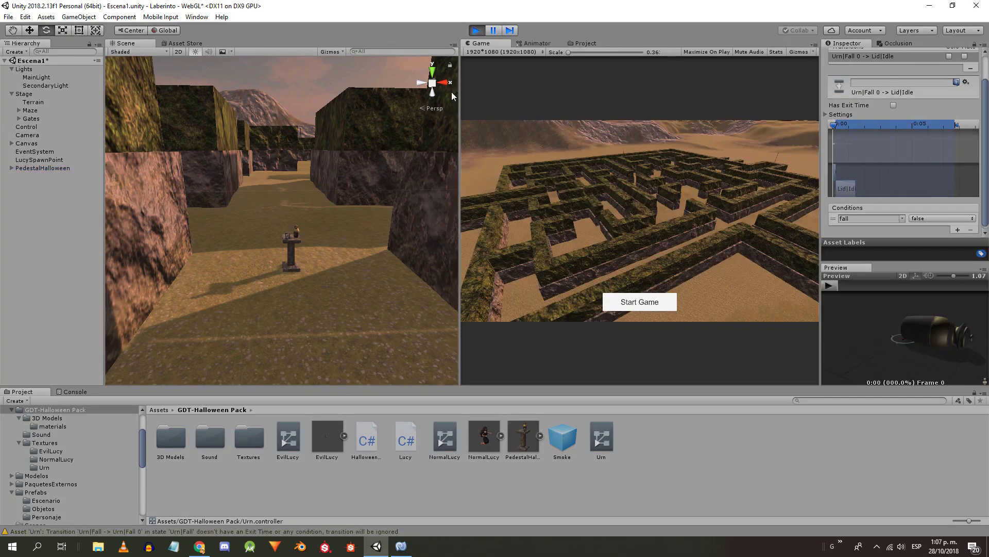
click(583, 72)
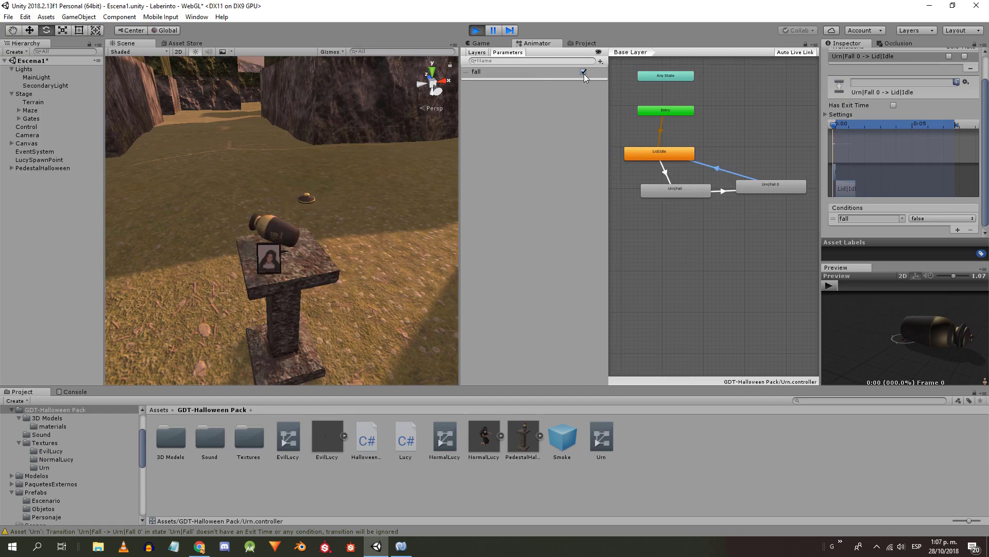
drag(985, 212, 988, 215)
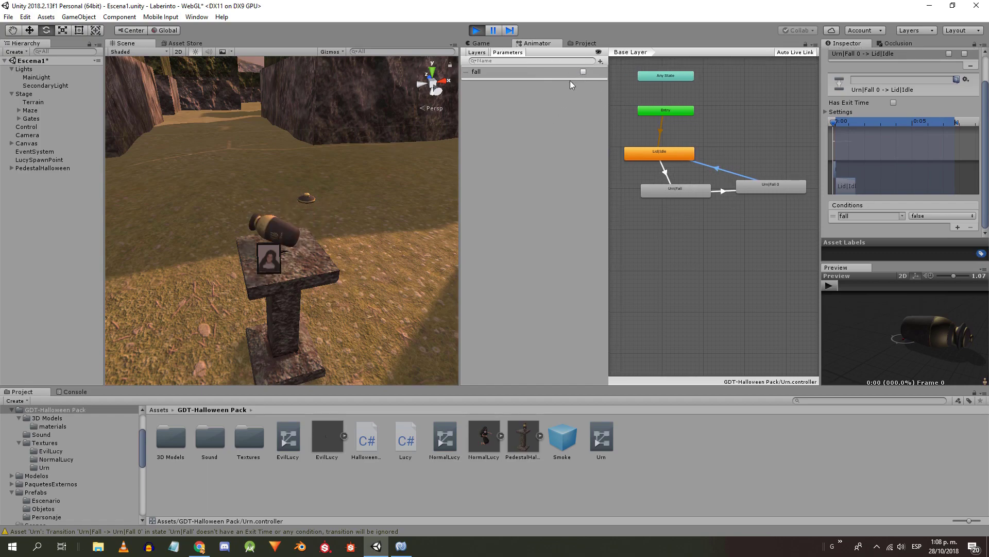
click(723, 191)
scroll(858, 196, down, 3)
scroll(858, 196, up, 3)
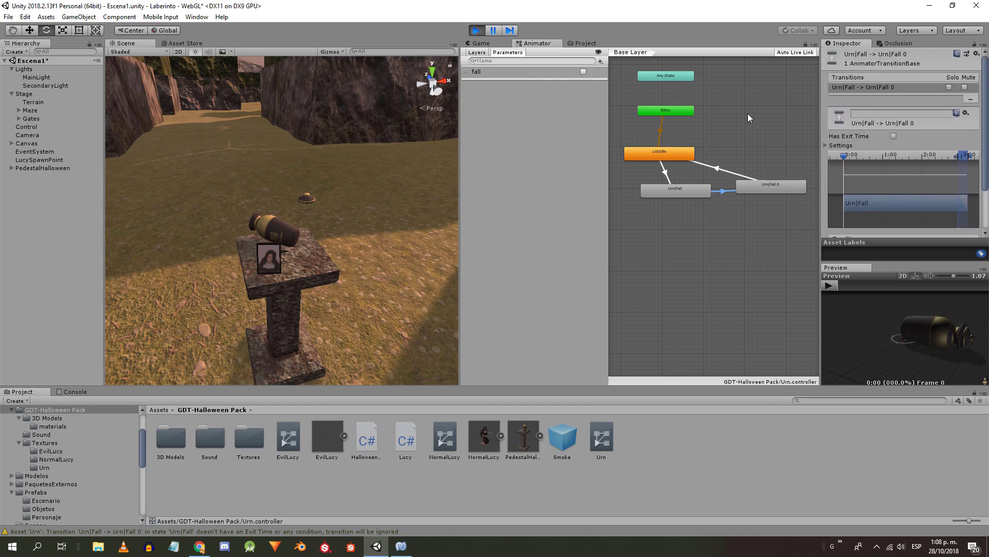
click(476, 34)
- Turn Has Exit Time back on for the transition from Urn|Fall to Urn|Fall 0
scroll(358, 274, up, 2)
scroll(668, 267, up, 2)
drag(986, 168, 988, 207)
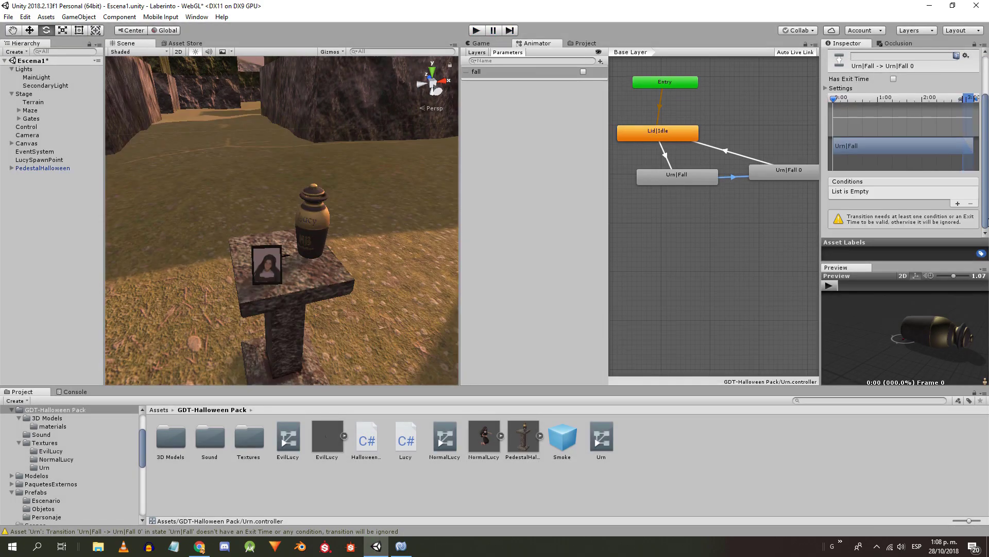
click(893, 78)
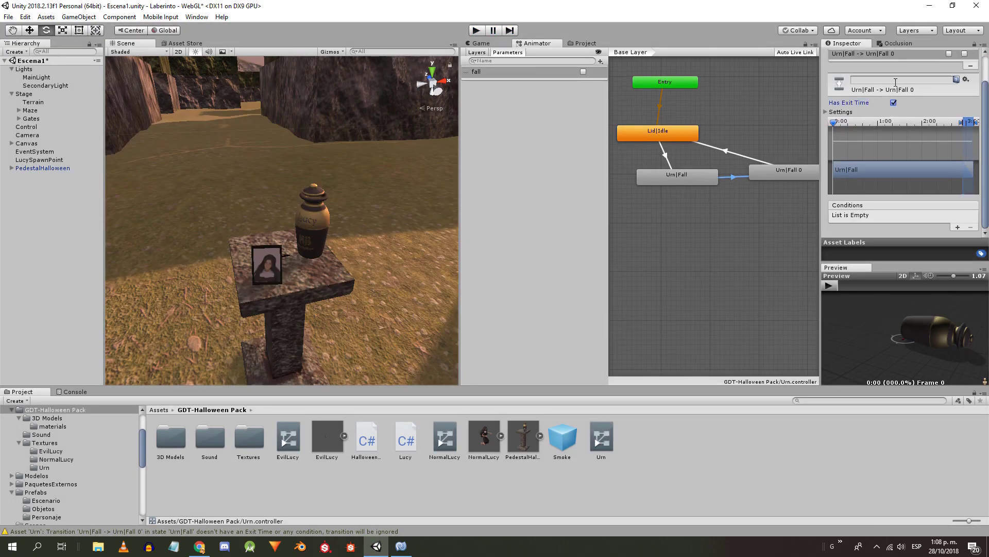
- Test the urn's transitions by running the scene with fall turned on, stop the run, and turn fall off again
click(476, 31)
click(536, 43)
click(583, 72)
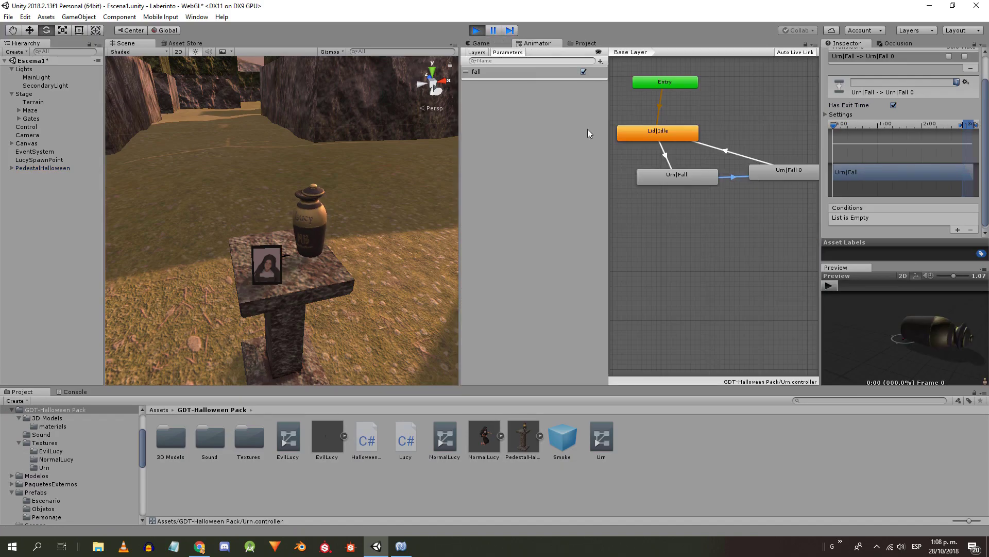
click(477, 31)
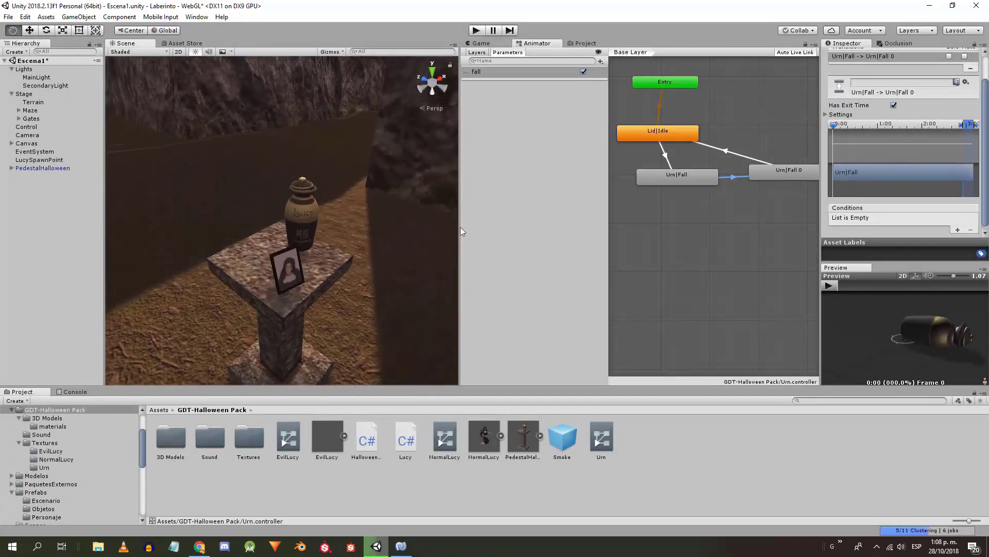
middle_drag(461, 227, 430, 227)
click(658, 132)
click(583, 72)
scroll(280, 168, up, 8)
scroll(170, 155, down, 4)
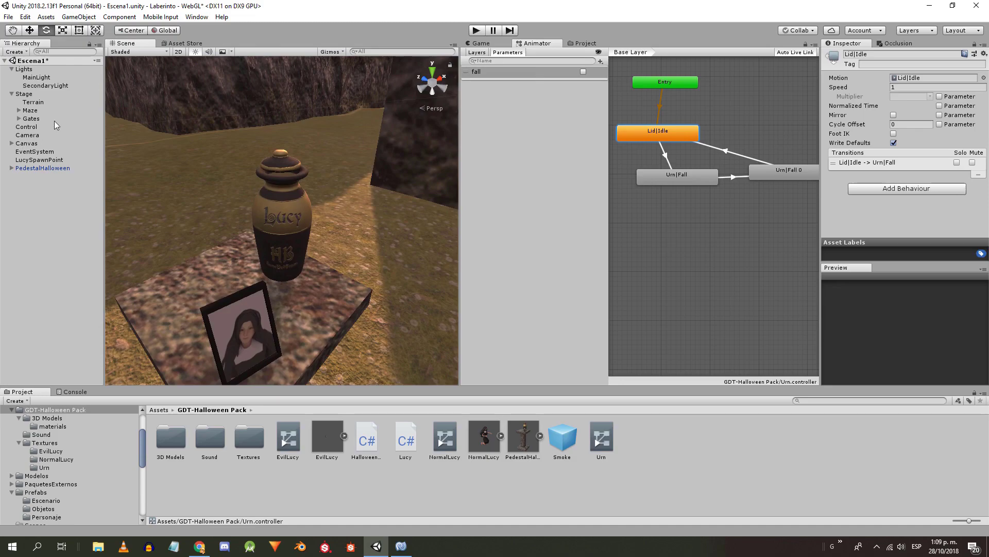
- Expand PedestalHalloween and its Urn in the scene hierarchy and inspect the components of the Urn and its Lid
click(56, 127)
double_click(15, 168)
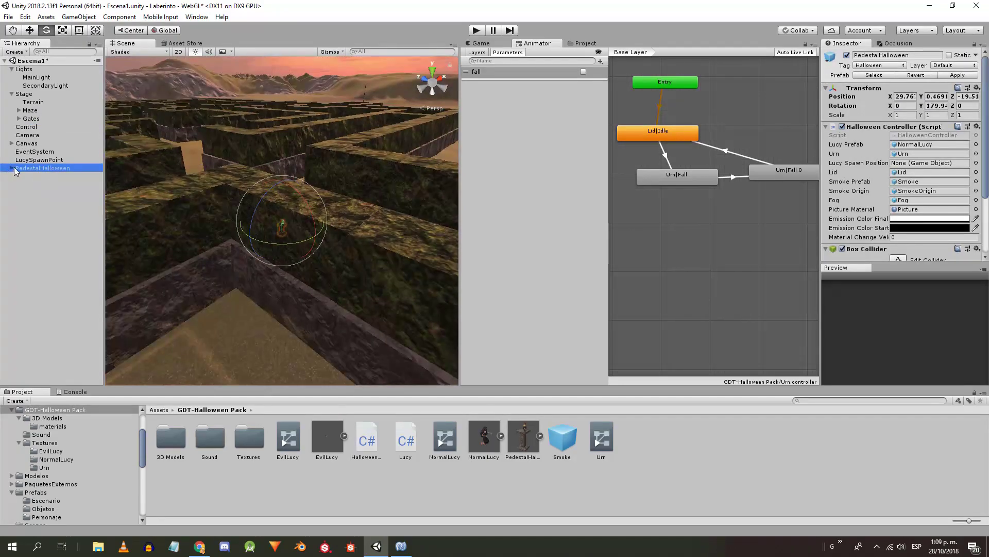
click(12, 168)
double_click(28, 192)
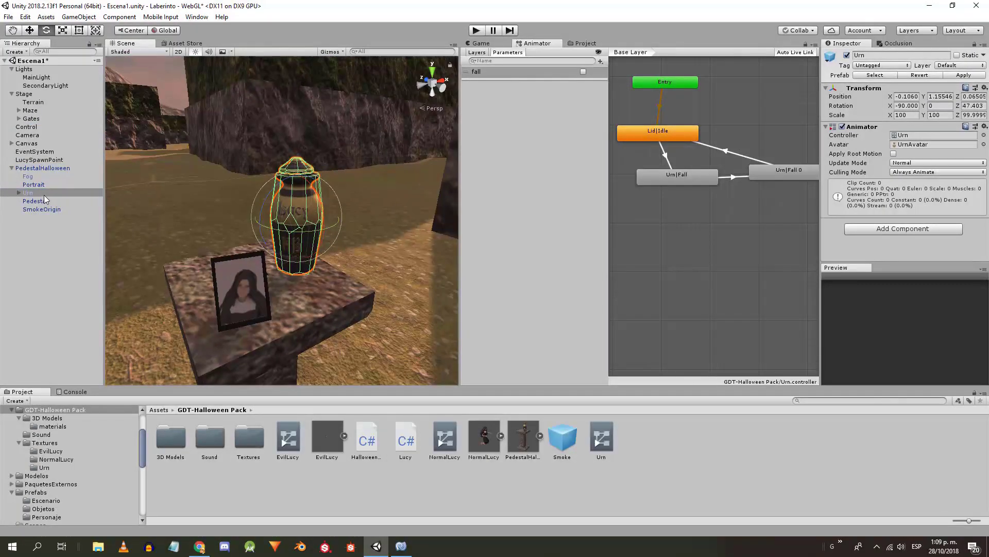
click(19, 192)
click(34, 200)
scroll(911, 182, down, 2)
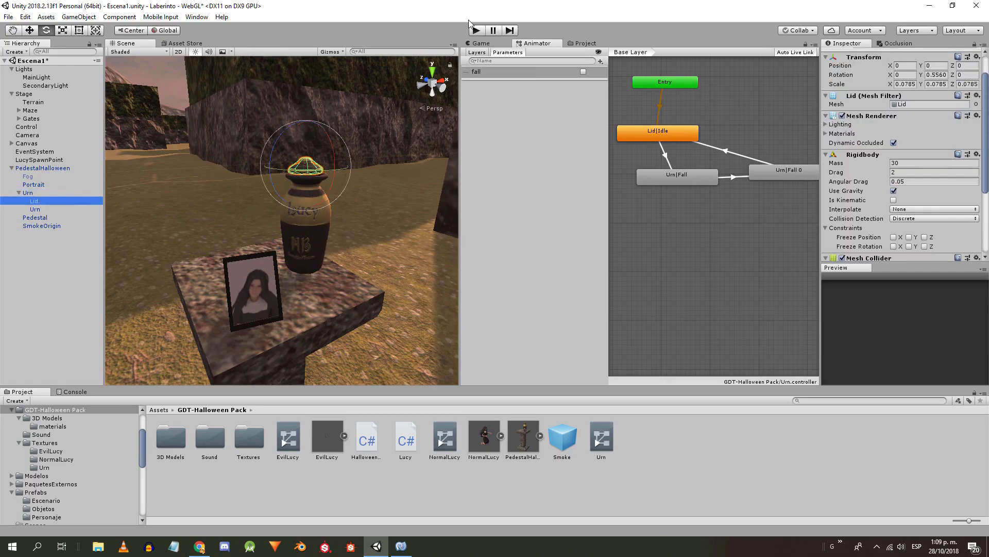
- Run the scene with the Lid selected, turn on fall to follow the urn's states in the Animator, and end the run
click(475, 30)
click(547, 44)
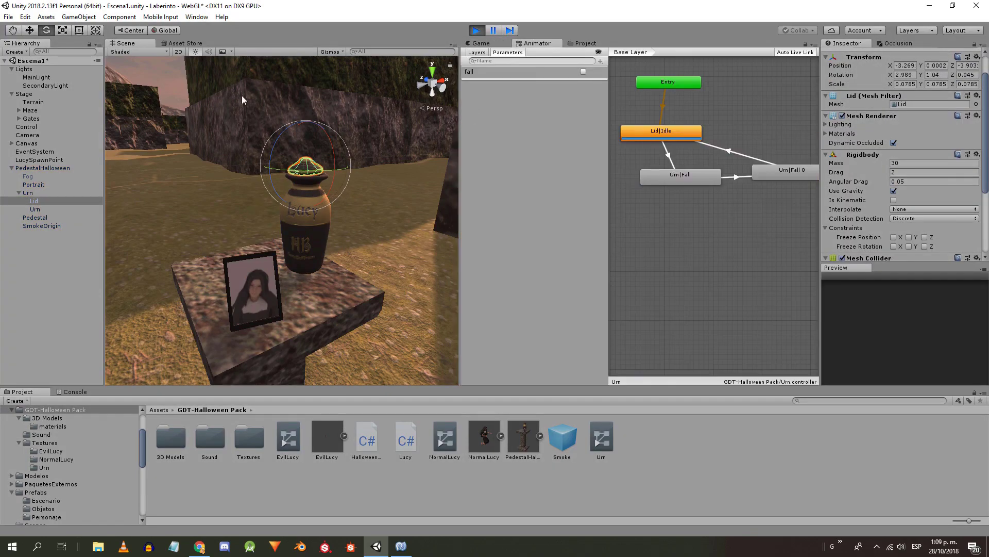
click(583, 72)
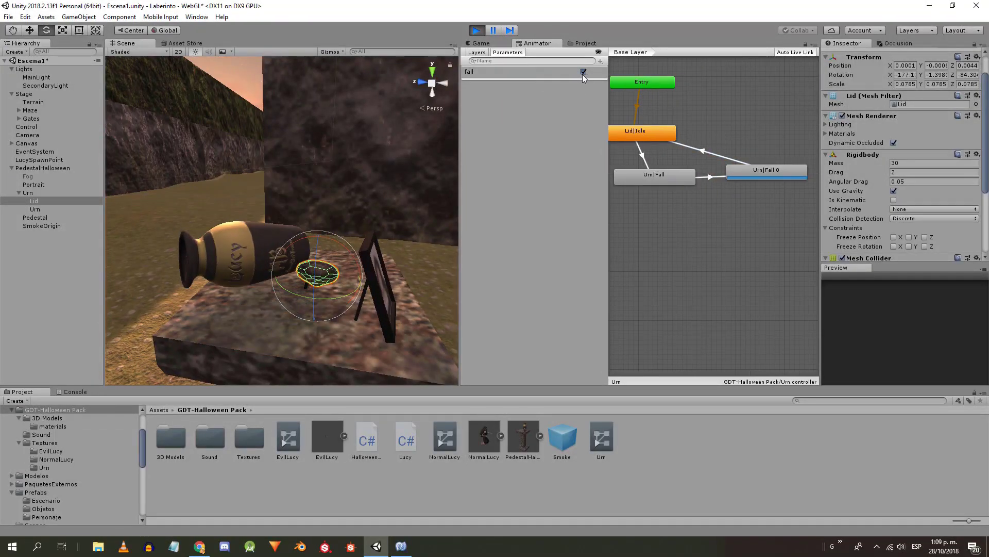
key(ctrl+p)
click(737, 176)
click(716, 216)
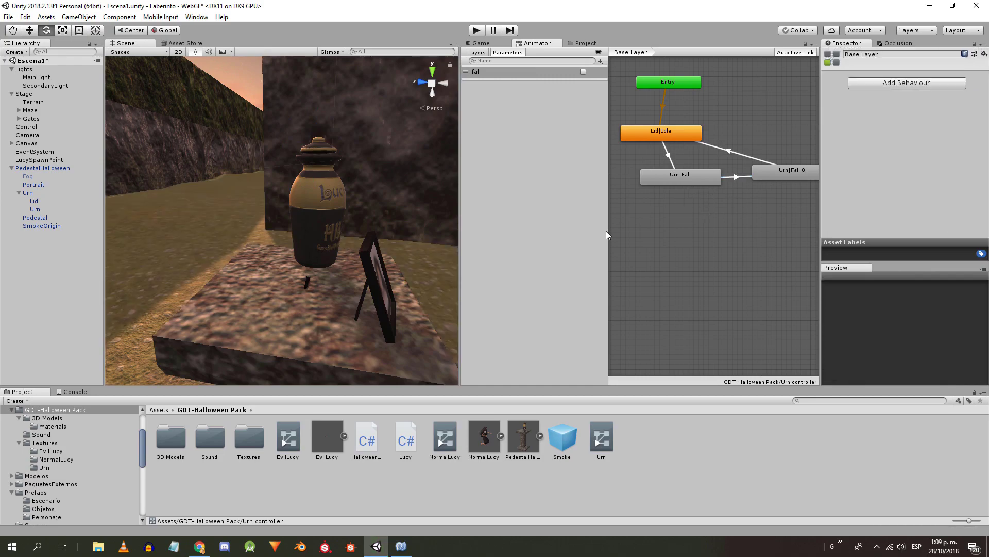
- In UrnAnimationAction.cs, add an empty void OnStateExit() method below the commented templates
click(410, 546)
click(212, 317)
key(Return)
key(Return)
key(Return)
key(Up)
key(Up)
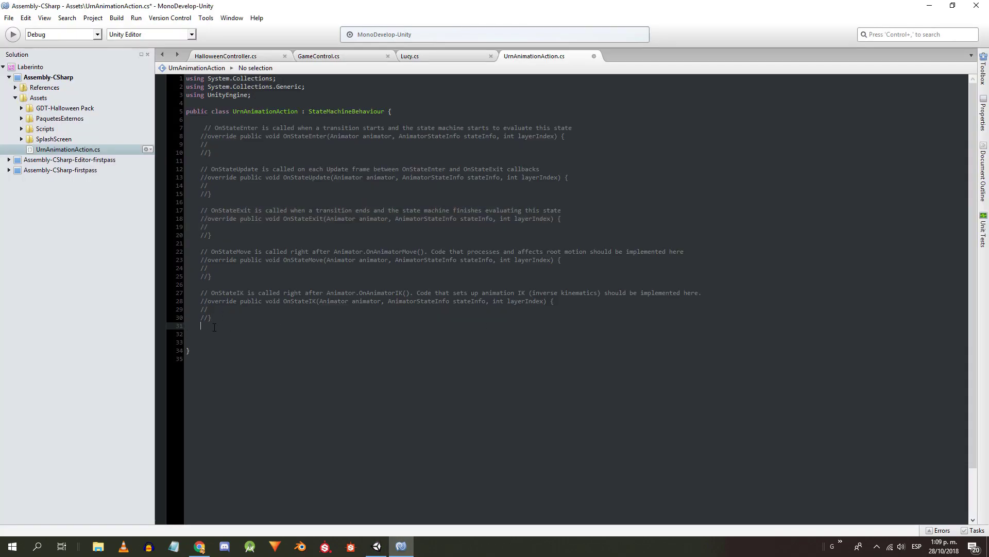
key(Return)
text(void OnStateExit(){)
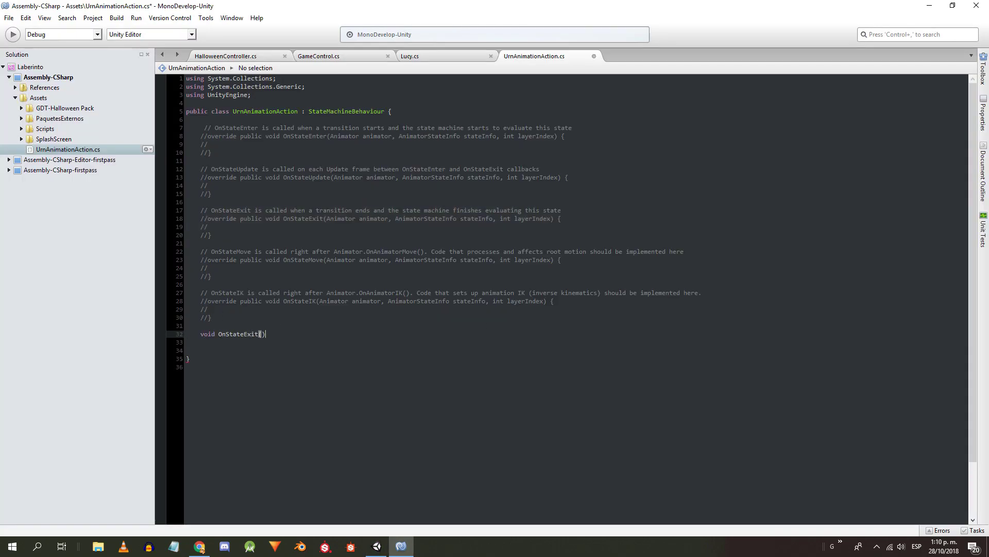
key(Return)
key(Return)
text(})
- Declare a private HalloweenController field named halloweenController above the OnStateExit() method
key(Up)
key(Up)
key(Up)
key(Return)
key(Up)
text(private Game)
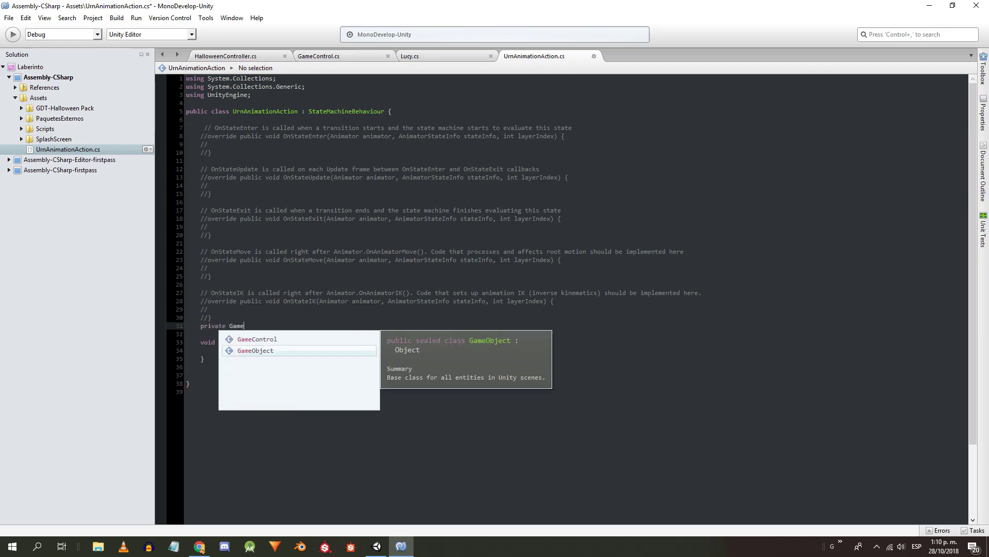
key(BackSpace)
key(BackSpace)
key(BackSpace)
key(BackSpace)
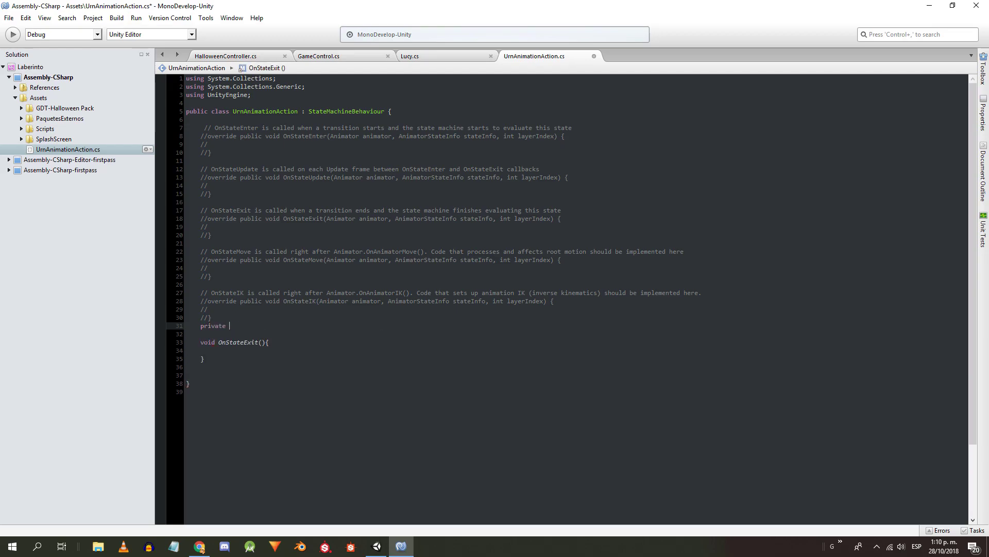
text(HalloweenController ha)
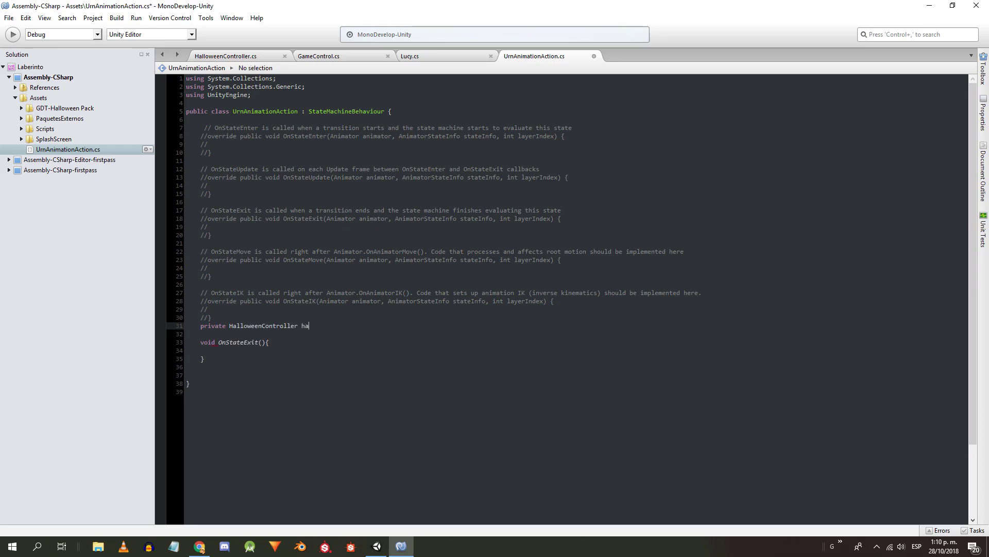
- In OnStateExit(), assign halloweenController from GameObject.FindGameObjectWithTag ("Halloween").GetComponent<HalloweenController> ()
key(Down)
key(Down)
key(Down)
text(hall)
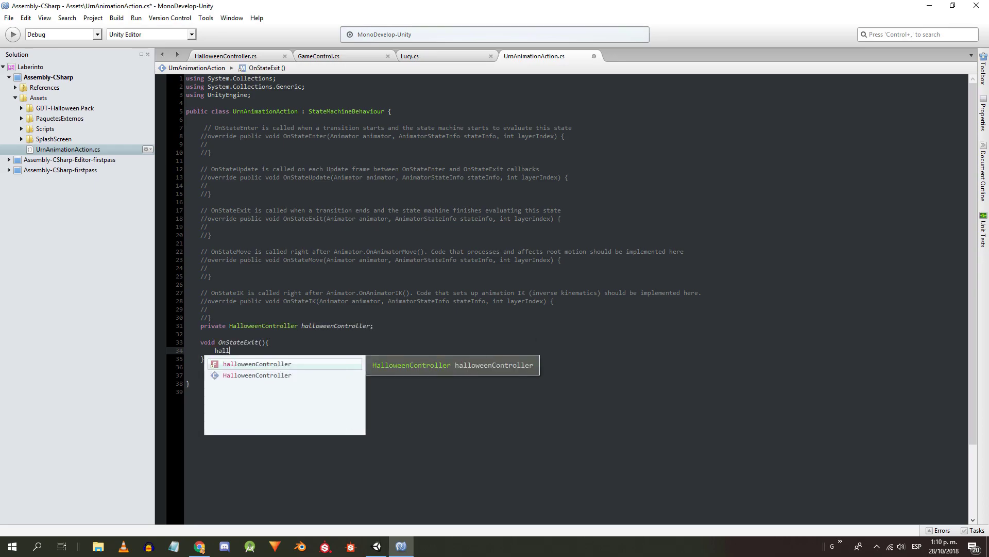
text(oweenController = GameObject.FindGameObjectWithTag )
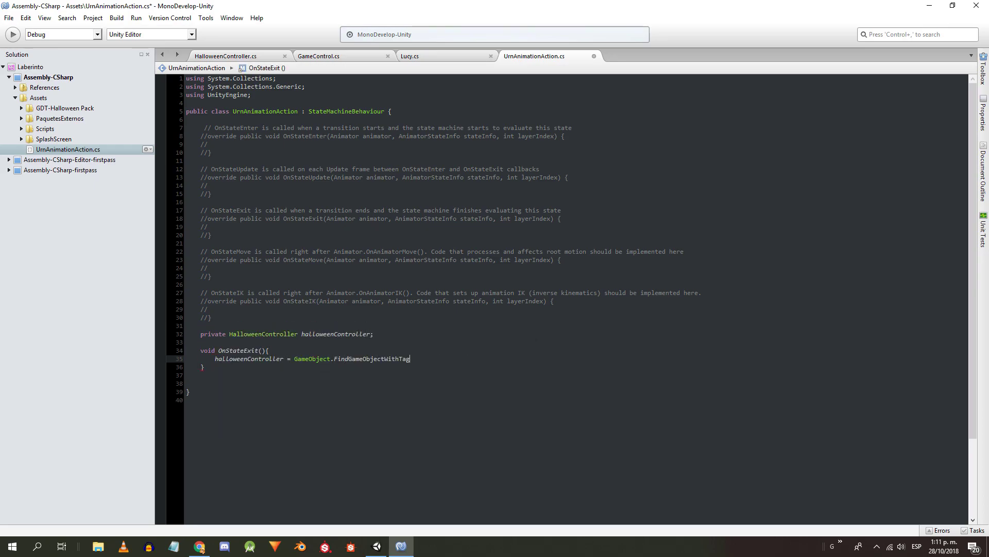
text(("Halloween").GetComponent<HalloweenController> )
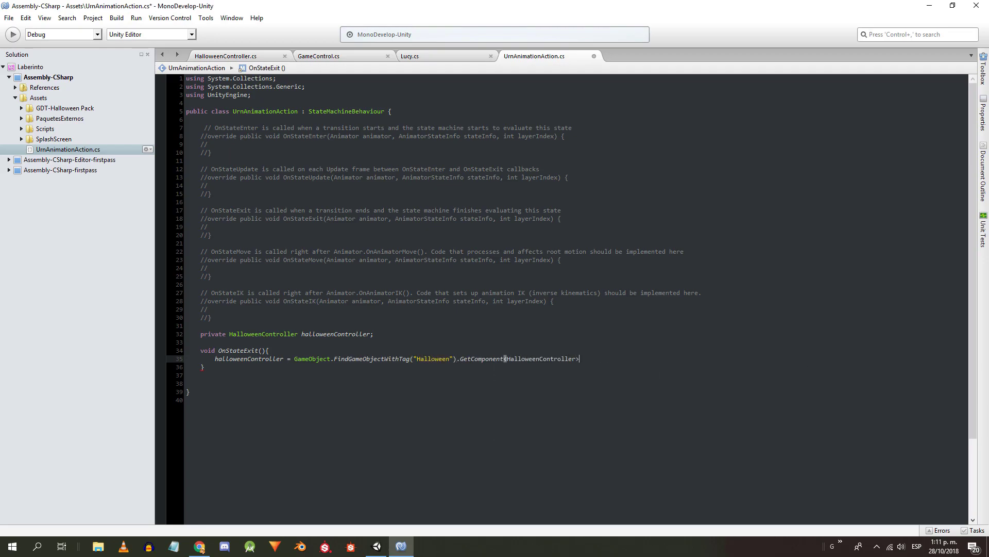
text(();)
- Call halloweenController.urnHasFallen () at the end of OnStateExit(), then save and close UrnAnimationAction.cs
key(Return)
key(Return)
key(Up)
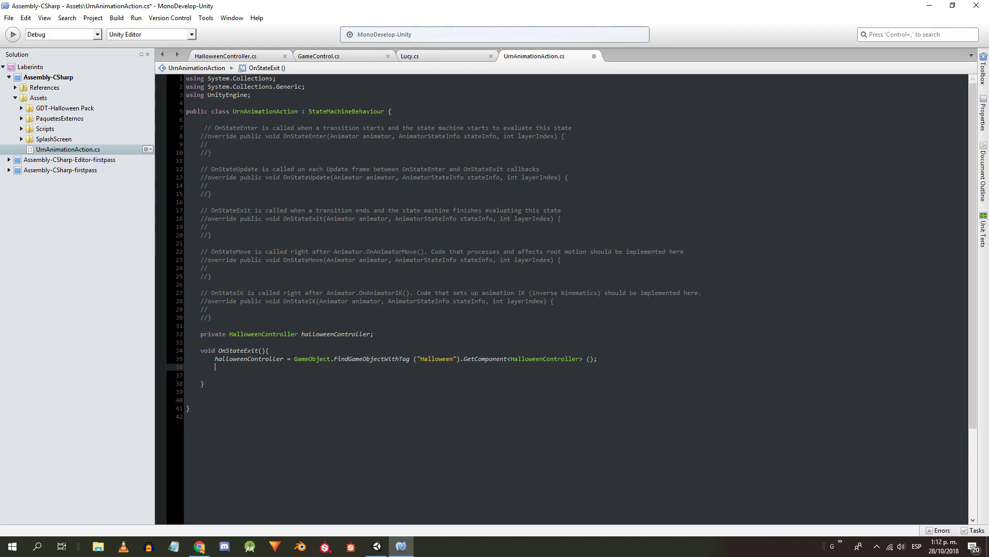
text(halloweenController.urnHasFallen ();)
key(ctrl+s)
click(593, 56)
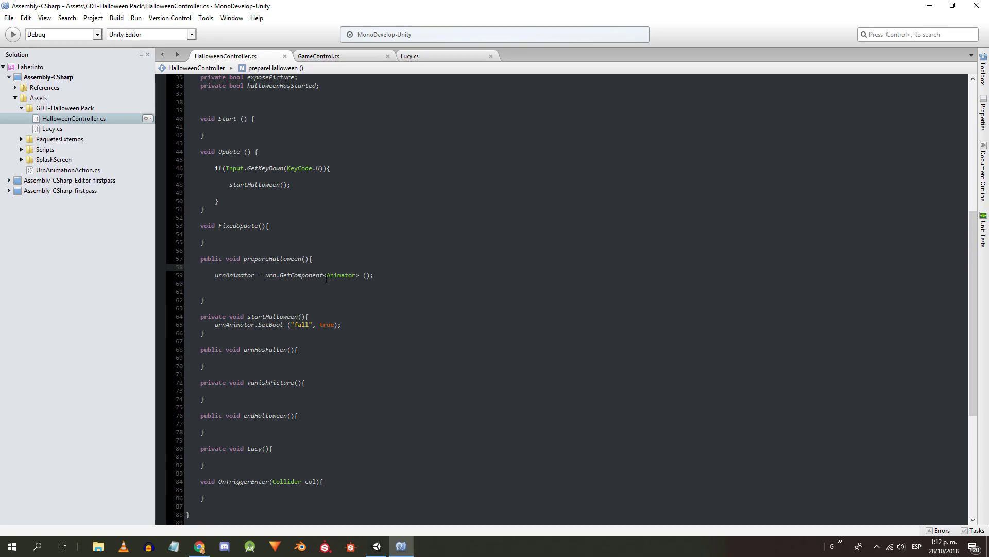
- In urnHasFallen() of HalloweenController.cs, add smoke = Instantiate (smokePrefab, smokeOrigin.transform); and save the script
click(255, 359)
text(smok)
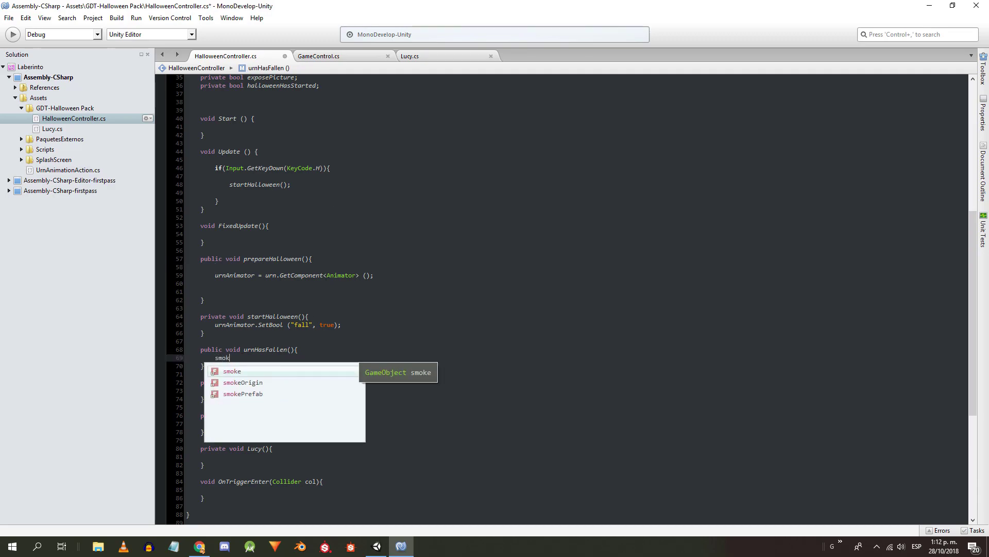
text(e = Instantiate (smokePrefab)
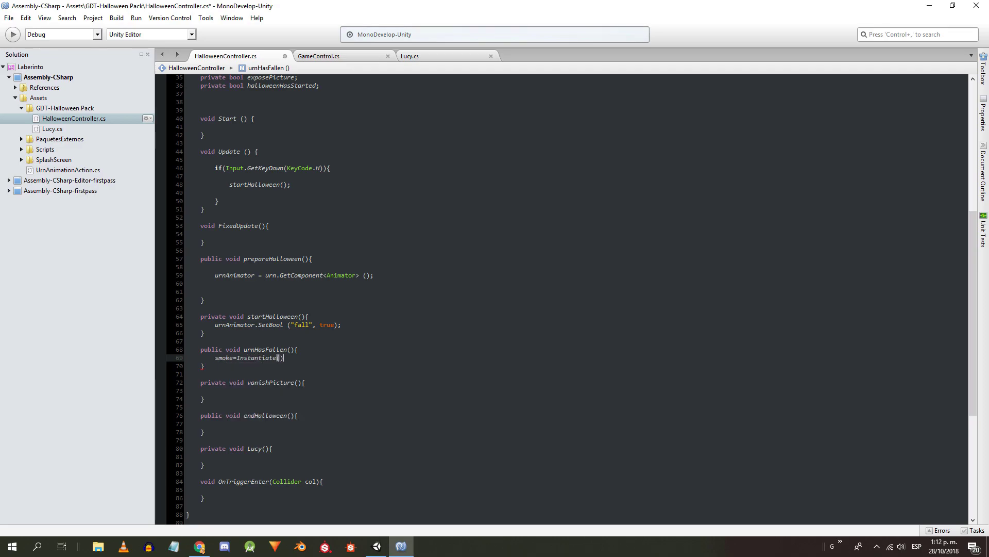
text(, smokeOrigin.tr)
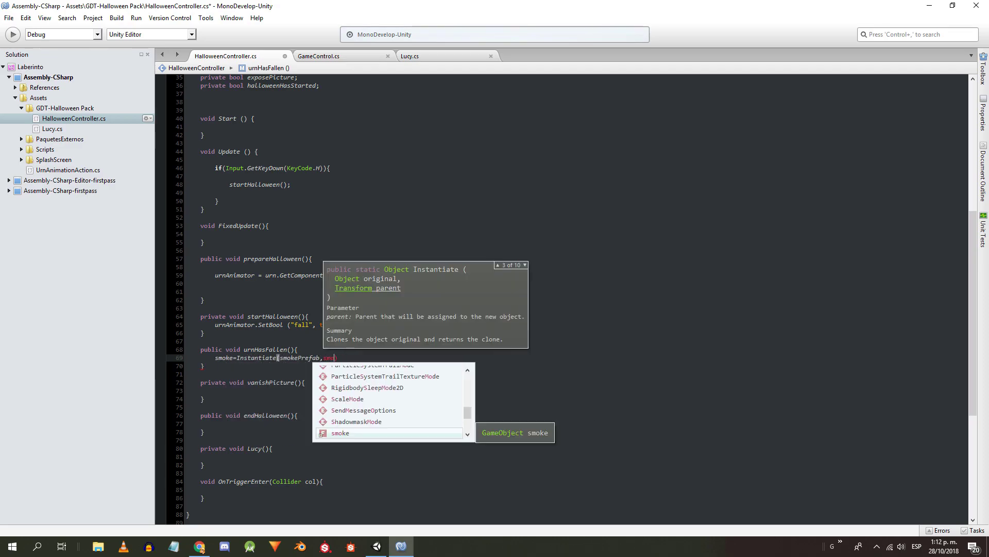
text(ansform);)
key(ctrl+s)
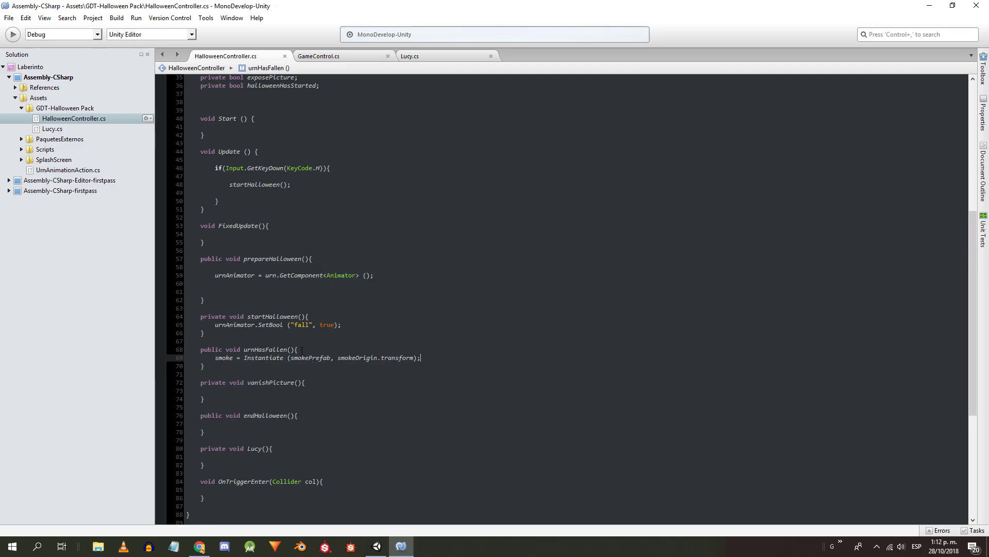
- Switch to Unity, run the scene, start the game and check the urn's fall and smoke at the pedestal, and stop the run
key(alt+Tab)
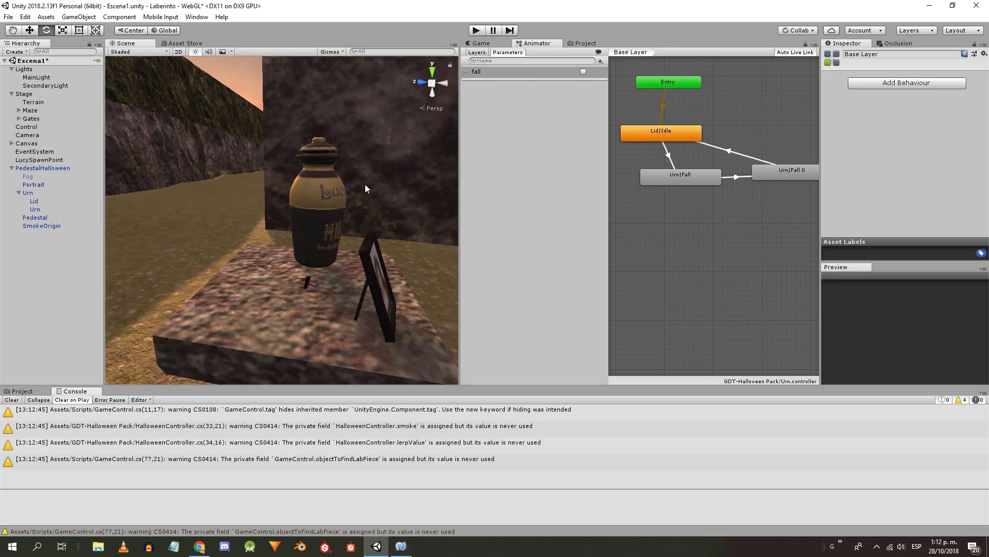
mouse_move(459, 97)
mouse_down()
mouse_move(670, 101)
mouse_move(474, 104)
mouse_up()
key(ctrl+p)
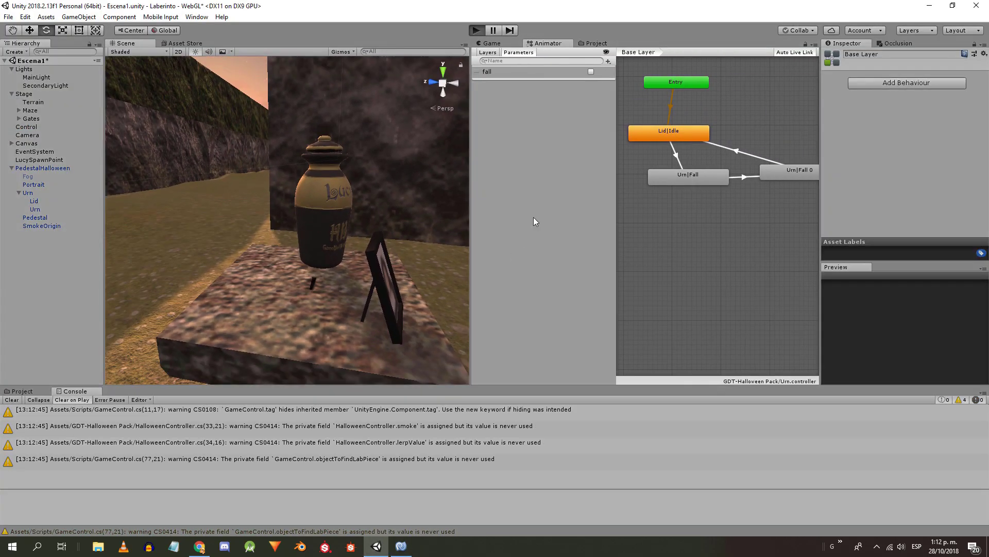
click(645, 299)
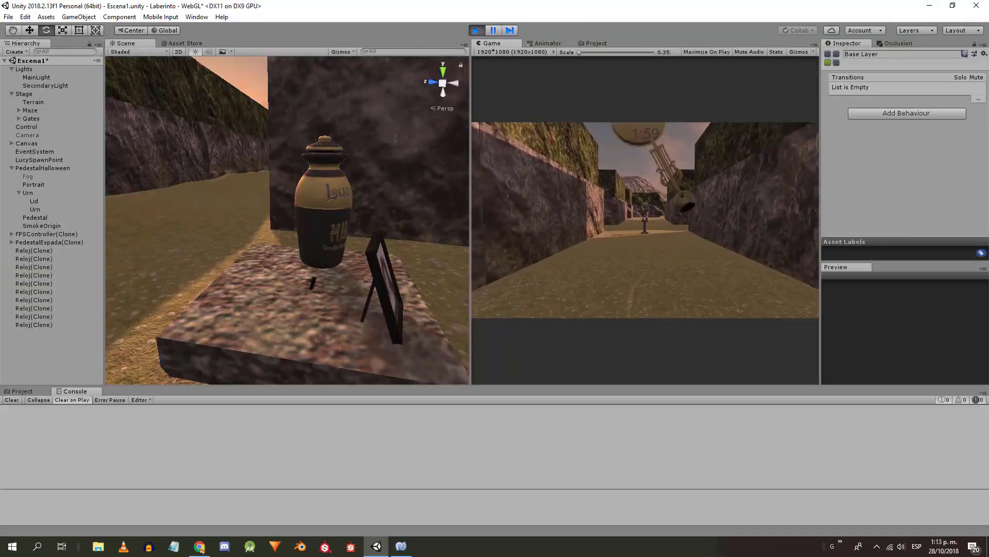
key(w)
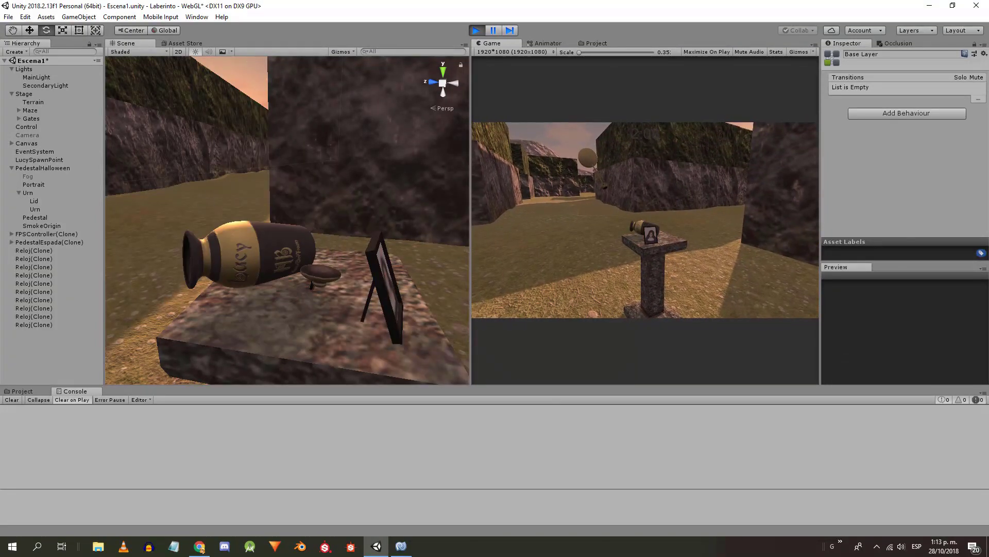
key(w)
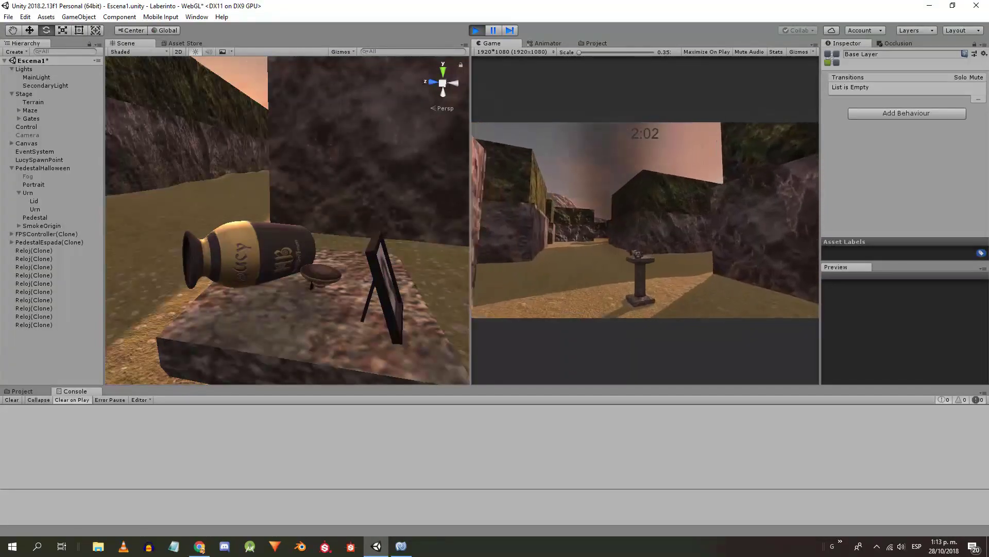
click(476, 31)
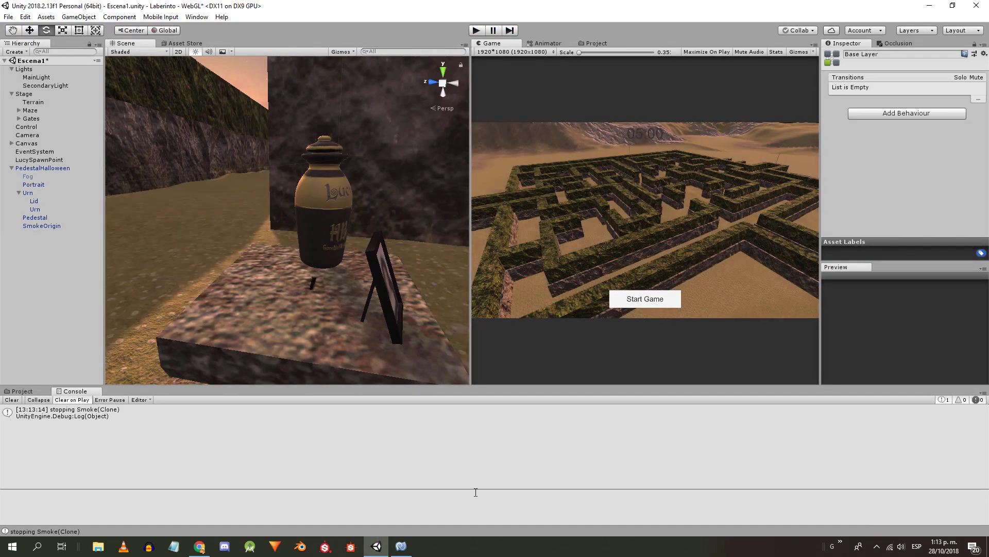
- Back in MonoDevelop, add Invoke ("vanishPicture", 0.5f); below the smoke line in urnHasFallen() and save
click(401, 545)
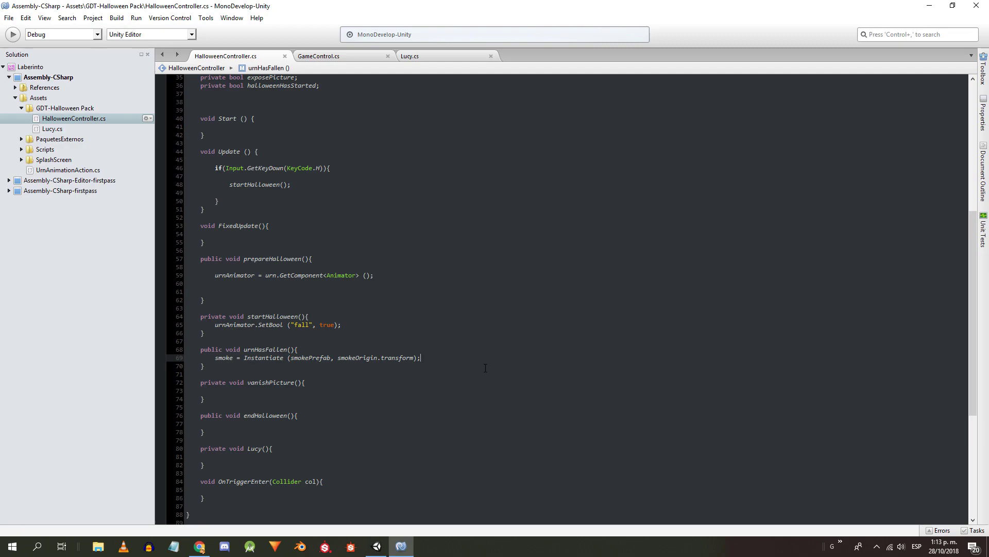
key(Return)
text(Invoke (")
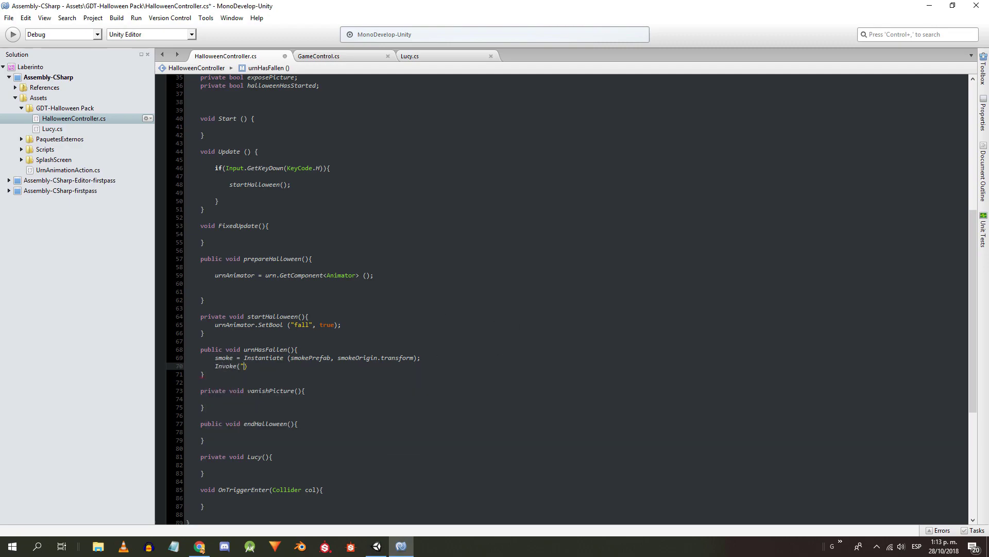
text(vanishPicture",)
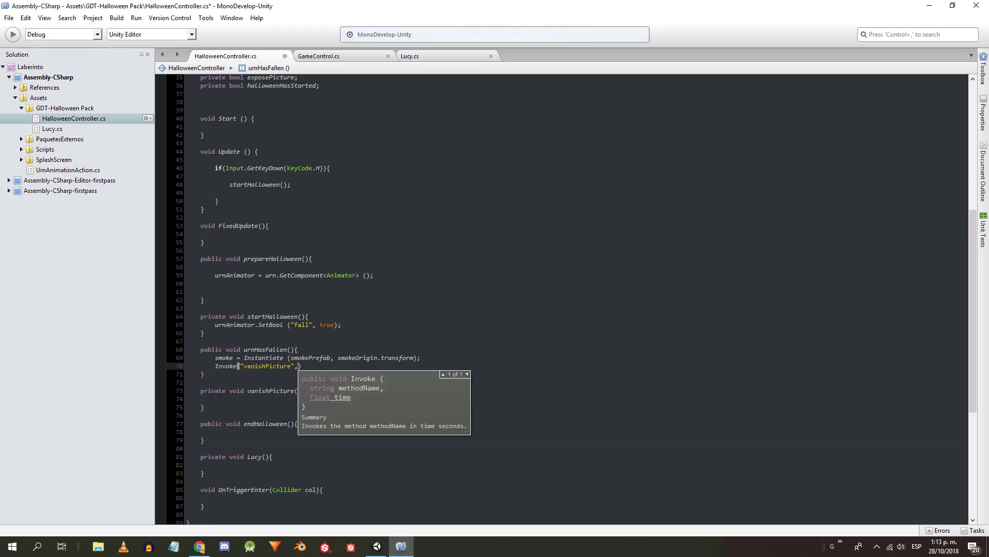
text( 0.5f);)
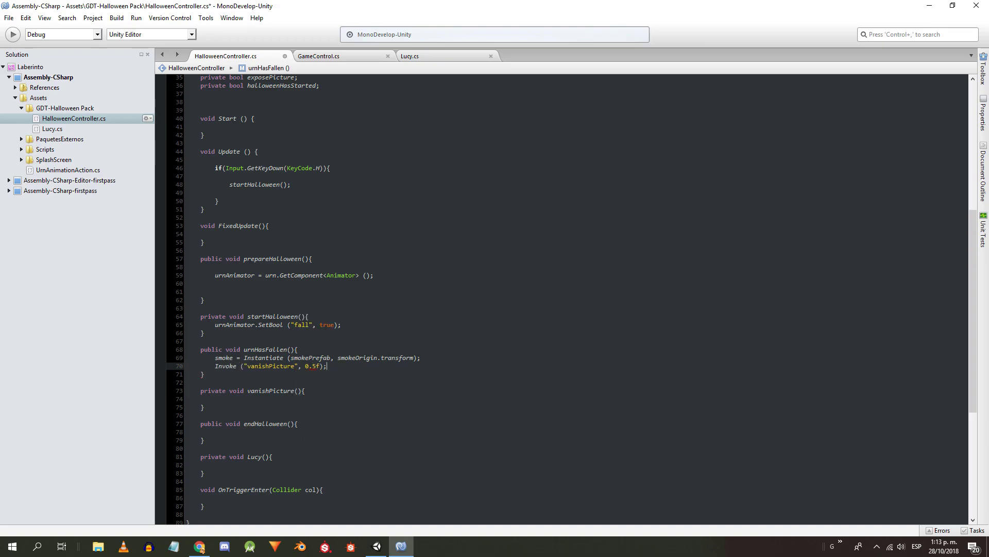
key(Return)
key(ctrl+s)
- Add fog.SetActive (true); as the last line of urnHasFallen() and save the script
text(fog.SetActive (true))
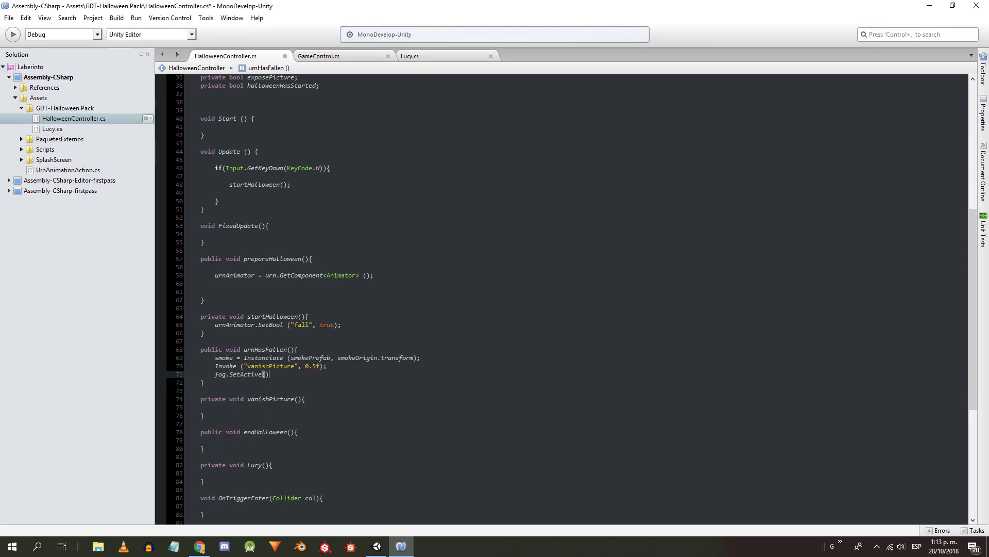
text(;)
key(ctrl+s)
- Set exposePicture = true; inside the vanishPicture() method and save the script
scroll(304, 423, down, 2)
key(Down)
key(Down)
key(Down)
key(Down)
text(exposePicture = tru)
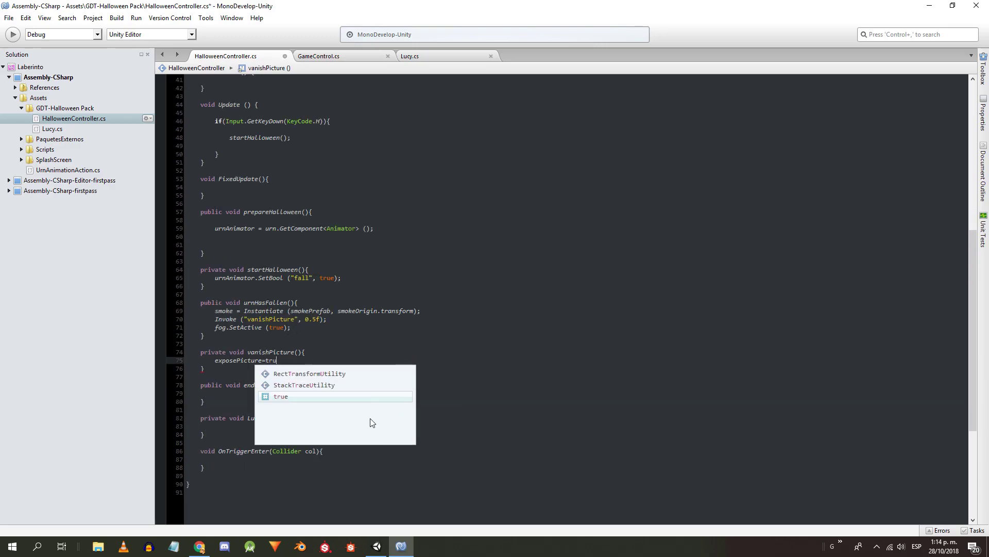
text(e;)
key(ctrl+s)
- In FixedUpdate(), add an if (exposePicture) block with a nested if (lerpValue > 1) that sets exposePicture = false;
scroll(232, 360, up, 5)
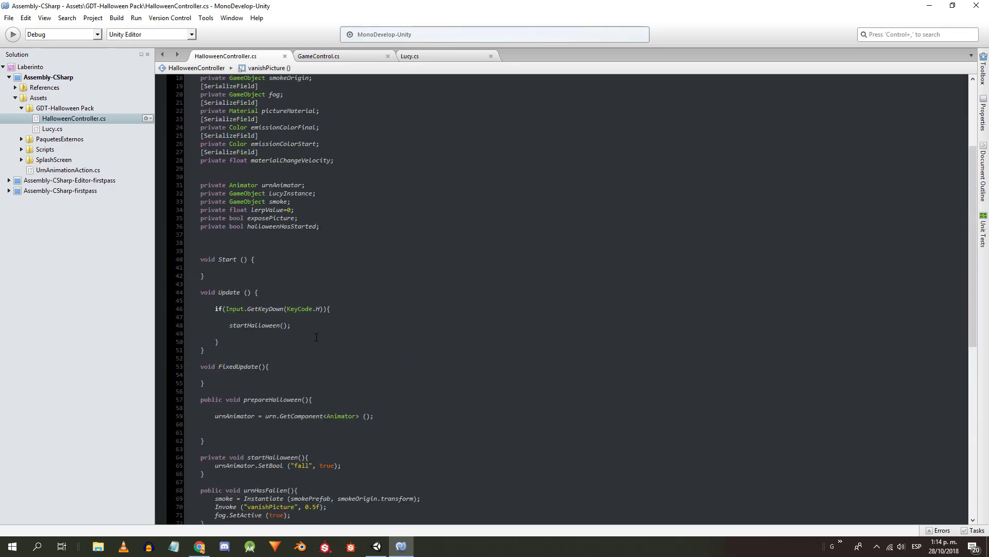
click(282, 329)
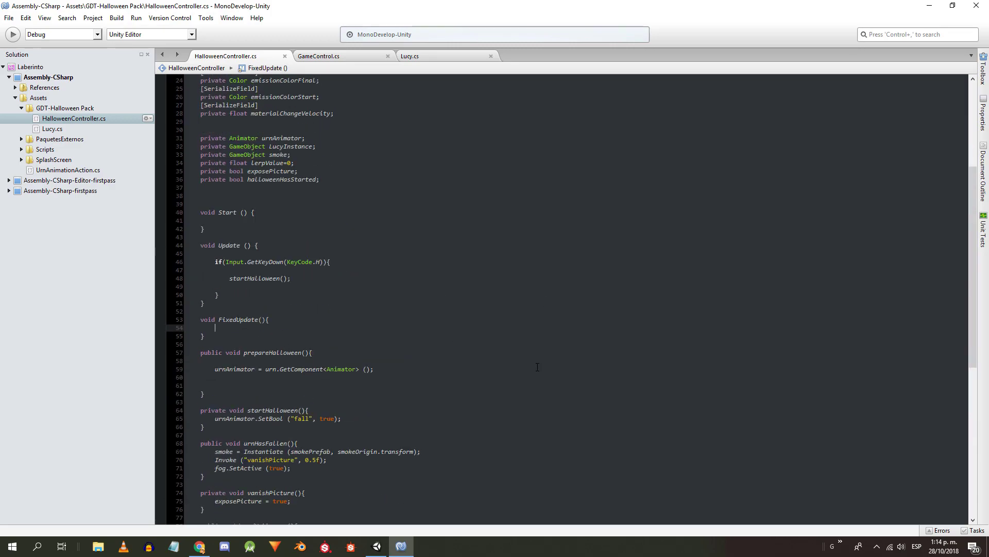
key(Return)
text(if(exposePicture){)
key(Return)
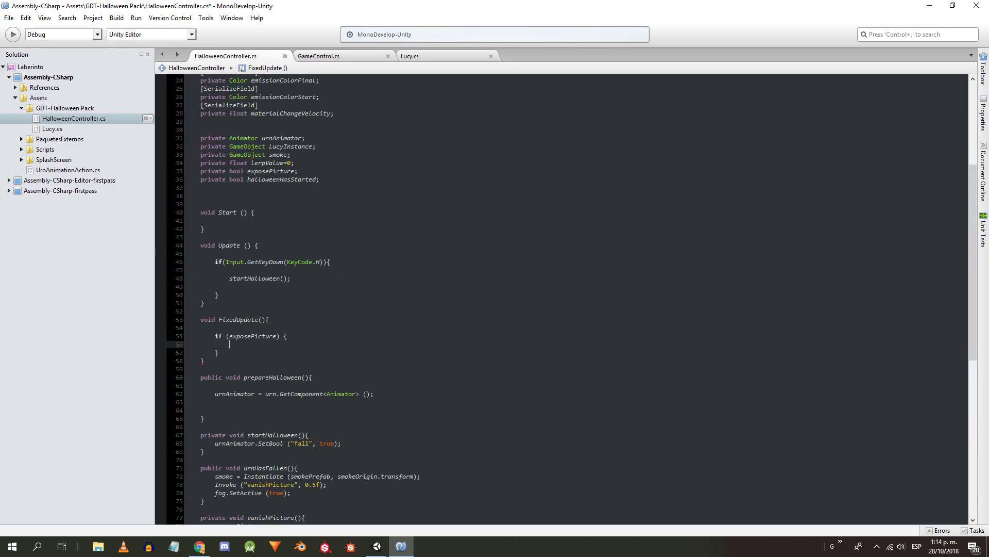
text(if (lerpValue )
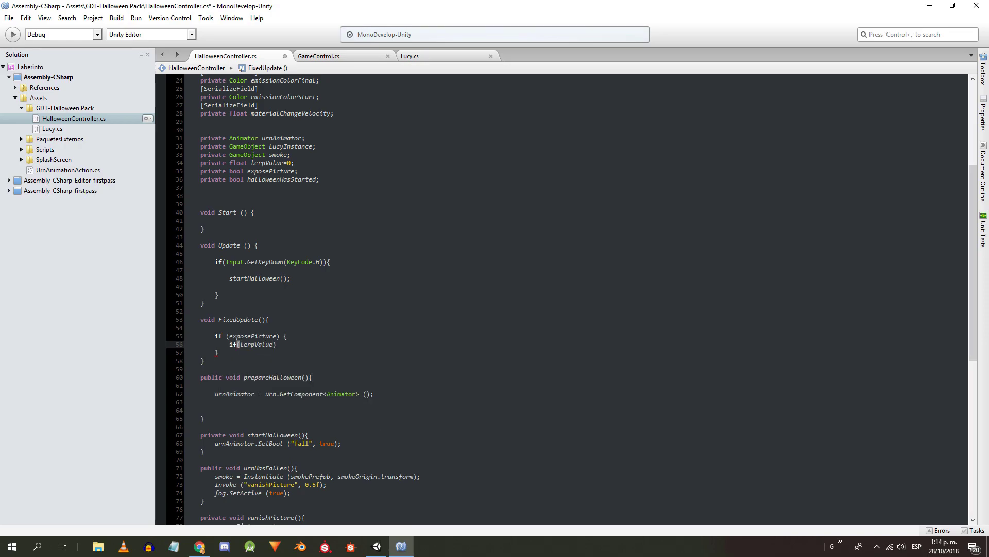
text(> 1) {)
key(Return)
text(exposePicture=false;)
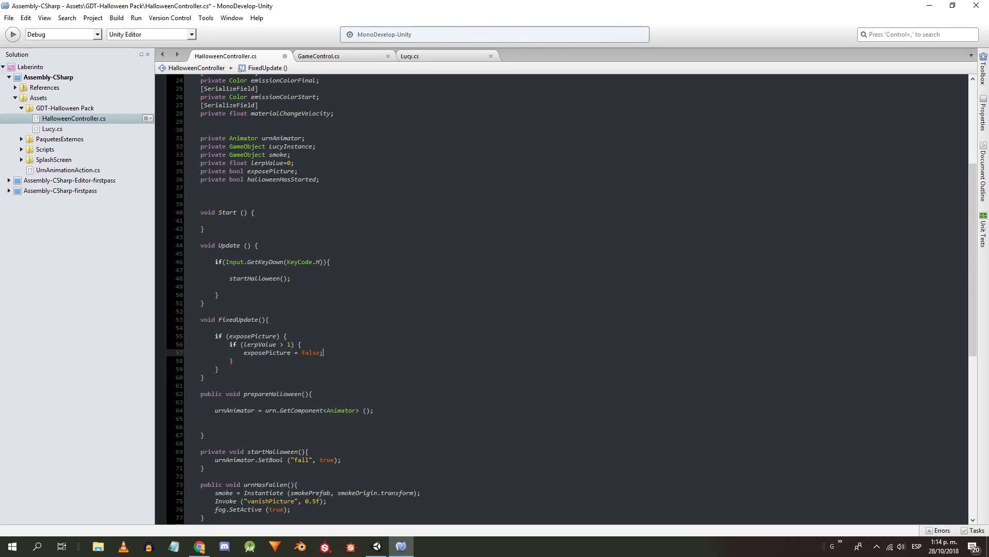
- Below the nested if in FixedUpdate(), add pictureMaterial.SetColor ("_EmissionColor", Color.Lerp (emissionColorStart, emissionColorFinal, lerpValue));
key(Down)
key(Return)
text(pictureMaterial.SetColor ()
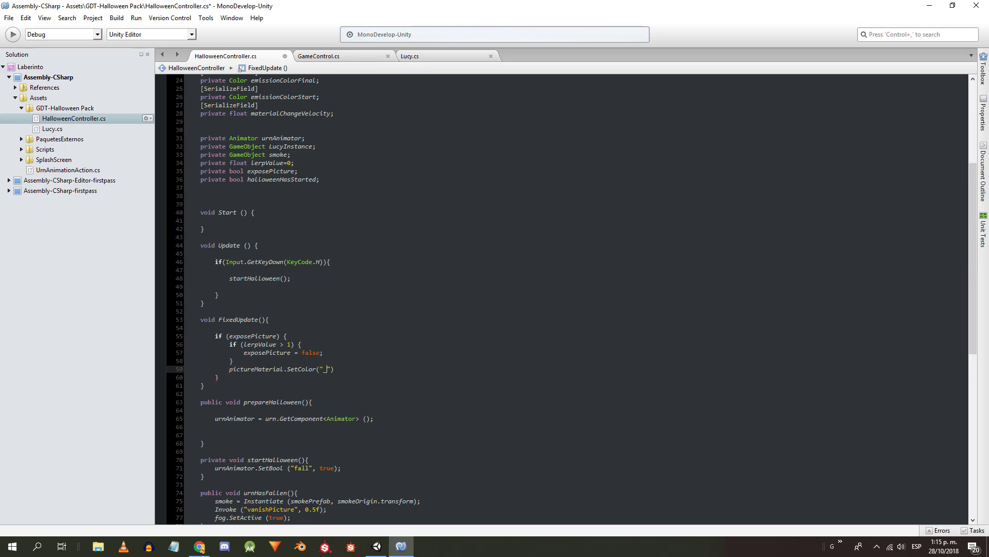
text("_EmissionColor", Color.Lerp ()
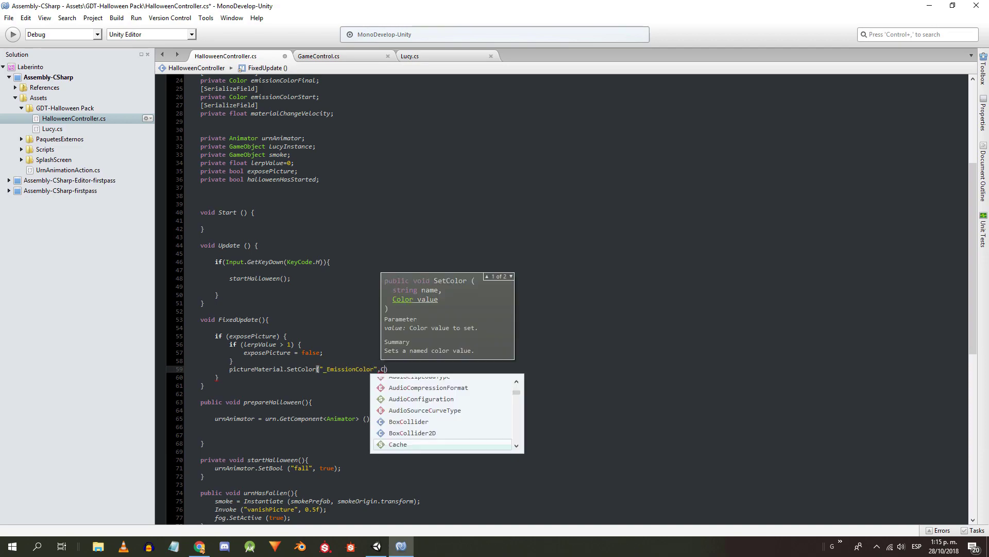
text(emissionColorStart, )
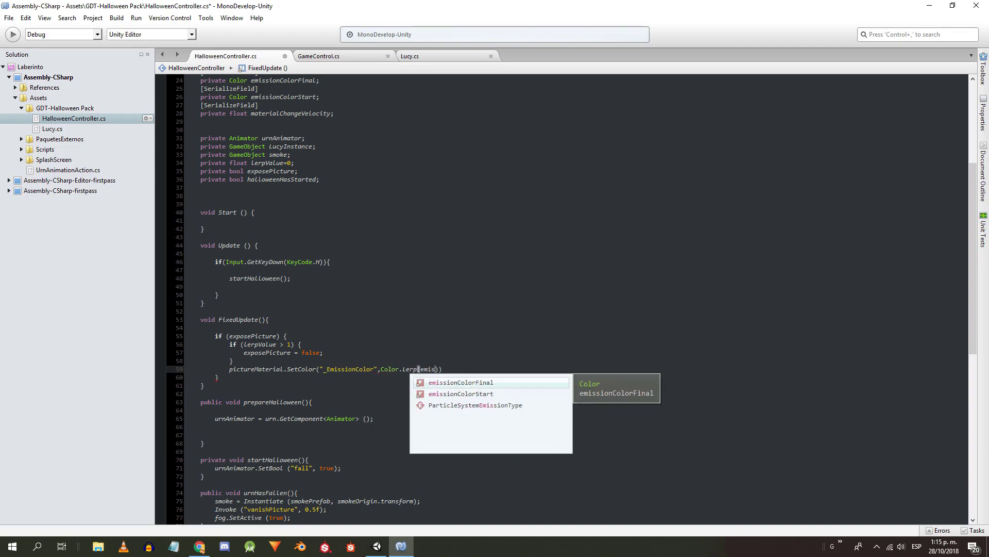
text(emissionColorFinal, )
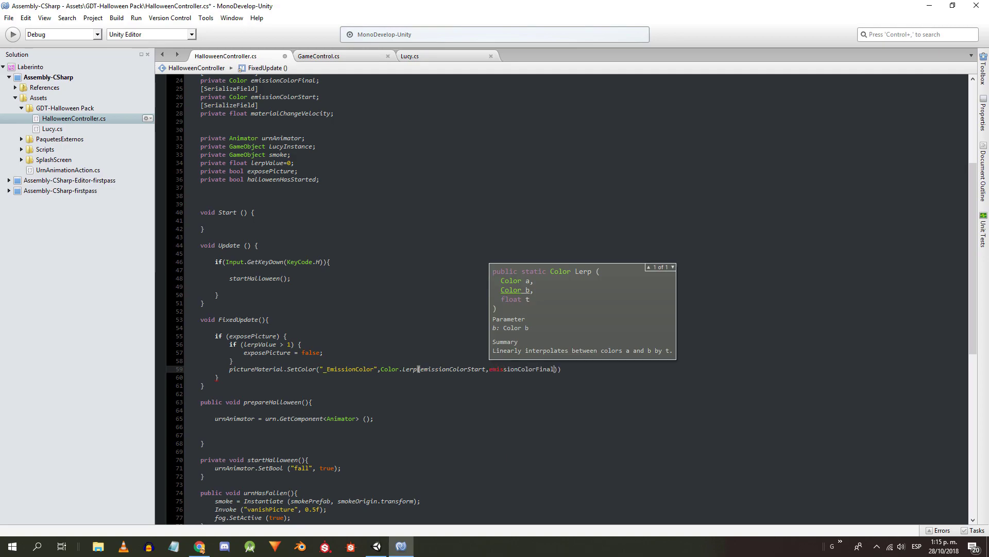
text(lerpValue));)
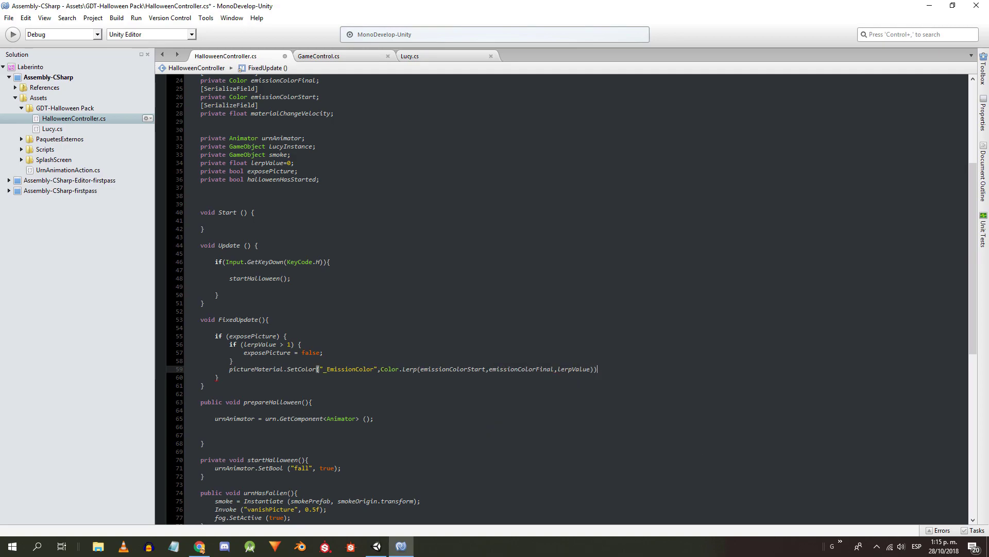
- Add lerpValue += Time.deltaTime * materialChangeVelocity; below the SetColor line and save the script
key(Return)
text(lerpValue )
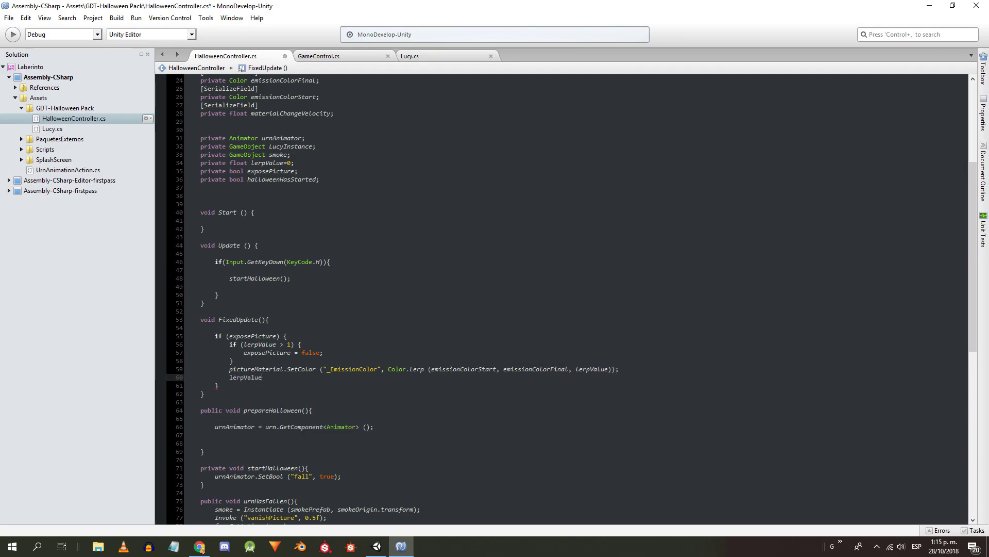
text(+= Time.deltaTime * materialChangeVelocity;)
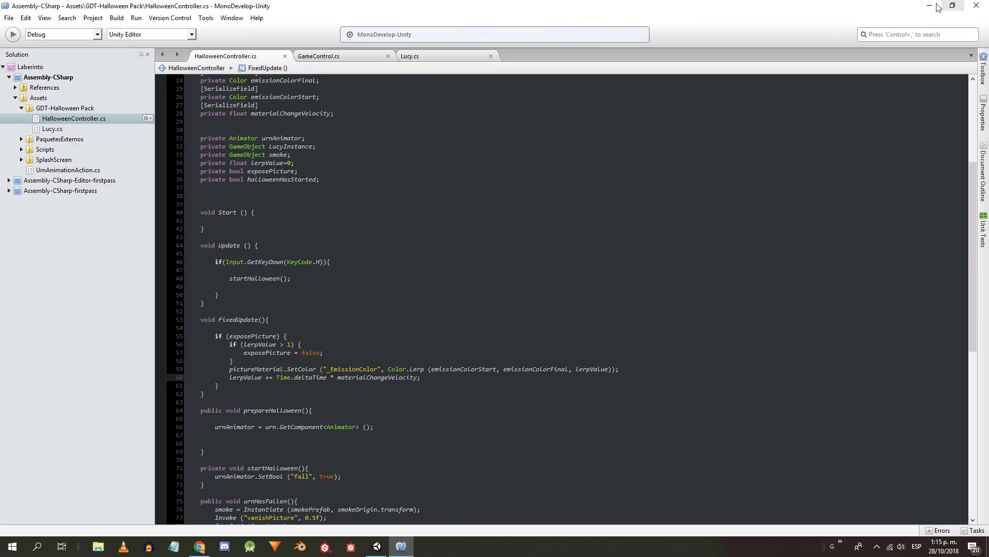
- Switch to Unity, run the game to watch the Halloween event around the pedestal, and stop play mode
key(alt+Tab)
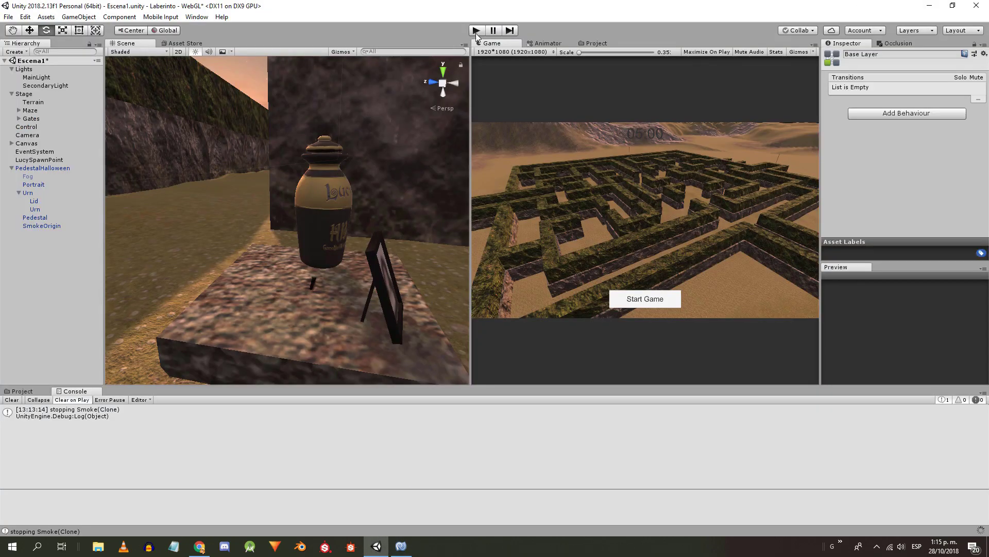
click(477, 31)
click(629, 297)
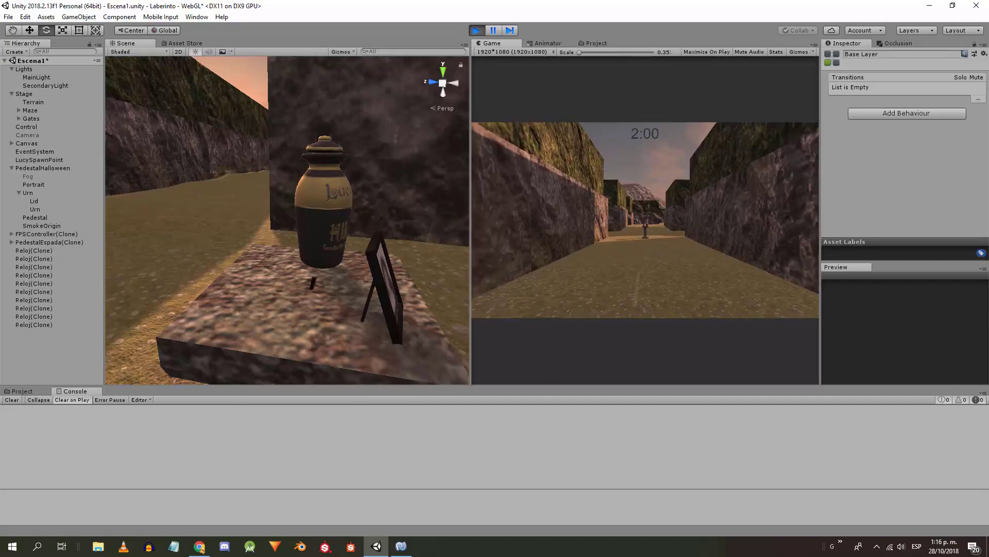
key(w)
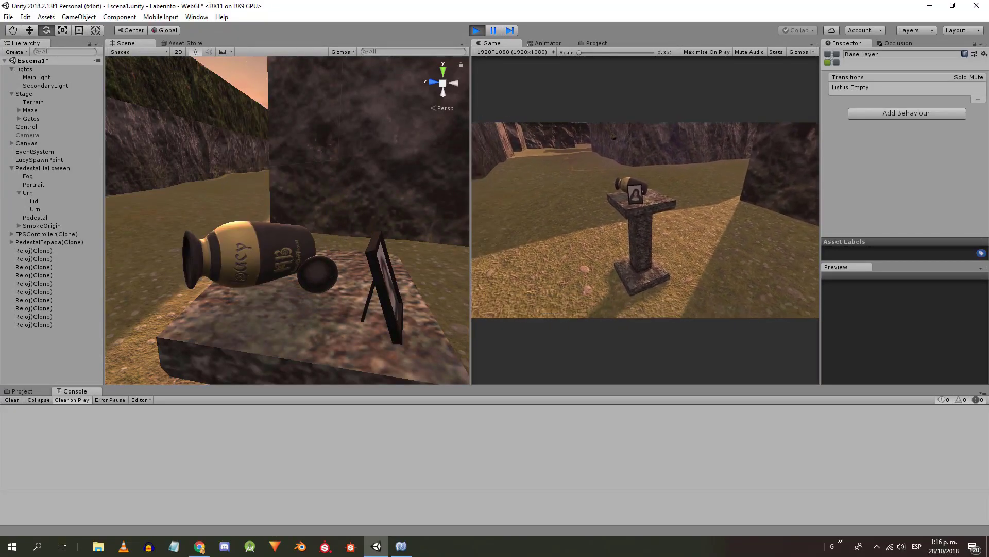
key(w)
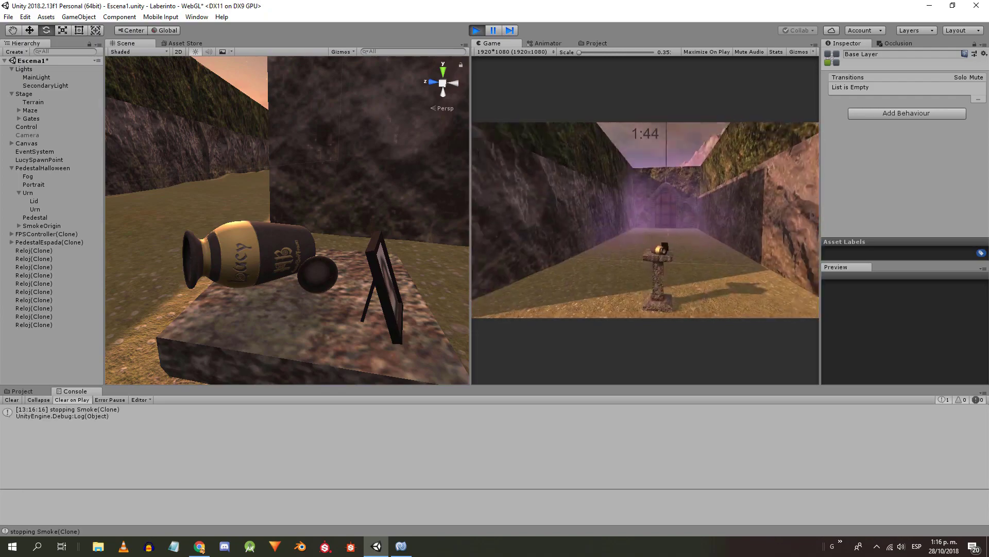
key(w)
key(Escape)
click(477, 30)
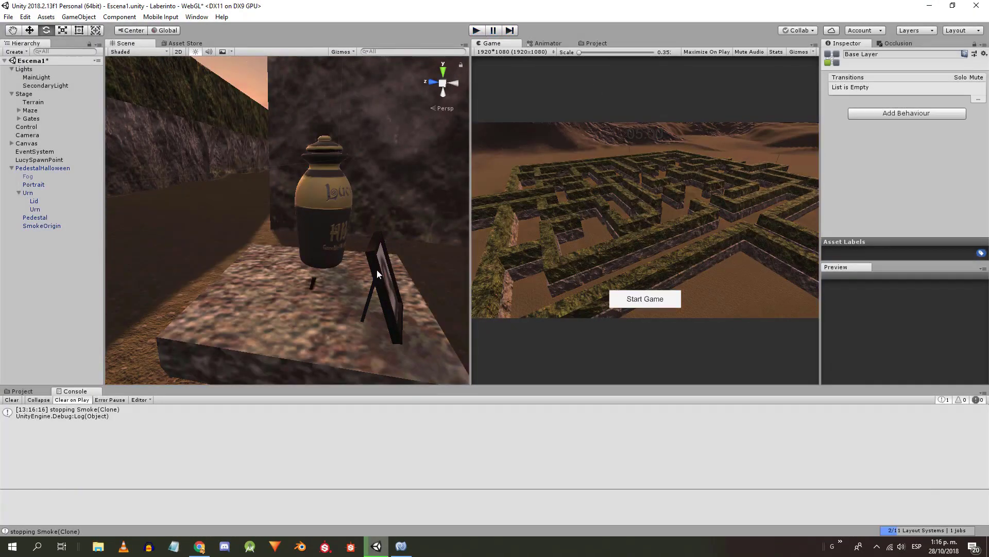
- Inspect the portrait up close in the scene and review the emission-change code in HalloweenController.cs
click(37, 210)
click(37, 217)
click(35, 184)
key(s)
right_drag(438, 185, 334, 227)
key(w)
click(402, 546)
scroll(320, 334, down, 4)
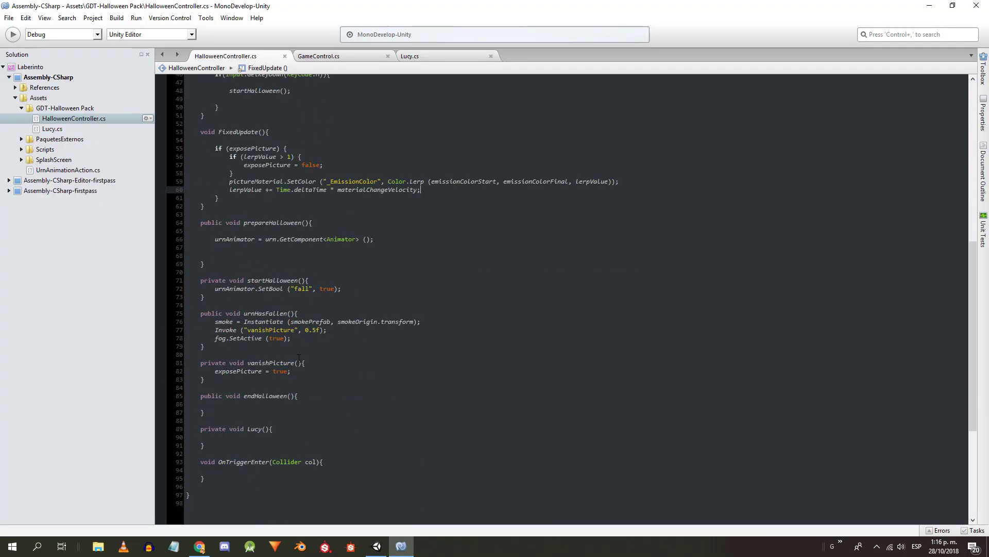
scroll(365, 285, up, 4)
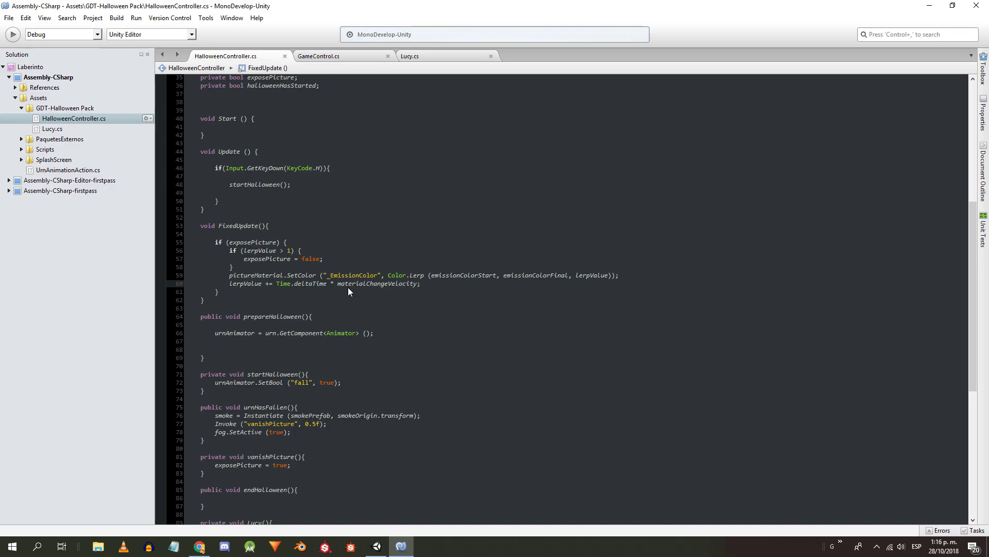
- Back in Unity, set Material Change Velocity to 1 in PedestalHalloween's Halloween Controller
click(377, 545)
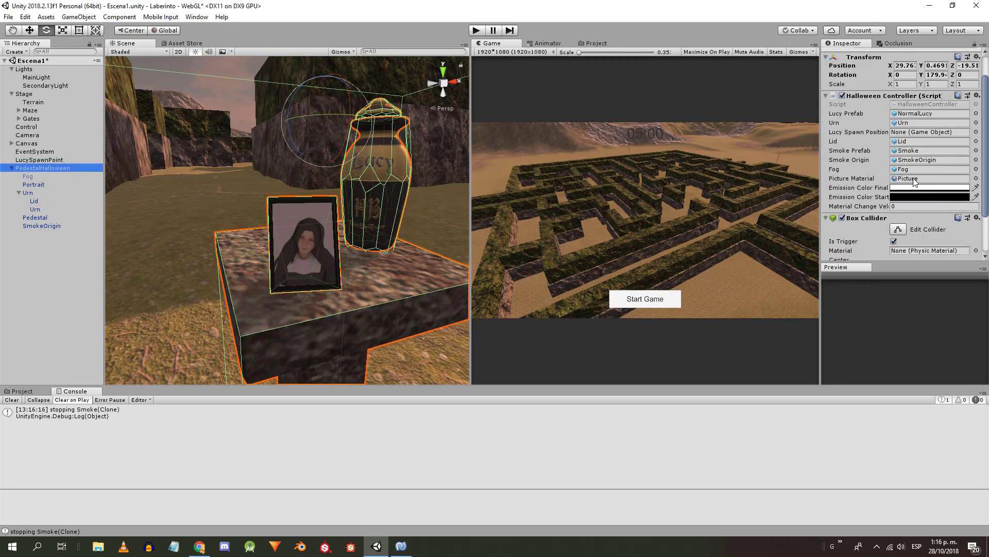
click(903, 206)
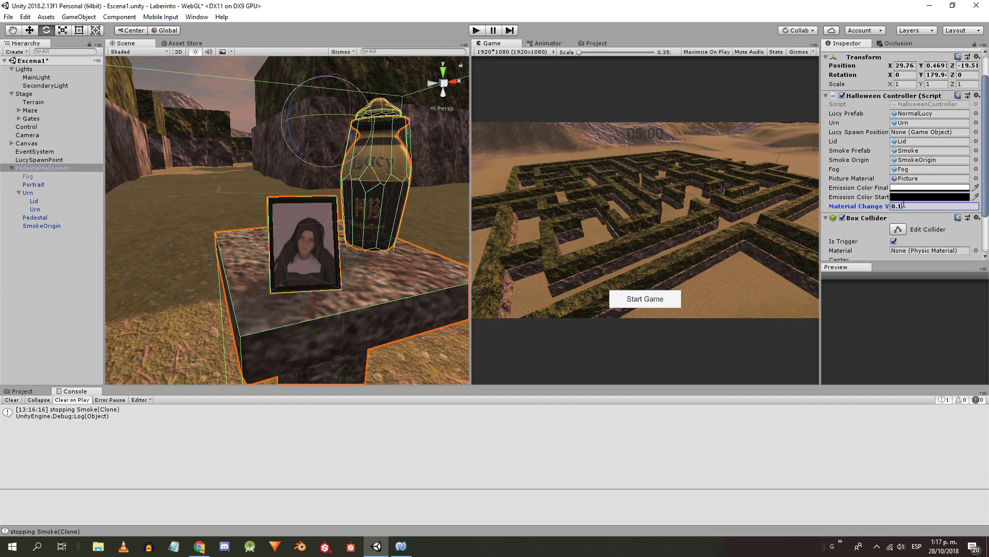
scroll(910, 227, up, 2)
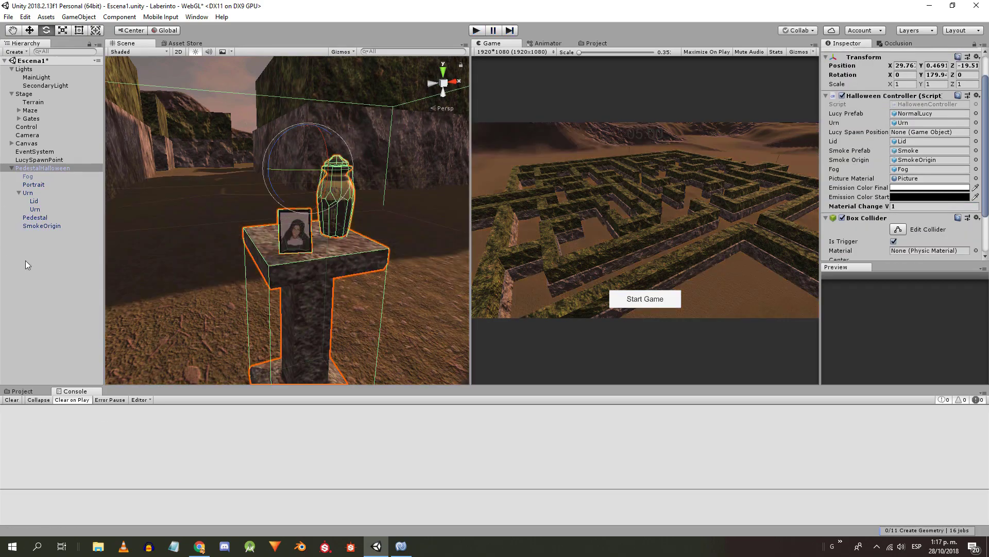
- Set the emission colour of the Portrait's Picture material to the grey 5A5A5A
click(34, 184)
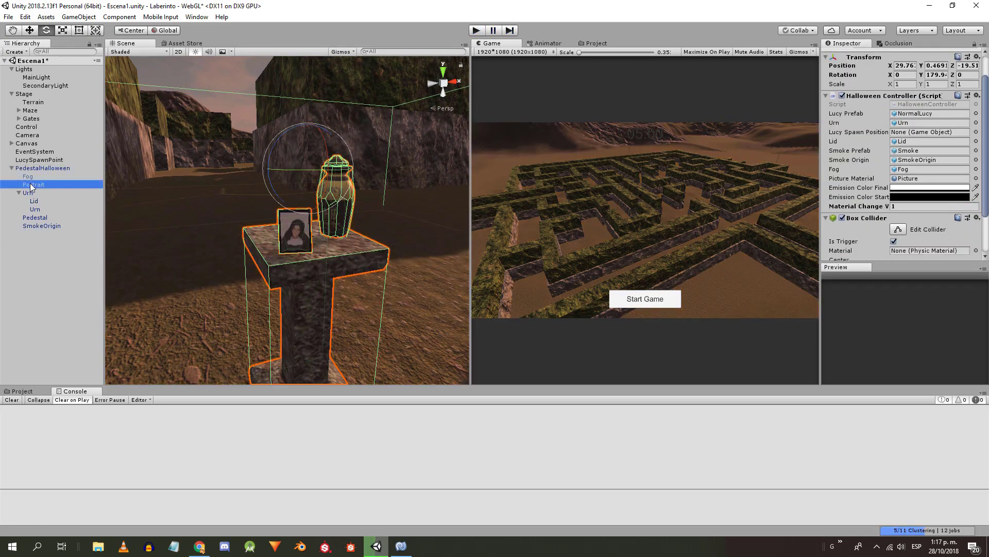
scroll(882, 176, down, 2)
click(903, 188)
scroll(904, 187, down, 5)
click(894, 158)
click(898, 168)
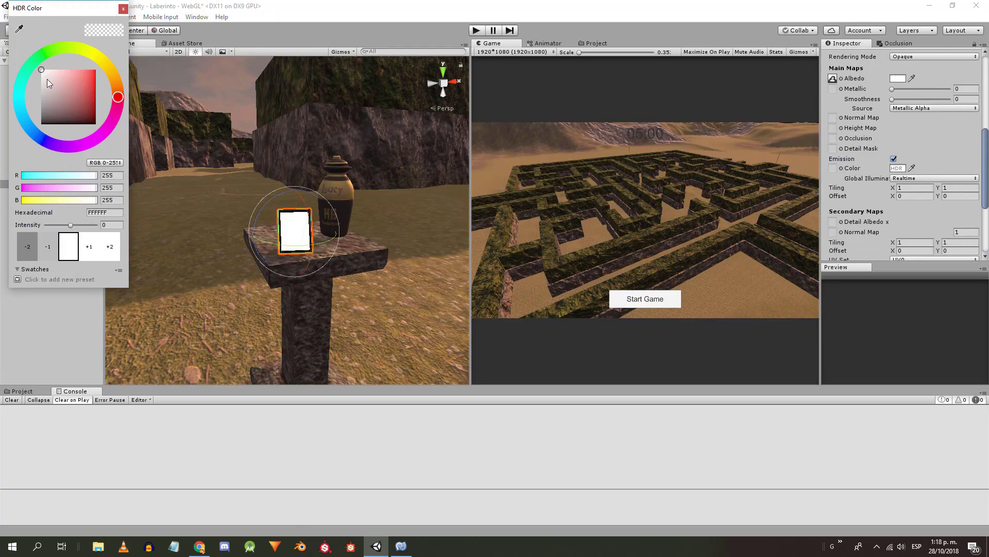
drag(51, 101, 41, 105)
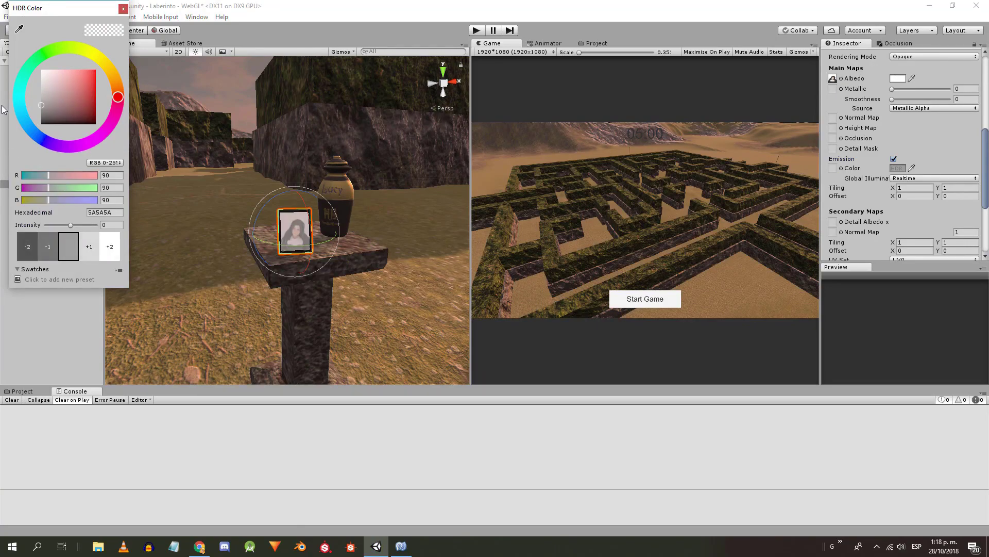
click(123, 9)
- Play-test the Halloween event to watch the portrait's emission fade, and stop the game
click(475, 31)
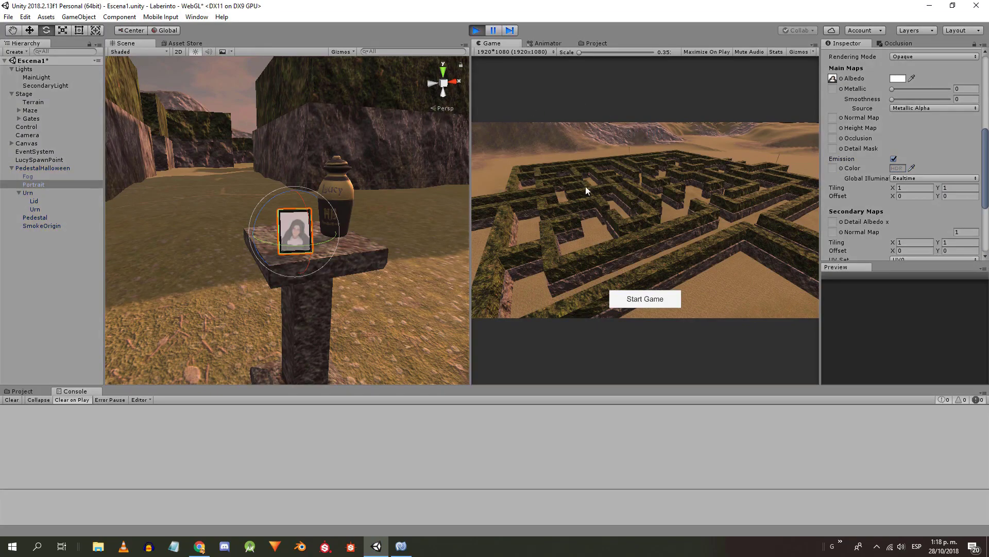
click(635, 299)
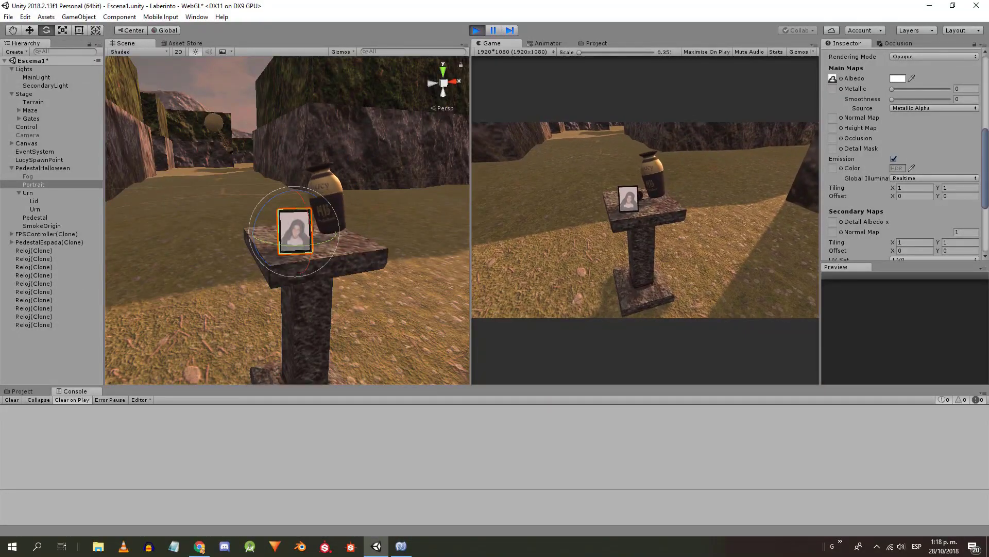
click(477, 31)
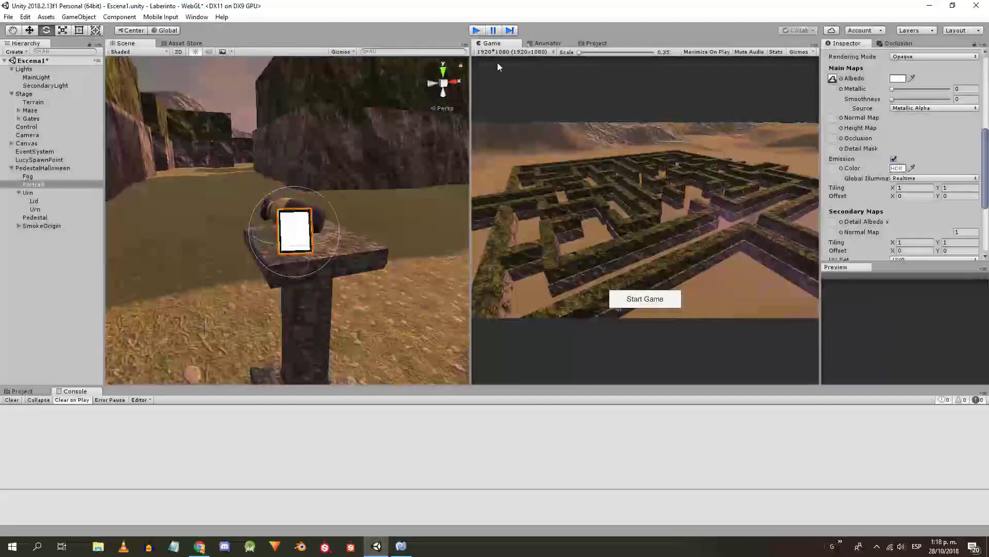
- Open the Halloween pack's Textures folder, check the Portrait's emission colour during another test run, and stop the game
click(21, 391)
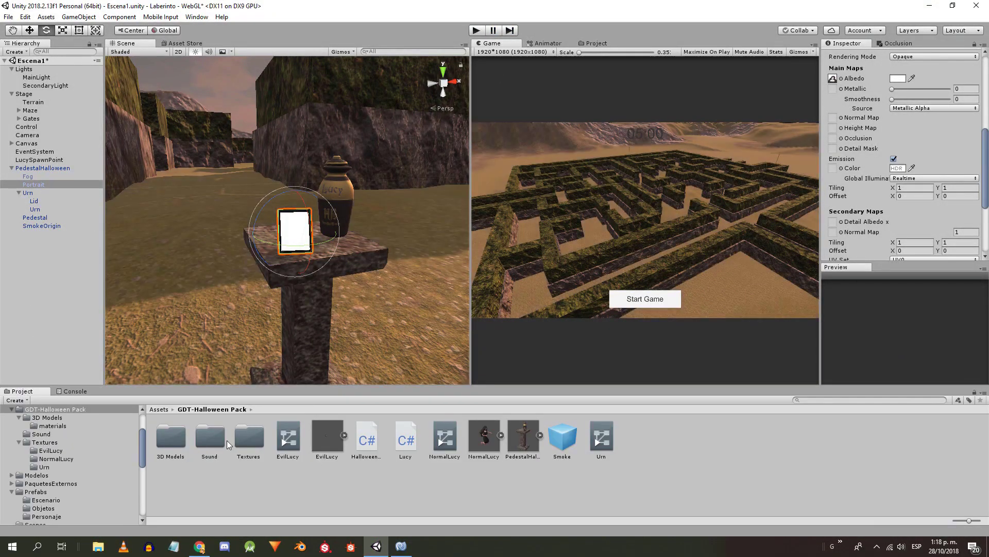
double_click(249, 437)
click(27, 193)
click(34, 185)
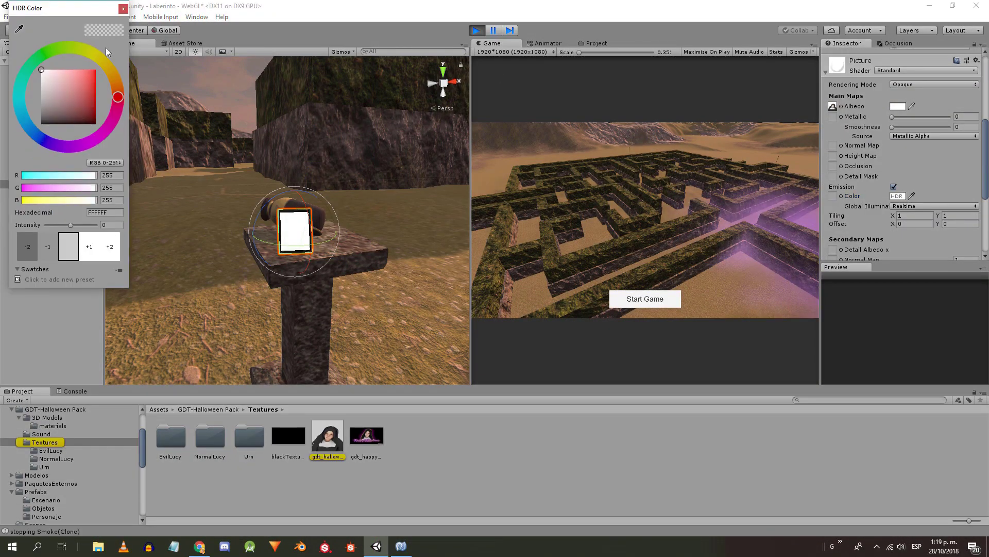
click(123, 9)
click(476, 31)
- Set the Picture material's emission colour to the grey 686868 and copy its hexadecimal value
click(898, 196)
drag(43, 73, 4, 102)
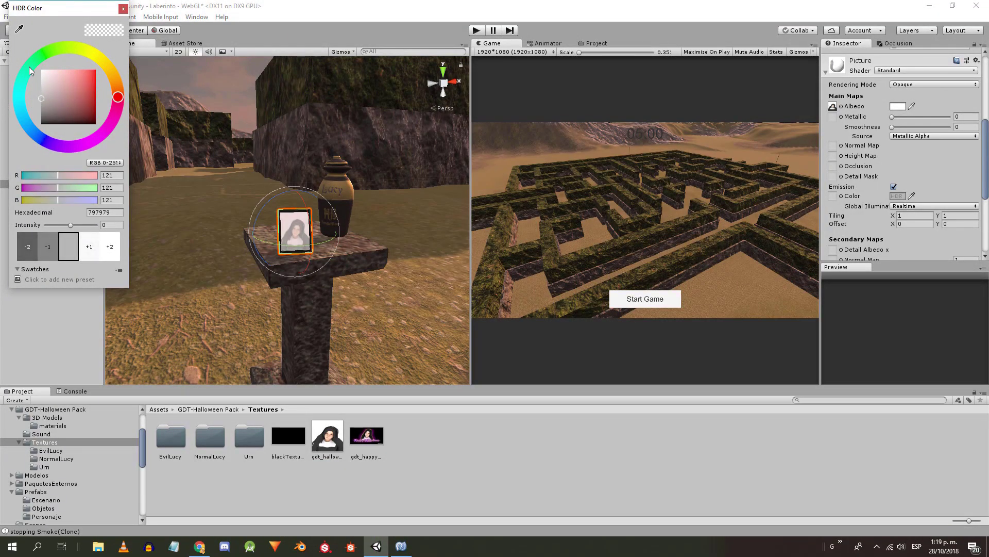
drag(30, 70, 30, 101)
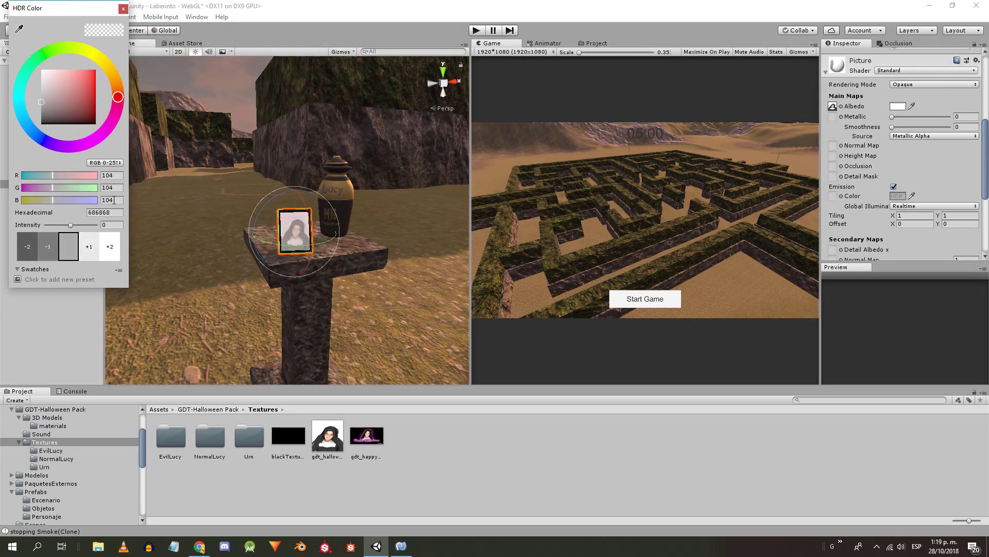
click(112, 212)
key(ctrl+c)
click(123, 9)
- Paste the copied grey 686868 as Emission Color Start in PedestalHalloween's Halloween Controller
click(38, 168)
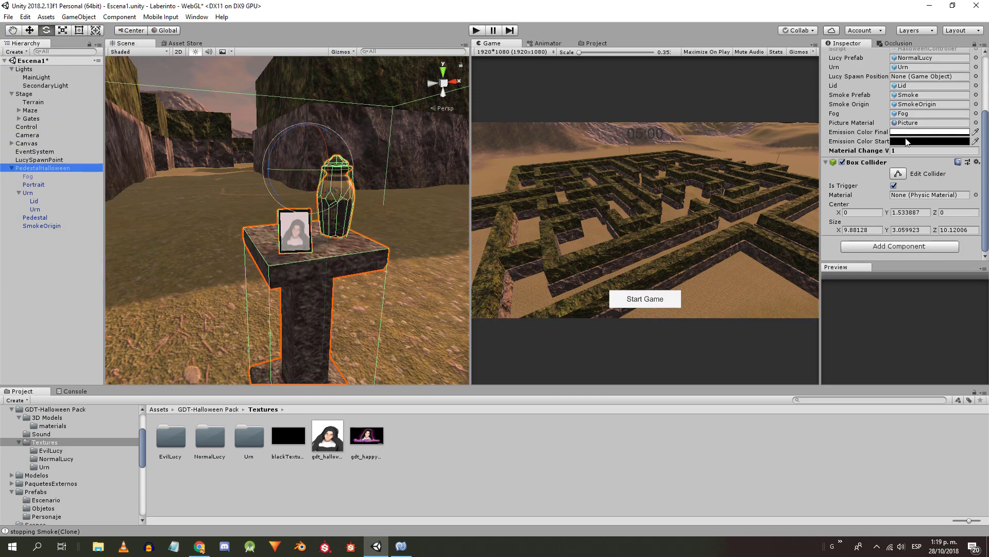
click(919, 140)
click(112, 224)
key(ctrl+v)
click(124, 9)
- Run the game again to check the portrait's fade from the new start colour, and stop it
click(476, 30)
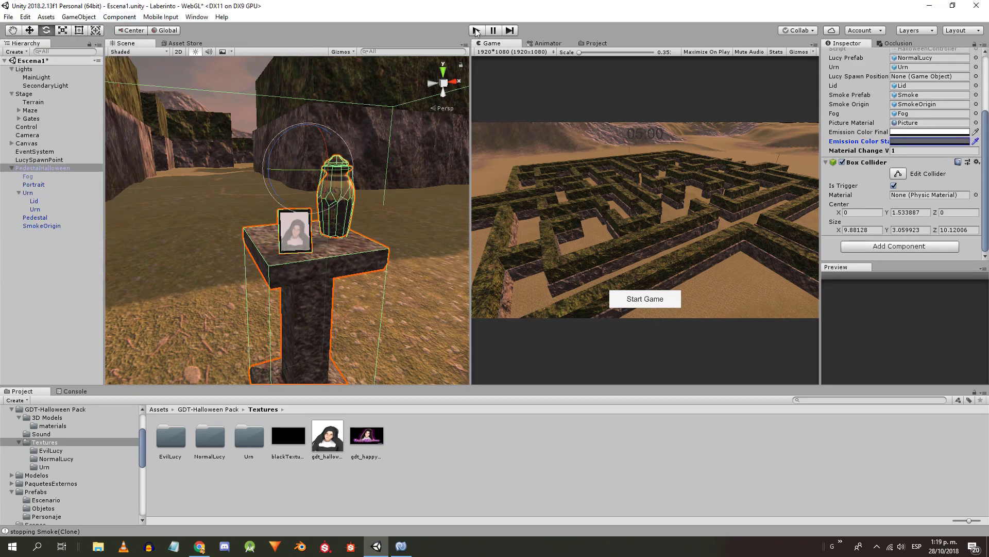
click(642, 297)
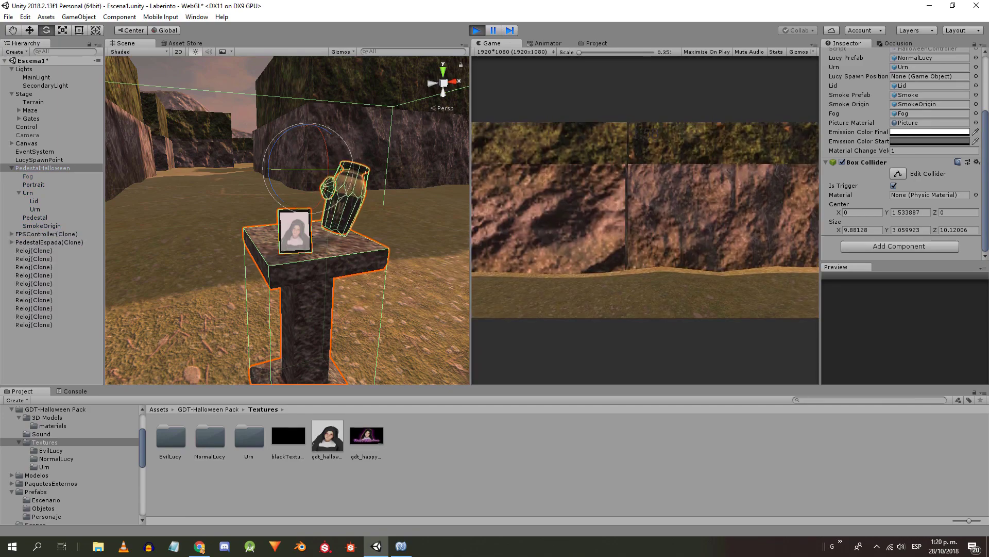
key(ctrl+p)
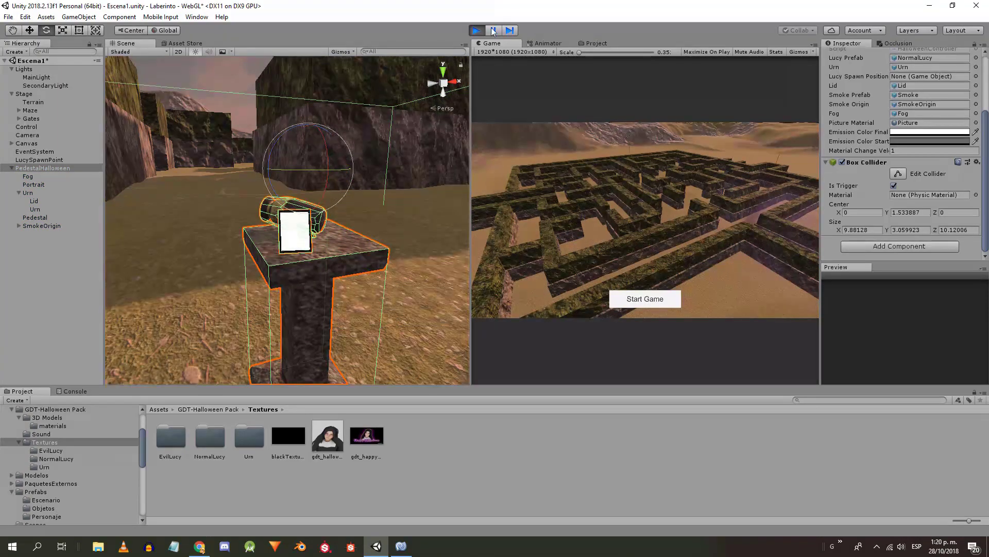
- Assign LucySpawnPoint as the Halloween Controller's Lucy Spawn Position and apply the PedestalHalloween changes to its prefab
click(401, 546)
click(444, 318)
scroll(445, 324, down, 3)
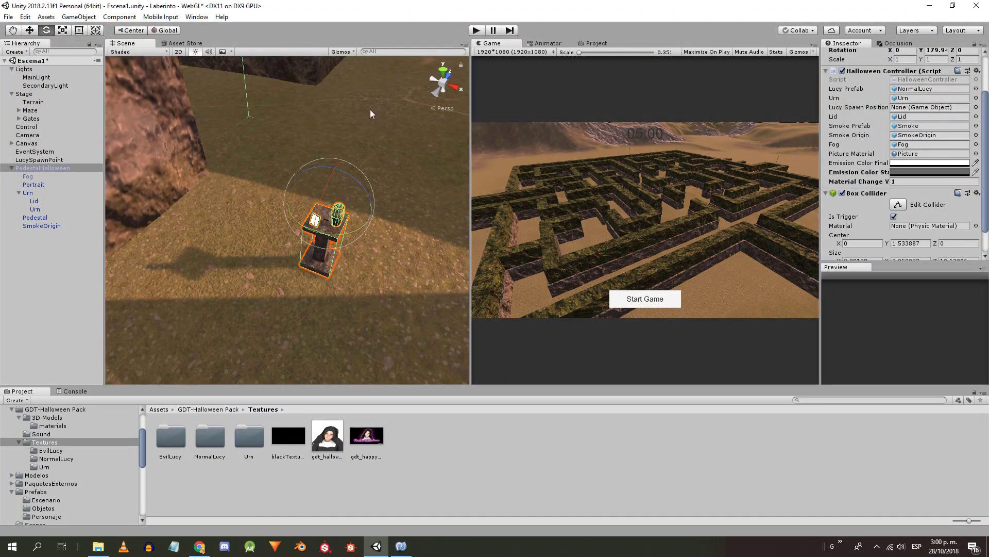
drag(38, 161, 908, 108)
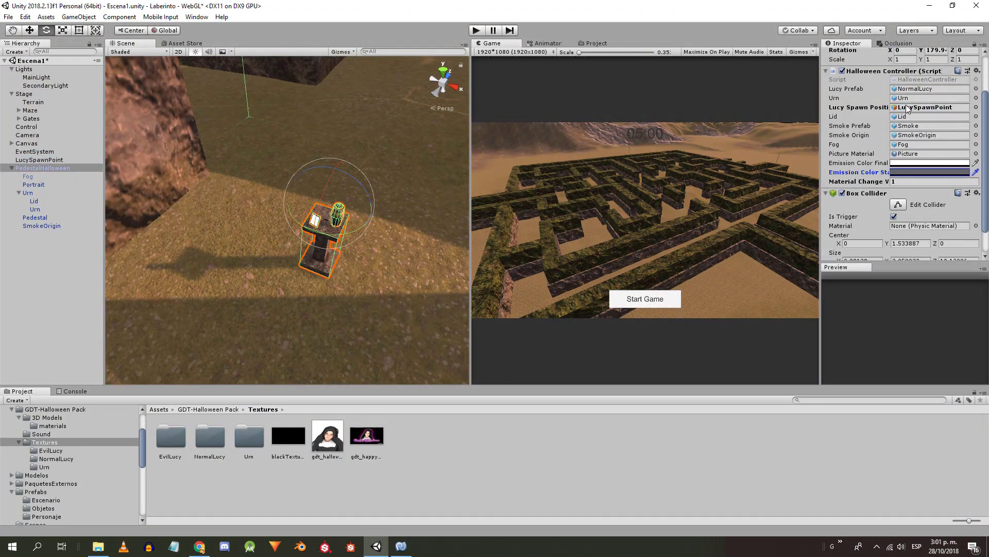
click(35, 169)
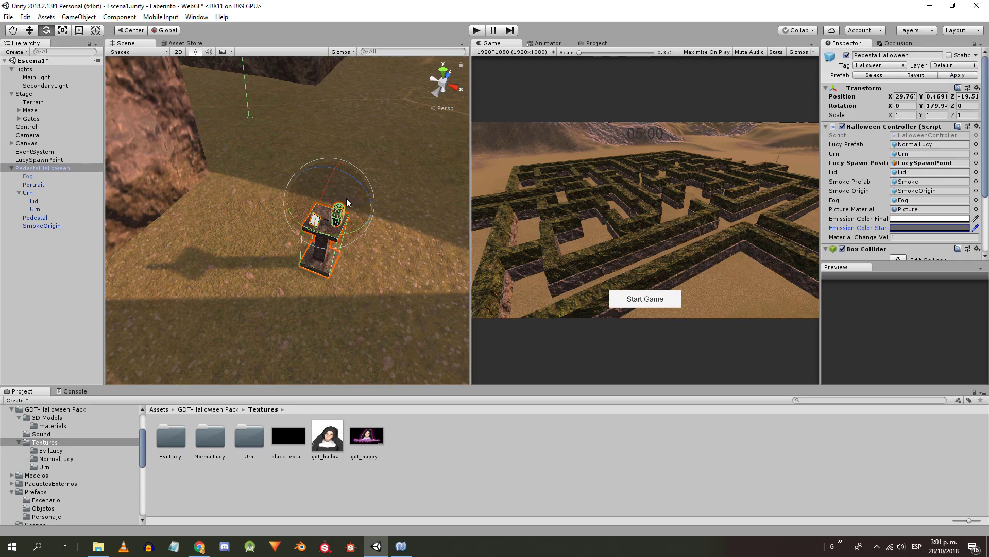
click(35, 166)
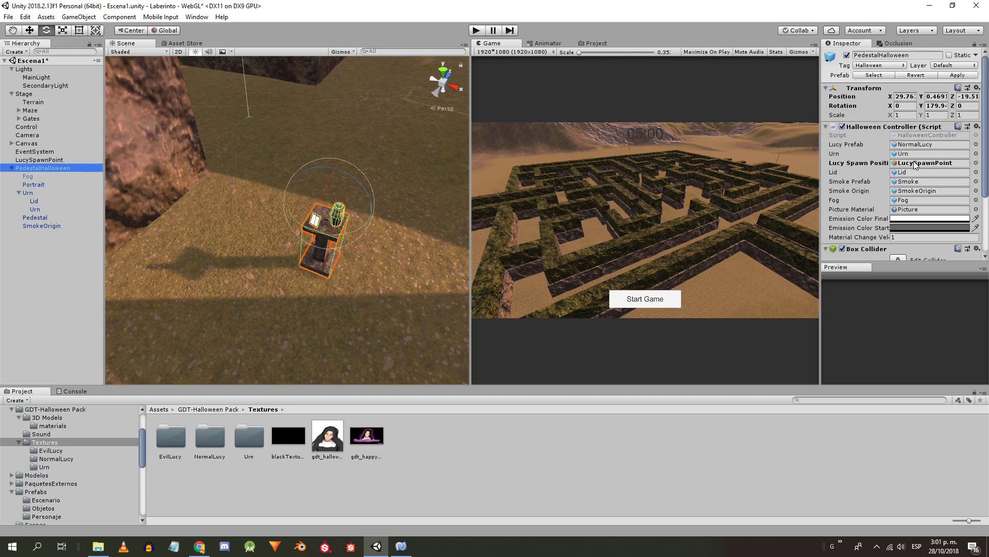
- In MonoDevelop, fill Lucy() with Instantiate (LucyPrefab, LucySpawnPosition.transform.position, Quaternion.identity); and save HalloweenController.cs
click(401, 546)
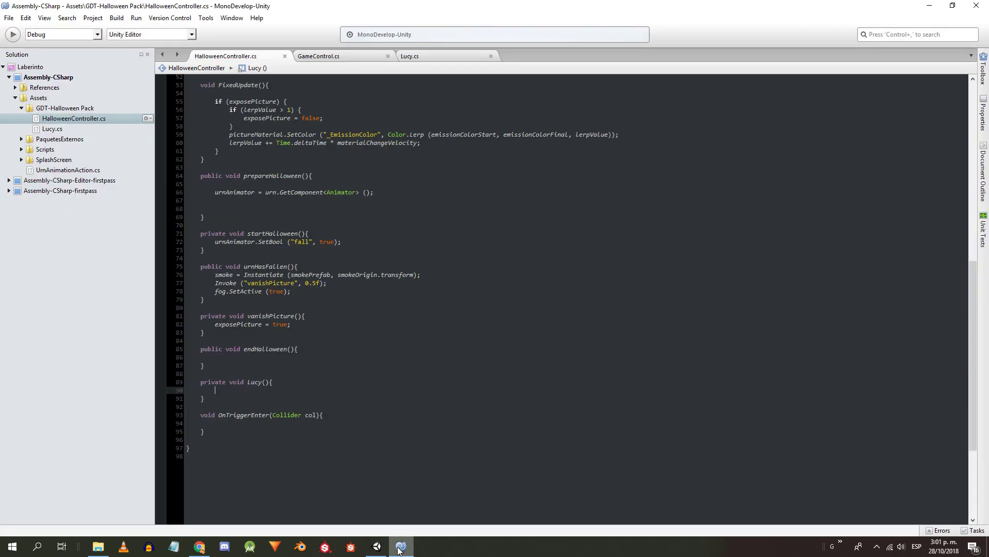
text(Instantiate (LucyPrefab, )
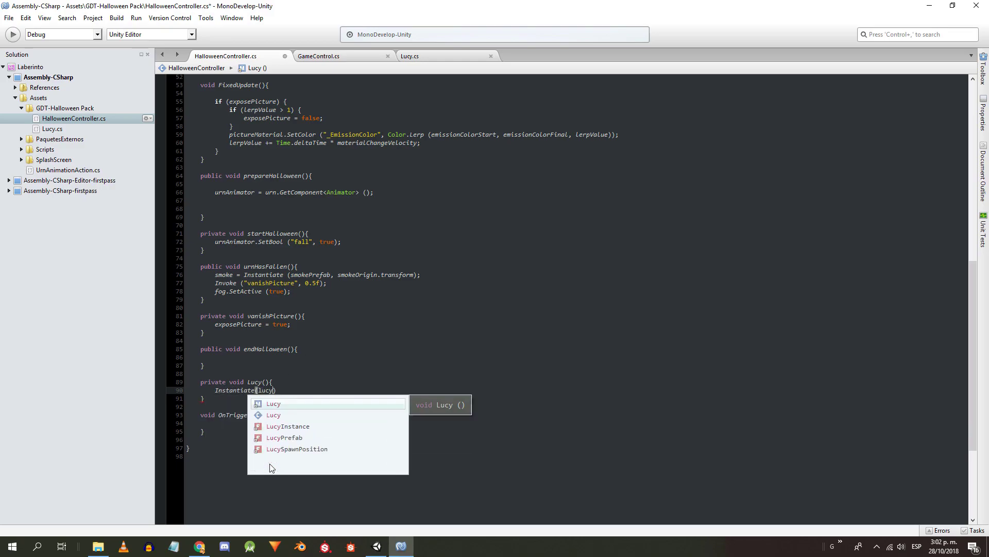
text(LucySpawnPosition.transform.position)
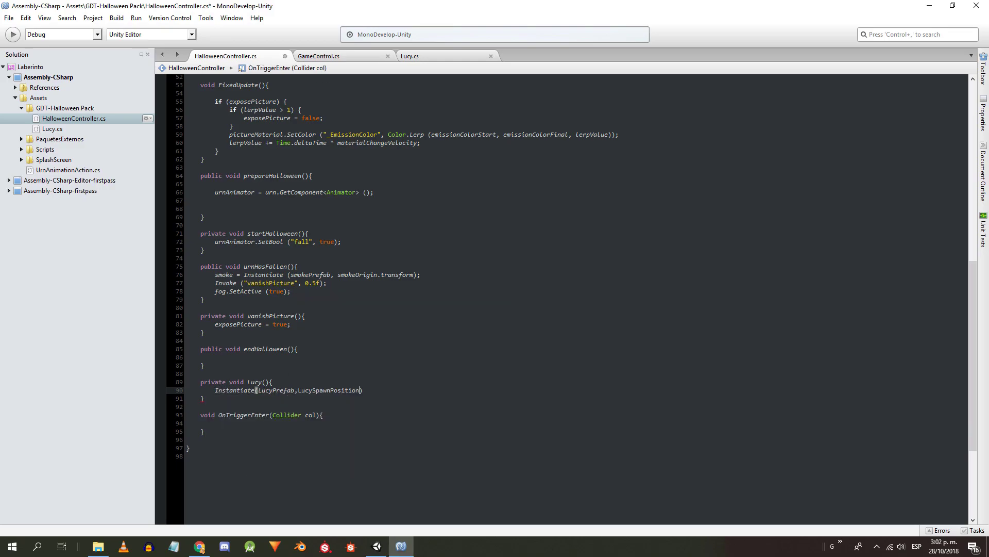
text(, Quaternion.identity);)
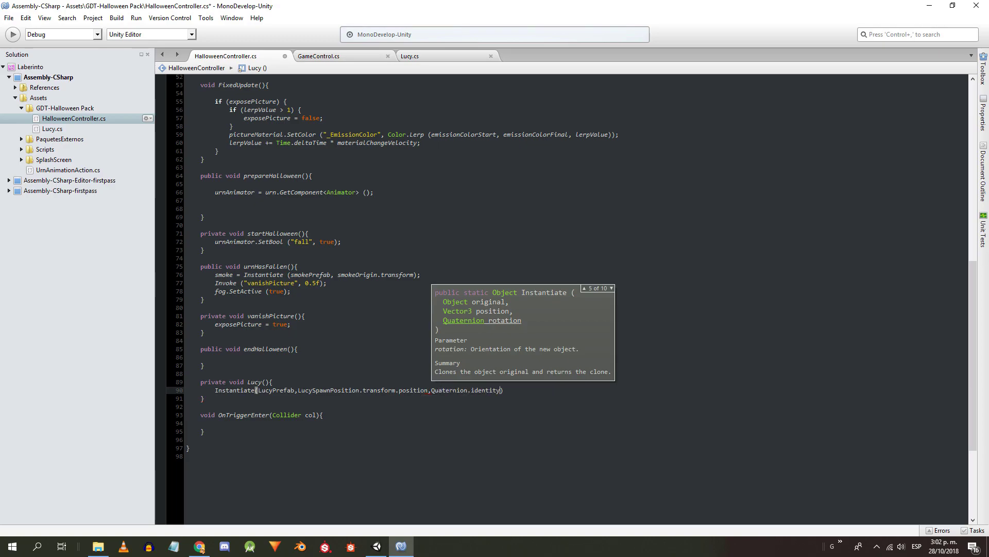
key(ctrl+s)
- Call Lucy (); in startHalloween() after the urn's "fall" animation is triggered, and save the script
click(365, 285)
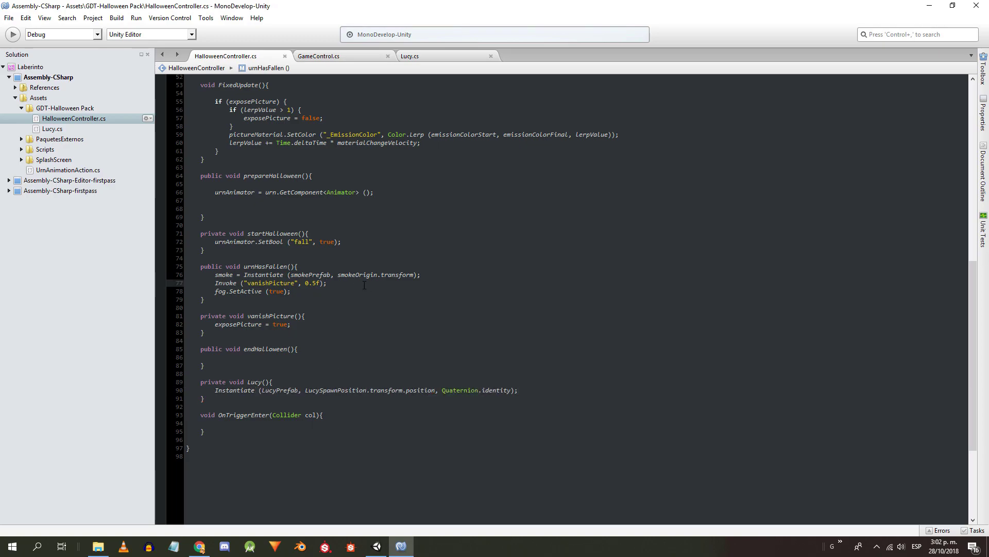
click(397, 252)
key(Up)
key(Return)
text(lucy)
key(Return)
text(();)
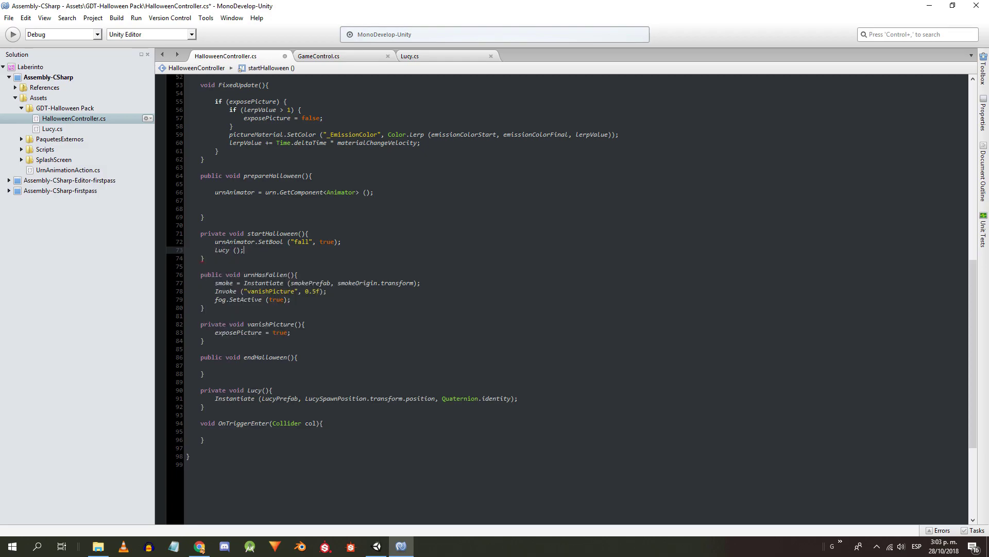
key(ctrl+s)
- In prepareHalloween(), assign LucySpawnPosition with GameObject.FindGameObjectWithTag ("LucyOrigin"), checking the spawn point's tag in Unity, and save the script
key(alt+Tab)
right_drag(286, 237, 284, 273)
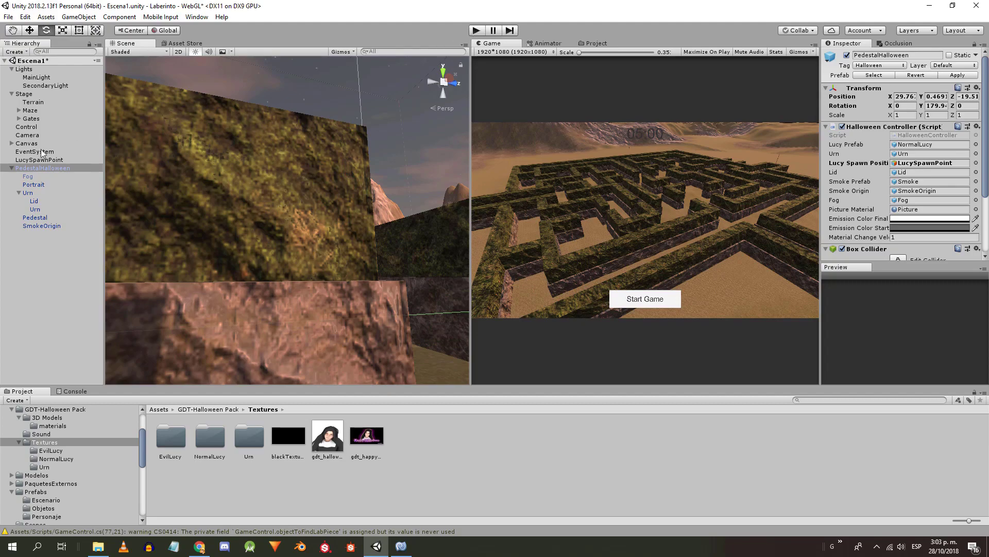
click(46, 169)
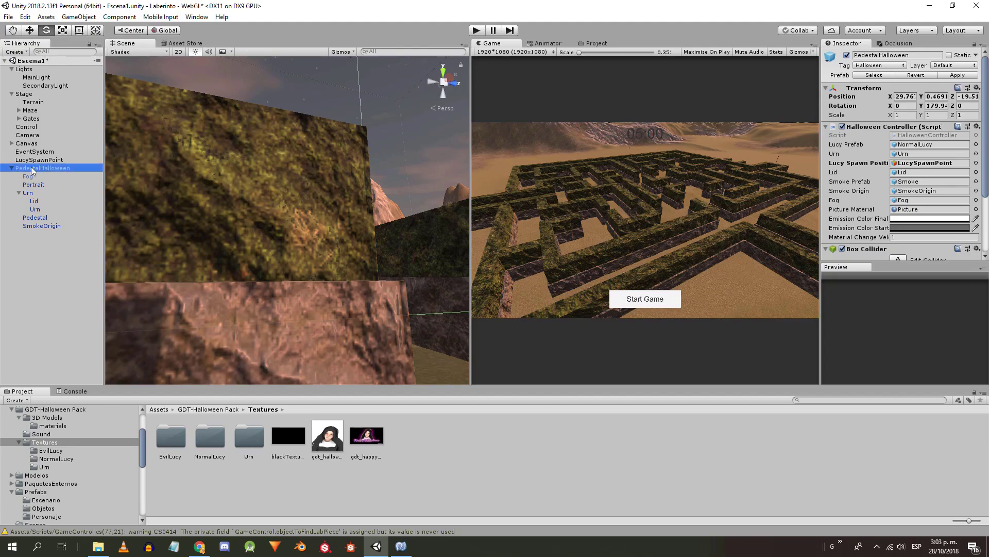
key(alt+Tab)
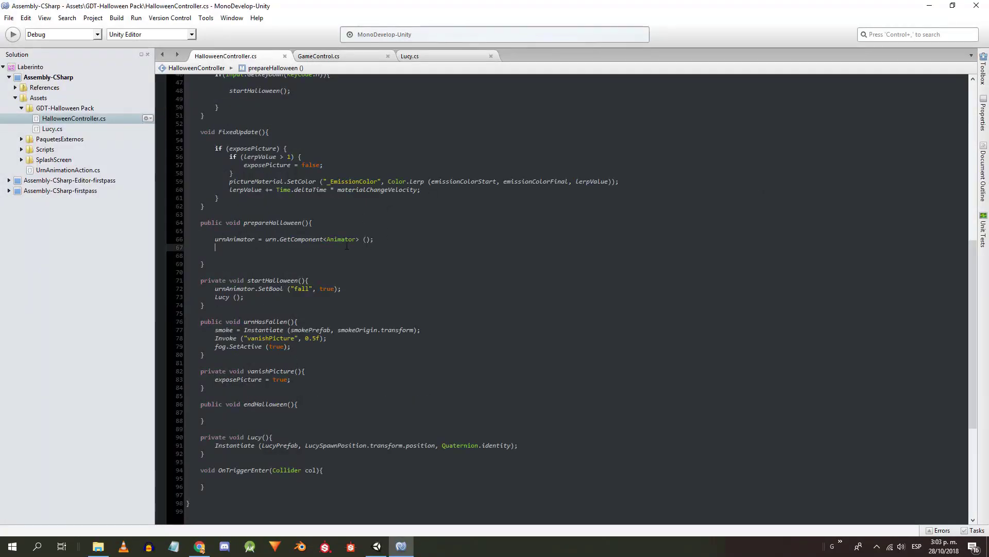
text(LucySpawnPosition=GameObject.)
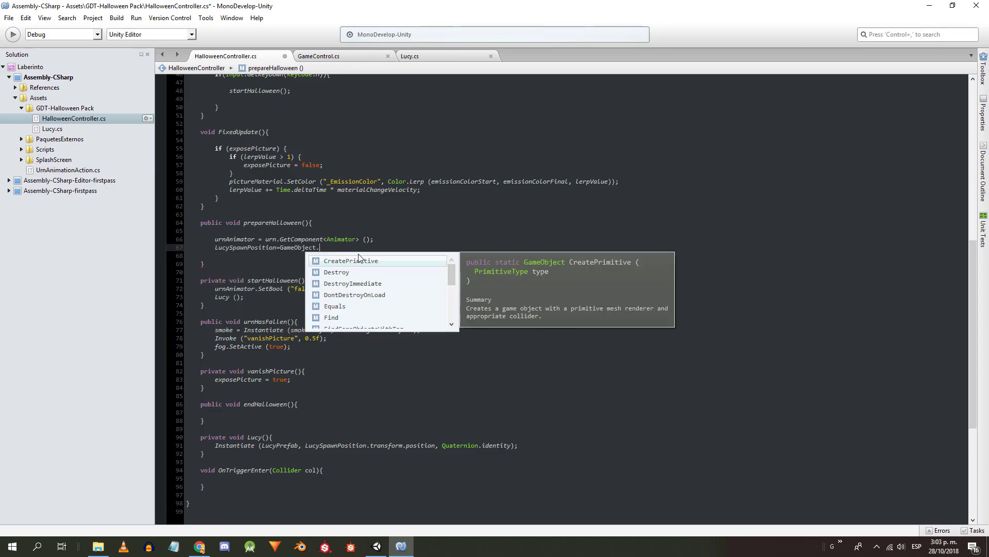
text(FindGA()
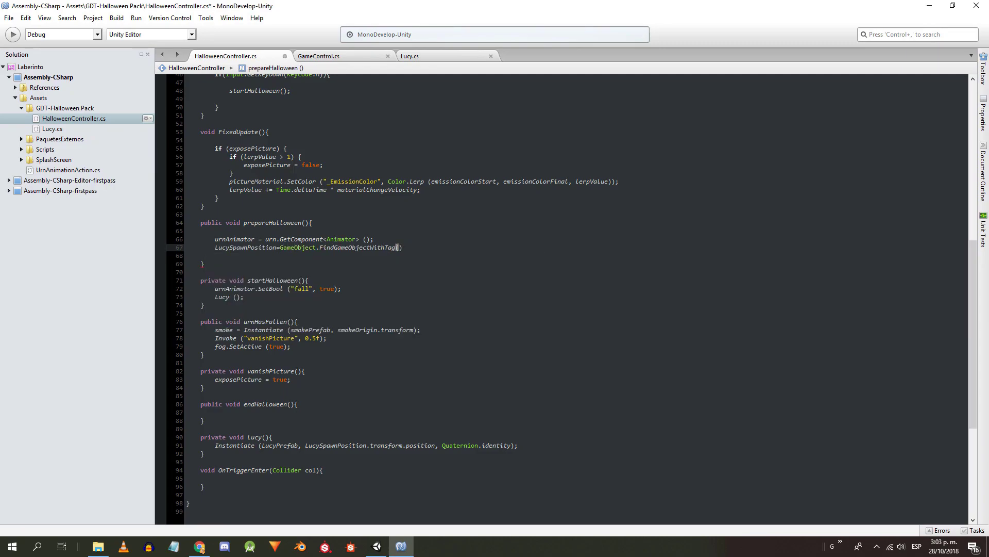
key(alt+Tab)
click(39, 159)
key(alt+Tab)
text("LucyOrigin");)
key(ctrl+s)
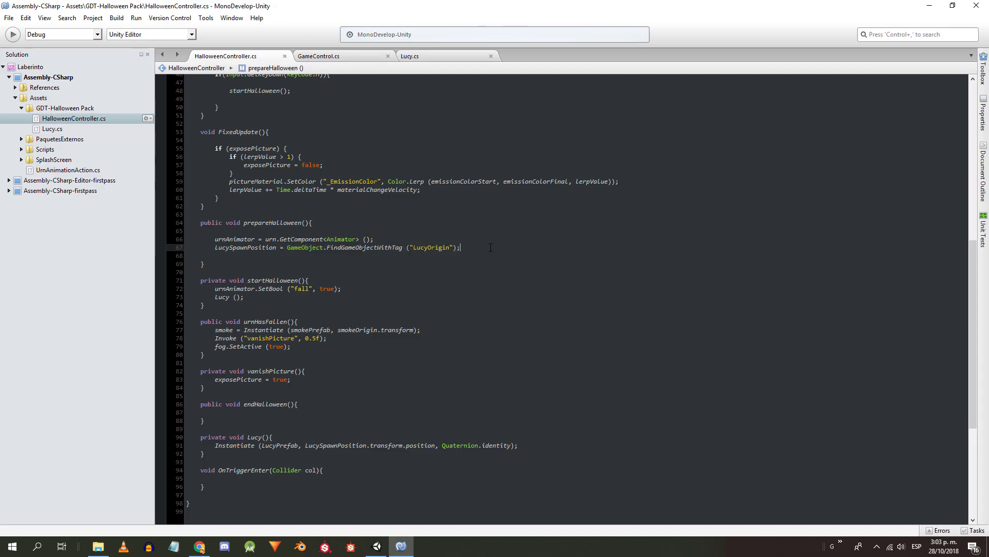
- In Unity, frame LucySpawnPoint in the scene, run the game to check Lucy's spawning when Halloween starts, and stop it
key(alt+Tab)
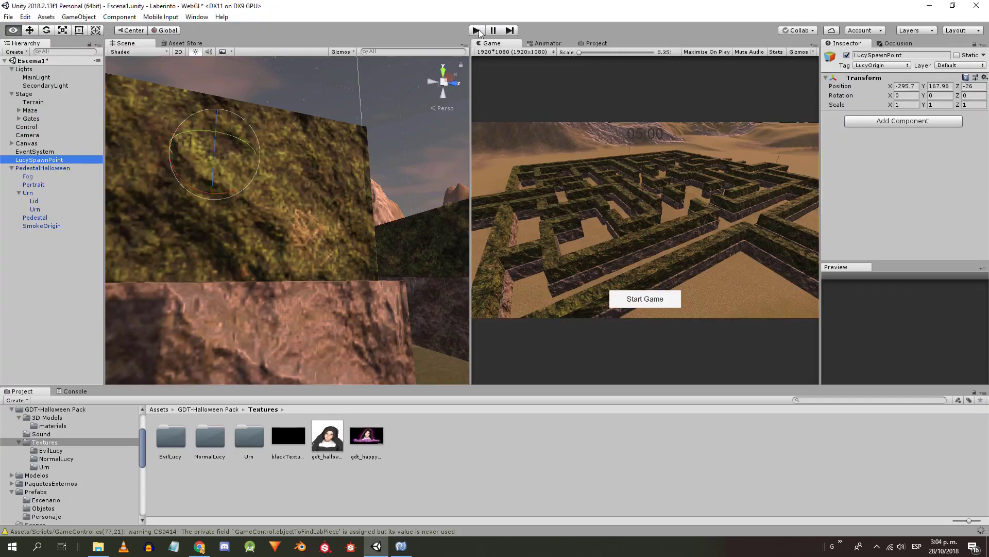
double_click(34, 160)
right_drag(237, 155, 335, 144)
click(311, 120)
key(ctrl+p)
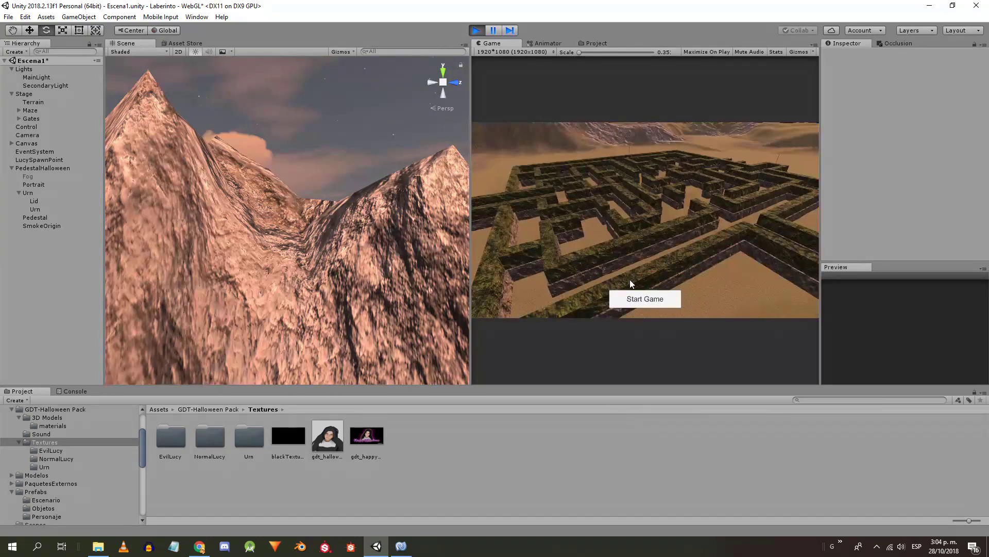
click(645, 299)
key(w)
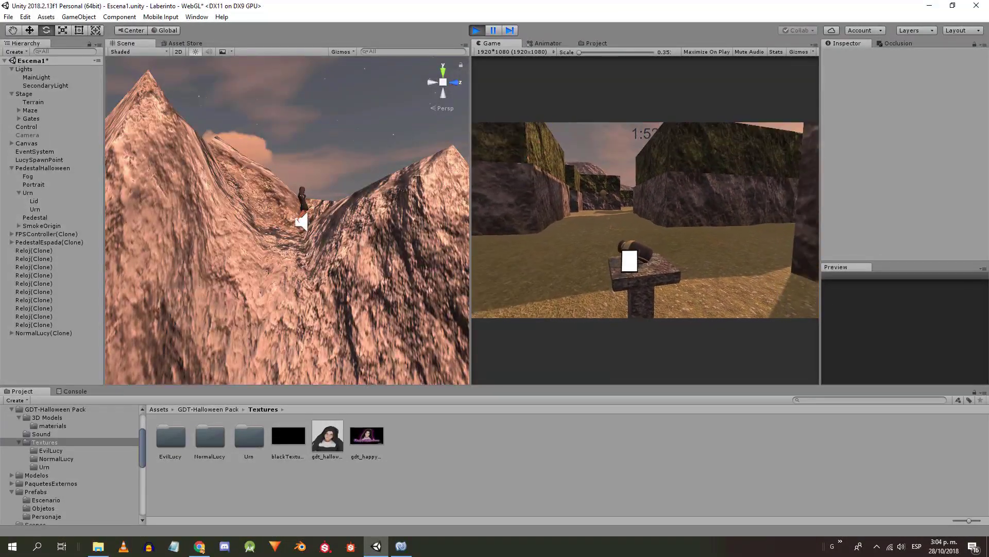
key(ctrl+p)
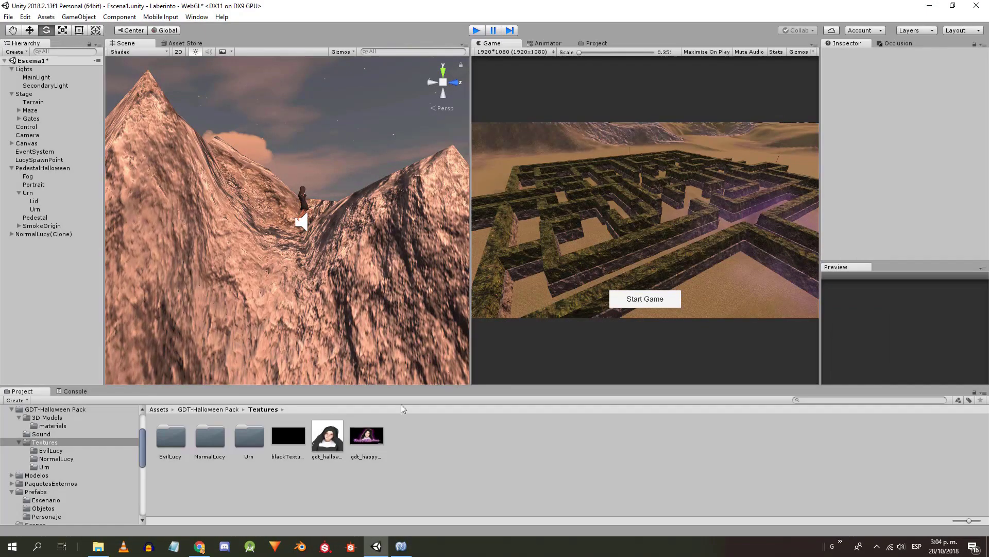
- In MonoDevelop, replace the direct Lucy () call in startHalloween() with Invoke ("Lucy", 666 * Time.deltaTime); and save the script
click(401, 546)
click(224, 250)
drag(245, 298, 215, 298)
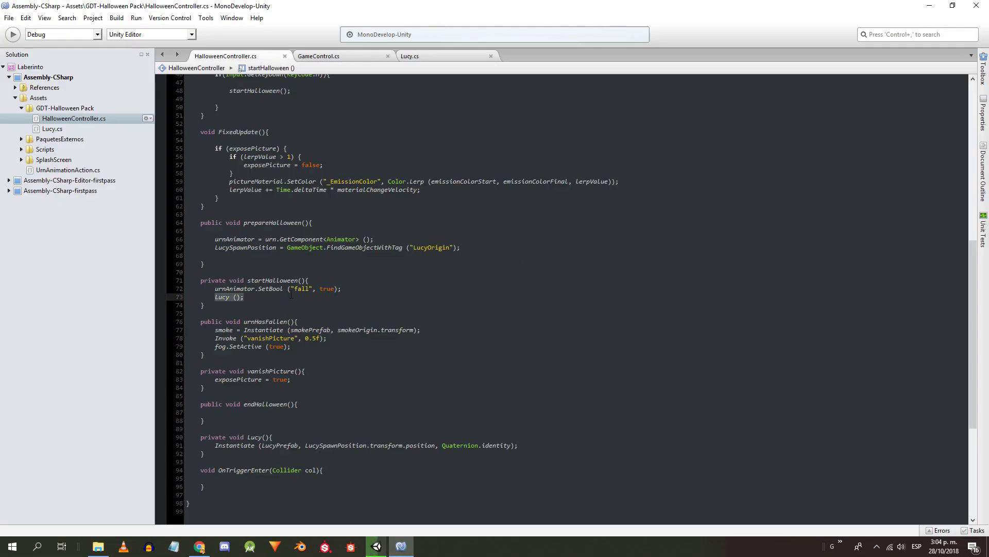
key(BackSpace)
key(Return)
text(Invoke)
key(Return)
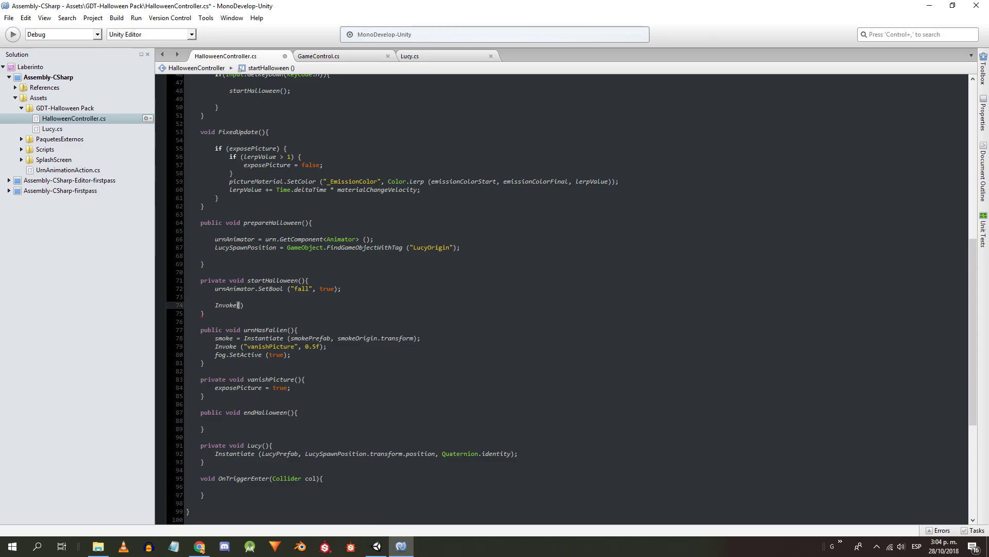
text(("Lucy", )
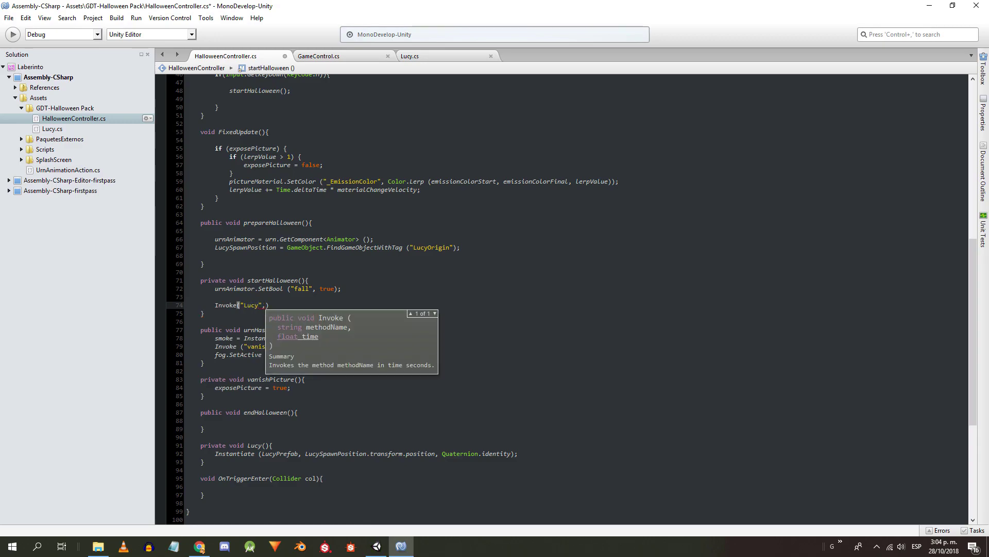
text(666 * Time.deltaTime);)
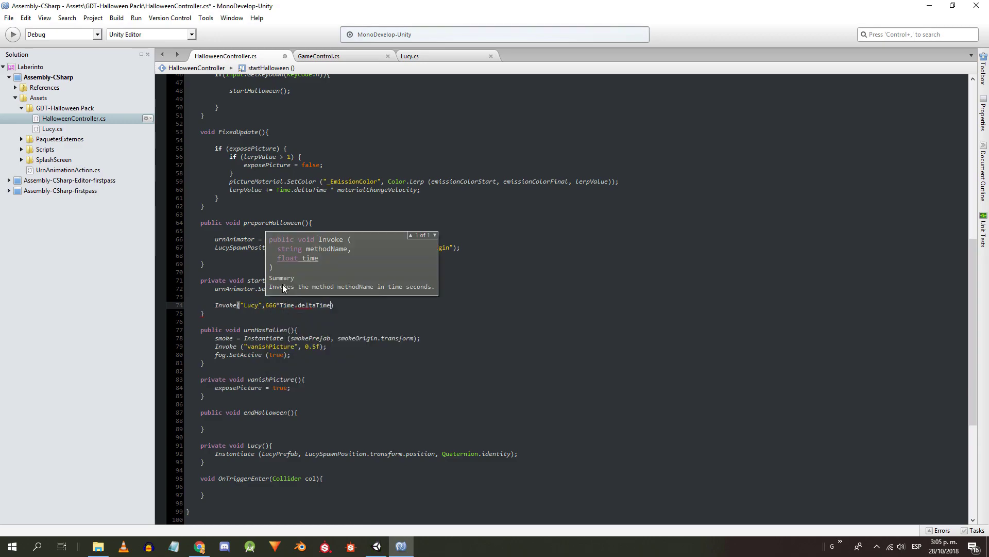
key(ctrl+s)
key(Up)
key(BackSpace)
key(BackSpace)
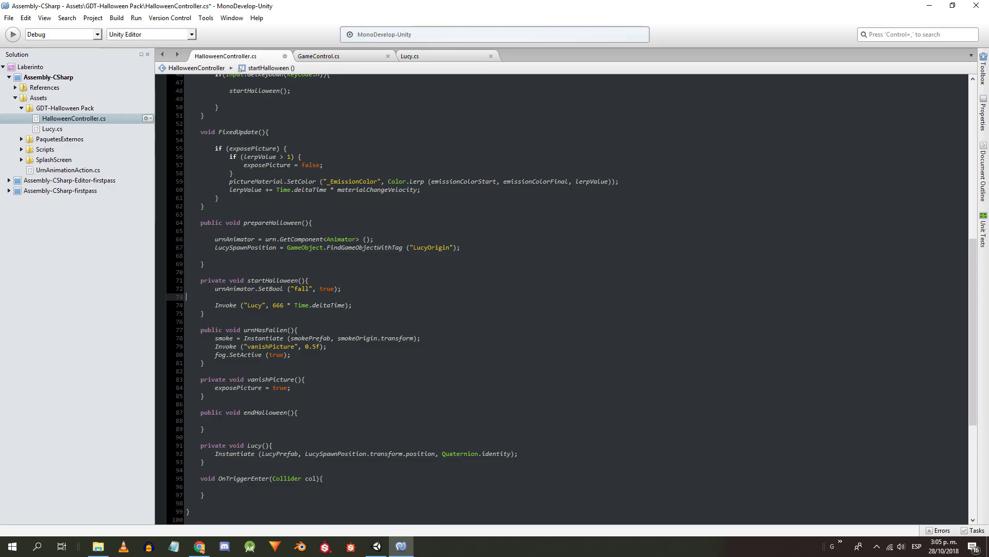
key(ctrl+s)
- In endHalloween(), destroy the smoke and reset the urn with urnAnimator.SetBool ("fall", false)
scroll(258, 356, down, 1)
click(268, 374)
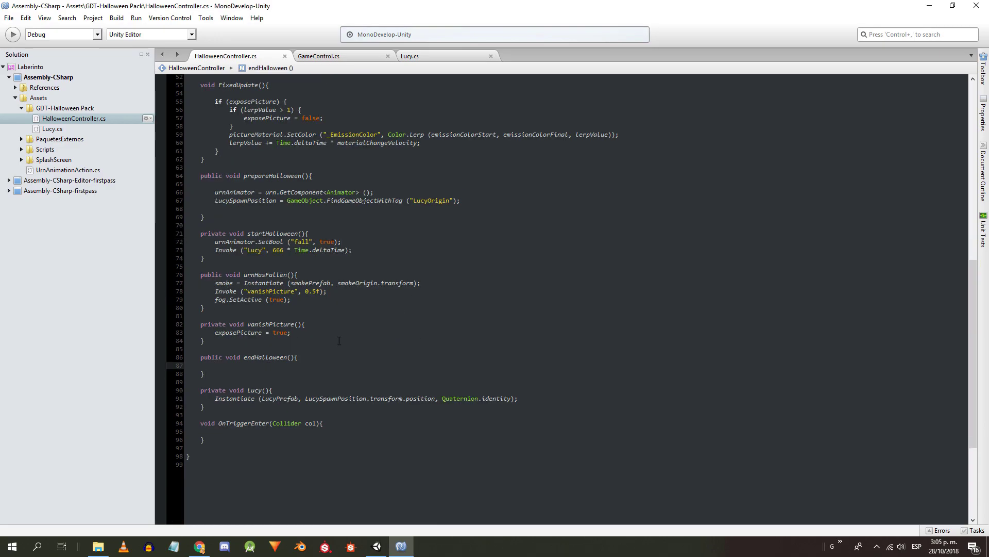
text(Destroy (smoke);)
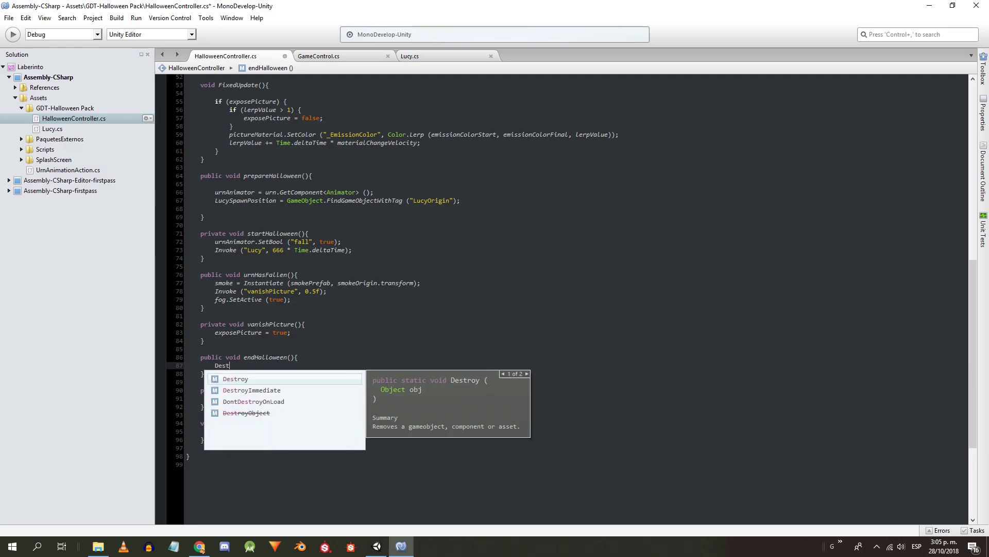
key(Return)
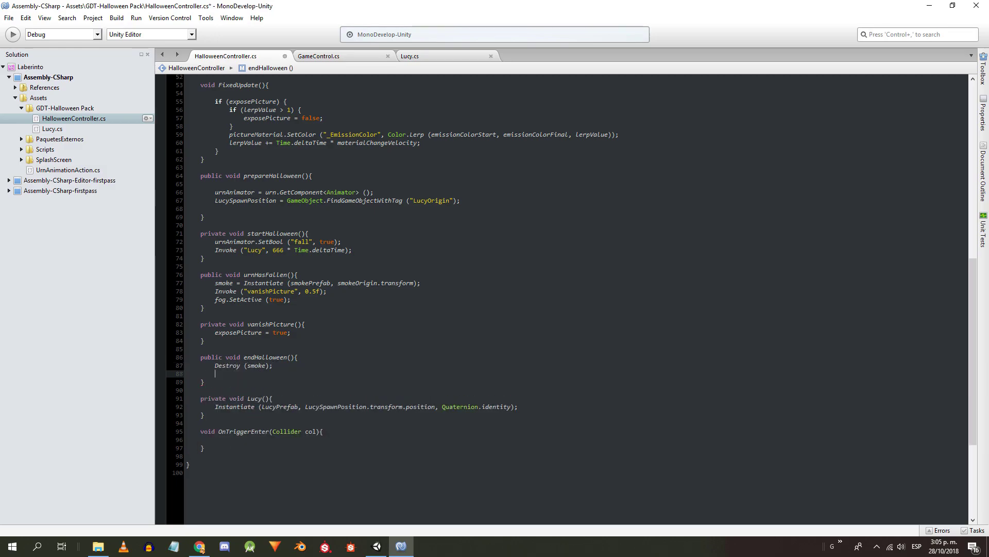
text(urnAnimator.SetBool )
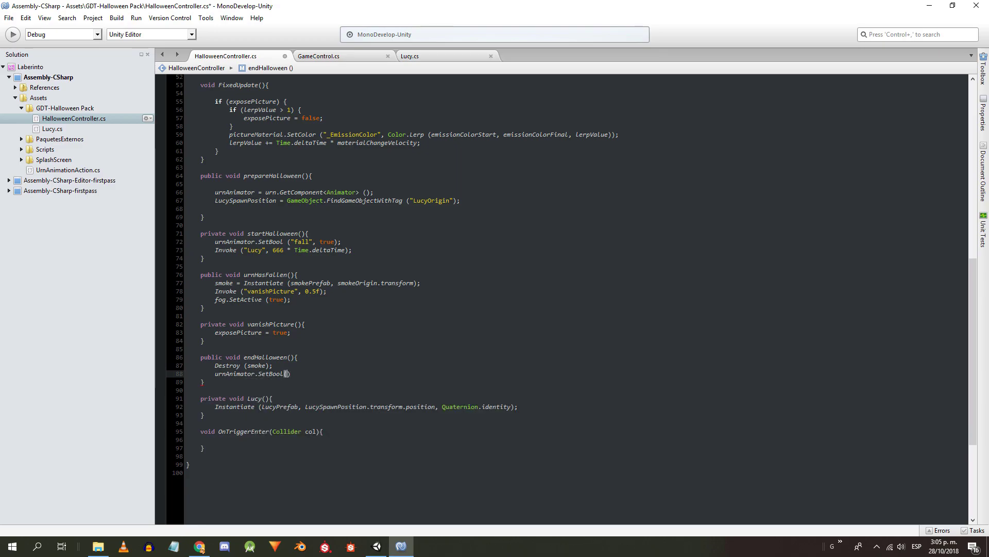
text(("fall", false);)
- Add fog.SetActive (false); and Destroy (LucyInstance); to endHalloween()
key(Return)
text(fog.SetActive (false);)
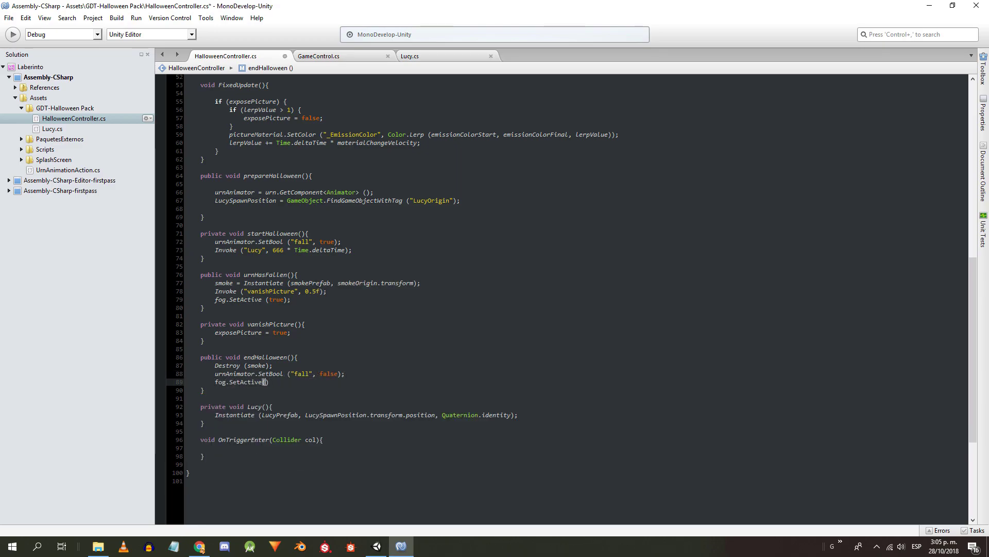
key(Return)
text(Destroy (Lucy)
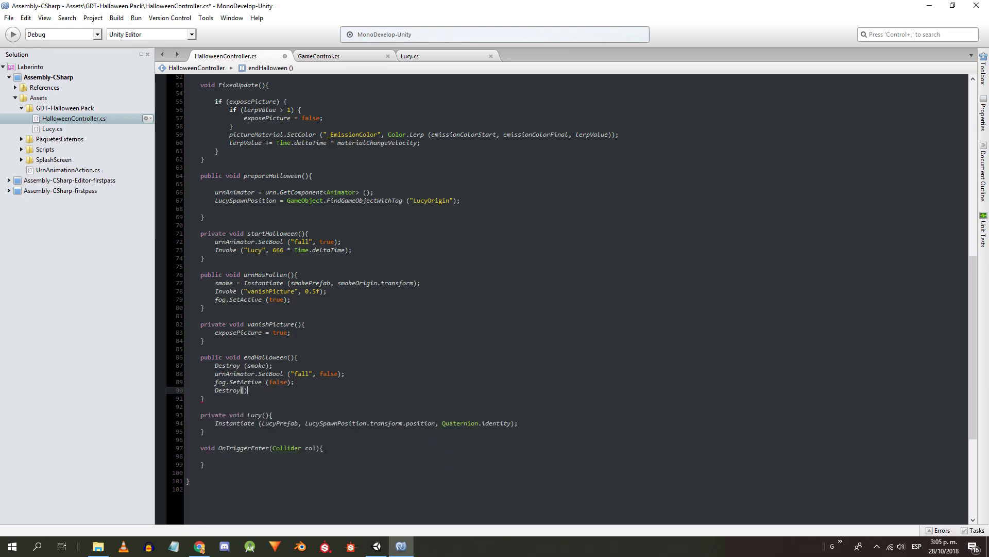
text(Instance);)
- Finish endHalloween() with halloweenHasStarted = false; and CancelInvoke (); and save the script
key(Return)
text(halloweenHasStarted = false;)
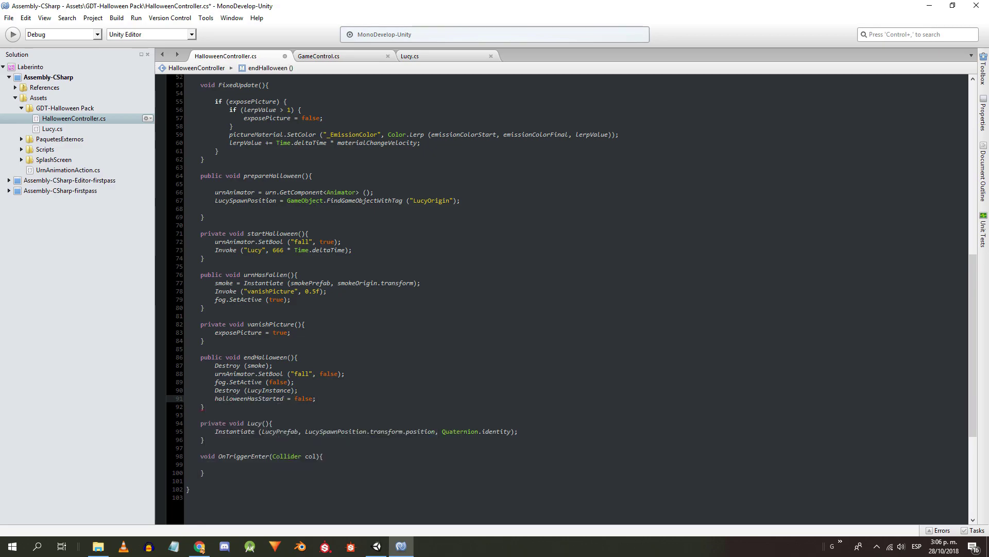
key(Return)
text(CancelInvoke ();)
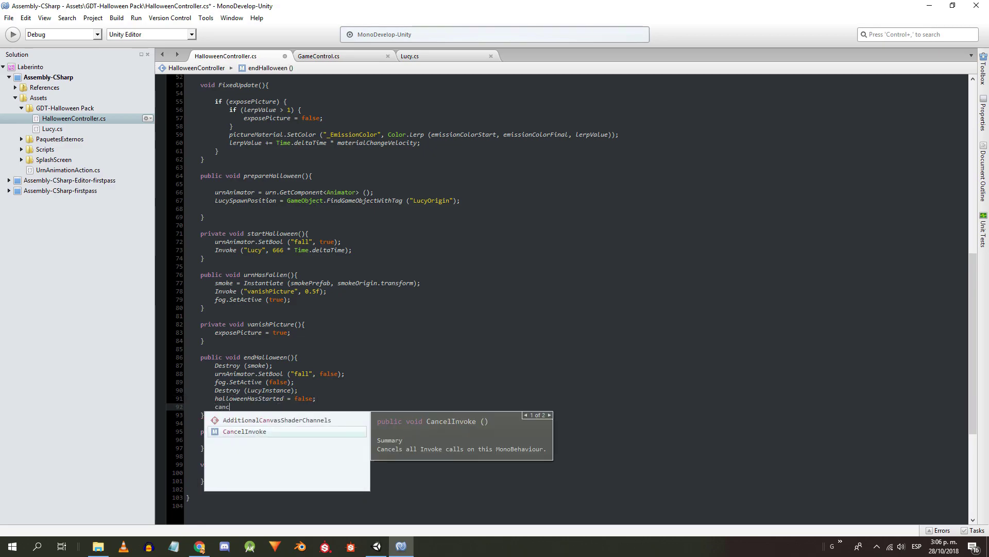
key(ctrl+s)
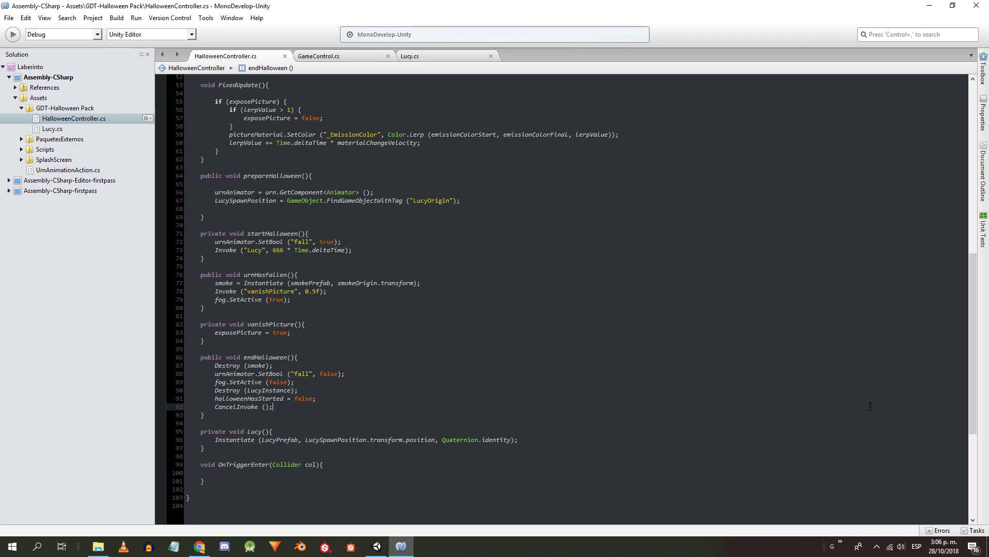
- Set halloweenHasStarted = false; on the first line of prepareHalloween() and save the script
scroll(870, 406, up, 2)
click(288, 231)
text(halloweenHasStarted = false)
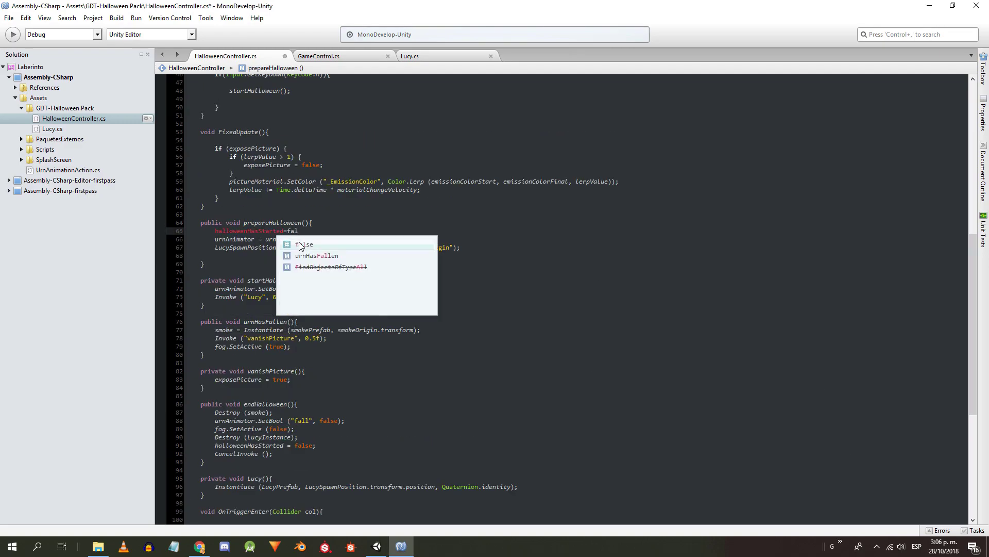
text(;)
key(ctrl+s)
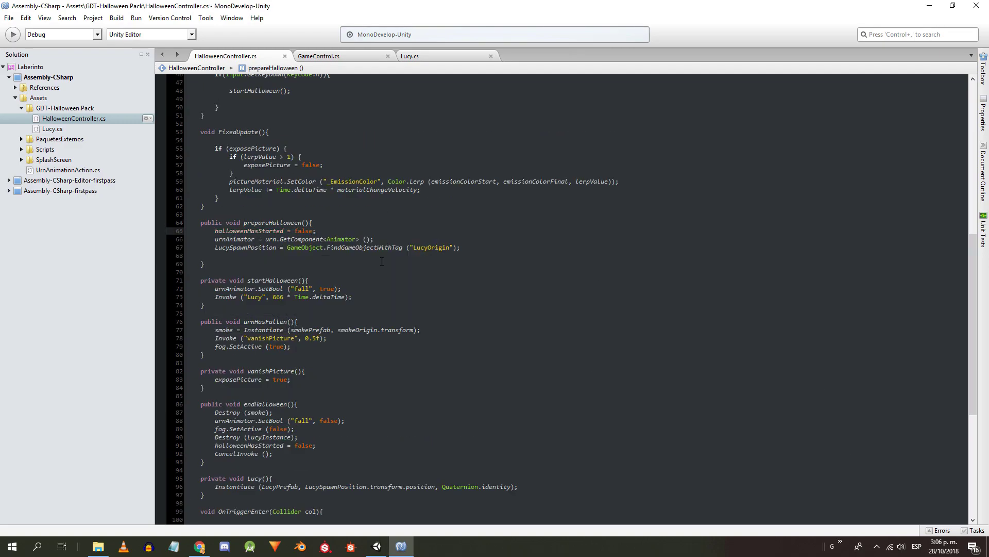
- In prepareHalloween(), add CancelInvoke (); as the first statement and lerpValue = 0; after the LucySpawnPosition assignment
click(324, 227)
key(Return)
key(ctrl+space)
key(Return)
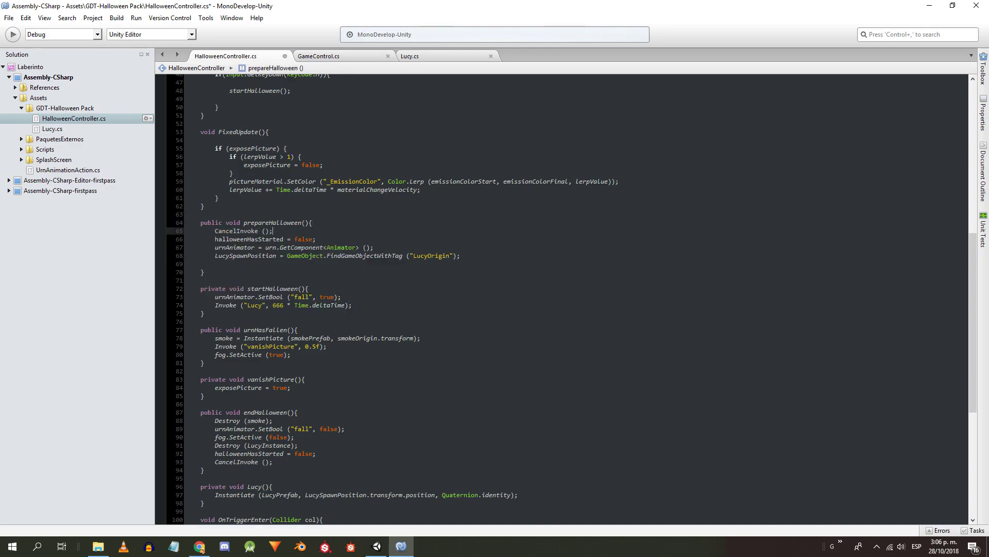
text(;)
key(ctrl+s)
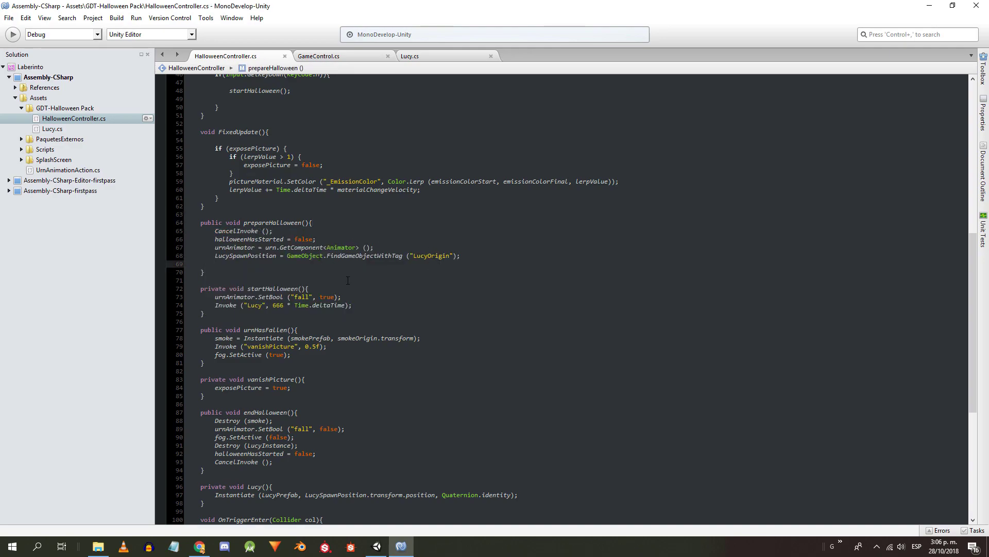
text(lerpValue = 0;)
key(Return)
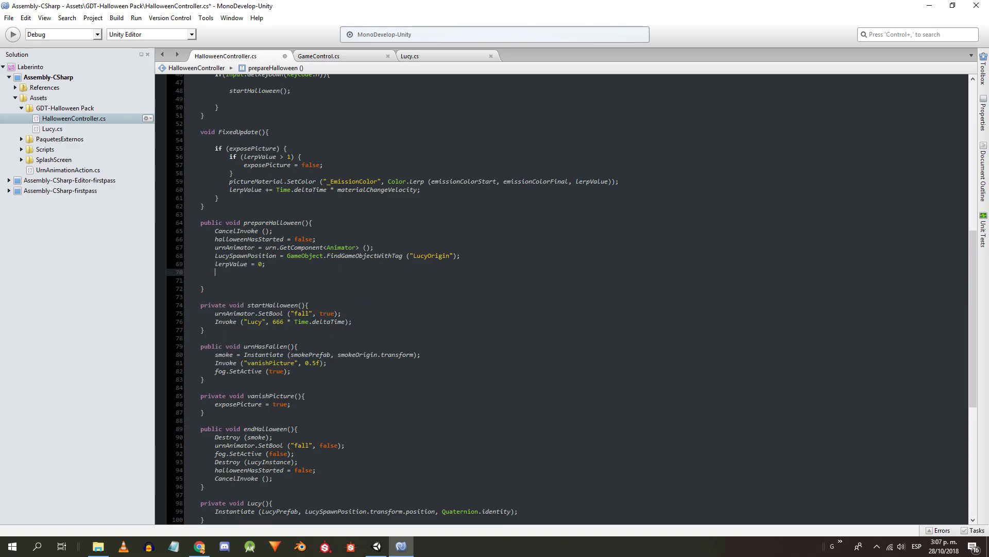
- In prepareHalloween(), add urnAnimator.SetBool ("fall", false); below the lerpValue reset
text(urnAnimator.SetBool())
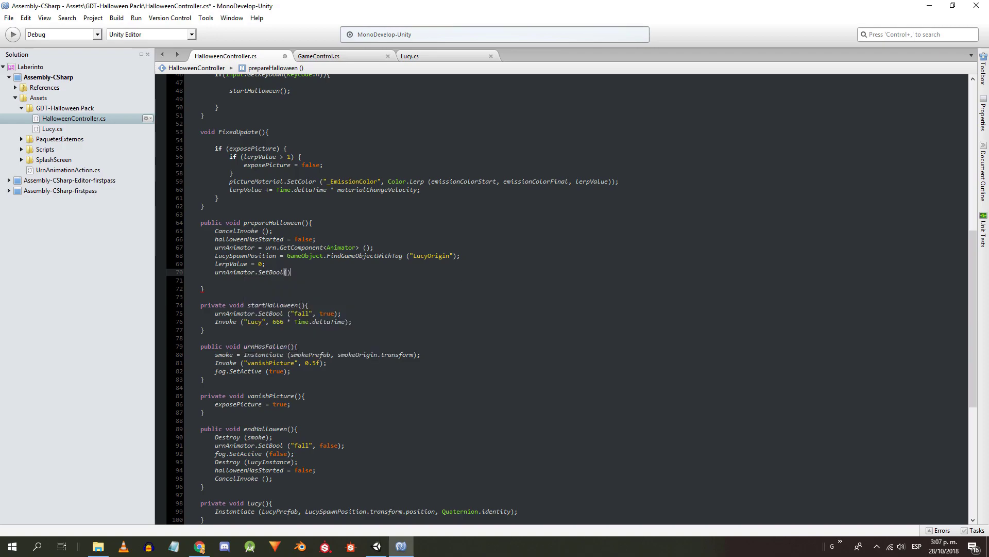
key(BackSpace)
key(BackSpace)
text( ("fall", false);)
key(Return)
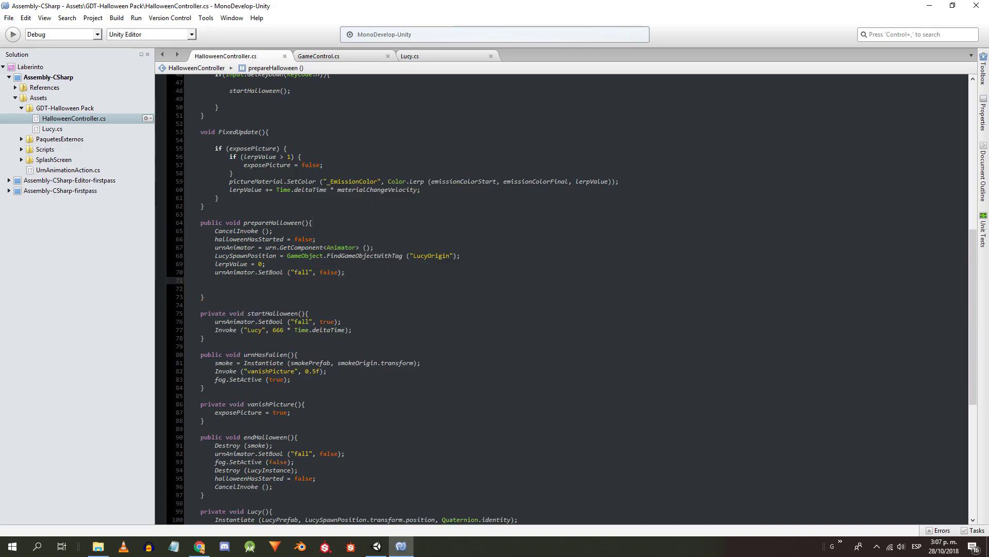
- Leave a blank line, check the Lid's transform in Unity, and add lid.transform.position = Vector3.zero; to prepareHalloween() in MonoDevelop
key(Return)
text(lid.transform.position=)
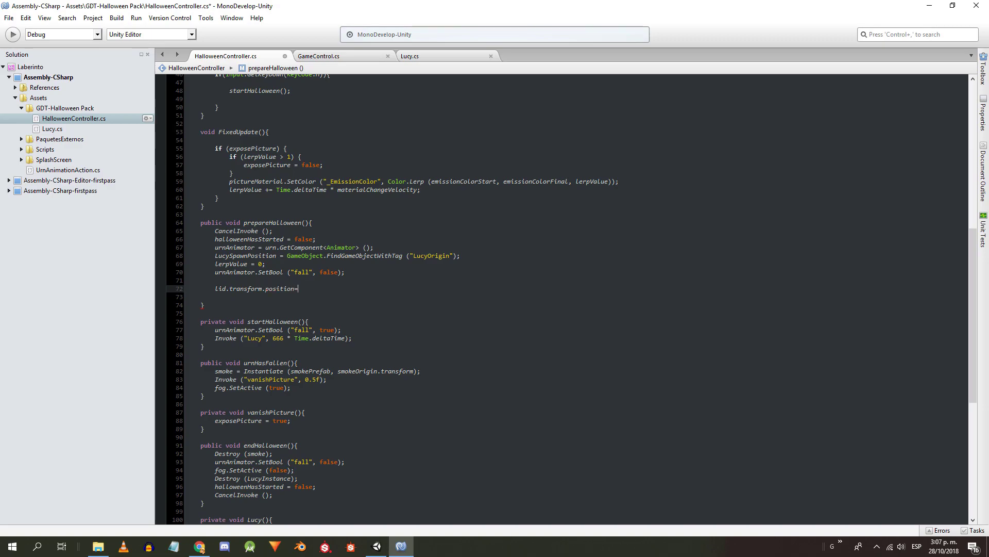
key(alt+Tab)
double_click(34, 201)
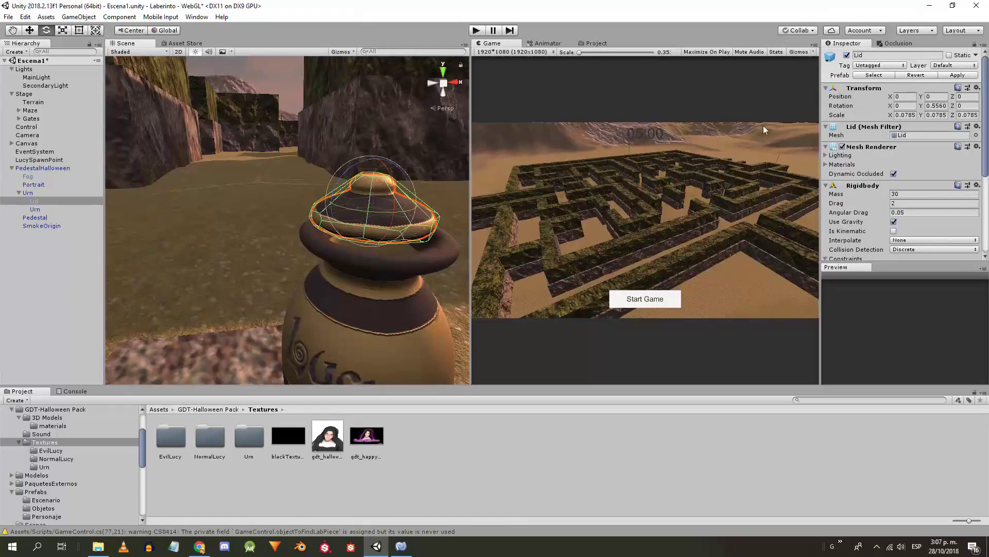
key(alt+Tab)
text(new)
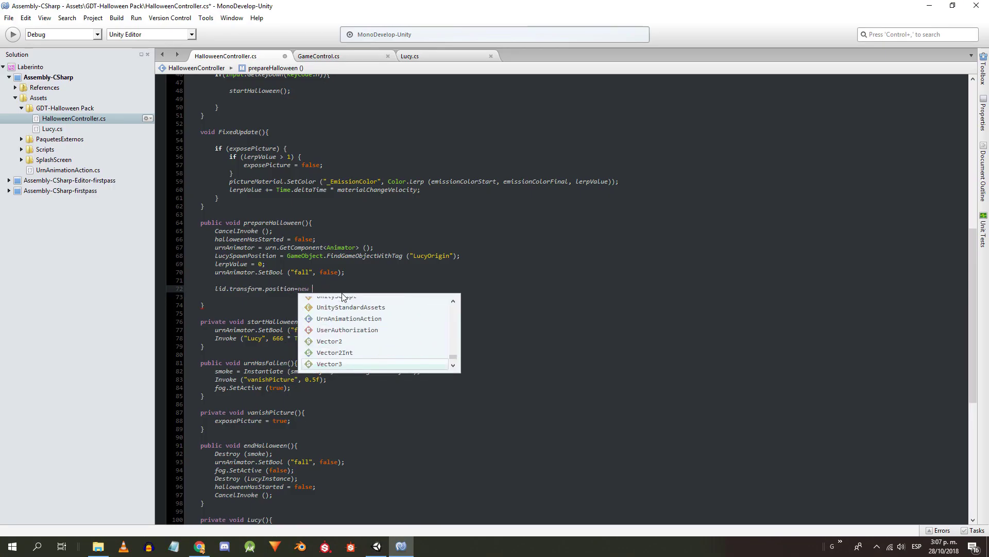
key(BackSpace)
key(BackSpace)
key(BackSpace)
key(BackSpace)
text(Vector3.ce)
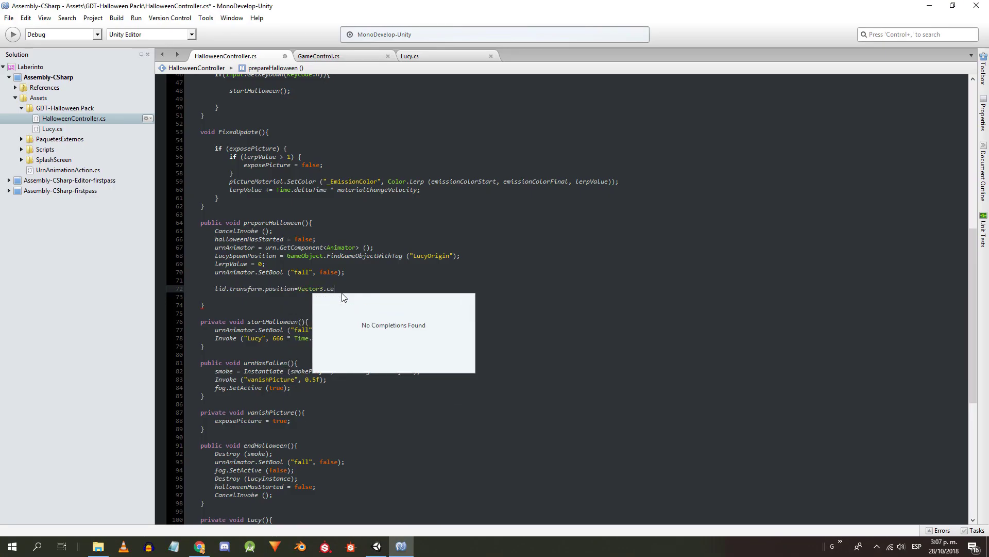
key(BackSpace)
key(BackSpace)
text(zero)
key(Return)
- Add lid.transform.rotation = Quaternion.identity; below the lid position line
text(l)
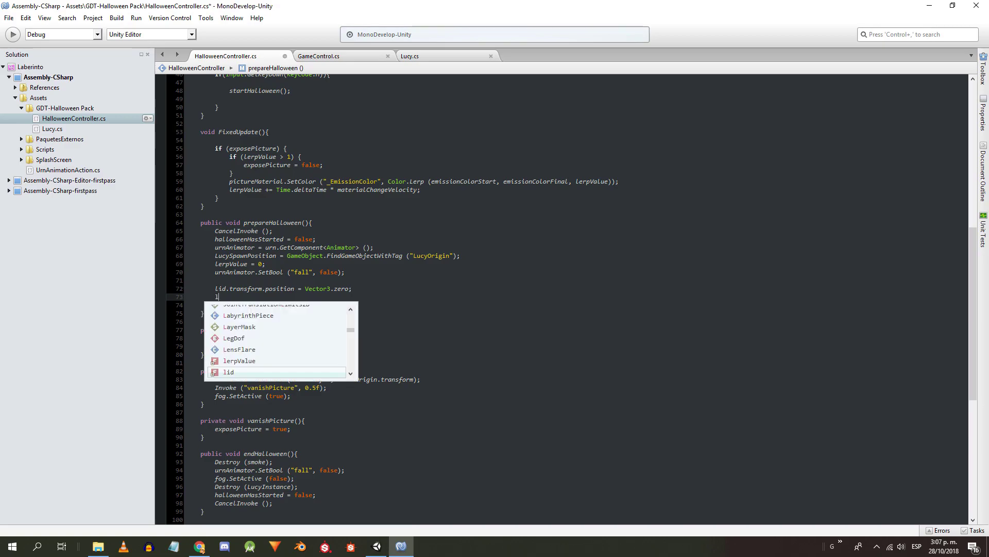
text(id.transform.rotation )
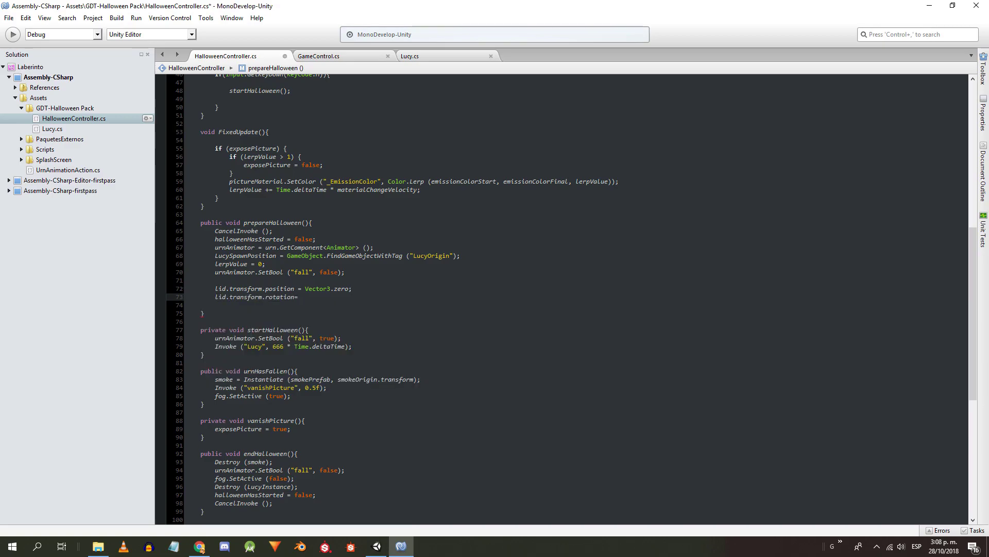
text(= Quaternion.identity;)
key(Return)
- Continue prepareHalloween() with fog.SetActive (false); and smoke = Instantiate (smokePrefab, smokeOrigin.transform);
text(fog.SetActive (false)
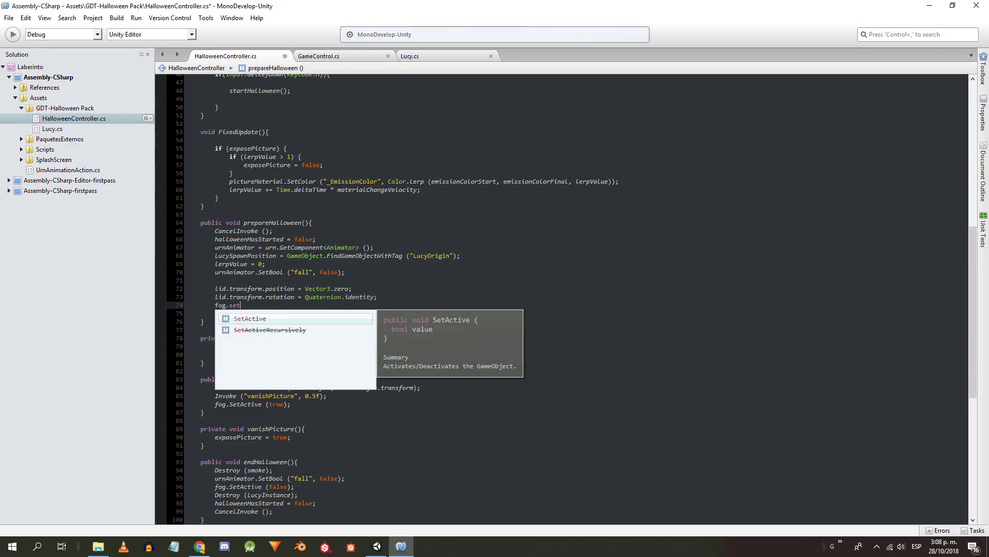
text();)
key(Return)
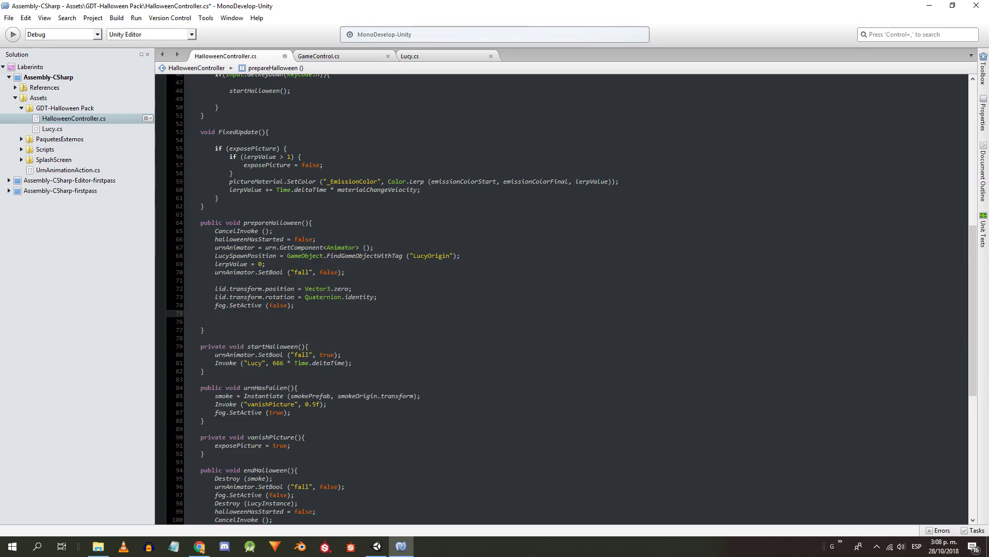
text(smoke=Instantiate()smokePrefab,smokeOrigin.transform;)
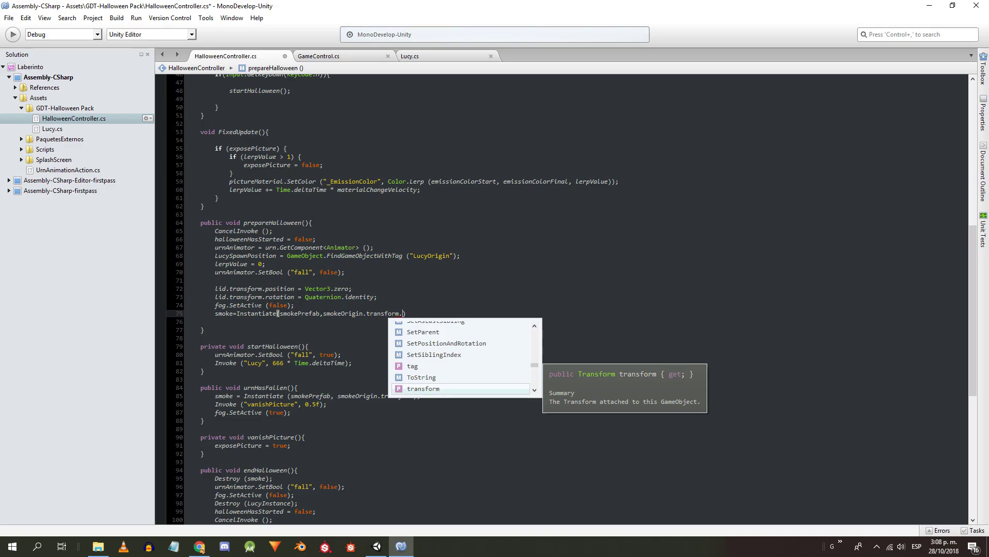
key(Return)
- Declare Color newColor = new Color (emissionColorStart.r, emissionColorStart.g, emissionColorStart.b); in prepareHalloween(), correcting the misspelled variable name
text(Color)
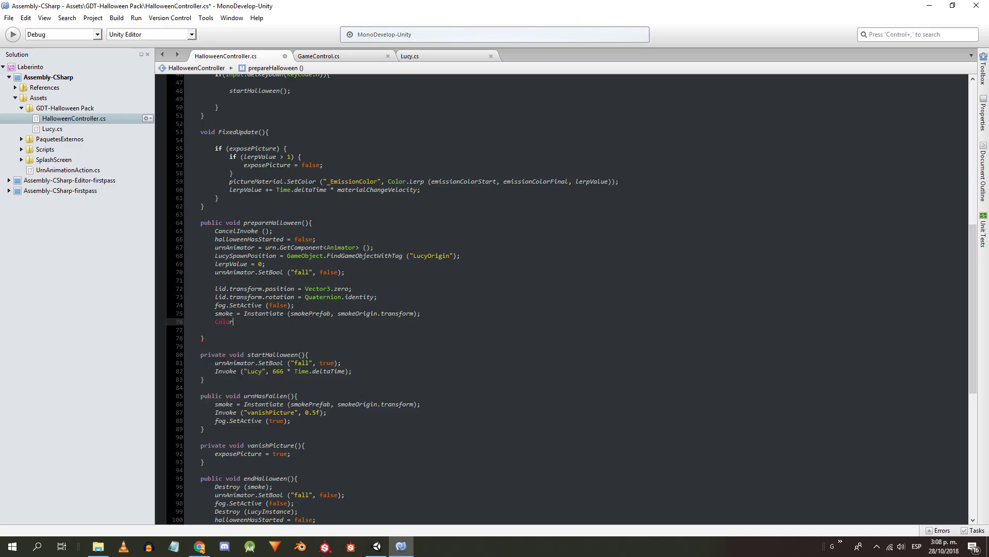
text( newColor=new Color(emissionColorFinal))
key(Left)
text(, emissionColo)
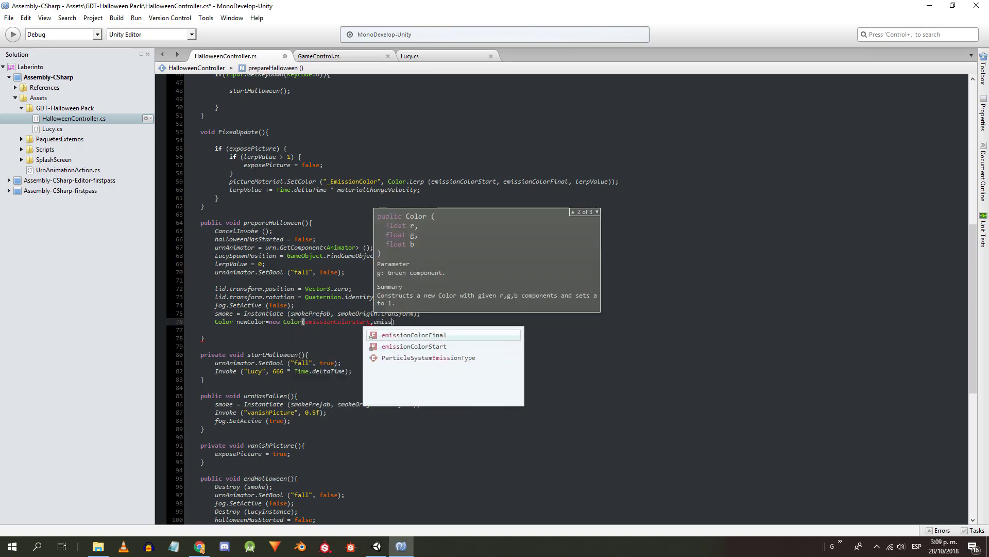
text(rStart.g)
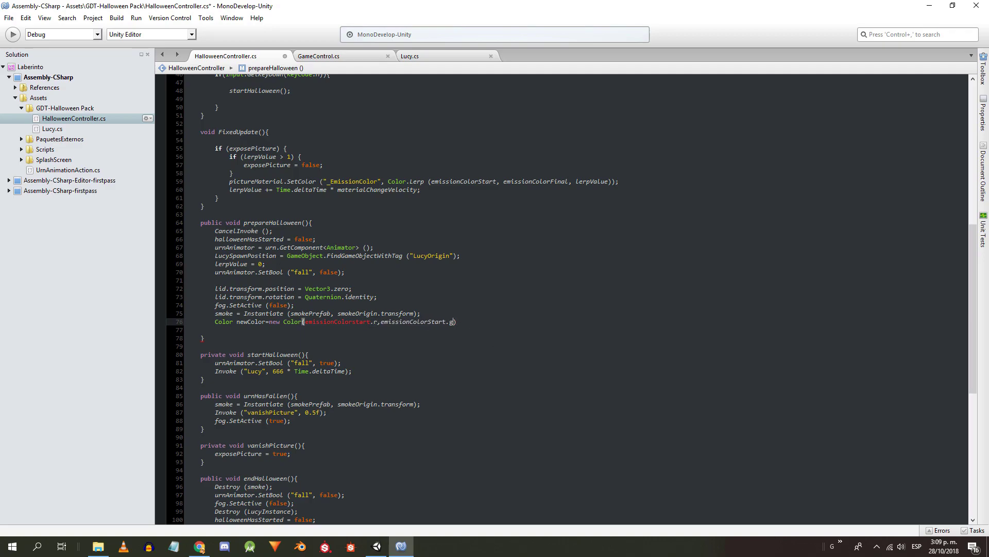
text(, emissionColorStart.b))
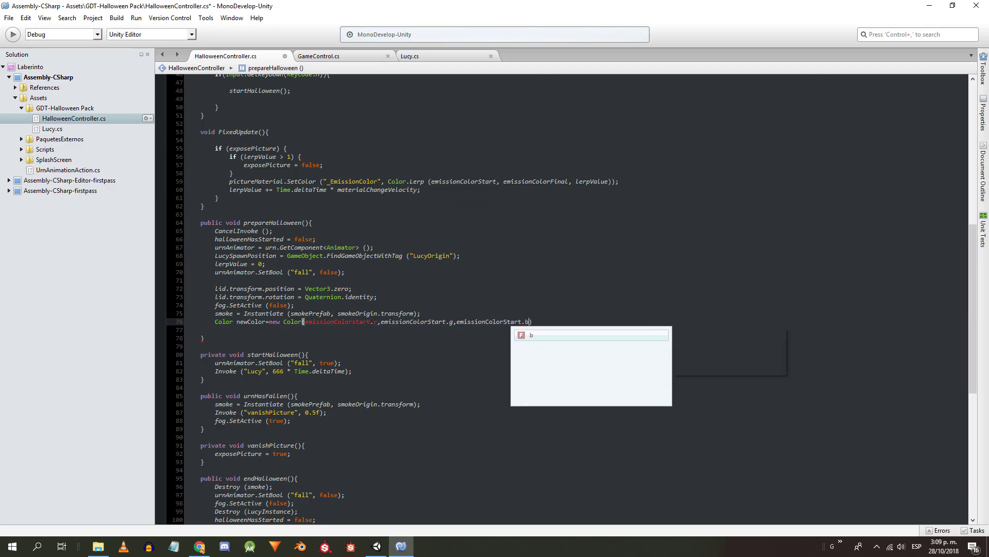
text(;)
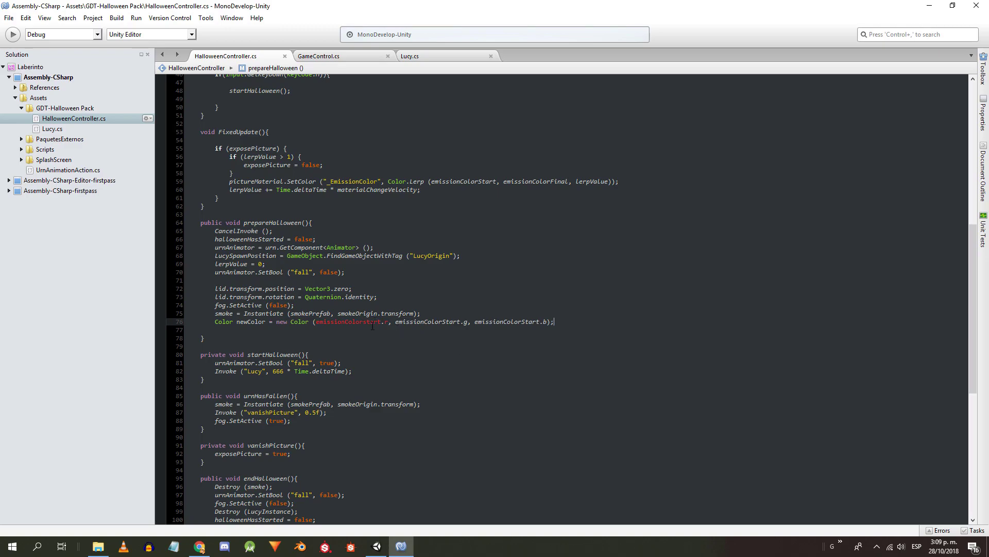
click(366, 321)
- Add pictureMaterial.SetColor ("_EmissionColor", newColor); below the newColor declaration and save the script
key(Return)
text(pictureMaterial)
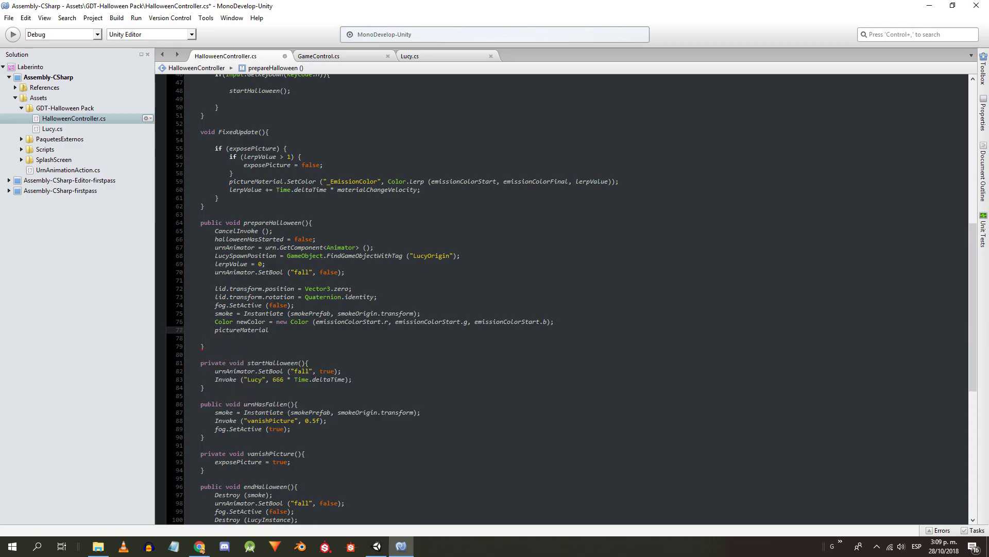
text(0.SetColor()
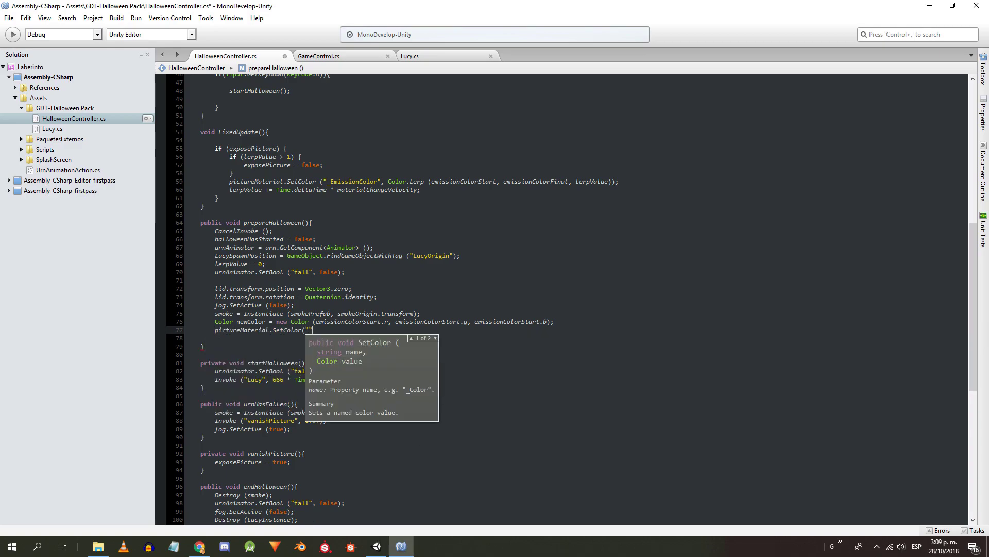
text("_EmissionColor",newColor)
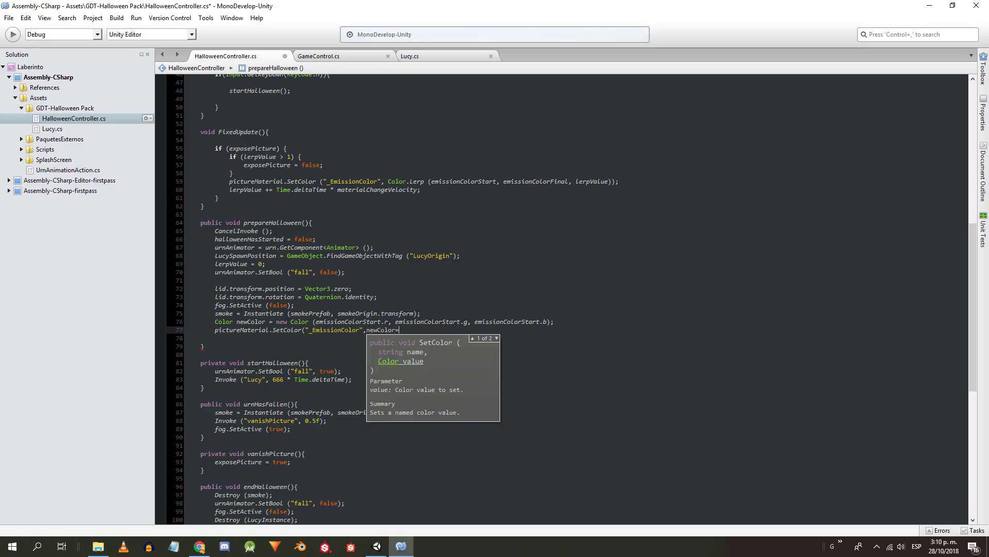
text();)
key(ctrl+s)
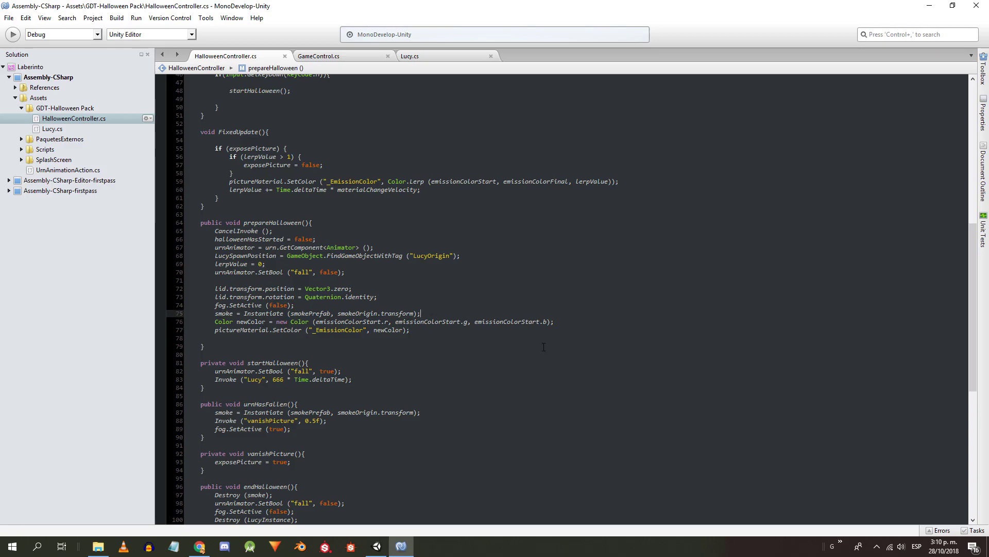
- Insert smoke.SetActive (false); directly after the smoke instantiation in prepareHalloween() and save the script
key(Return)
text(smoke.SetActive (false)
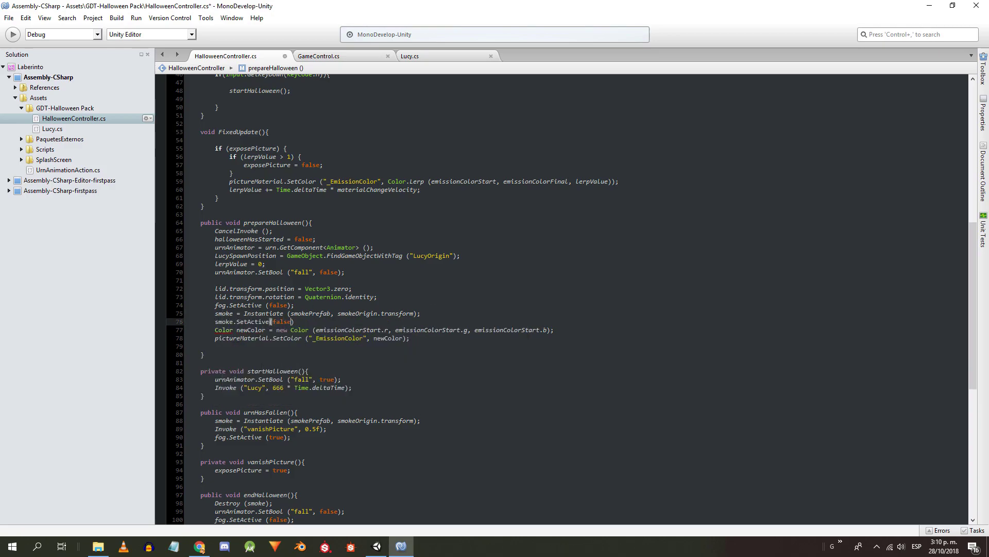
text();)
key(ctrl+s)
- Inside OnTriggerEnter, add an if block that checks col.tag.Equals("Player")
scroll(382, 347, down, 2)
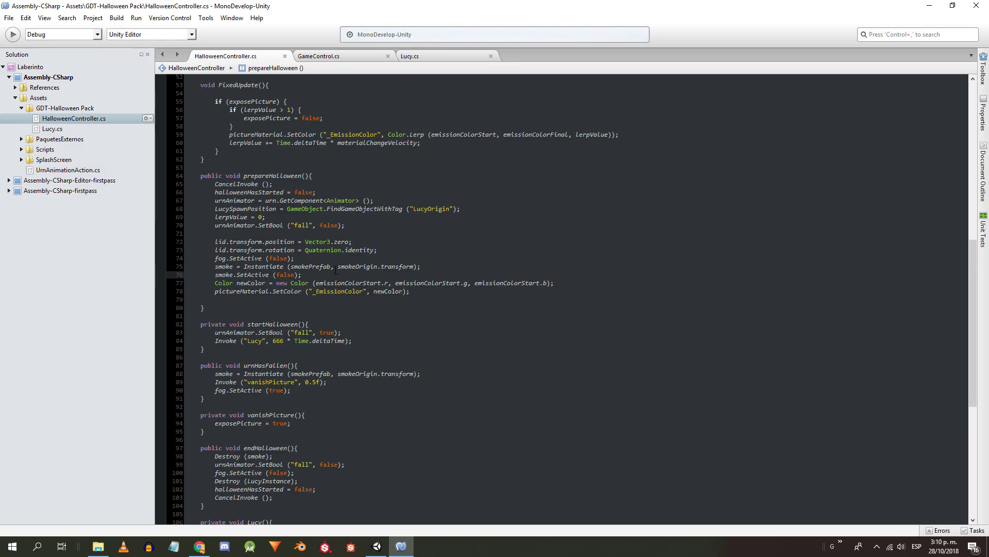
scroll(378, 270, down, 4)
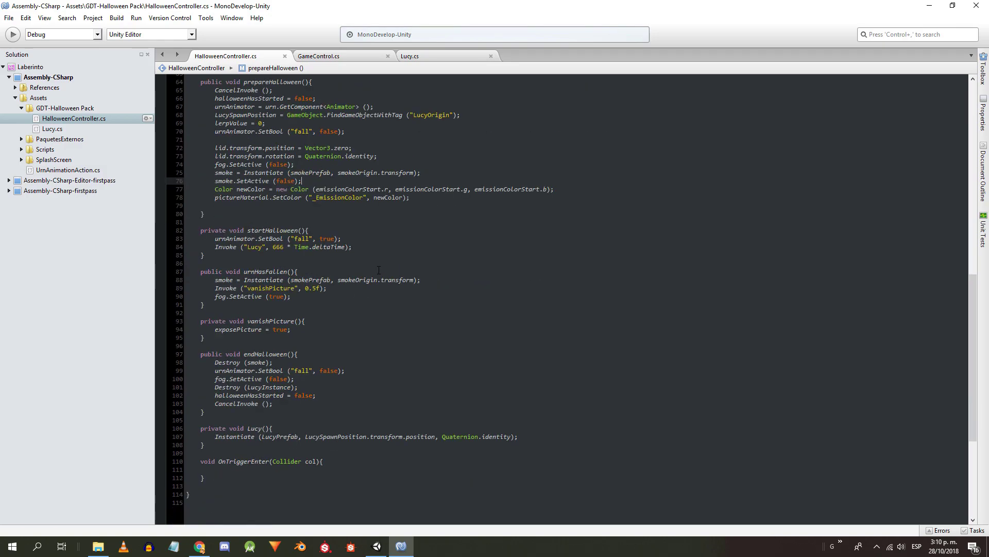
scroll(379, 270, down, 4)
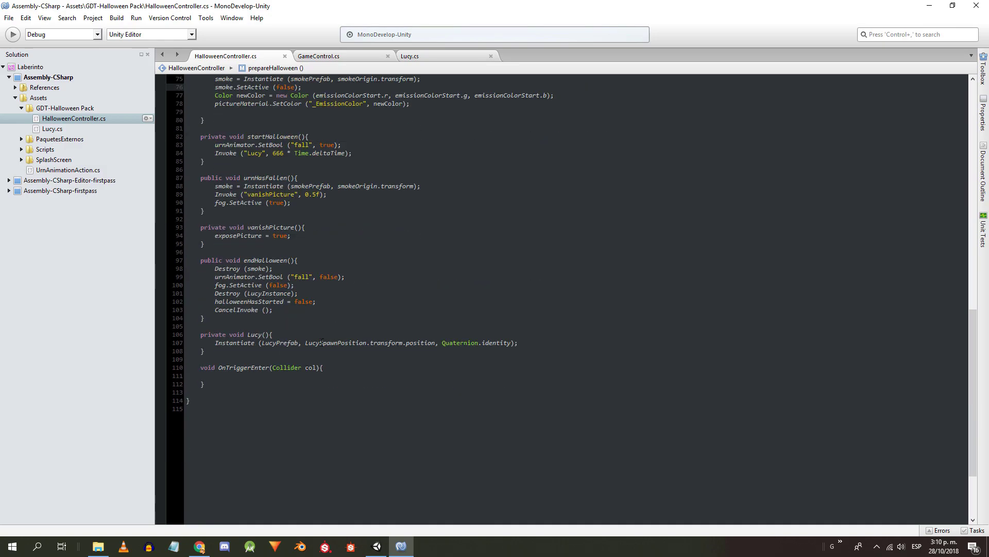
click(421, 375)
key(Return)
key(Return)
key(Up)
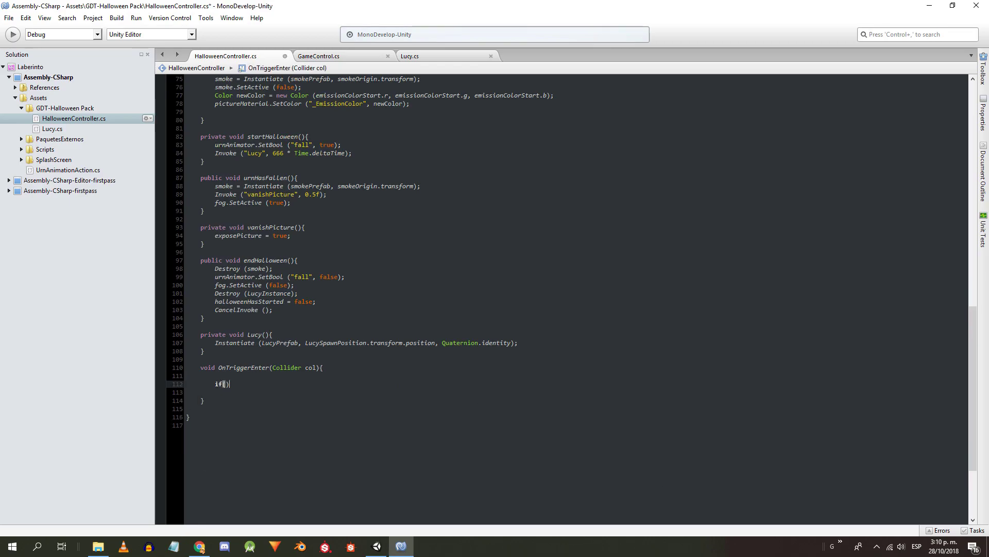
text(if(col.tag.Equals("Player)
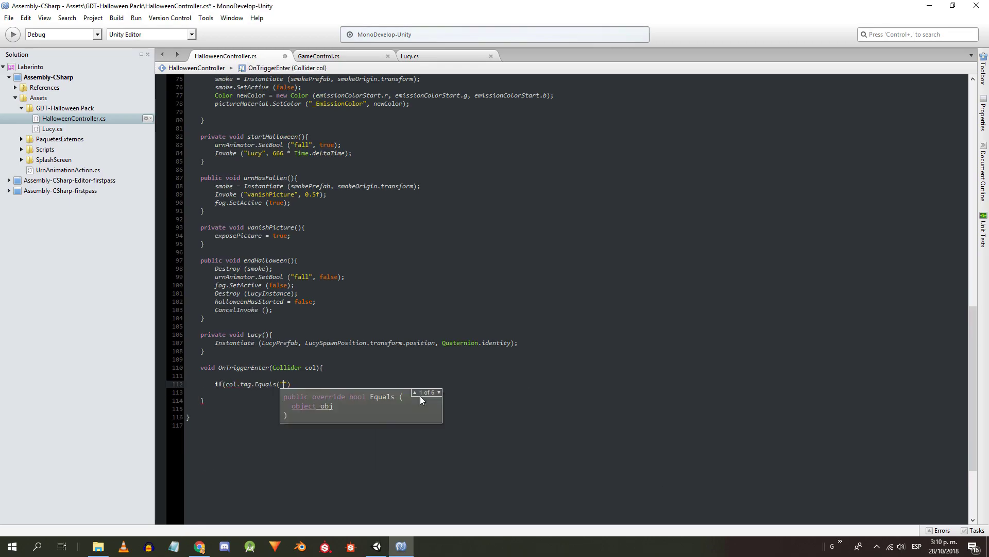
text(")))
key(Return)
key(Return)
text(})
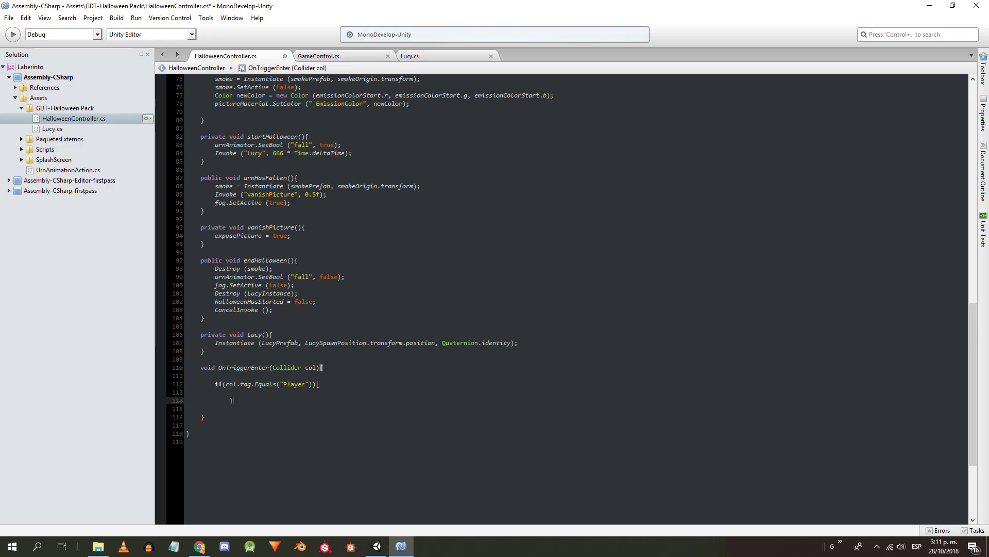
- Inside the Player check, add an if (!halloweenHasStarted) block containing Invoke ("startHalloween", 2f);
key(Up)
key(BackSpace)
key(Return)
text(if (!halloweenHasStarted)
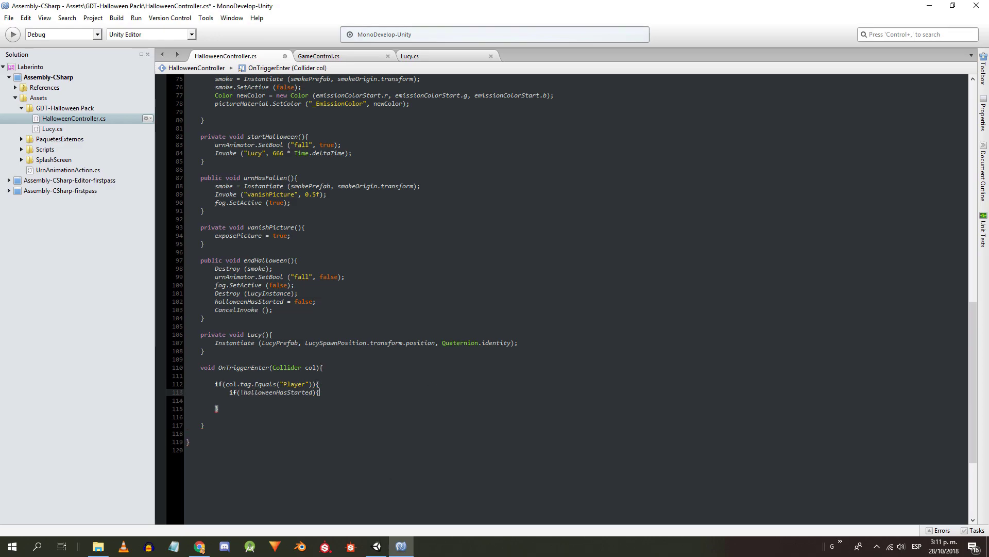
text() {)
key(Return)
text(Invoke ()
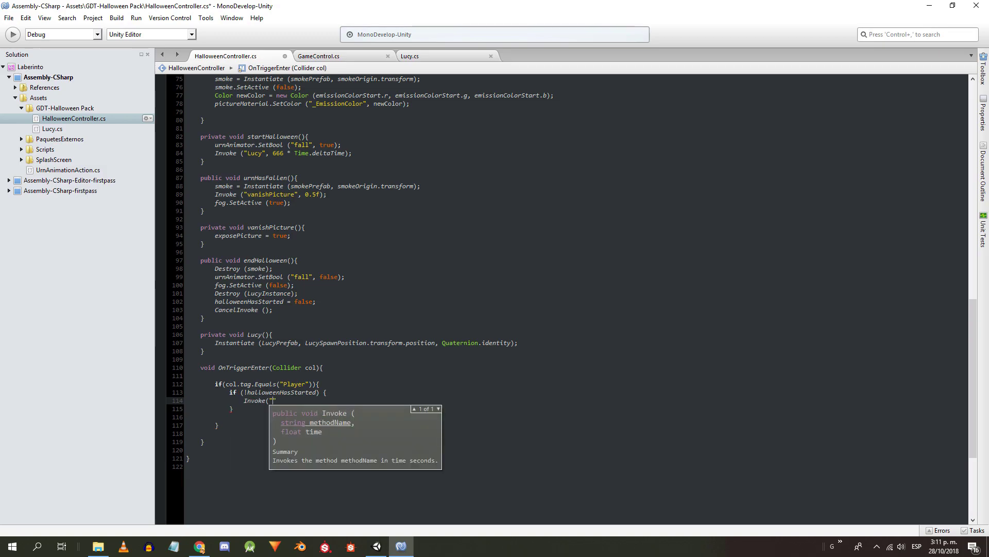
text("startHalloween", )
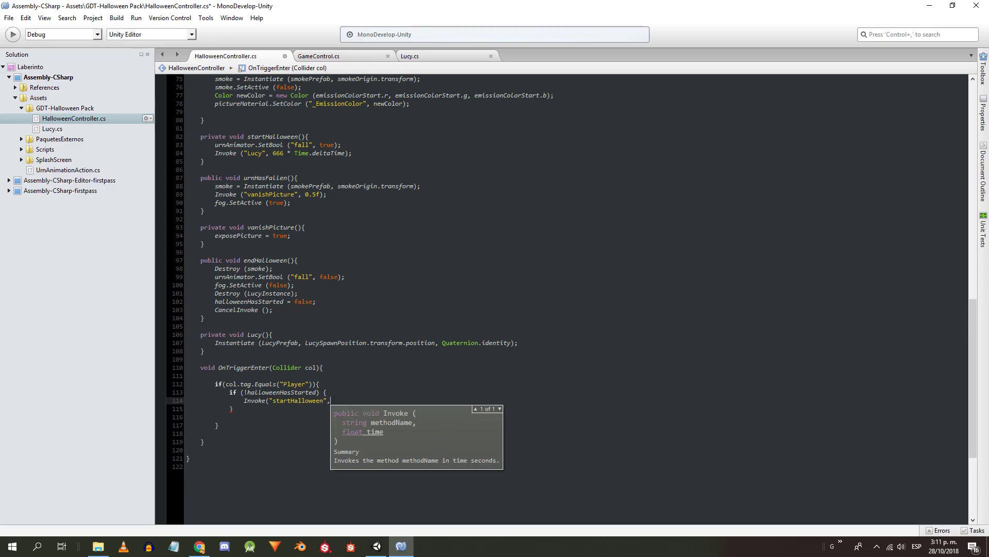
text(2f);)
- Add halloweenHasStarted = true; after the startHalloween Invoke and save the script
key(Return)
text(halloweenHasStarted = true;)
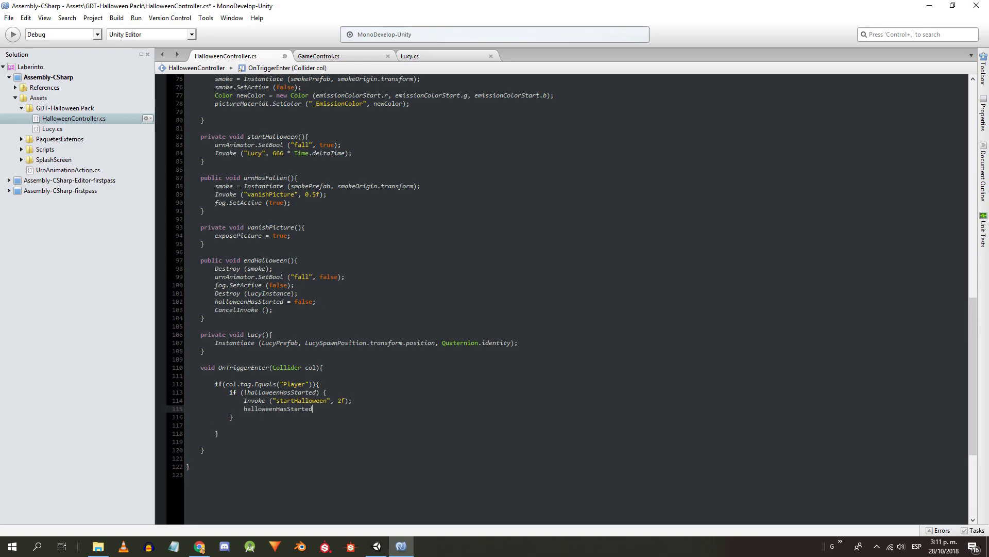
key(ctrl+s)
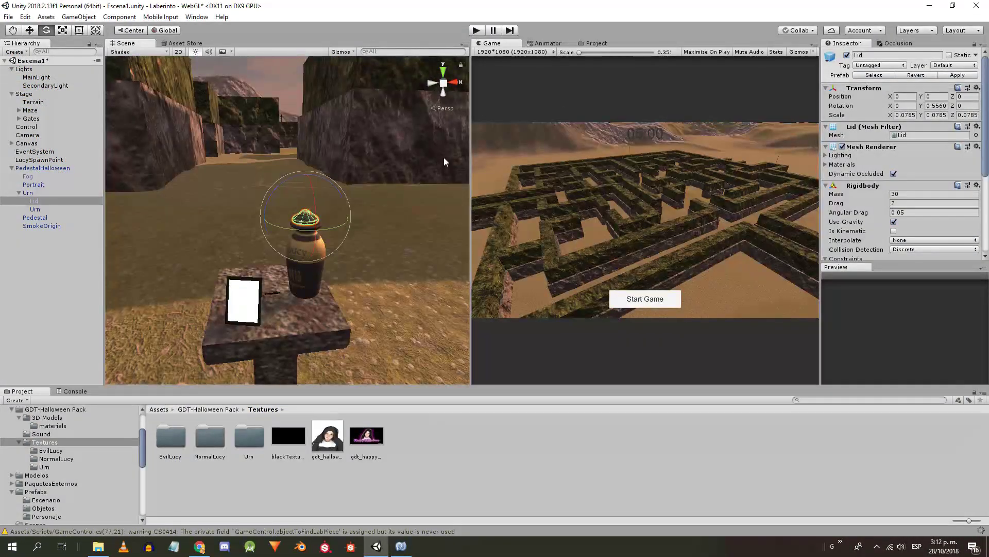
- Switch to Unity, play-test the scene by starting the maze game, and stop play mode
alt+drag(448, 156, 255, 184)
right_drag(255, 184, 679, 299)
click(477, 30)
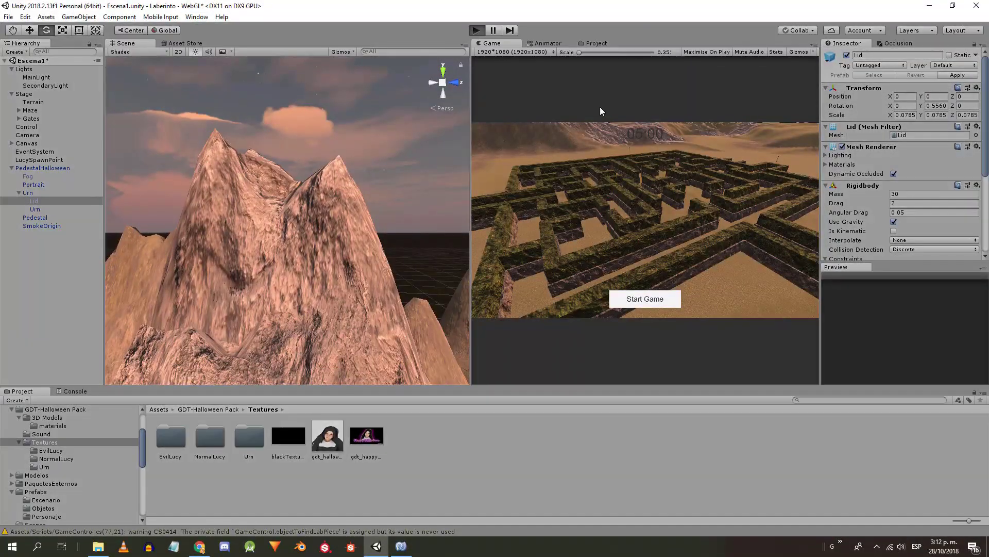
click(655, 299)
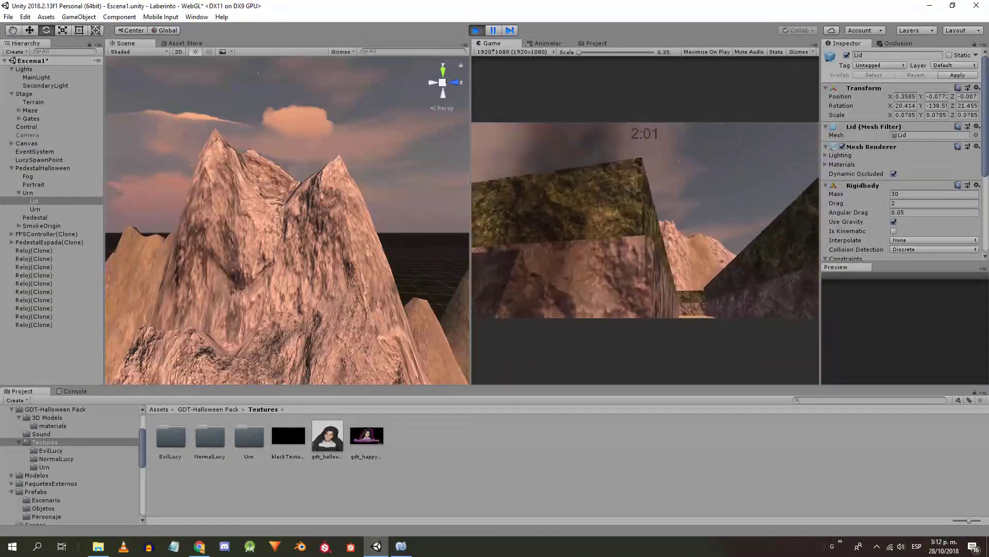
key(super)
click(273, 154)
click(474, 33)
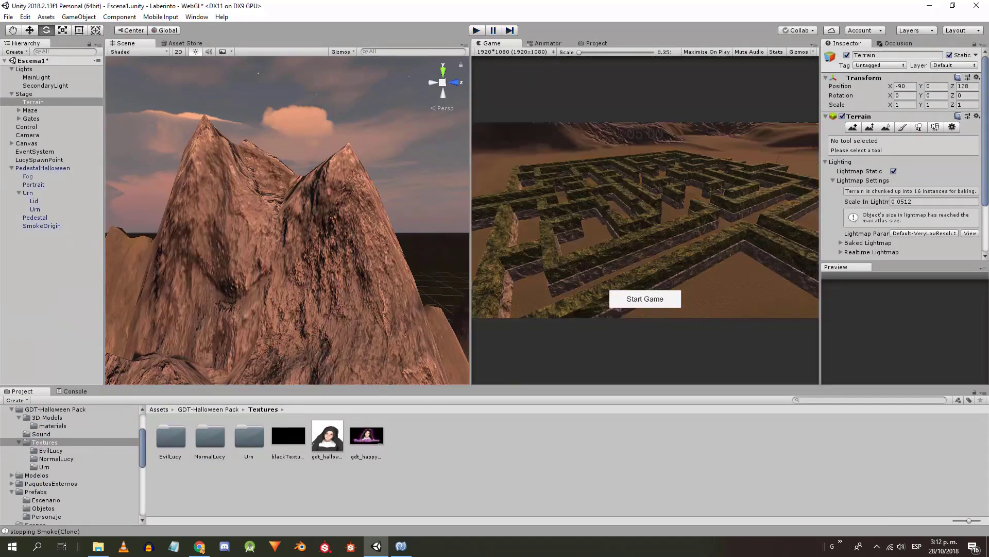
- Switch to MonoDevelop and make prepareHalloween() reset the lid's transform.localPosition to Vector3.zero instead of its world position
key(alt+Tab)
scroll(280, 252, down, 10)
click(233, 242)
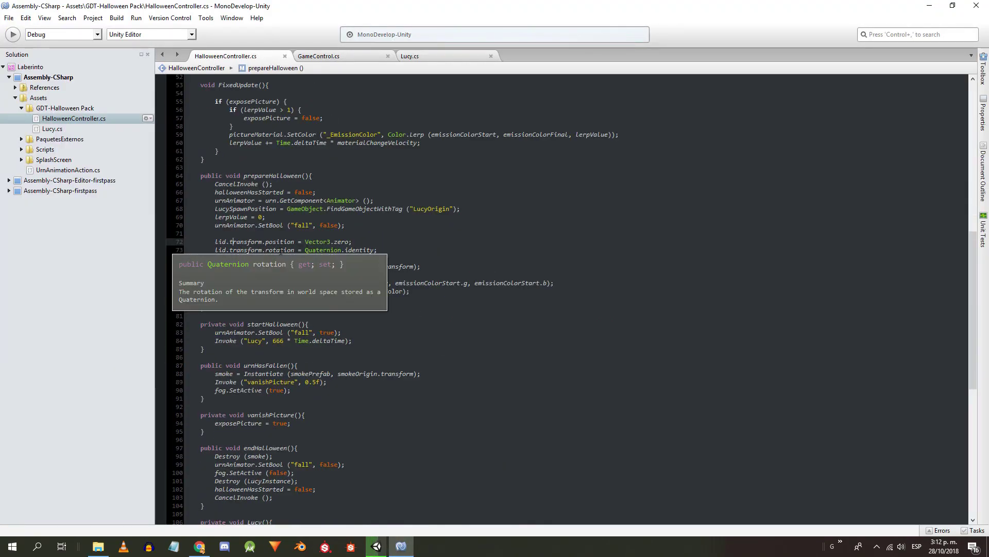
click(281, 251)
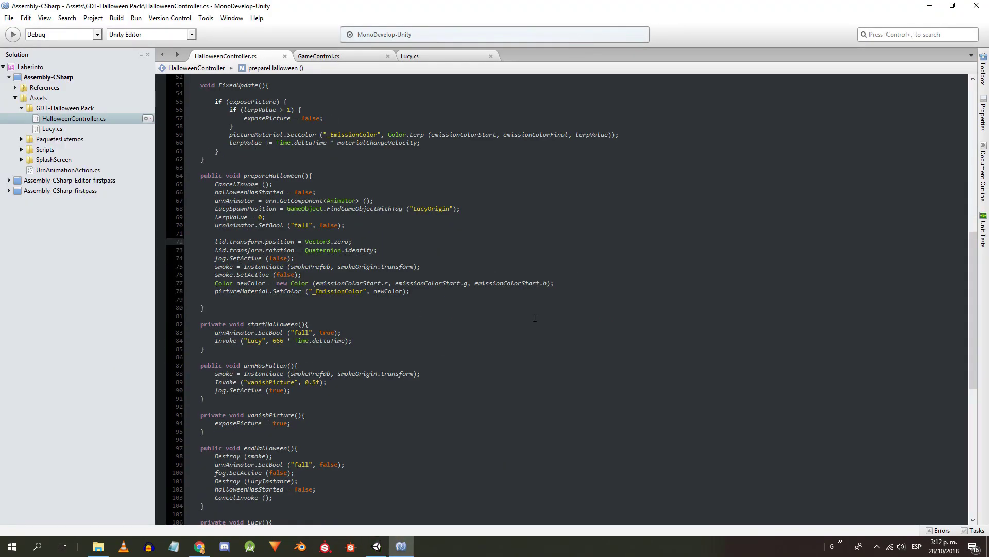
text(l)
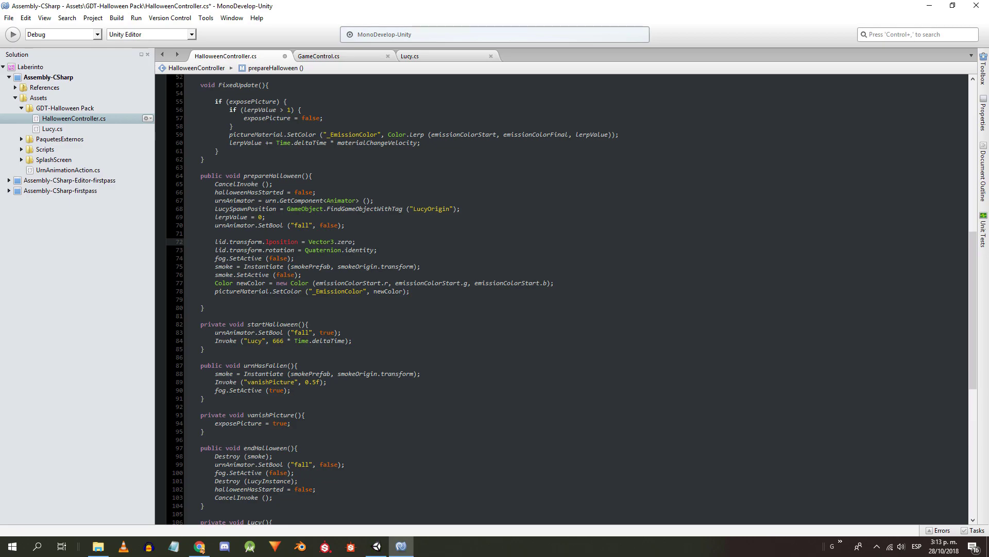
key(BackSpace)
key(BackSpace)
text(.localPosition)
- Change the lid's rotation reset to transform.localRotation = Quaternion.identity and save HalloweenController.cs
key(Down)
key(ctrl+Left)
key(ctrl+Left)
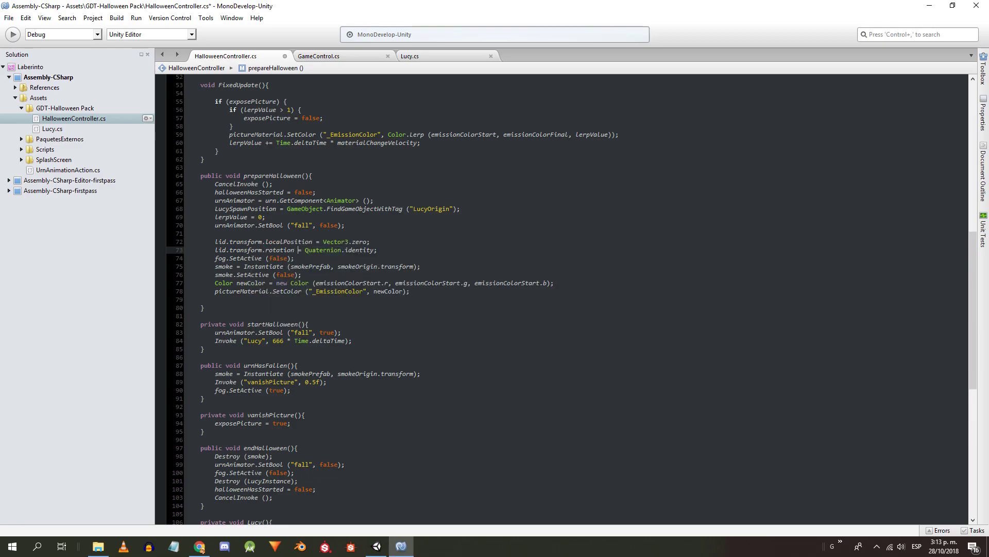
text(.localRotation)
key(Return)
key(ctrl+s)
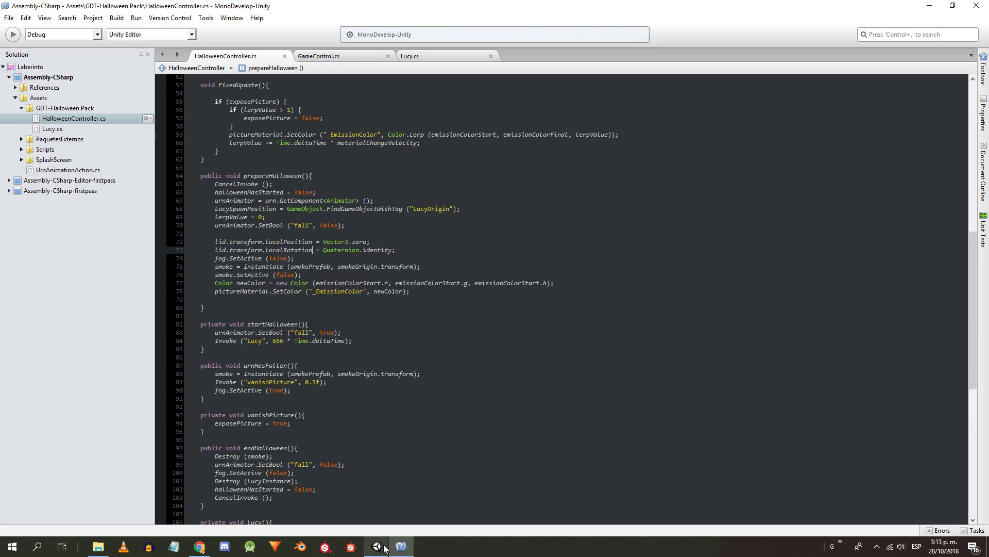
- Switch to Unity, run the scene briefly in play mode and stop it
click(379, 545)
click(477, 31)
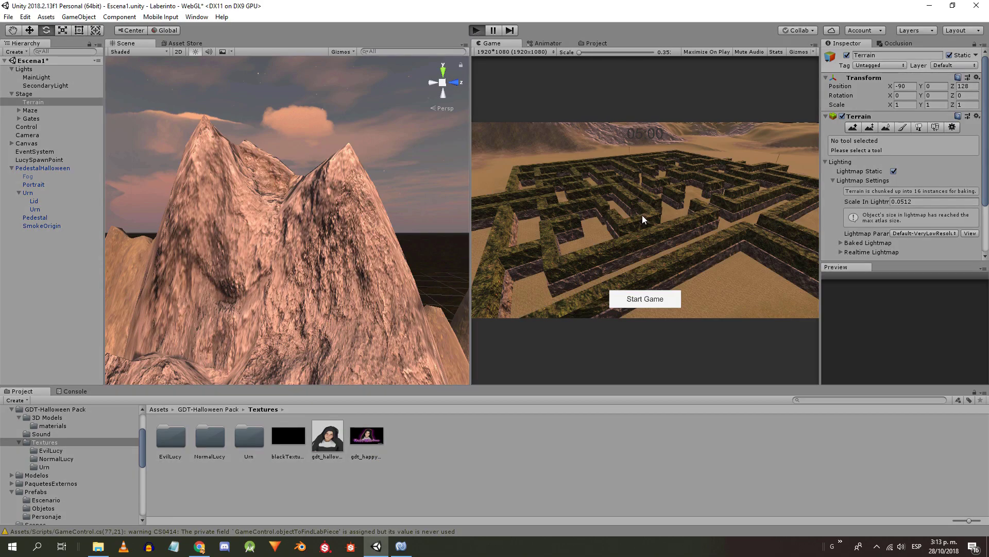
click(477, 30)
- Set the Emission Color Start of PedestalHalloween's Halloween Controller to the dark grey 494949
click(53, 426)
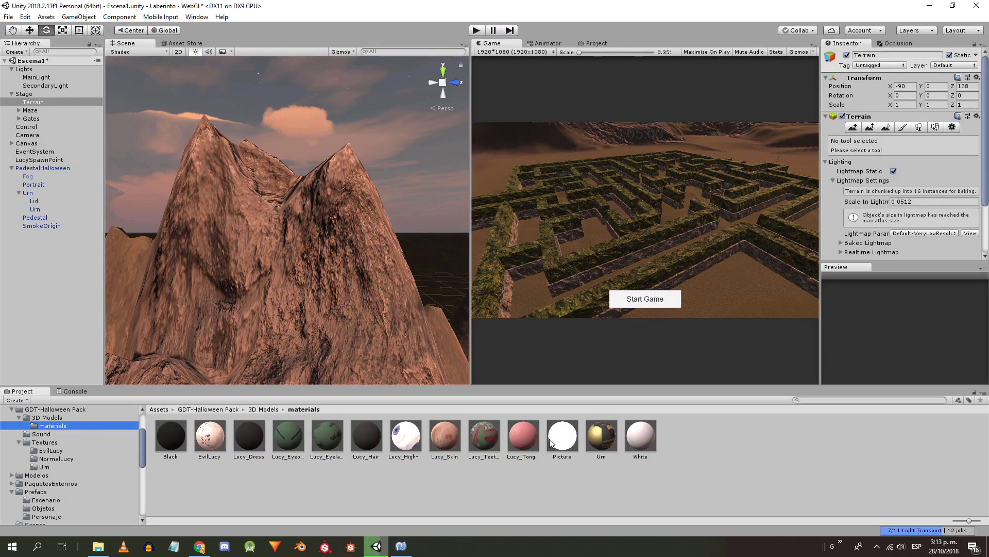
click(562, 436)
click(55, 409)
click(41, 168)
click(891, 221)
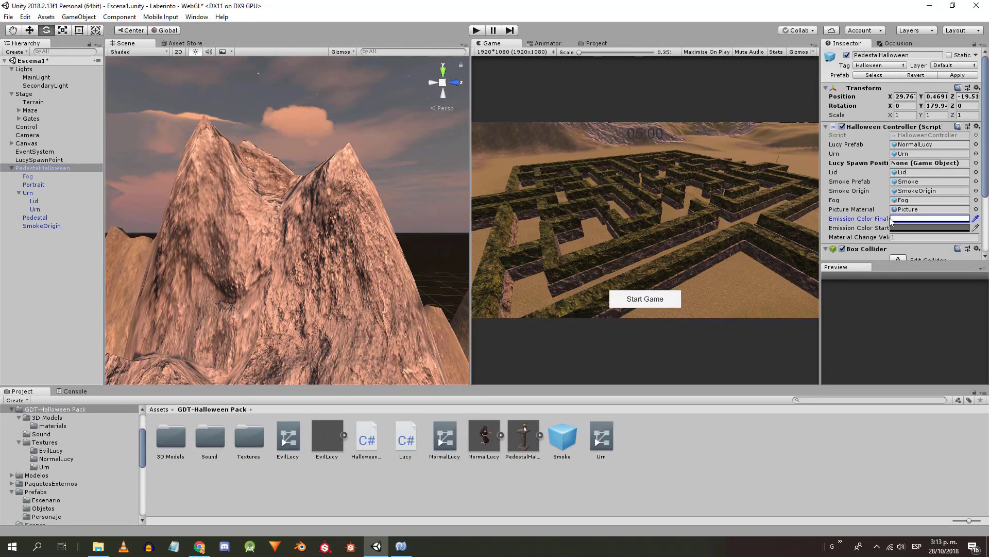
click(924, 228)
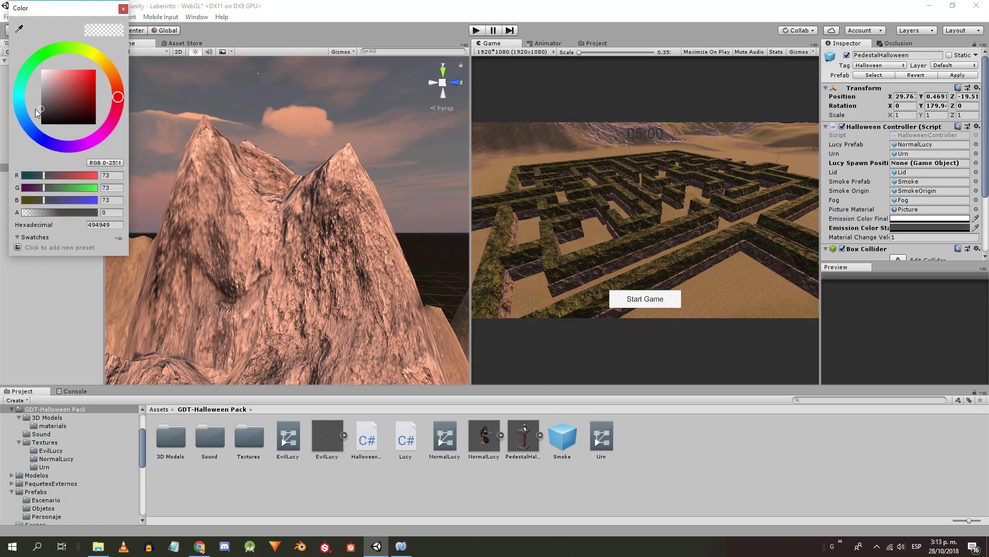
click(123, 8)
- Frame the Portrait object in the Scene view, enter play mode and start the maze game
click(37, 218)
double_click(30, 185)
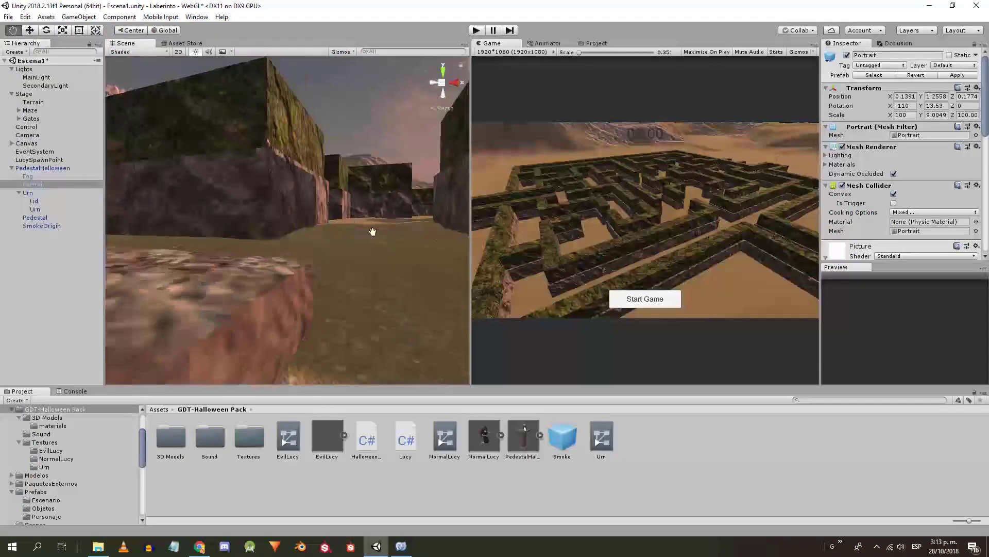
right_drag(371, 230, 333, 251)
alt+drag(332, 252, 355, 247)
key(ctrl+p)
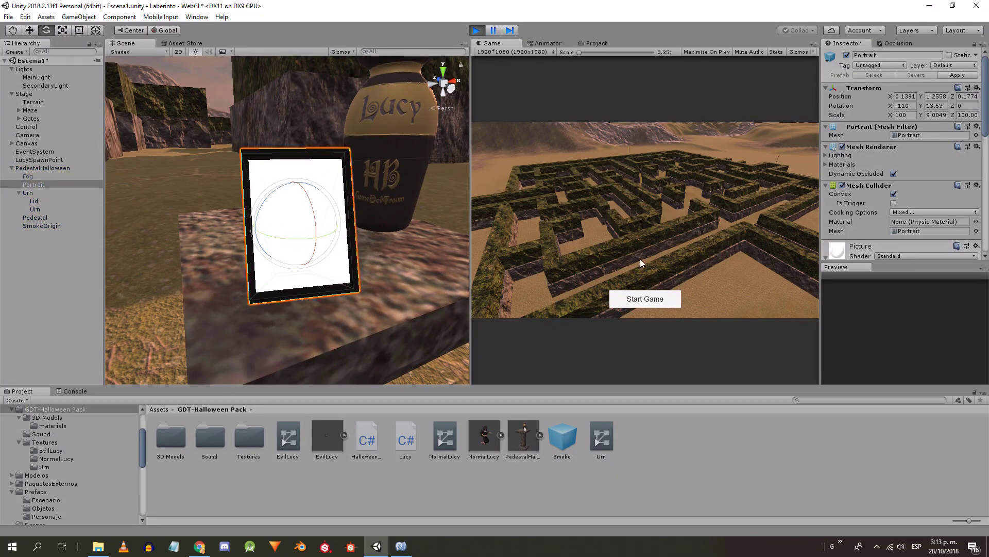
click(647, 303)
- Select the portrait and set the Smoothness of its Picture material to 1
click(413, 198)
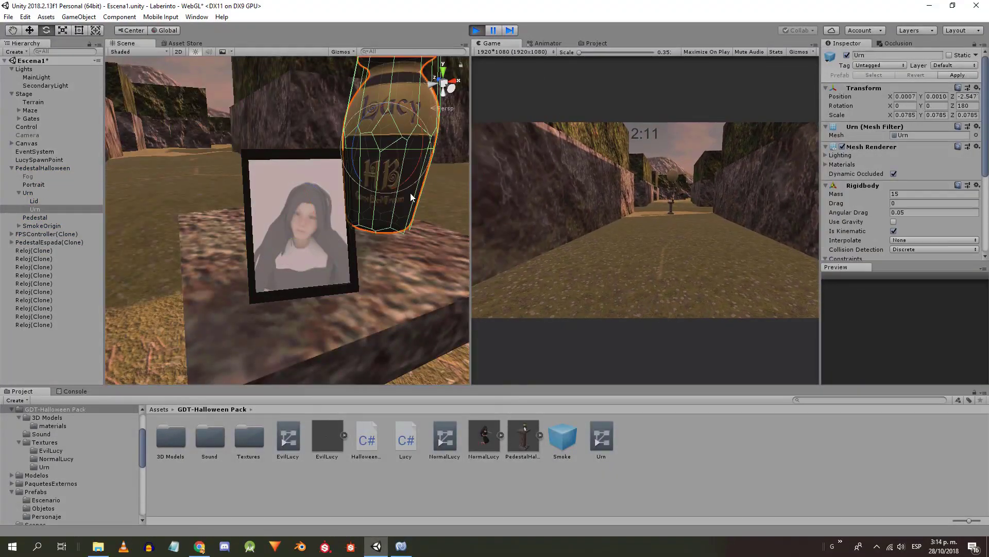
click(355, 218)
scroll(902, 206, down, 5)
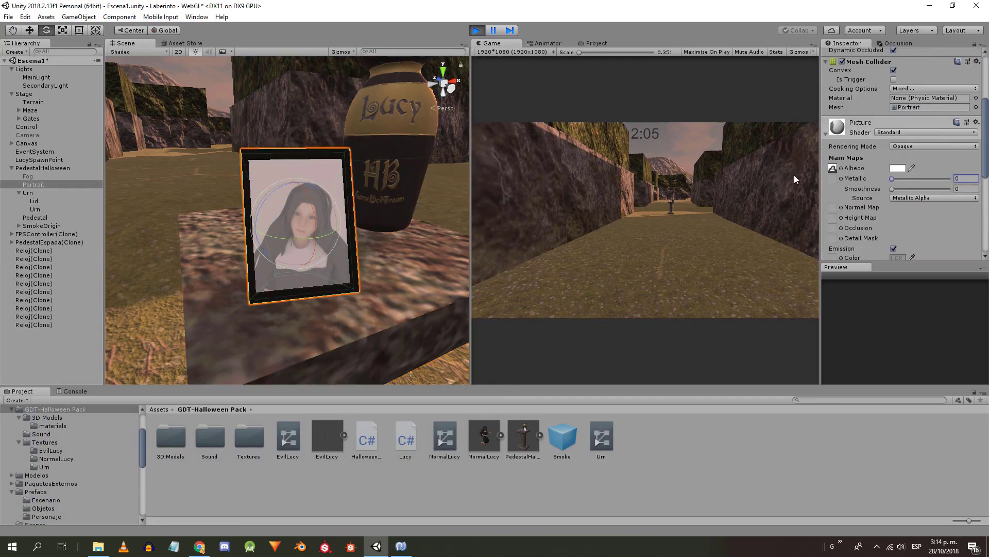
click(897, 168)
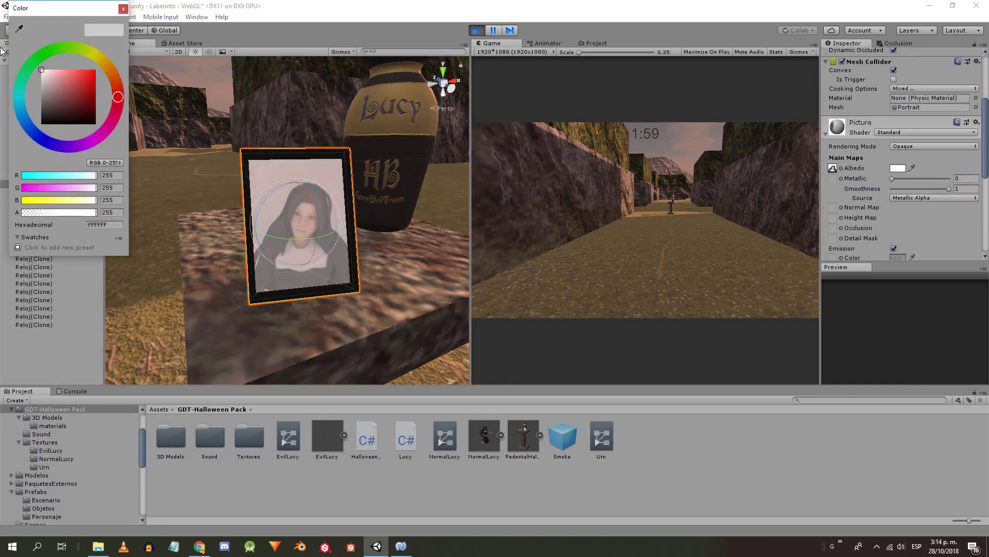
scroll(906, 185, down, 3)
- Adjust the Picture material's emission and albedo colours to lighter or darker greys, and set Metallic to 1
click(897, 165)
drag(42, 109, 23, 105)
click(897, 75)
drag(42, 71, 37, 96)
click(896, 165)
middle_drag(285, 182, 222, 222)
drag(893, 86, 959, 91)
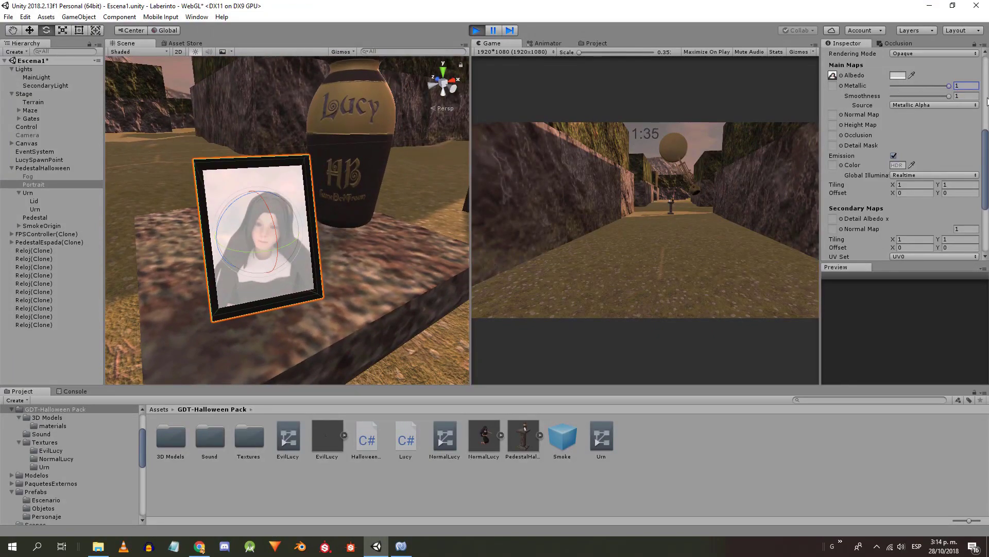
- Set the Picture material's emission colour to 939393 and copy its hexadecimal value
right_drag(309, 206, 283, 207)
click(897, 165)
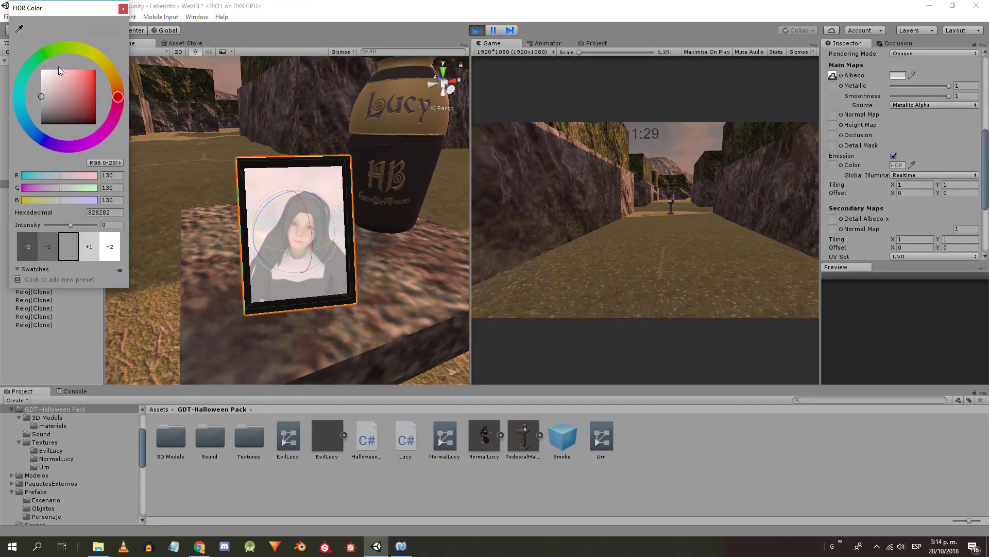
mouse_move(32, 93)
mouse_down()
mouse_move(29, 82)
mouse_move(23, 96)
mouse_up()
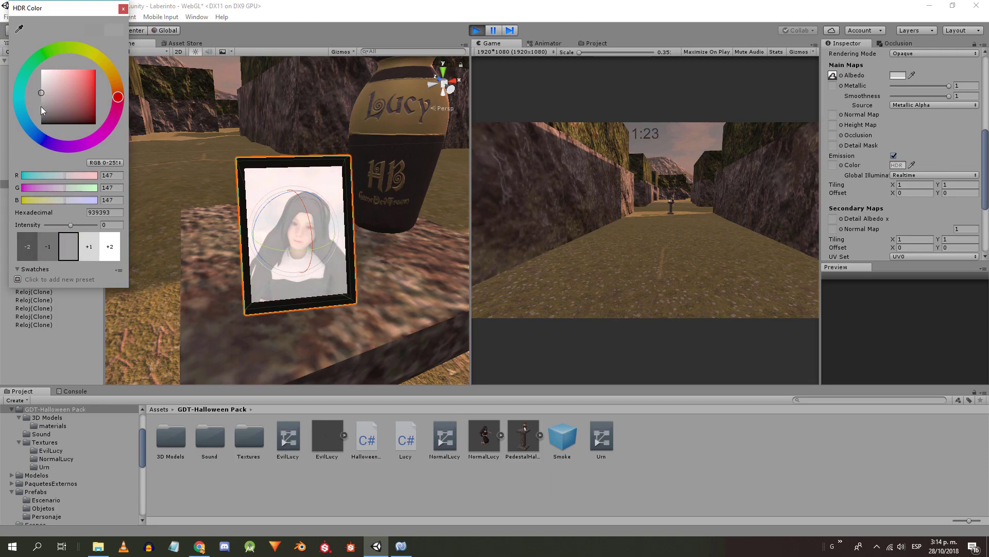
click(100, 214)
key(ctrl+c)
- Stop play mode and paste the copied 939393 as PedestalHalloween's Emission Color Start
click(477, 32)
click(32, 168)
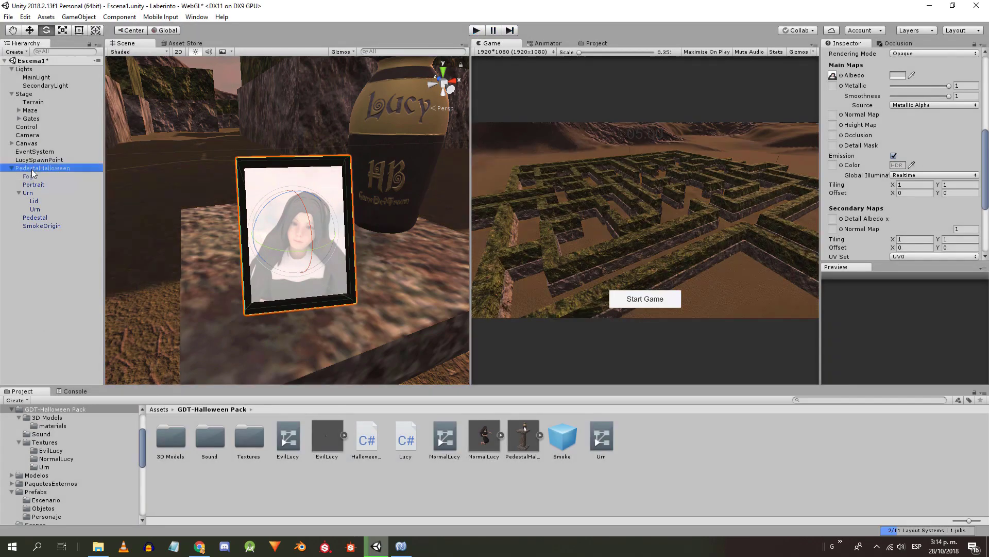
click(942, 141)
click(115, 225)
key(ctrl+v)
click(125, 9)
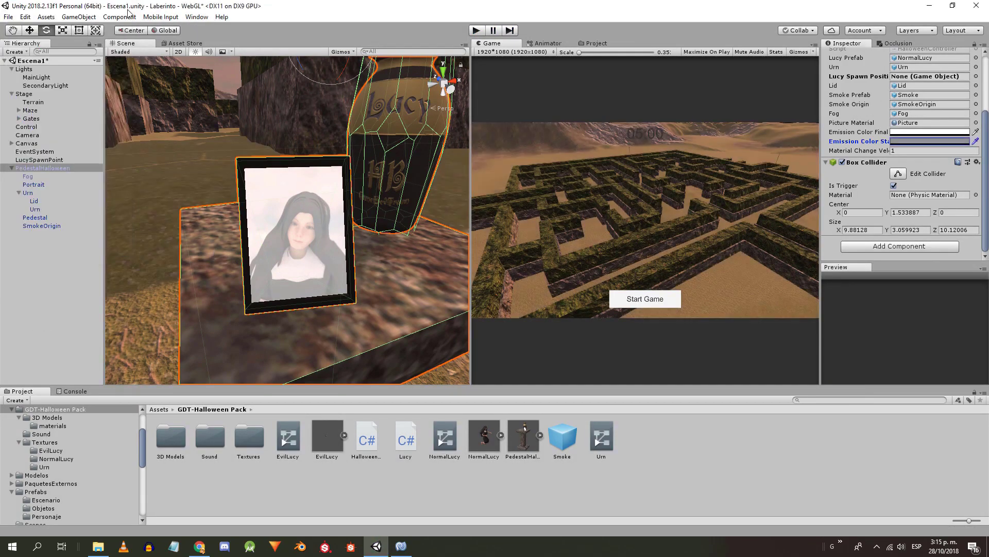
- Enter play mode, frame LucySpawnPoint in the Scene view and start the maze game to watch the Halloween sequence
scroll(330, 161, down, 4)
click(473, 29)
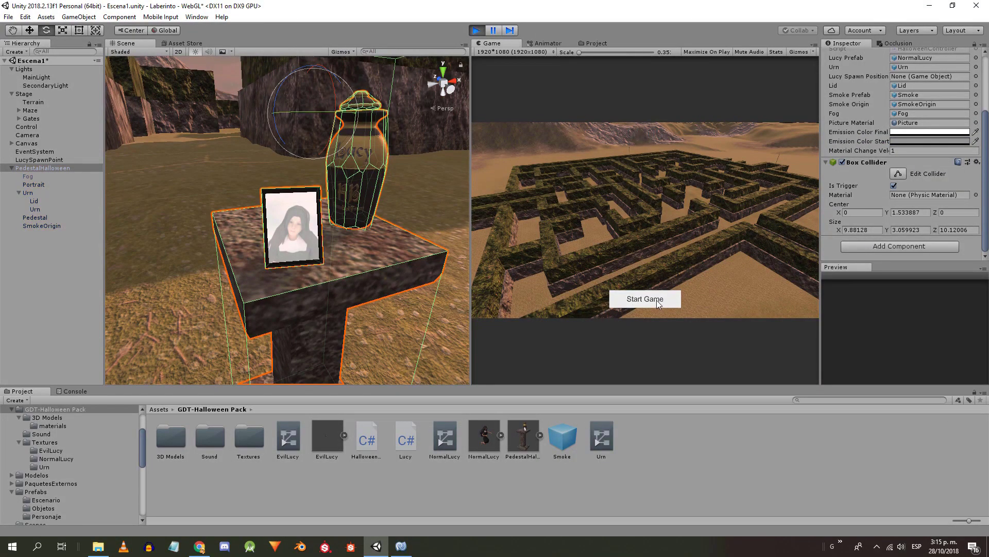
double_click(32, 160)
right_drag(459, 274, 258, 165)
middle_drag(257, 165, 220, 207)
right_drag(220, 208, 397, 214)
click(625, 294)
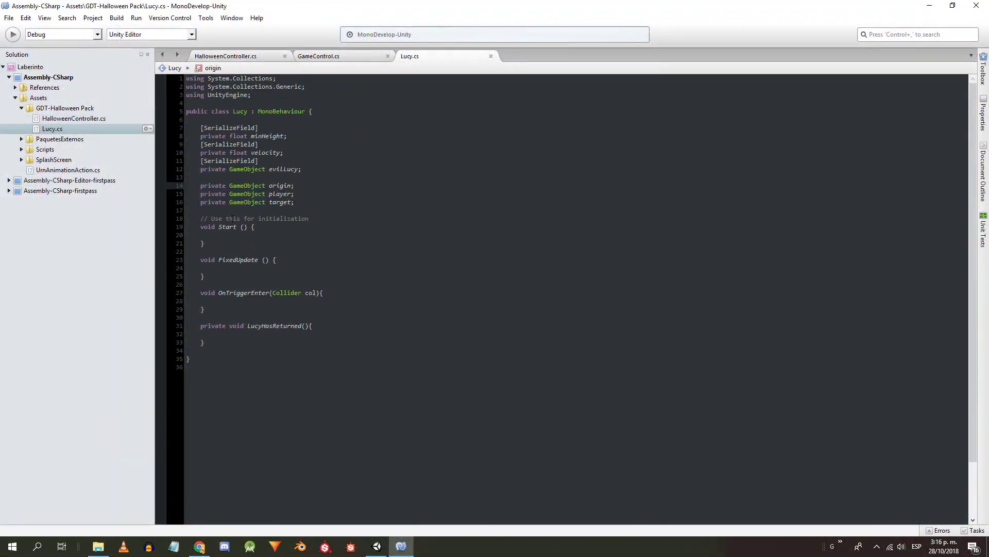
- In Start() of Lucy.cs, add origin = GameObject.FindGameObjectWithTag ("LucyOrigin");
click(233, 235)
text(origin = GameObject.FindGameObjectWithTag ()
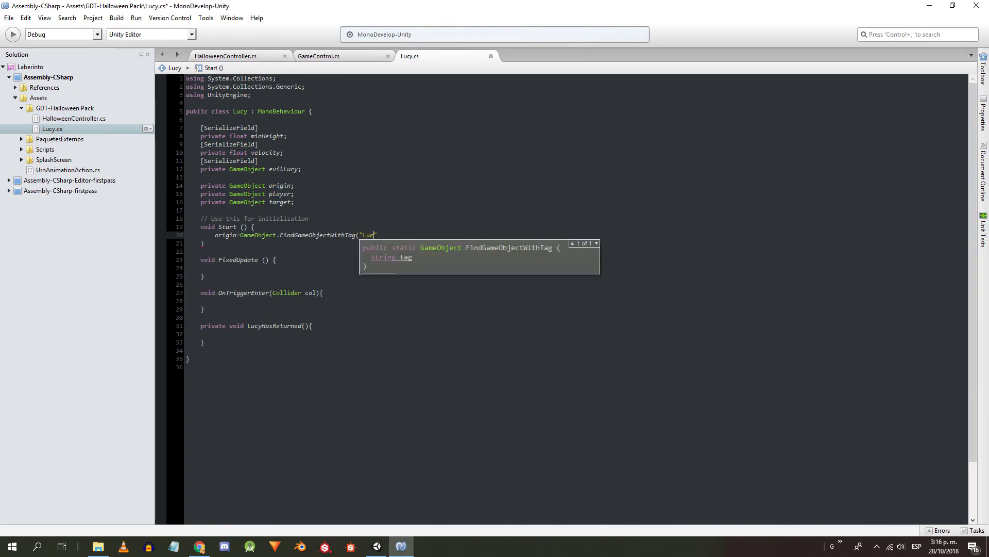
text("LucyOrigin");)
key(Return)
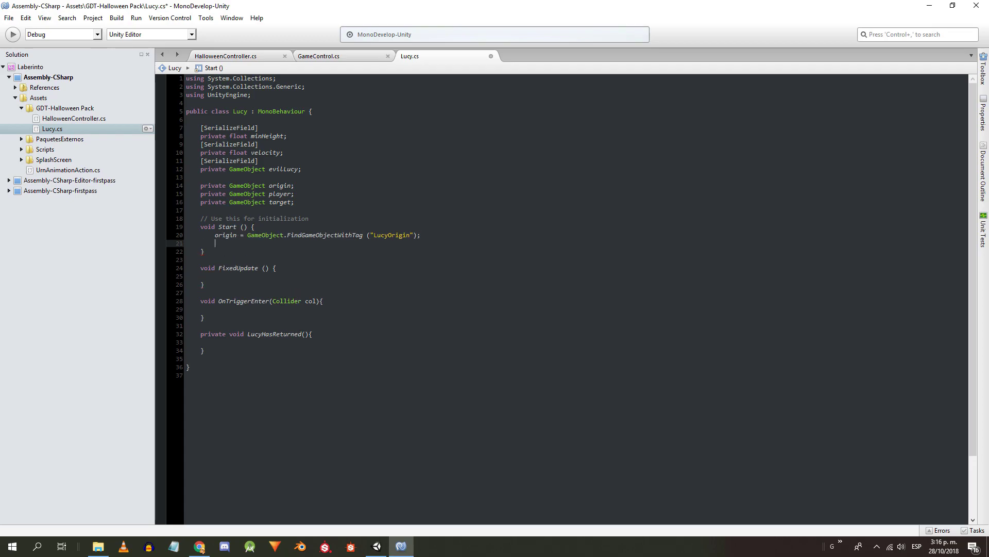
- Below it in Start(), add player = GameObject.FindGameObjectWithTag ("Player"); and target = player;, and save the script
text(player = GameObject.FindGameObjectWithTag )
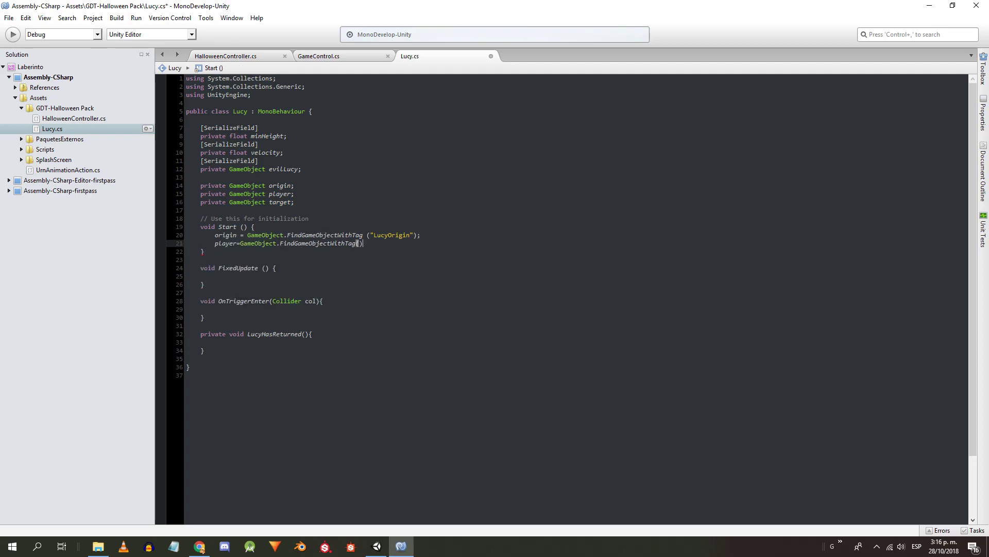
text(("Player");)
key(Return)
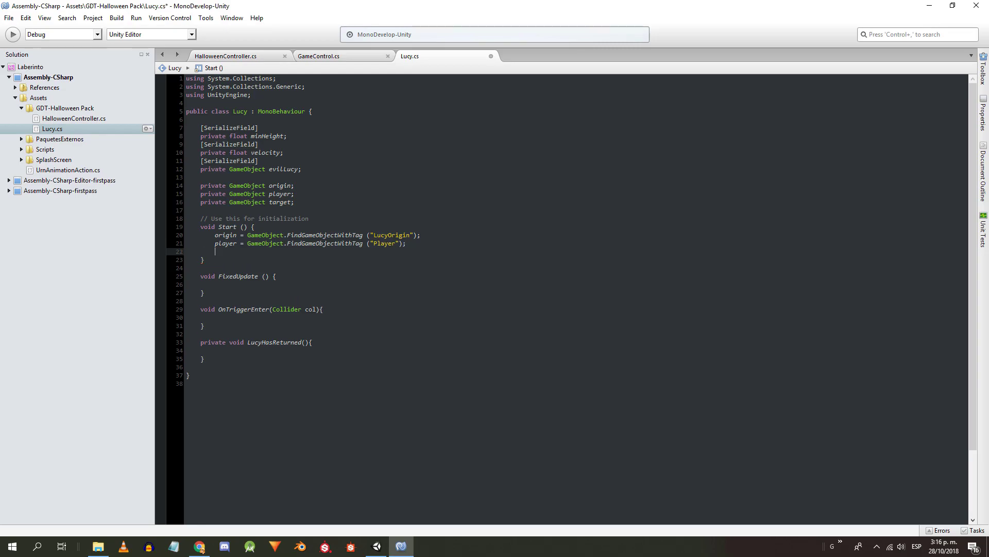
text(target = playe)
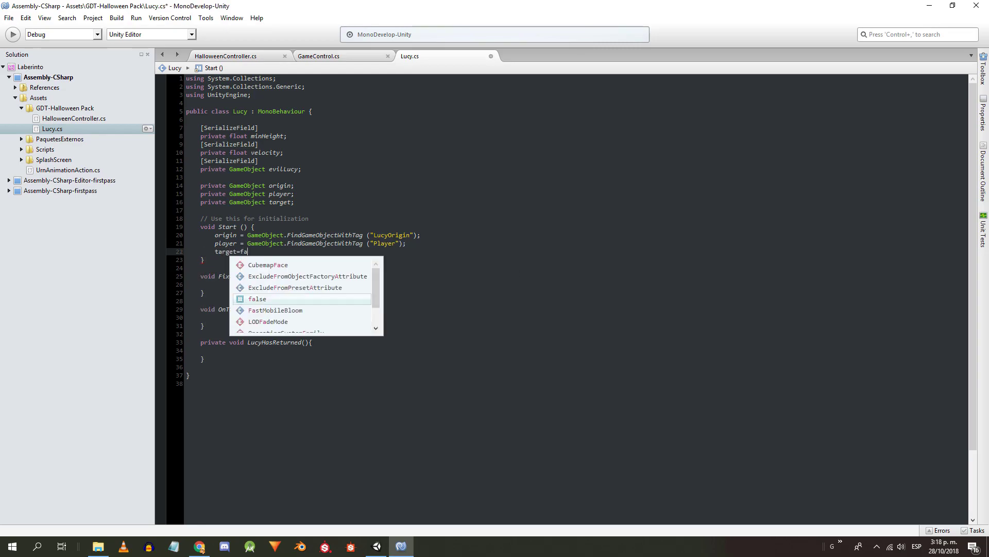
text(r;)
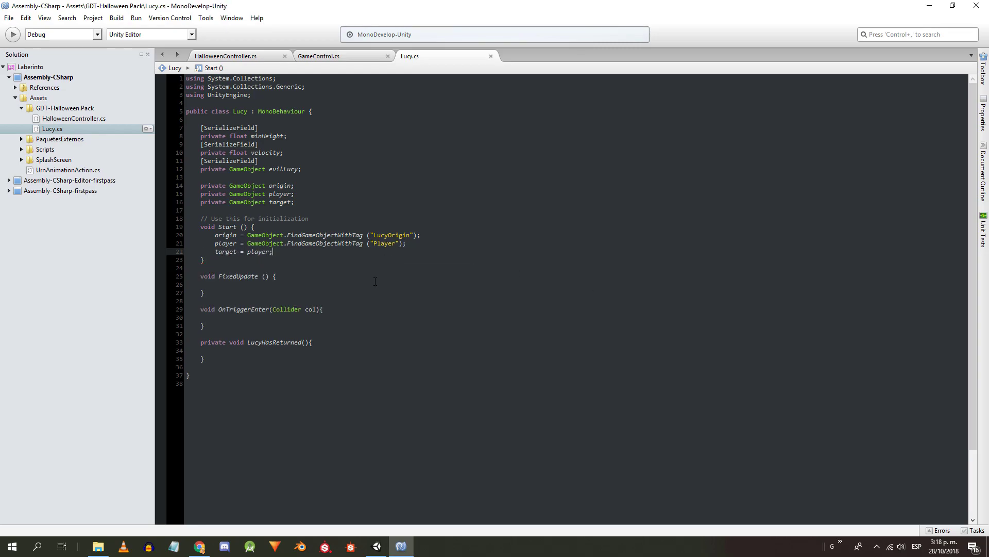
- In FixedUpdate(), declare Vector3 v = Vector3.Lerp (gameObject.transform.position, target.transform.position, Time.deltaTime * velocity);
scroll(375, 281, down, 1)
click(375, 238)
key(Return)
key(Return)
key(Up)
text(Vect)
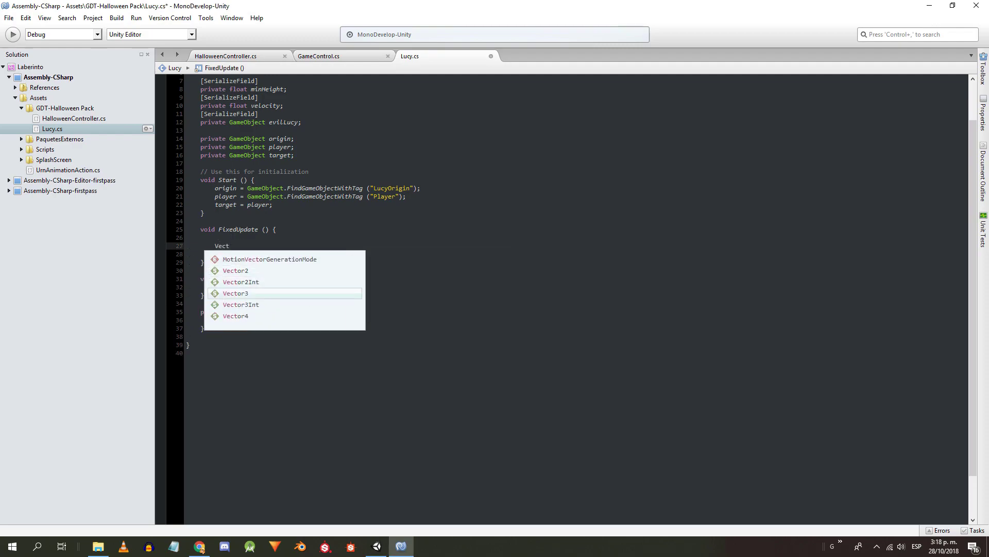
key(Return)
text(v=Vector3.Lerp)
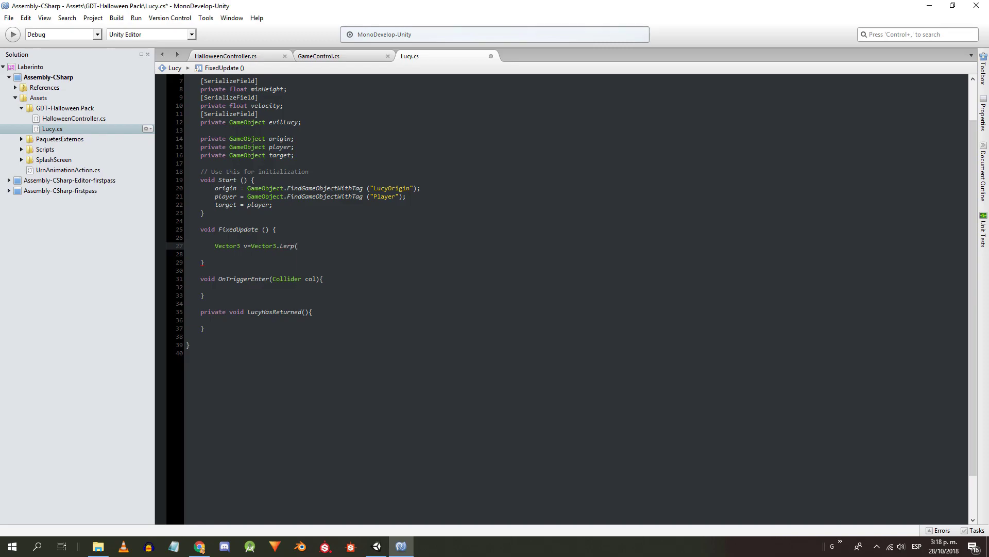
text((gameObject.transform.position)
text(,targe)
text(t.transform.position)
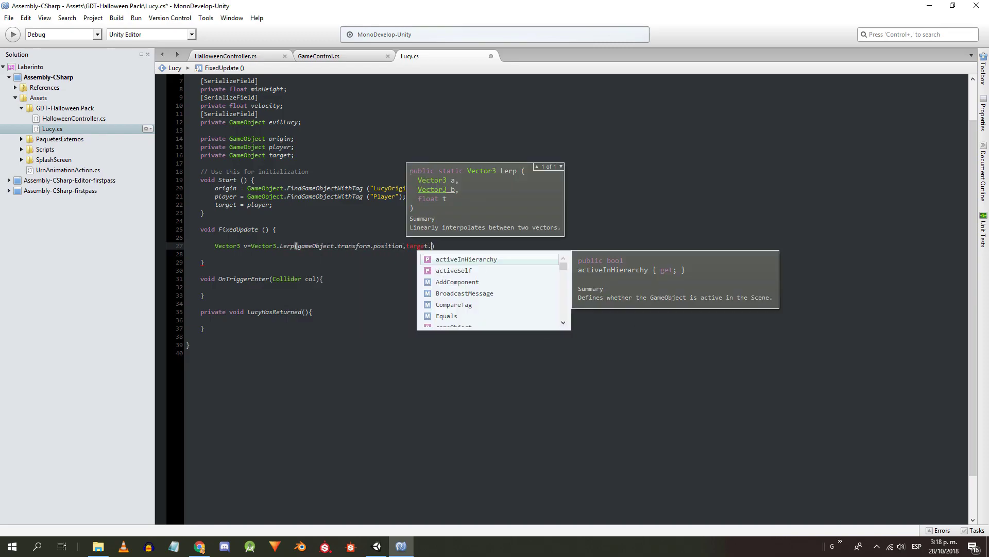
text(,Time.deltaTime*veloci)
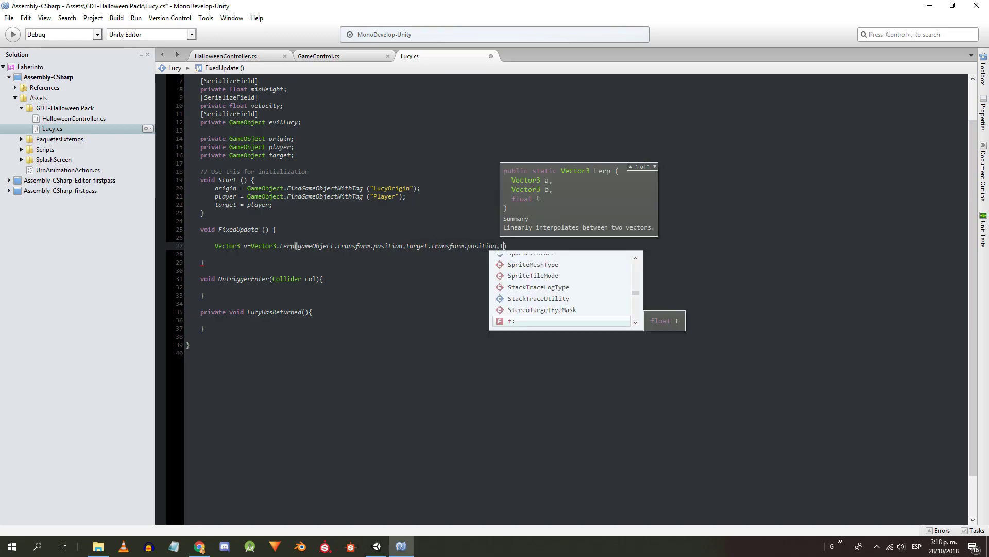
key(Return)
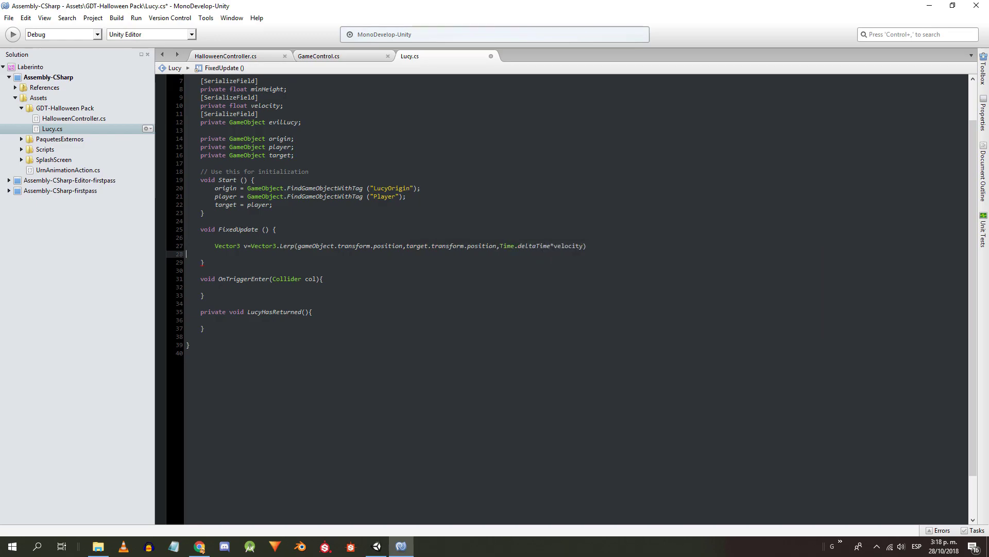
text(;)
- Below the Lerp line, add an empty if (v.y < minHeight) block
key(Return)
text(if(v.y:)
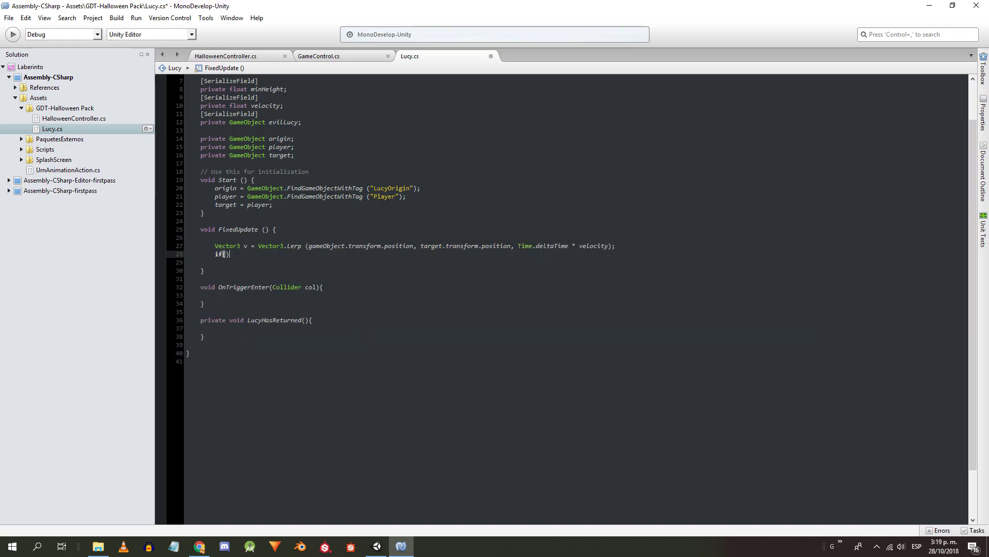
text(<minHeight))
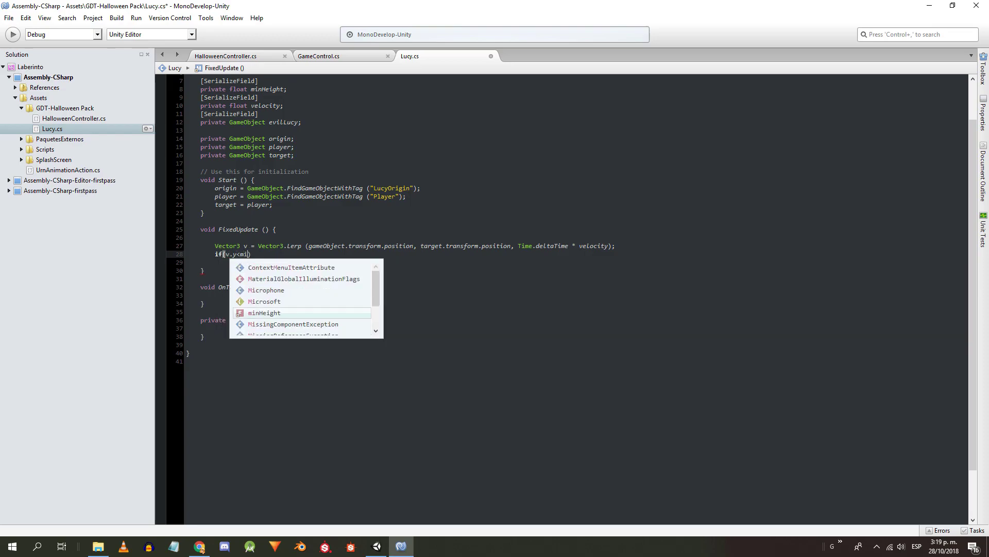
text({)
key(Return)
key(Return)
text(})
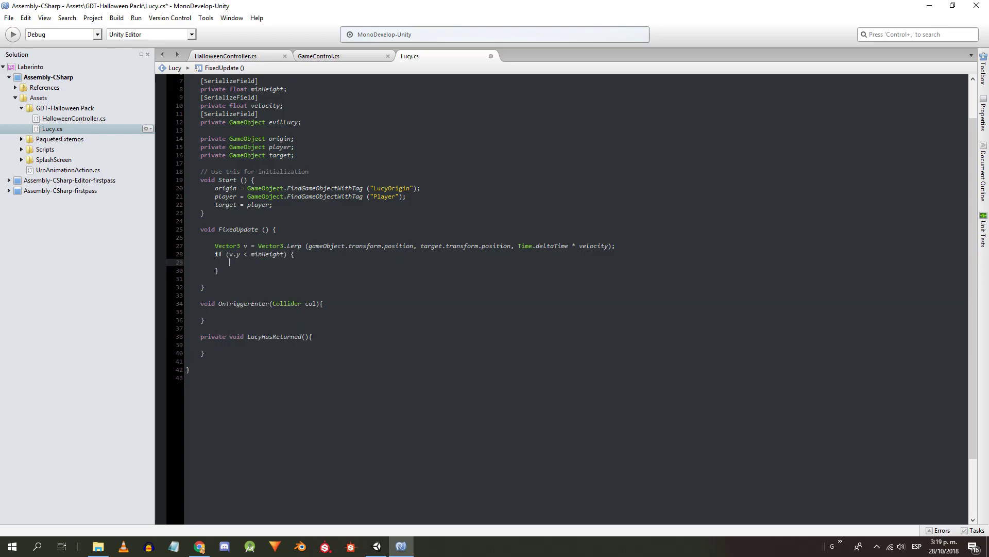
- Inside the if (v.y < minHeight) block, add v.y = minHeight;
text(v.y = minHeight;)
key(Down)
key(Return)
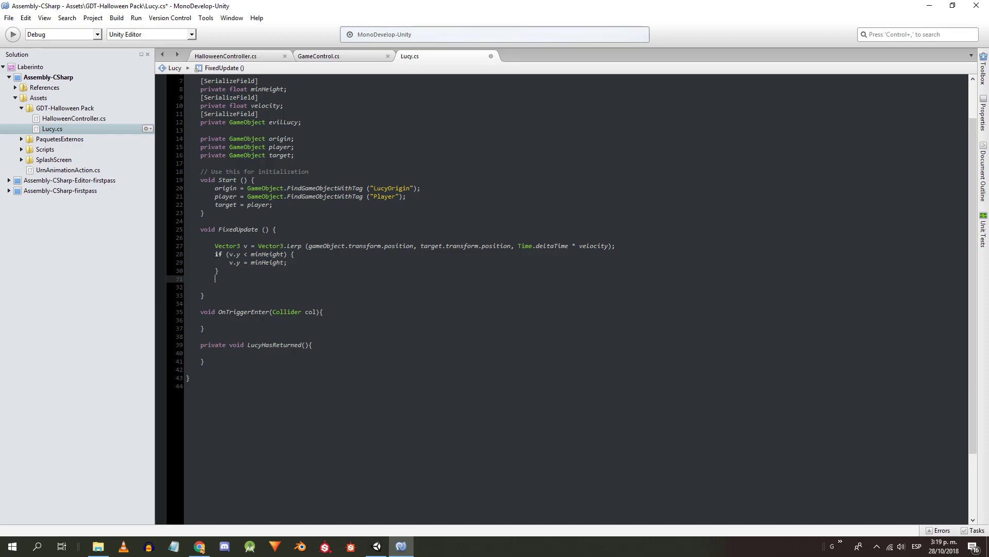
- Below the if block, add gameObject.transform.position = v; and gameObject.transform.LookAt (player.transform);, and save the script
text(gameObject.transform.position=)
key(Return)
text(gameObject)
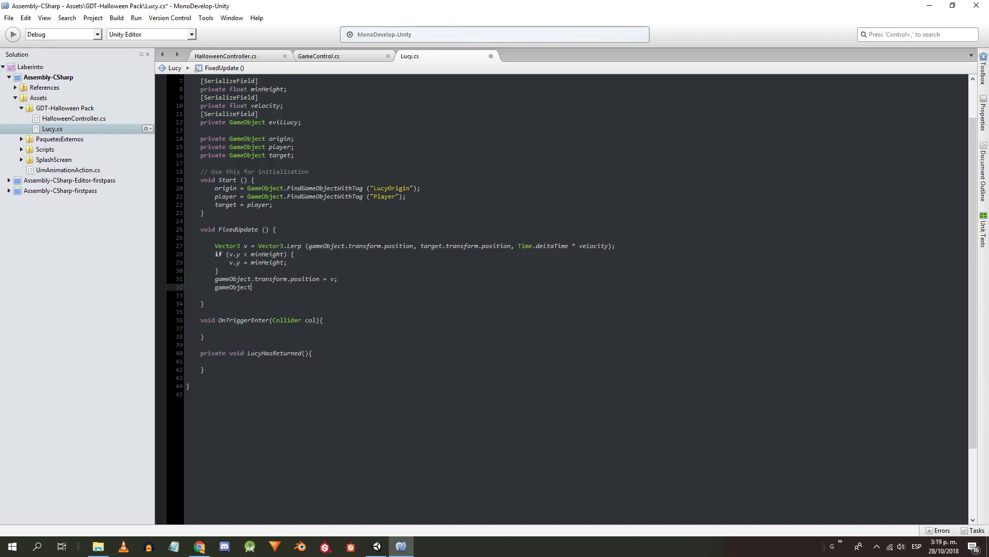
text(.transform.LookAt()player.transform);)
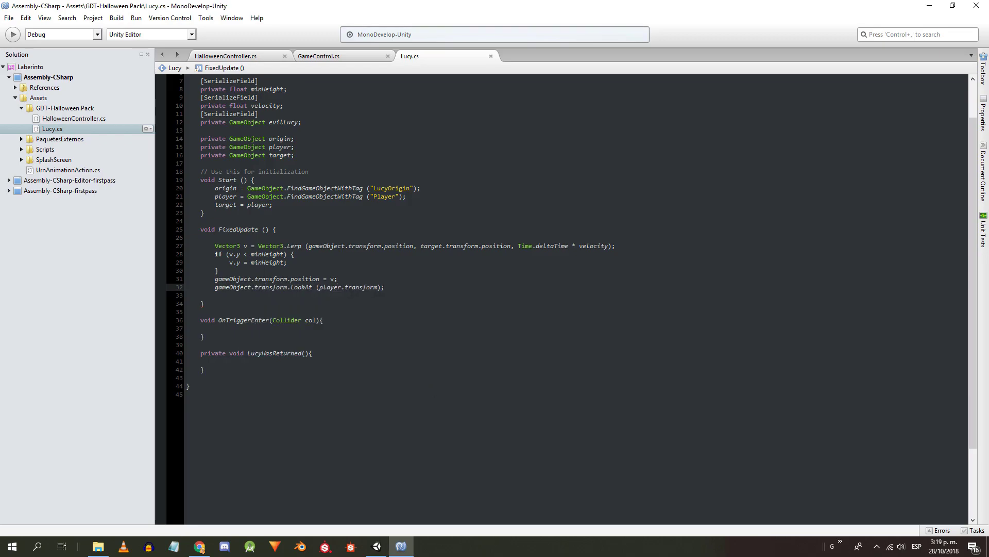
- Switch to Unity, run the maze game to test Lucy's movement toward the player, and stop play mode
key(alt+Tab)
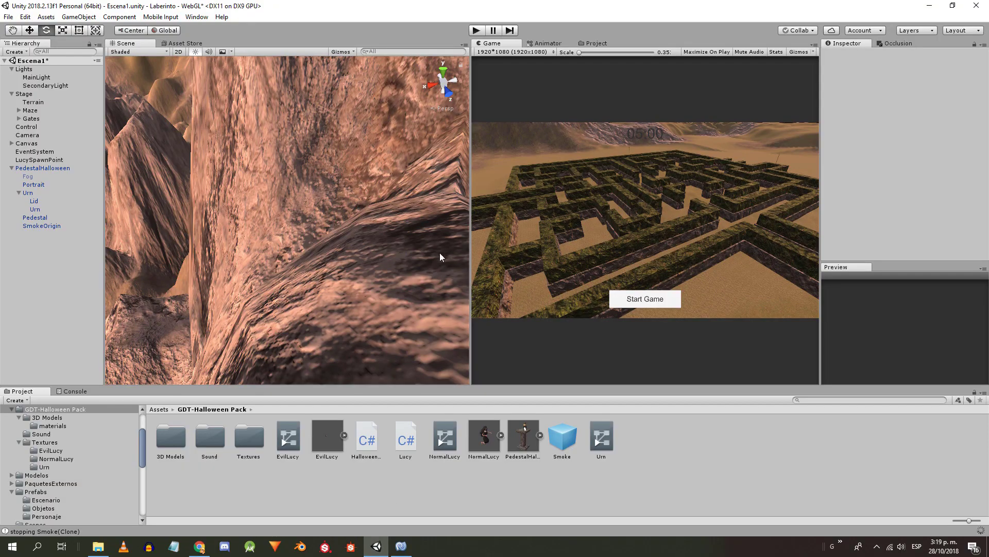
click(319, 196)
right_drag(319, 196, 988, 222)
click(476, 30)
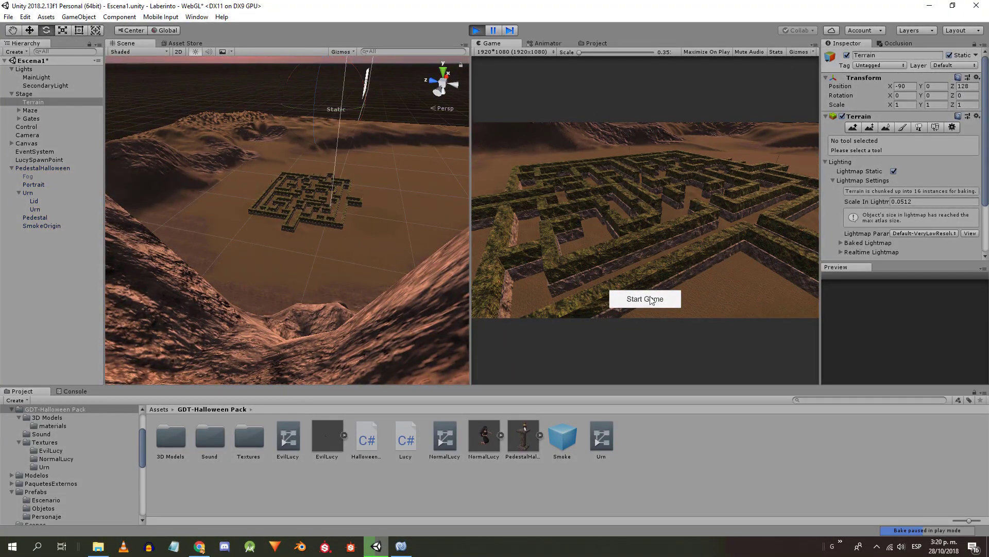
click(642, 302)
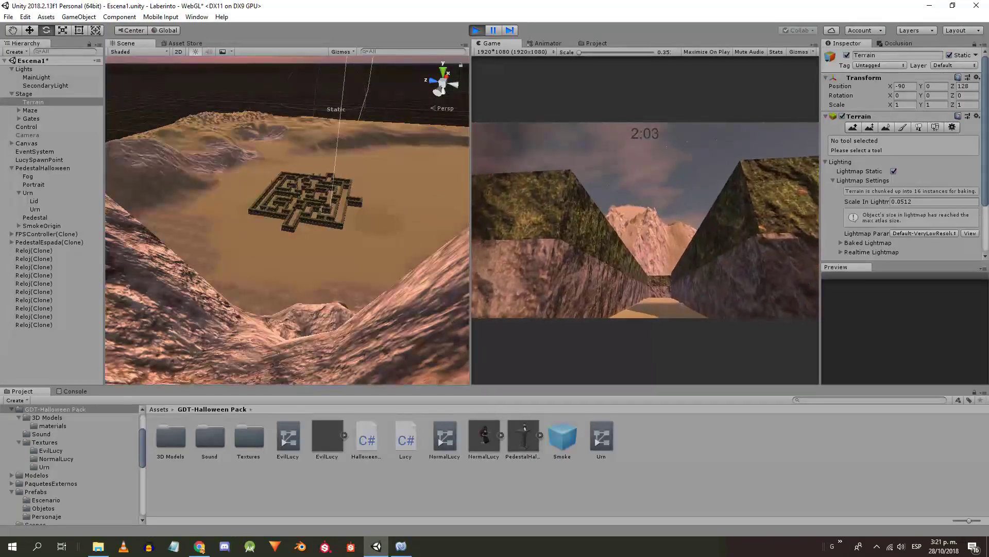
key(w)
key(s)
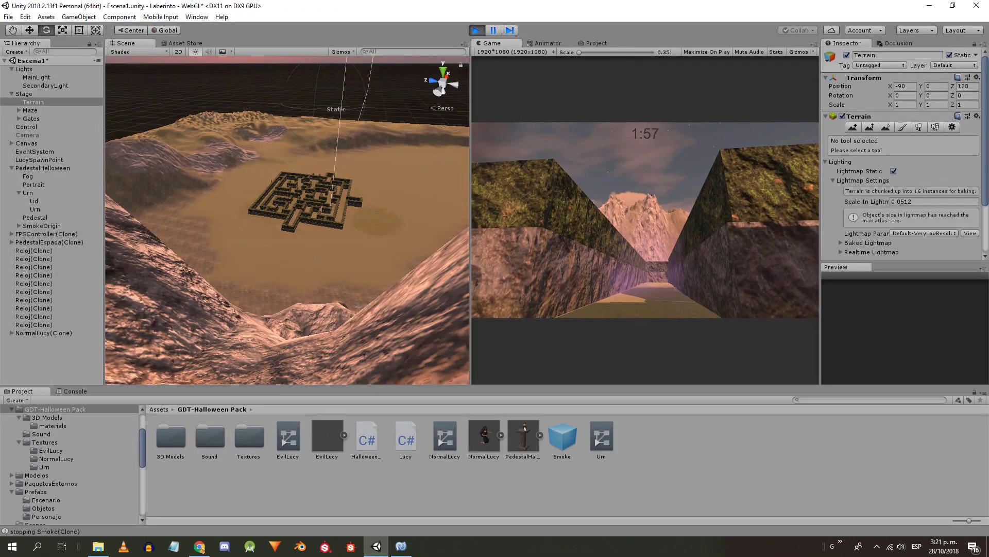
key(w)
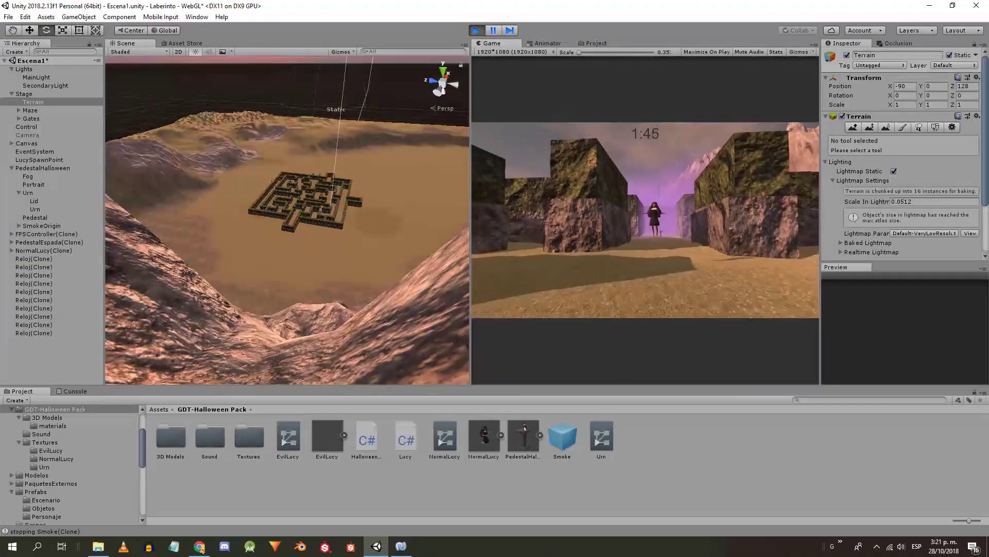
click(479, 32)
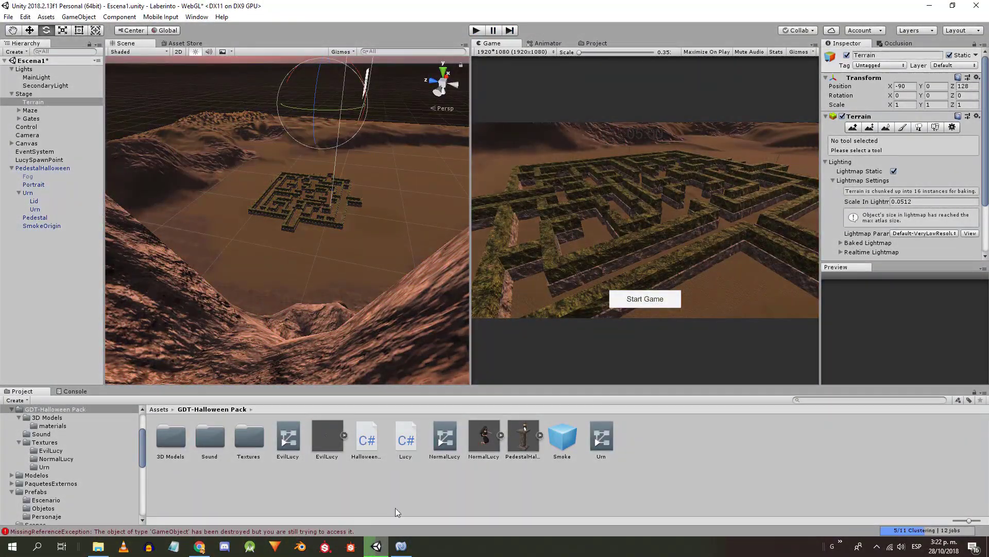
- Return to Lucy.cs in MonoDevelop and add an if (col.tag.Equals("Player")) block inside OnTriggerEnter
click(401, 546)
click(228, 334)
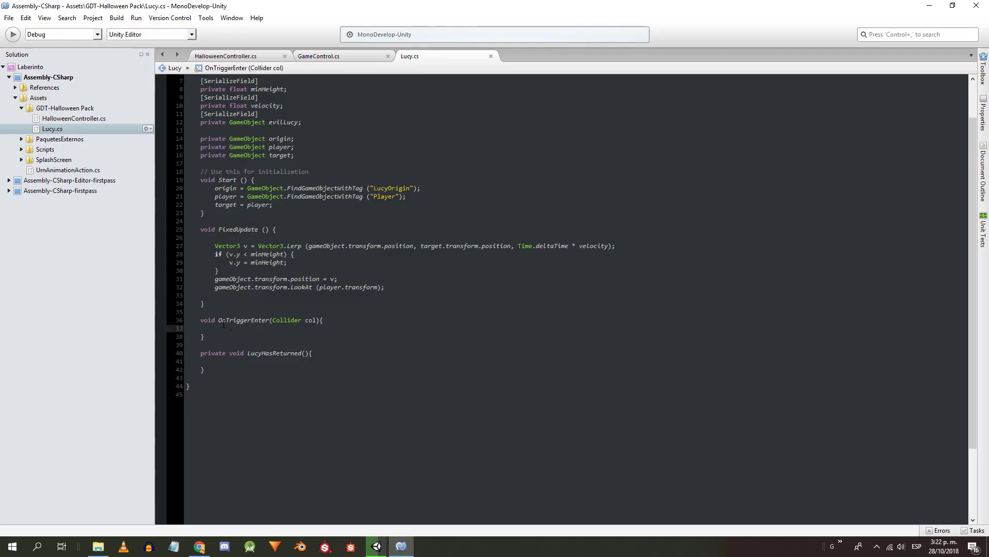
text(if(col.tag.e)
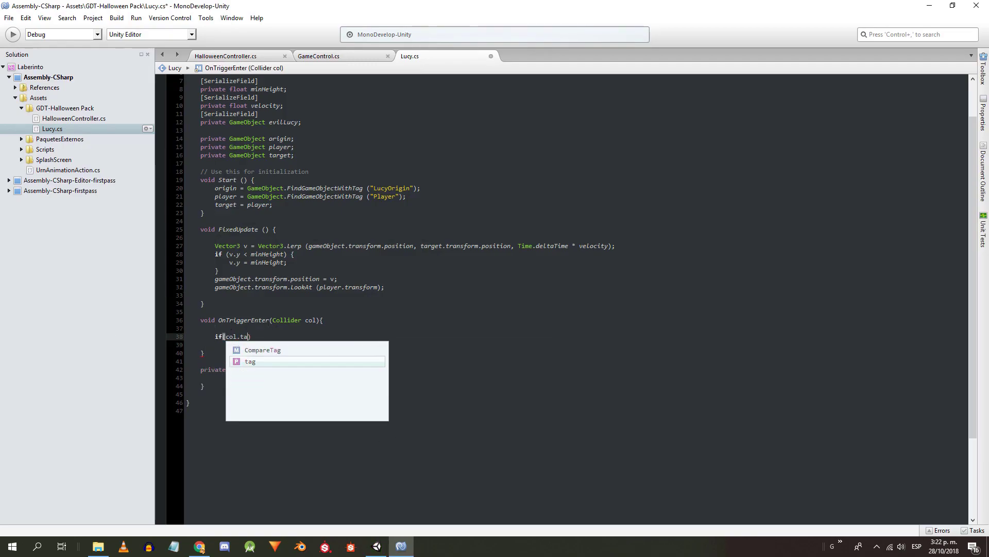
text(("Player")
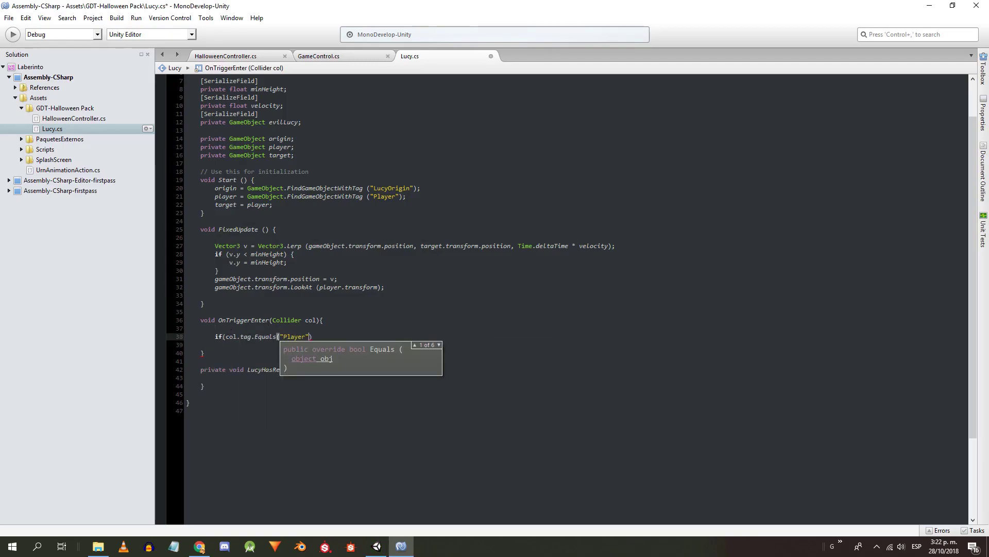
text(){)
key(Return)
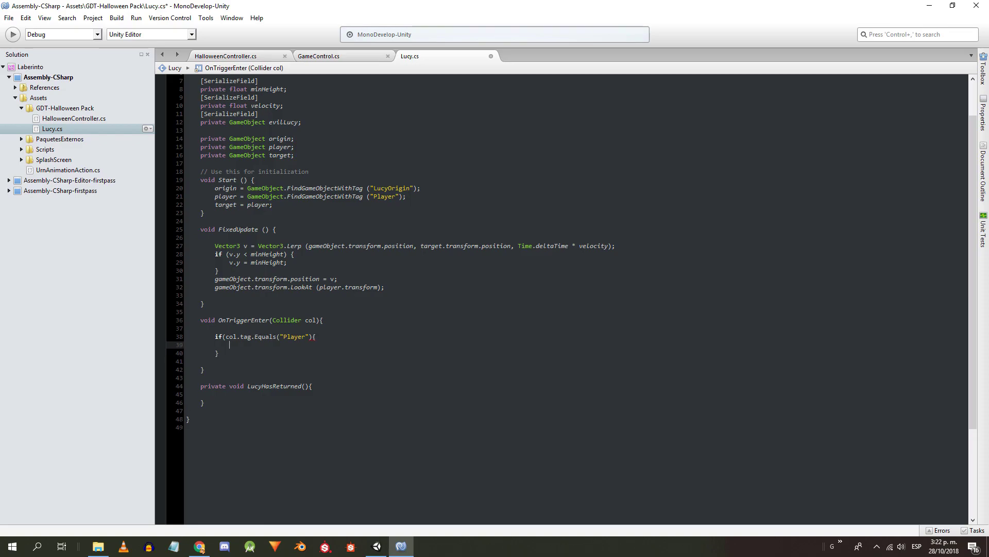
- Inside the Player tag check, add target = origin; and velocity = 2 * velocity;, and save the script
text(target = origin;)
key(Return)
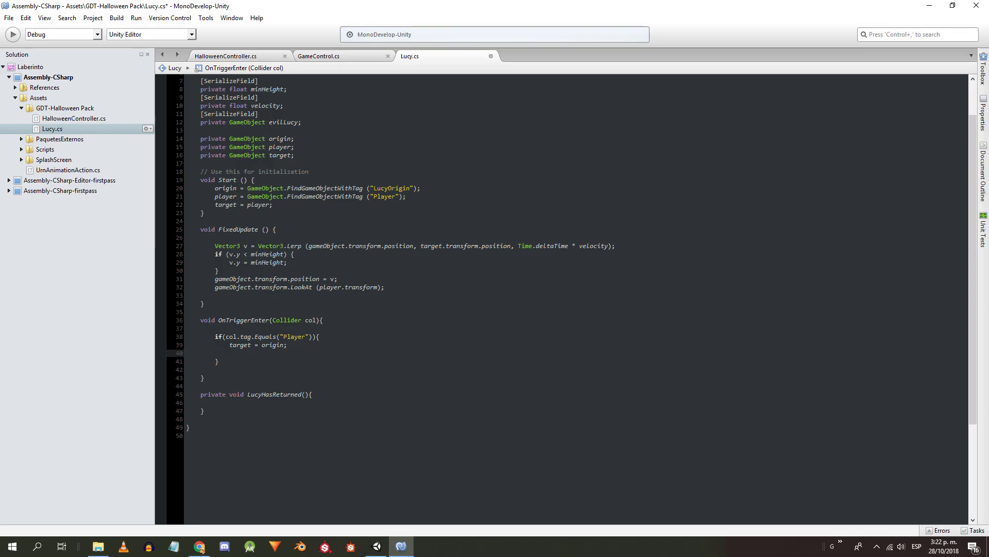
text(vel)
key(Return)
text(= 2 * velocity;)
key(ctrl+s)
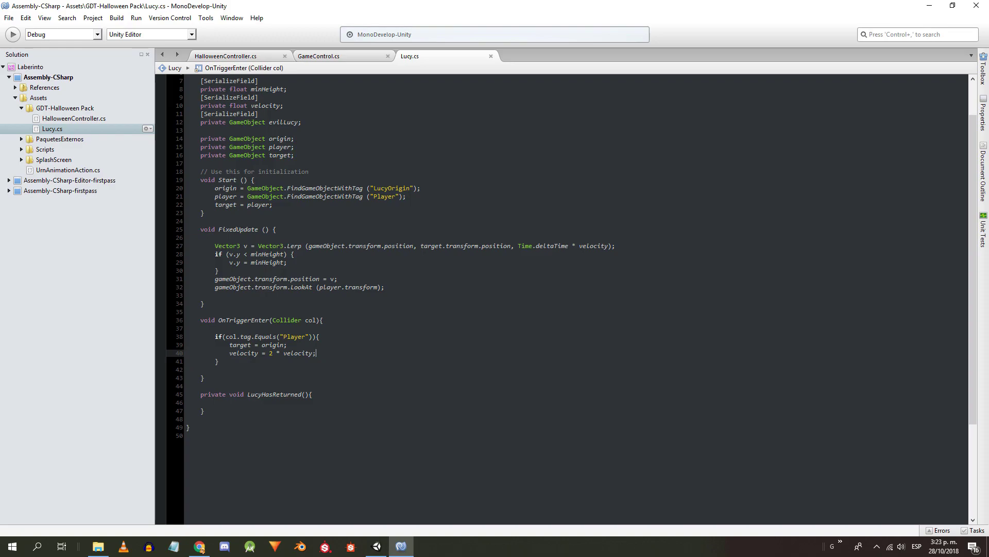
- Below the velocity line, add Invoke ("LucyHasReturned", 2f);, and save the script
key(Return)
text(Invo)
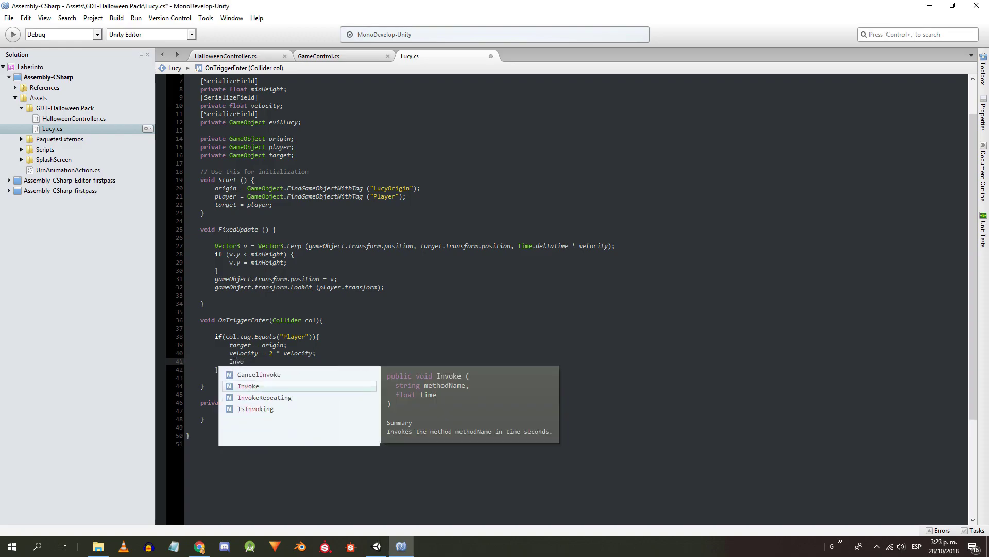
text(ke ("LucyHasReturned)
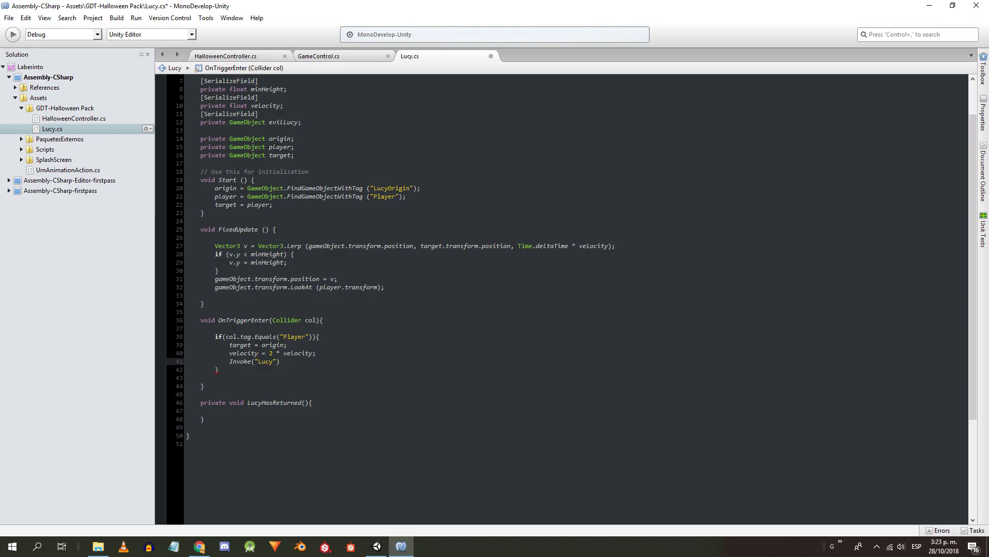
text(", 2f);)
key(ctrl+s)
- In LucyHasReturned(), declare GameObject camera = GameObject.FindGameObjectWithTag ("MainCamera");
key(Down)
key(Down)
key(Down)
key(Down)
key(Down)
text(GameObject)
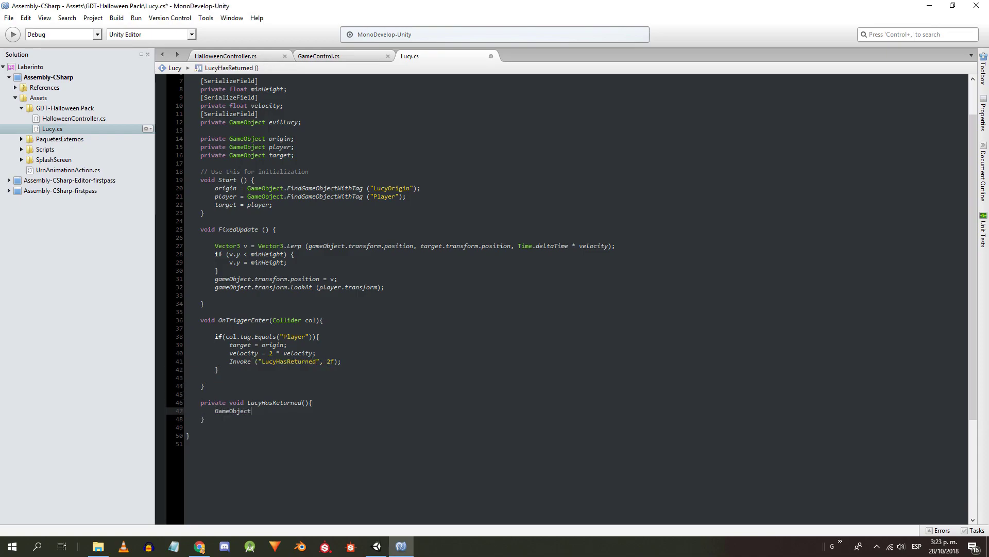
text( camera=GameObject.F)
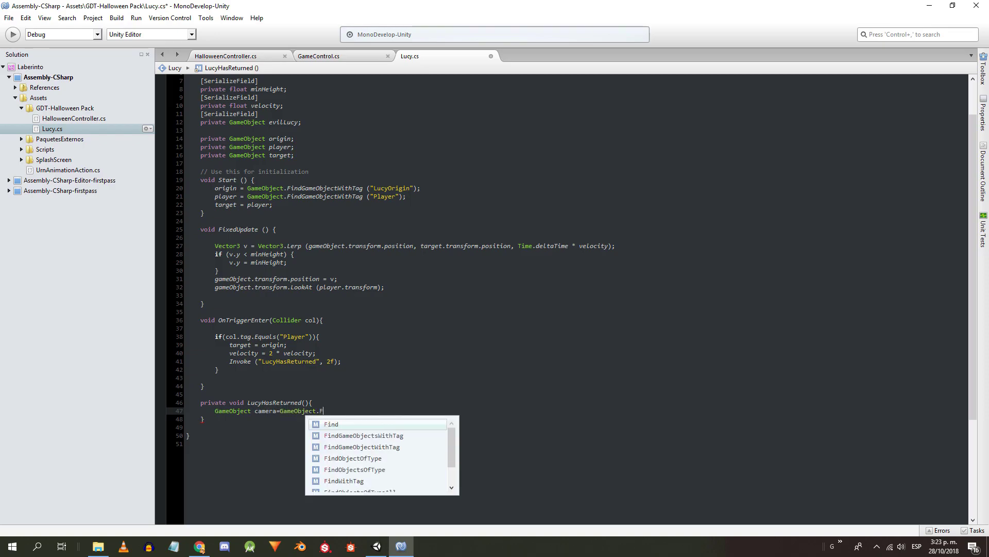
text(indGameObjectWithTag("MainCamera)
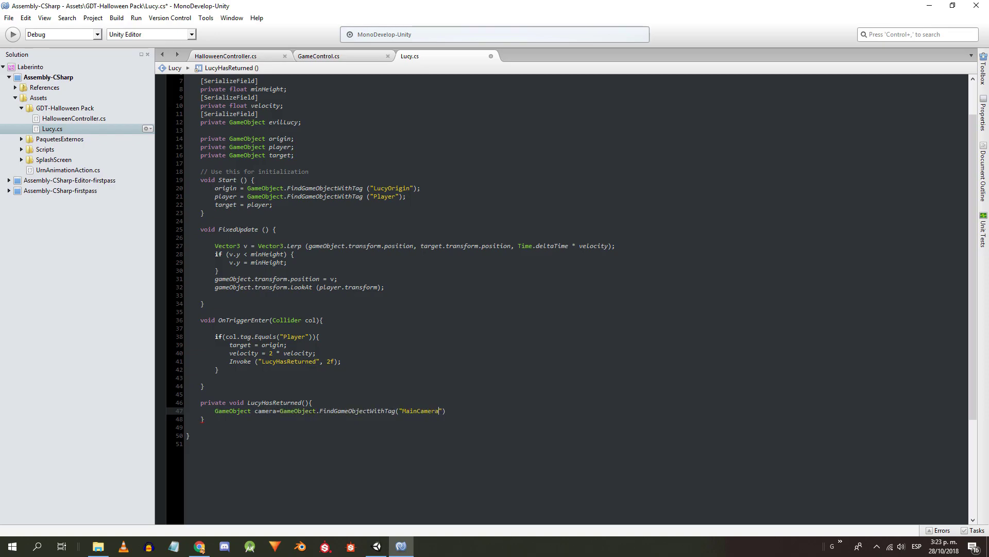
text(");G)
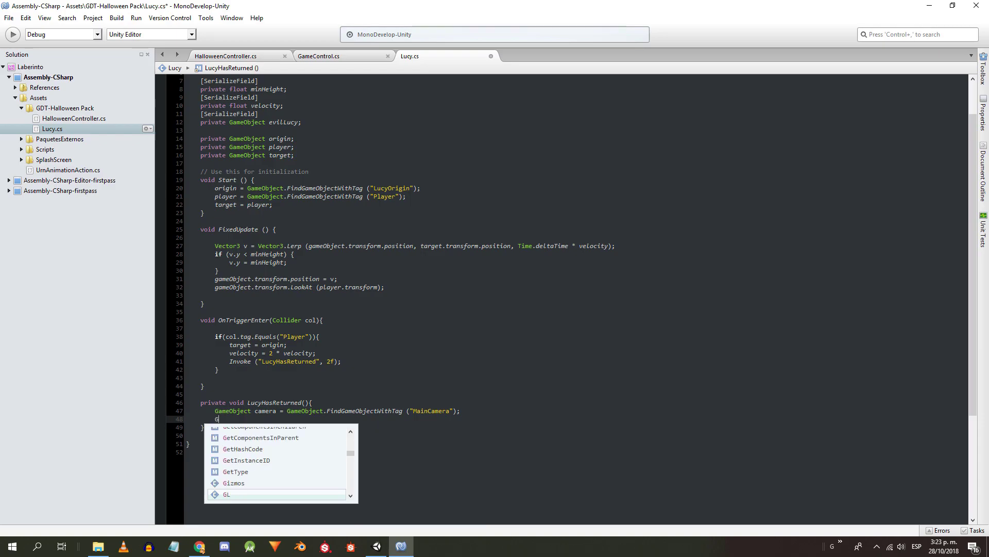
- Below the camera line, declare GameControl control = GameObject.FindGameObjectWithTag ("GameController").GetComponent<GameControl> ();
text(ameControl control=GameObject.Fin)
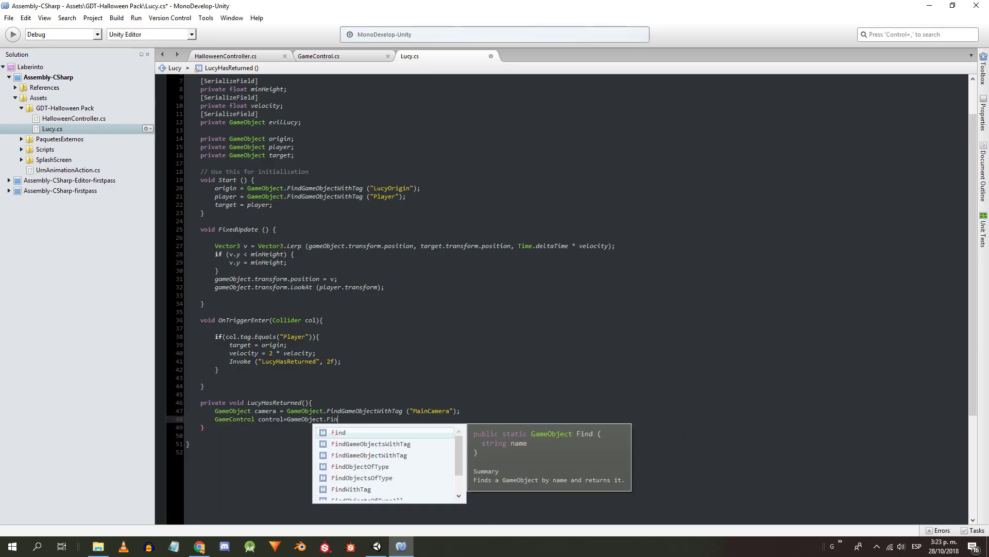
text(dGameObjectWithTag("GameController")
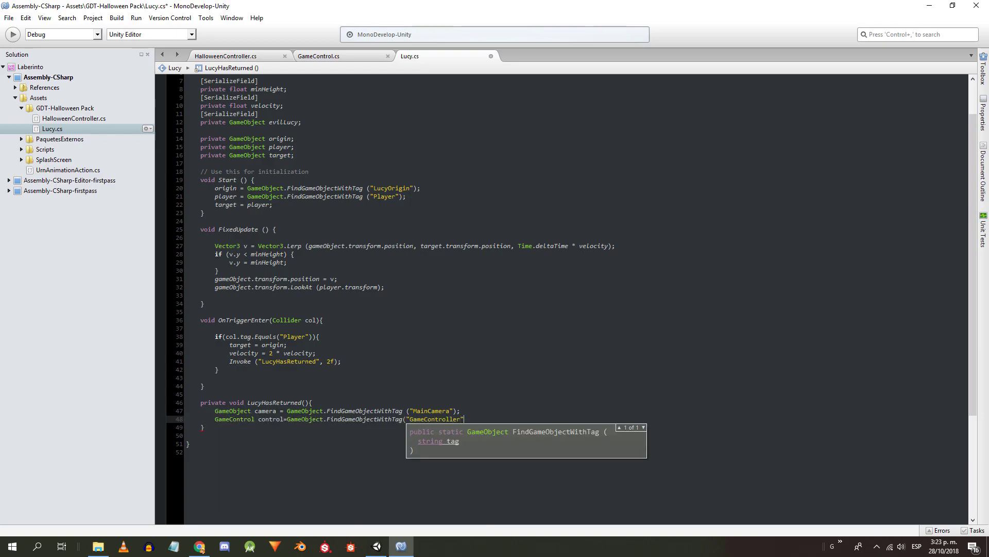
text().GetComponent>)
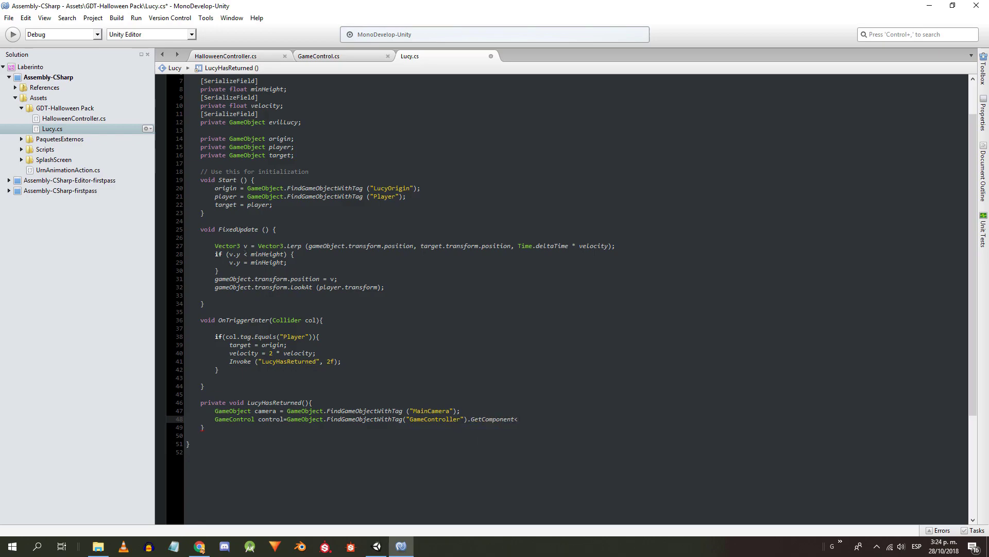
text(GameControl>)
text(;)
- Below the control declaration in LucyHasReturned(), add the call control.dimLights ();
key(Return)
key(Return)
key(Up)
text(control.dimLights )
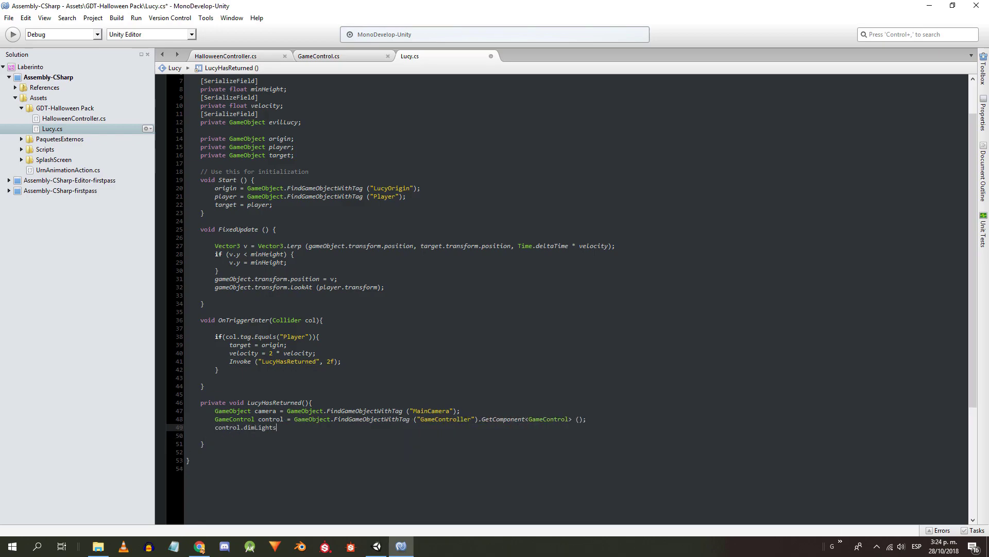
text(();)
key(Return)
- Below the dimLights call, add Instantiate (evilLucy, camera.transform); and Destroy (gameObject);
text(Instantiate )
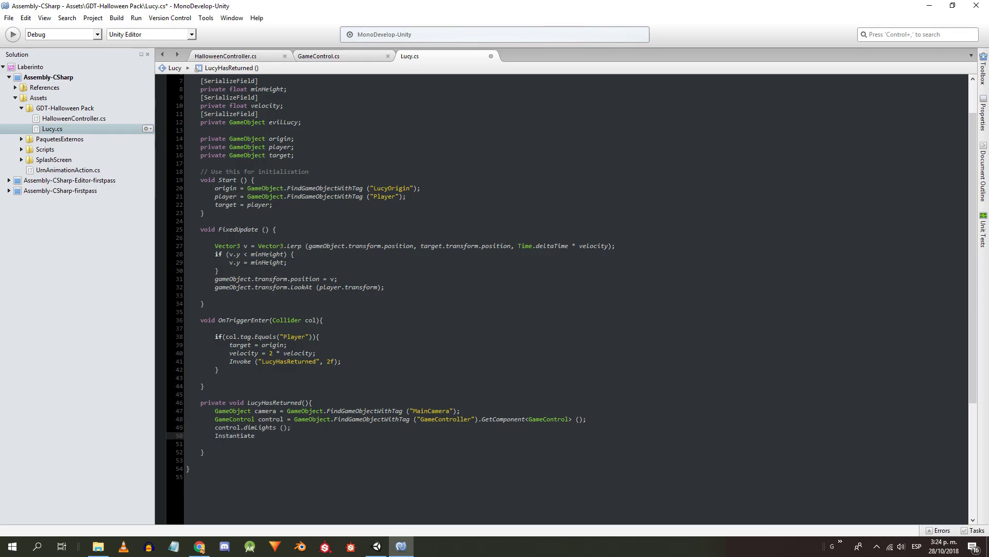
text((evilLucy, camera)
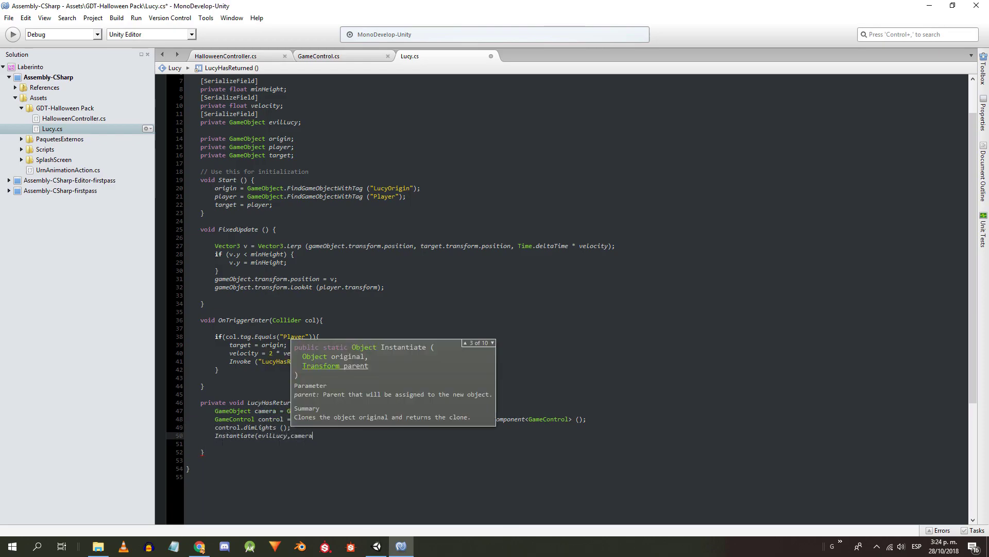
text(.transform);)
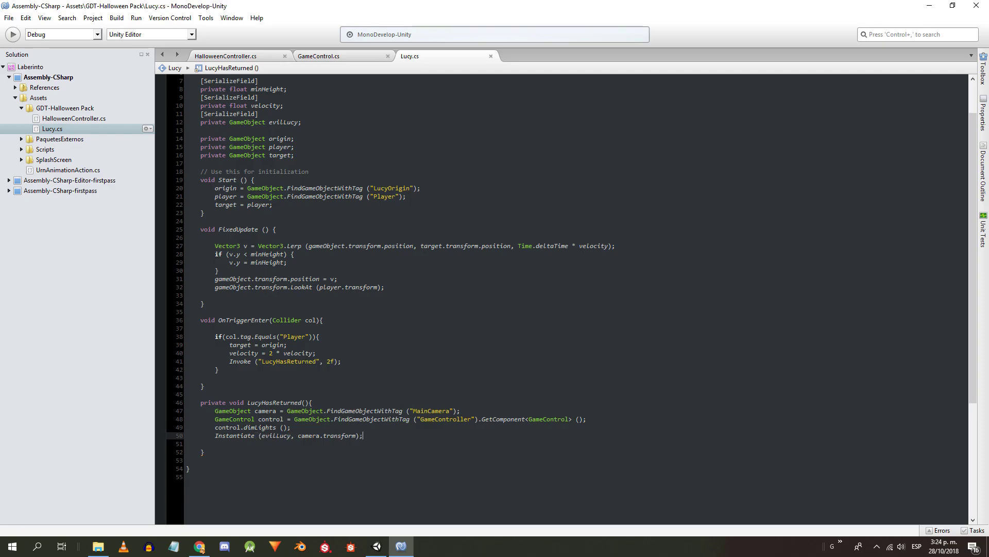
key(Return)
text(Destroy(gameObject);)
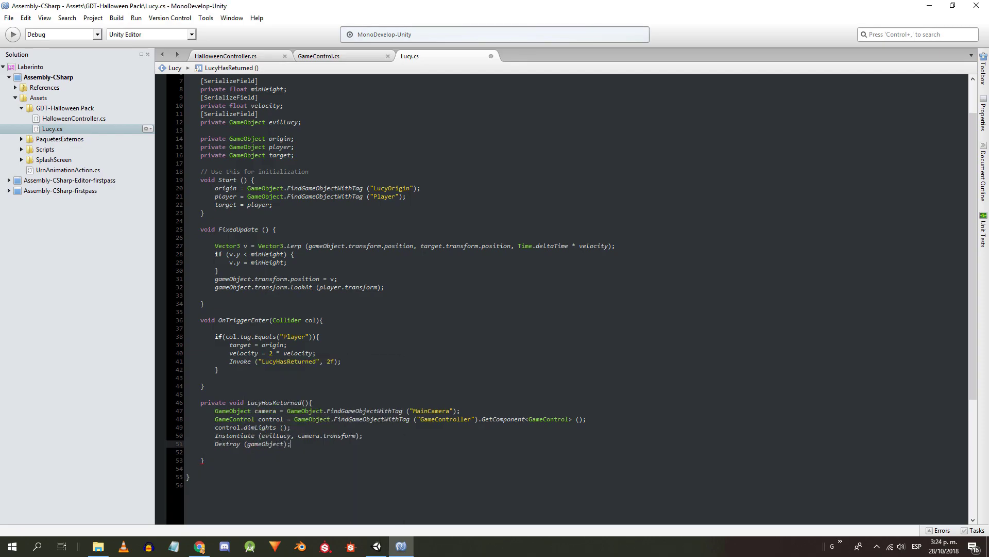
- Switch to Unity and run the maze game to test Lucy's return sequence from the Halloween pedestal
click(376, 546)
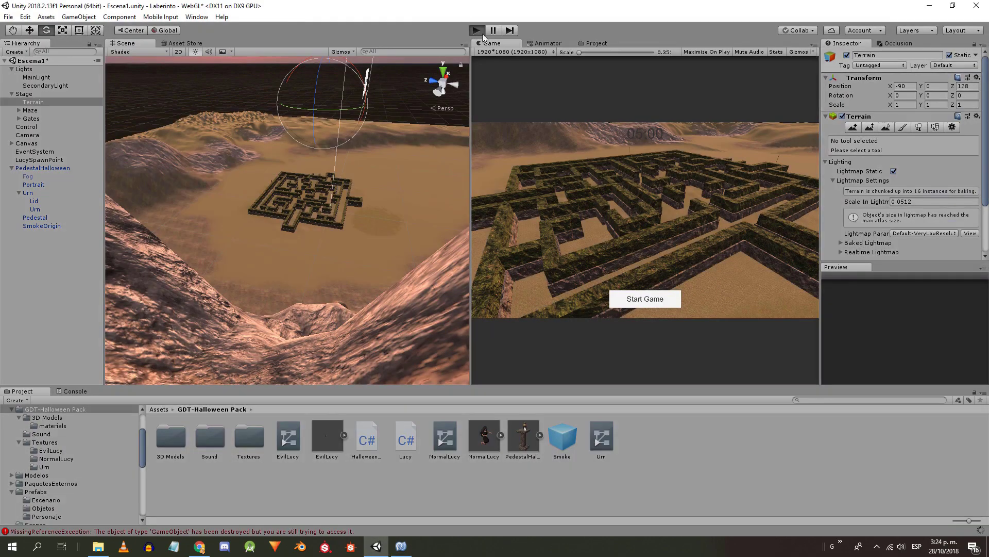
key(ctrl+p)
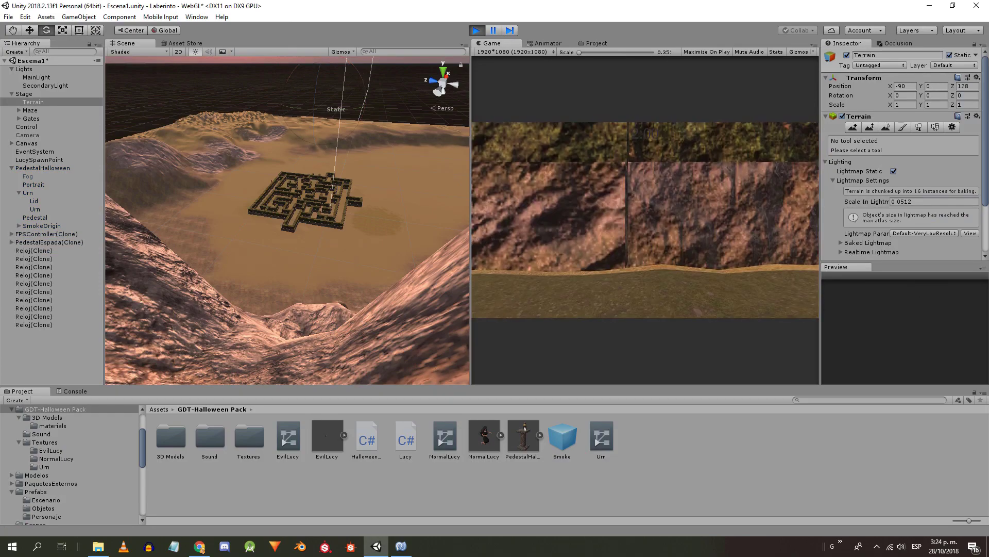
click(645, 299)
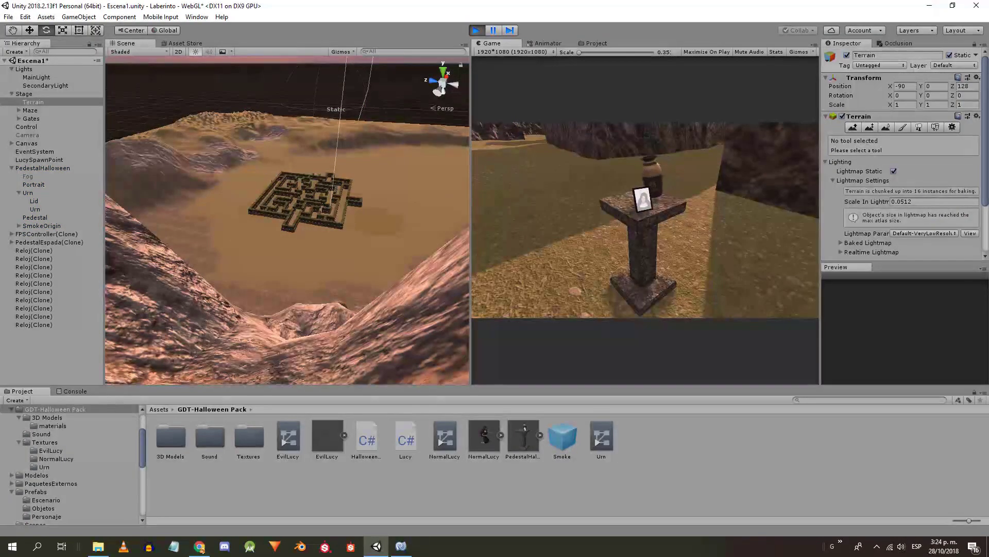
key(w)
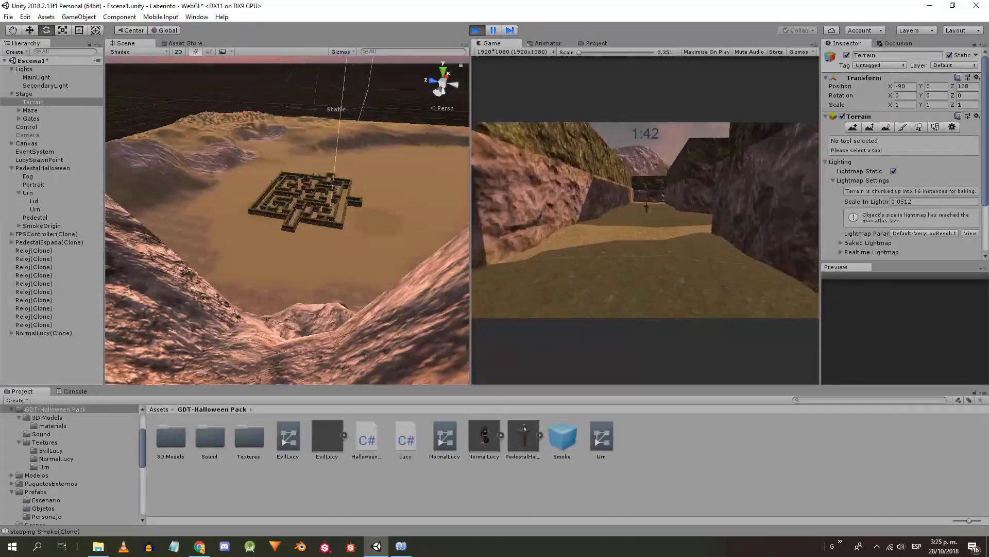
key(w)
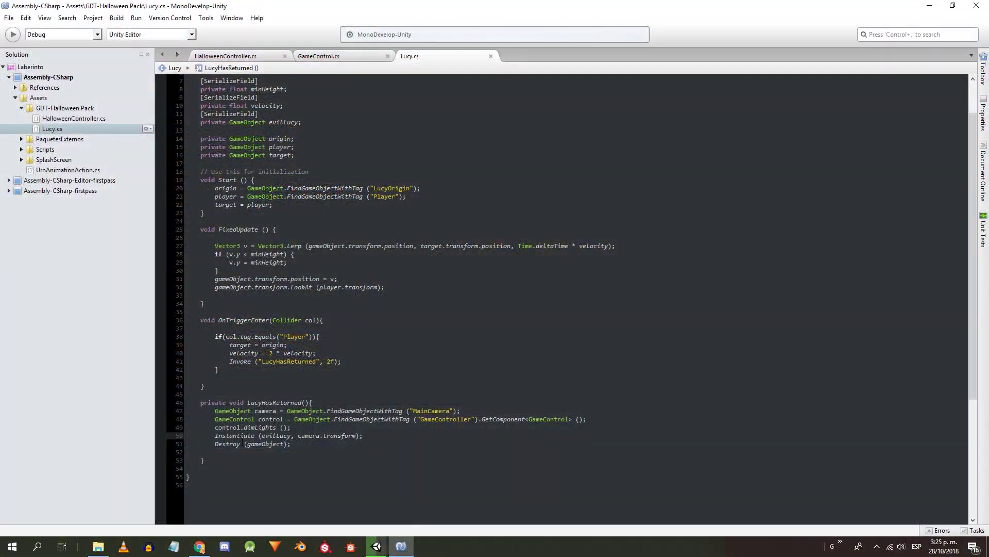
- In GameControl.cs, fill the empty dimLights() method with mainLight.GetComponent<Light> ().intensity = 0;
click(337, 56)
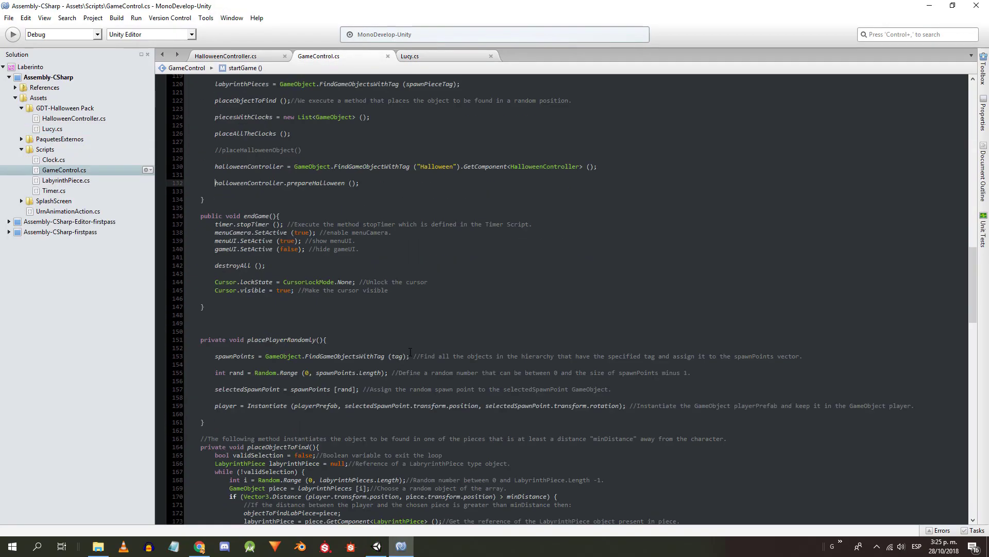
scroll(458, 350, down, 18)
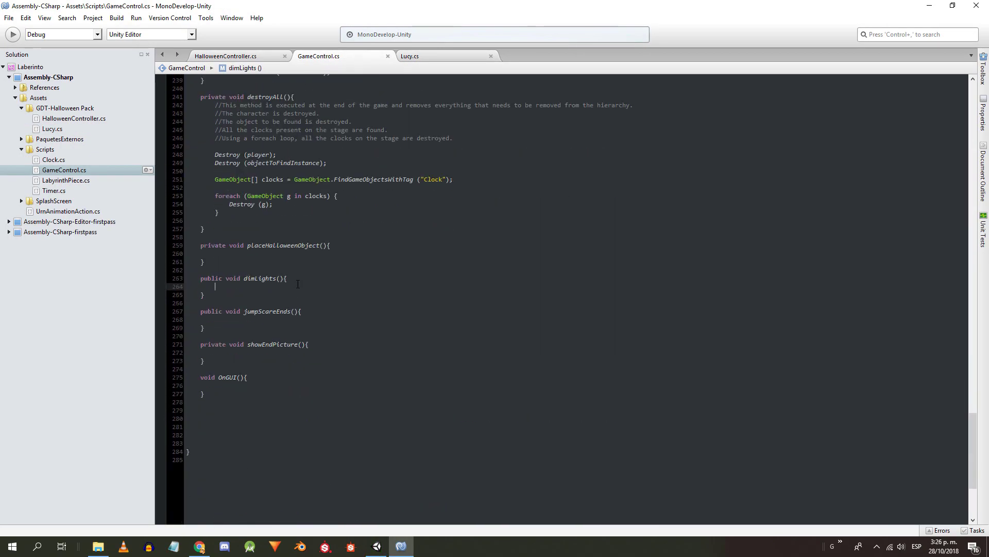
text(mainLight.)
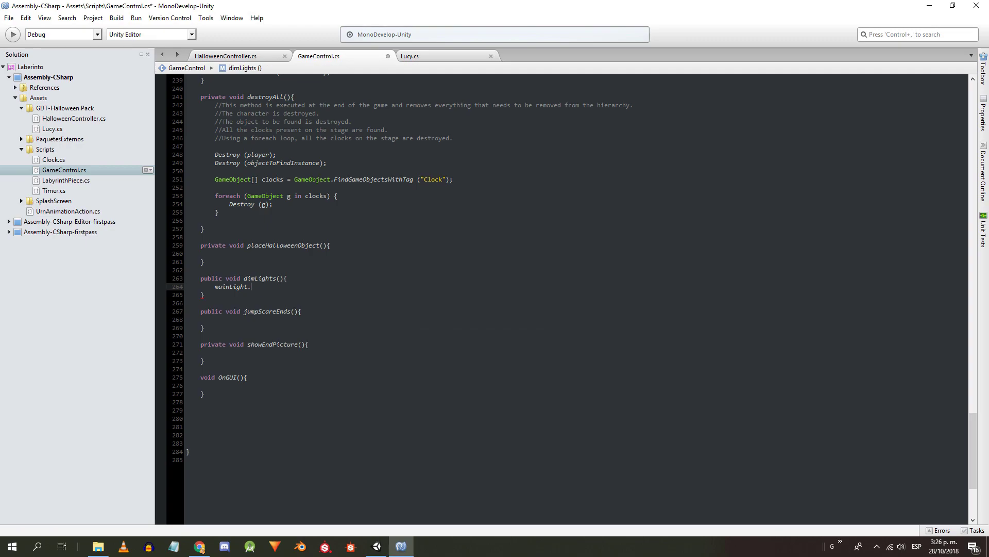
text(activeInHierarchy,GetComponent;)
key(BackSpace)
text(<Light>().inte)
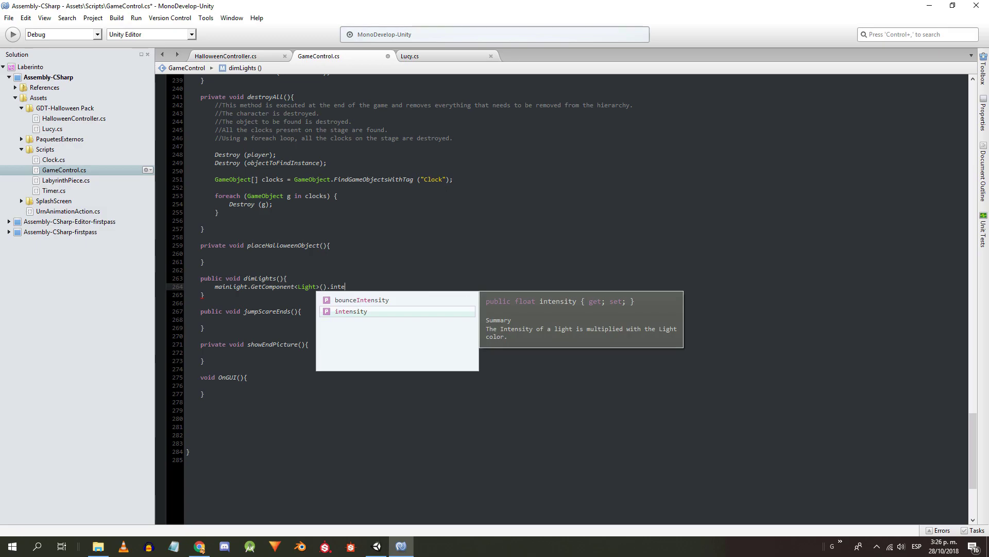
key(Return)
text(= 0;)
- Duplicate the intensity line inside dimLights() and change the copy to secondaryLight.GetComponent<Light> ().intensity = 0;
key(shift+Up)
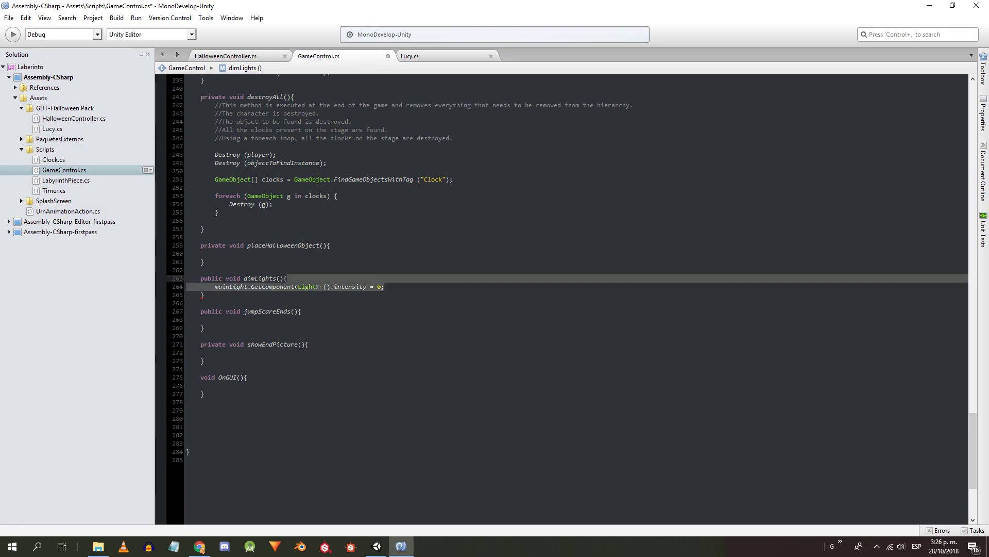
key(ctrl+c)
key(Down)
key(ctrl+v)
double_click(225, 295)
text(sec)
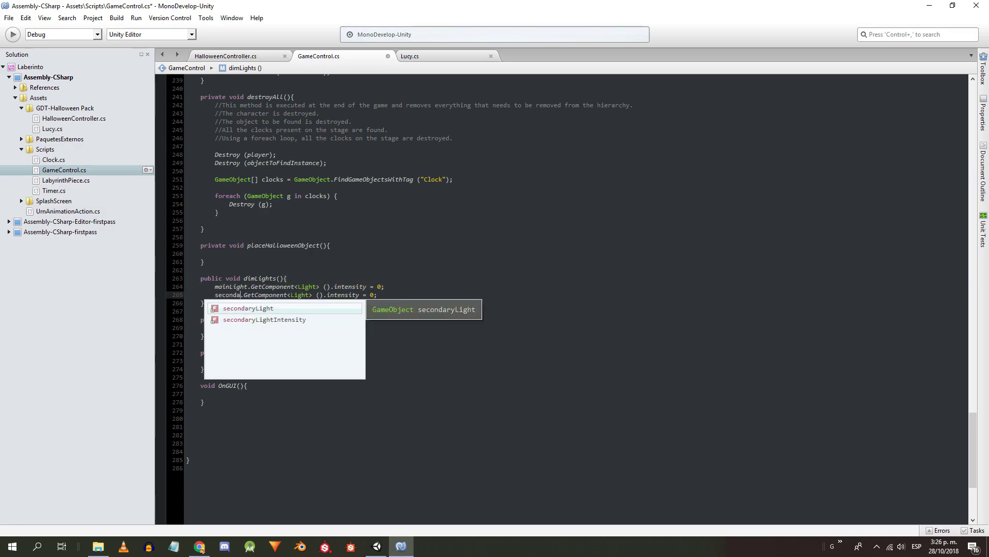
key(Return)
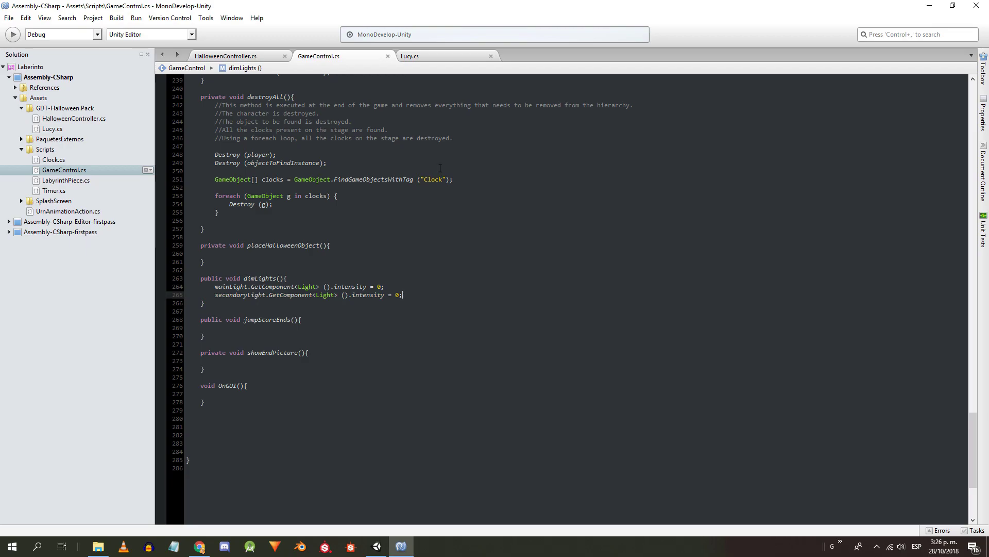
double_click(267, 319)
- Switch to Unity, open the EvilLucy animator controller and paste a copy of its Lucy|JumpScare state
key(alt+Tab)
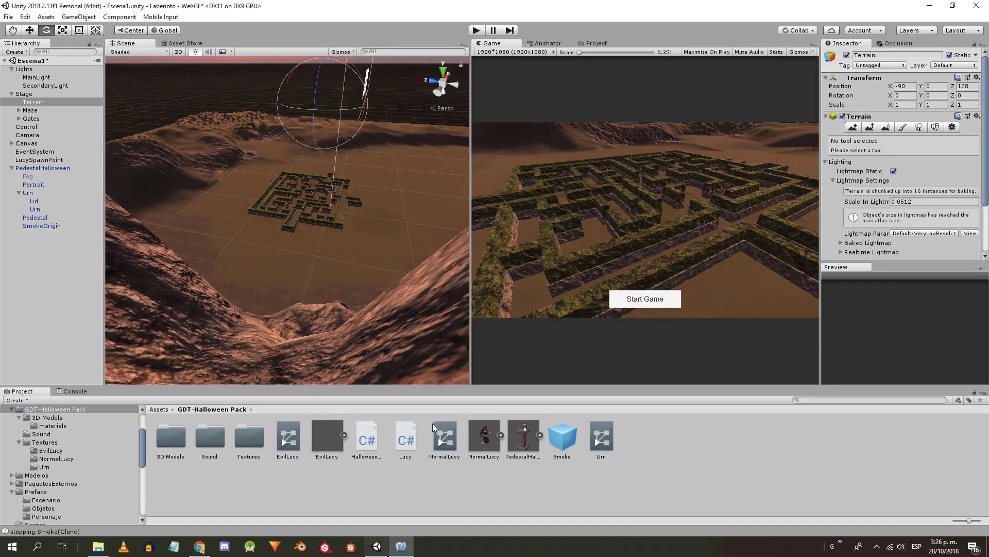
click(367, 437)
click(410, 434)
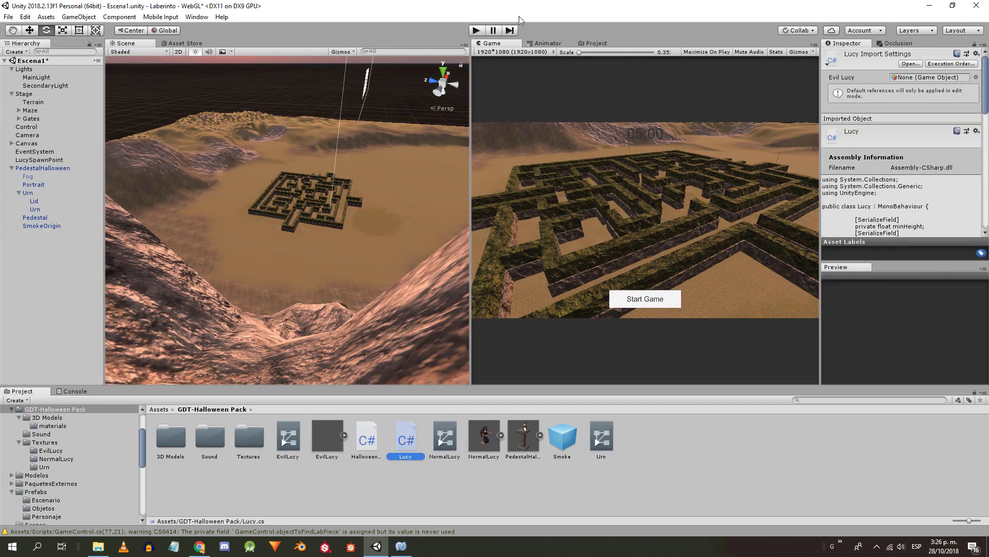
click(548, 44)
click(288, 437)
scroll(631, 242, up, 5)
scroll(681, 171, down, 3)
right_click(686, 167)
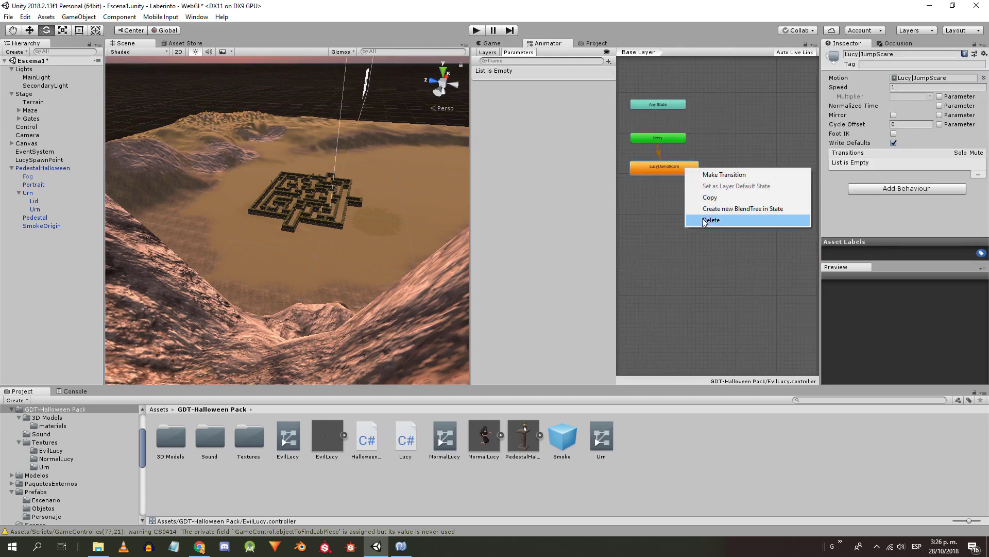
click(708, 197)
right_click(707, 192)
click(738, 222)
- Make a transition from the default Lucy|JumpScare state to its copy, Lucy|JumpScare 0
right_click(682, 170)
click(721, 176)
click(736, 201)
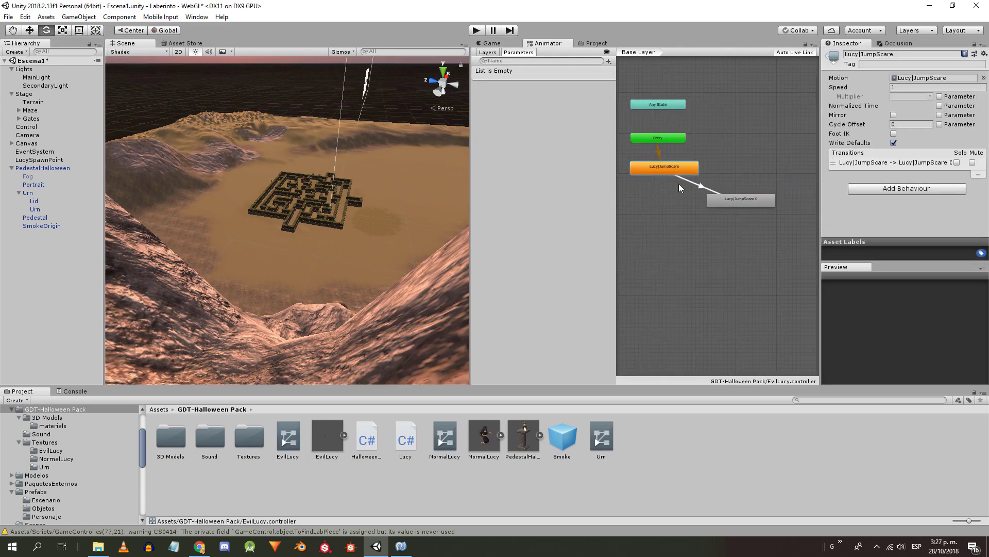
click(691, 182)
- Set the speed of the Lucy|JumpScare 0 state to 1000
click(731, 199)
scroll(699, 187, up, 2)
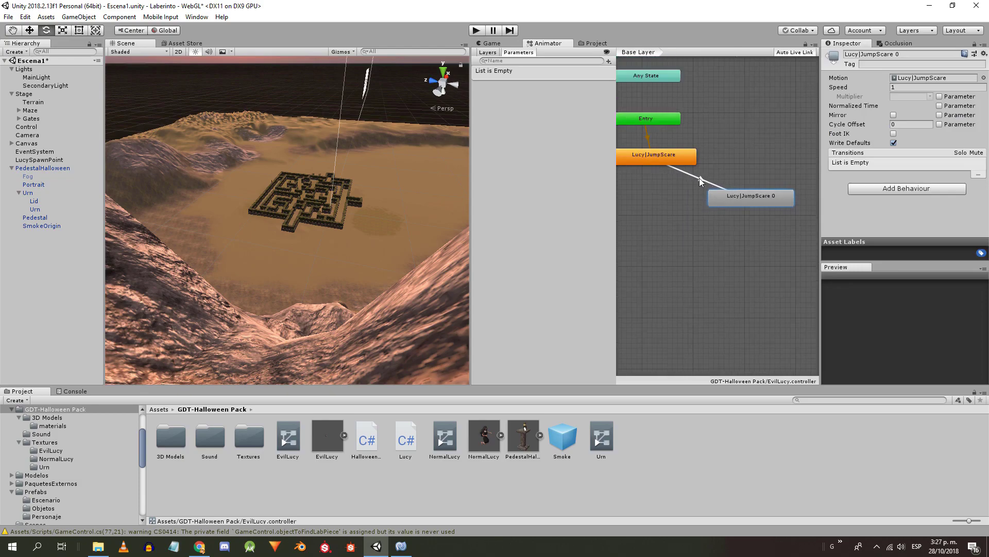
click(917, 78)
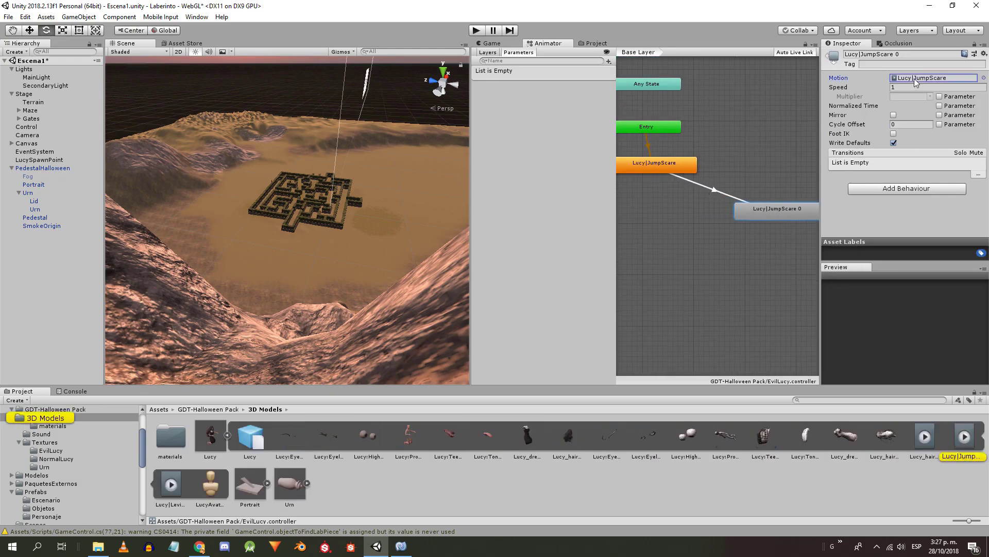
click(917, 87)
text(1000)
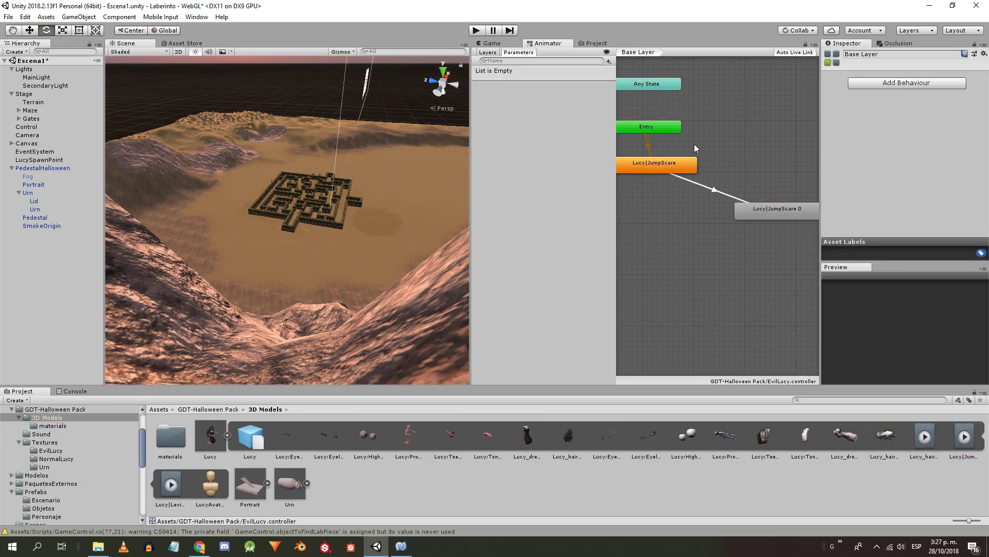
- Check the transition between the two states and add a new behaviour script named JumpscareAction to the Lucy|JumpScare state
click(714, 190)
scroll(876, 137, down, 2)
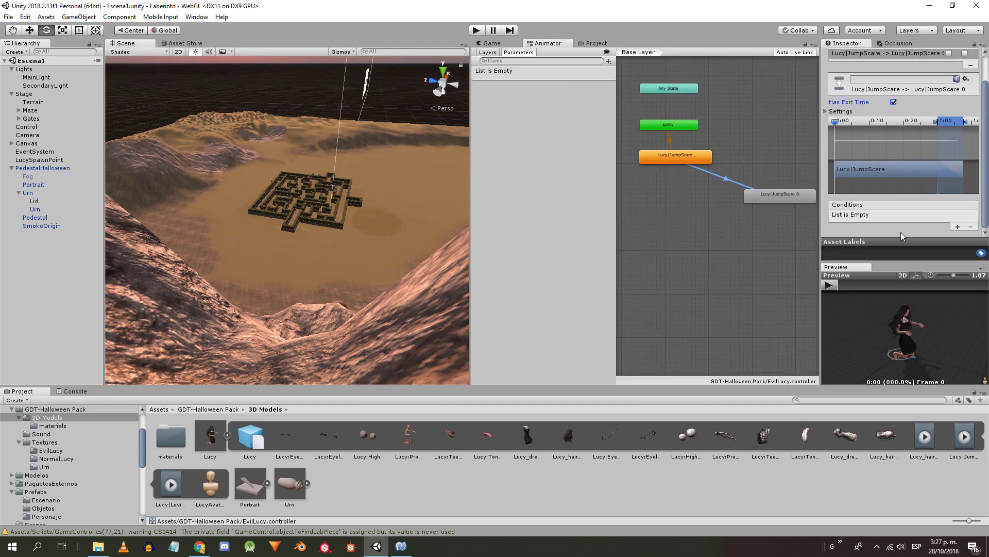
click(888, 189)
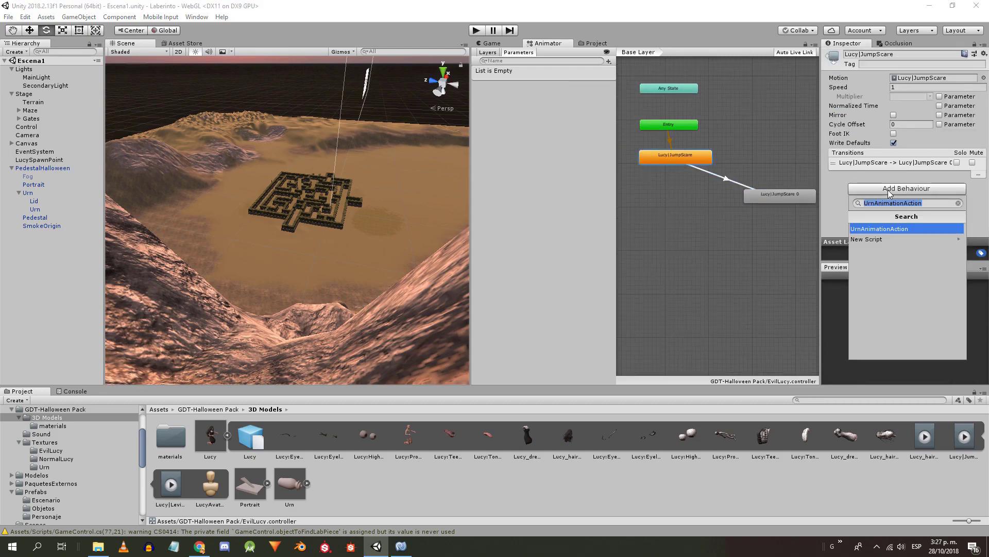
text(Jumps)
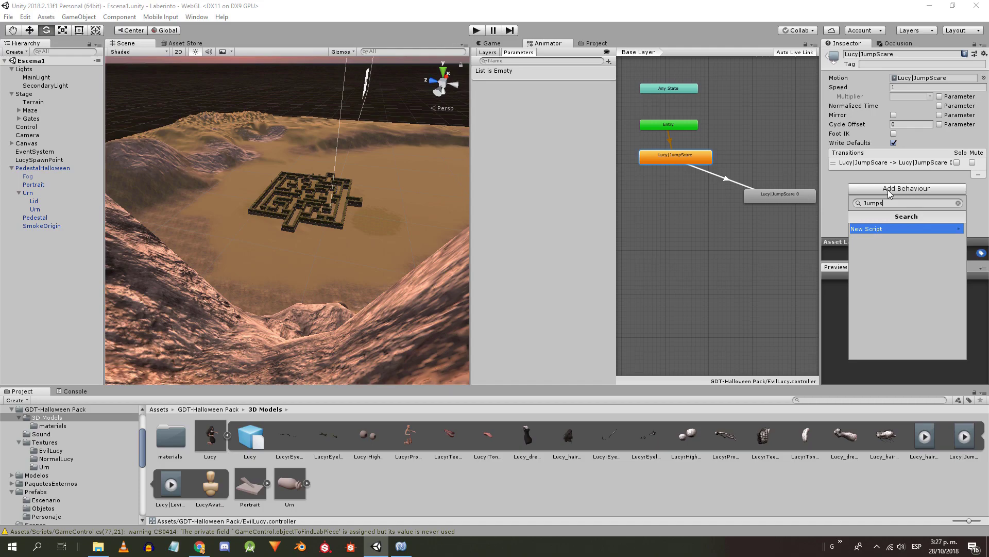
text(careAction)
key(Return)
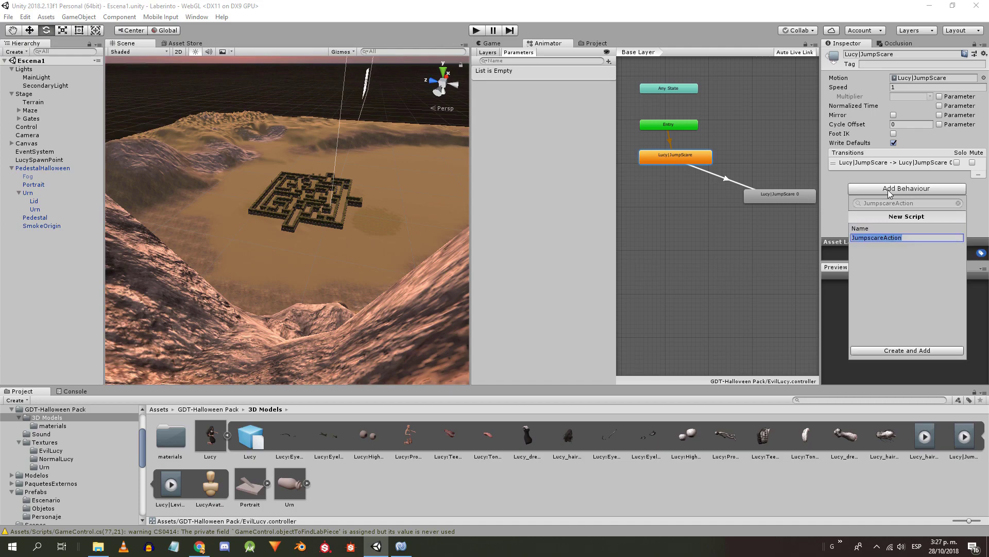
click(923, 351)
- Switch to MonoDevelop, open JumpscareAction.cs and add a void OnStateExit() method below the commented templates
key(alt+Tab)
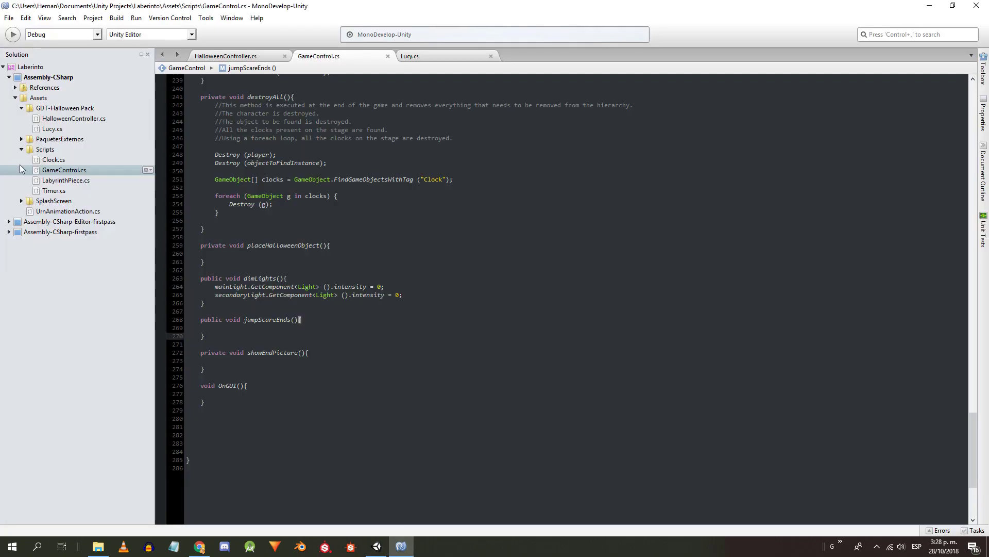
click(15, 97)
double_click(49, 149)
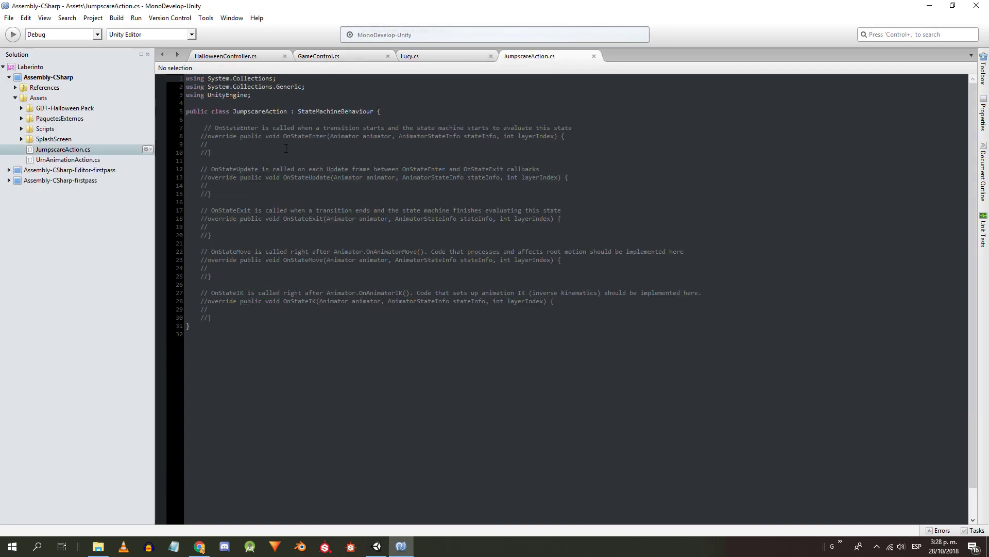
key(Return)
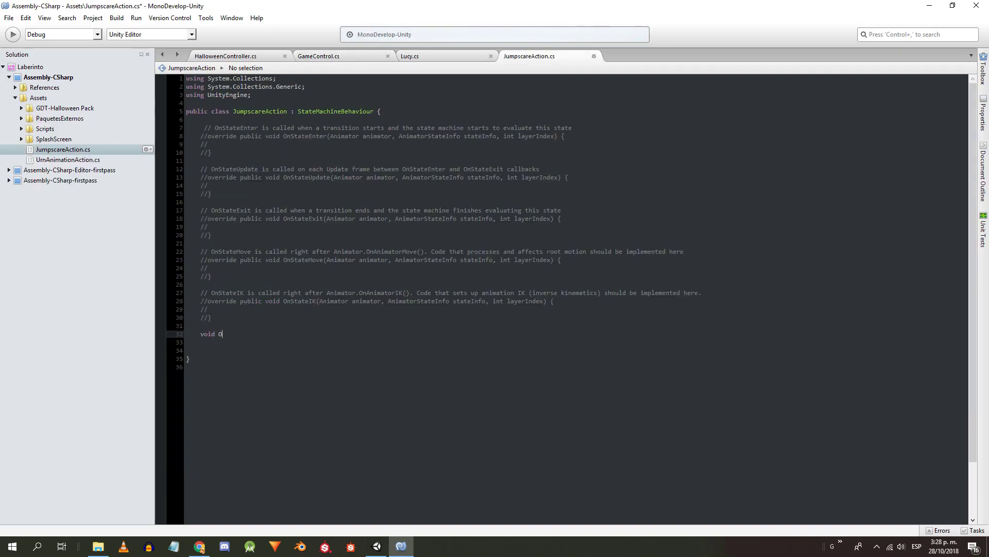
text(void OnStateExit(){)
key(Return)
- Inside OnStateExit(), declare GameControl gameControl = GameObject.FindGameObjectWithTag ("GameController").GetComponent<GameControl> ();
text(GameControl gameControl)
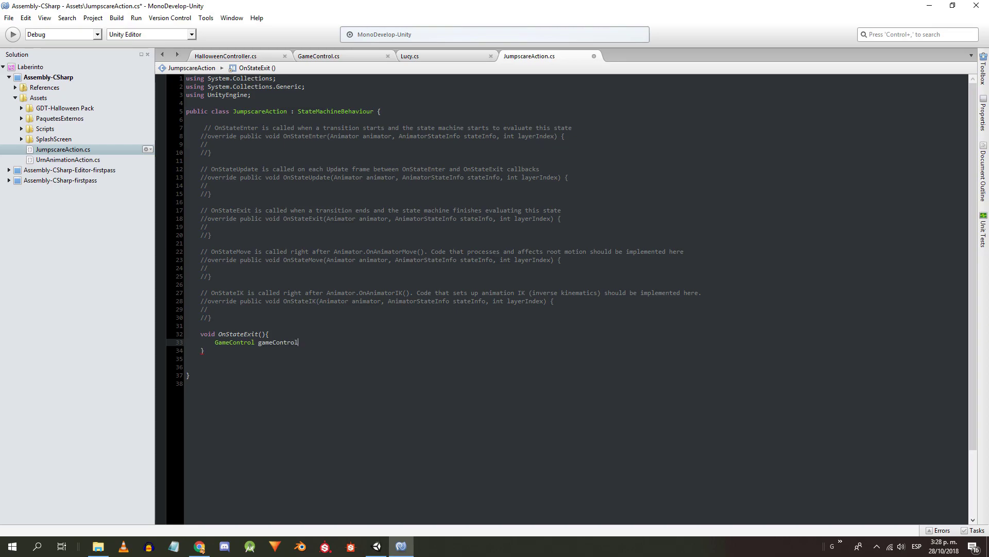
text(=GameObject.FindGameObjectWithTag(")
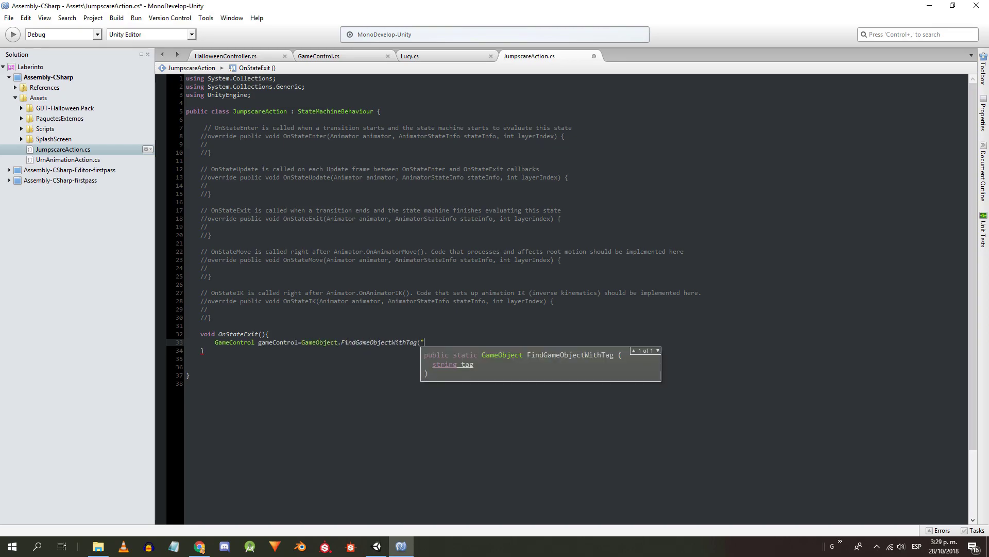
text(GameControl").GetCom)
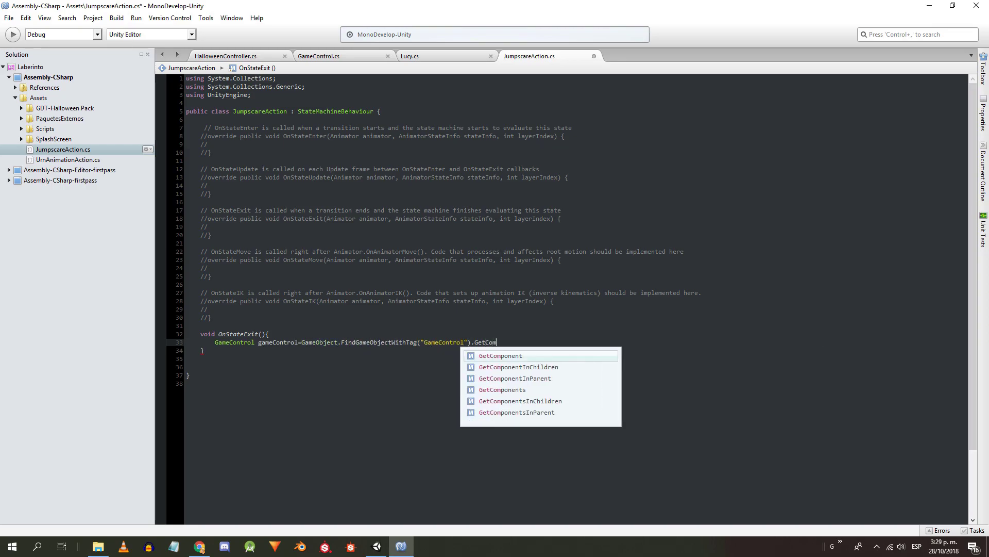
text(ponentler)
key(End)
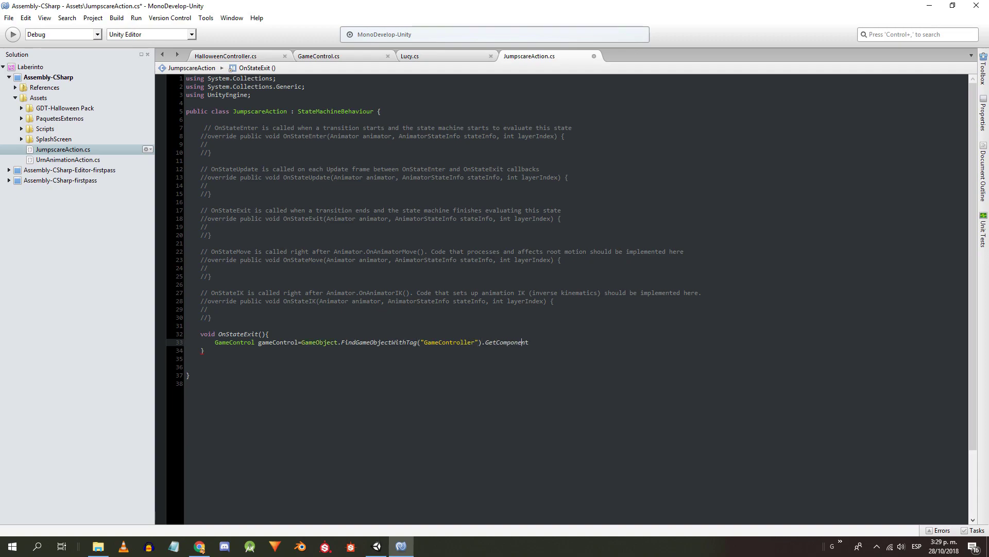
text(<GameControl> ();)
- Below the gameControl declaration, add the call gameControl.jumpScareEnds(); and save JumpscareAction.cs
key(Return)
text(gameControl.jumpScareEnds();)
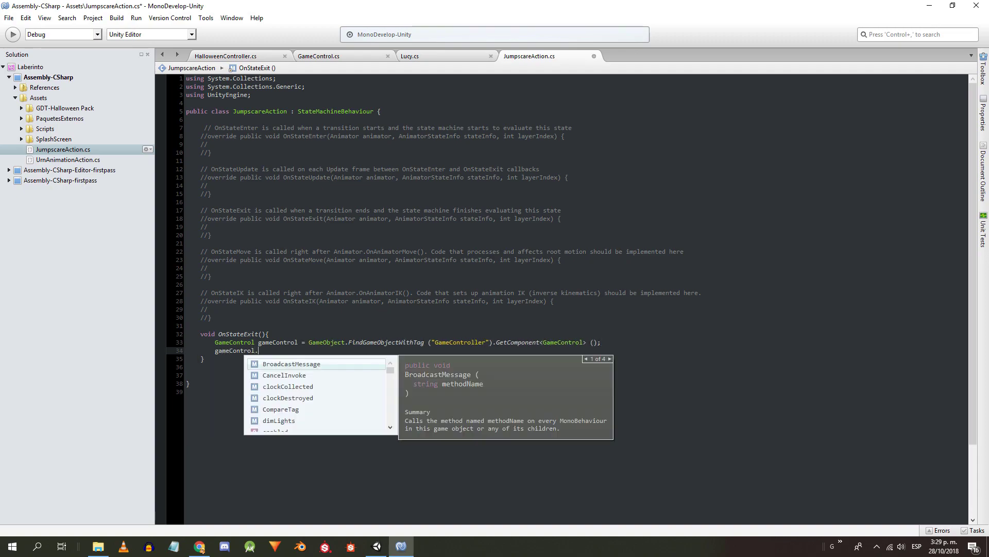
key(Return)
key(ctrl+s)
- In GameControl.cs, fill jumpScareEnds() with fadeCamera = true; and Invoke ("showEndPicture", 3f);
click(362, 59)
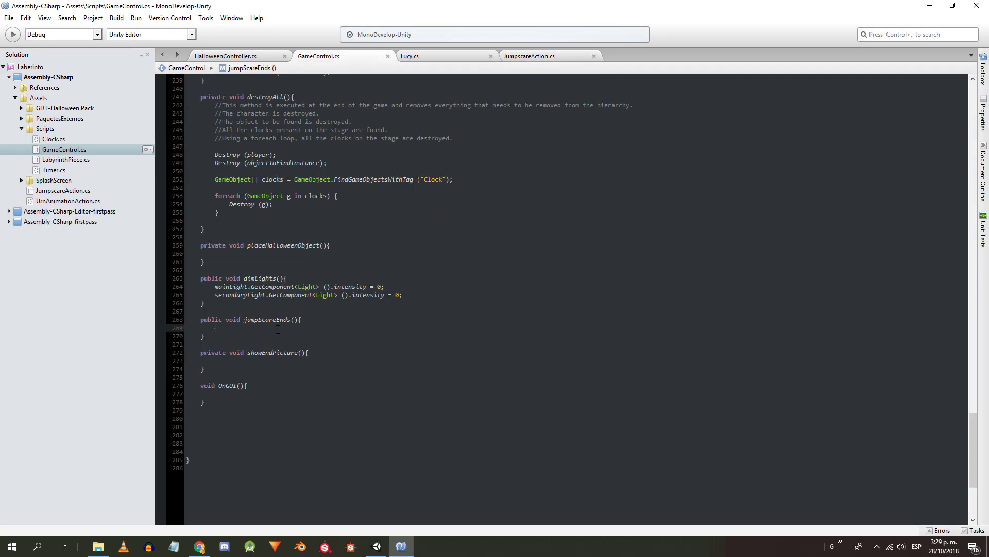
text(fadeCamera = true;)
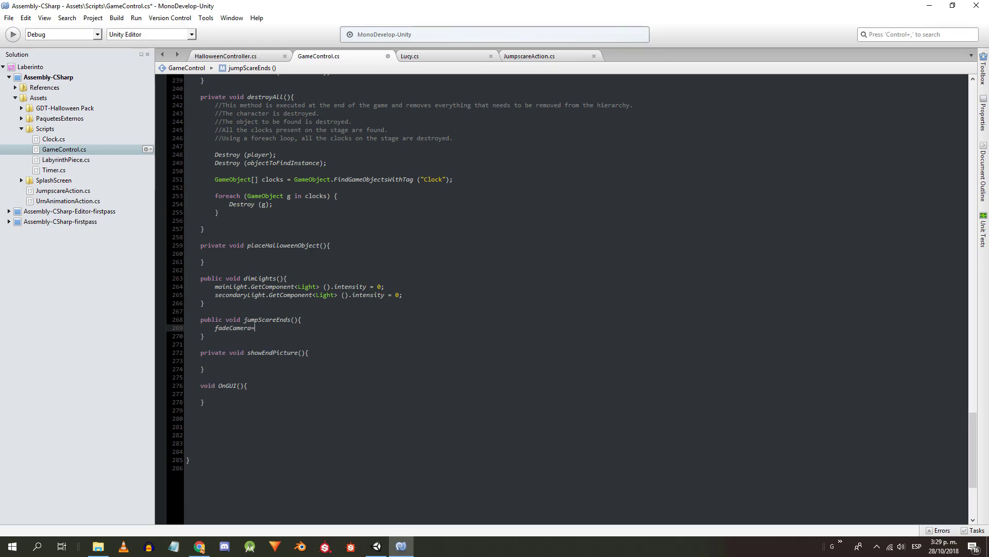
key(Return)
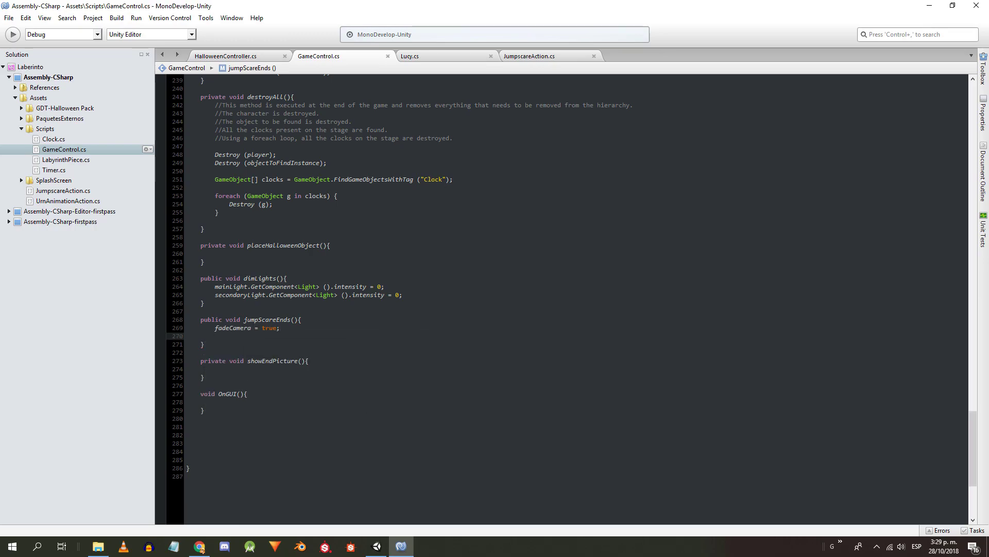
text(Invoke ("showE)
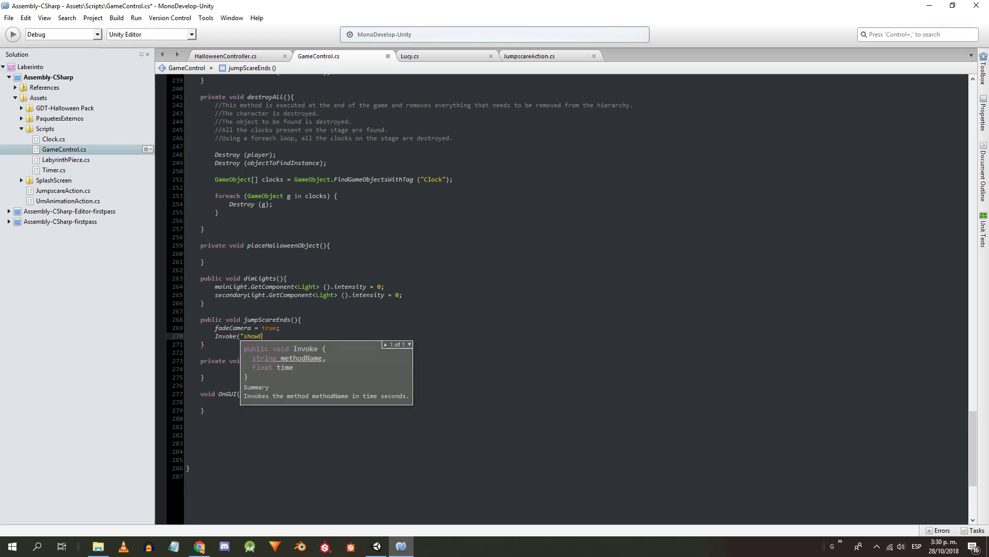
text(ndPicture", 3f)
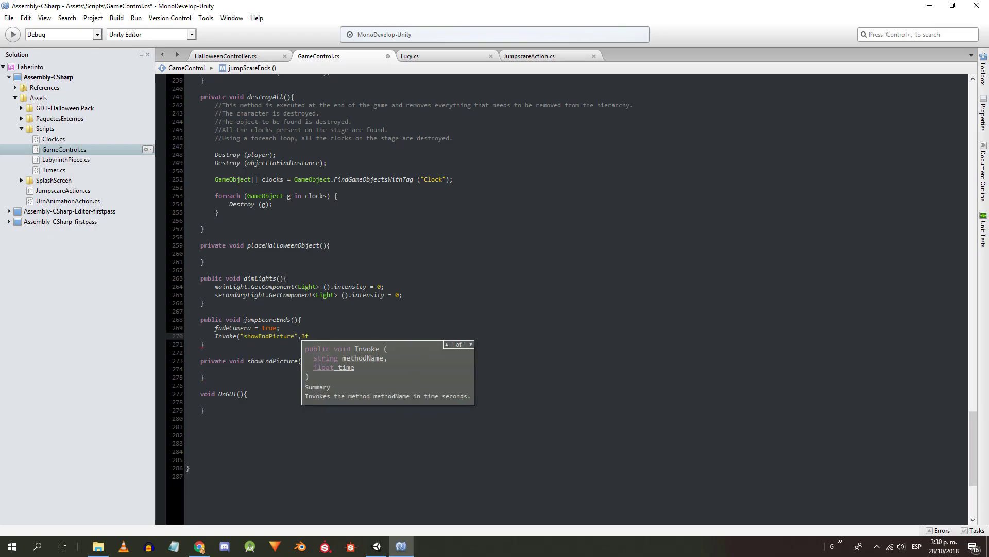
text();)
- Fill the showEndPicture() method with fadeCamera = false; and endScreen = true;
key(Down)
key(Down)
key(Down)
key(Down)
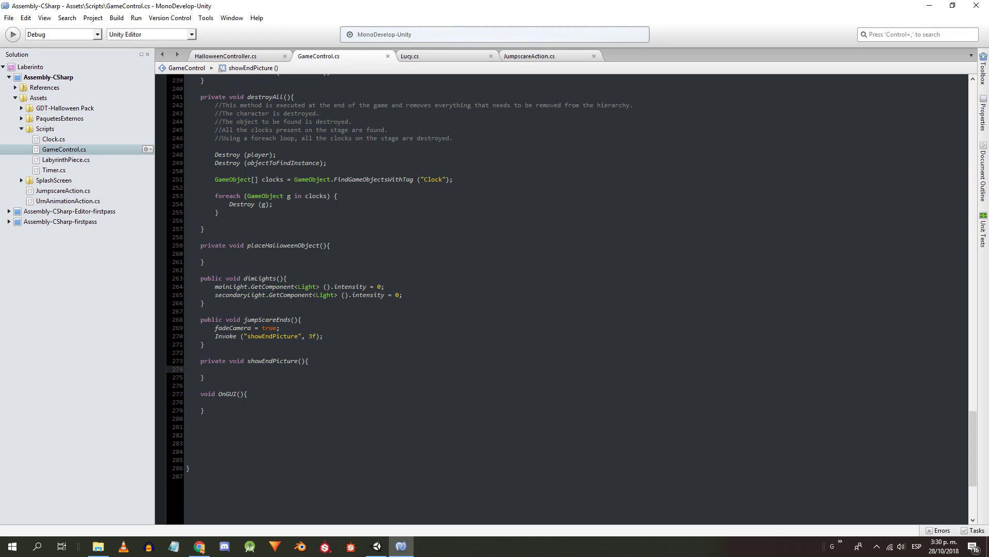
text(fadeCamera = false;)
key(Return)
text(ed)
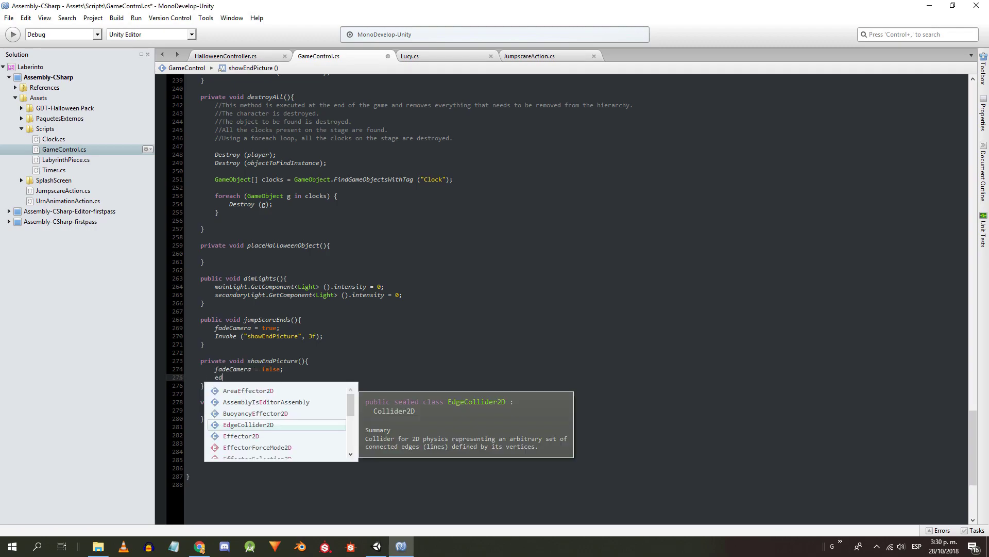
key(BackSpace)
text(ndScreen = true;)
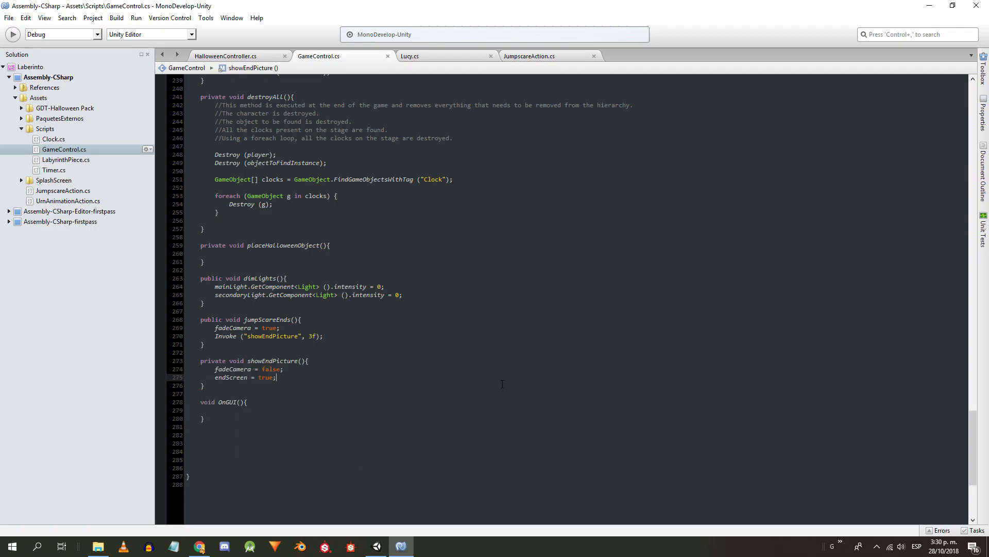
- Inside the OnGUI() method of GameControl.cs, add an if (fadeCamera) block
key(Down)
key(Down)
key(Down)
key(Return)
key(Up)
key(Up)
key(Down)
key(Return)
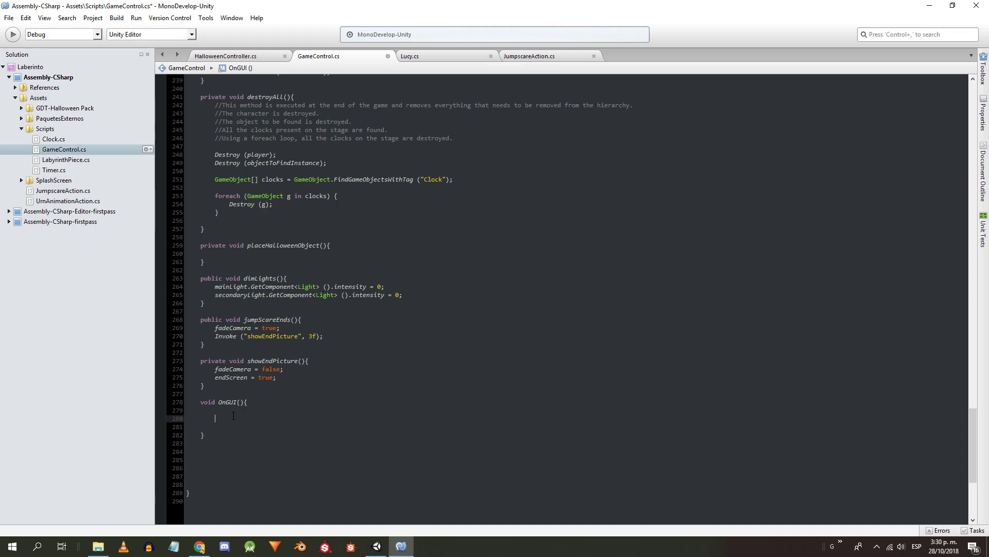
key(Up)
key(Return)
text(if(fase)
key(BackSpace)
key(BackSpace)
text(deCamera) {)
key(Return)
- In the fadeCamera block, add the line GUI.color = new Color (0, 0, 0, 100);
text(GUI.color )
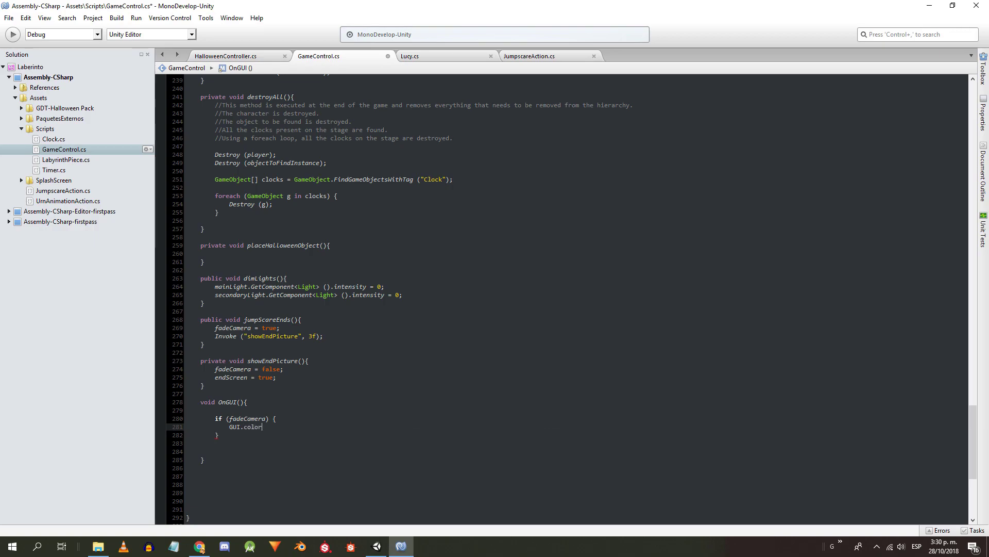
text(= new Color )
text((0, 0, 0, 100);)
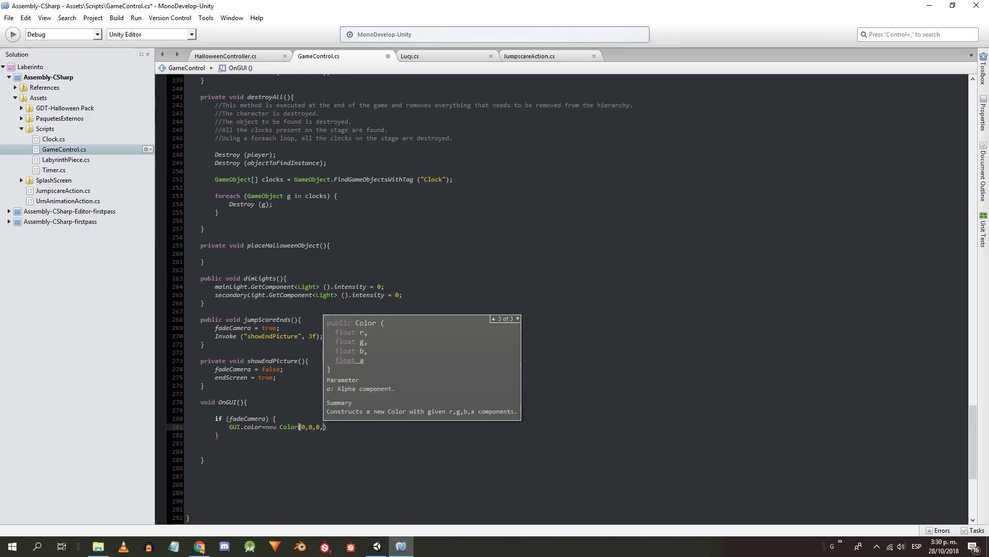
- Below the color line, add GUI.DrawTexture (new Rect (0, 0, Screen.width, Screen.height), blackTexture); and save the script
key(Return)
text(GUI.Dra)
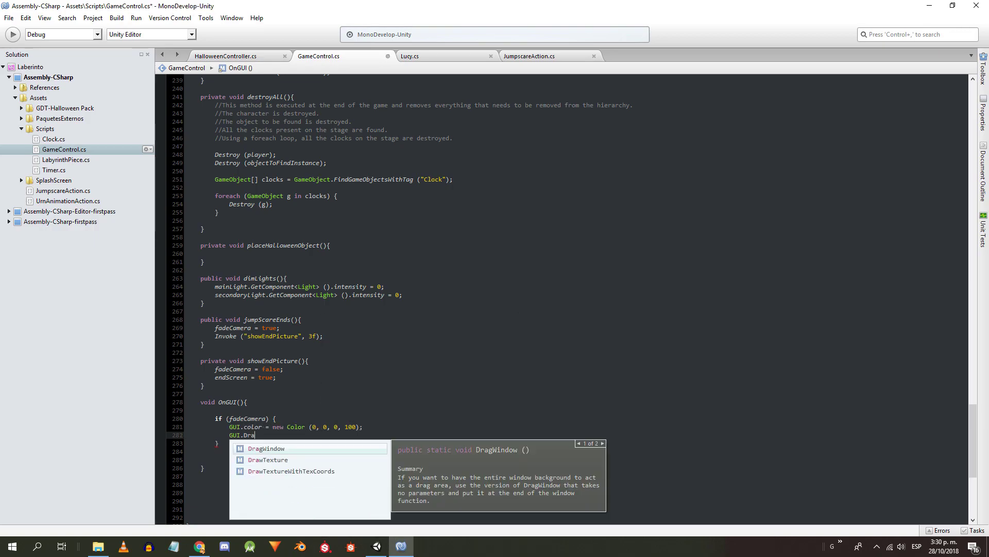
text(wTexture (new Rect )
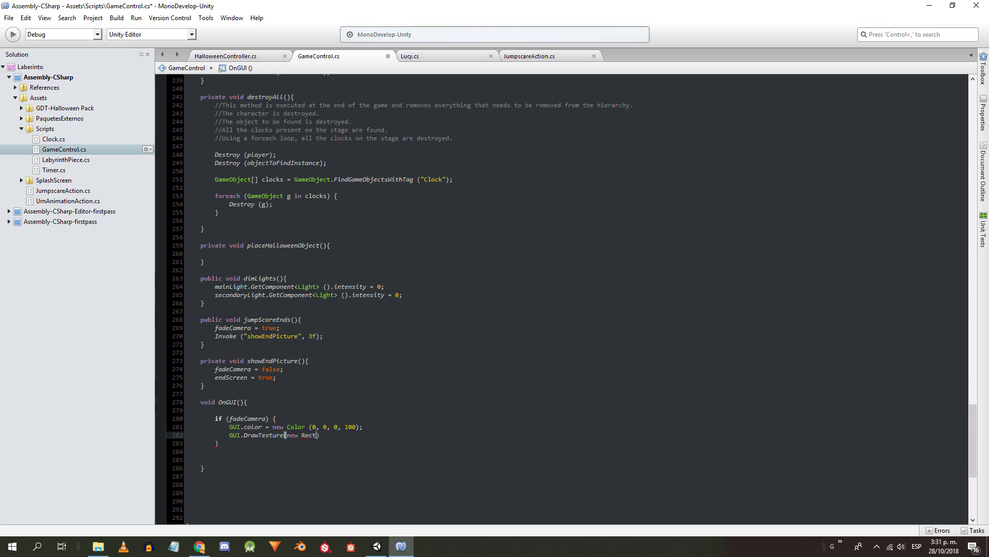
text((0, 0, )
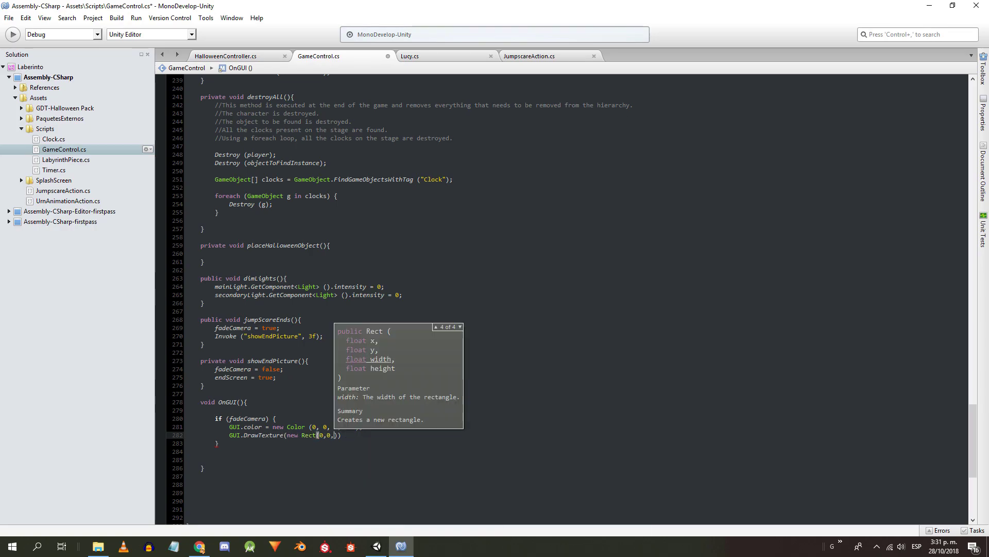
text(Screen.width, Scree)
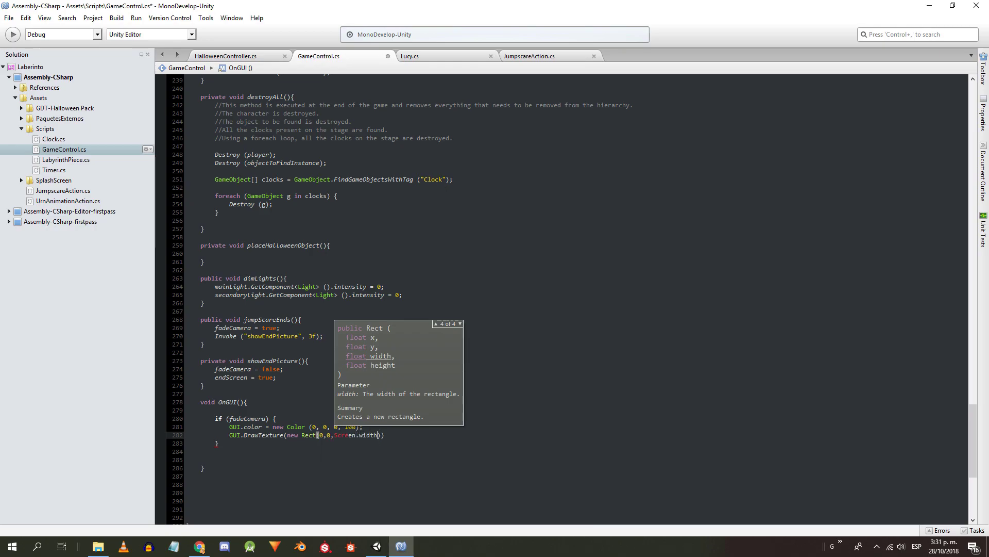
text(n.height), )
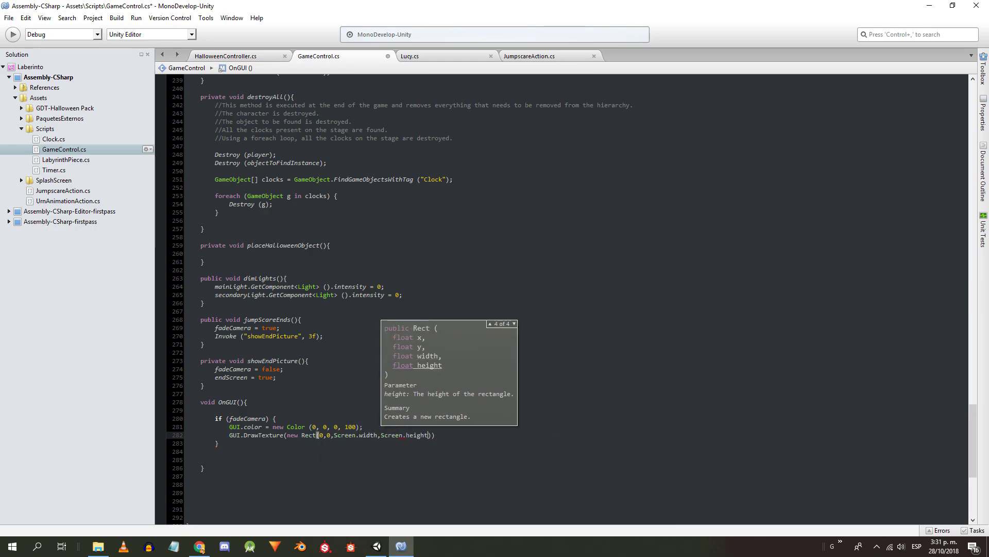
text(blackTexture);)
key(ctrl+s)
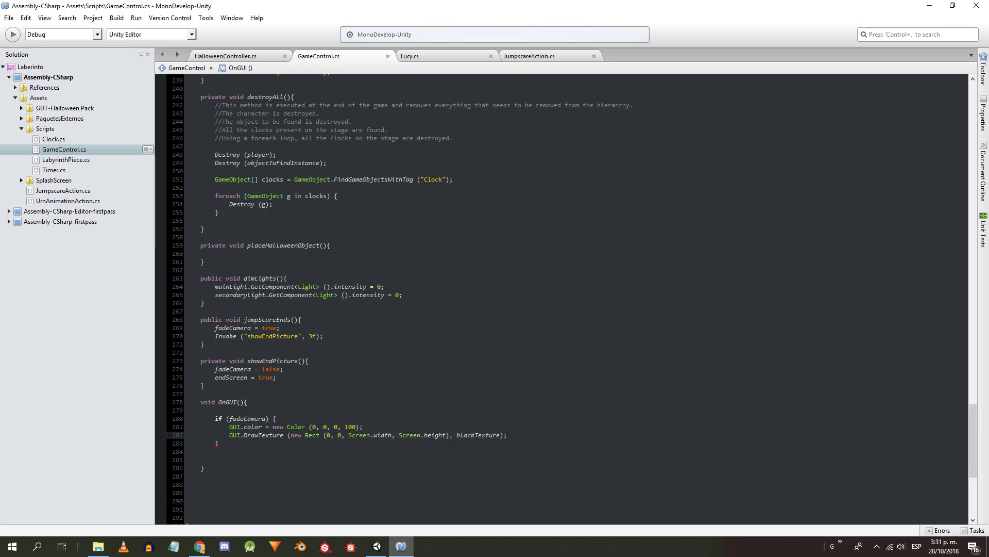
- Add an if (endScreen) block below the fadeCamera block in OnGUI()
key(Return)
text(if (endScreen) )
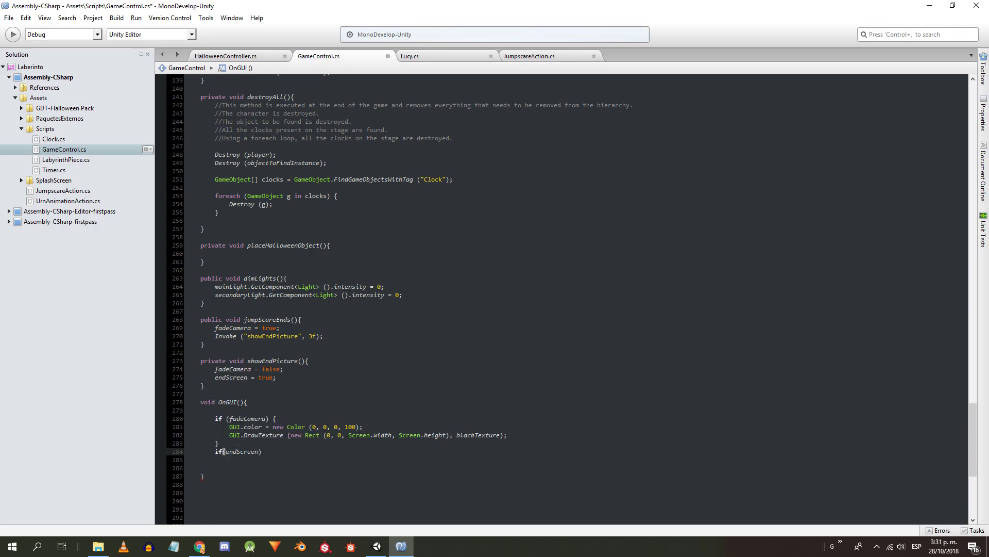
text({)
key(Return)
key(Return)
text(})
- In the endScreen block, add GUI.DrawTexture (new Rect (0, 0, Screen.width, Screen.height), endTexture); and save the script
text(GUI.DrawTexture)
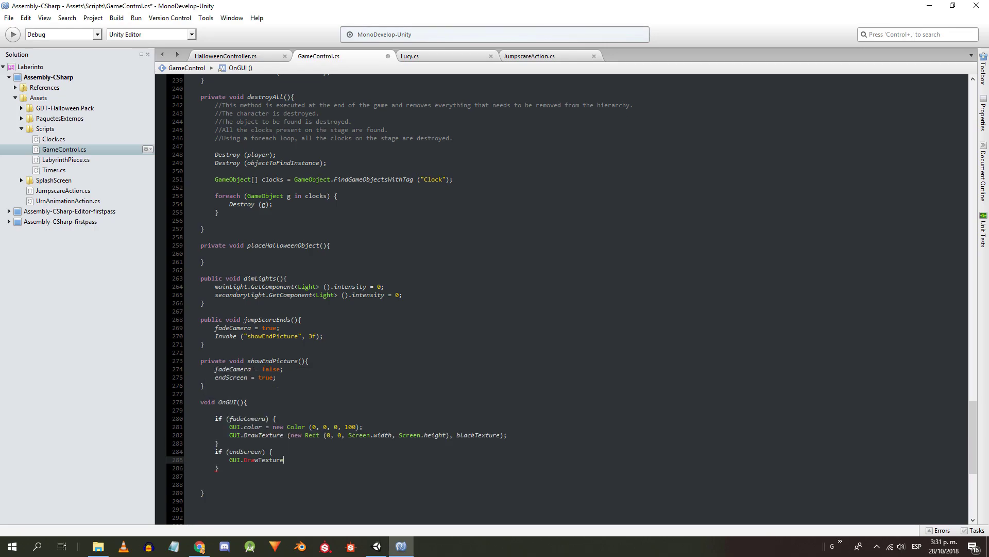
text((new Rect(0,)
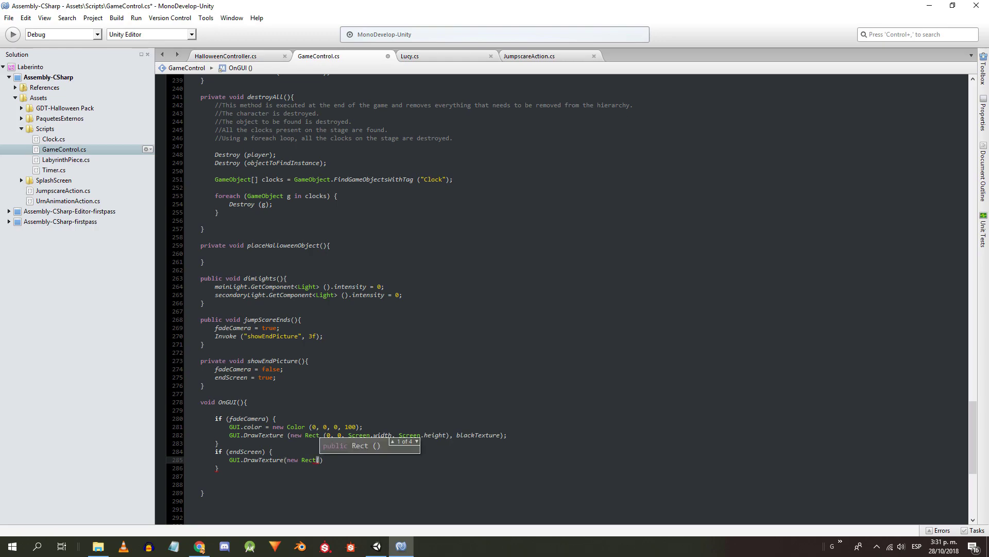
text(0,Scree)
text(n.width,Screen.hei)
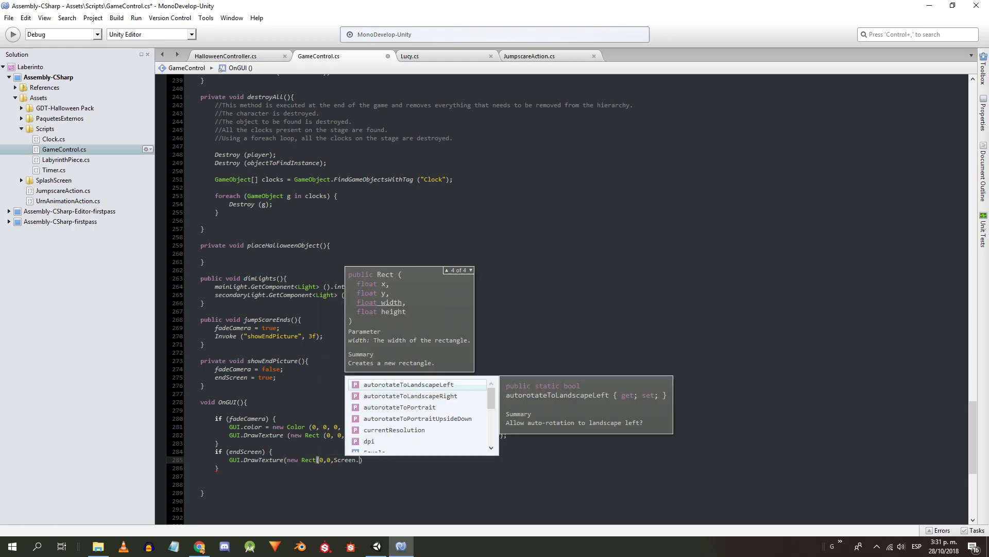
text(ght),endTexture)
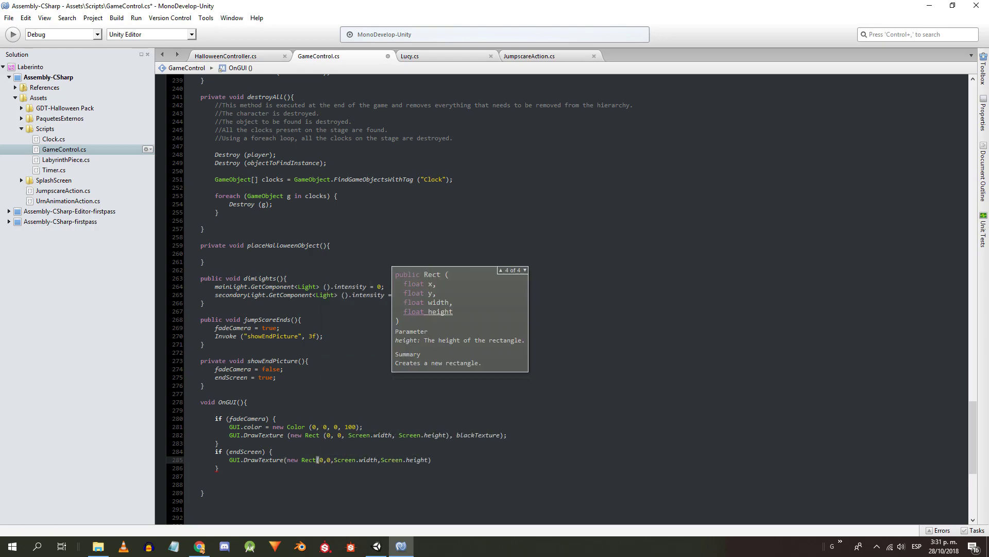
click(186, 467)
key(Left)
text(;)
key(ctrl+s)
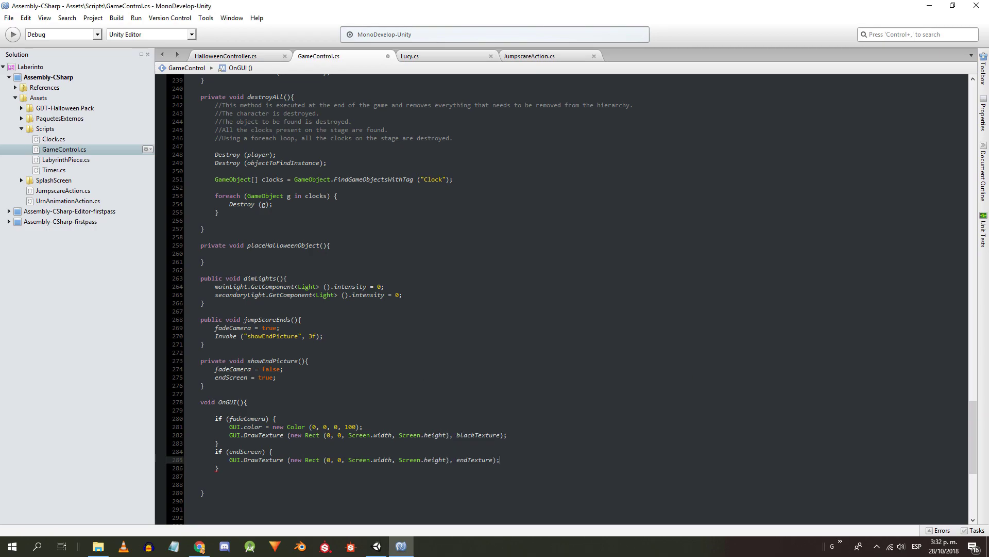
- Switch to the Unity editor and clear the console messages
scroll(290, 388, up, 5)
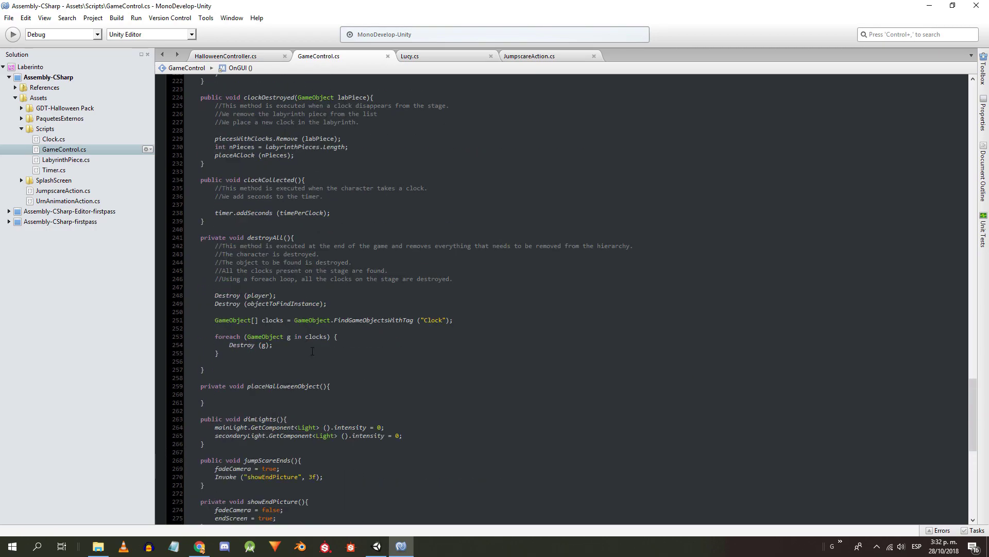
click(377, 546)
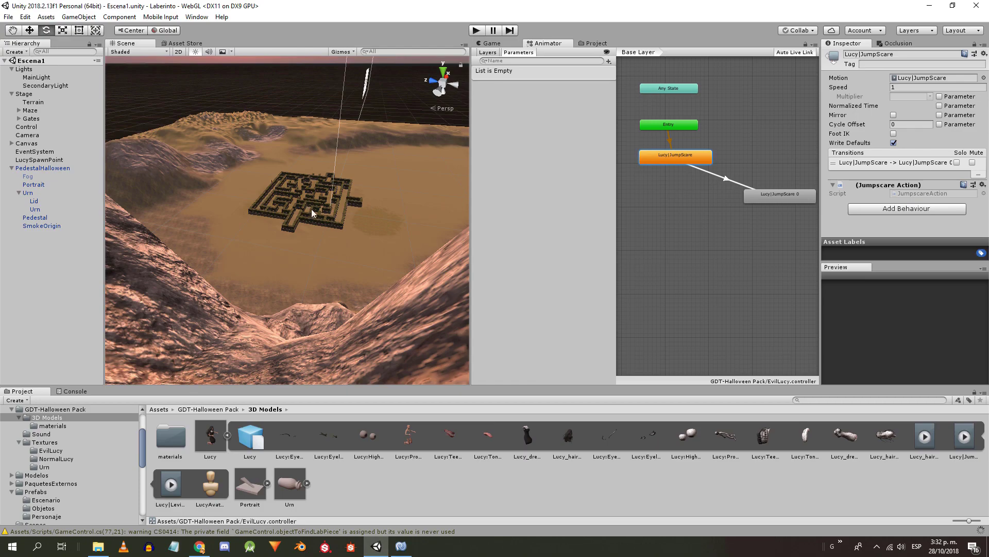
scroll(272, 140, up, 2)
click(64, 392)
click(13, 400)
- Playtest the scene through the Halloween event up to the end picture and stop the game
right_drag(197, 162, 185, 153)
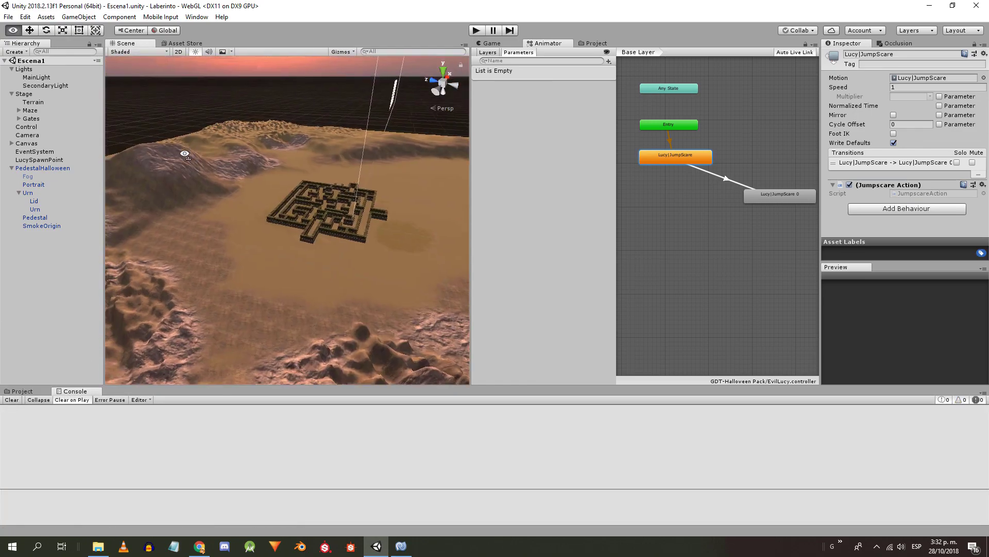
alt+drag(185, 154, 216, 160)
click(477, 31)
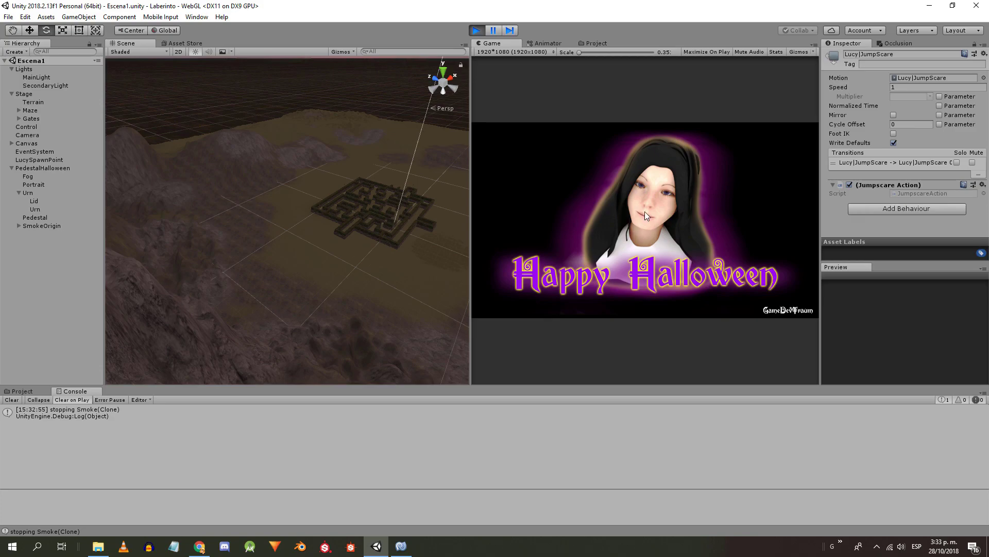
click(476, 30)
- Switch to GameControl.cs in MonoDevelop and add an if (endScreen) block at the end of Update(), after the Escape key check
key(alt+Tab)
scroll(378, 275, up, 4)
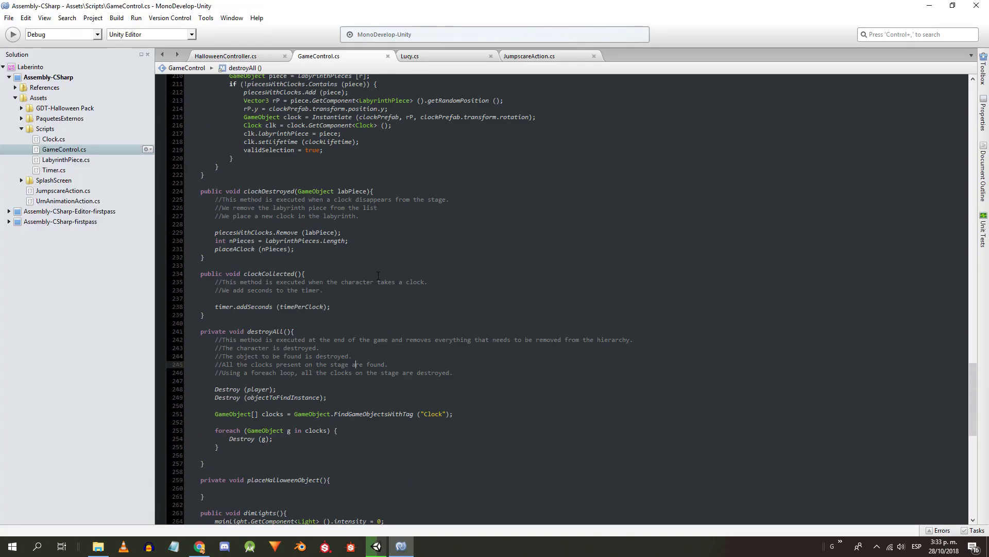
scroll(371, 287, up, 20)
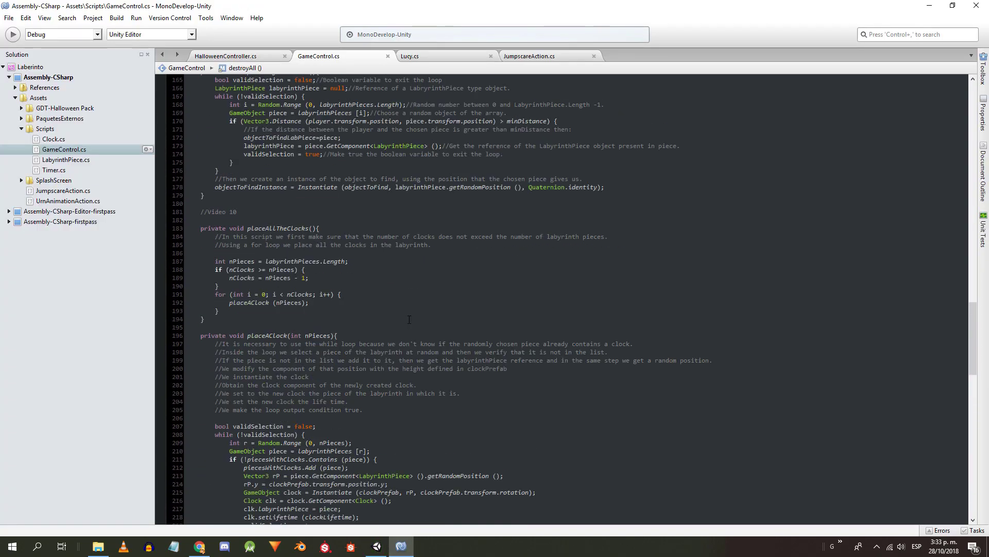
scroll(269, 289, up, 4)
click(269, 281)
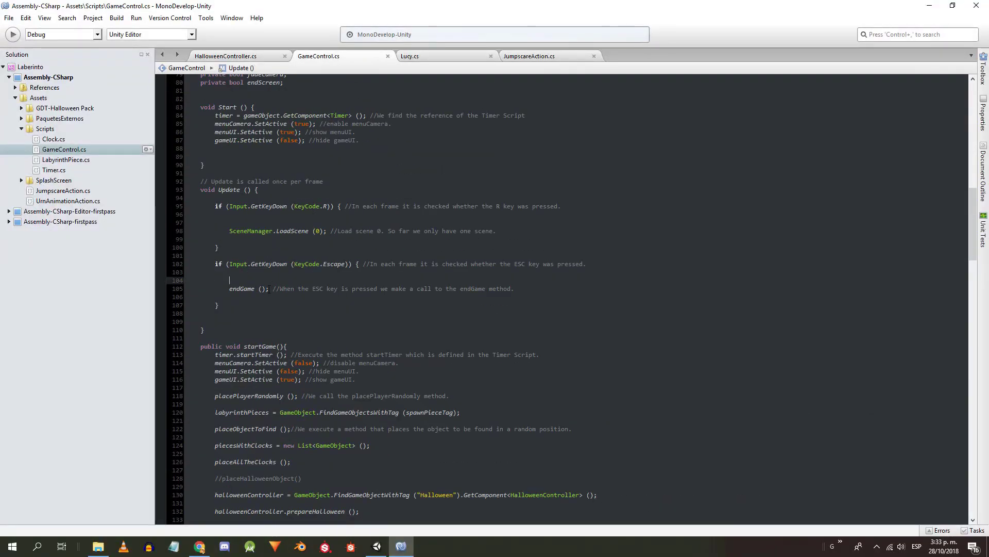
key(Return)
key(Return)
text(if(endScreen){)
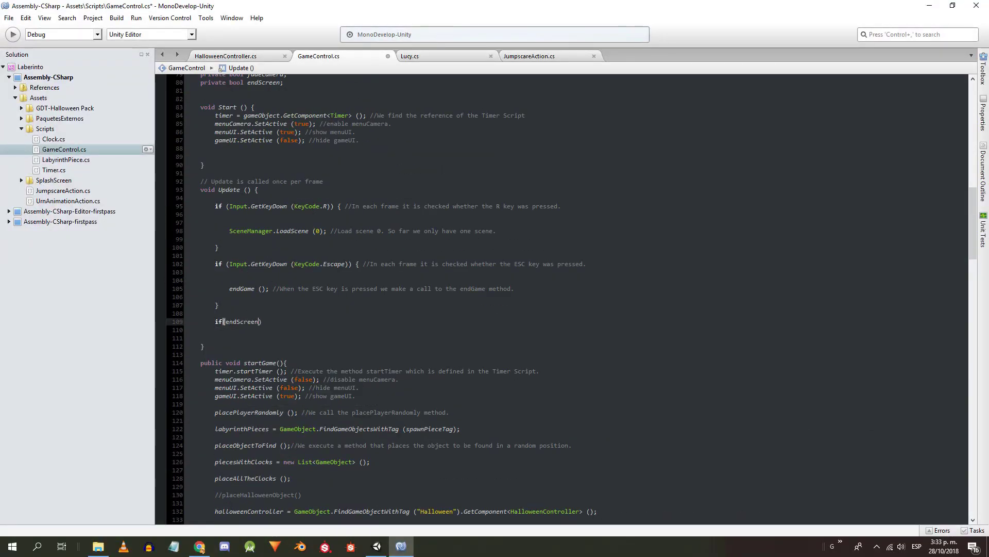
- Inside Update()'s endScreen block, nest if (Input.anyKeyDown) containing the call endGame (); and save the script
key(Return)
text(if ()
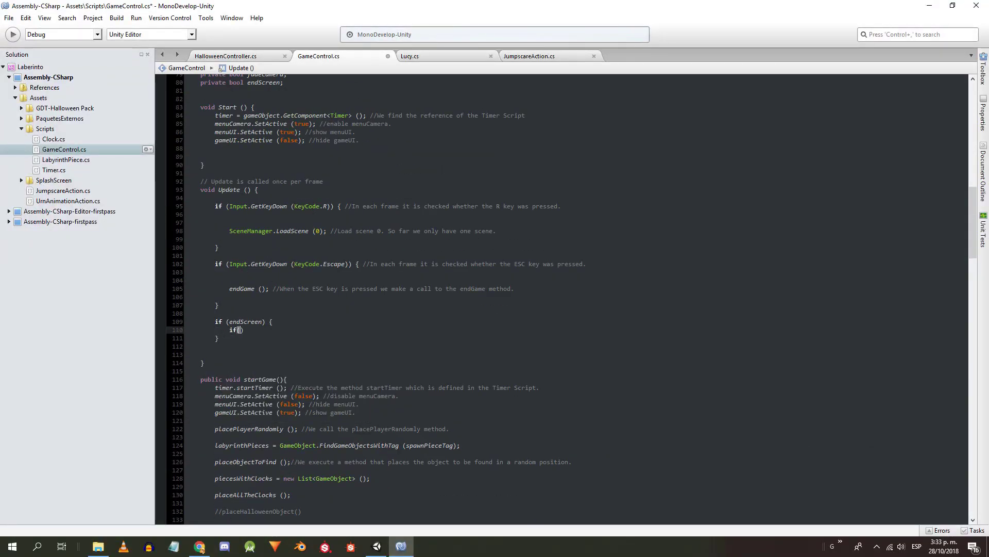
text(Input.anyKeyDown) )
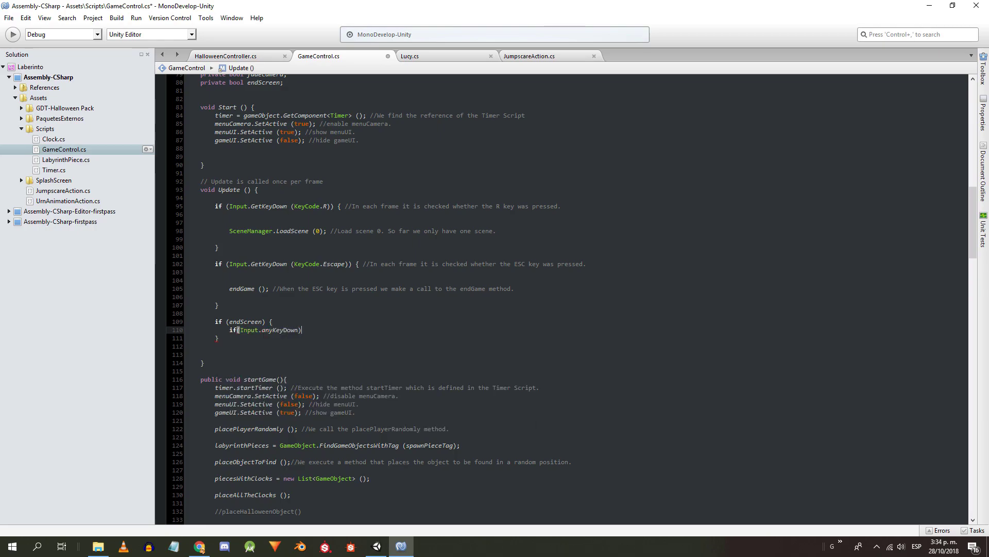
text({)
key(Return)
text(endGame();)
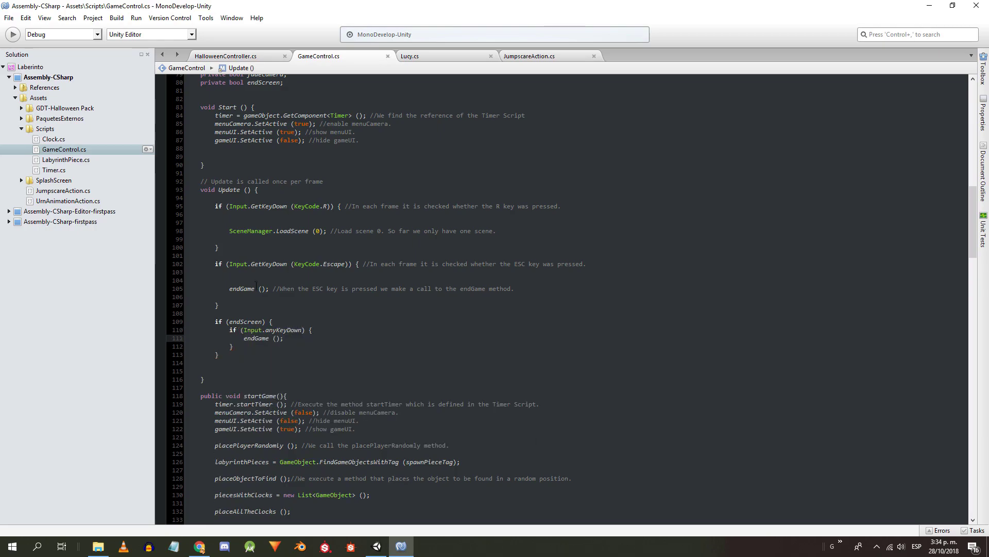
- Insert blank lines below the destroyAll () call in the endGame() method
scroll(256, 285, down, 4)
click(284, 279)
scroll(284, 279, down, 2)
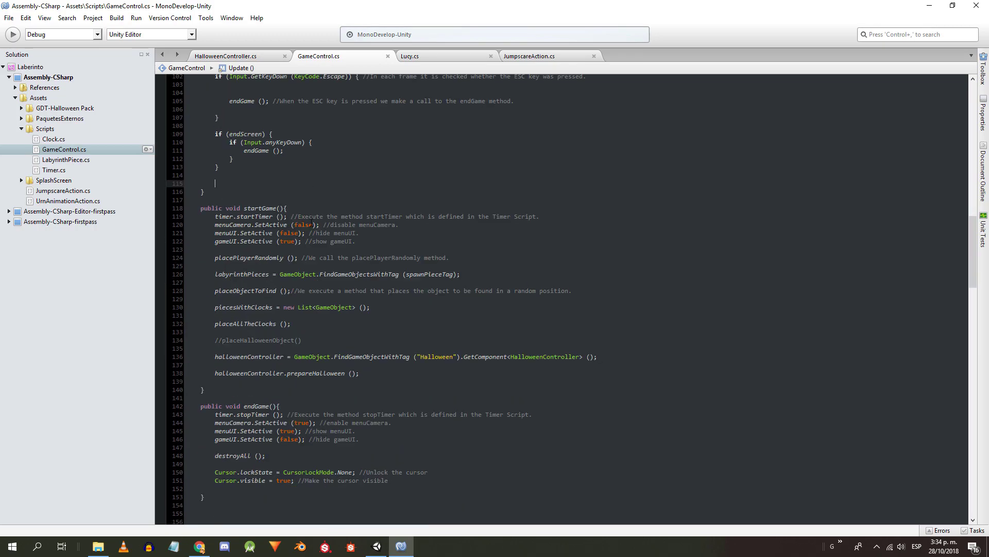
click(258, 373)
scroll(258, 373, down, 2)
click(266, 345)
click(267, 362)
key(Return)
key(Return)
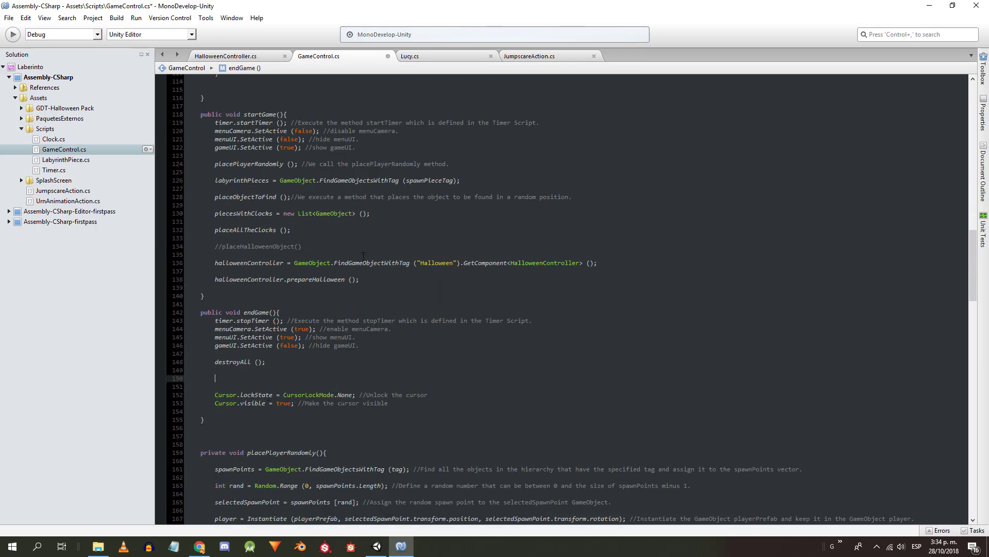
- In startGame(), uncomment the placeHalloweenObject () call, end it with a semicolon and save the script
click(391, 281)
key(Delete)
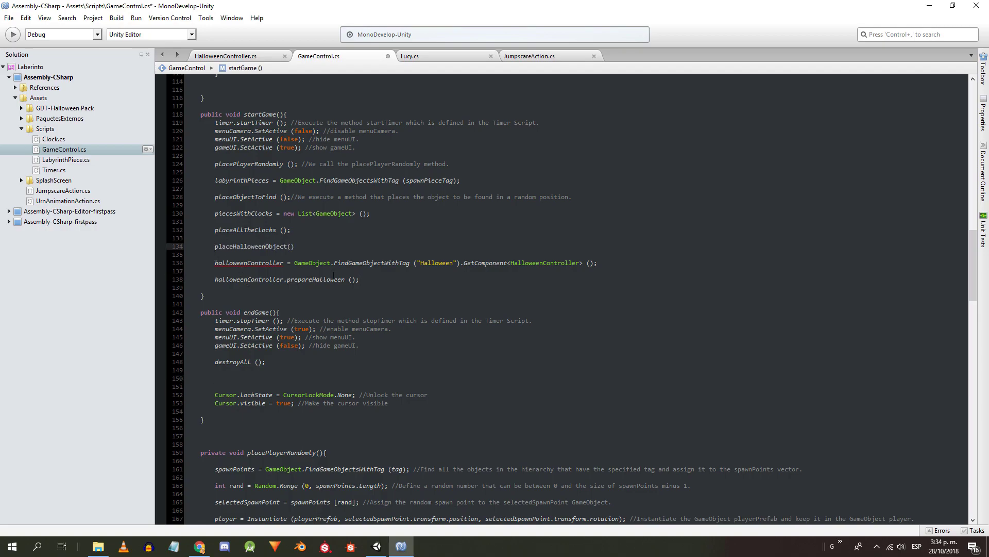
text(;)
key(ctrl+s)
- At the end of endGame(), below the cursor lines, add the call halloweenController.endHalloween ();
scroll(408, 332, down, 4)
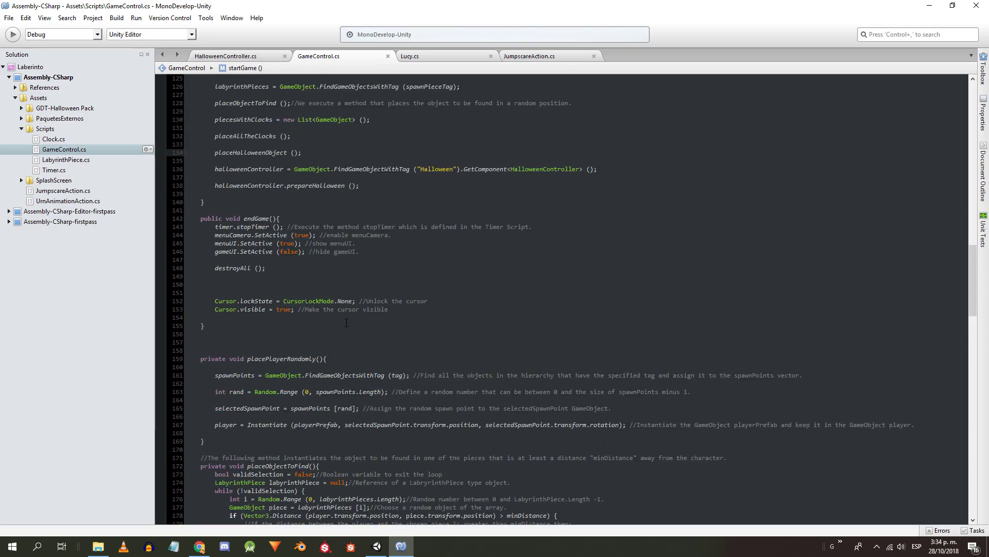
click(332, 283)
click(297, 319)
key(Return)
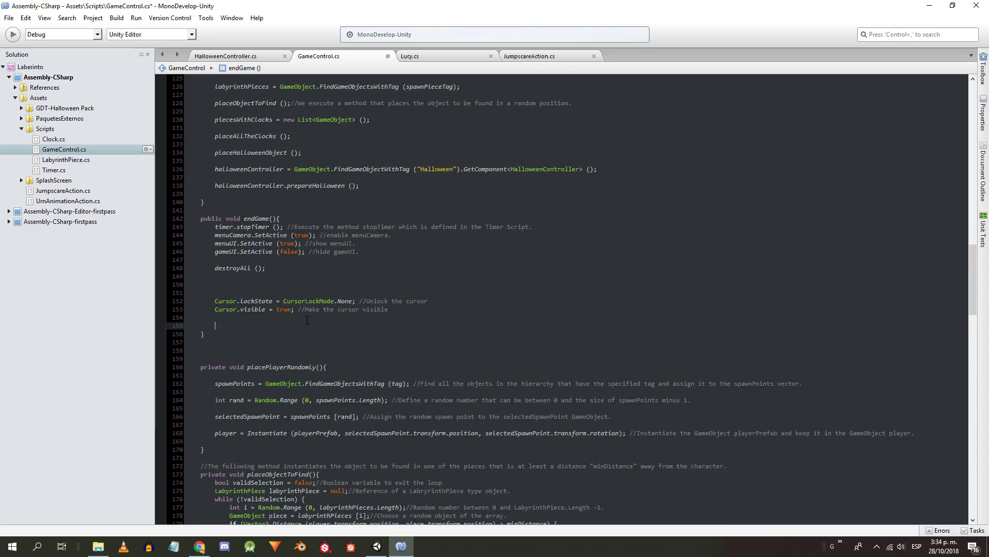
text(halloweenController.endHalloween ();)
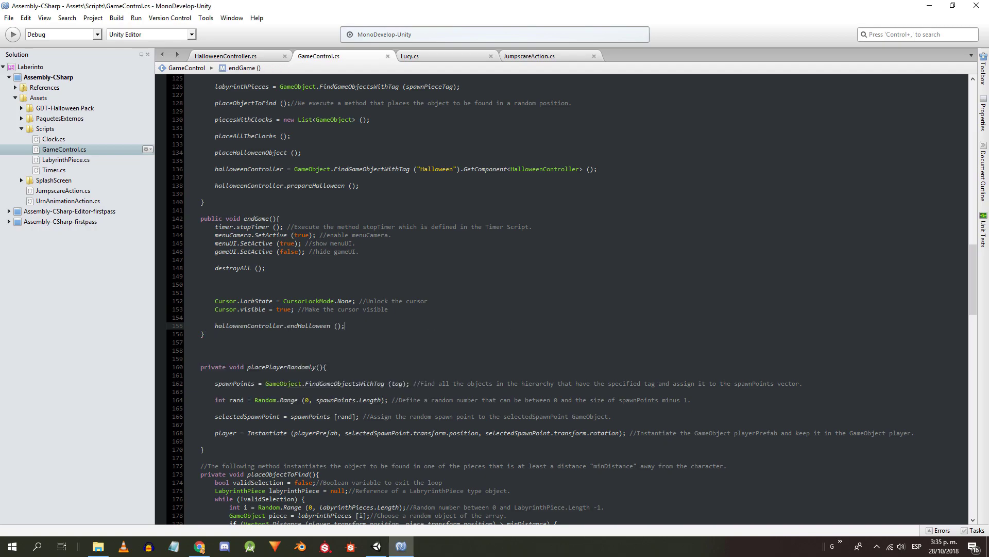
- Below the endHalloween call, add mainLight.GetComponent<Light> ().intensity = mainLightIntensity; and save GameControl.cs
key(Return)
text(mainLight.GetComponent>)
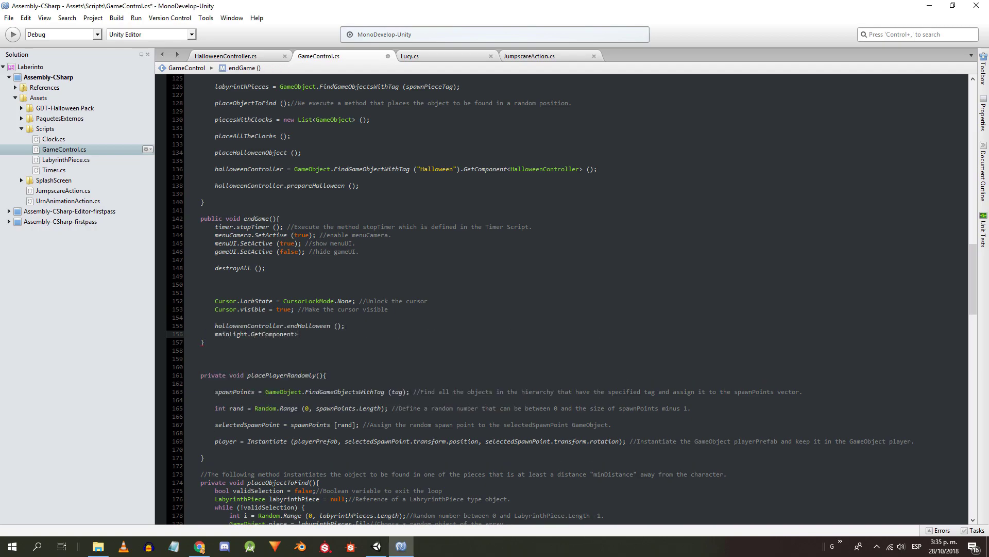
key(BackSpace)
text(<Light> ().)
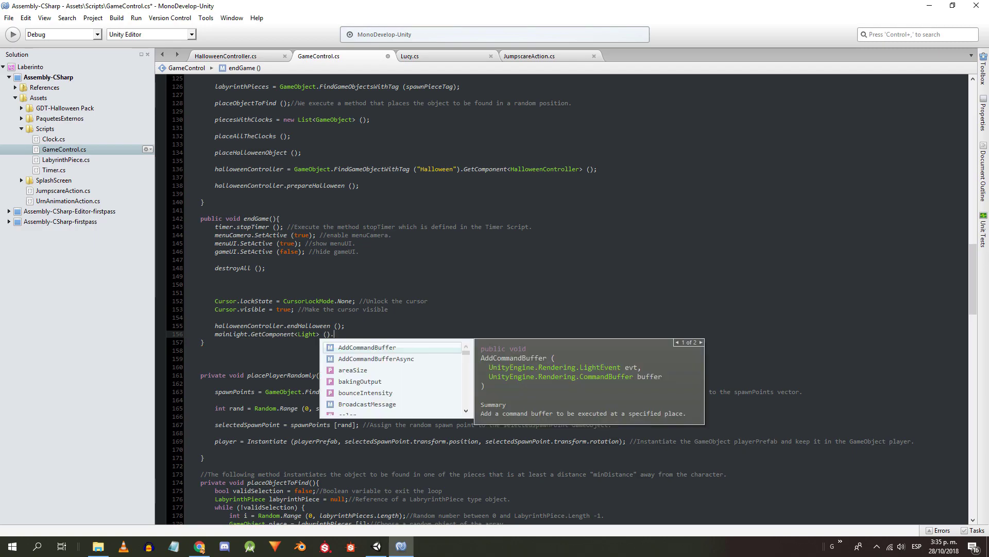
text(intensity = mainLightIntensity;)
key(ctrl+s)
click(186, 342)
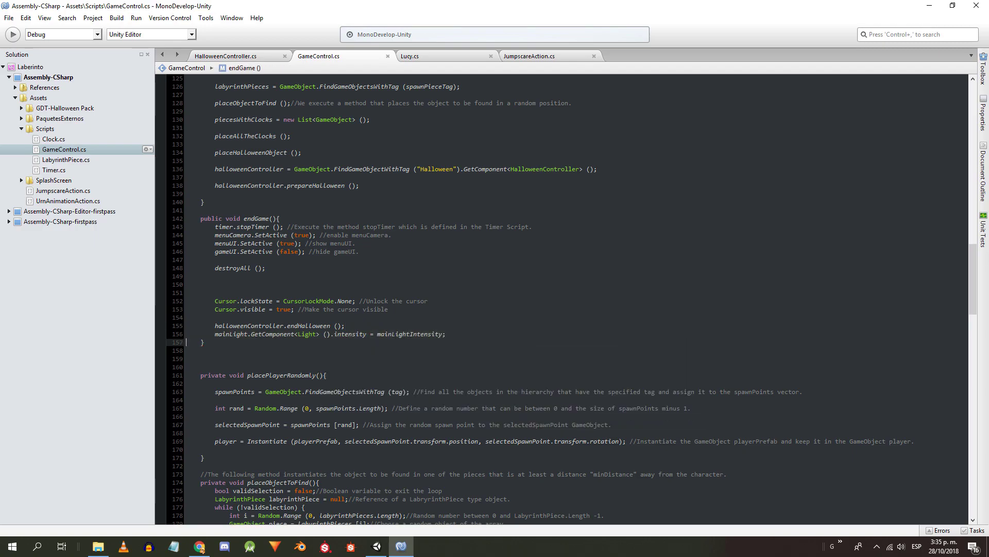
- Below the mainLight line in endGame(), add secondaryLight.GetComponent<Light> ().intensity =secondaryLightIntensity; and save GameControl.cs
text(mainLight.GetComponent<Light> ().intensity = mainLightIntensity;)
text(secondary)
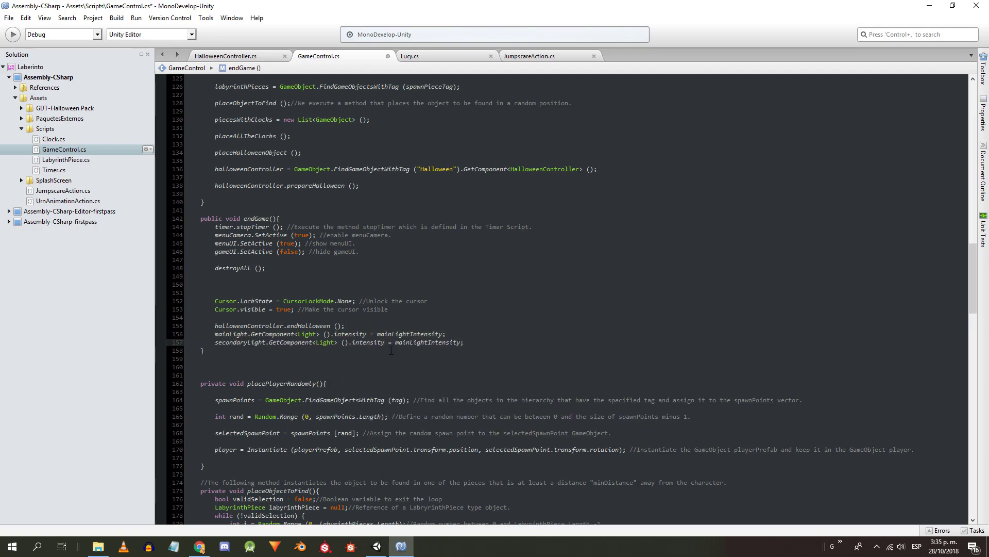
text(secondary)
key(ctrl+s)
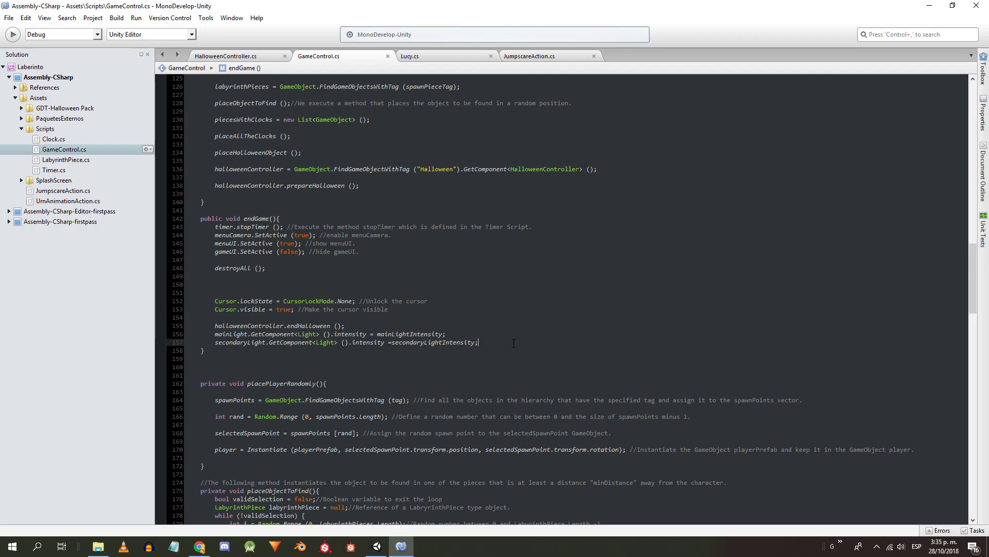
key(Return)
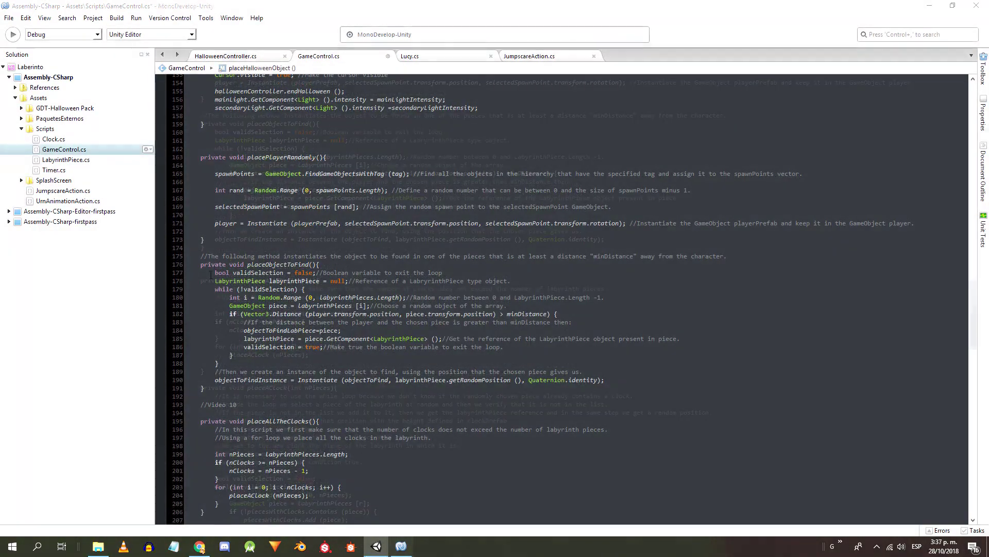
- Copy the whole body of placeObjectToFind() into the empty placeHalloweenObject() method
drag(215, 272, 604, 380)
scroll(325, 359, down, 17)
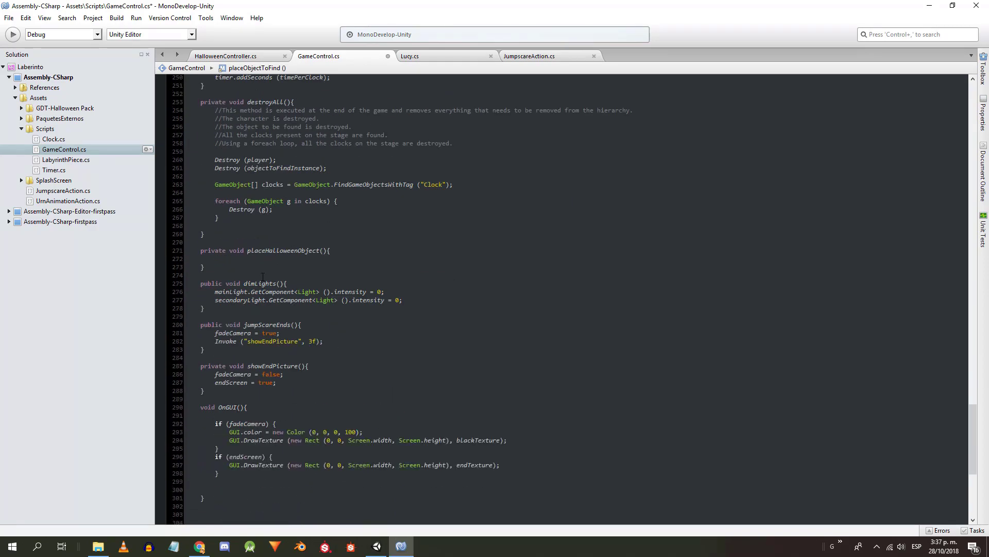
click(302, 259)
text(bool validSelection = false;//Boolean variable to exit the loop 		LabyrinthPiece labyrinthPiece = null;//Reference of a LabryrinthPiece type object. 		while (!validSelection) { 			int i = Random.Range (0, labyrinthPieces.Length);//Random number between 0 and LabyrinthPiece.Length -1. 			GameObject piece = labyrinthPieces [i];//Choose a random object of the array. 			if (Vector3.Distance (player.transform.position, piece.transform.position) > minDistance) { 				//If the distance between the player and the chosen piece is greater than minDistance then: 				objectToFindLabPiece=piece; 				labyrinthPiece = piece.GetComponent<LabyrinthPiece> ();//Get the reference of the LabyrinthPiece object present in piece. 				validSelection = true;//Make true the boolean variable to exit the loop. 			} 		} 		//Then we create an instance of the object to find, using the position that the chosen piece gives us. 		objectToFindInstance = Instantiate (objectToFind, labyrinthPiece.getRandomPosition (), Quaternion.identity);)
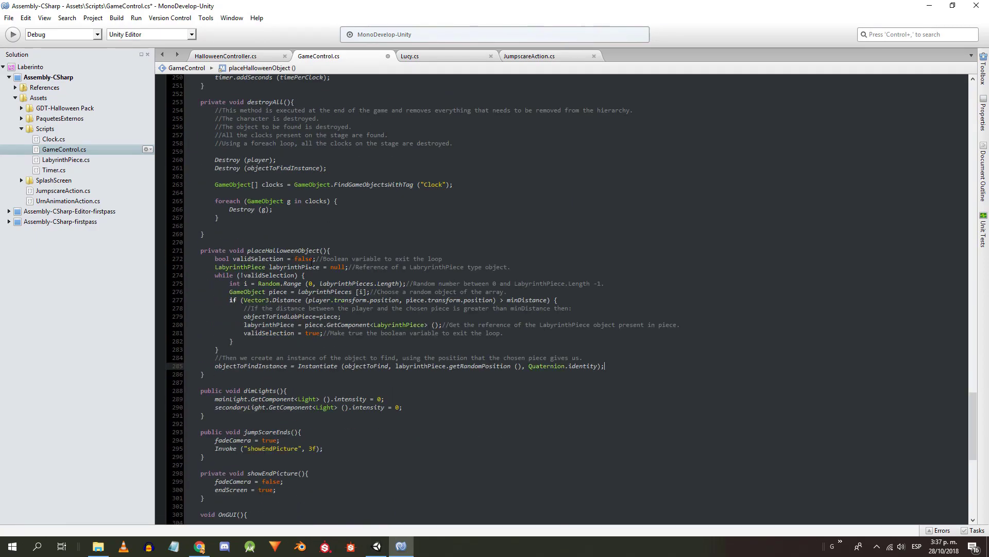
- In placeHalloweenObject(), put the distance check in parentheses, precede it with !piece.Equals(objectToFindLabPiece &&, and save the script
click(550, 299)
click(242, 300)
text(!()
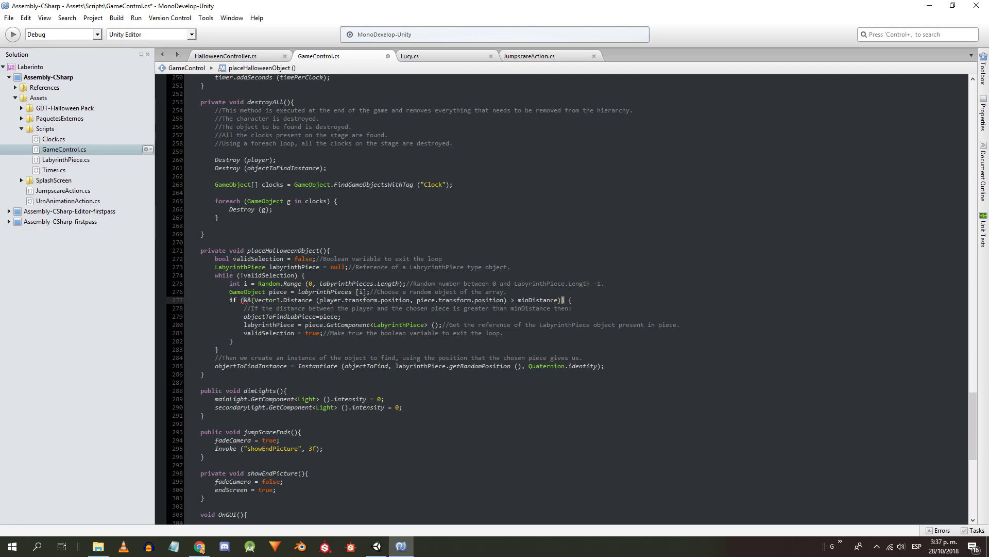
text(!piece.eq)
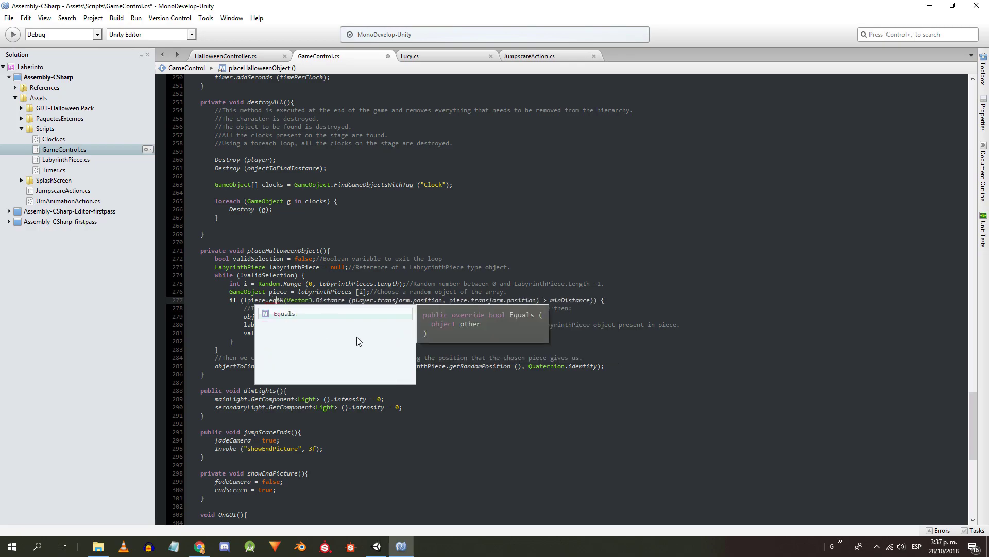
text((objectToFindLabPiece)
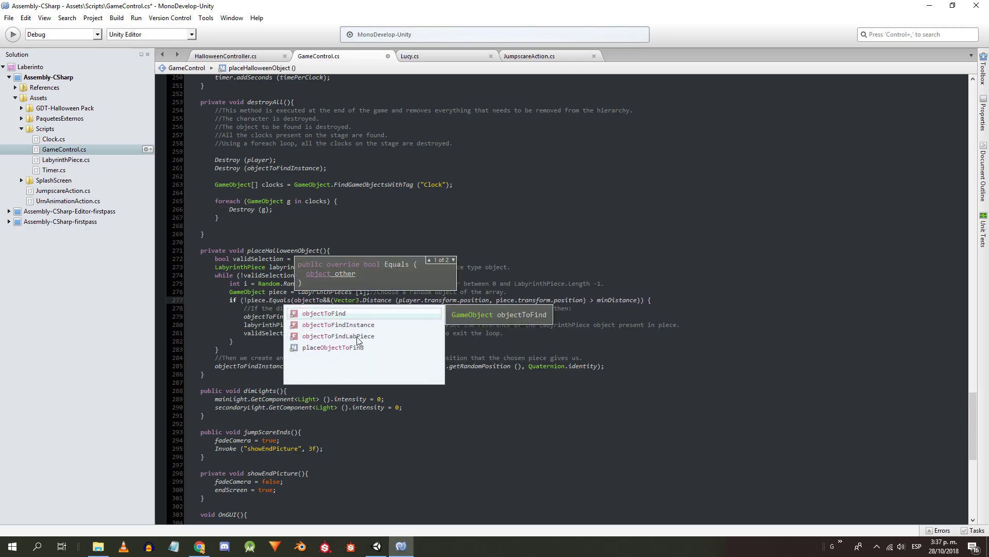
key(ctrl+s)
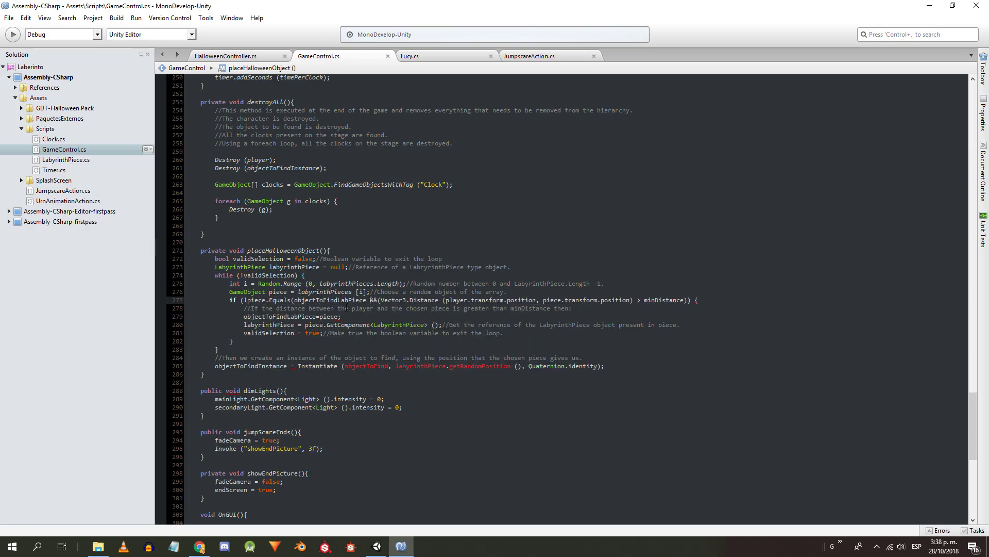
double_click(279, 316)
key(BackSpace)
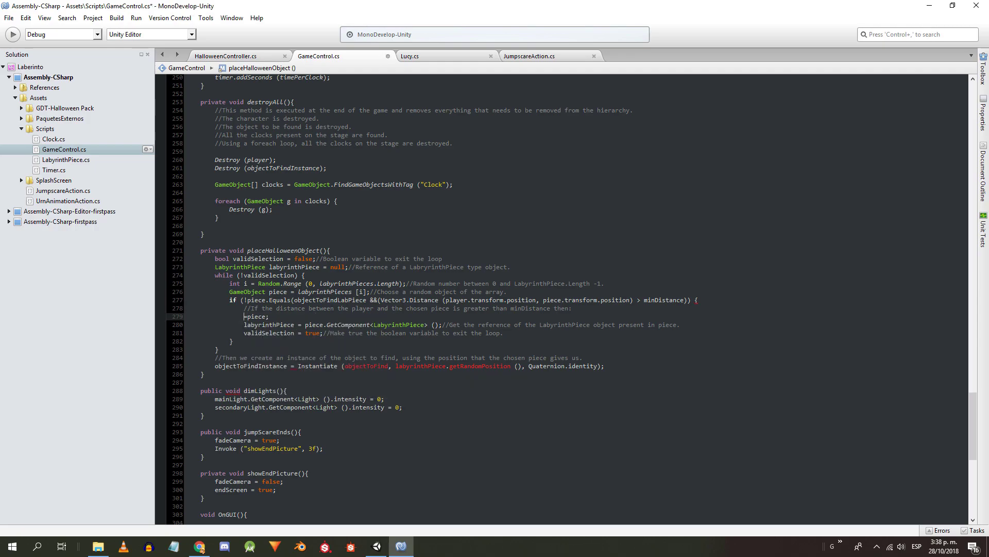
key(ctrl+z)
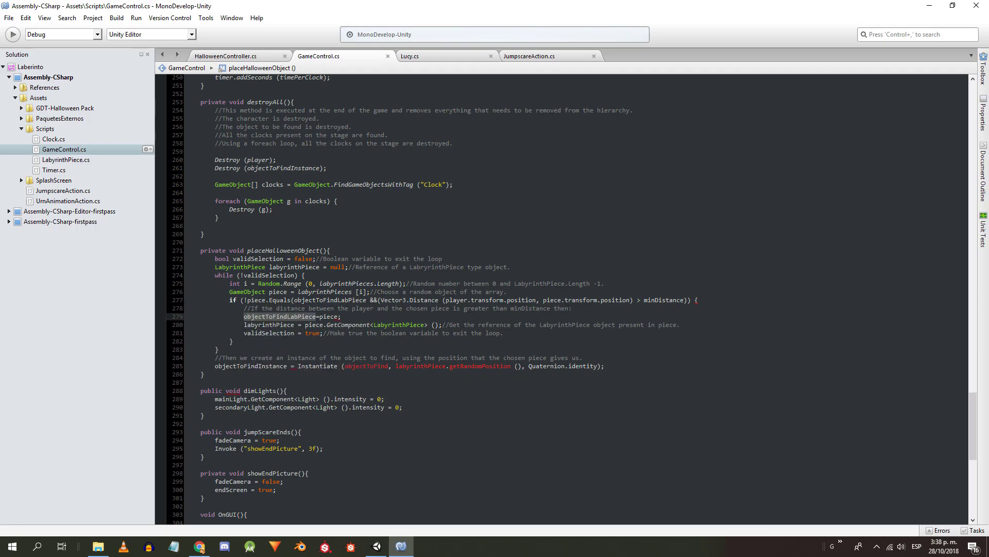
- Delete the objectToFindLabPiece=piece; line in placeHalloweenObject() and the space before the parentheses of the GetComponent<LabyrinthPiece> call
triple_click(293, 316)
key(BackSpace)
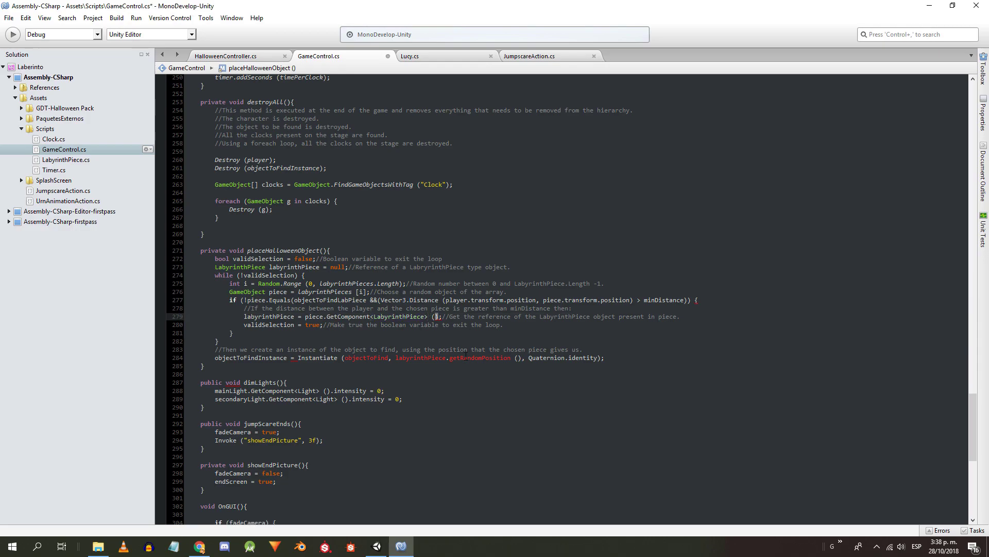
key(BackSpace)
- Close the Equals call with a parenthesis after objectToFindLabPiece in the if condition and save the script
click(716, 301)
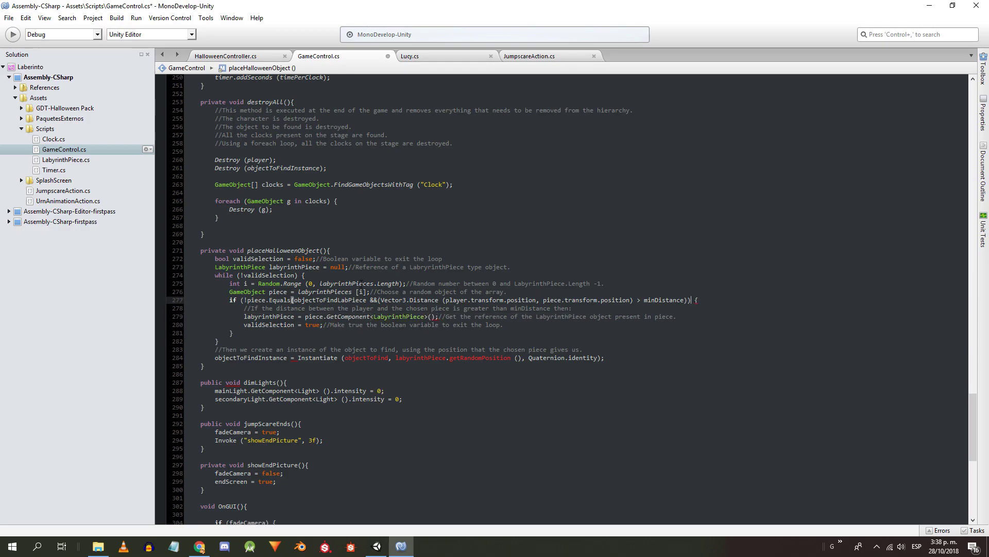
click(369, 300)
text())
key(ctrl+s)
- Below the last comment in placeHalloweenObject(), declare Vector3 v=labyrinthPiece.getRandomPosition(); followed by a blank line, and save
click(585, 349)
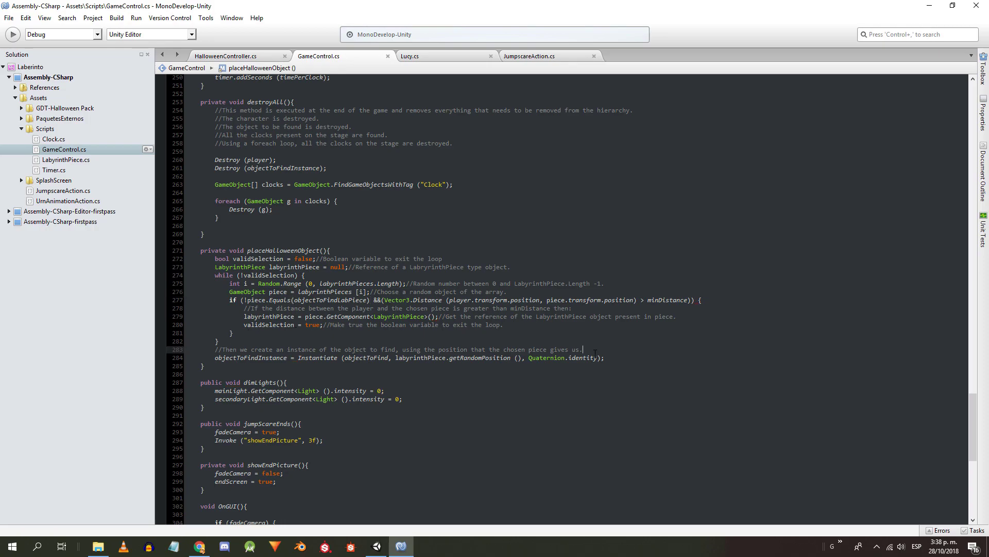
key(Return)
text(Vector3 v)
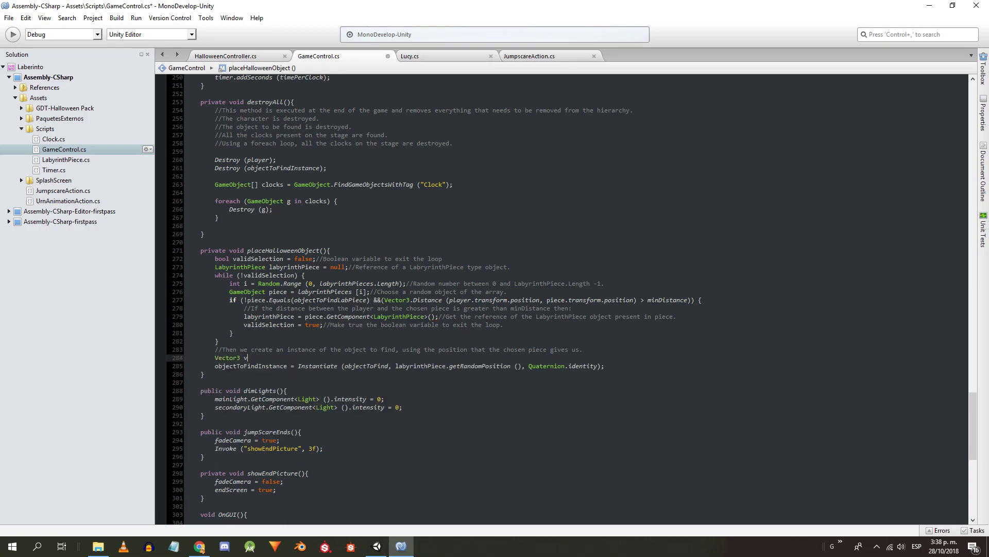
text(=labyrinthPiece.get)
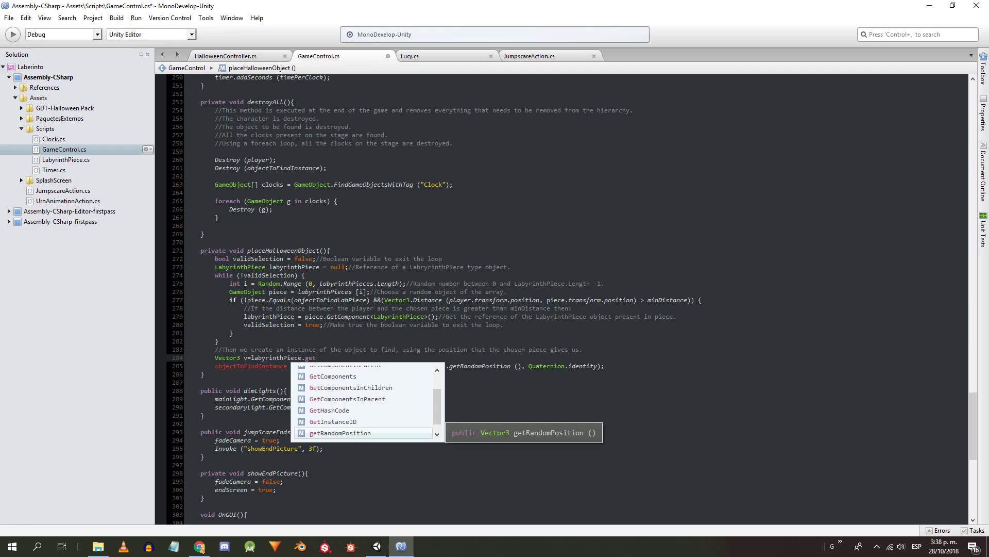
text(RandomPosition();)
key(ctrl+s)
key(Return)
- Change the copied Instantiate line to halloweenPedestalInstance = Instantiate (halloweenPedestalPrefab, v, Quaternion.identity);
key(Down)
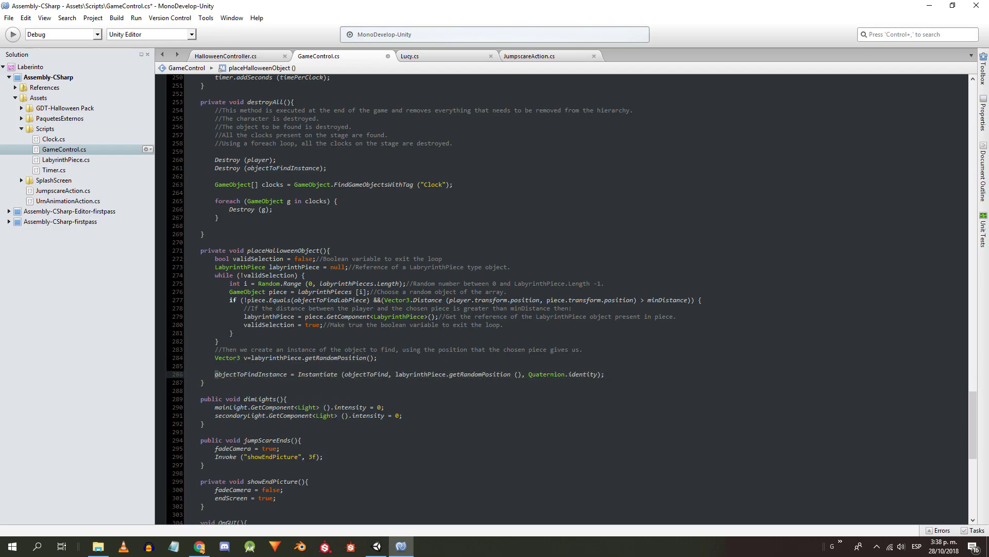
key(shift+Right)
text(halloweenPedestalInstance)
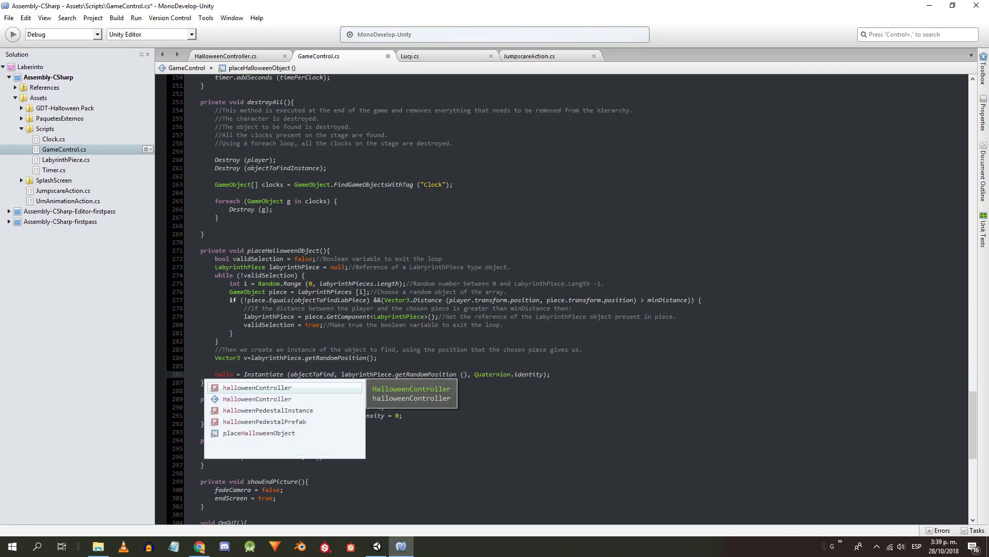
double_click(398, 376)
text(halloweenPedestalPrefab)
key(Return)
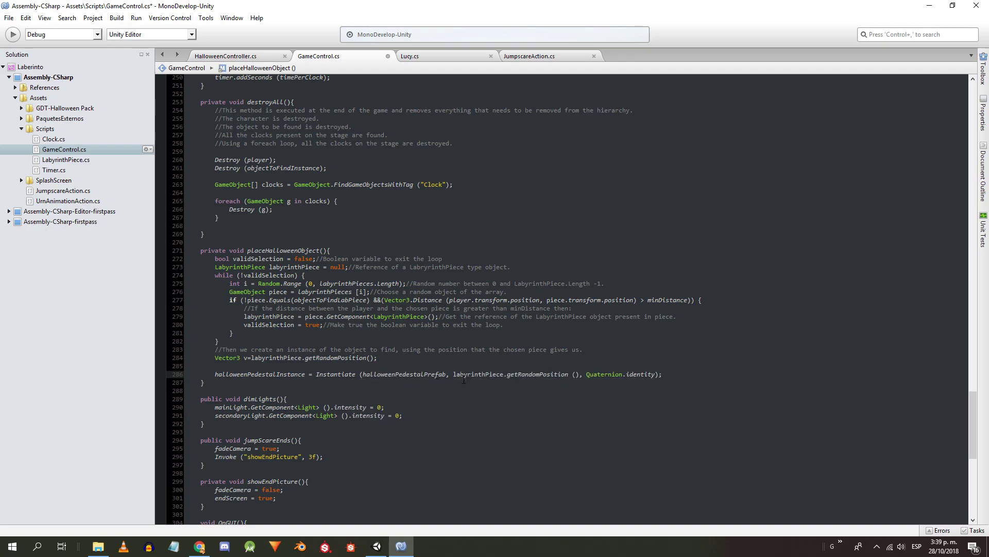
drag(500, 369, 571, 374)
text(v)
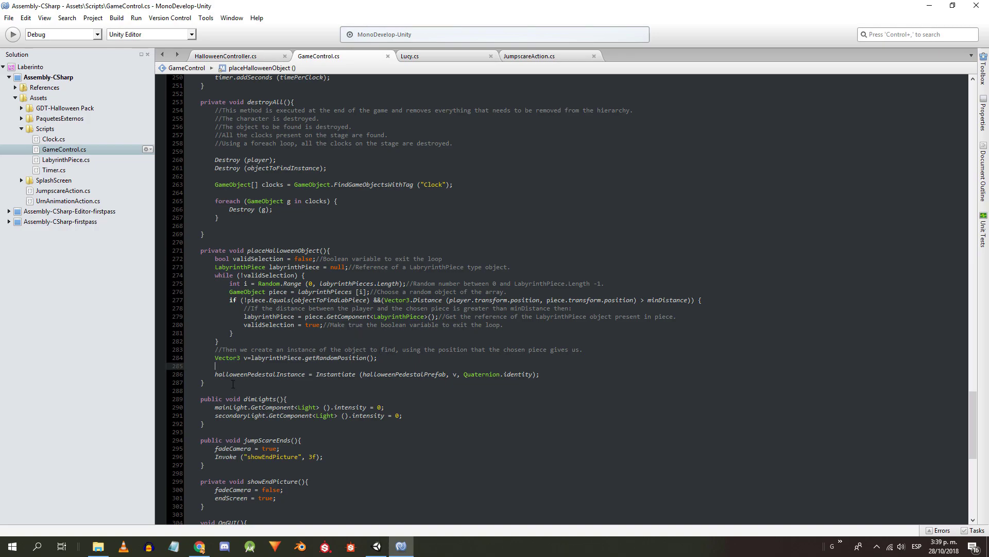
- In destroyAll(), add Destroy(halloweenPedestalInstance); below the line that destroys objectToFindInstance
scroll(241, 379, down, 6)
scroll(242, 360, up, 10)
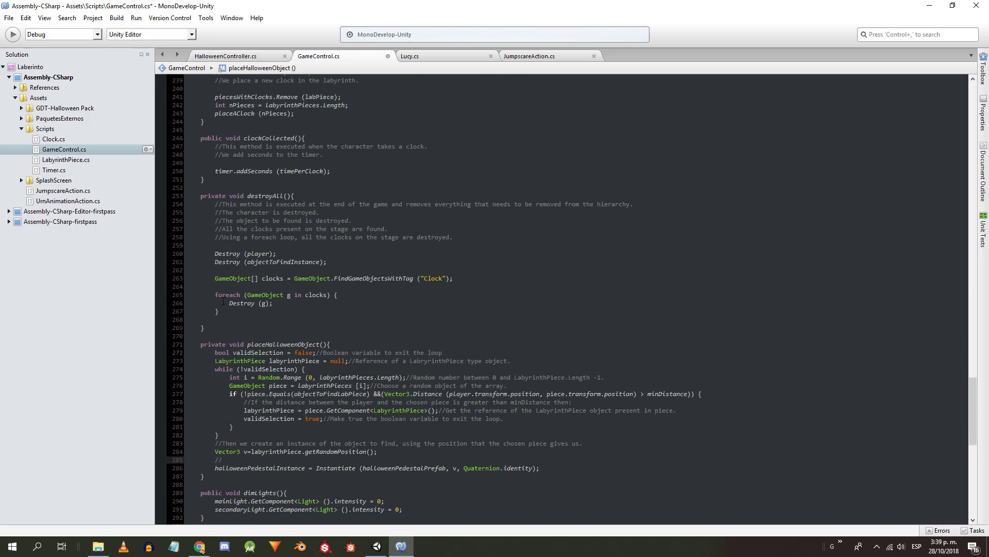
click(241, 313)
text(Des)
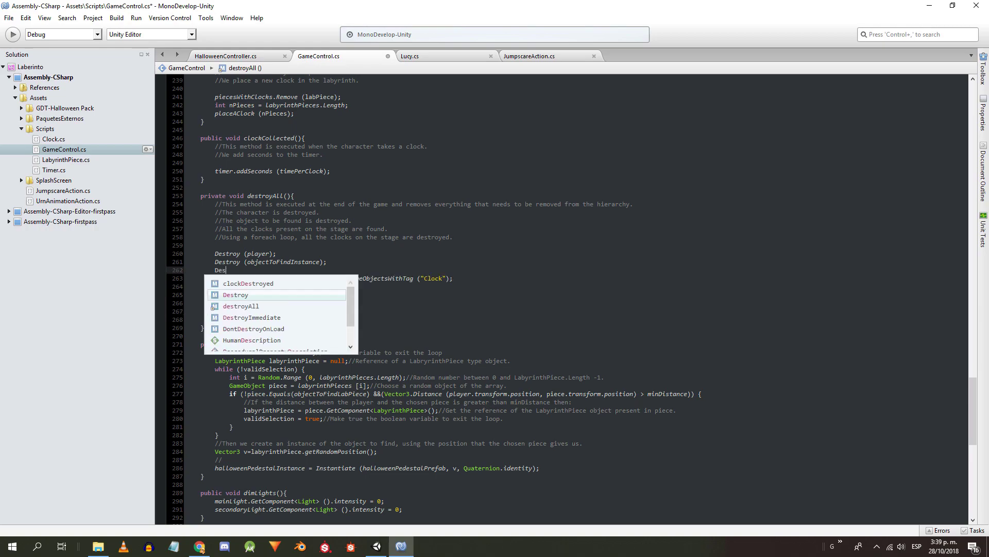
text(troy (halloweenPedestalInstance))
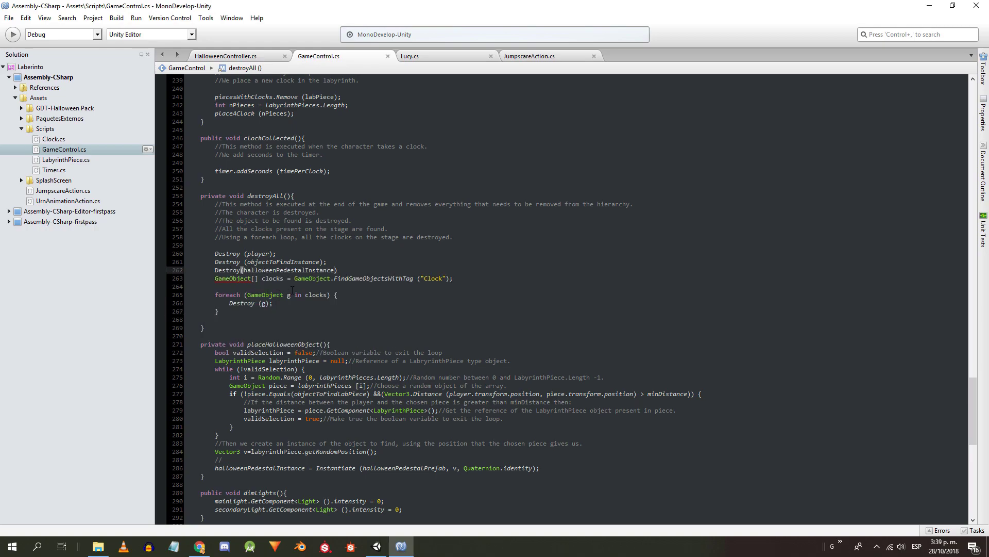
text(;)
scroll(347, 510, down, 4)
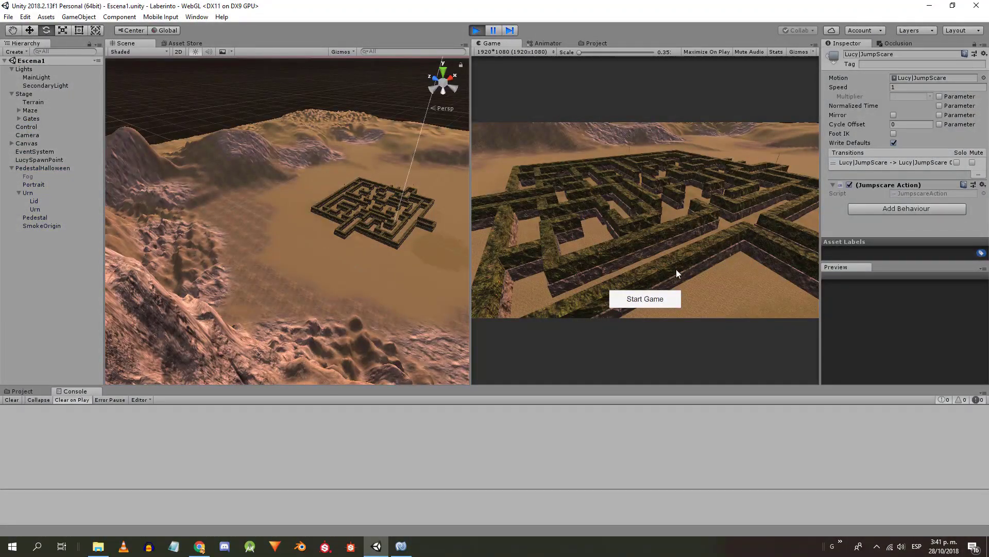
- Start a game in Unity's play mode, stop play mode and examine the first console error
click(668, 301)
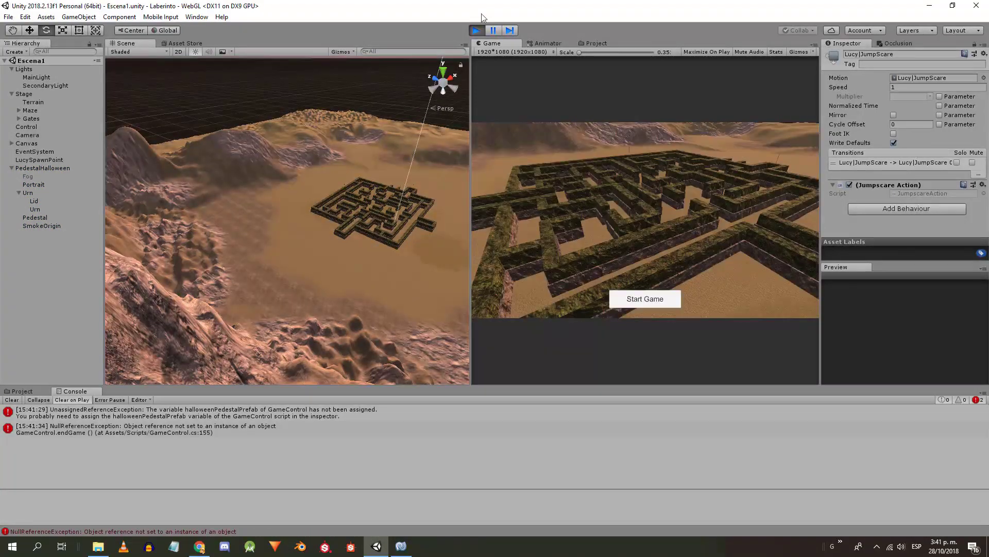
click(477, 30)
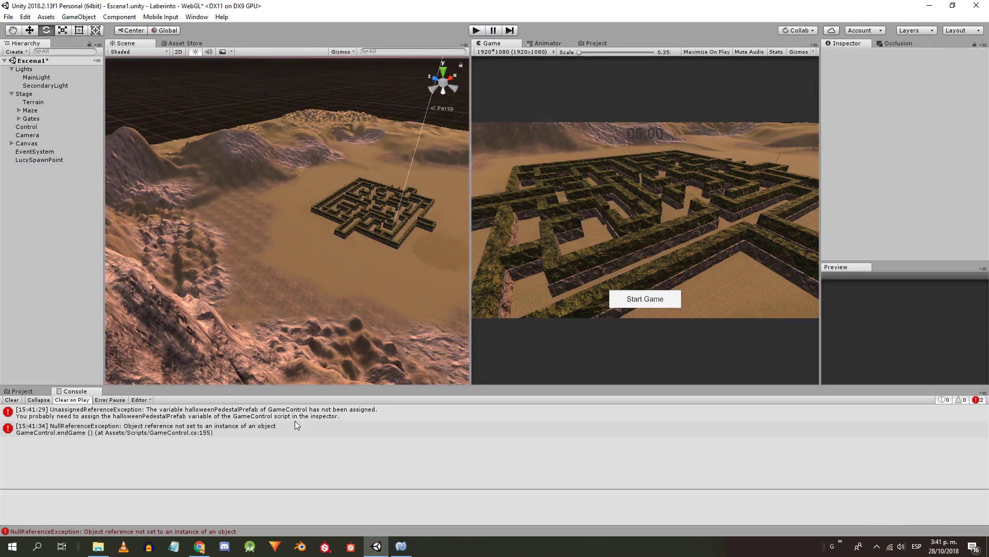
click(295, 420)
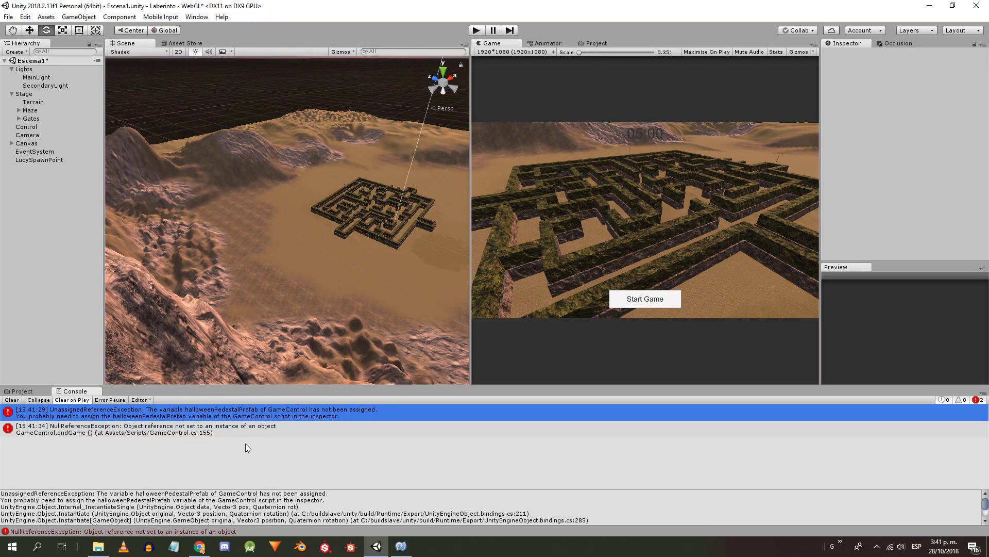
- Assign the PedestalHalloween prefab from the GDT-Halloween Pack folder to the Control object's Halloween Pedestal Prefab field
click(32, 127)
scroll(892, 129, down, 1)
scroll(987, 140, down, 5)
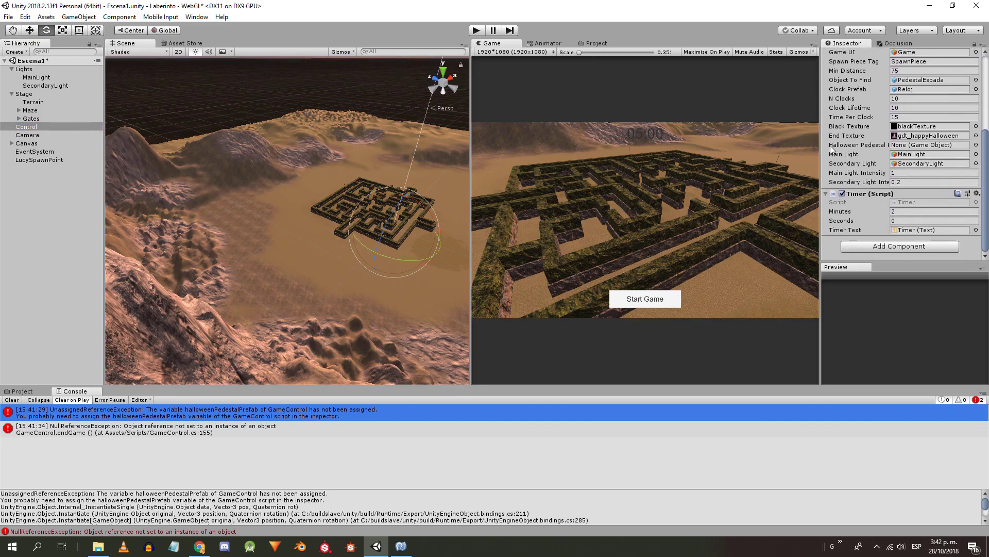
click(27, 391)
click(228, 435)
scroll(60, 428, up, 1)
click(59, 440)
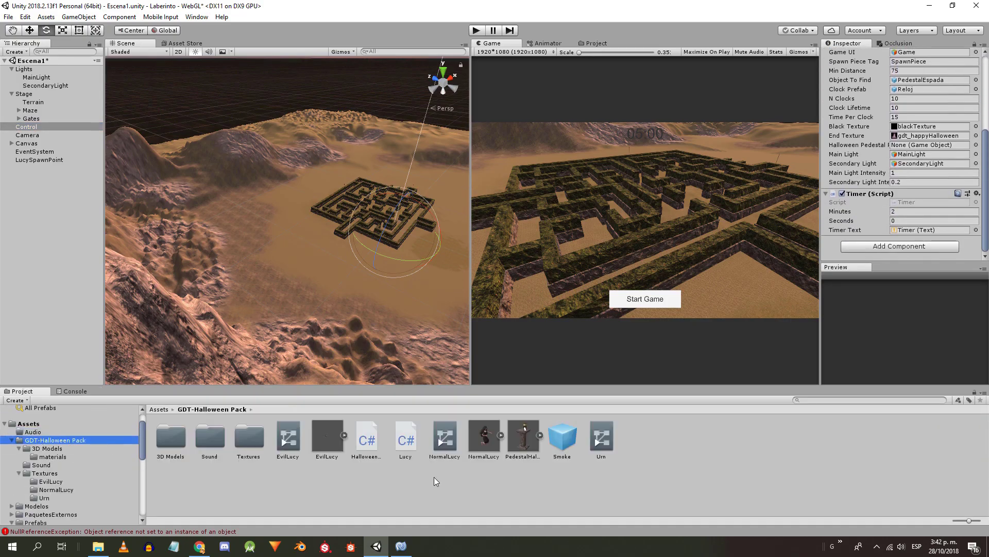
drag(518, 436, 930, 146)
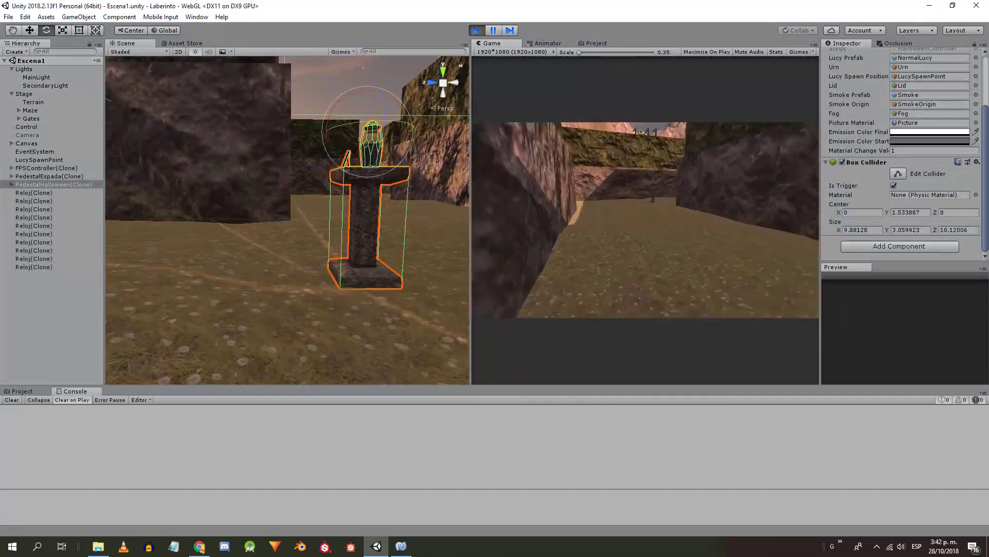
- Play-test the Halloween event by walking the character to the pedestal and on through the maze corridors
key(w)
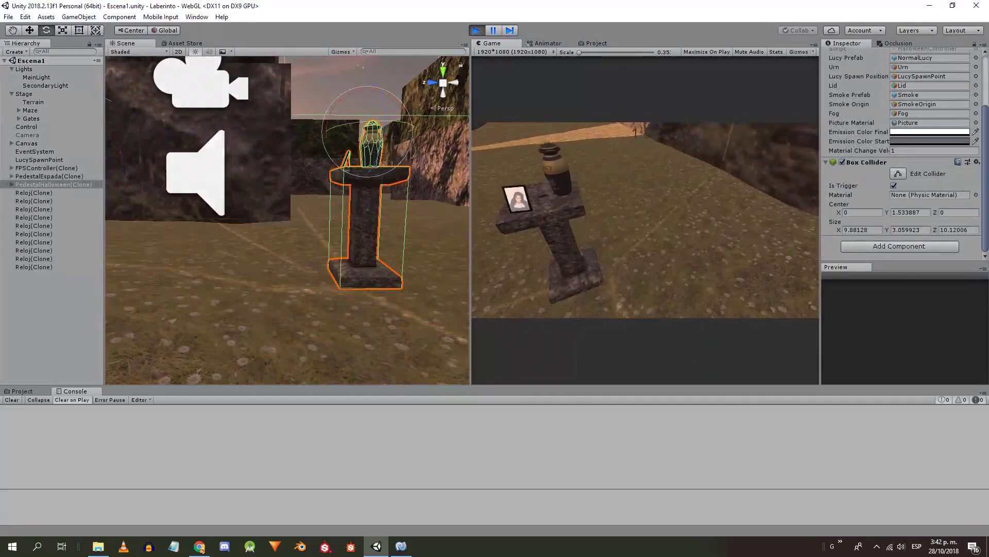
key(w)
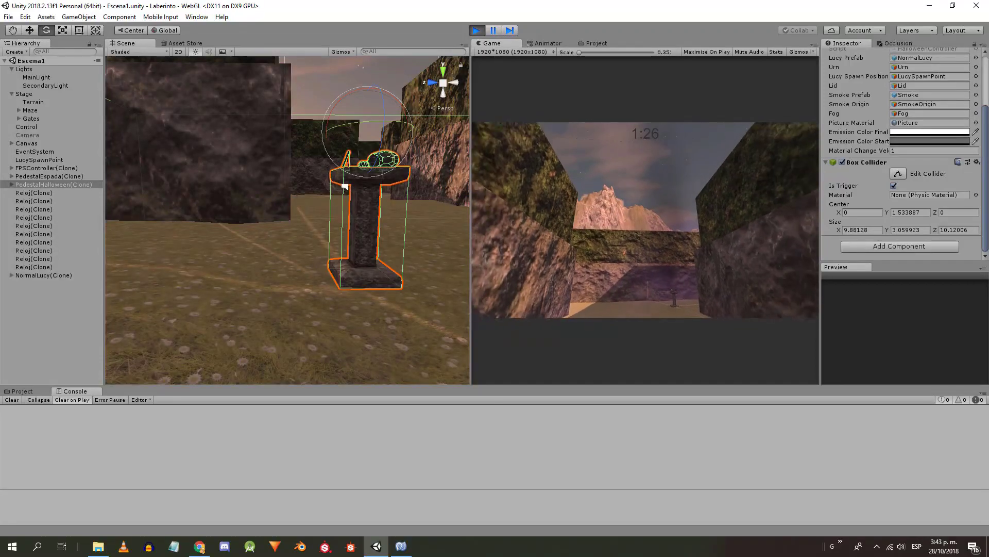
key(w)
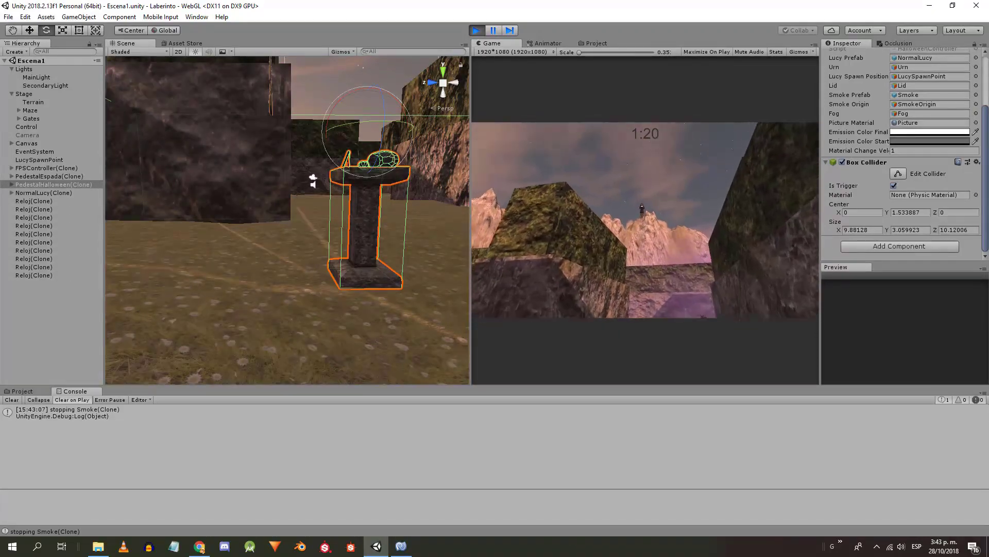
key(w)
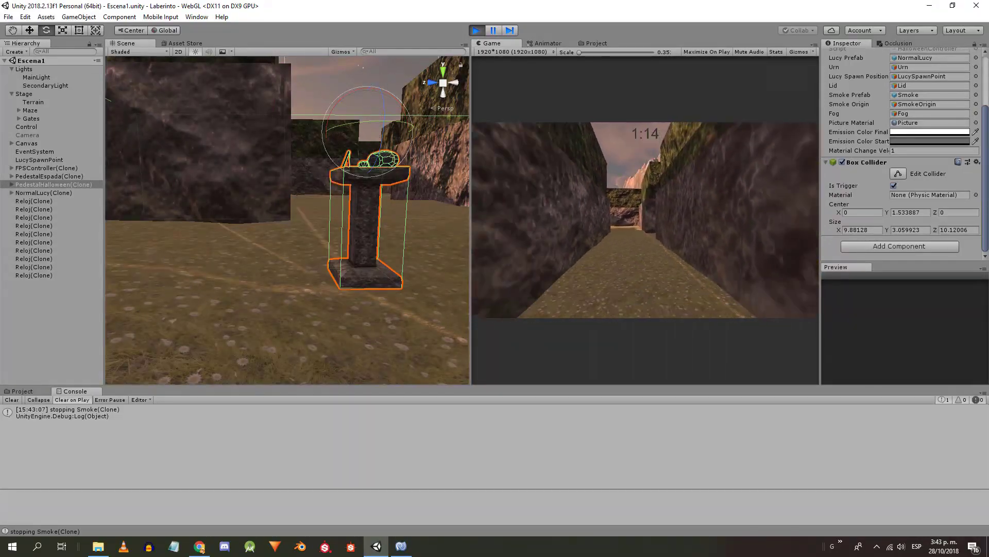
key(w)
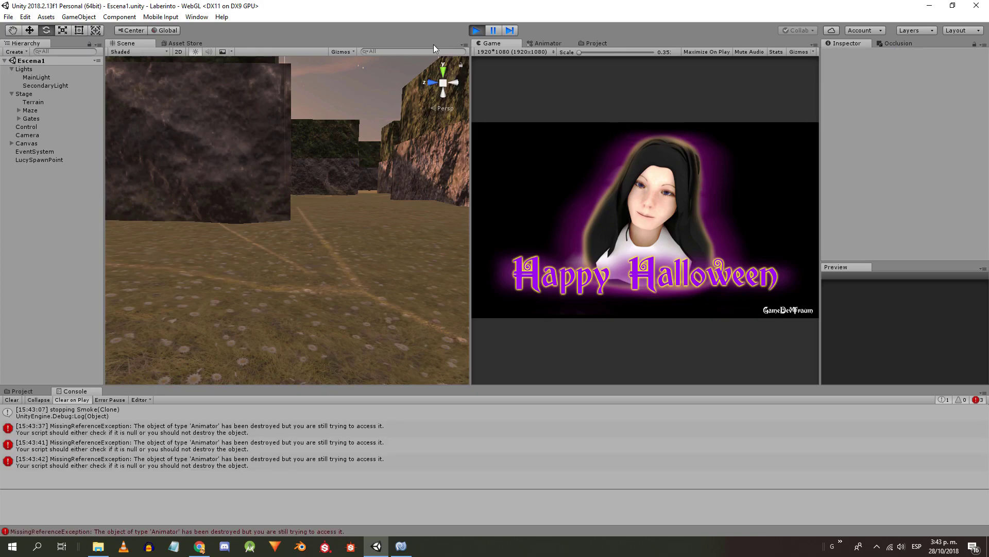
- Stop play mode and switch to MonoDevelop to examine the endScreen check in Update() of GameControl.cs
click(477, 31)
click(401, 547)
scroll(374, 294, up, 20)
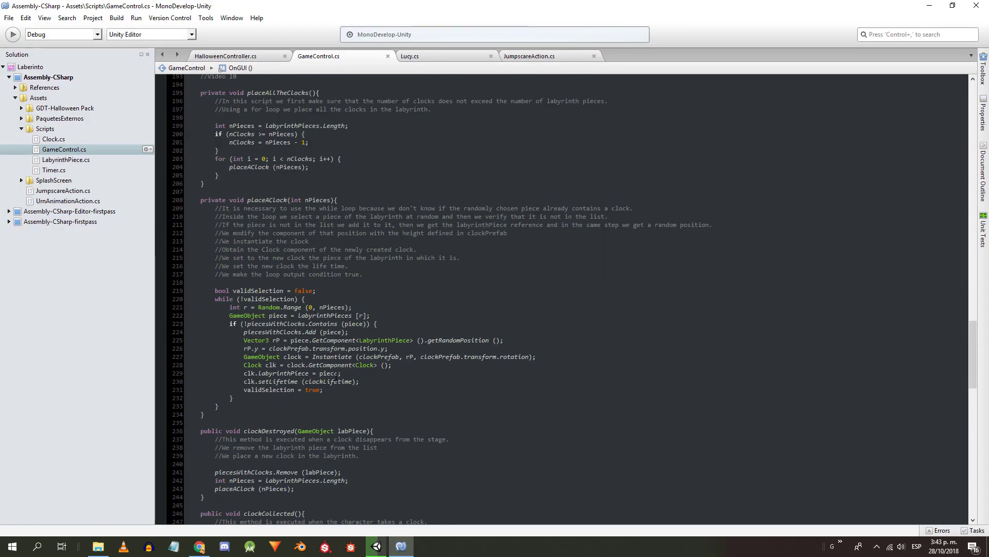
click(349, 285)
scroll(349, 297, up, 4)
scroll(349, 297, up, 10)
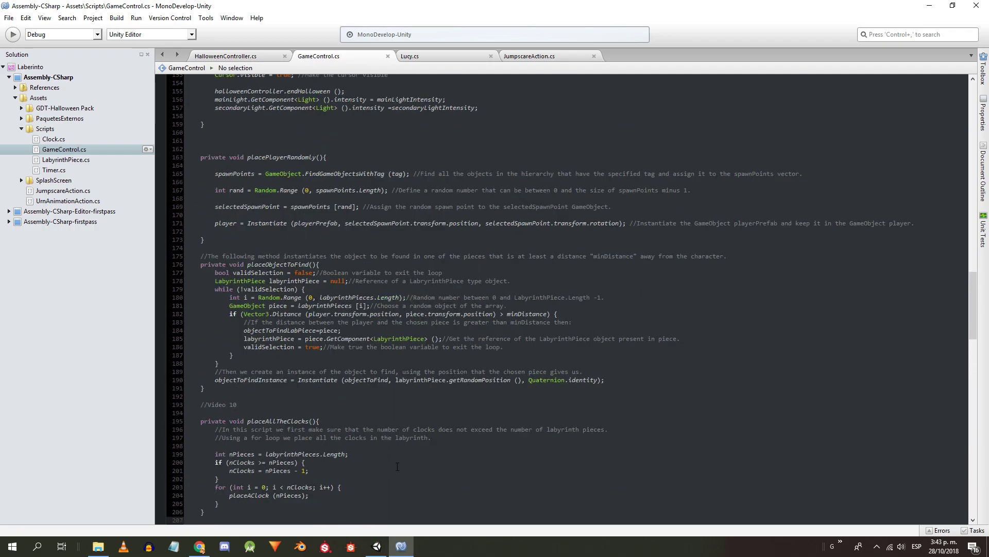
scroll(326, 304, up, 8)
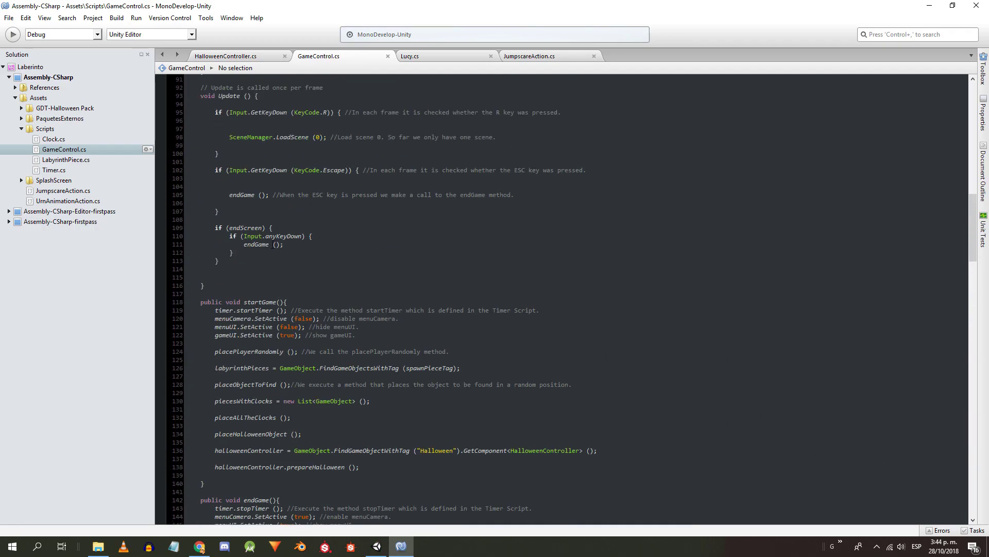
- In endGame(), move the halloweenController.endHalloween (); call from below the cursor lines to just above destroyAll ();
click(309, 252)
click(258, 195)
click(232, 211)
click(225, 194)
scroll(273, 259, down, 9)
drag(215, 372, 483, 390)
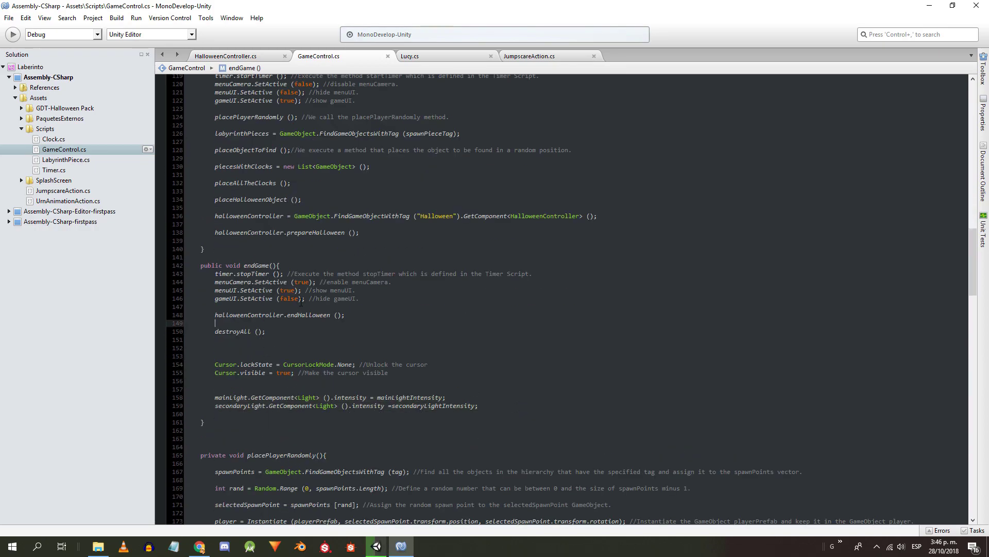
- In endGame(), add fadeCamera=false; and endScreen = false; below the line hiding gameUI, and save GameControl.cs
click(283, 311)
key(Return)
key(Return)
key(Up)
key(Up)
text(fadeCamera=false;)
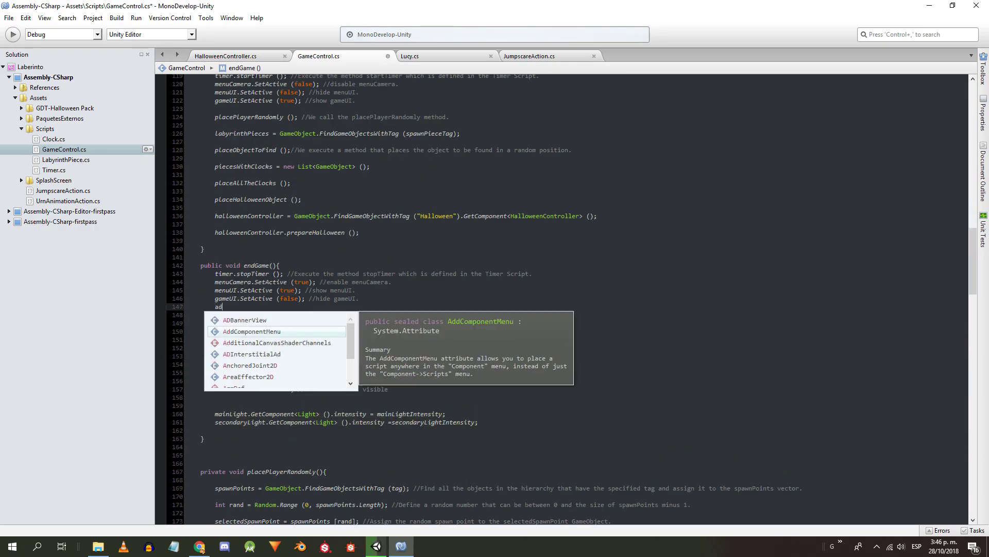
key(Return)
text(endScreen = false;)
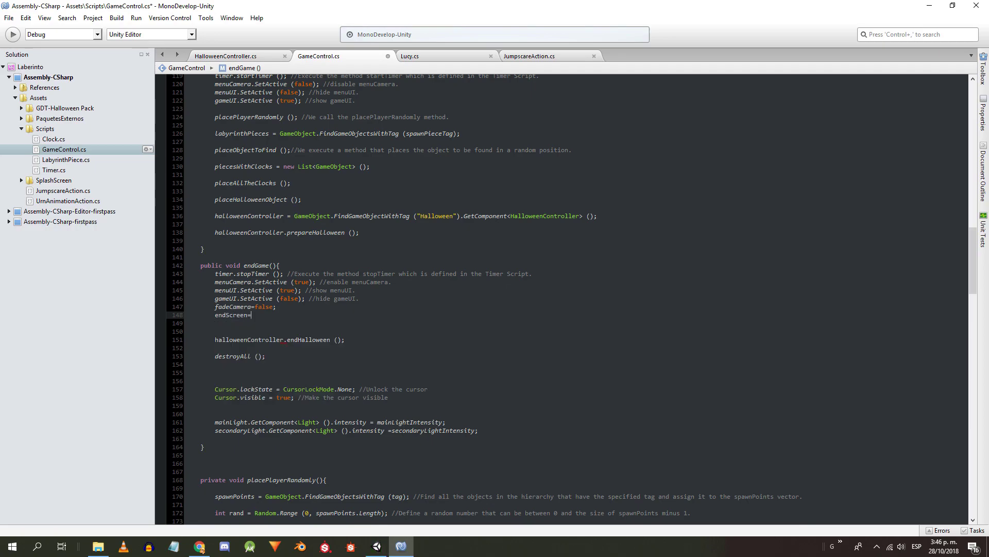
key(ctrl+s)
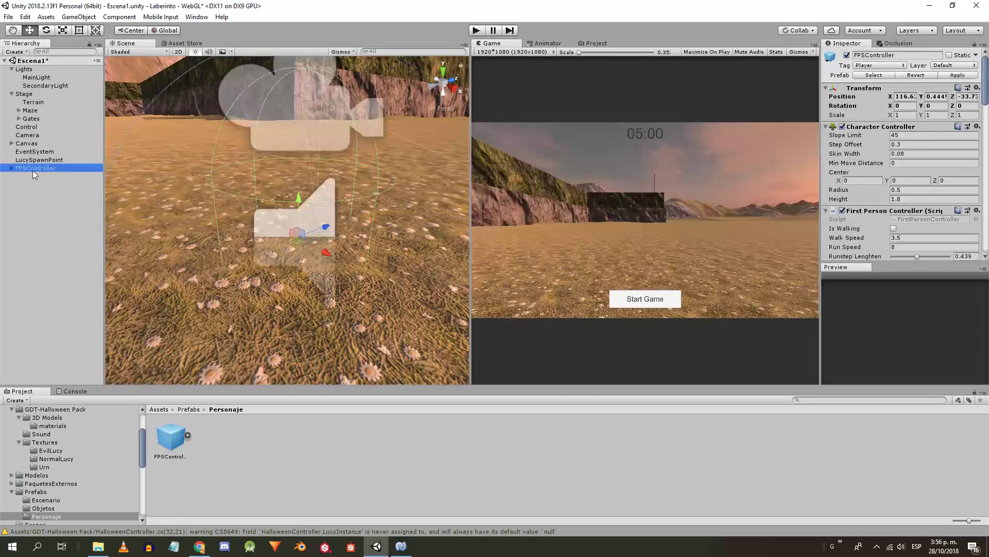
- Toggle FPSController's Character Controller in Unity, and add player.GetComponent<CharacterController>().enabled = false; at the end of dimLights() in GameControl.cs
click(842, 126)
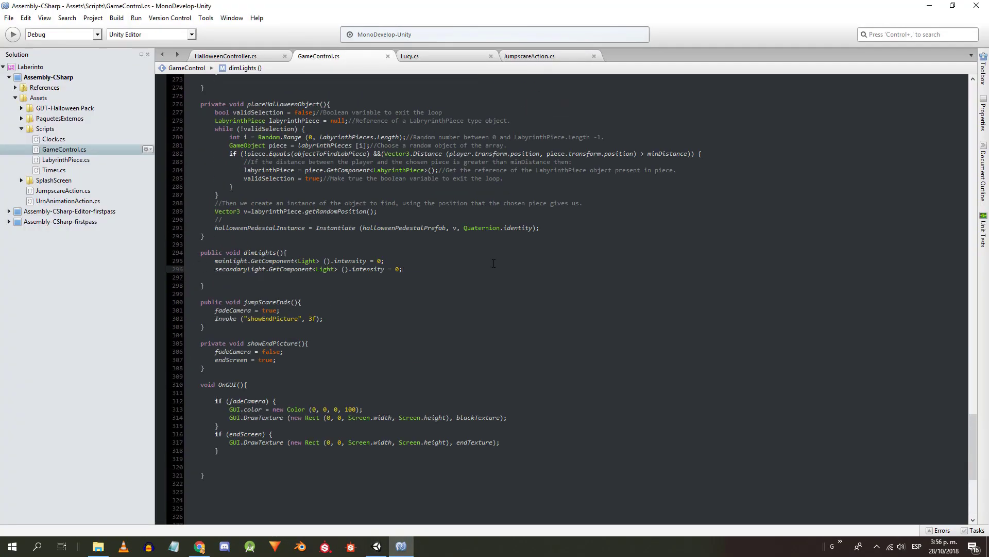
key(Return)
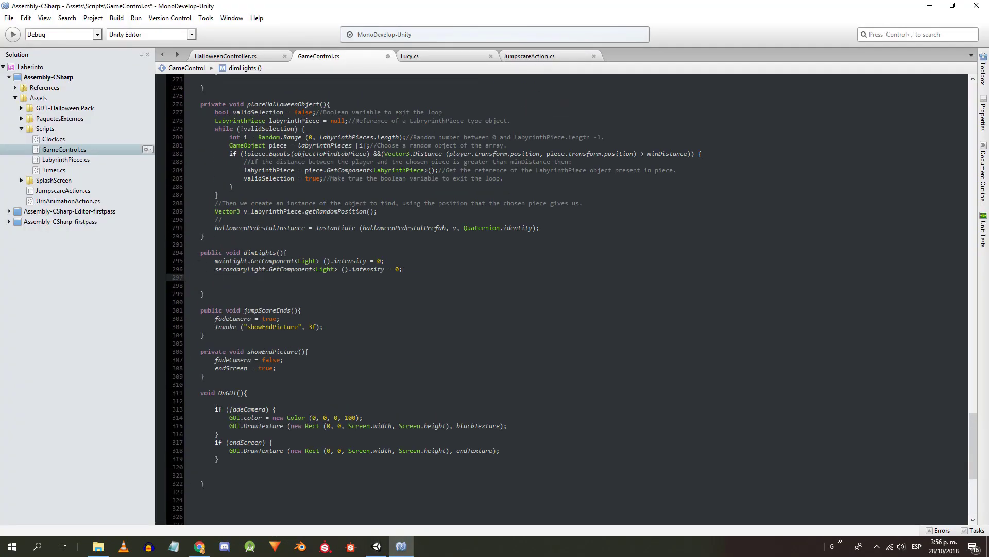
text(player.GetComponent<Chara)
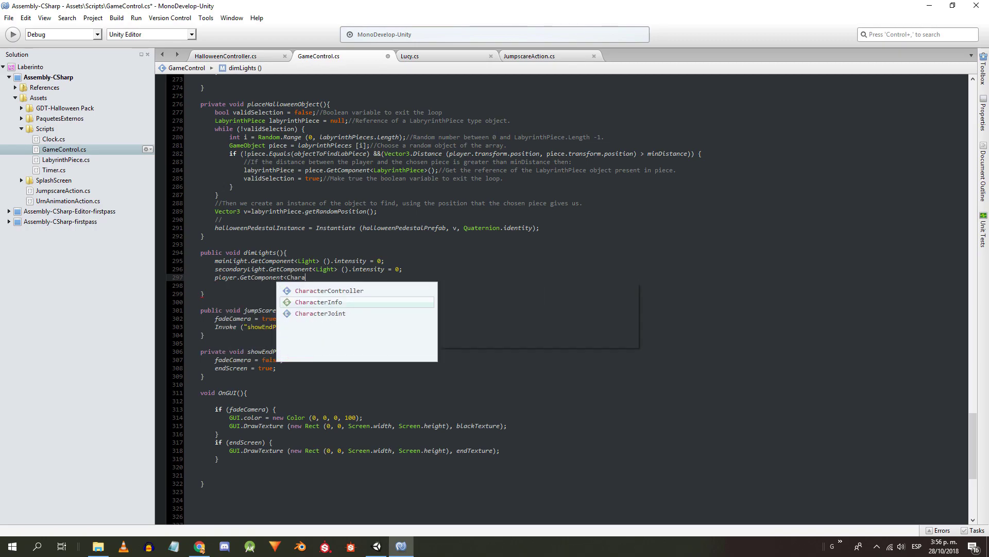
text(cterController<.enabled = false;)
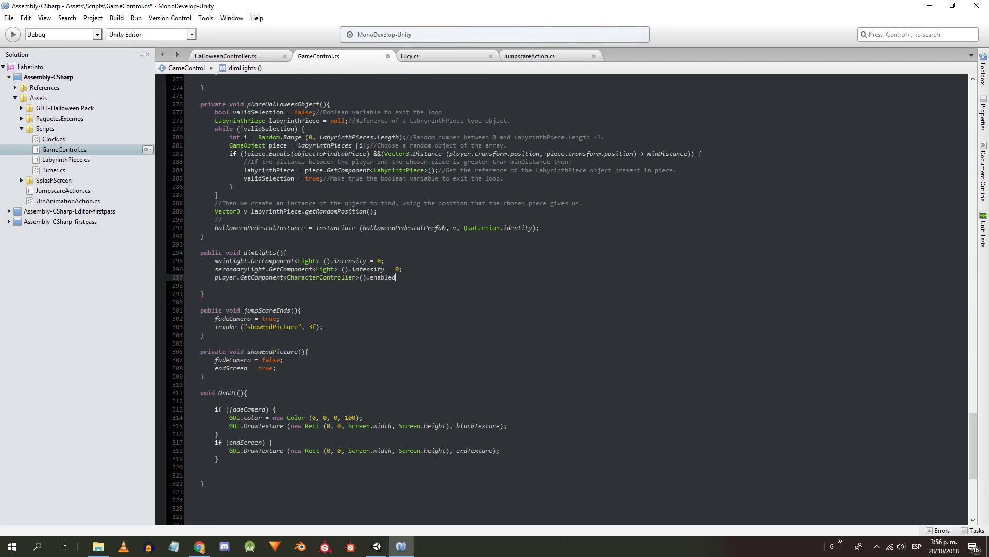
- In endGame(), add player.GetComponent<CharacterController> ().enabled = true; above destroyAll (); and switch back to Unity
scroll(567, 299, up, 20)
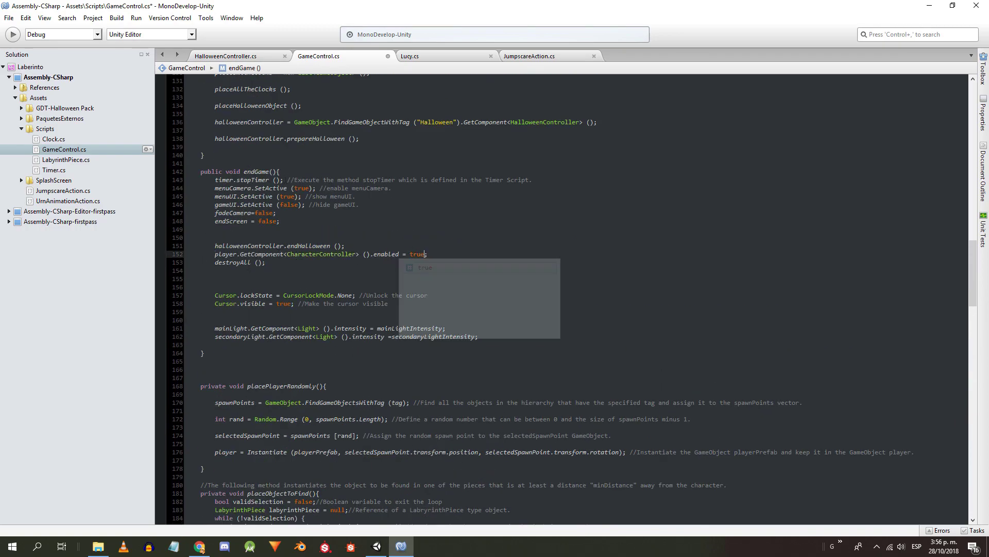
key(alt+Tab)
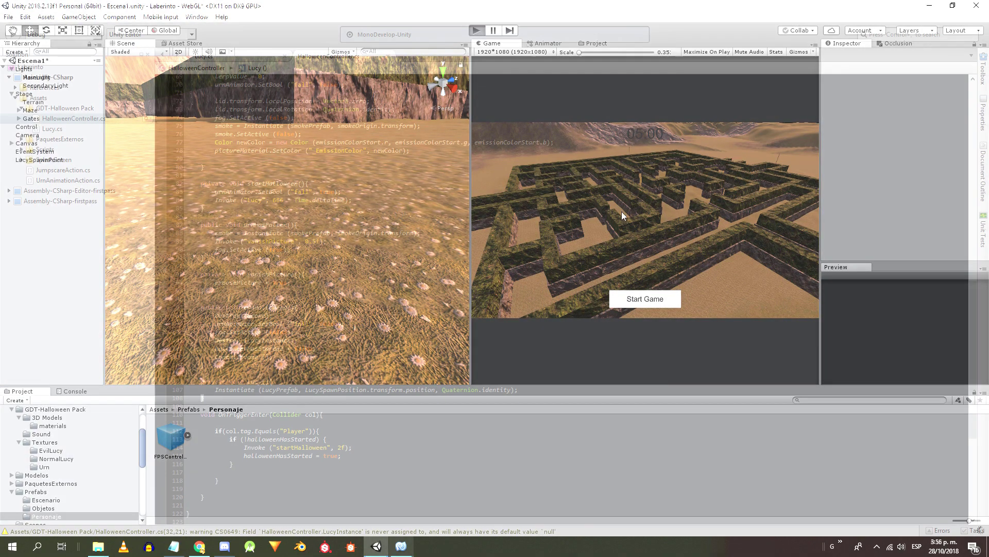
- In the Lucy() method of HalloweenController.cs, assign the Instantiate result to LucyInstance and save the script
scroll(301, 190, down, 1)
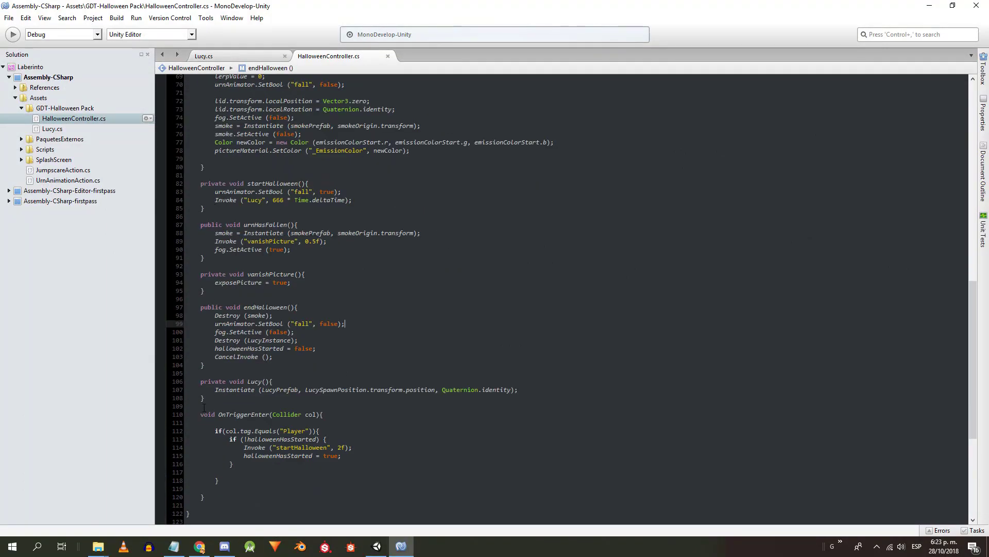
click(216, 391)
drag(215, 340, 299, 341)
click(215, 390)
text(LucyInstance=)
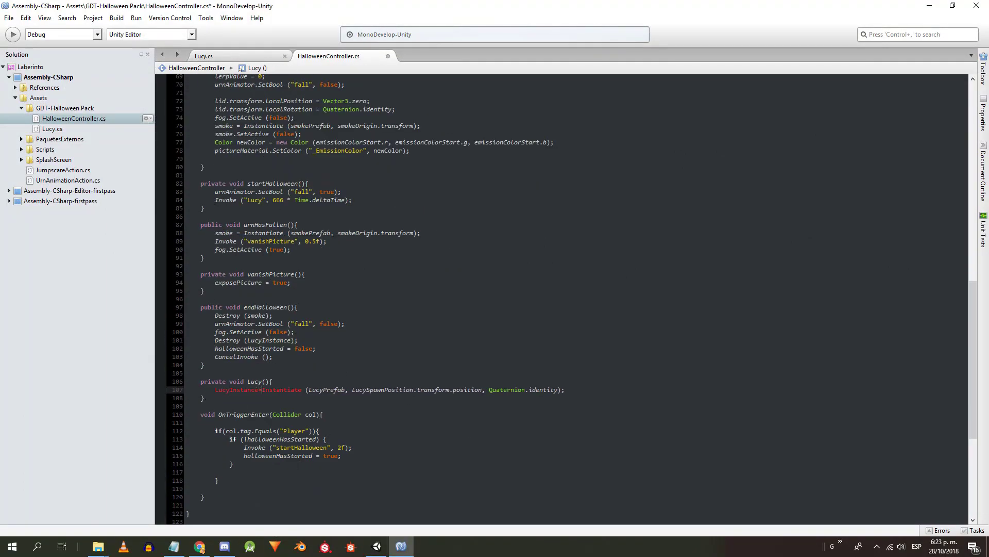
key(ctrl+s)
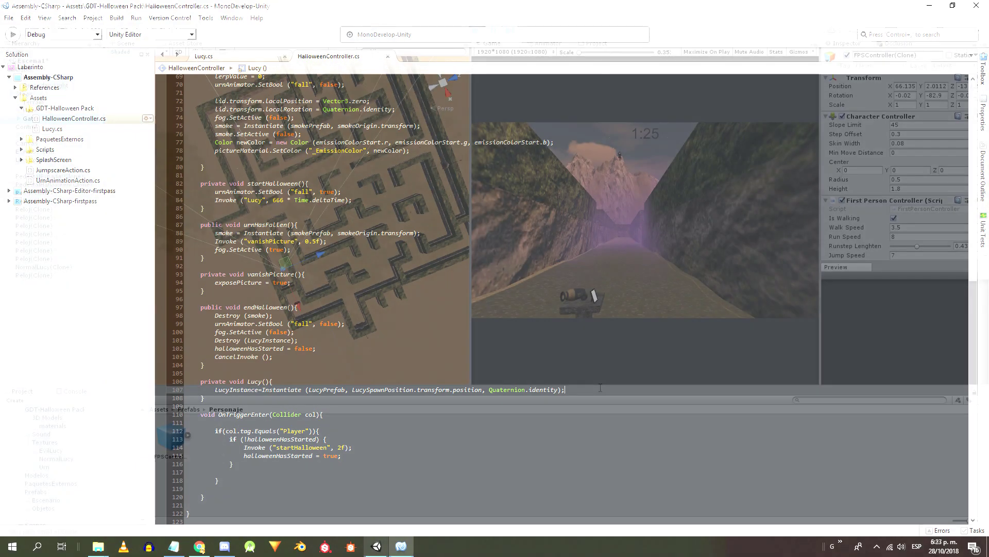